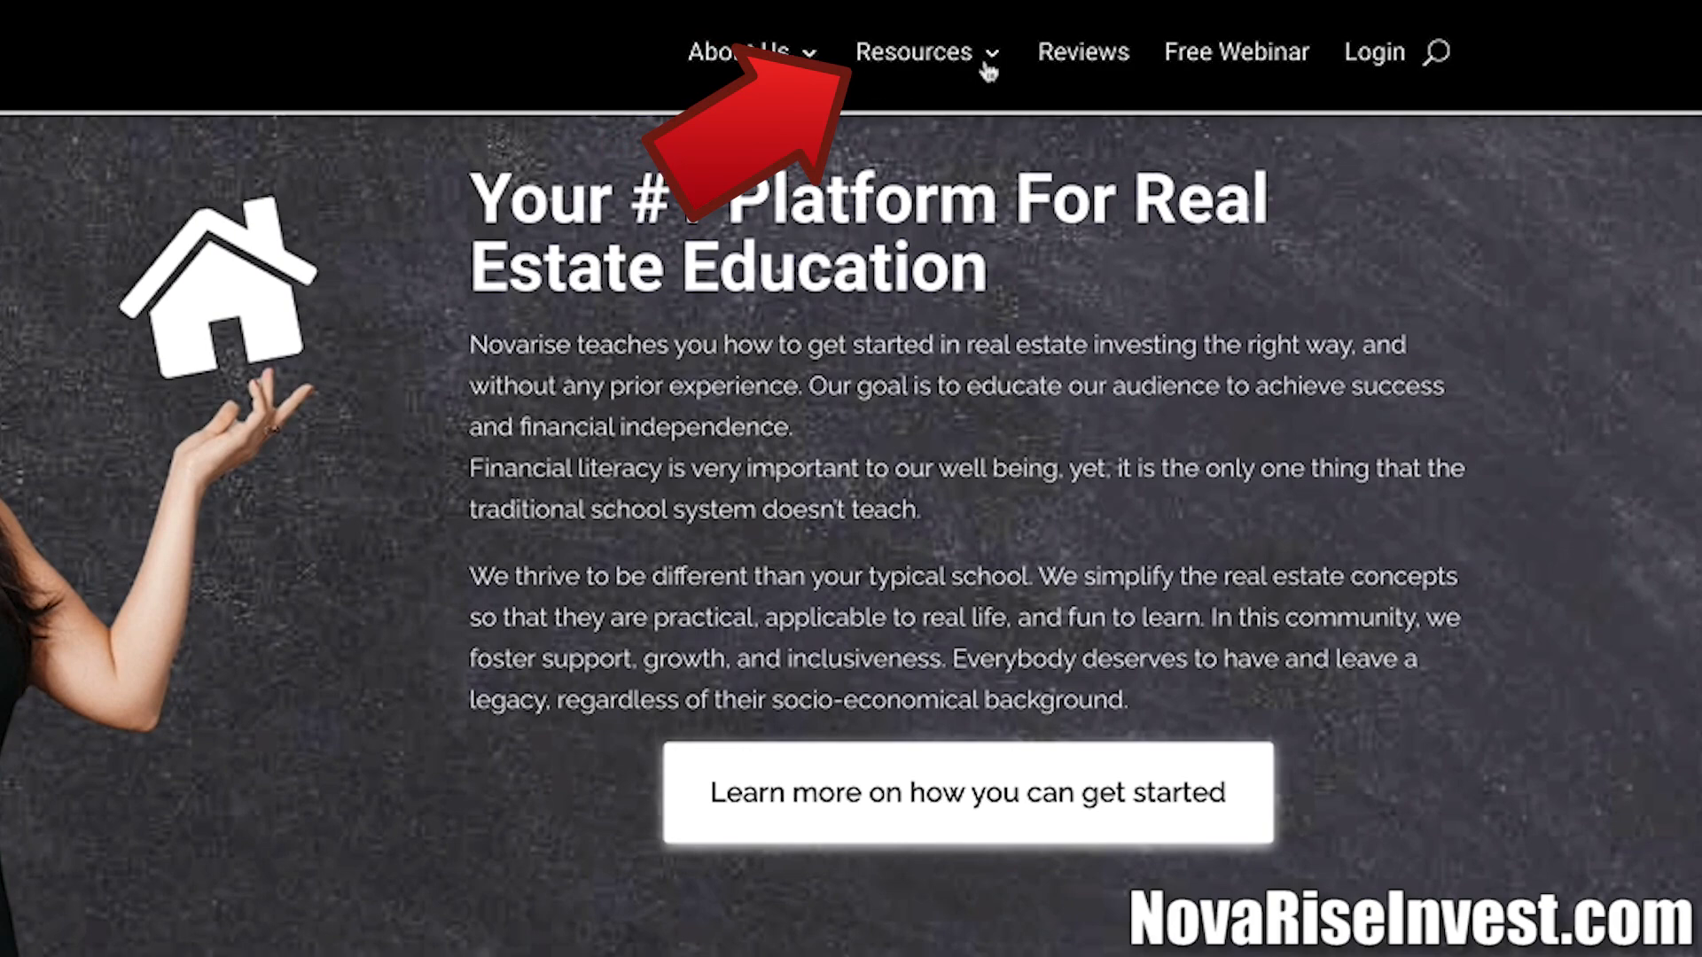
Open the Build Your Marketing Flyers resource from the site's Important Tools page and review the Canva Pro yearly and monthly plans.
mouse_move(988, 55)
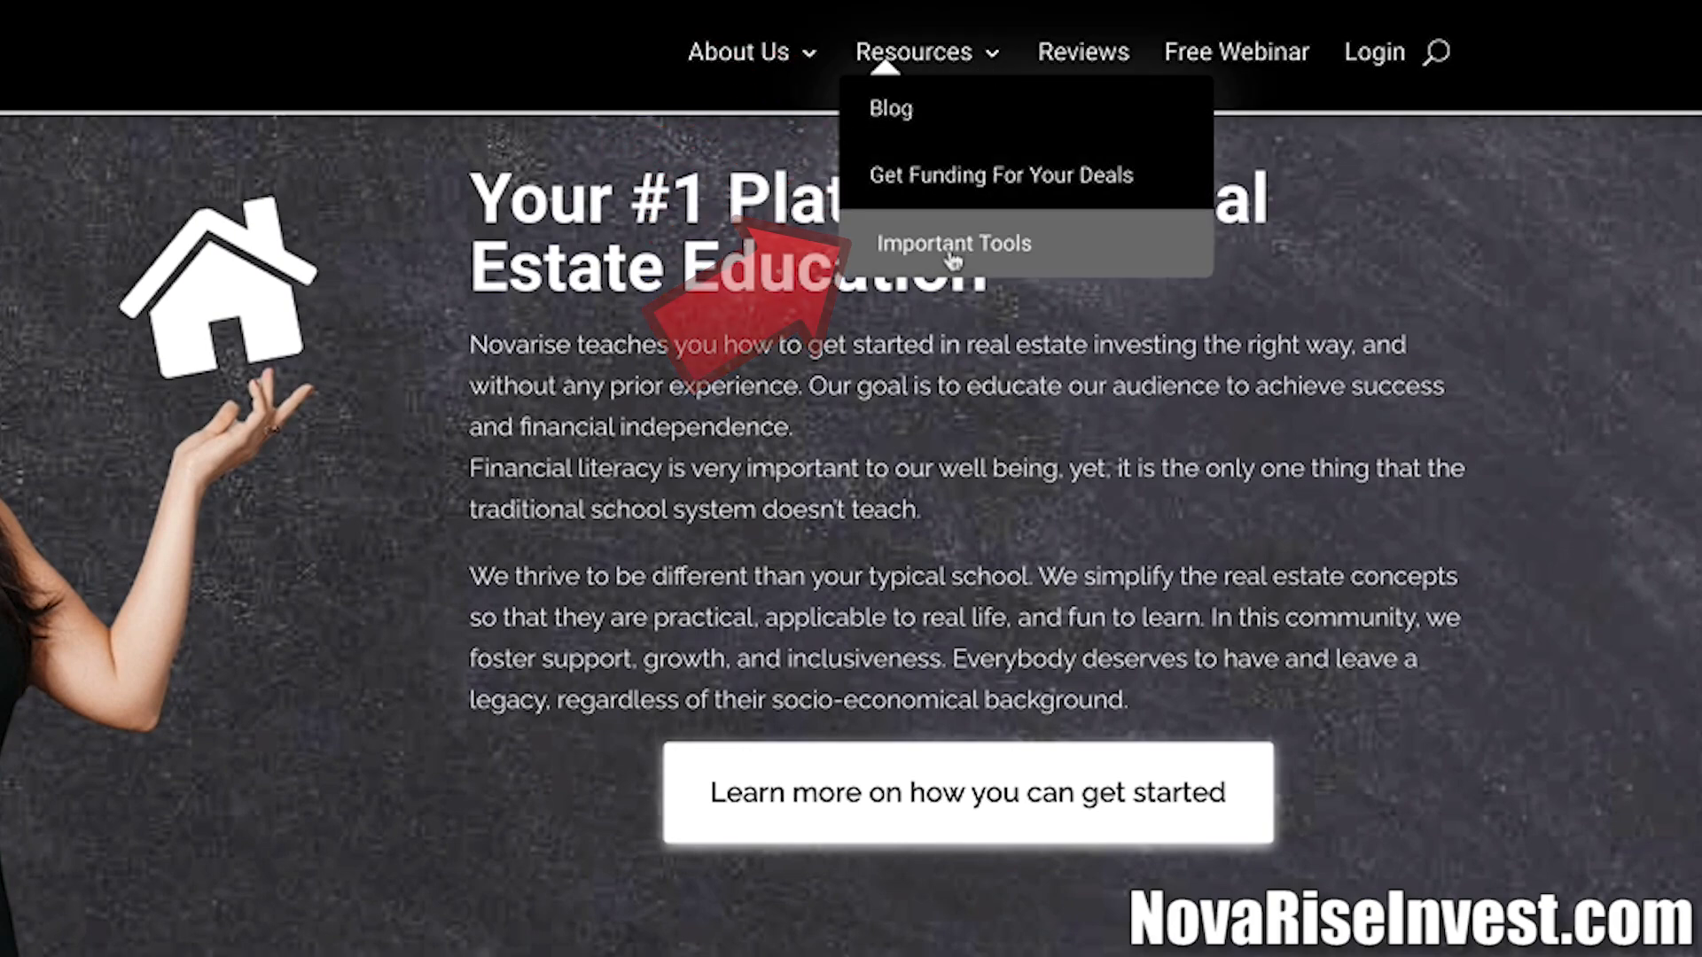
left_click(950, 248)
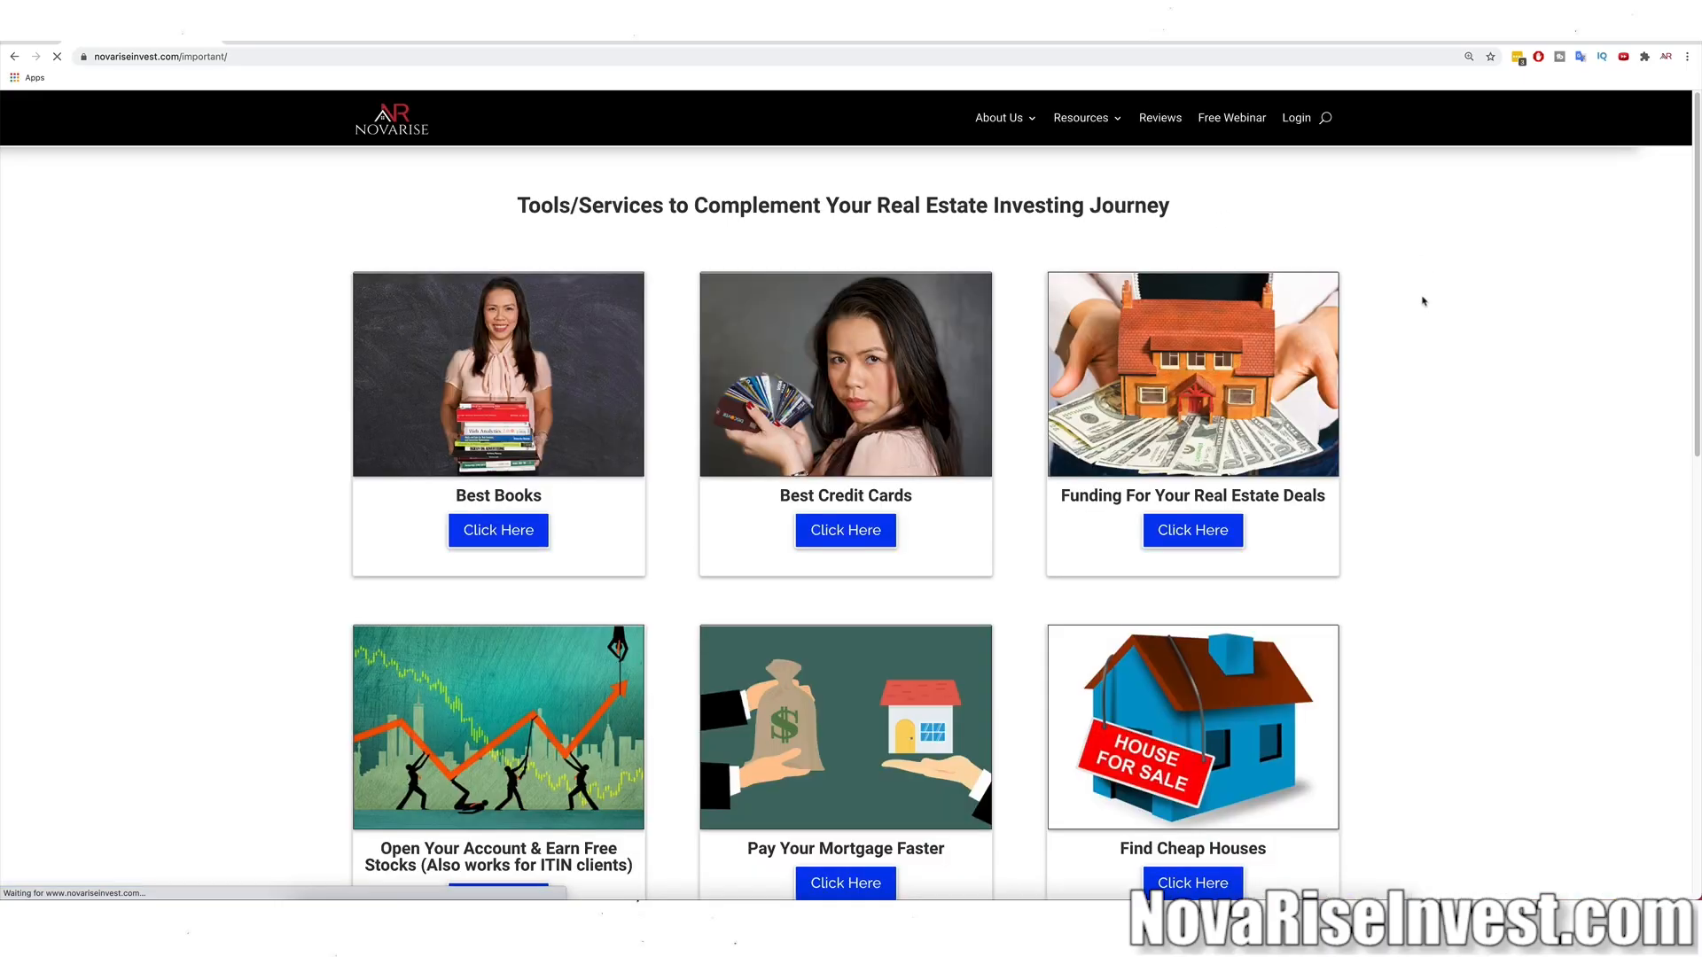
scroll(1423, 302, "down", 5)
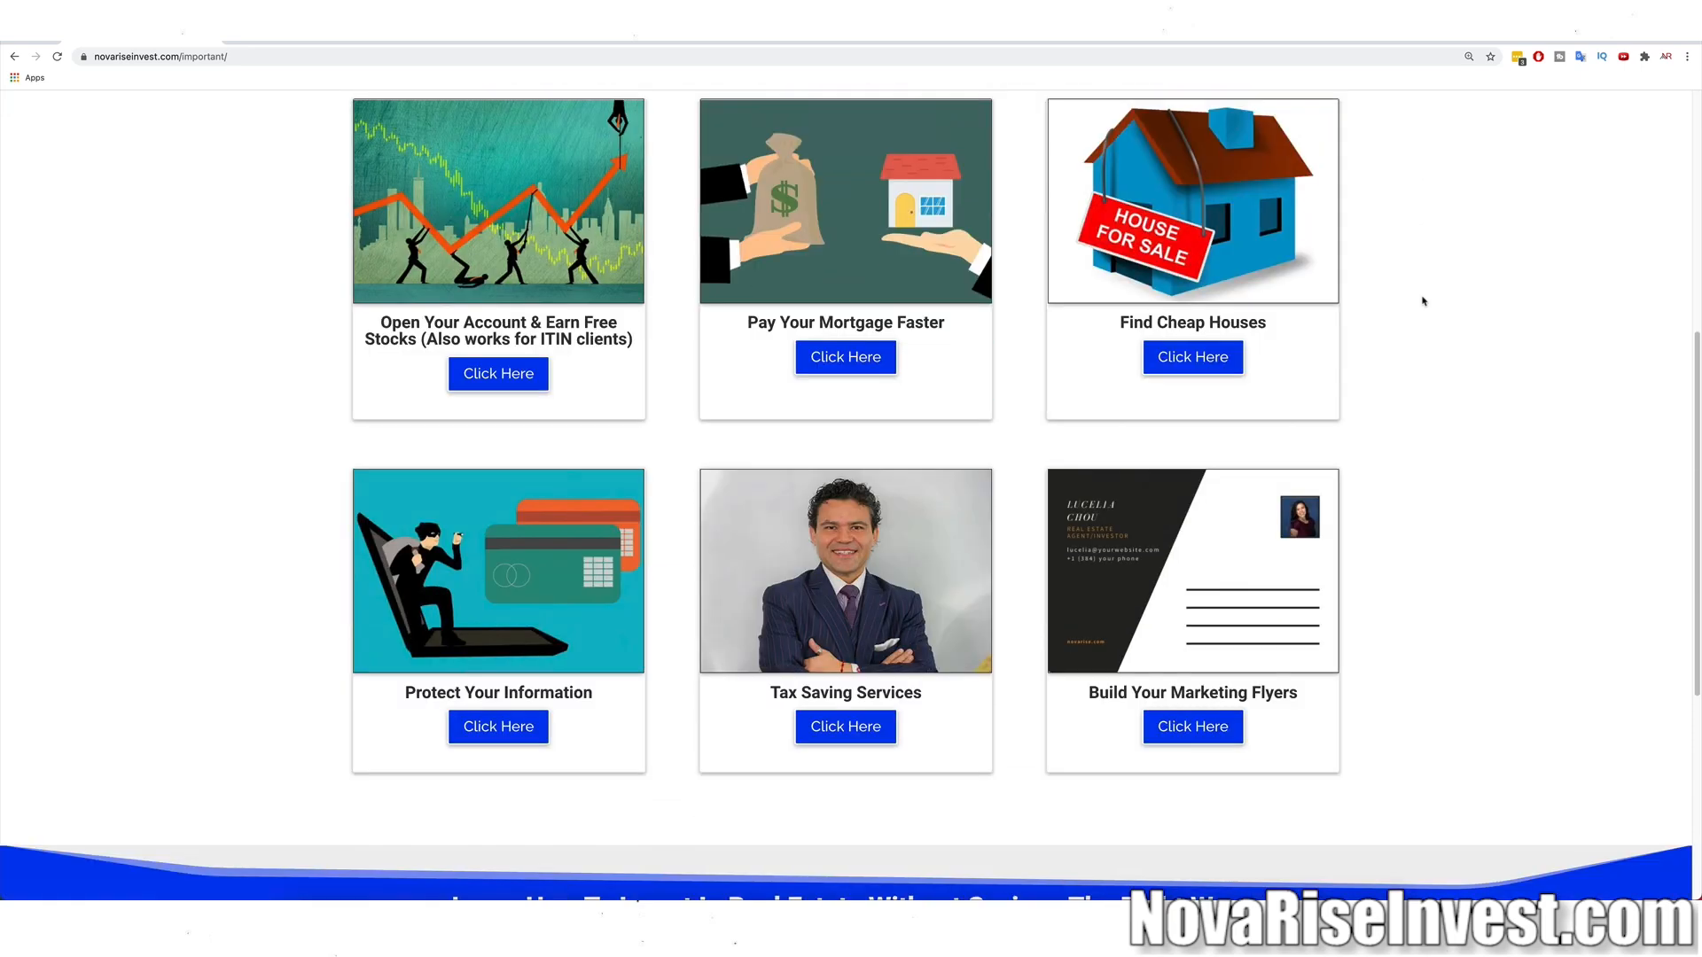
scroll(1421, 298, "down", 1)
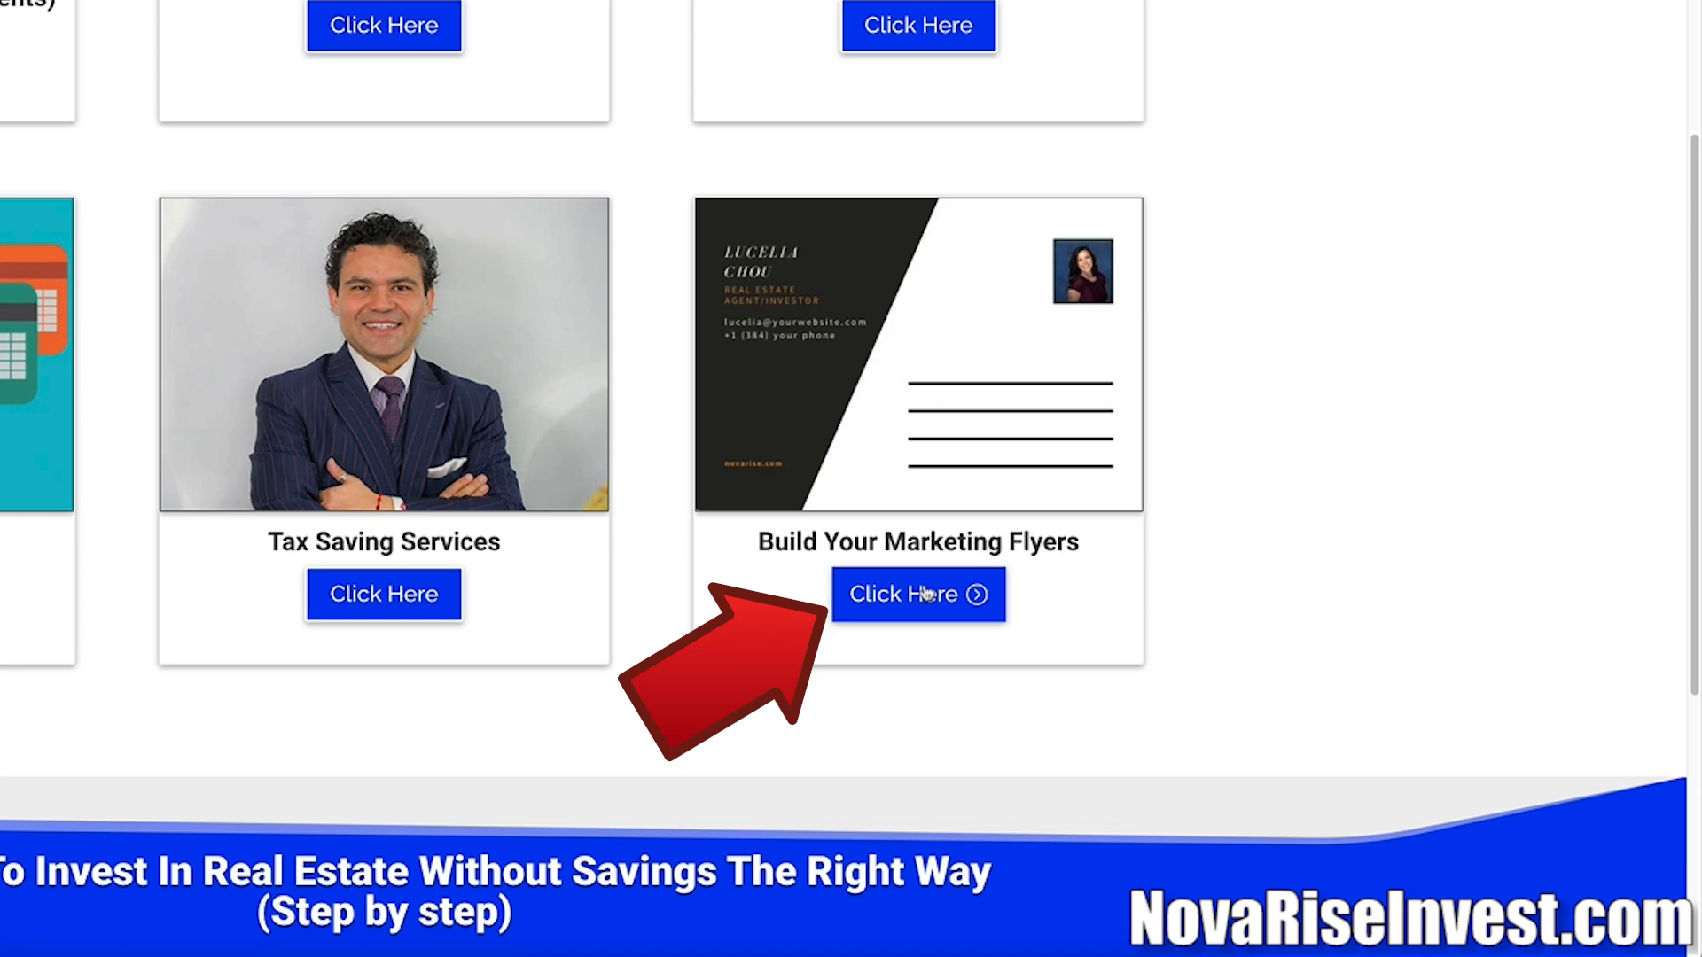
left_click(926, 593)
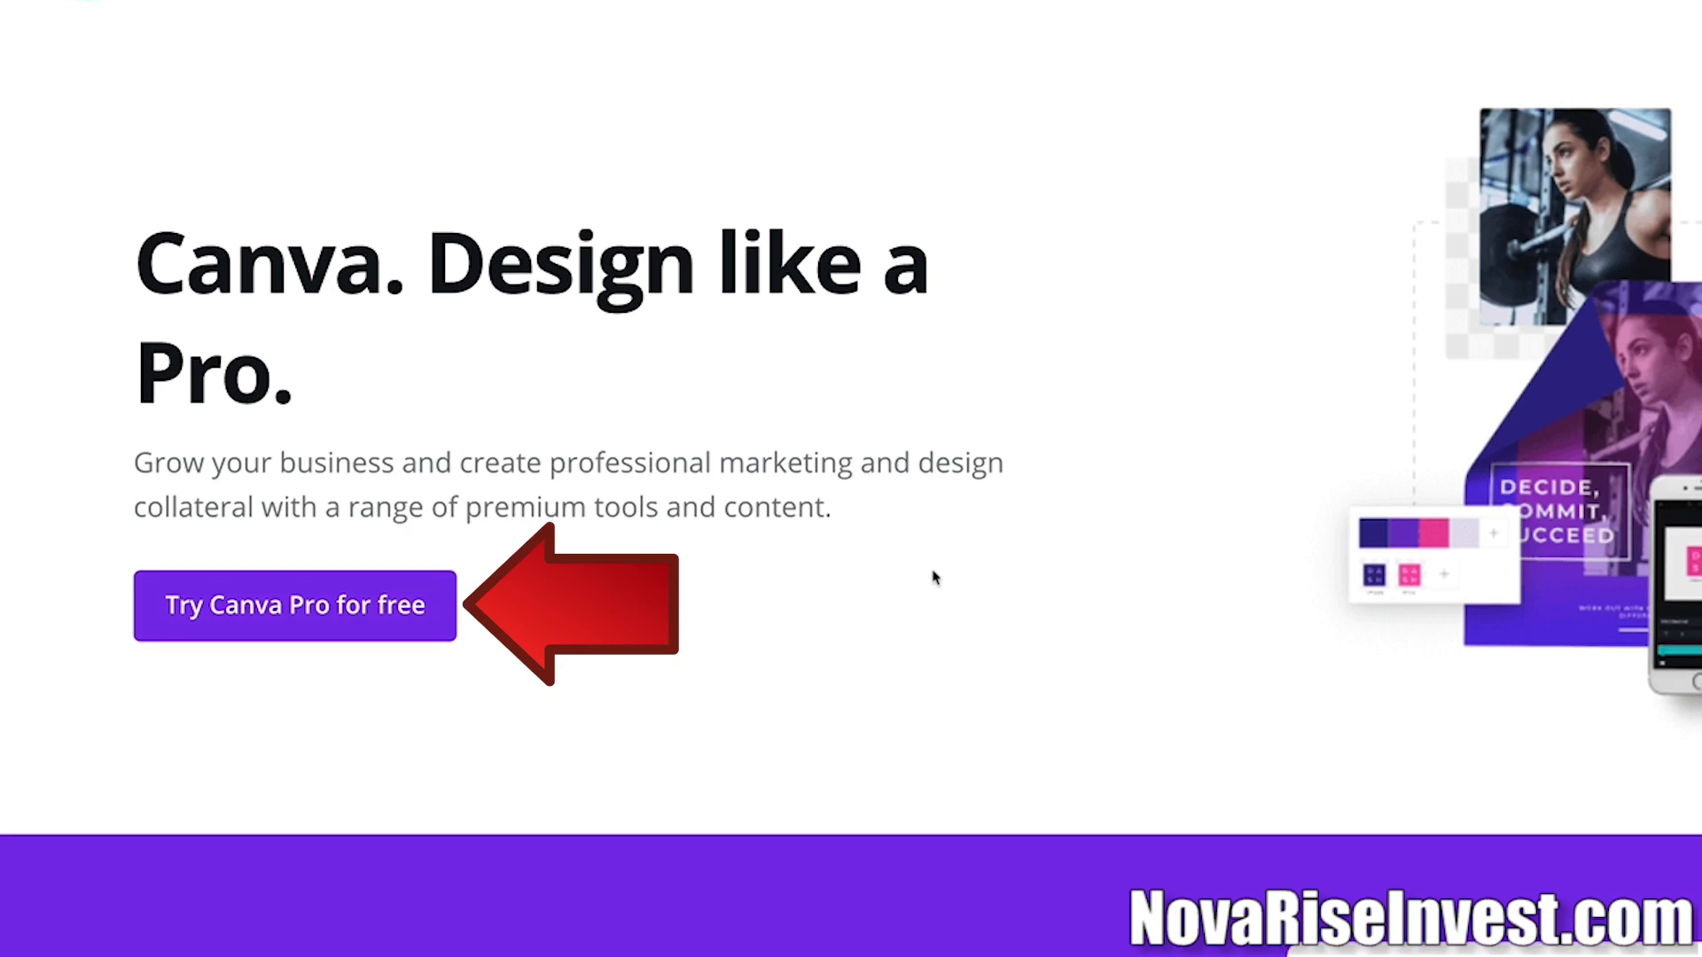
scroll(624, 541, "down", 5)
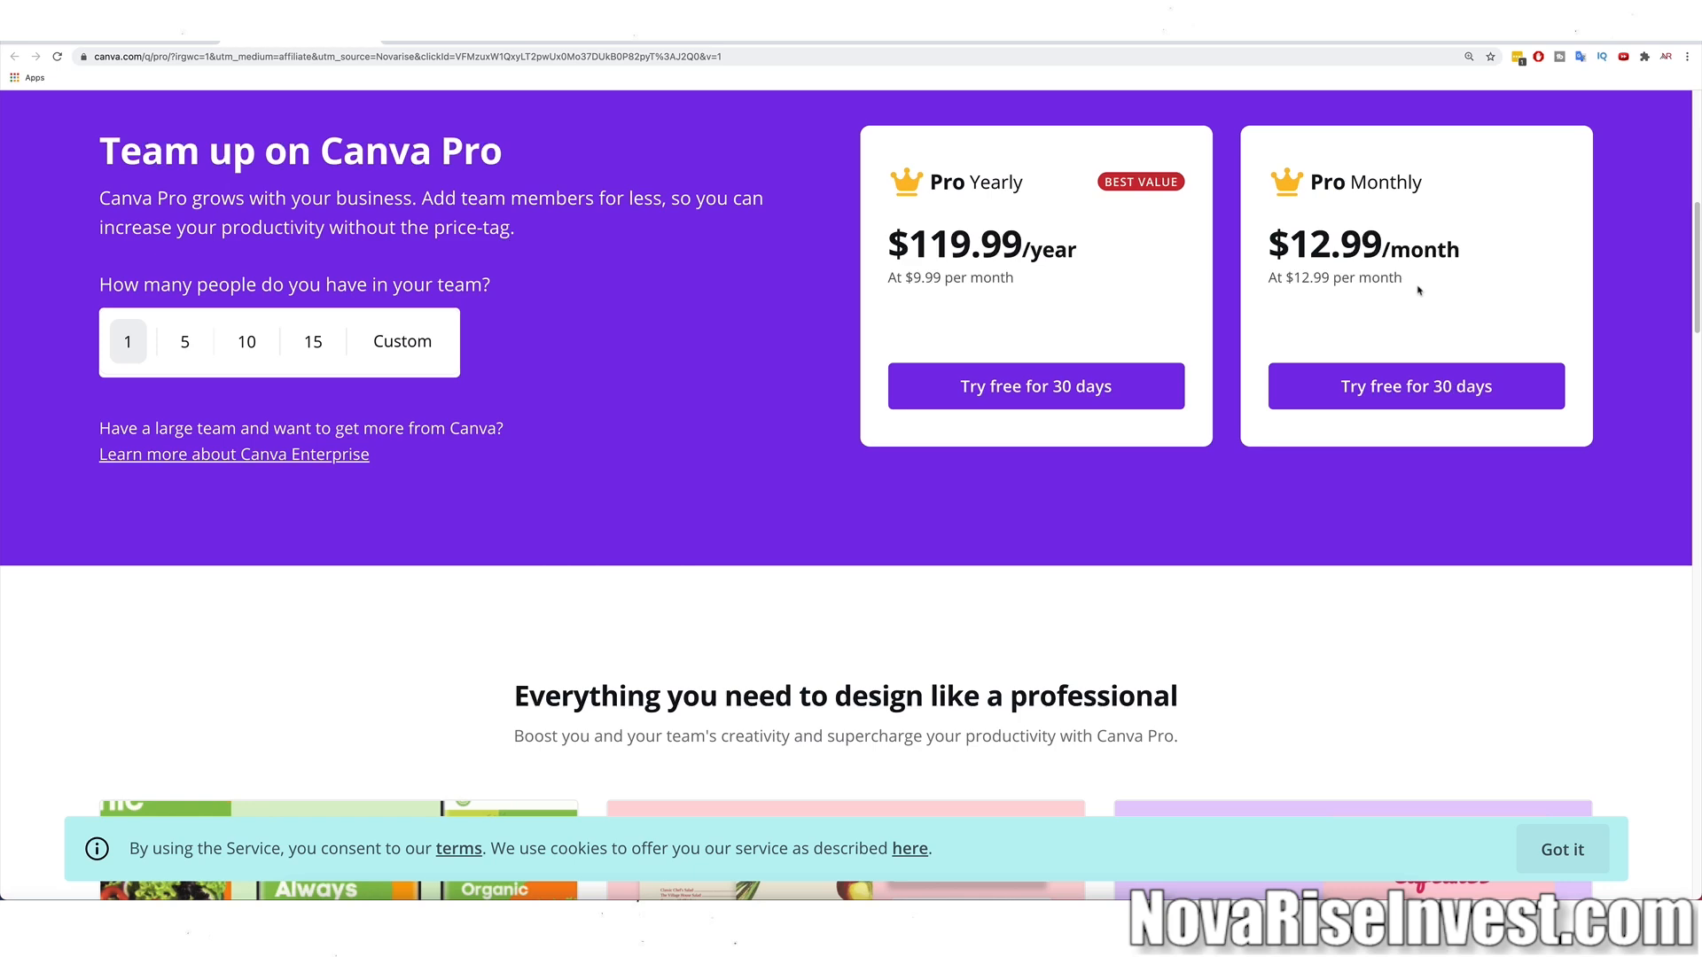
scroll(1419, 290, "up", 6)
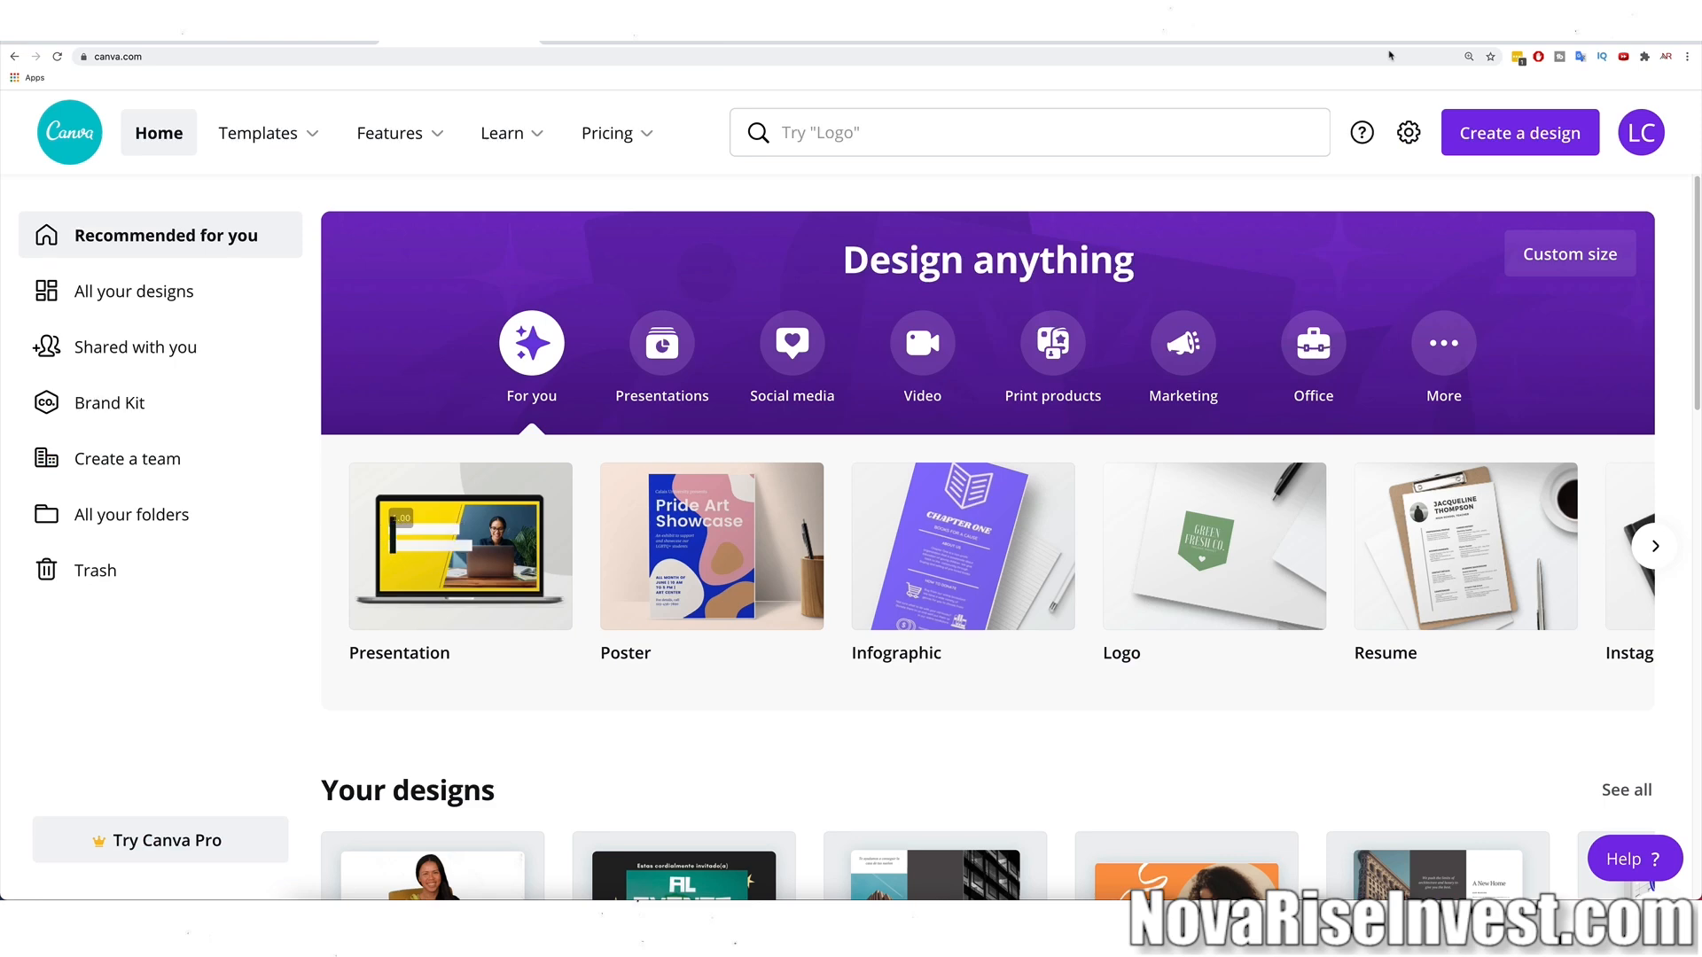
Browse the Canva home page to the existing designs and open the BIENVENIDOS design.
scroll(1179, 232, "down", 3)
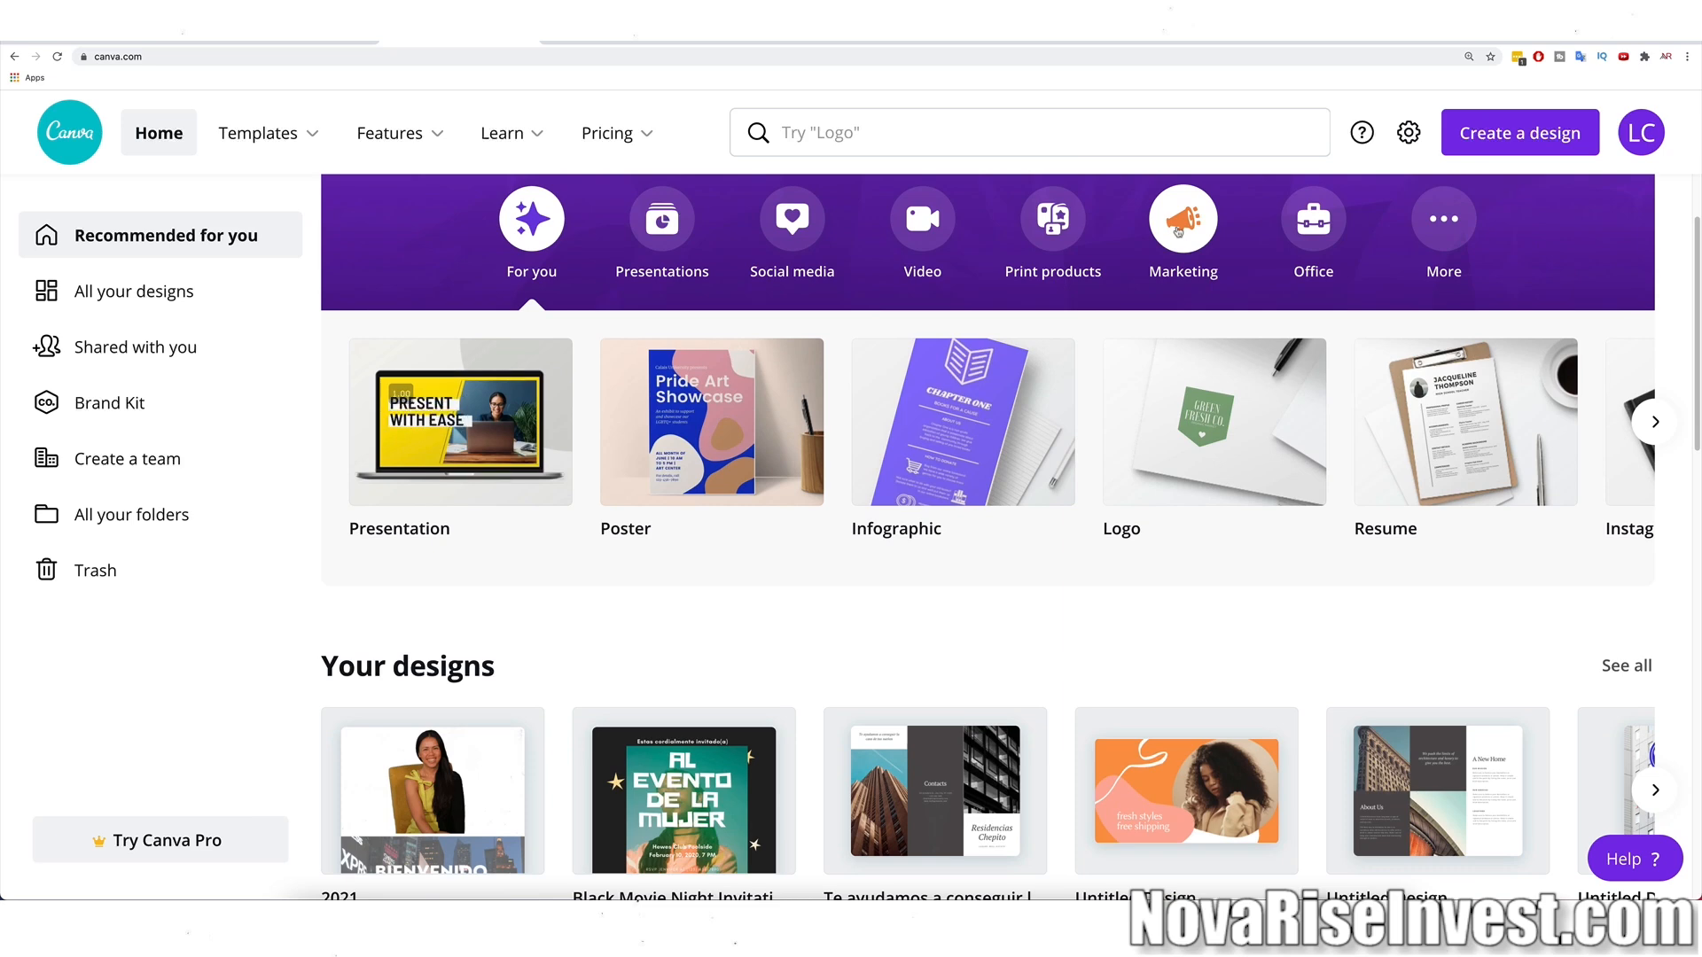
scroll(1179, 232, "down", 2)
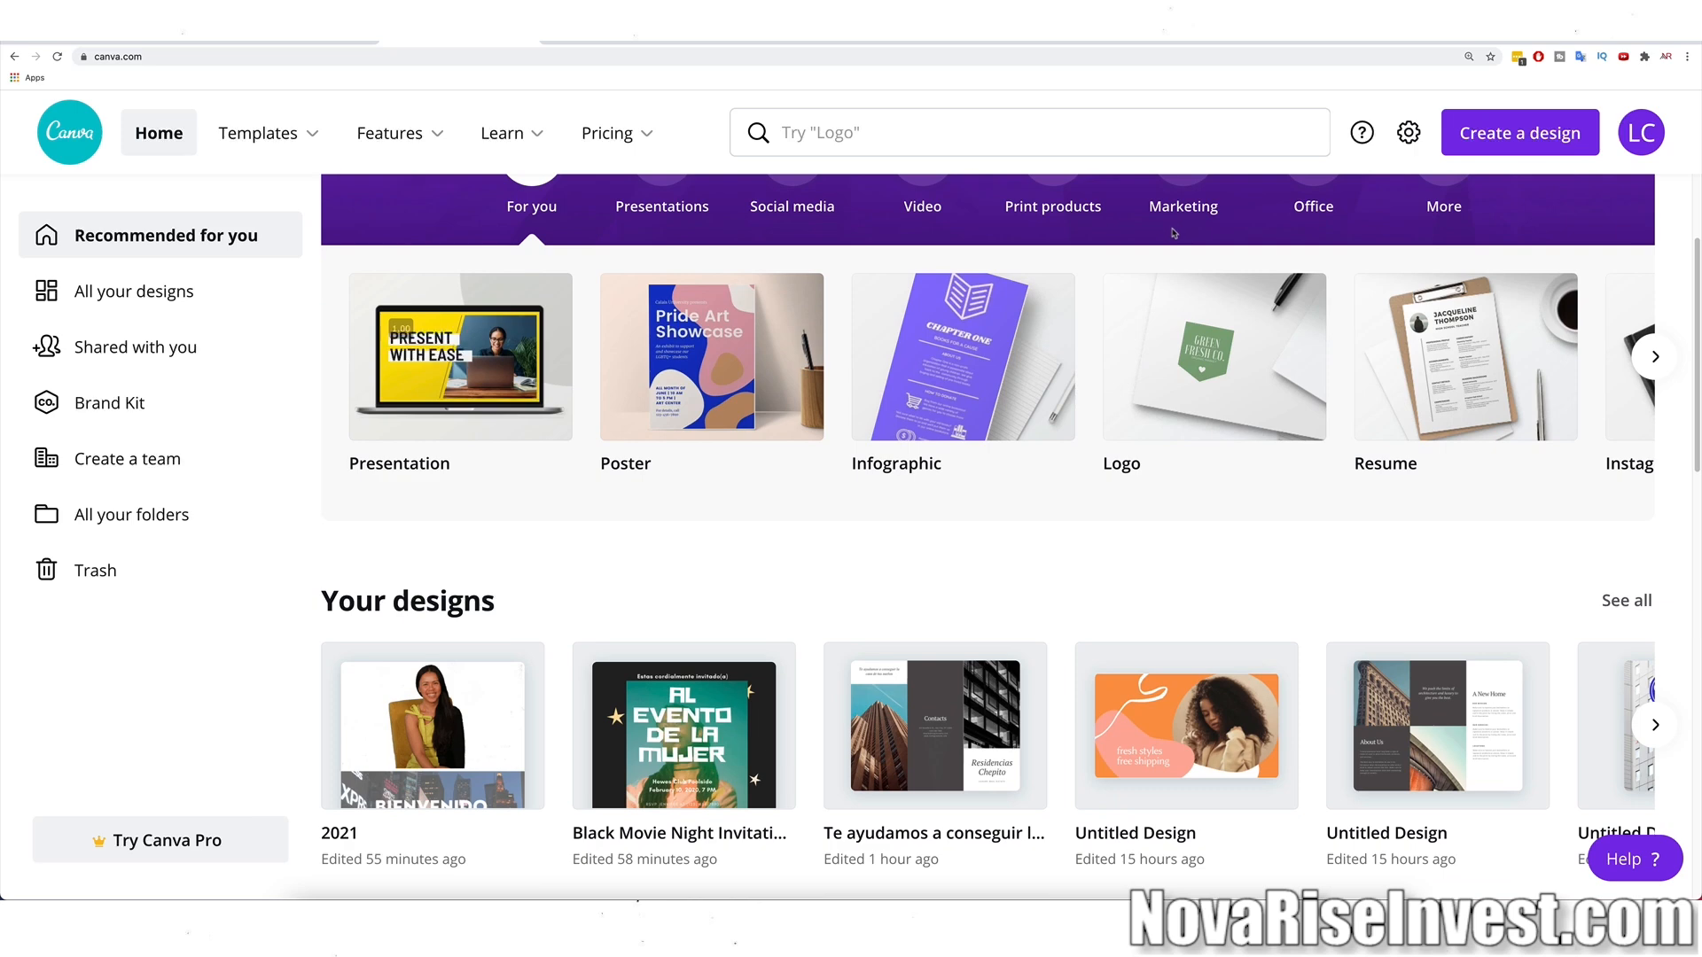
scroll(1179, 248, "down", 5)
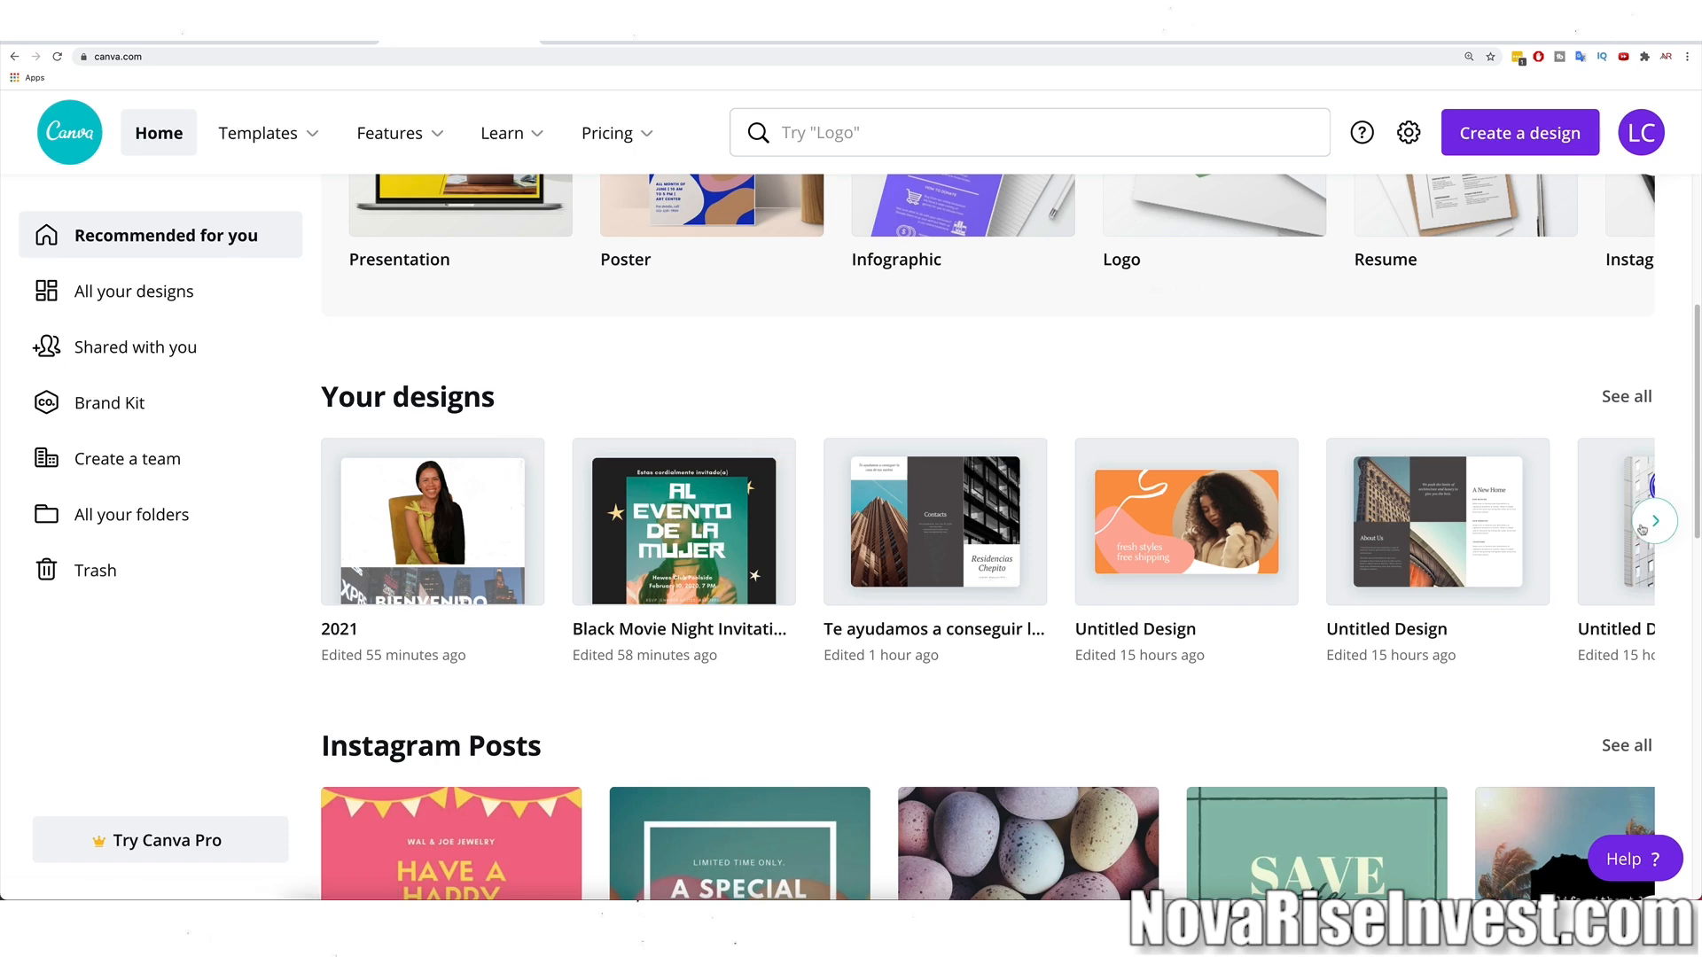
left_click(1658, 518)
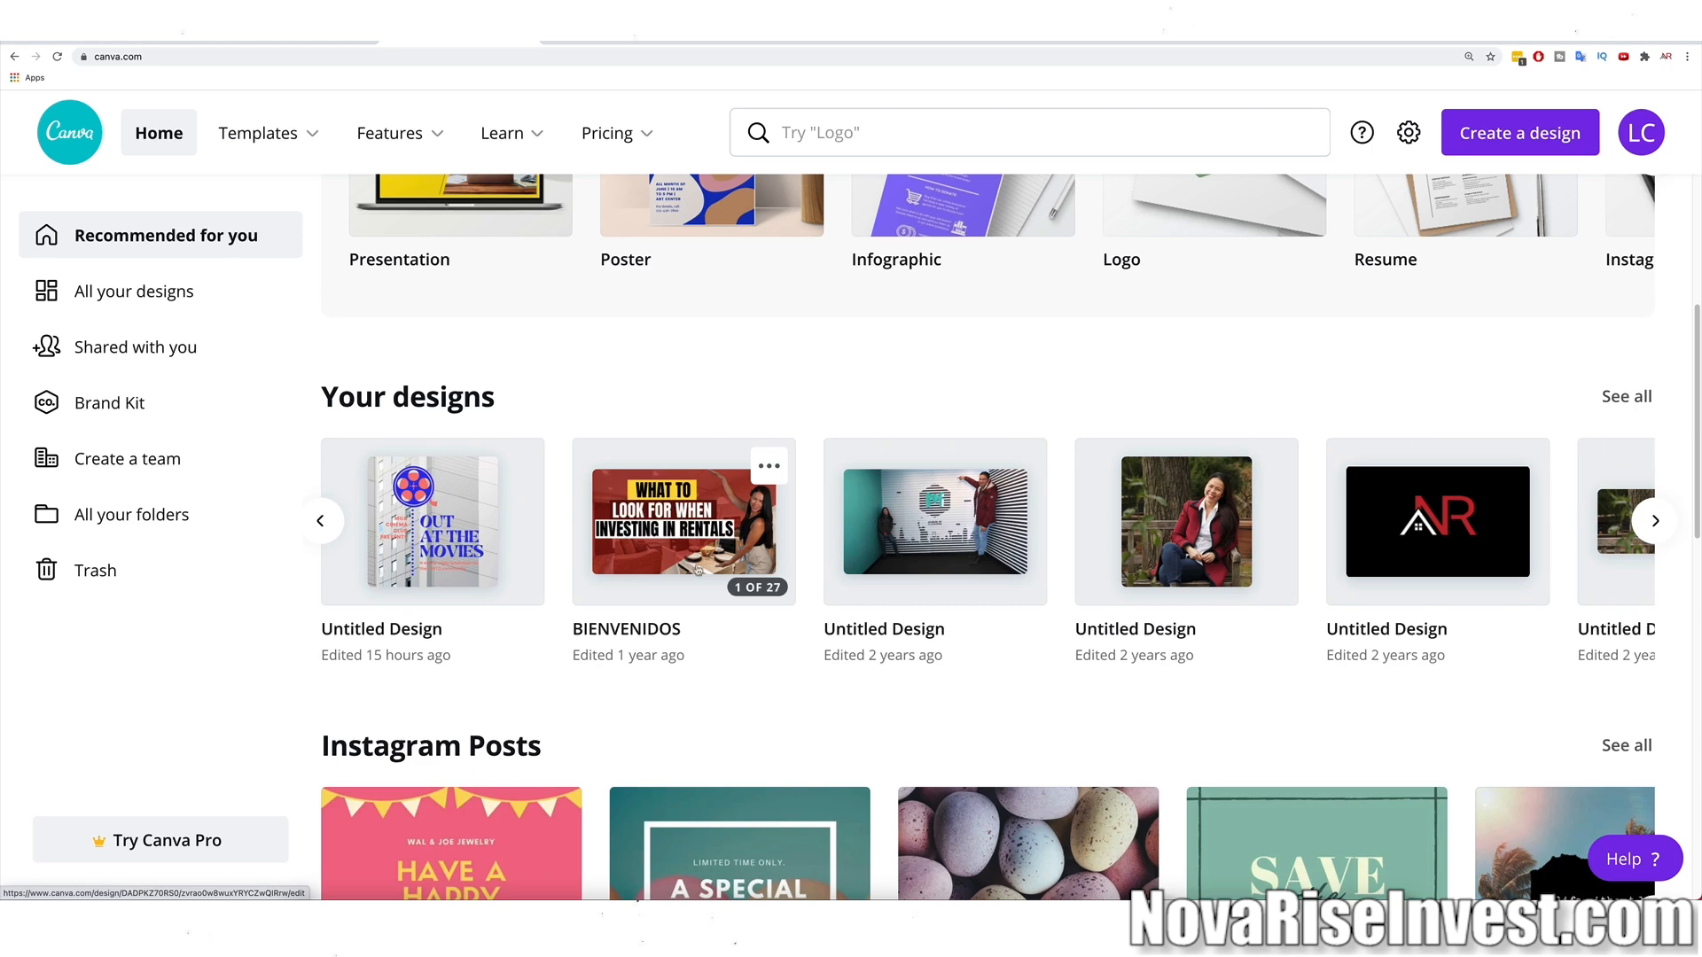
left_click(674, 530)
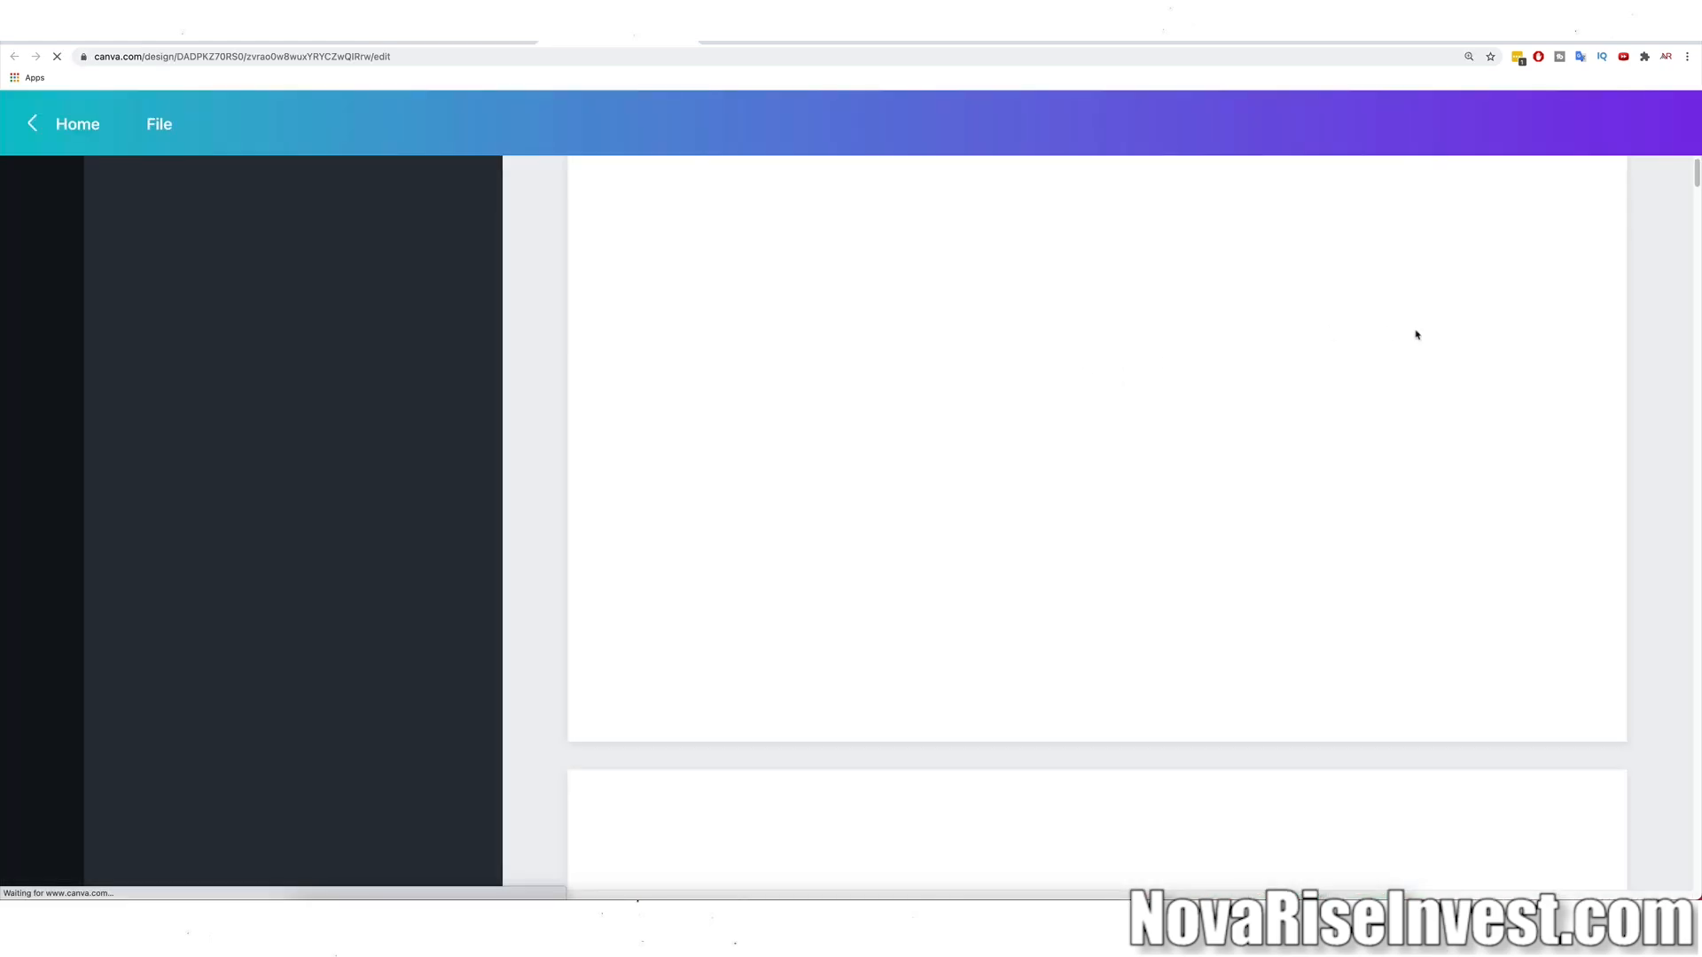
Look through the thumbnail pages of the BIENVENIDOS design, from the first page down to about page 9.
scroll(1427, 358, "down", 8)
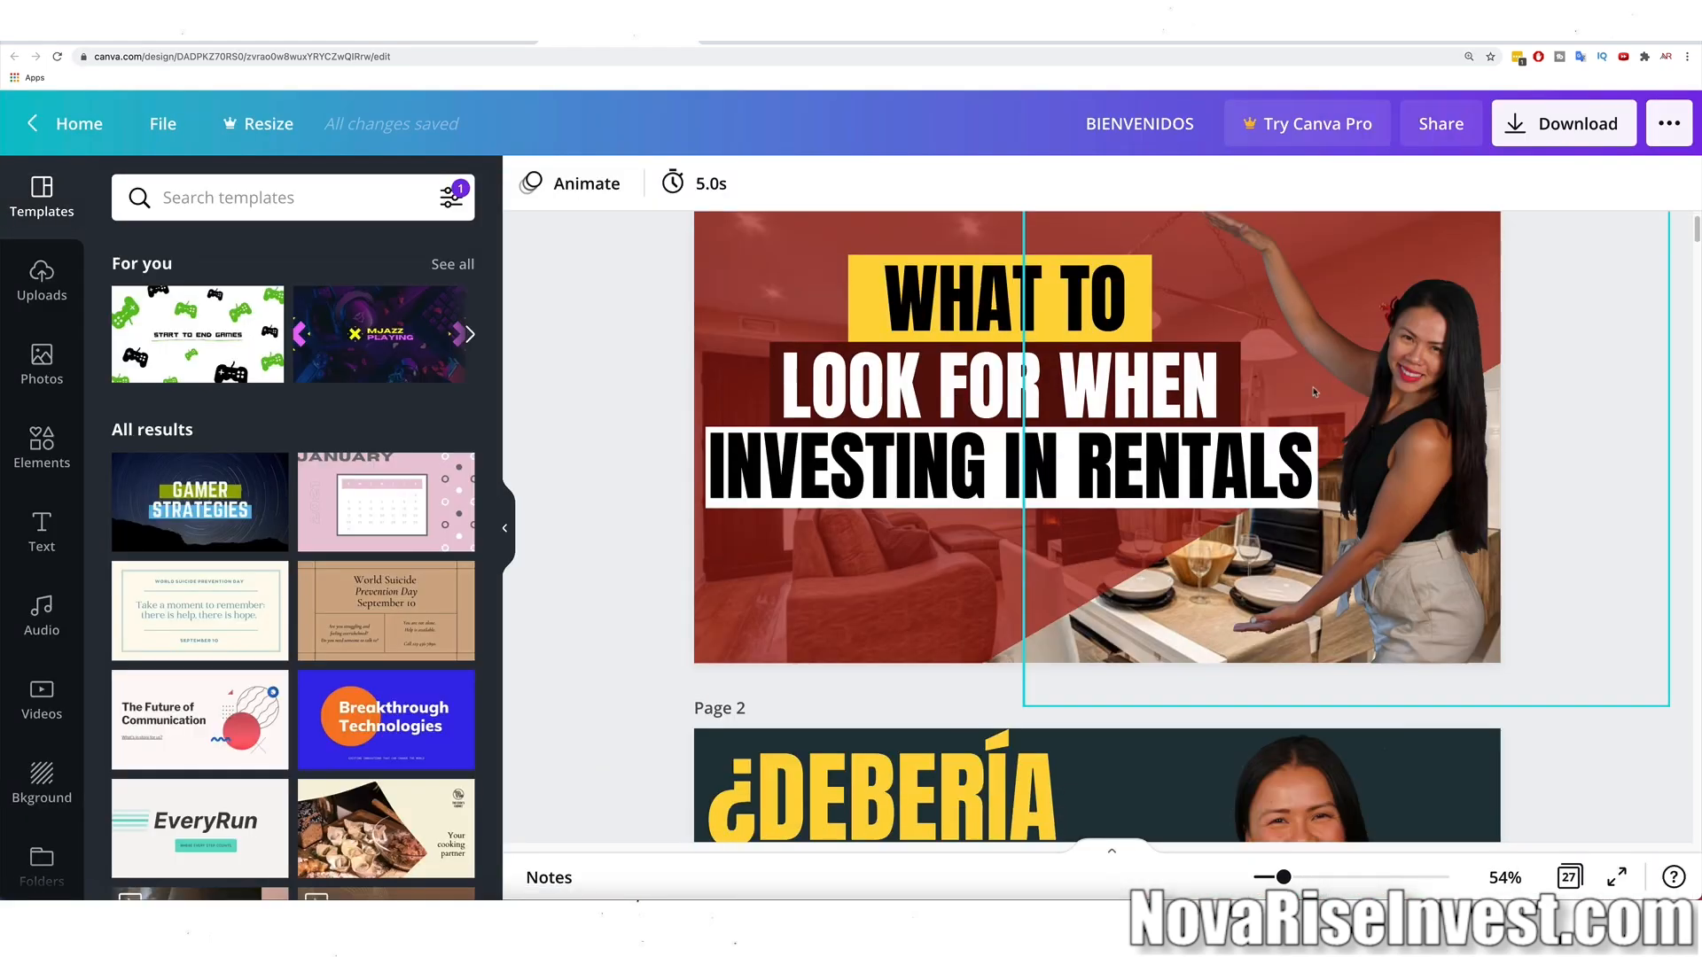
scroll(1377, 372, "up", 4)
scroll(1377, 372, "down", 2)
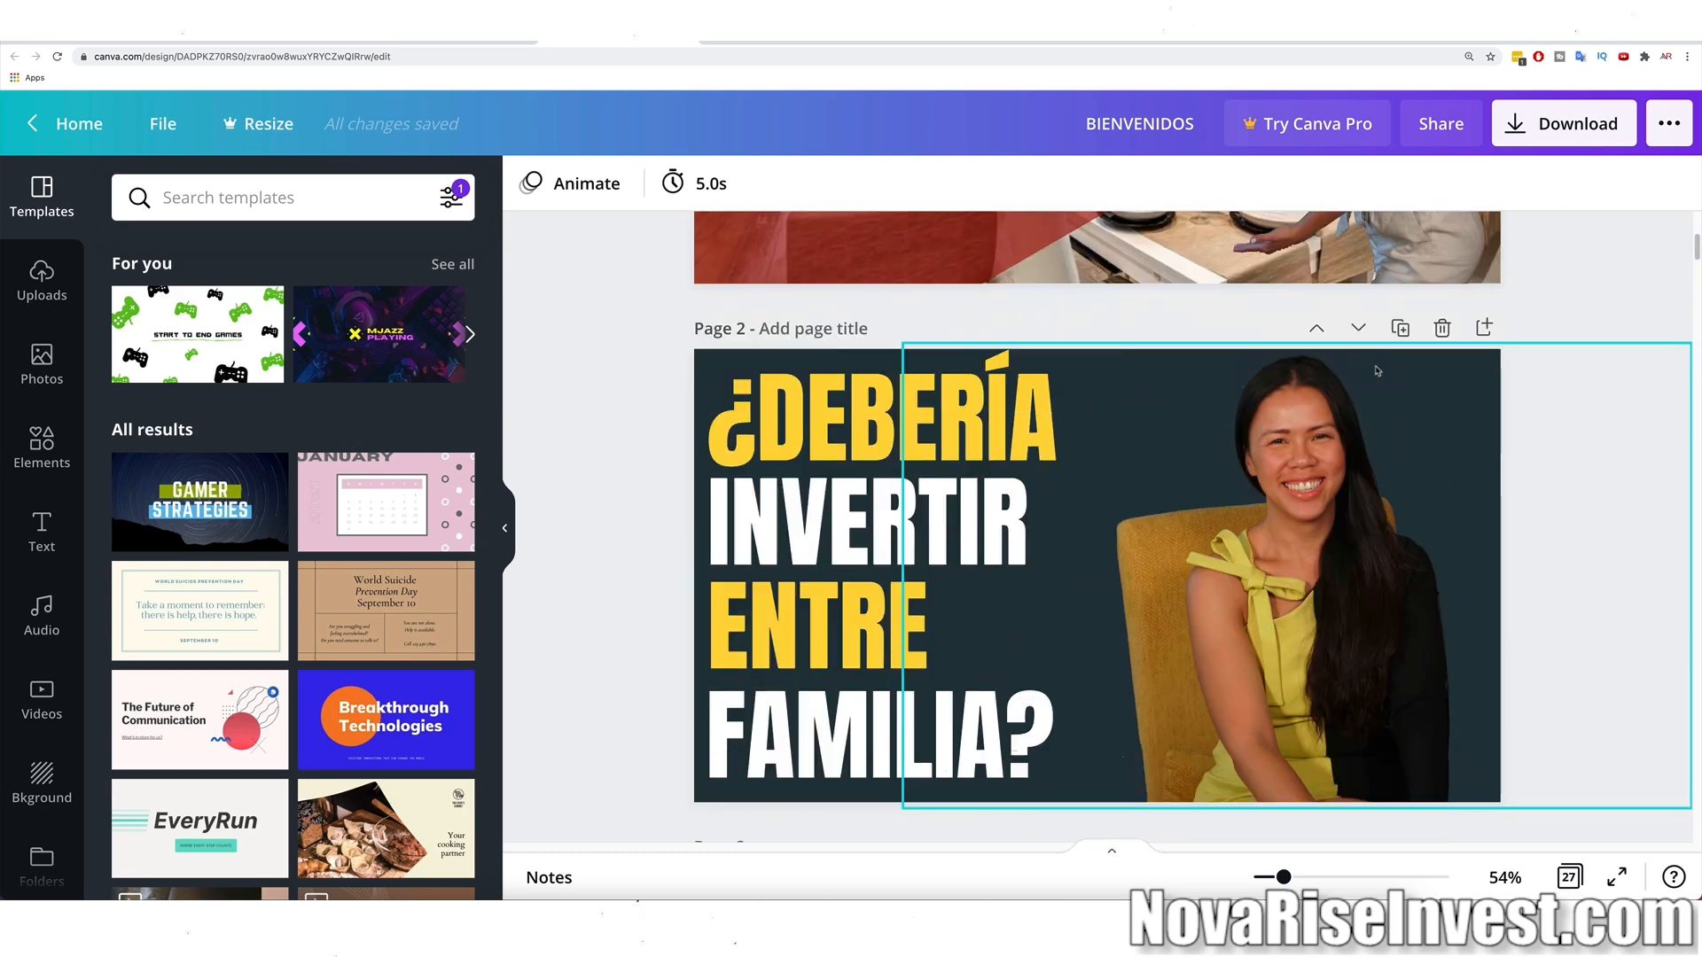
scroll(1376, 373, "up", 4)
scroll(1378, 372, "down", 8)
scroll(1378, 371, "up", 2)
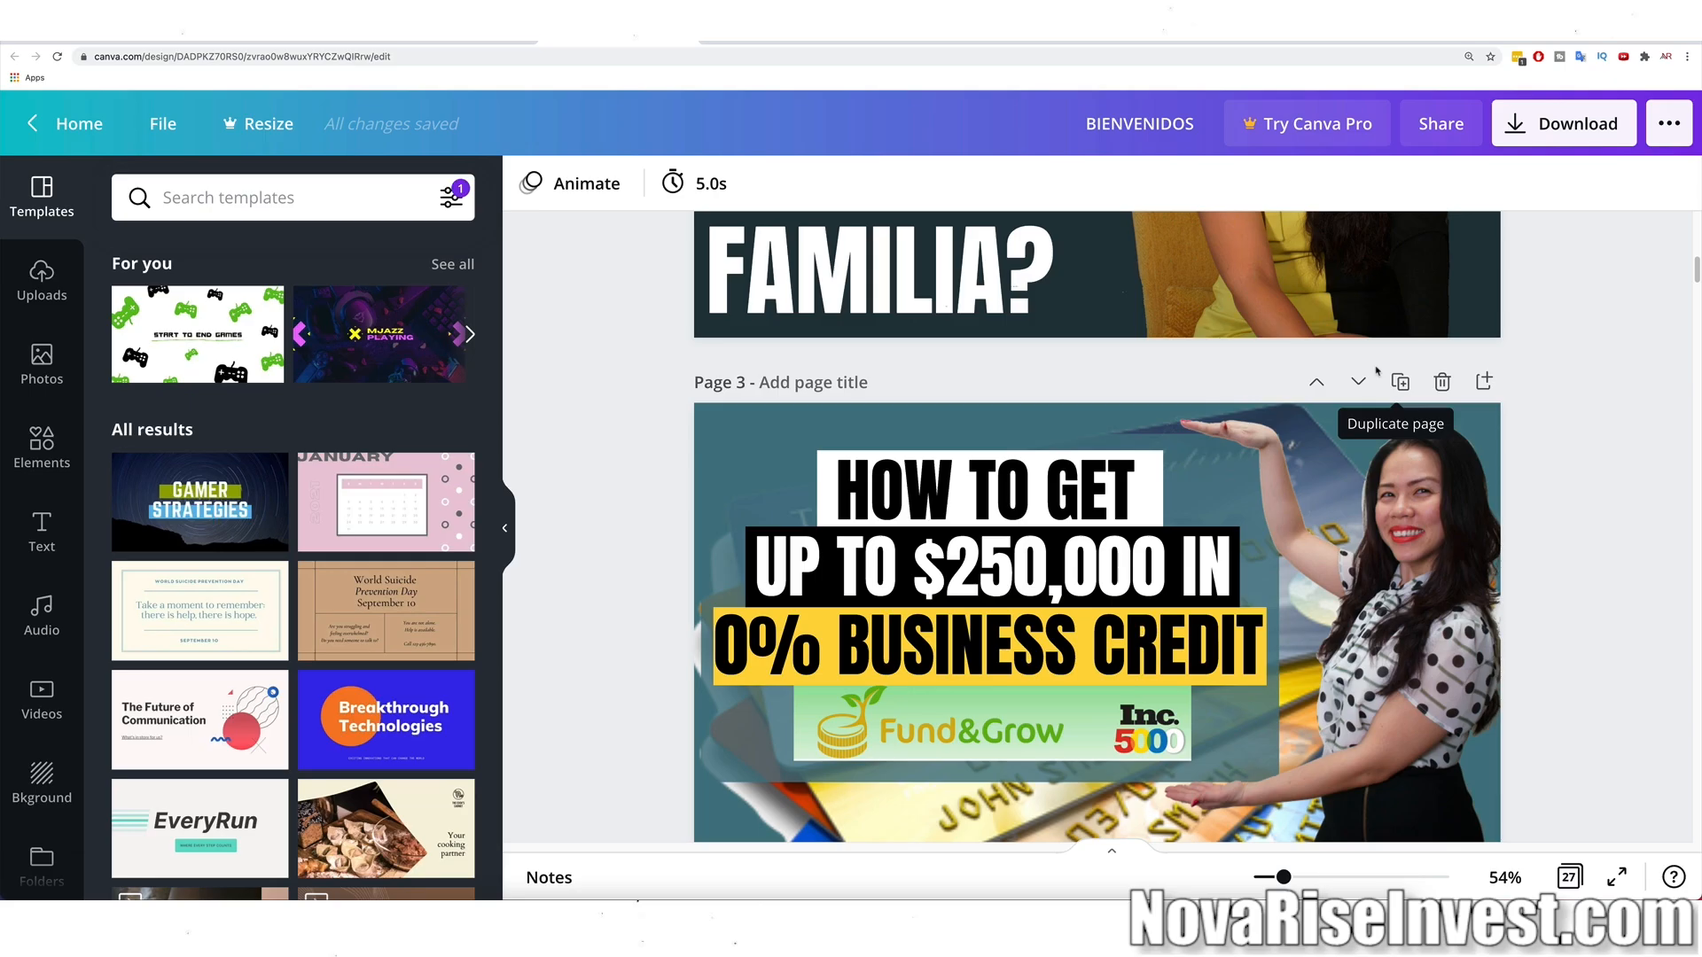
scroll(1199, 390, "down", 1)
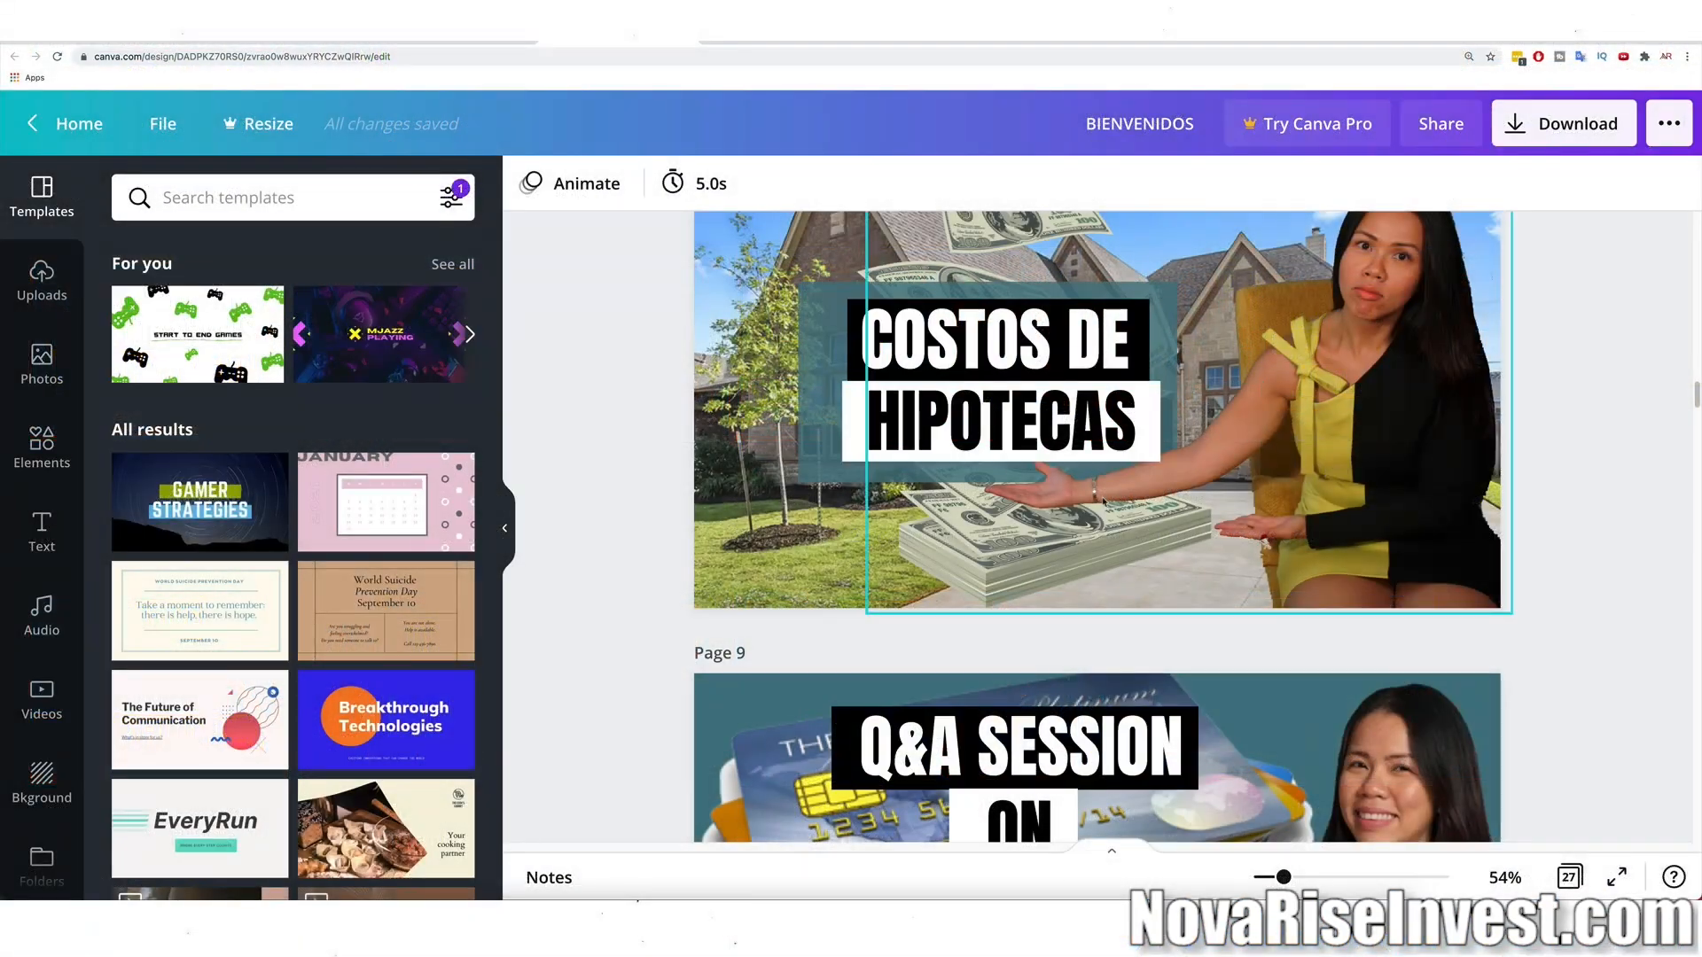
scroll(1103, 501, "down", 5)
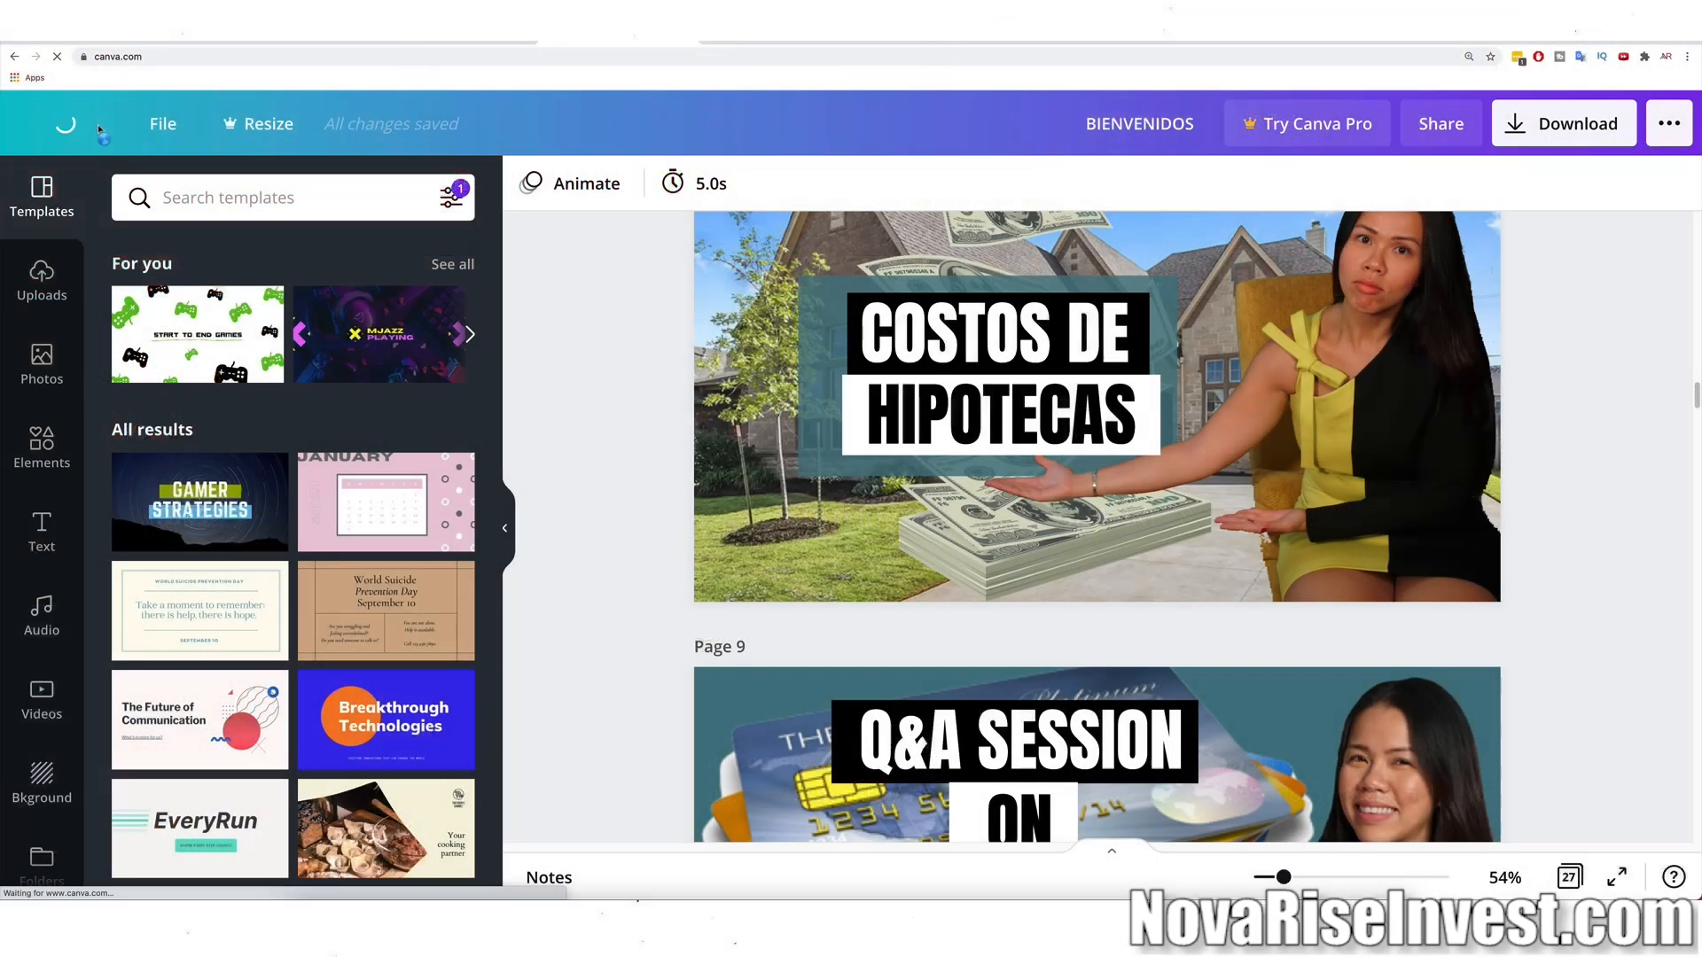
Return to the Canva home page and show all templates of the brochures category.
left_click(99, 131)
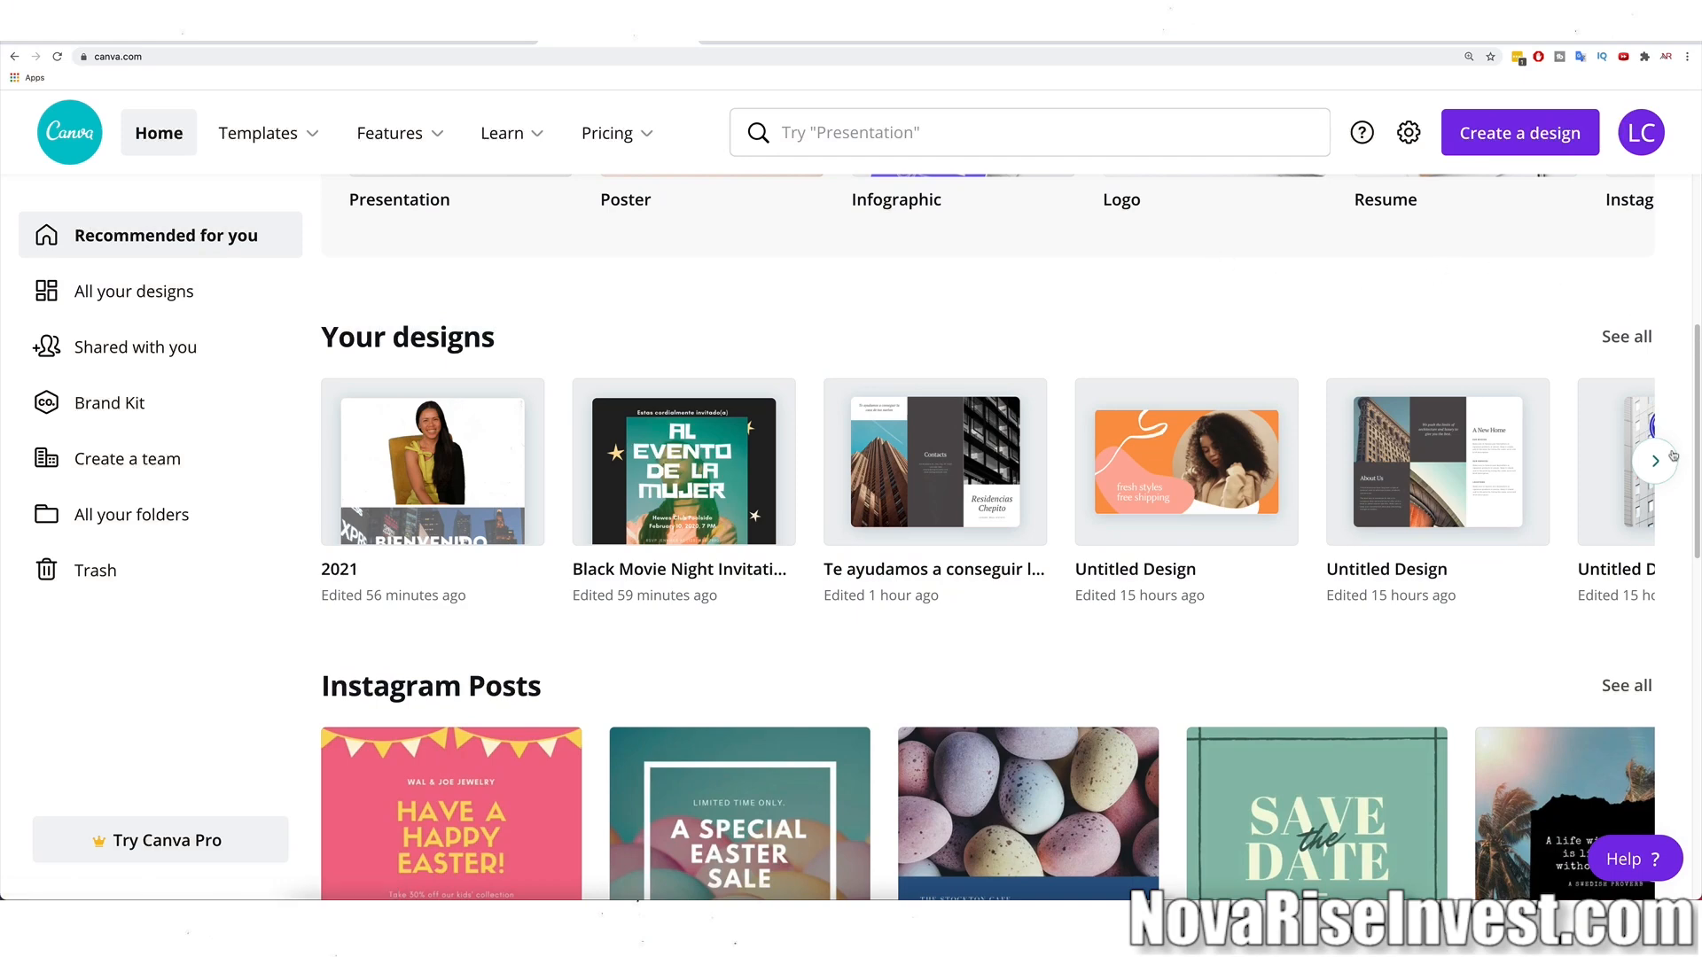
scroll(1665, 462, "down", 3)
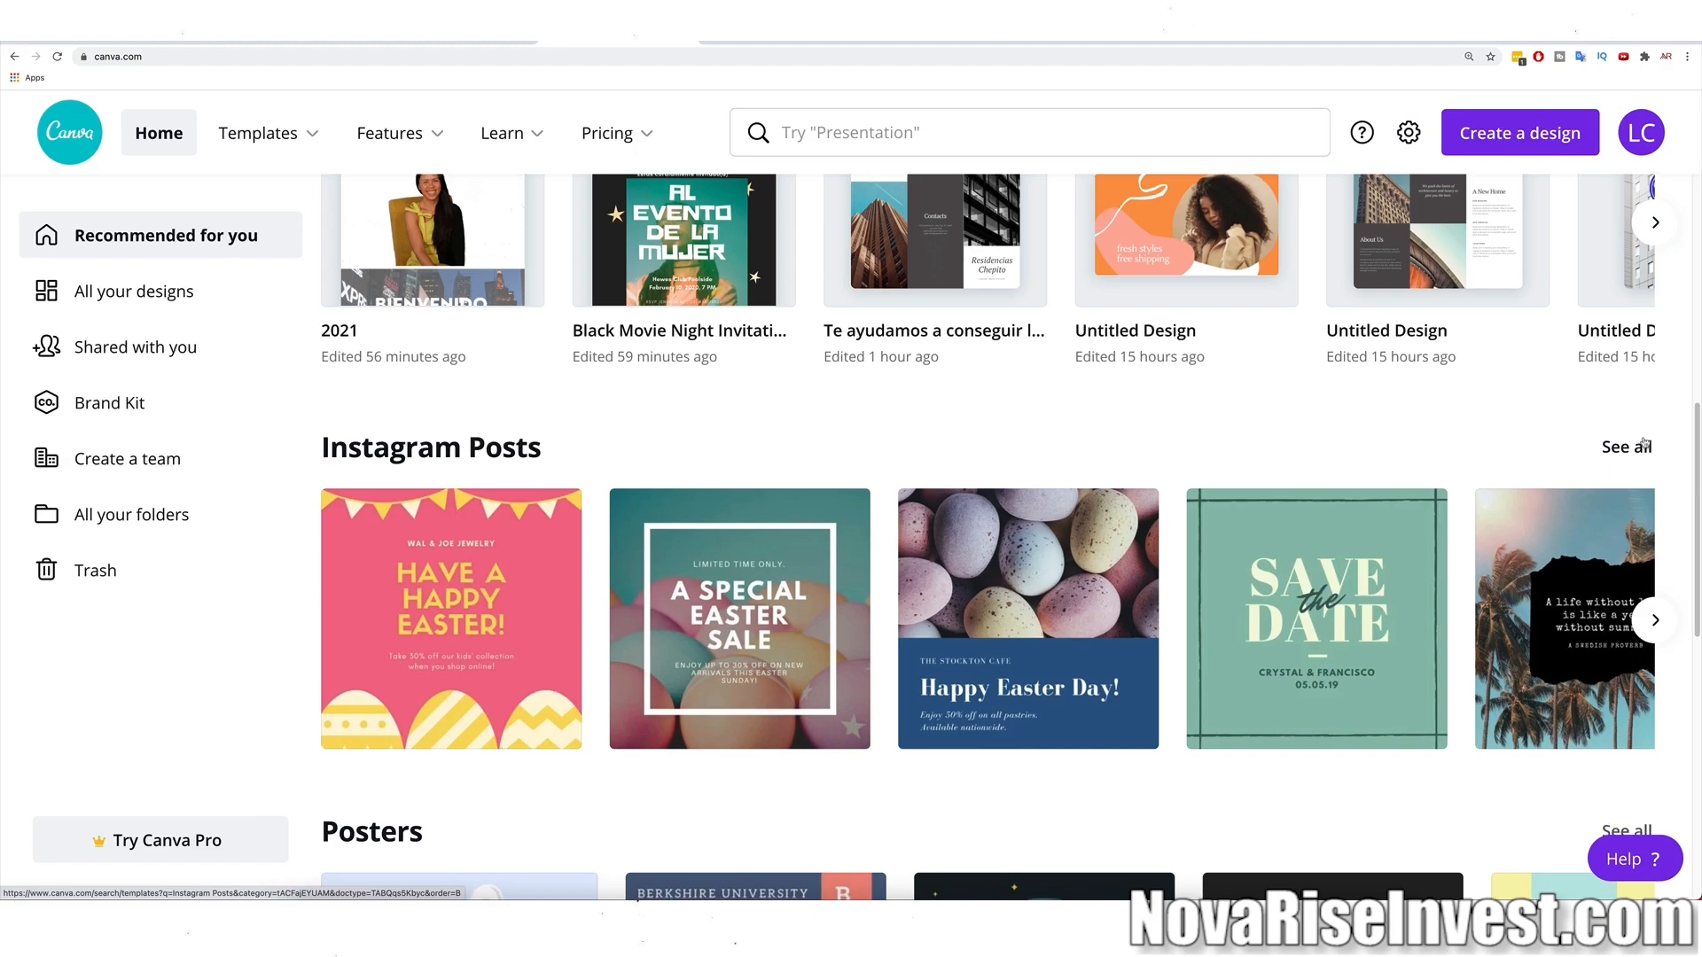
scroll(1653, 449, "down", 6)
scroll(1645, 441, "down", 12)
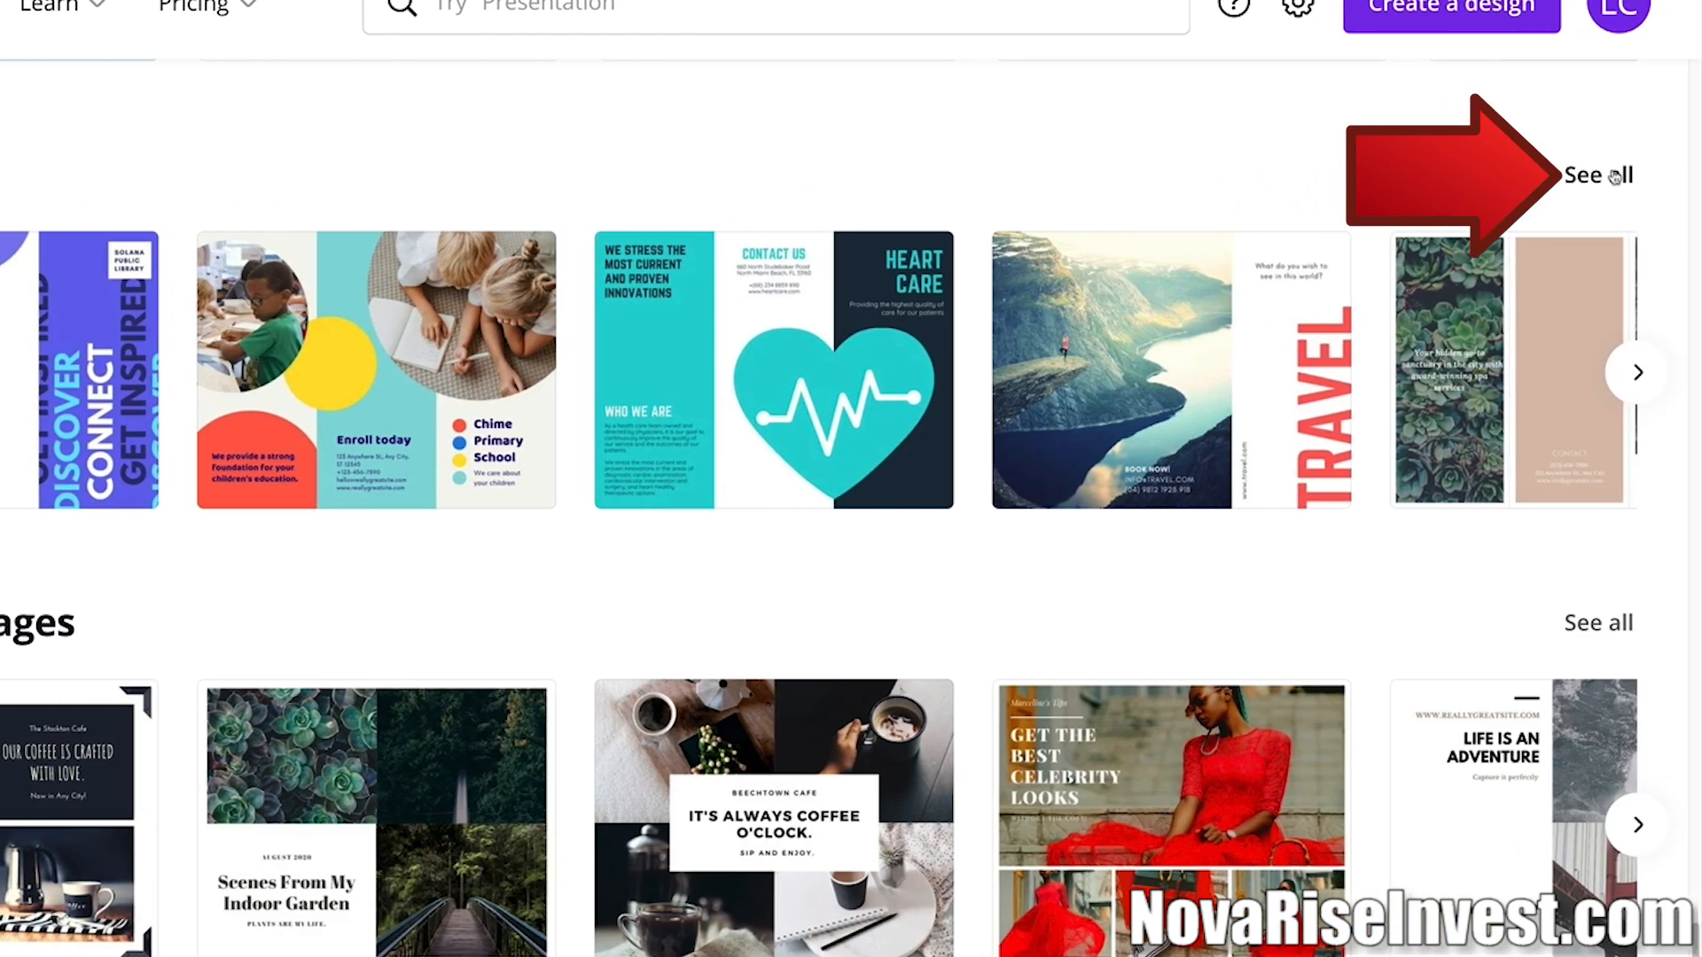
left_click(1614, 176)
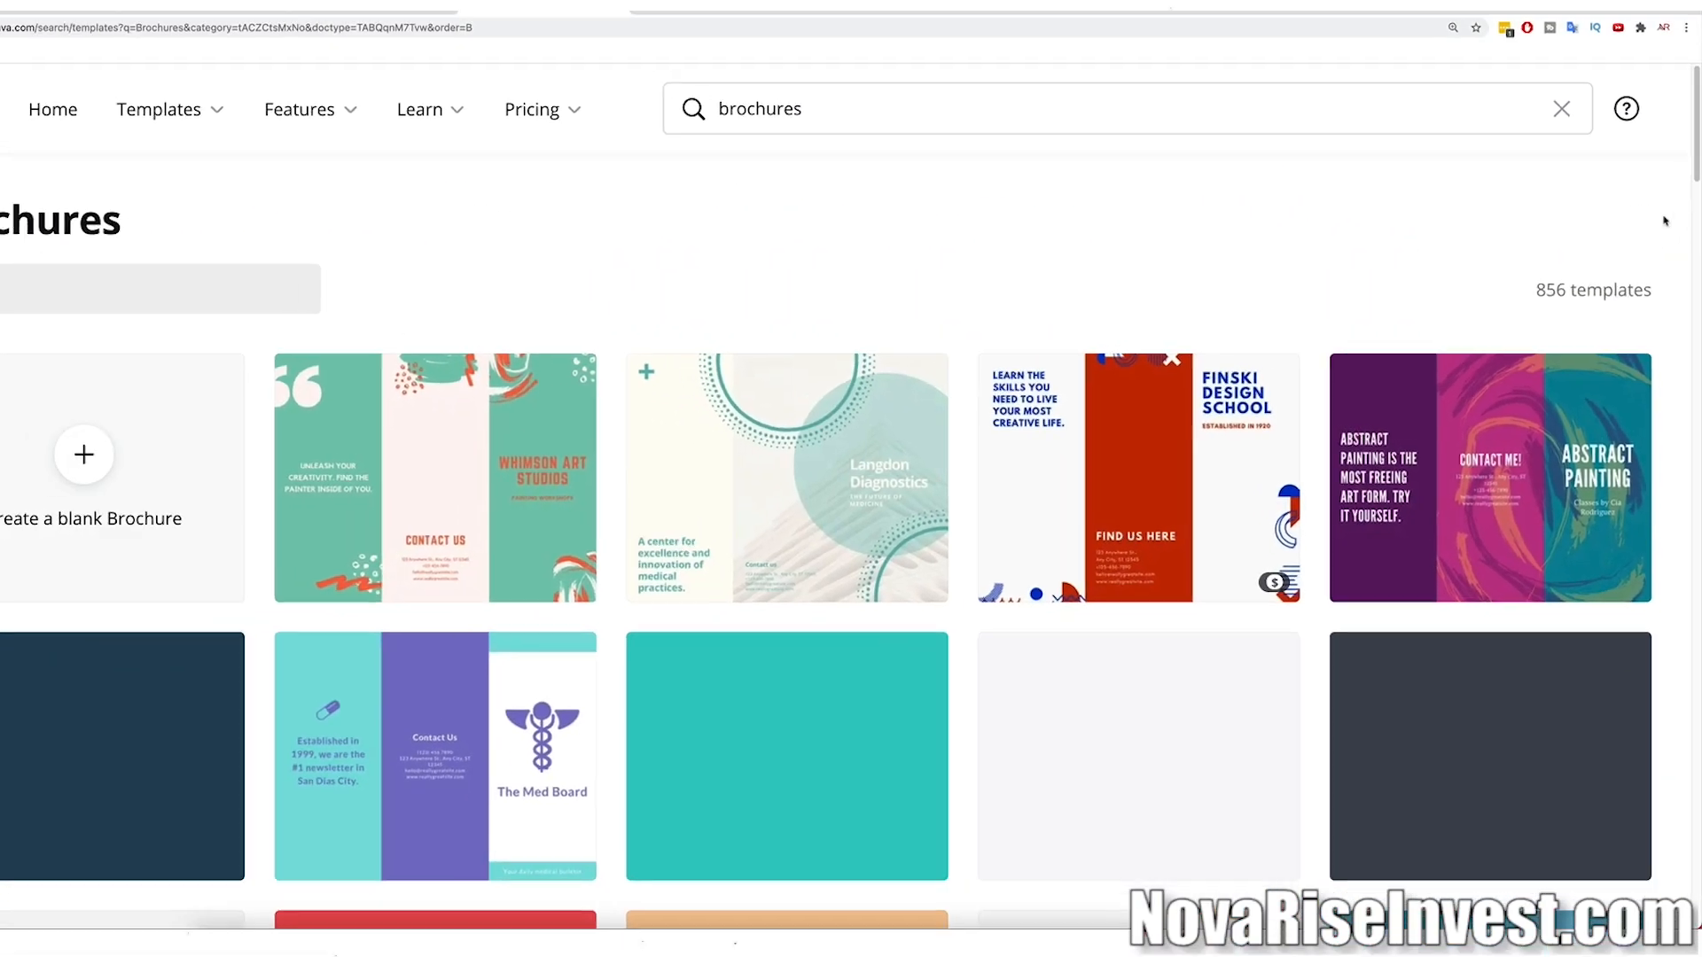
Find the free black and yellow Zimcore Agency brochure template among the results and open it as a new design.
scroll(1613, 259, "down", 9)
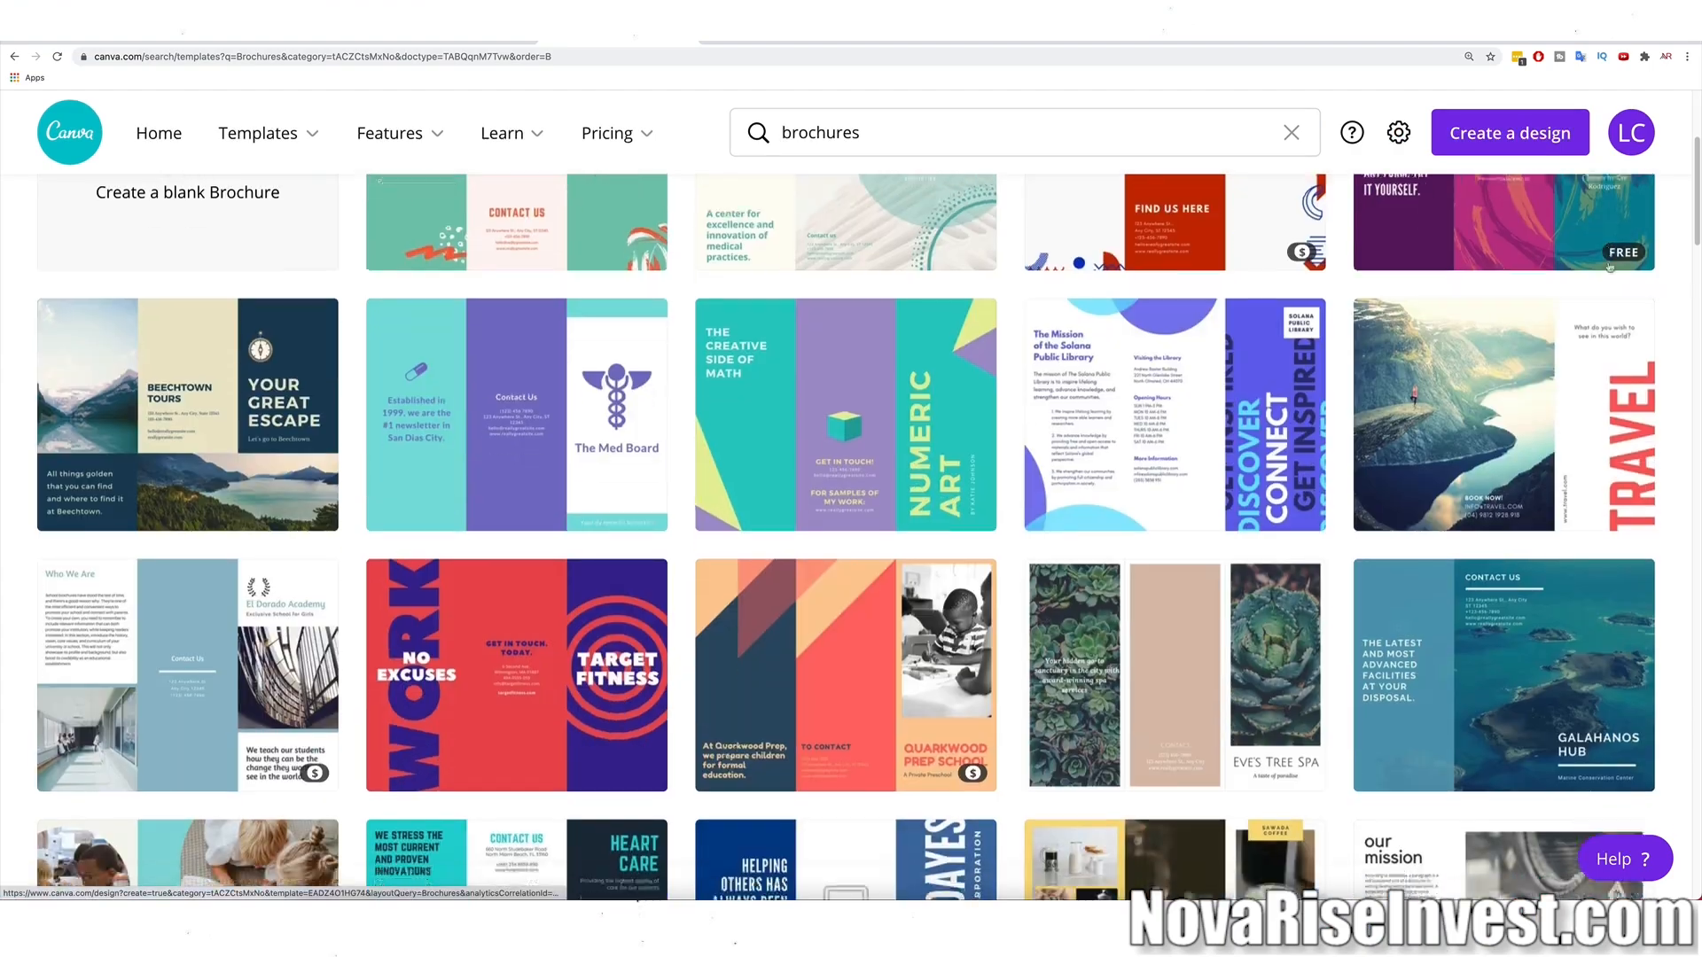
scroll(1609, 266, "down", 12)
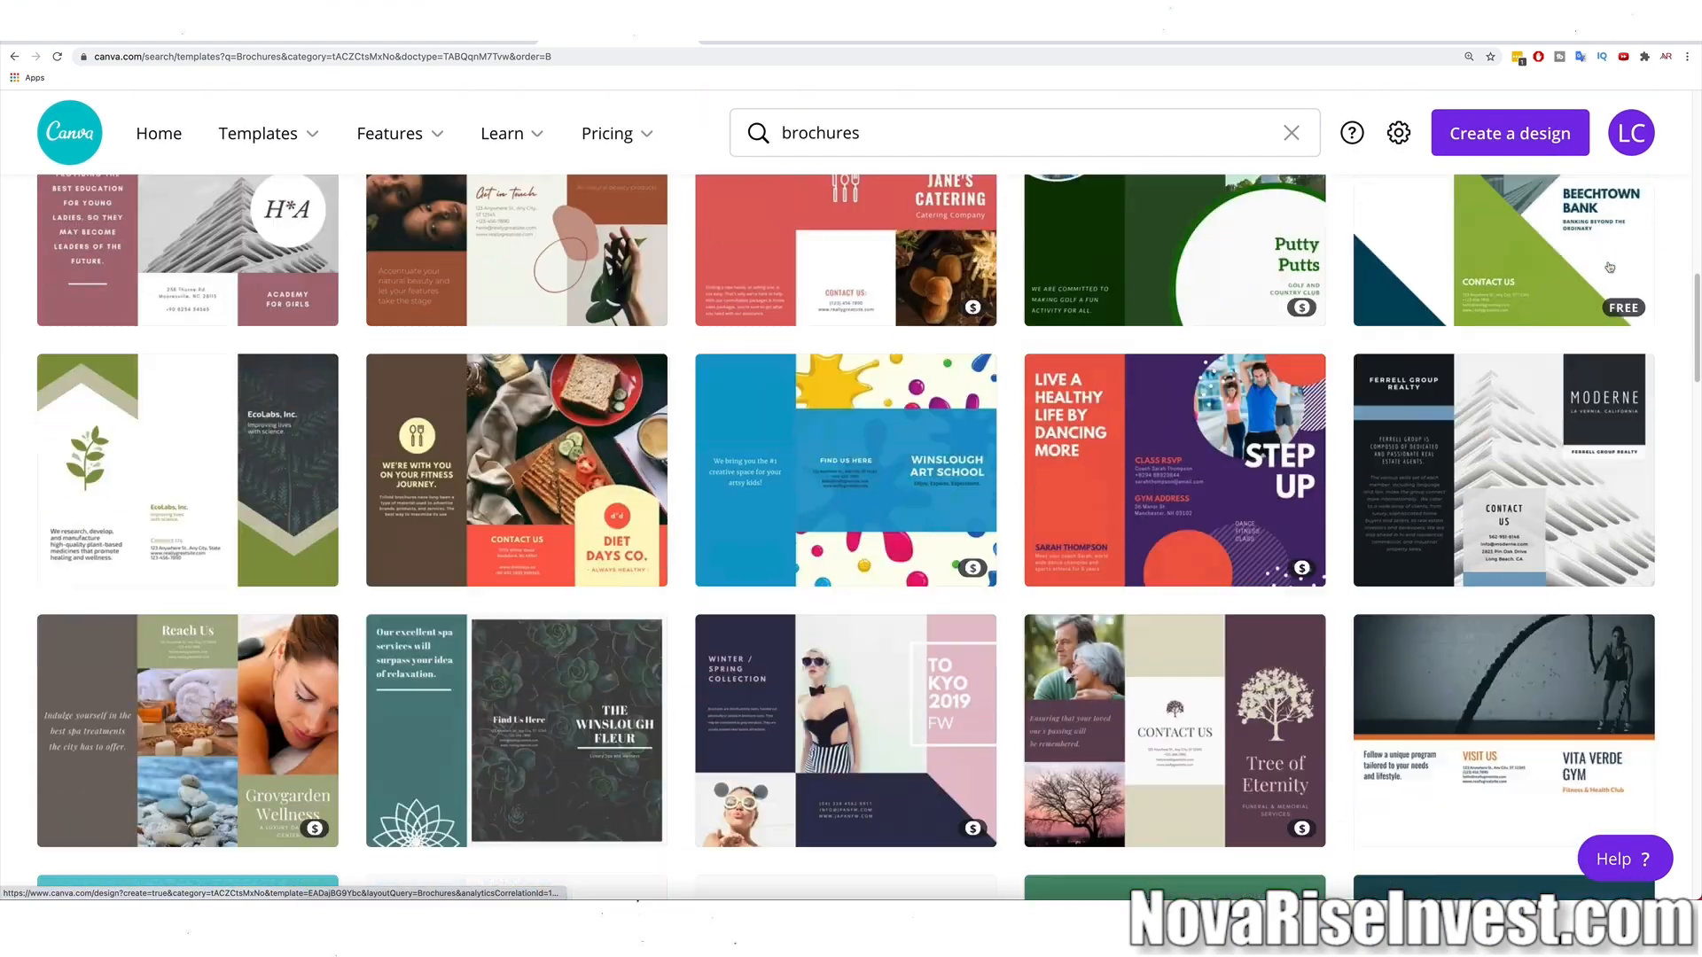
scroll(1611, 271, "down", 4)
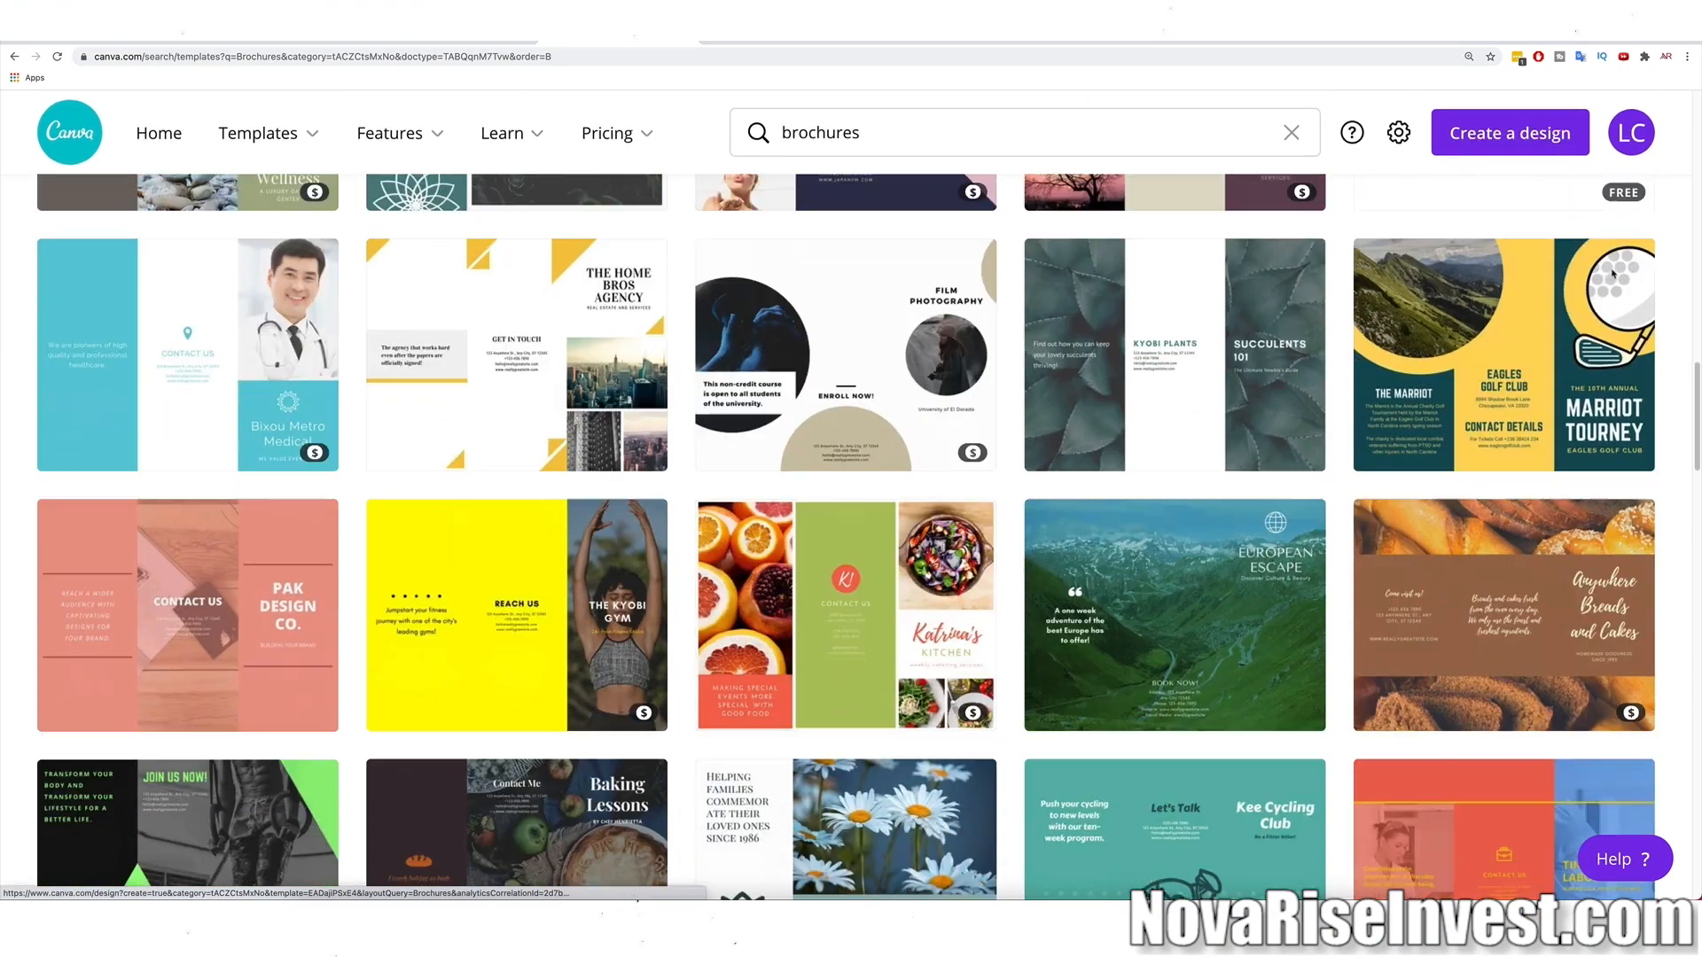
scroll(1613, 275, "down", 7)
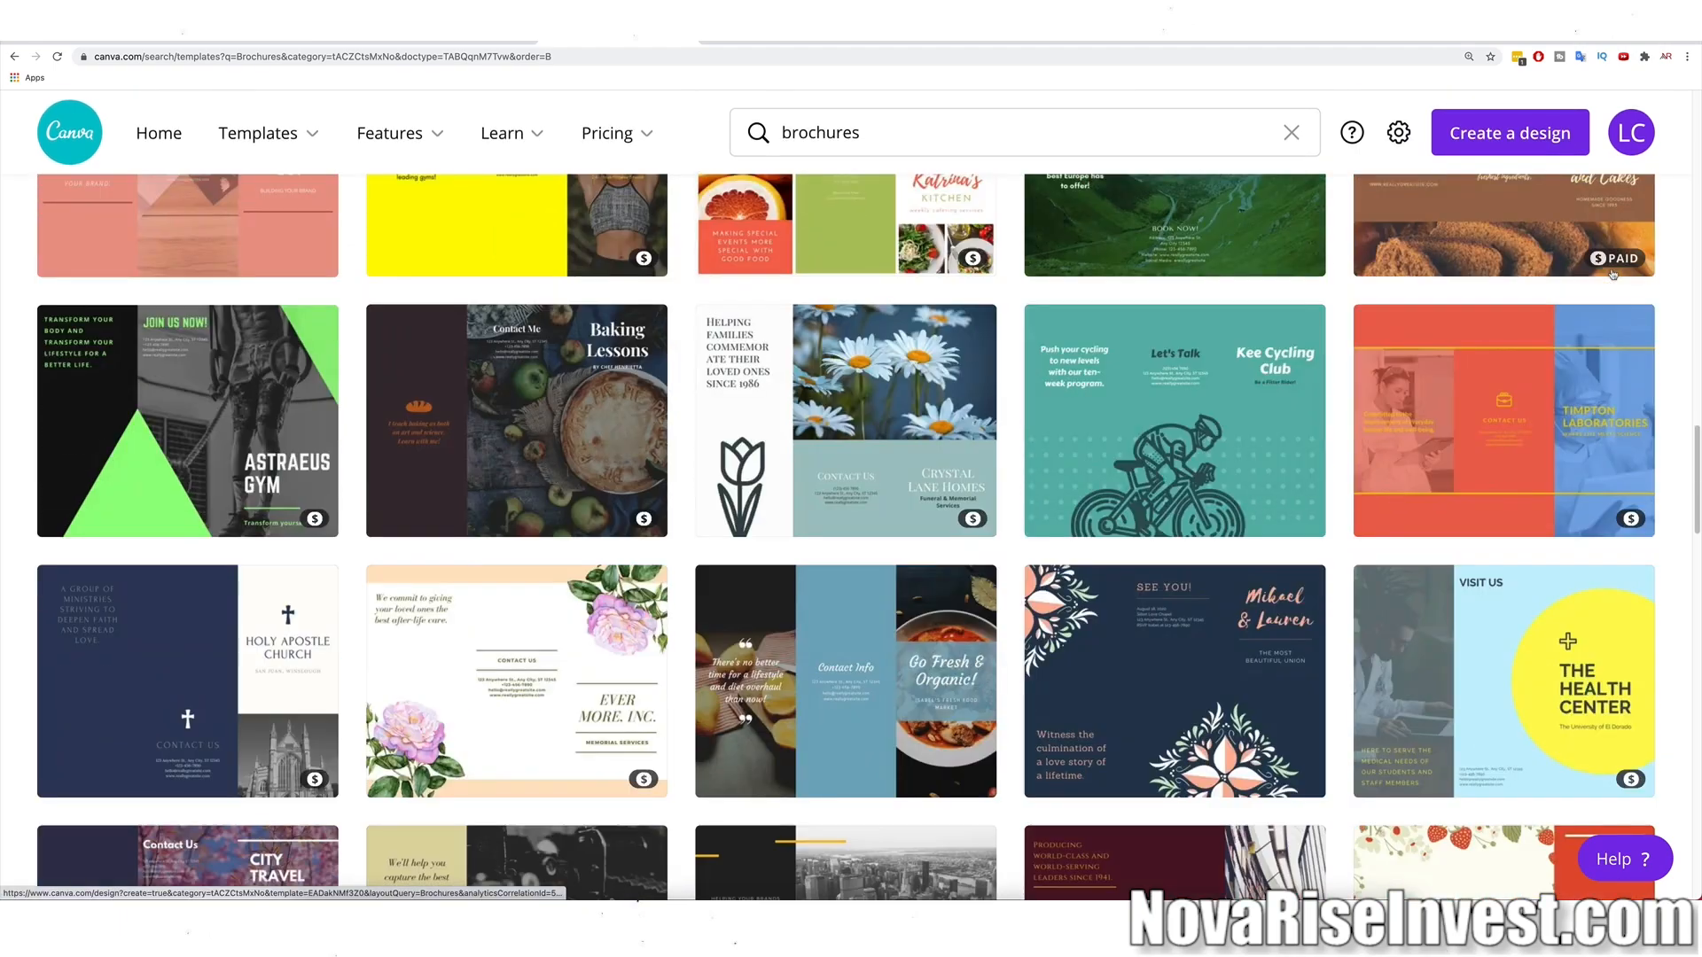
scroll(1615, 275, "down", 1)
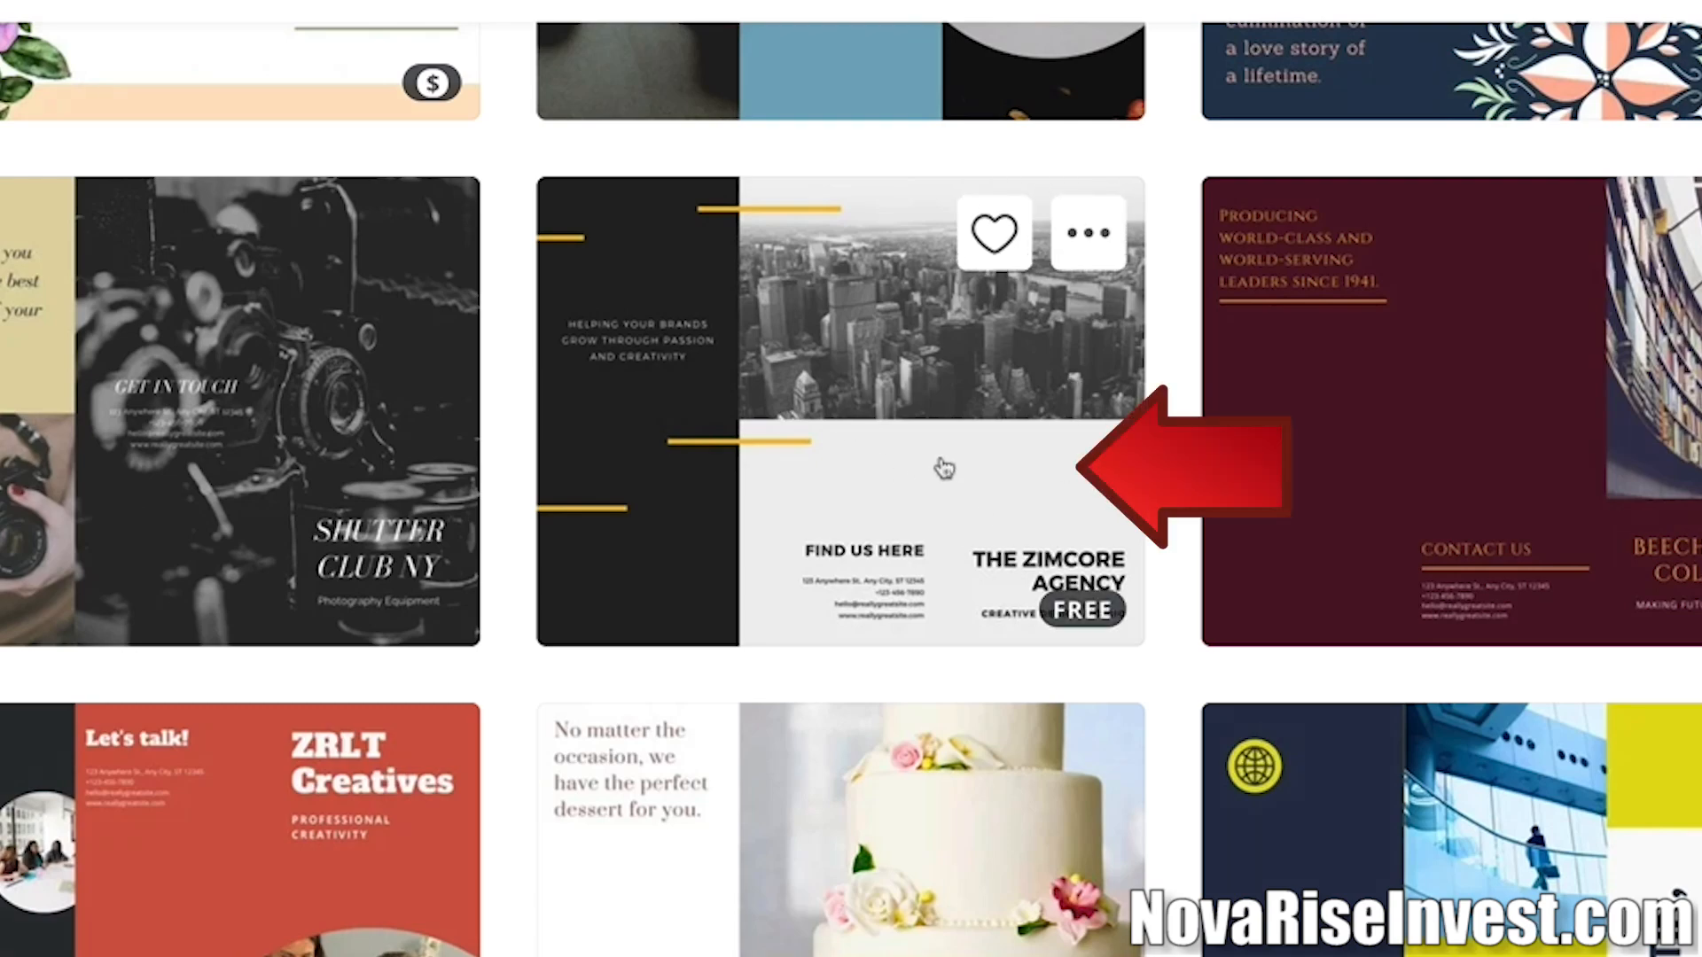
left_click(1000, 525)
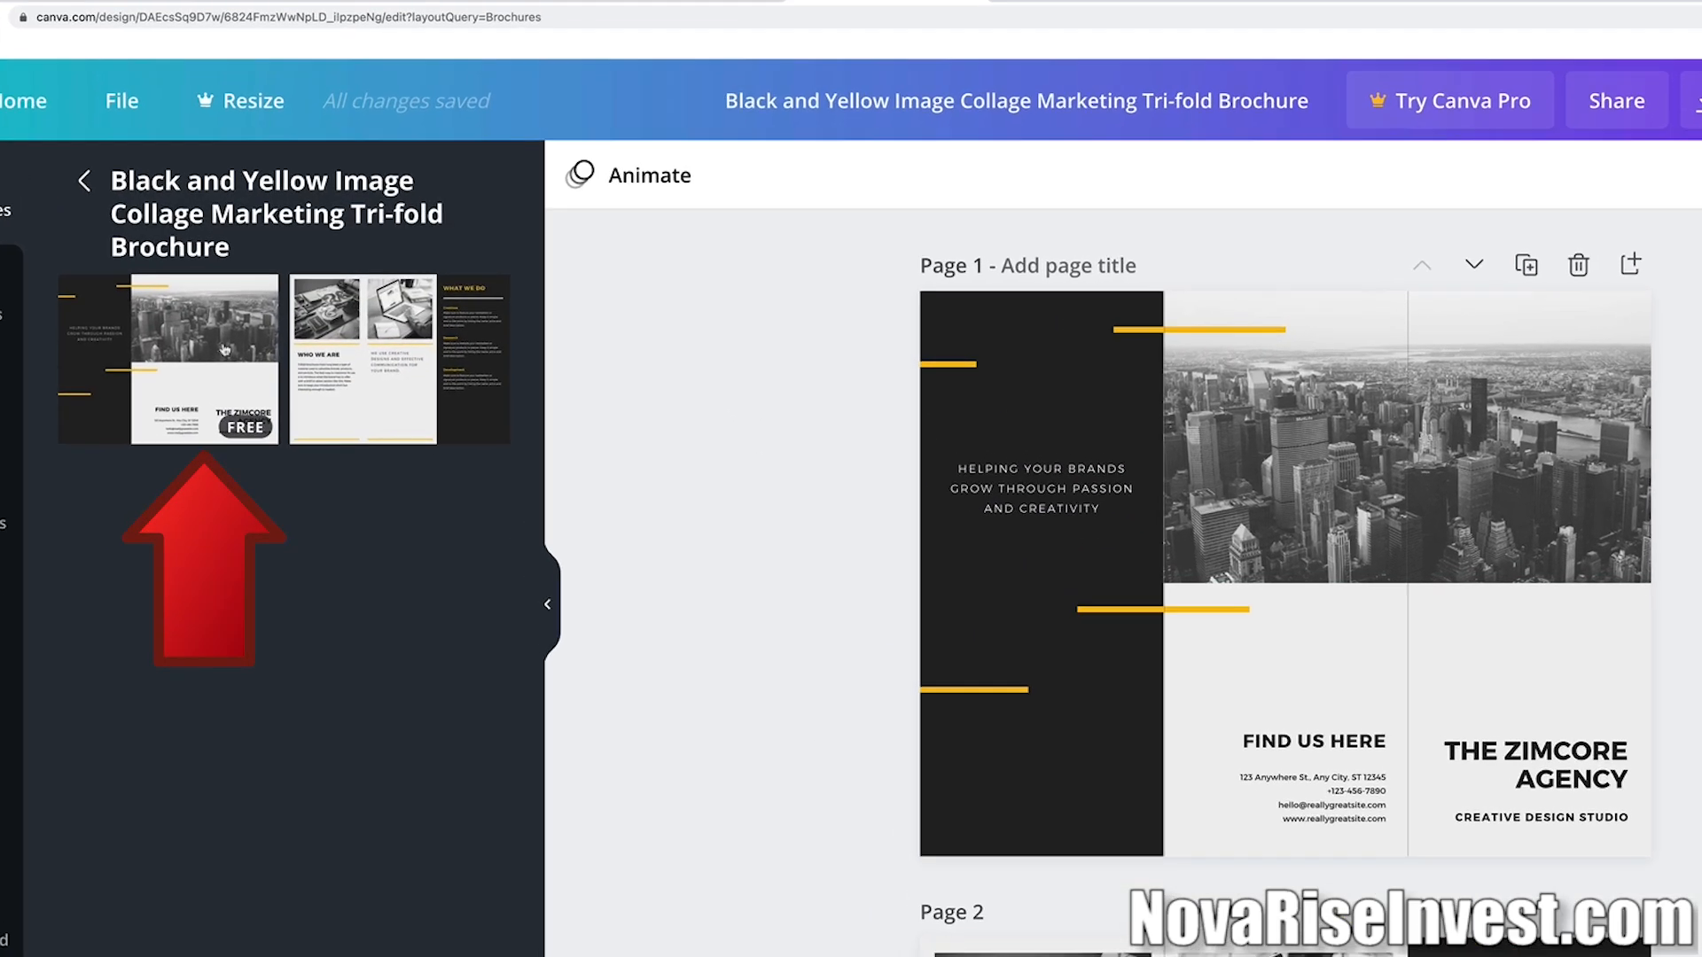
Apply the cover layout of the Black and Yellow Image Collage Marketing Tri-fold Brochure template to page 1.
left_click(225, 350)
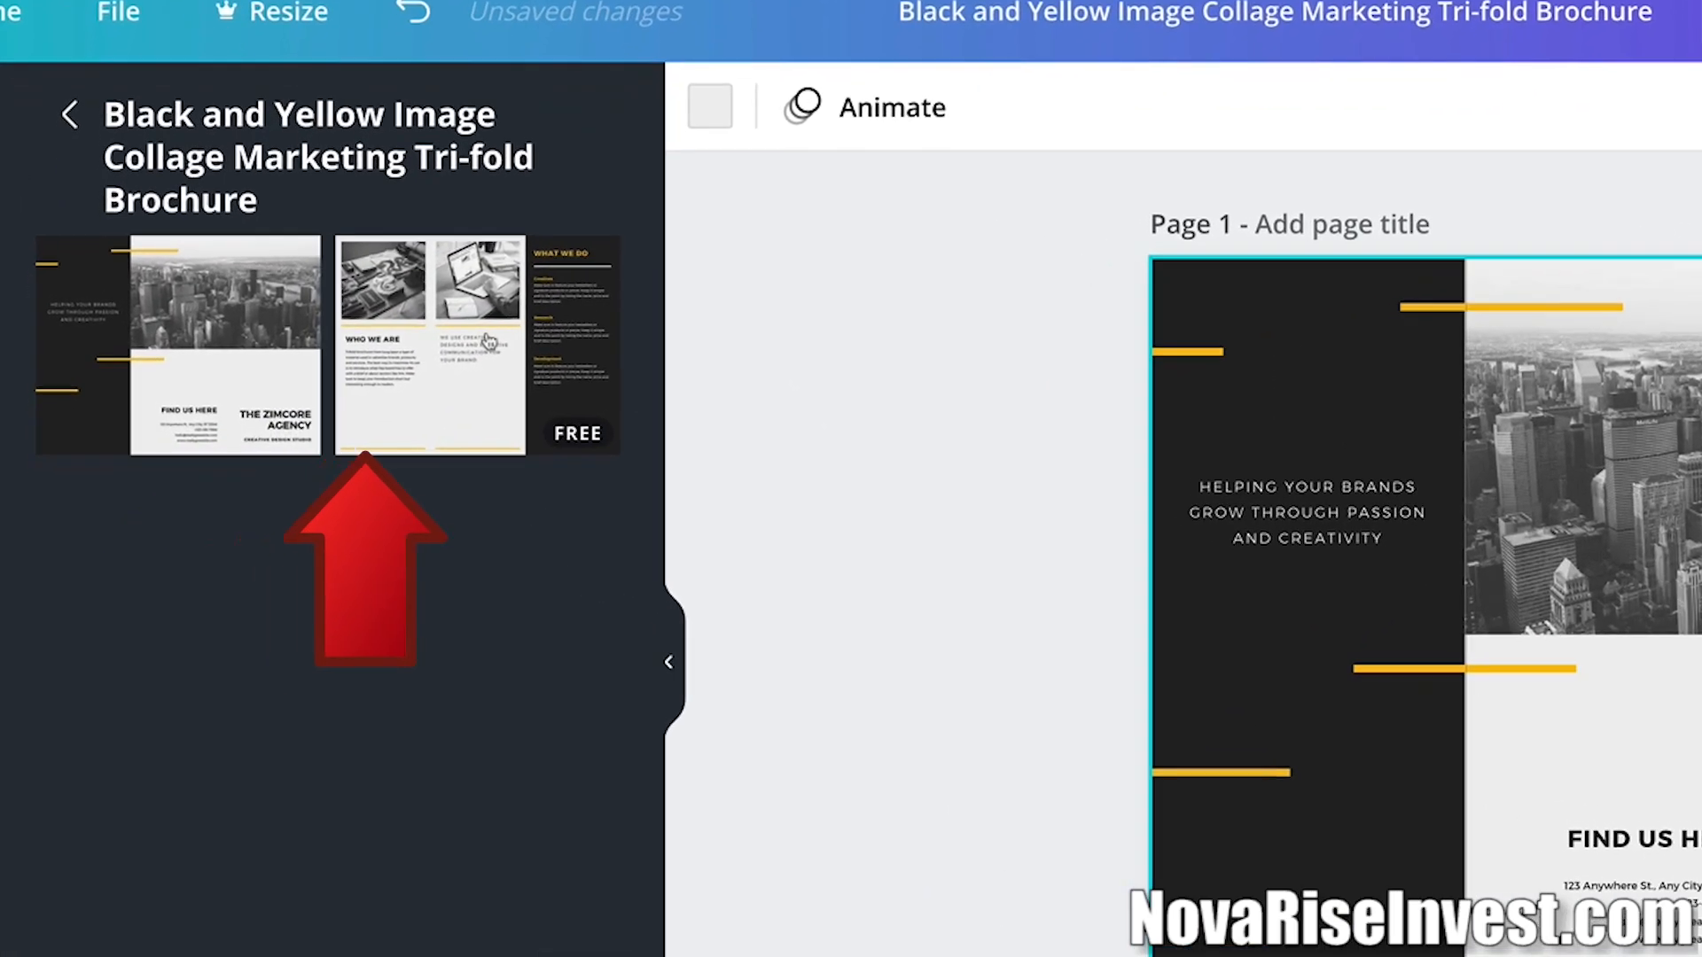
left_click(407, 357)
left_click(222, 351)
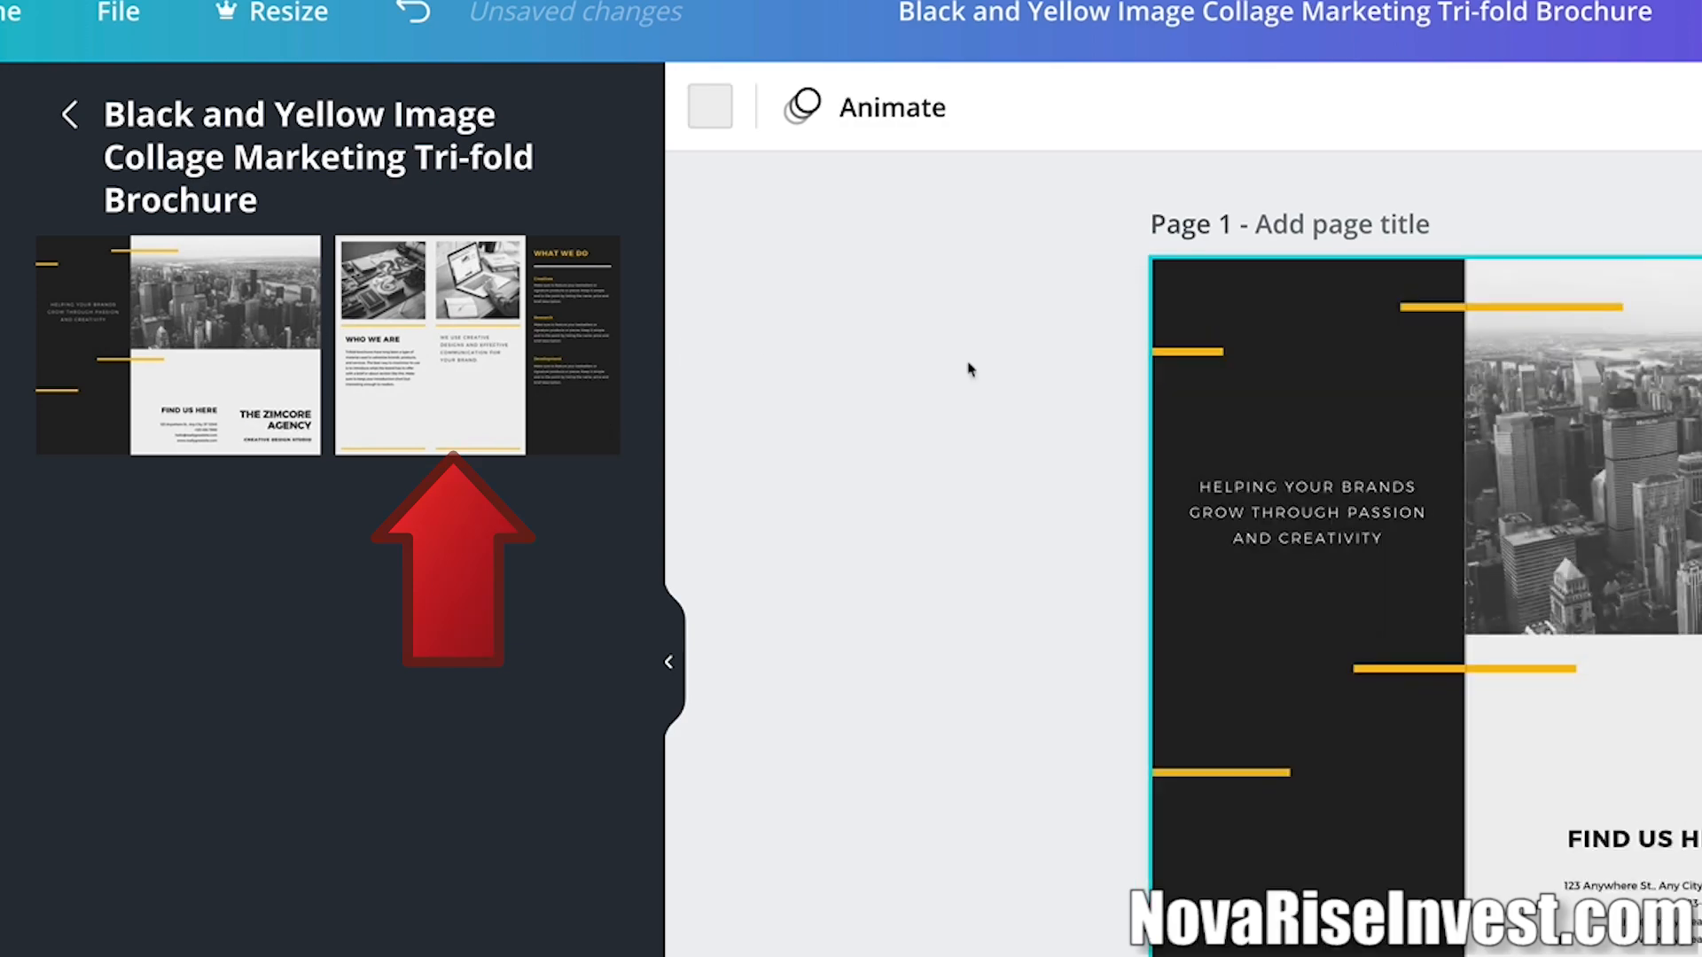
Rewrite the tagline on page 1's black panel so it starts with "HELPING YOU FIND YOUR".
left_click(1310, 499)
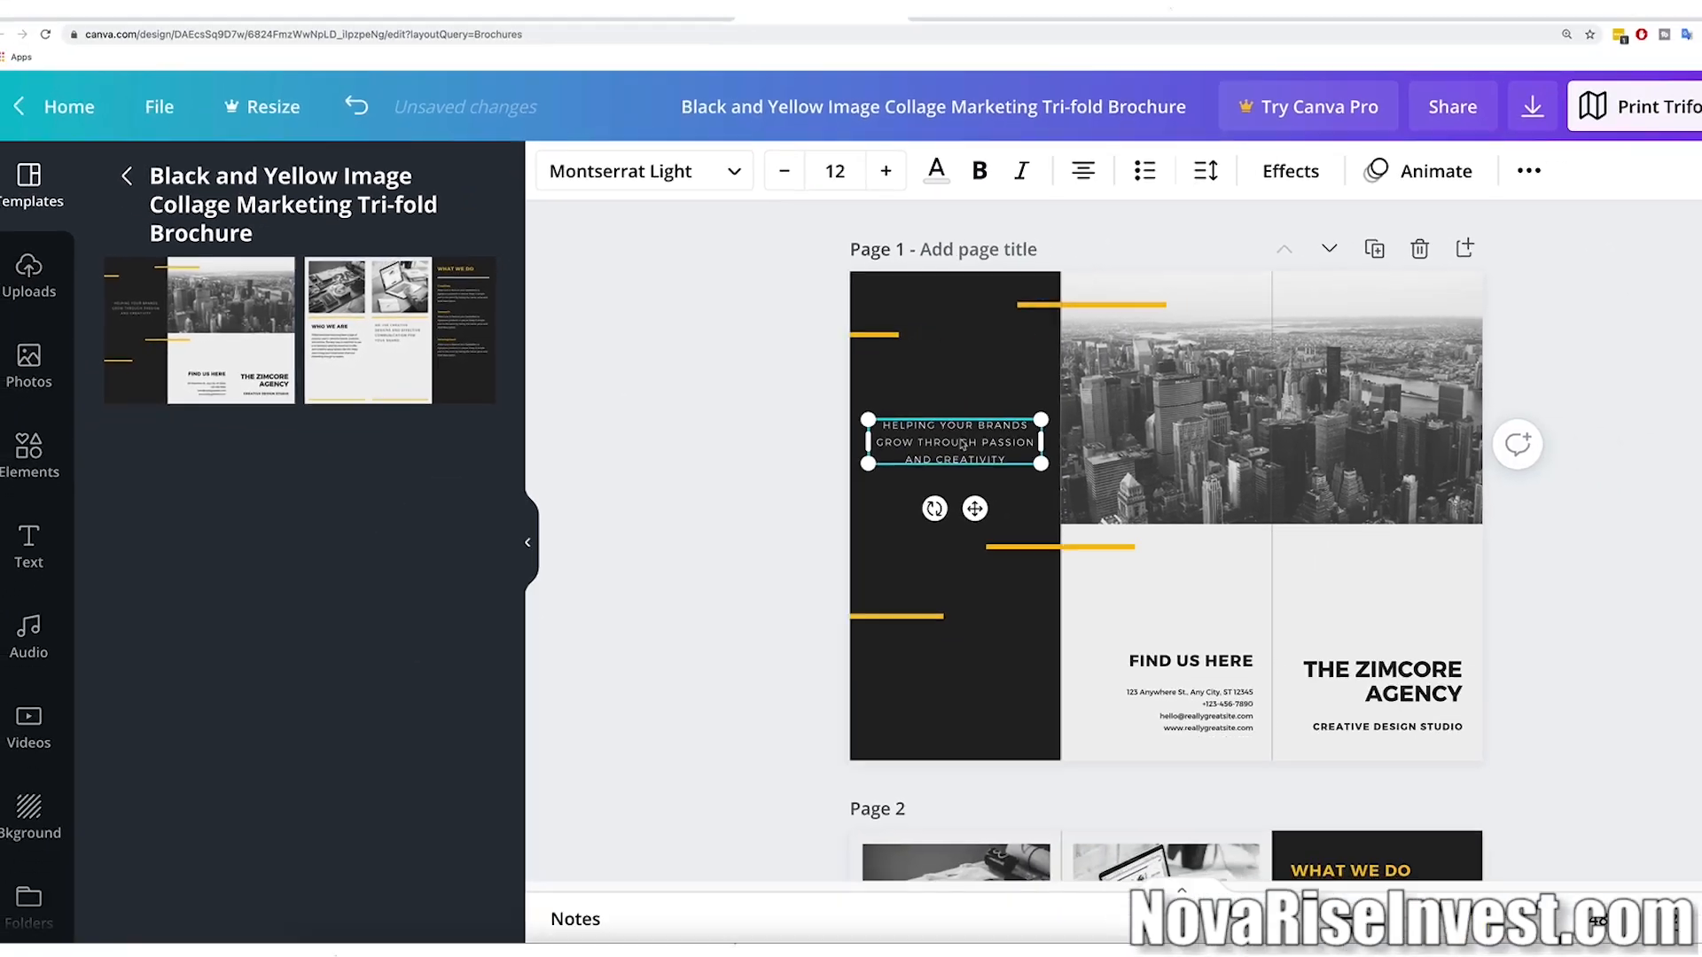
triple_click(962, 443)
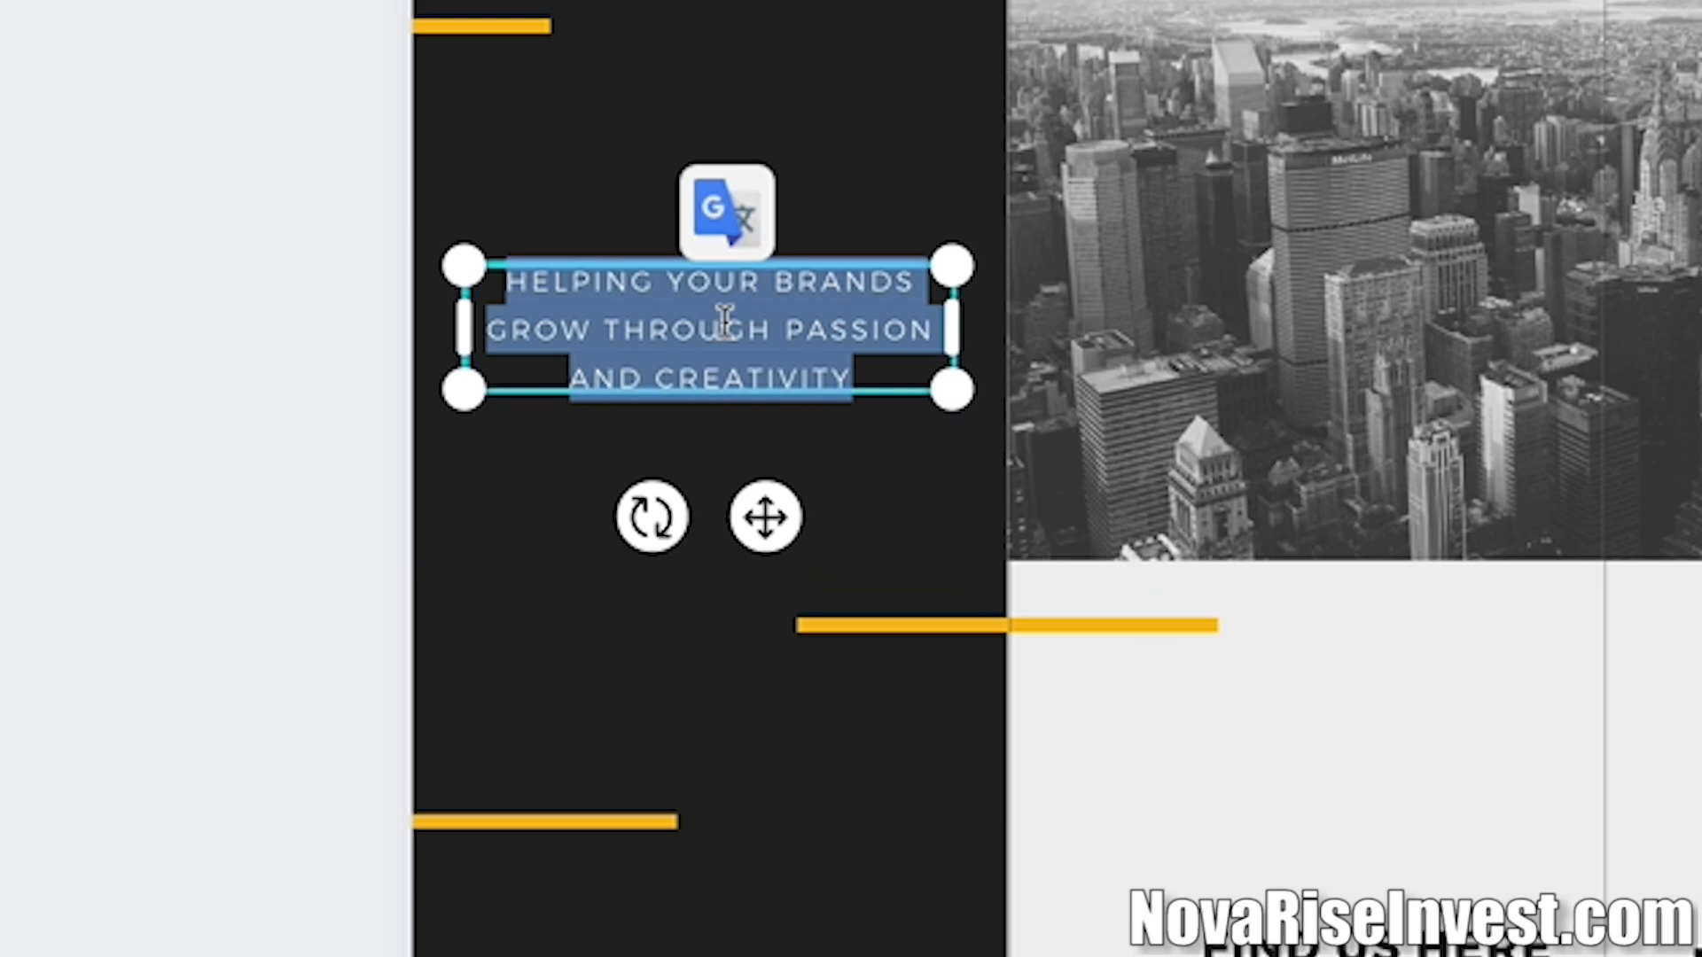
left_click(780, 326)
left_click_drag(747, 285, 900, 376)
type("FIND YOUR NE")
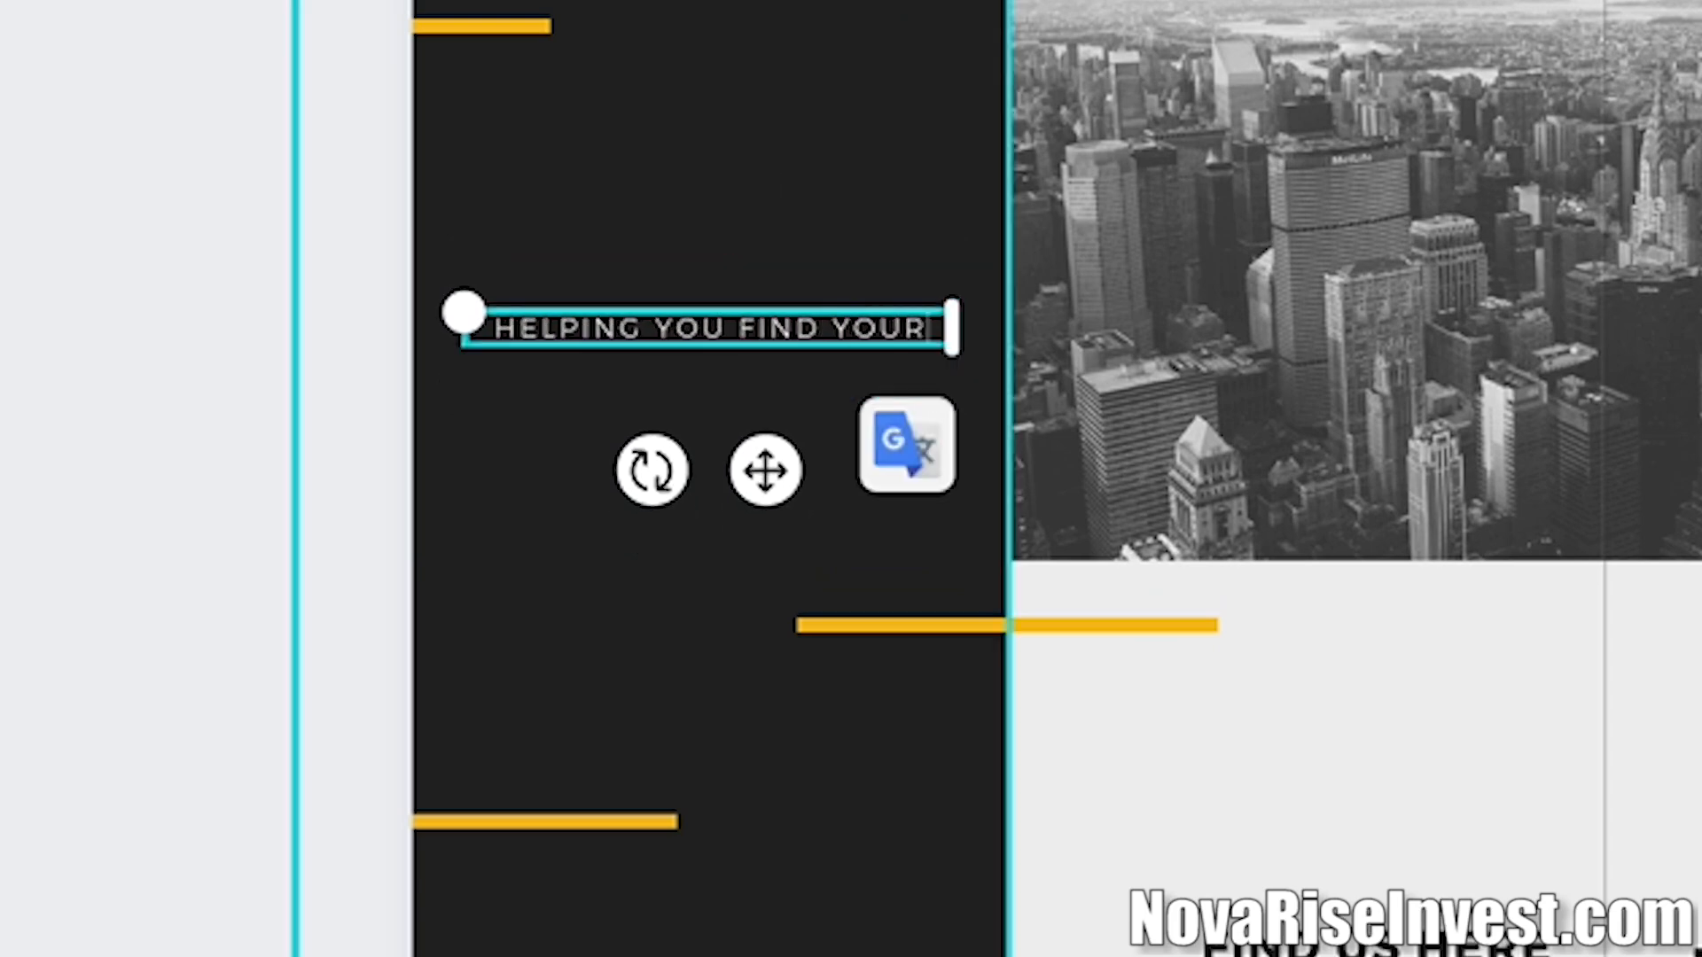
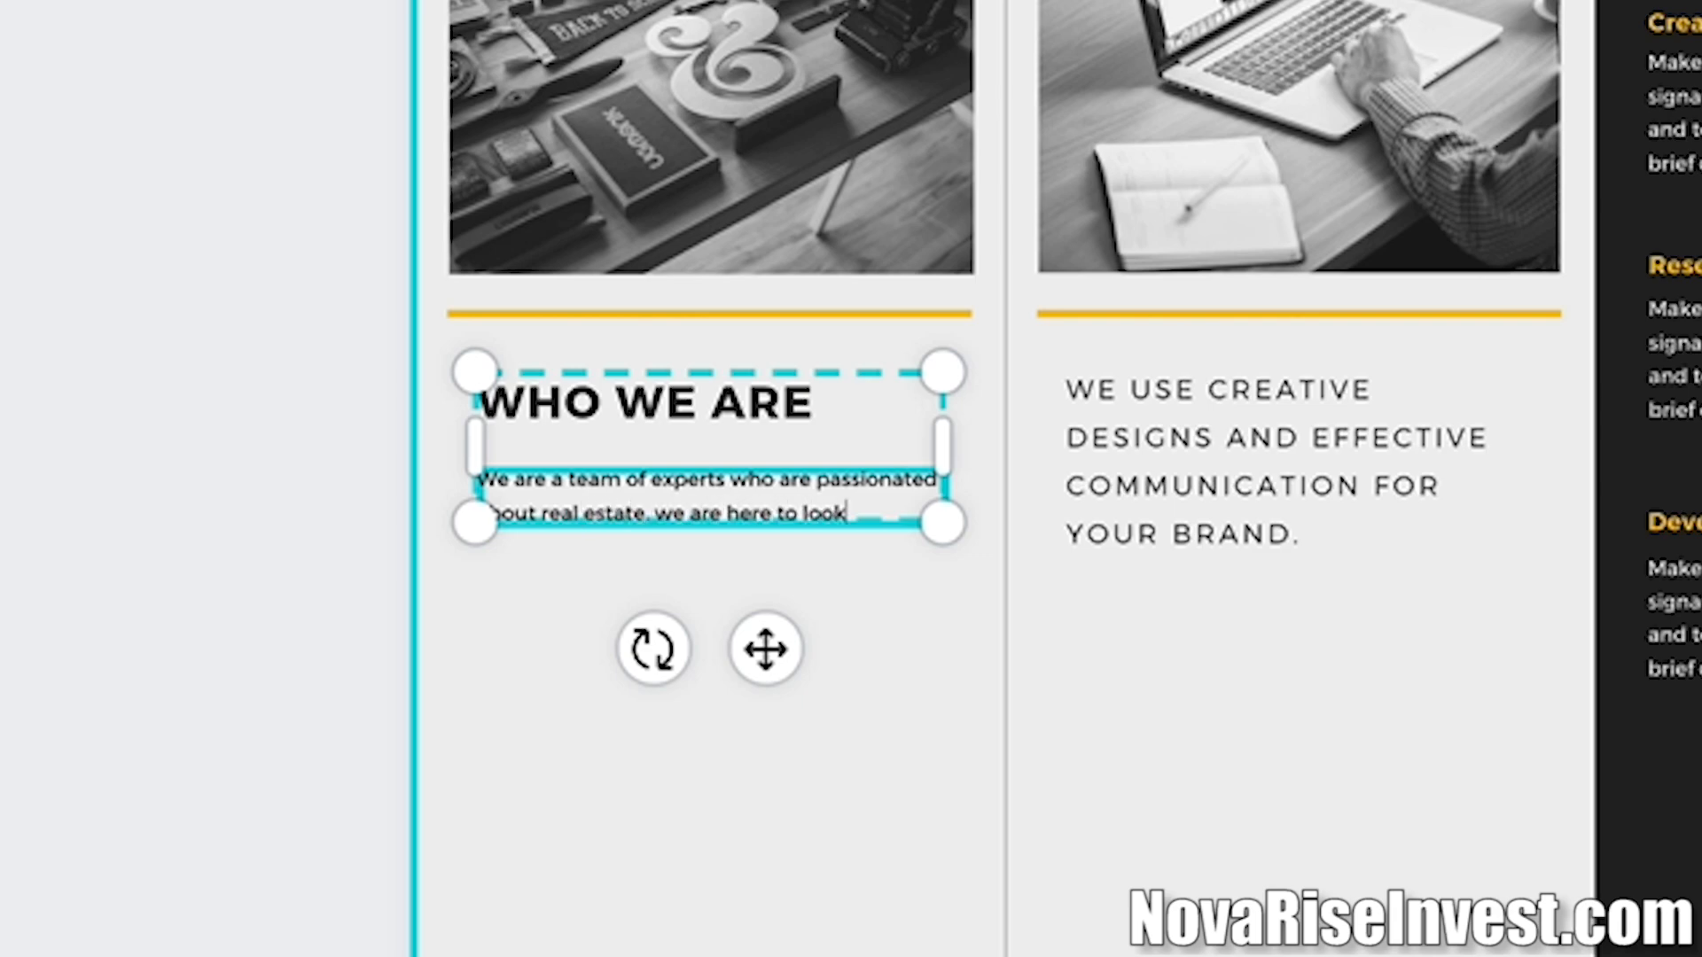
Complete the WHO WE ARE paragraph on page 2 with text about easing stressful home shopping, ending "to guide you and hold you by then hand".
type("you")
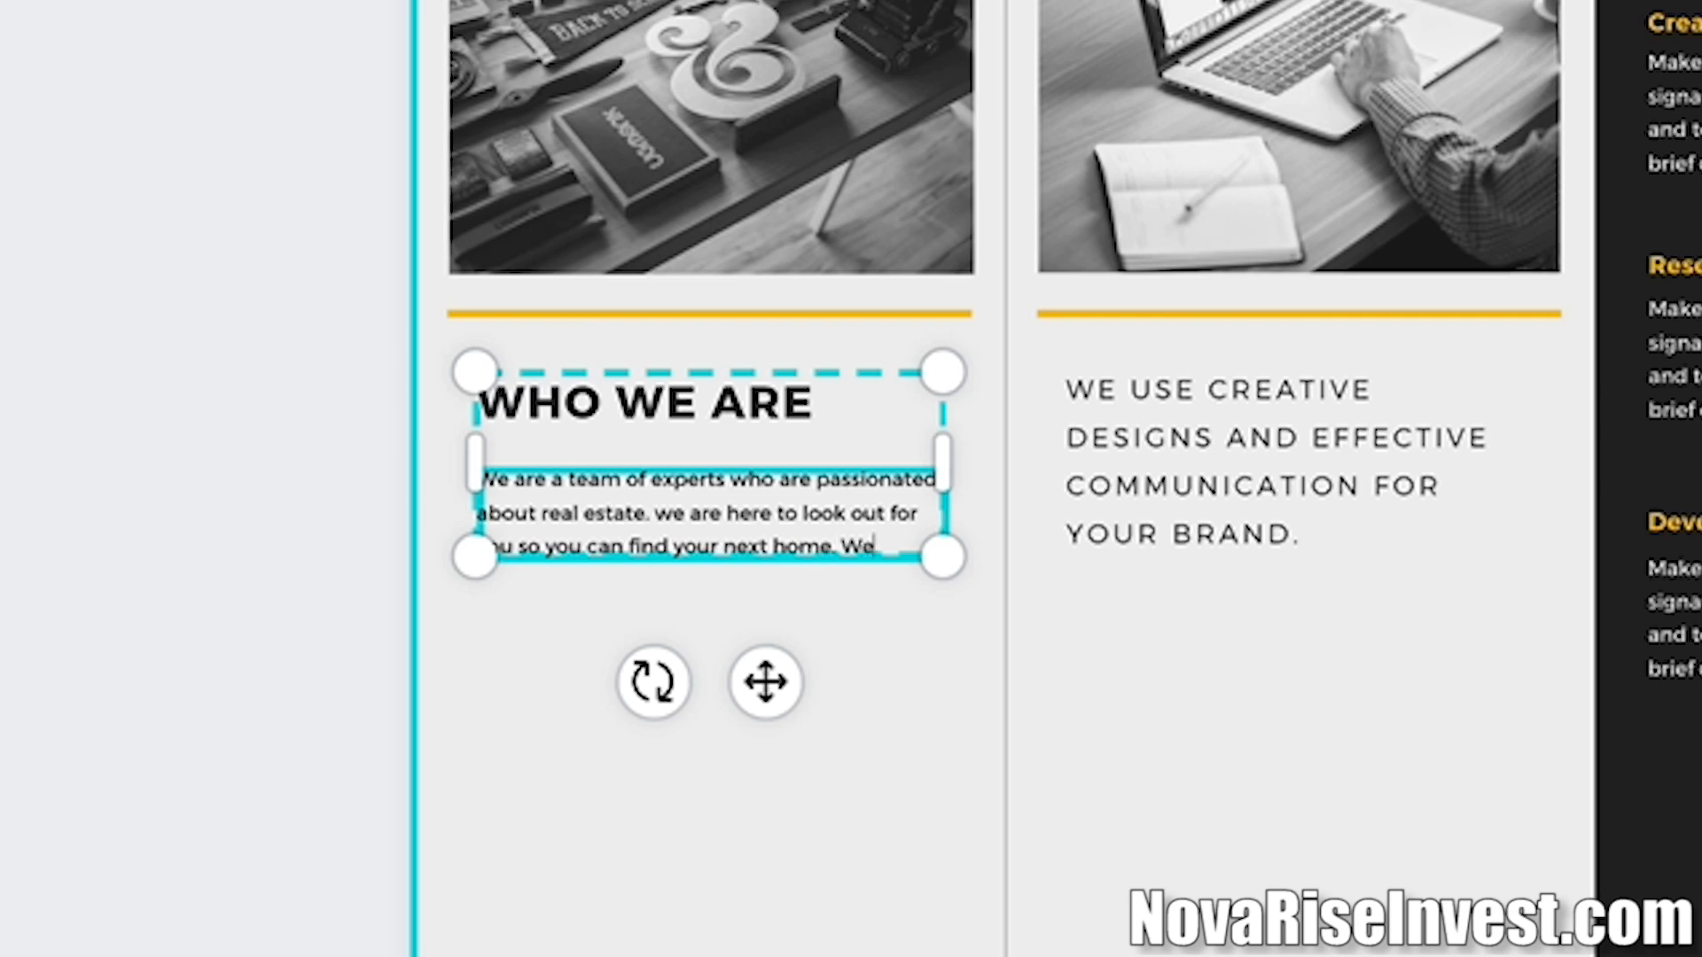
type("erstand that shopping for a home c")
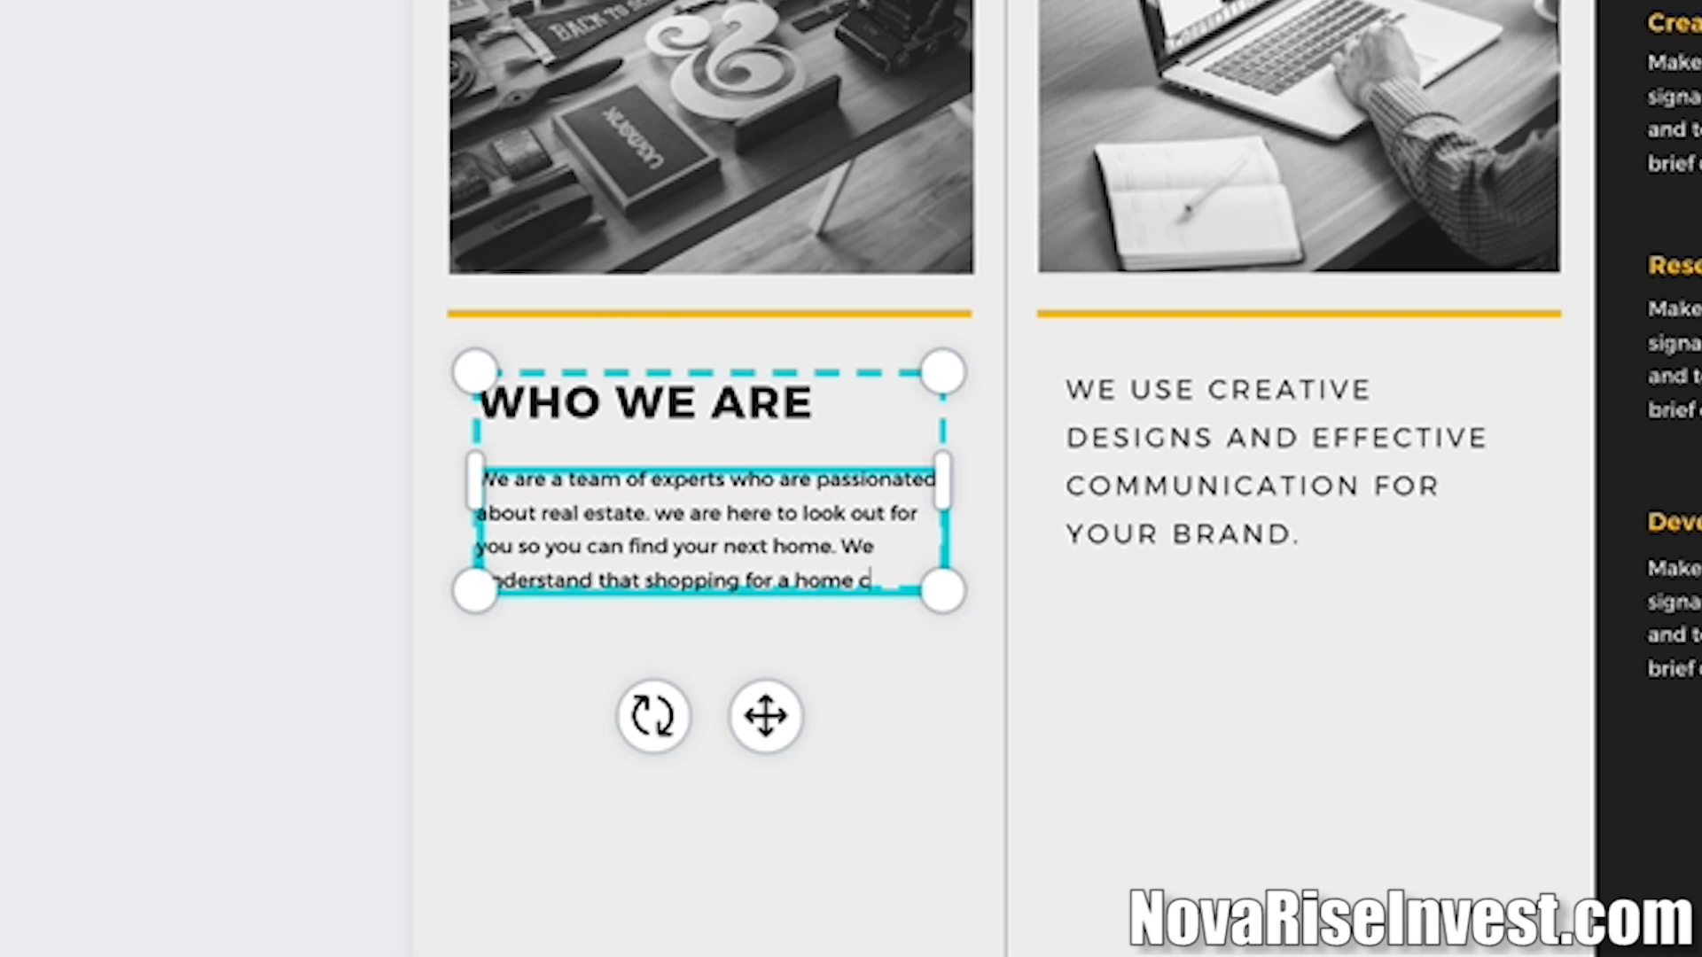
type("e")
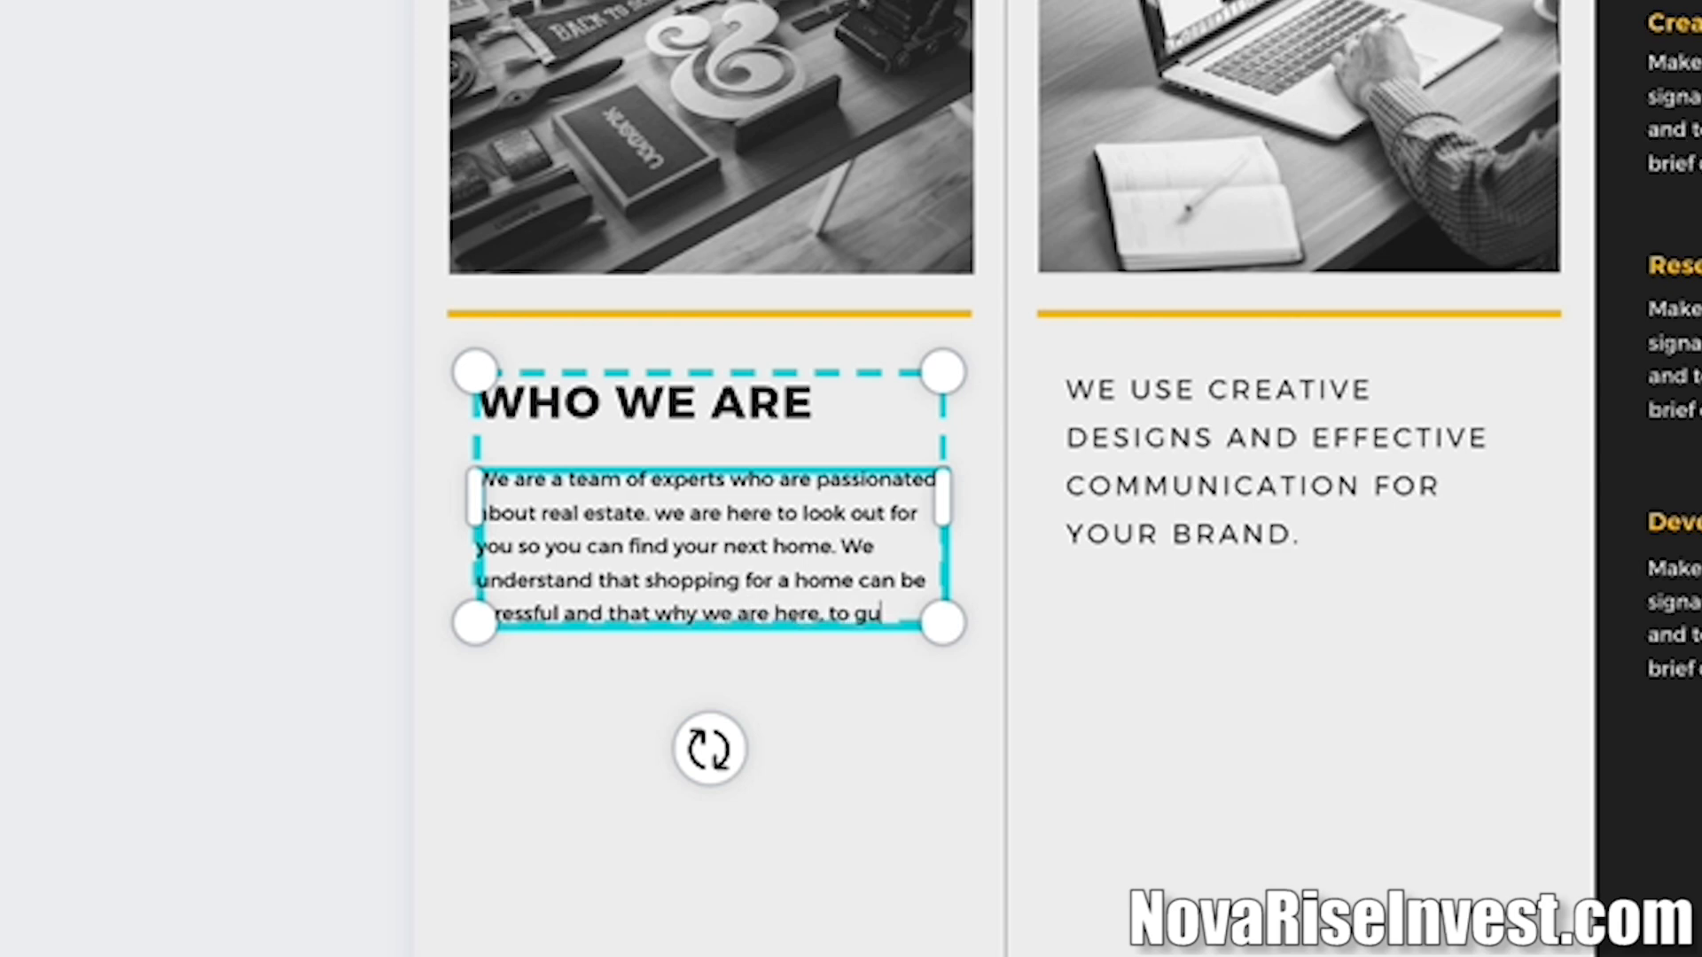
type("you and hold")
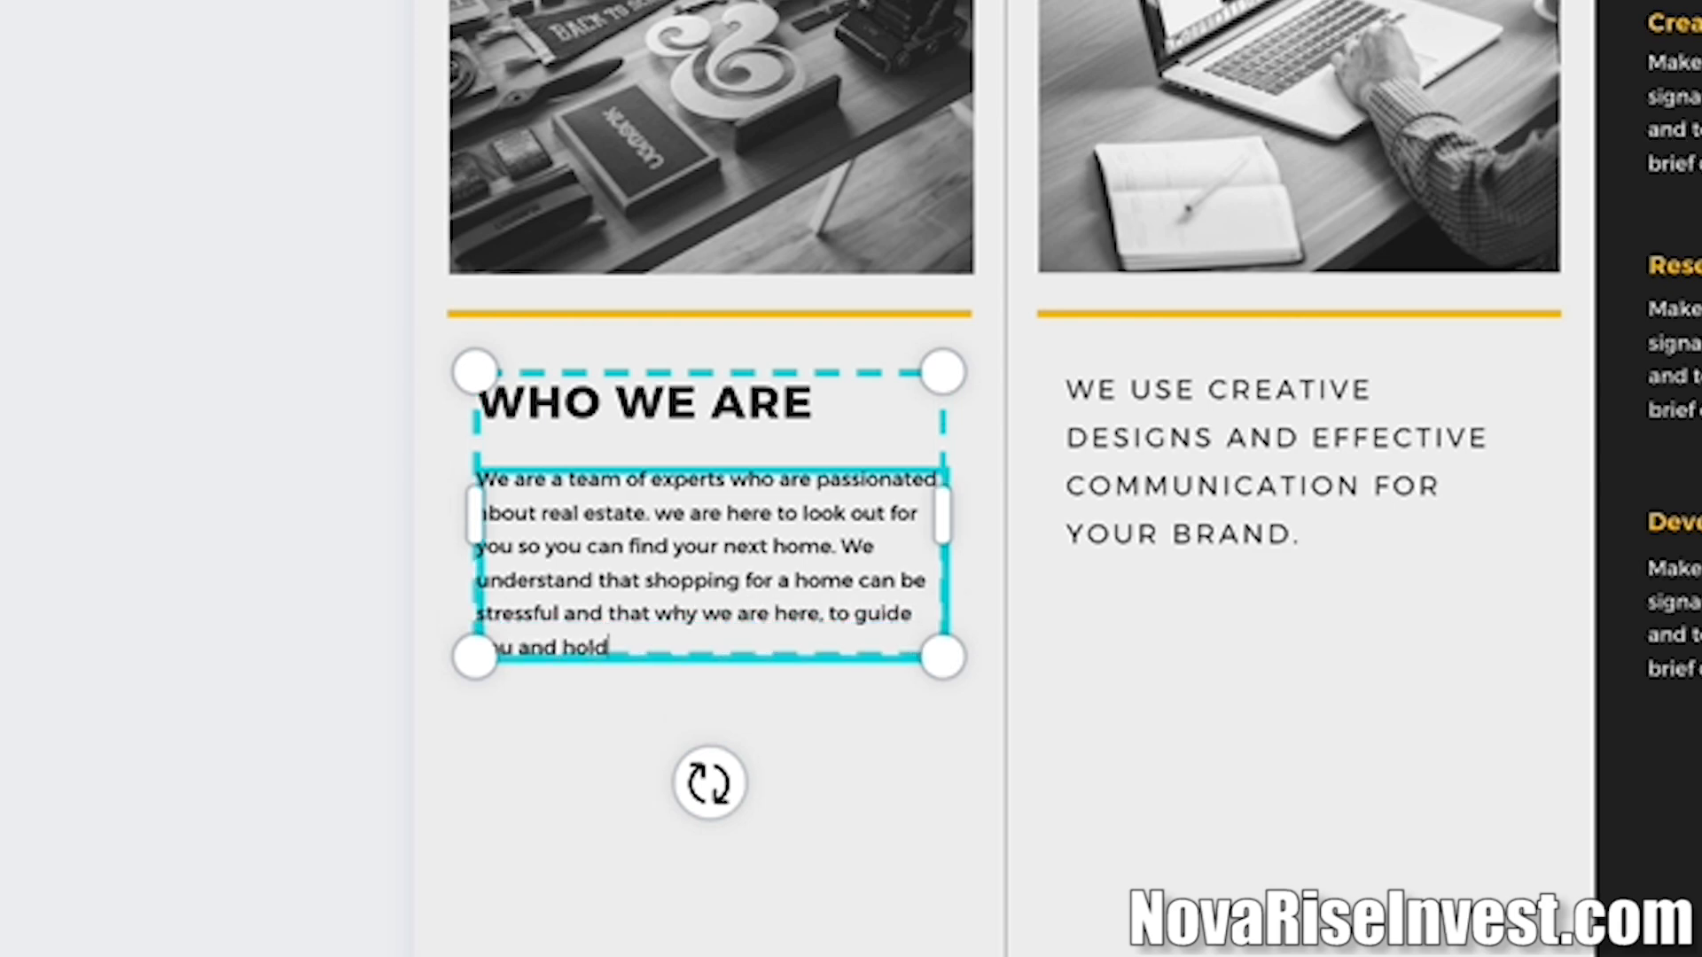
type(" you by then ha")
type("nd")
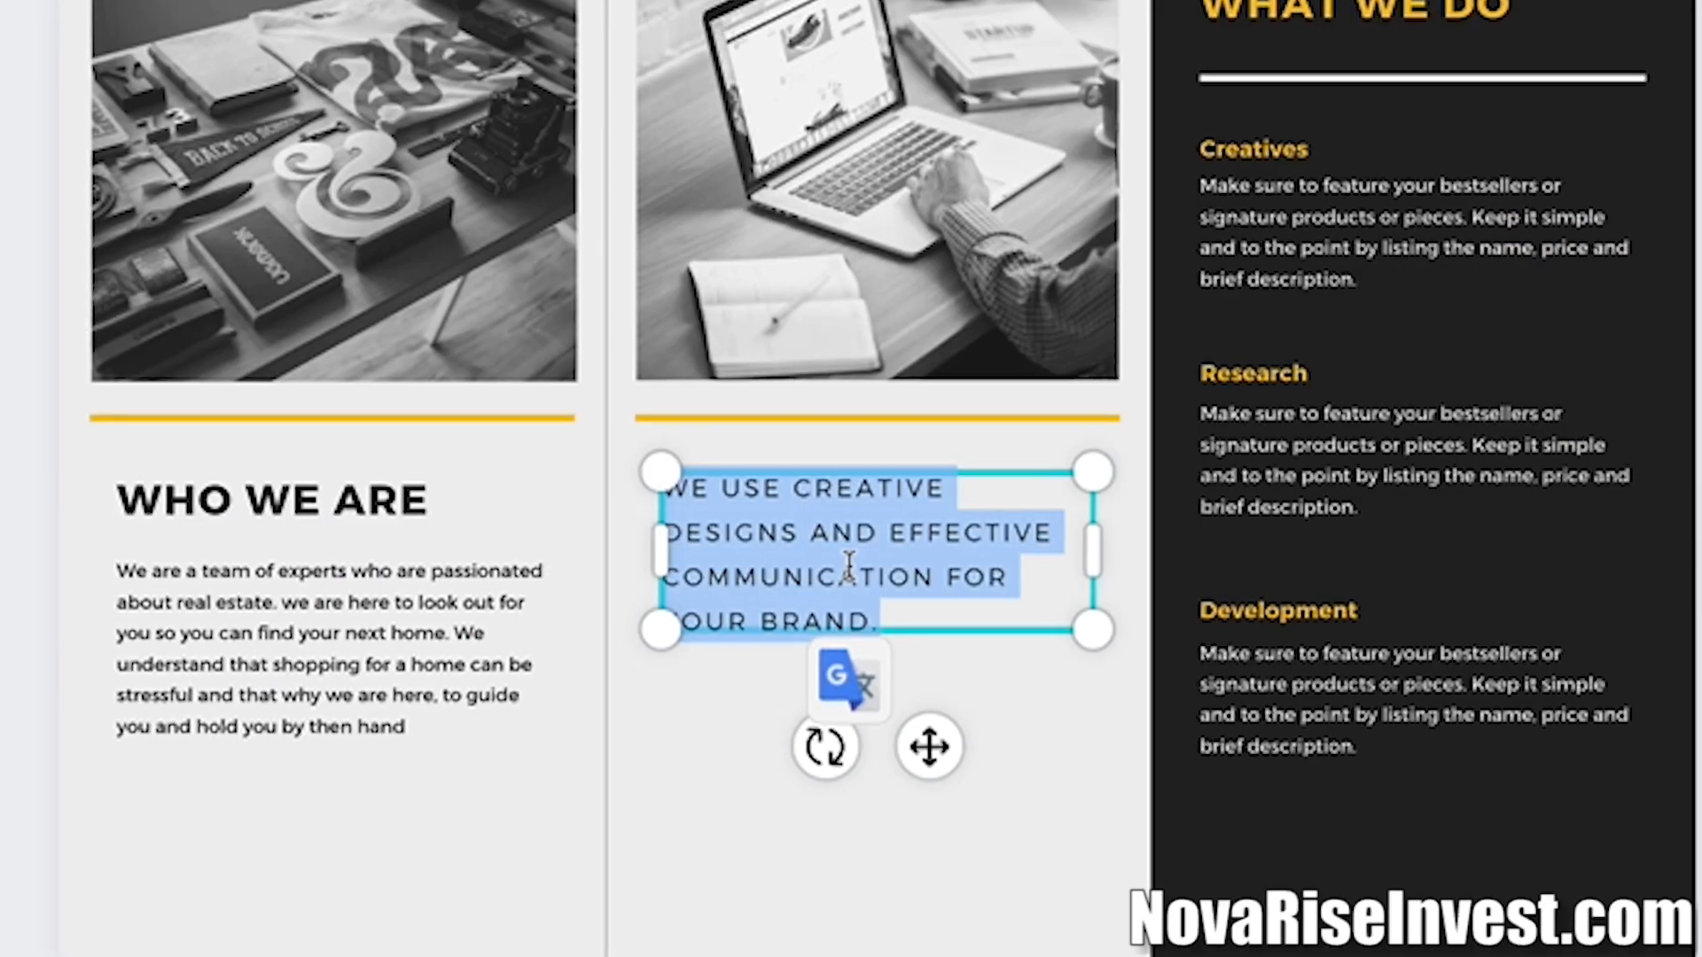
Replace the "WE USE CREATIVE DESIGNS" text below the laptop photo on page 2 with "AMZING".
type("AMZING")
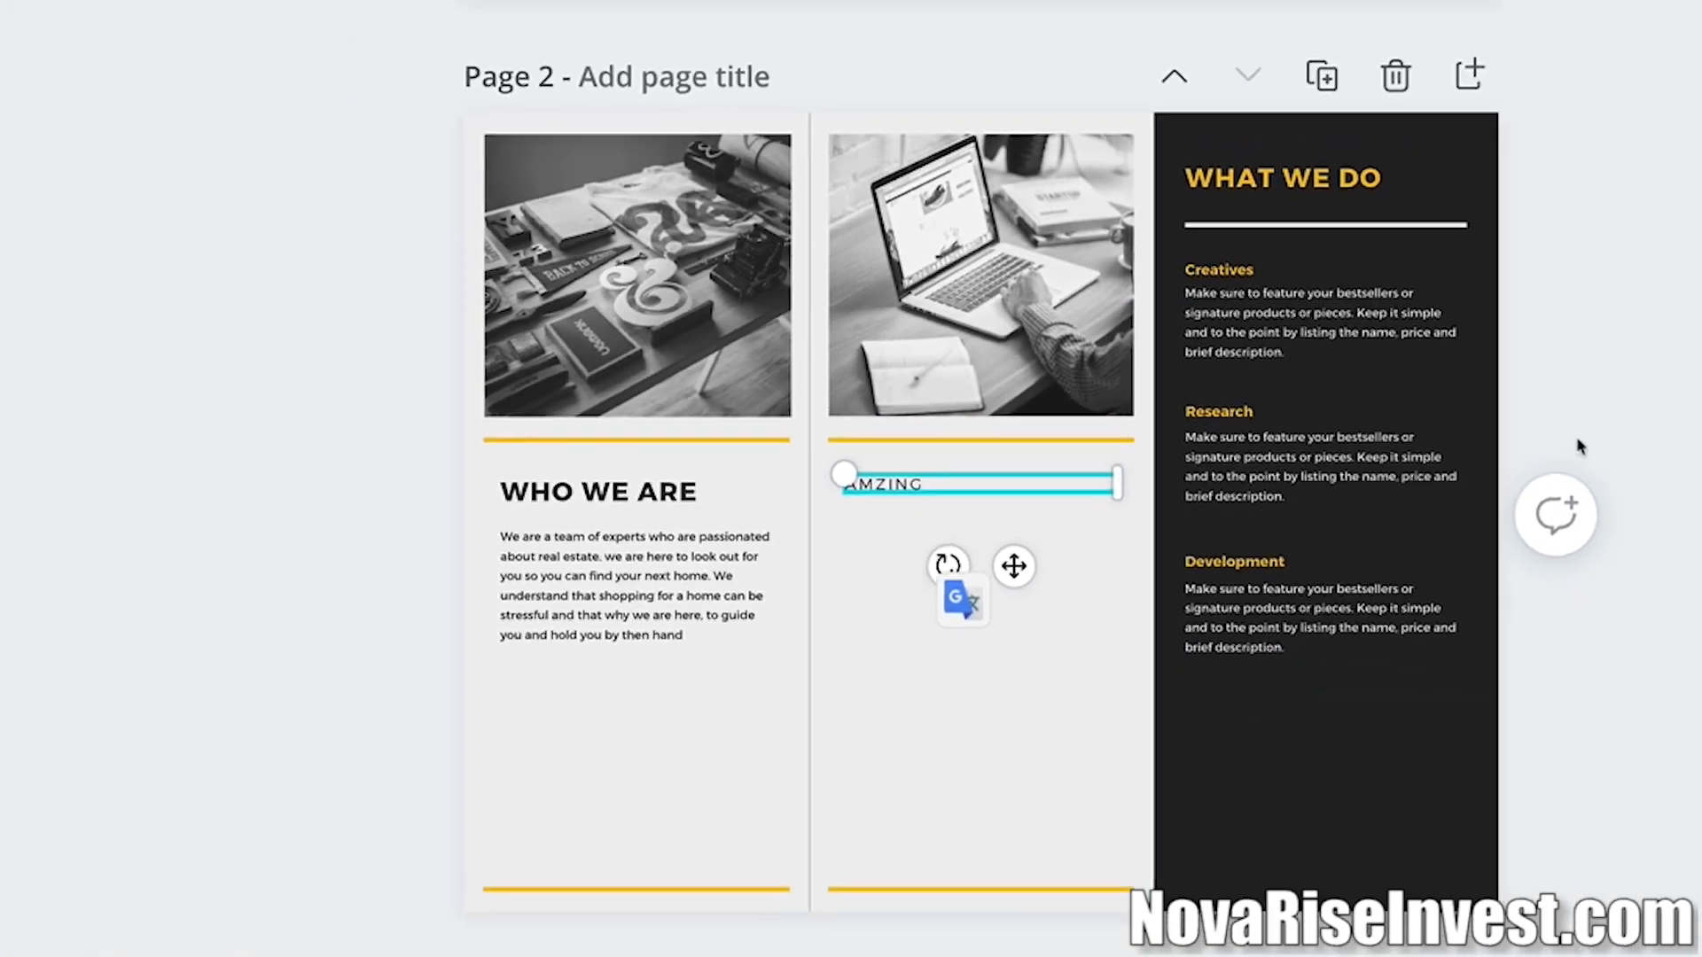
scroll(1670, 434, "up", 8)
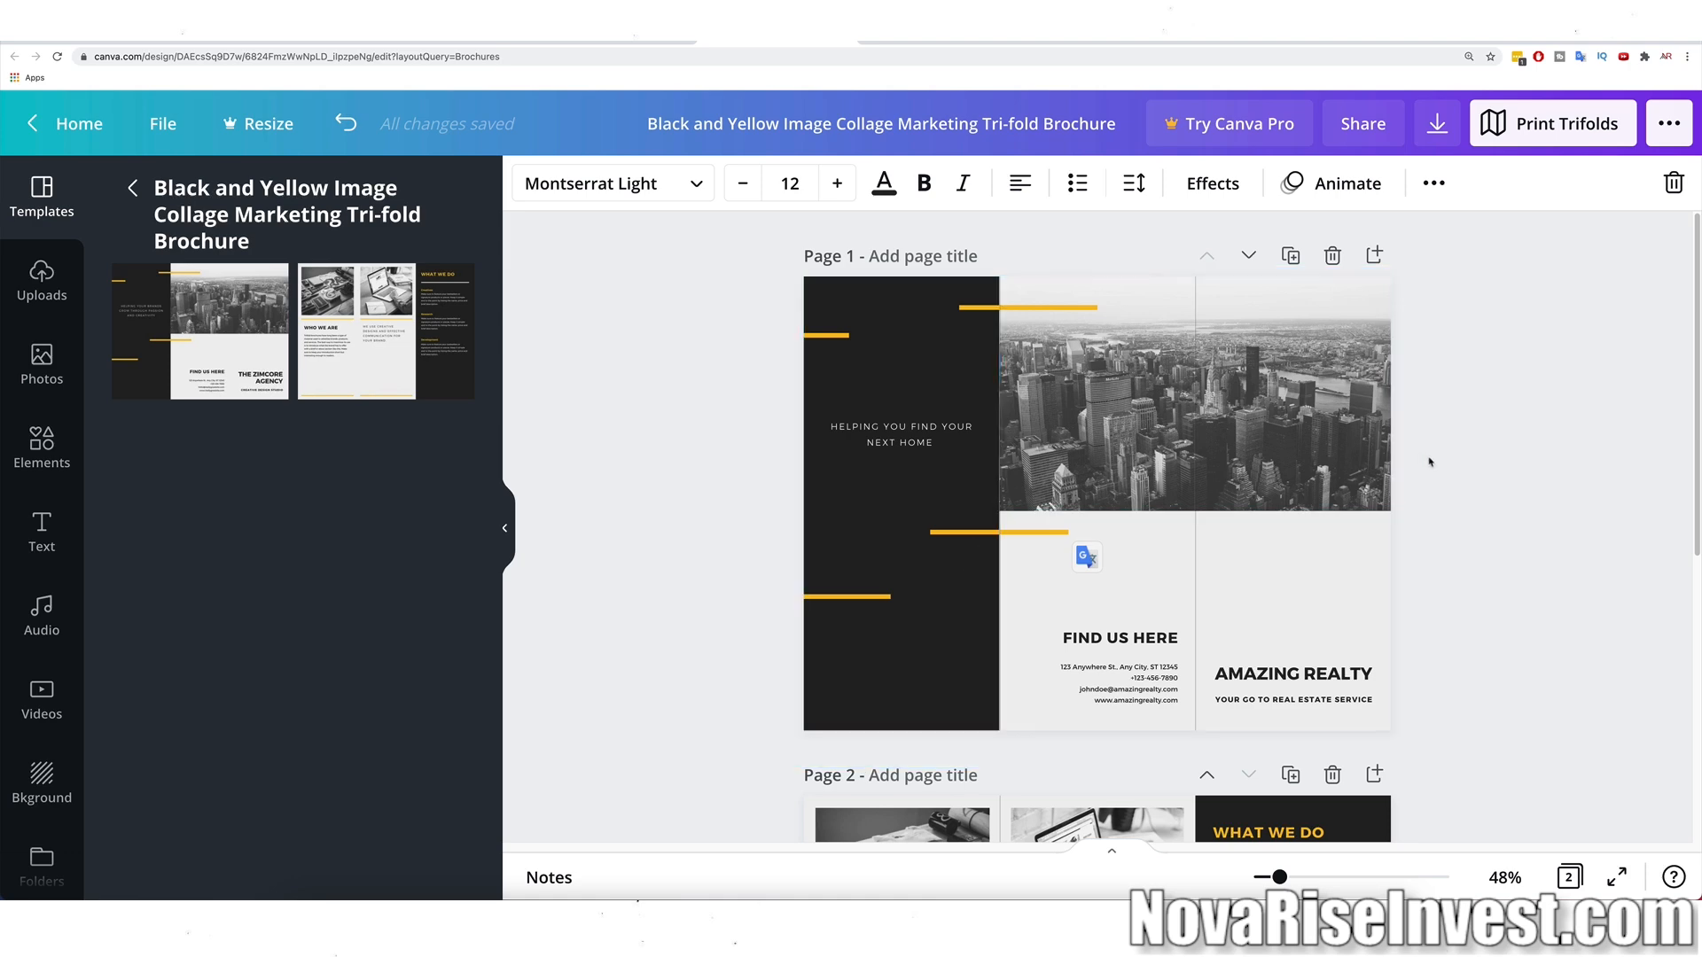
left_click(1504, 432)
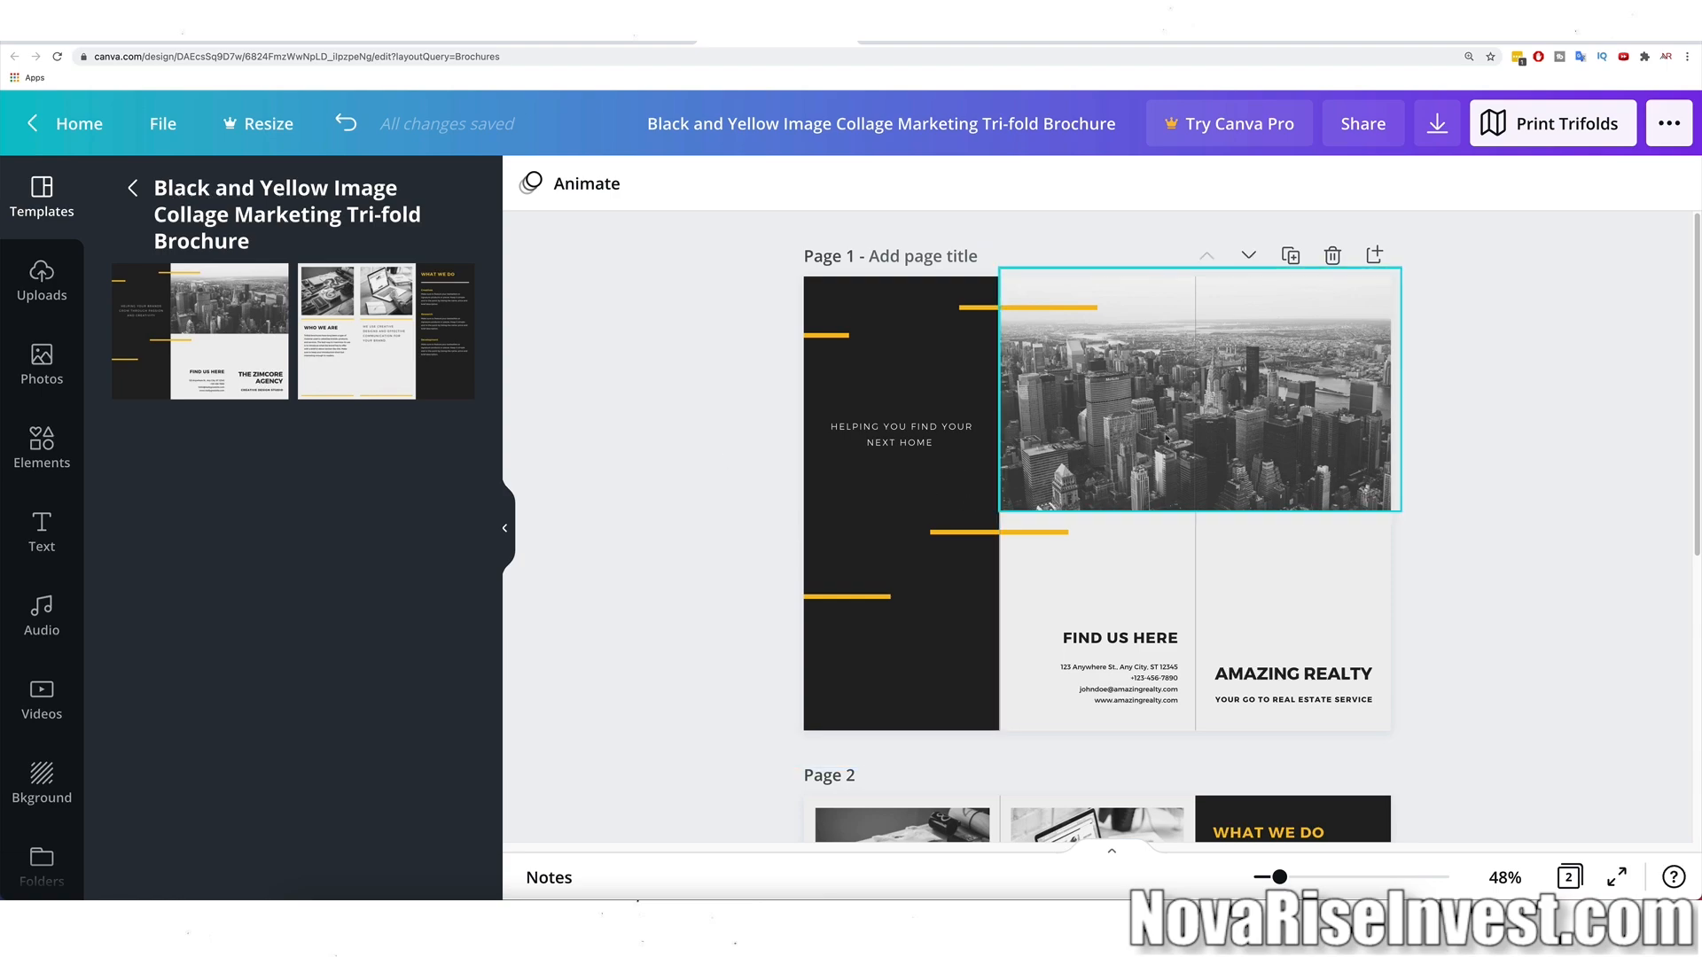
Recolor the black panel behind the tagline on page 1, trying the light gray document color before settling on the dark teal default color.
left_click(950, 324)
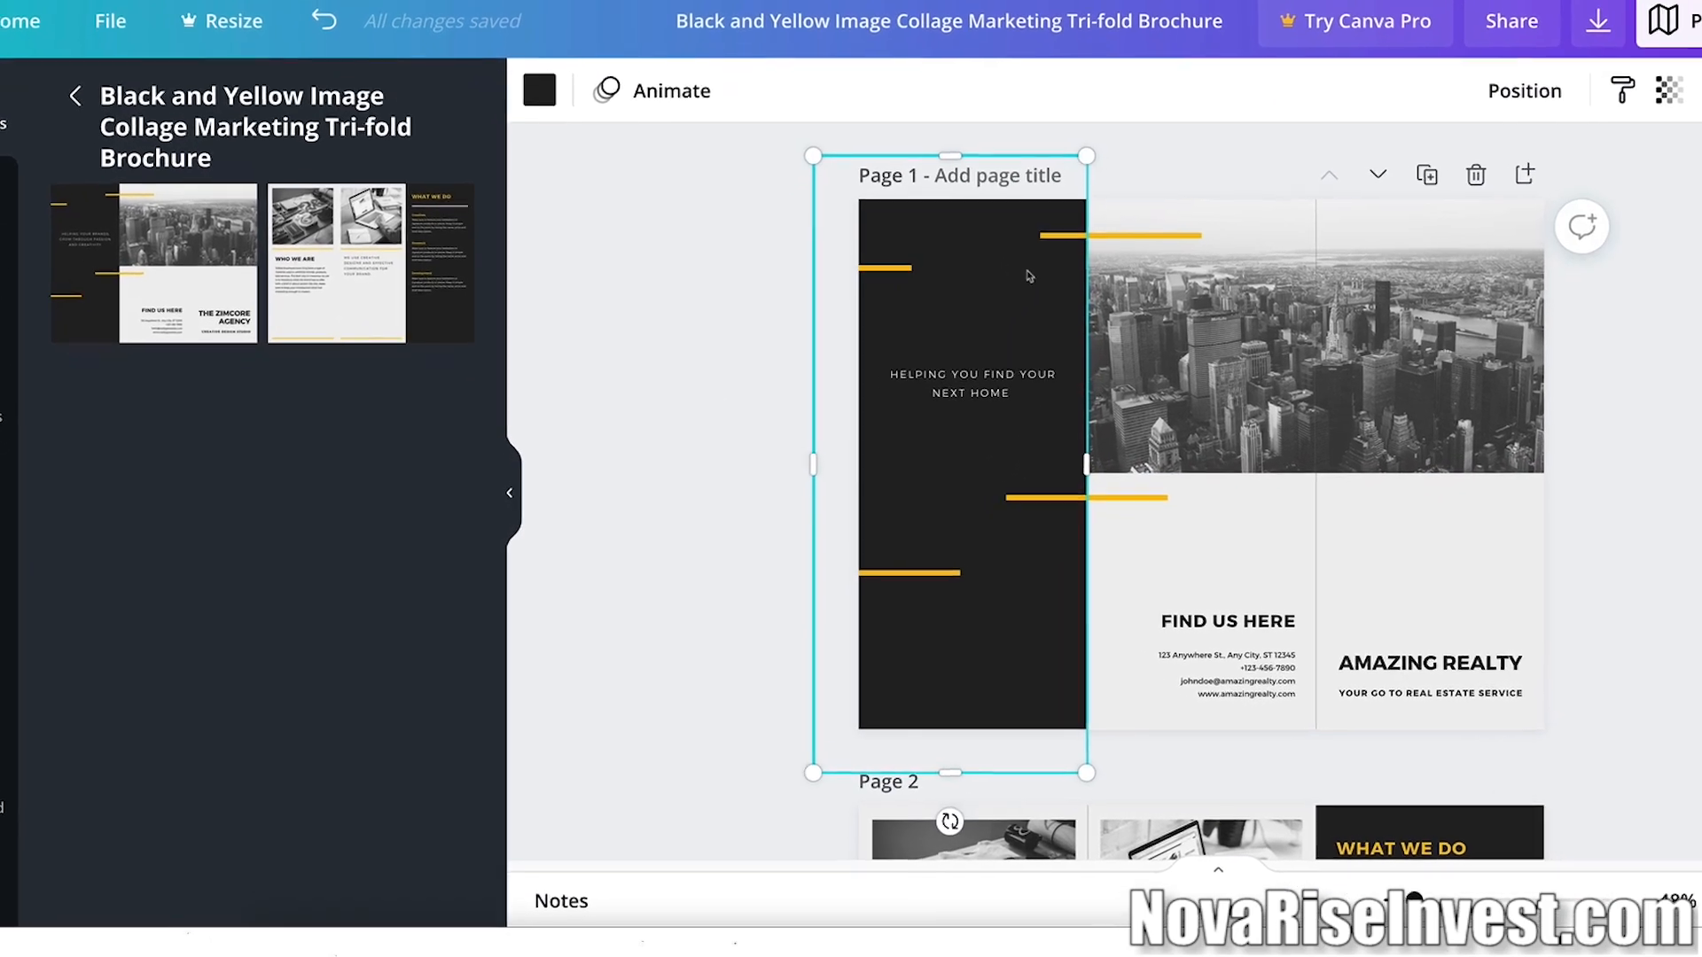
left_click(551, 56)
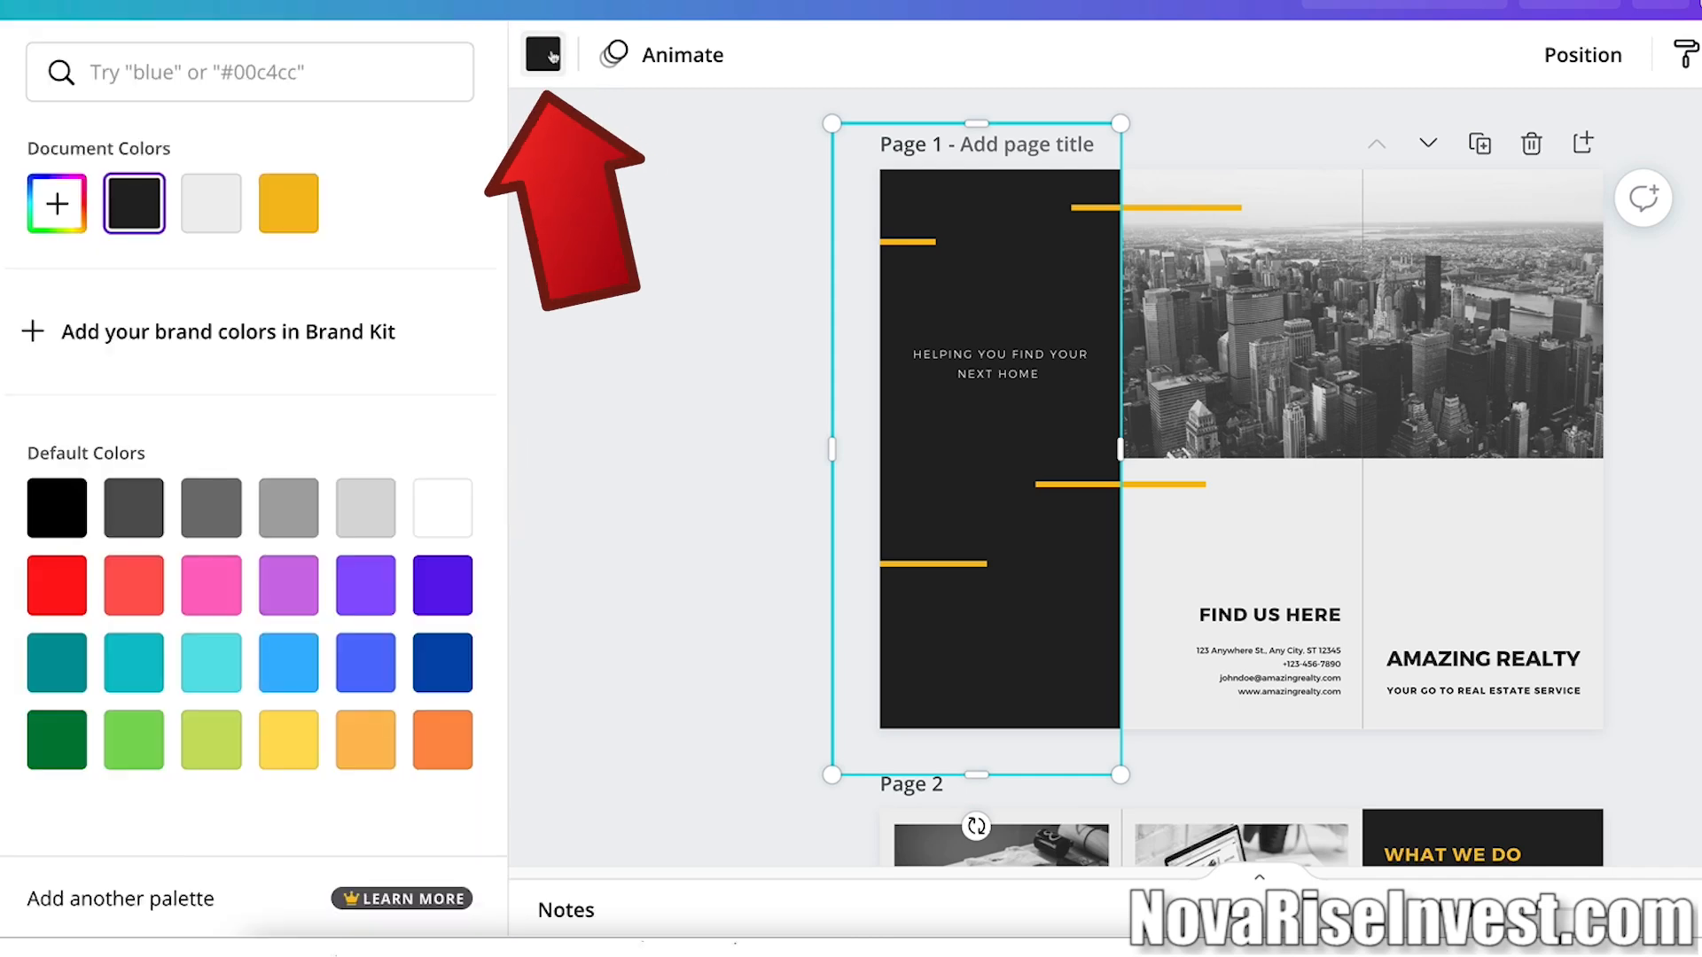
left_click(197, 219)
left_click(57, 207)
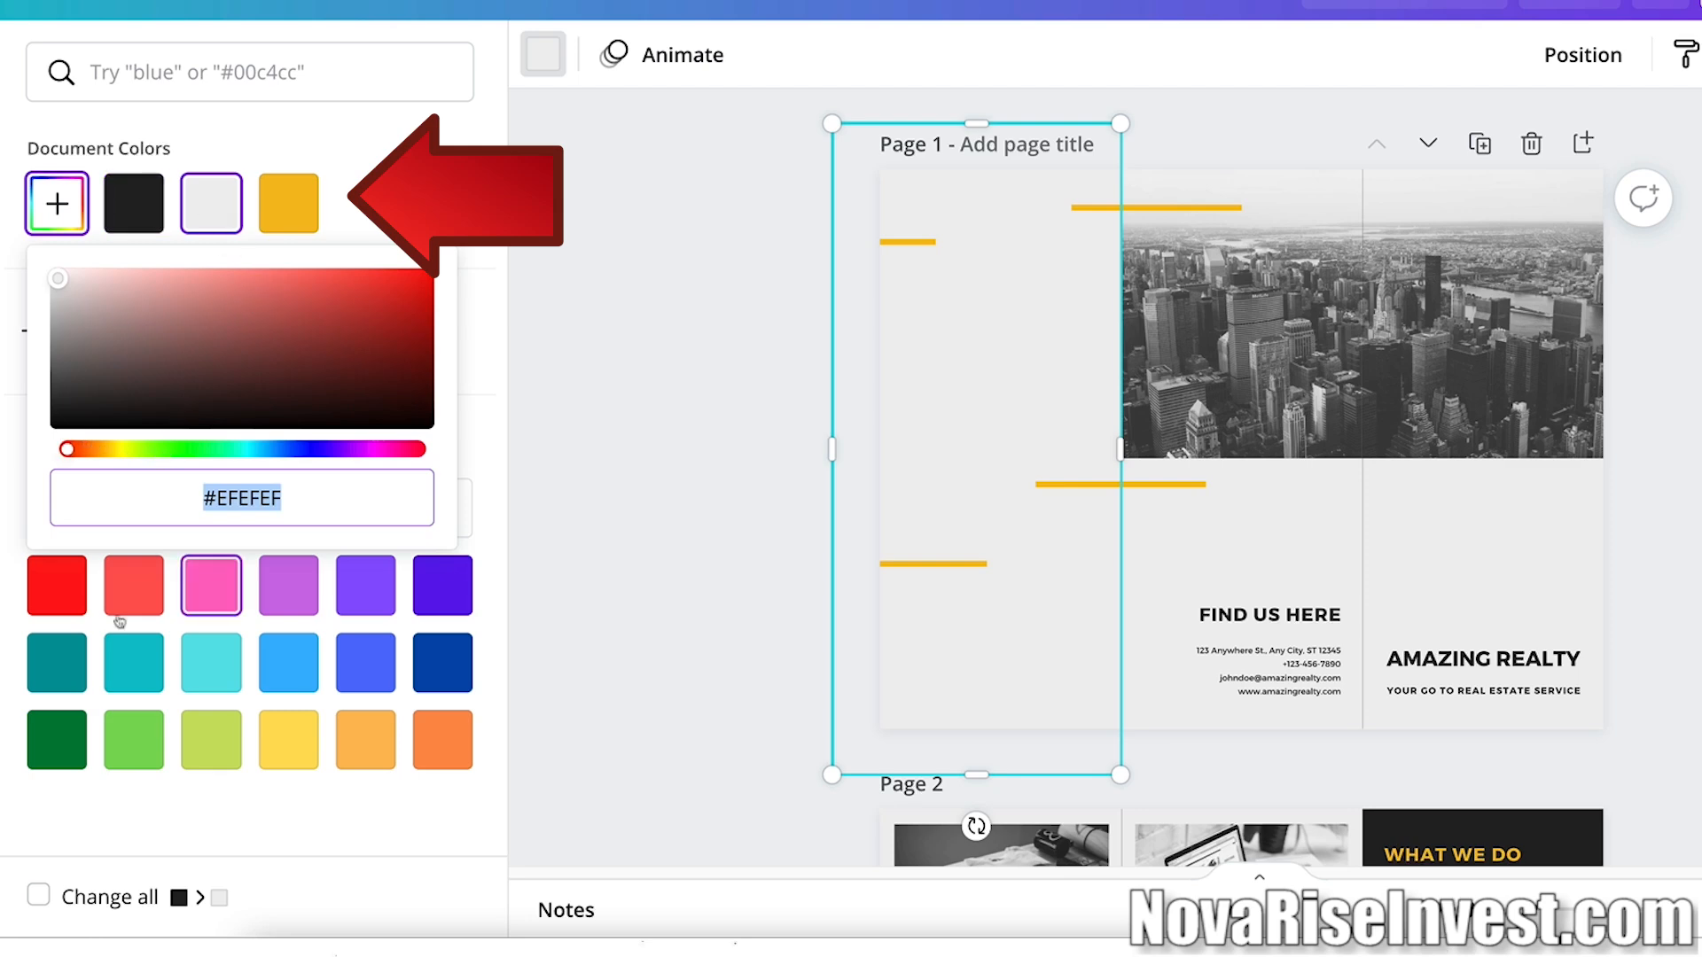
left_click(46, 687)
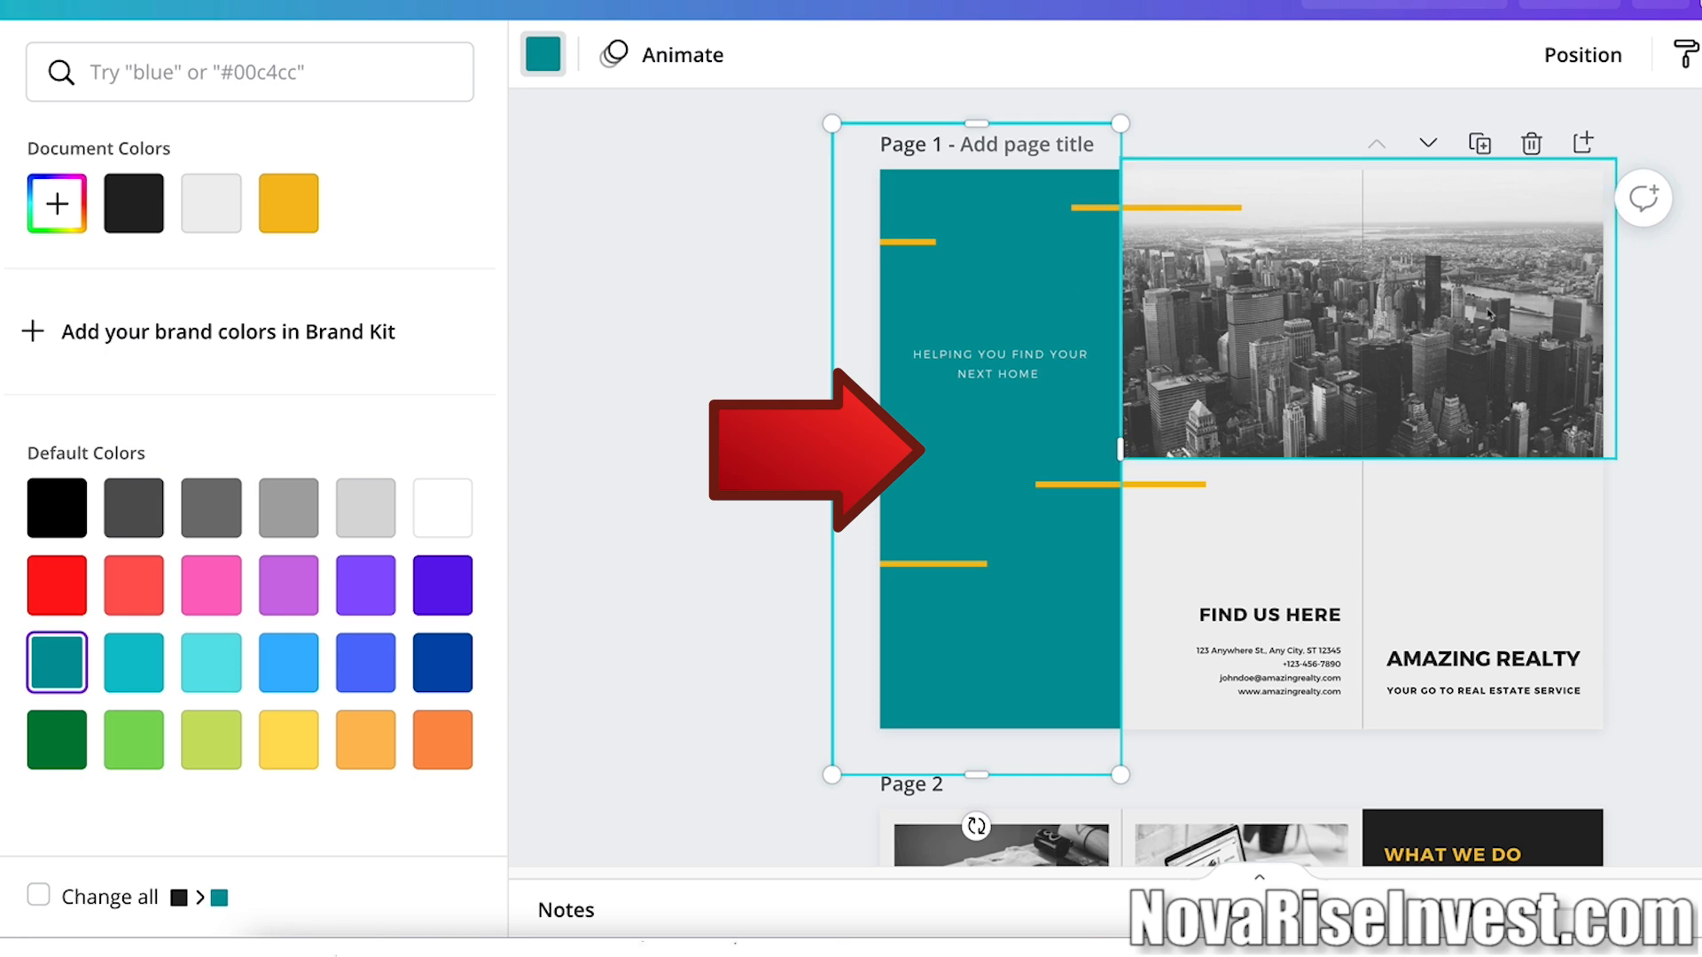
Change the black background of the WHAT WE DO panel on page 2 to the same dark teal default color.
scroll(1057, 301, "down", 3)
left_click(1556, 569)
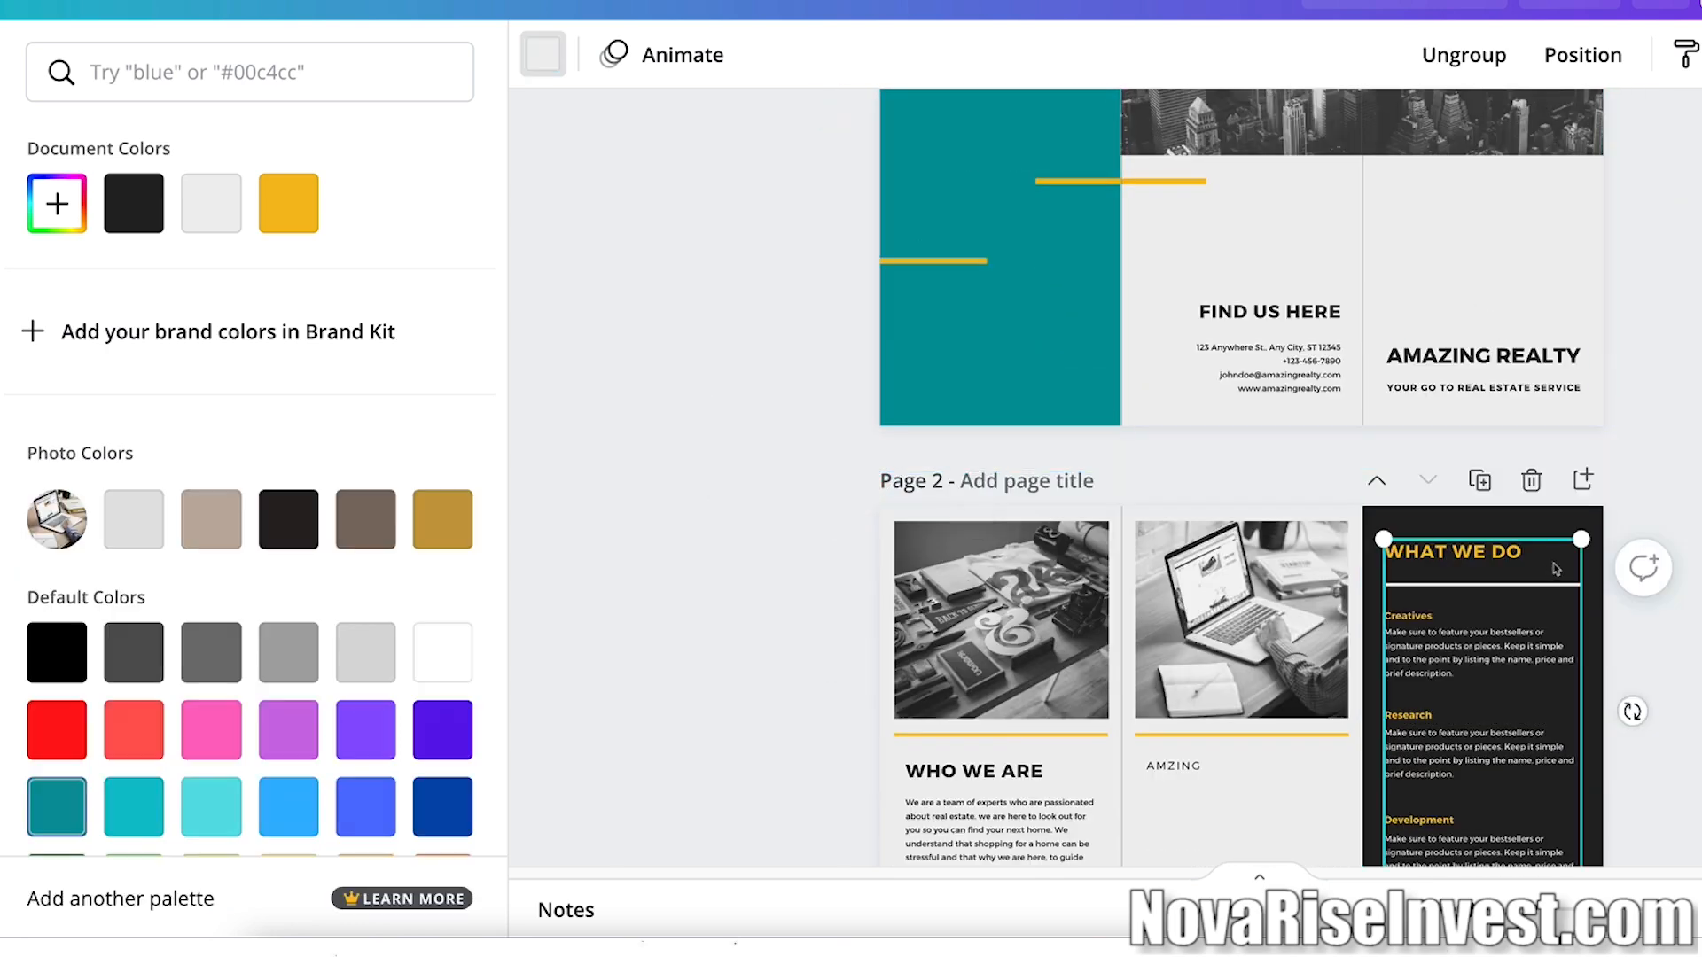
left_click(1512, 530)
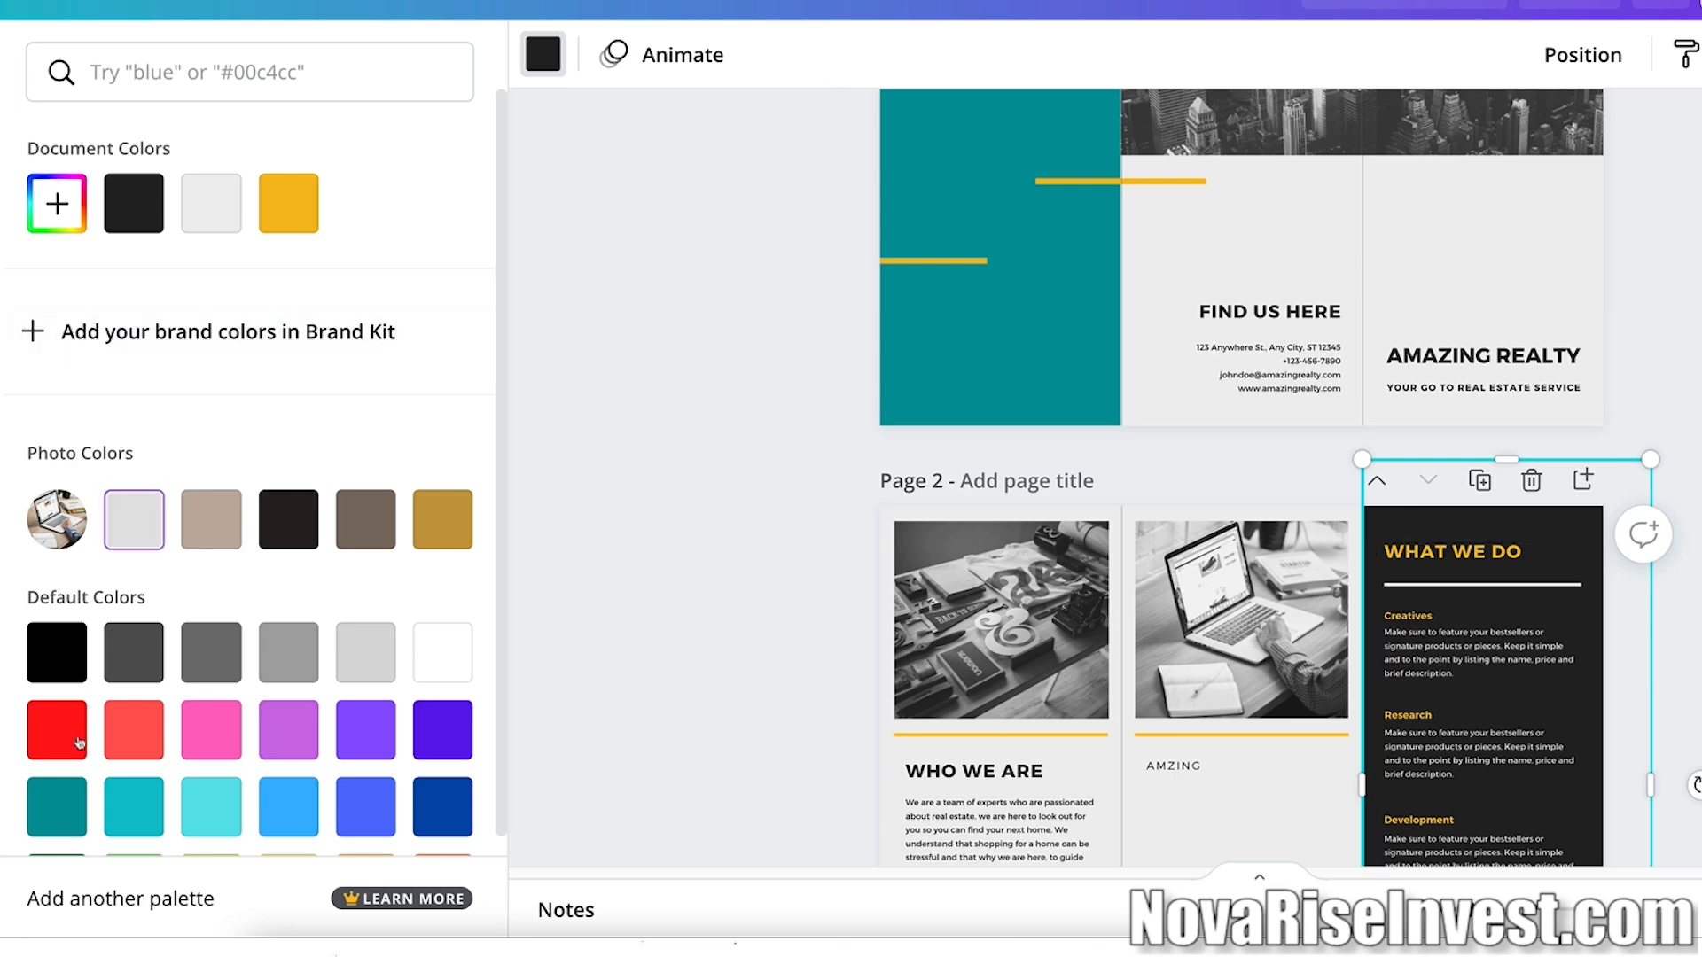
left_click(51, 808)
left_click(787, 643)
Review both recolored pages and lower the transparency value of the city skyline photo on page 1 to 82.
scroll(790, 648, "up", 3)
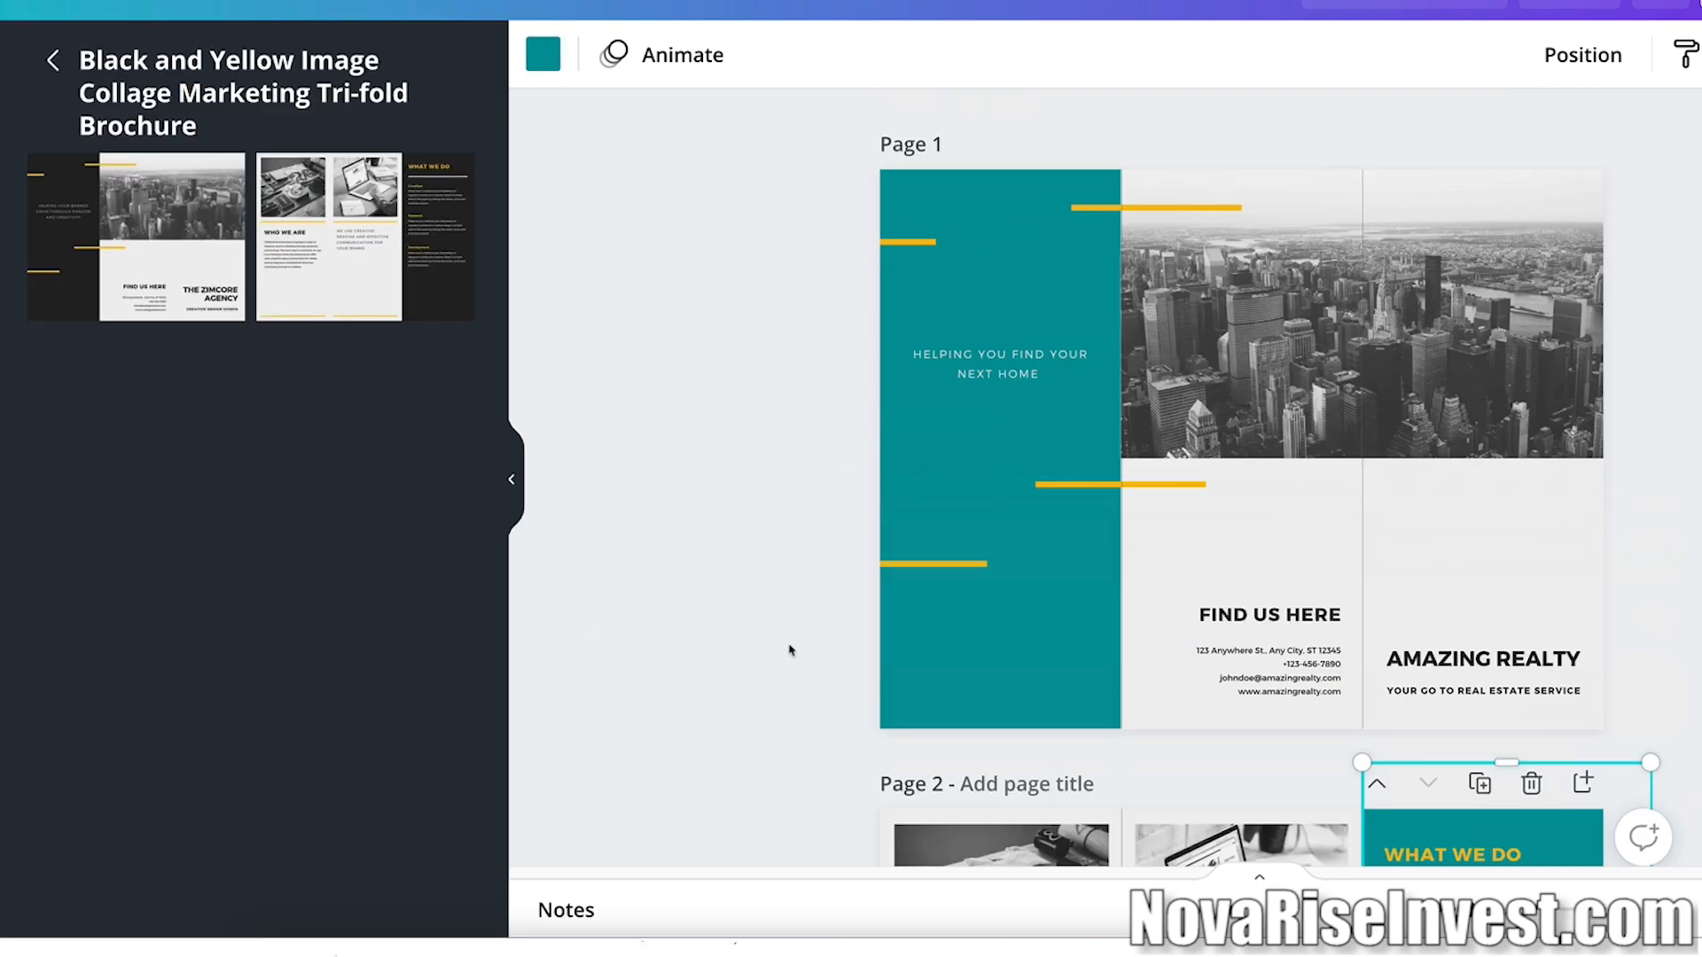
scroll(791, 647, "down", 4)
scroll(791, 647, "down", 3)
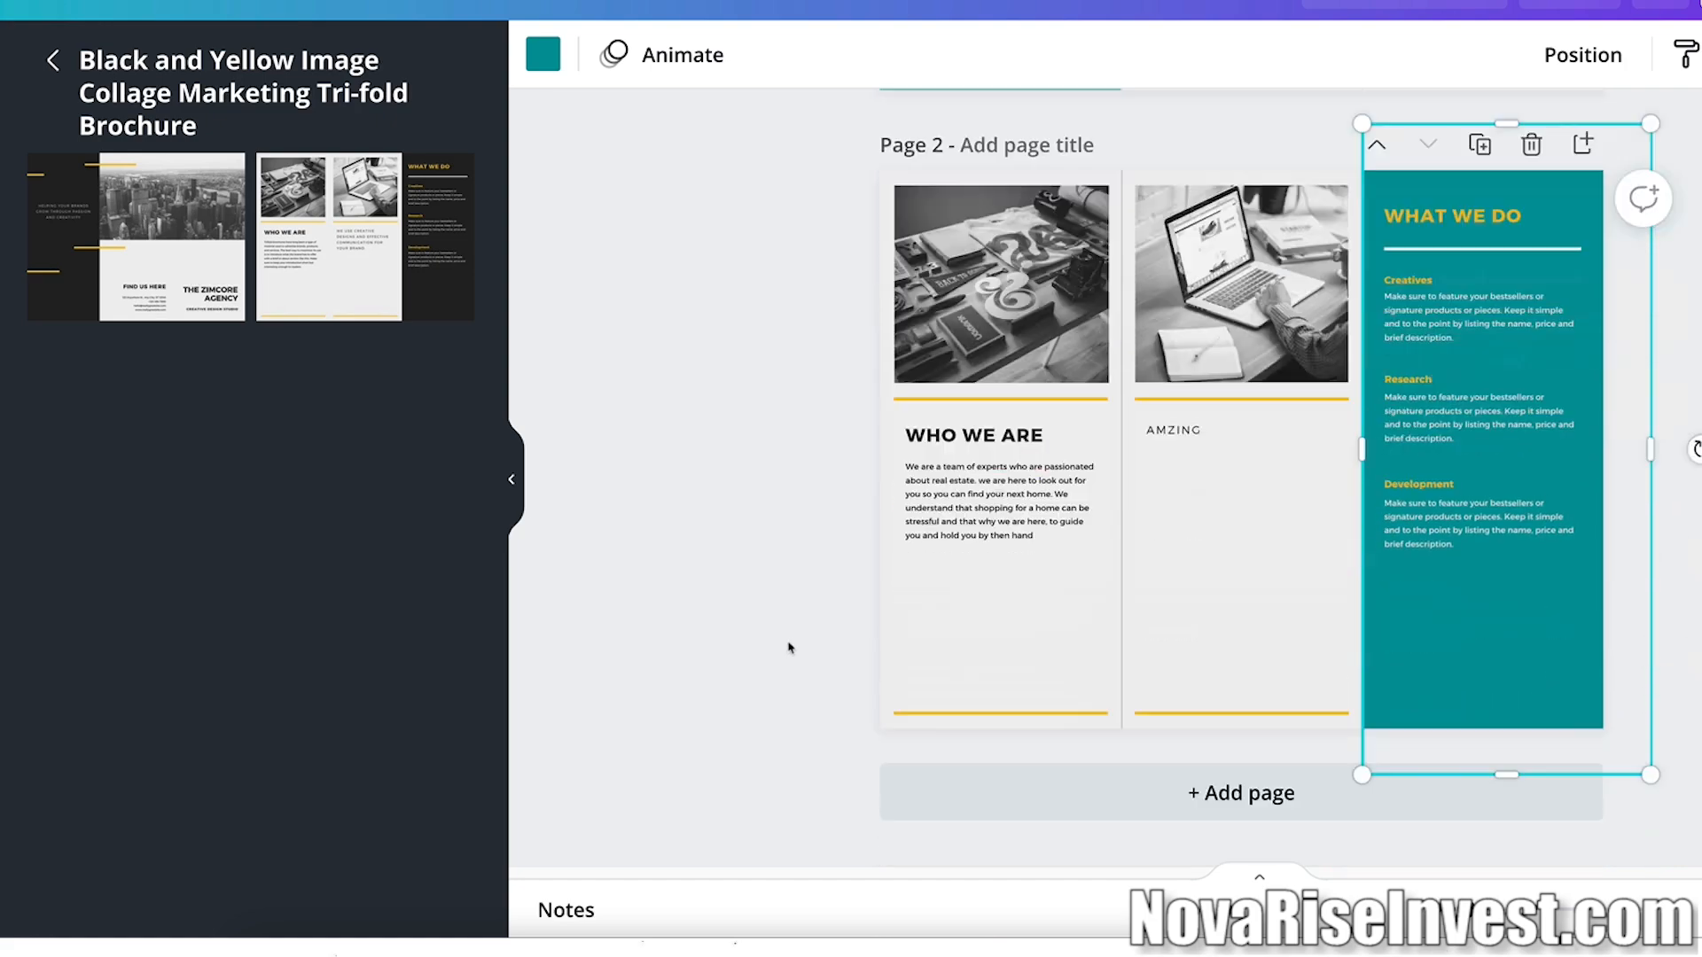
scroll(789, 646, "up", 8)
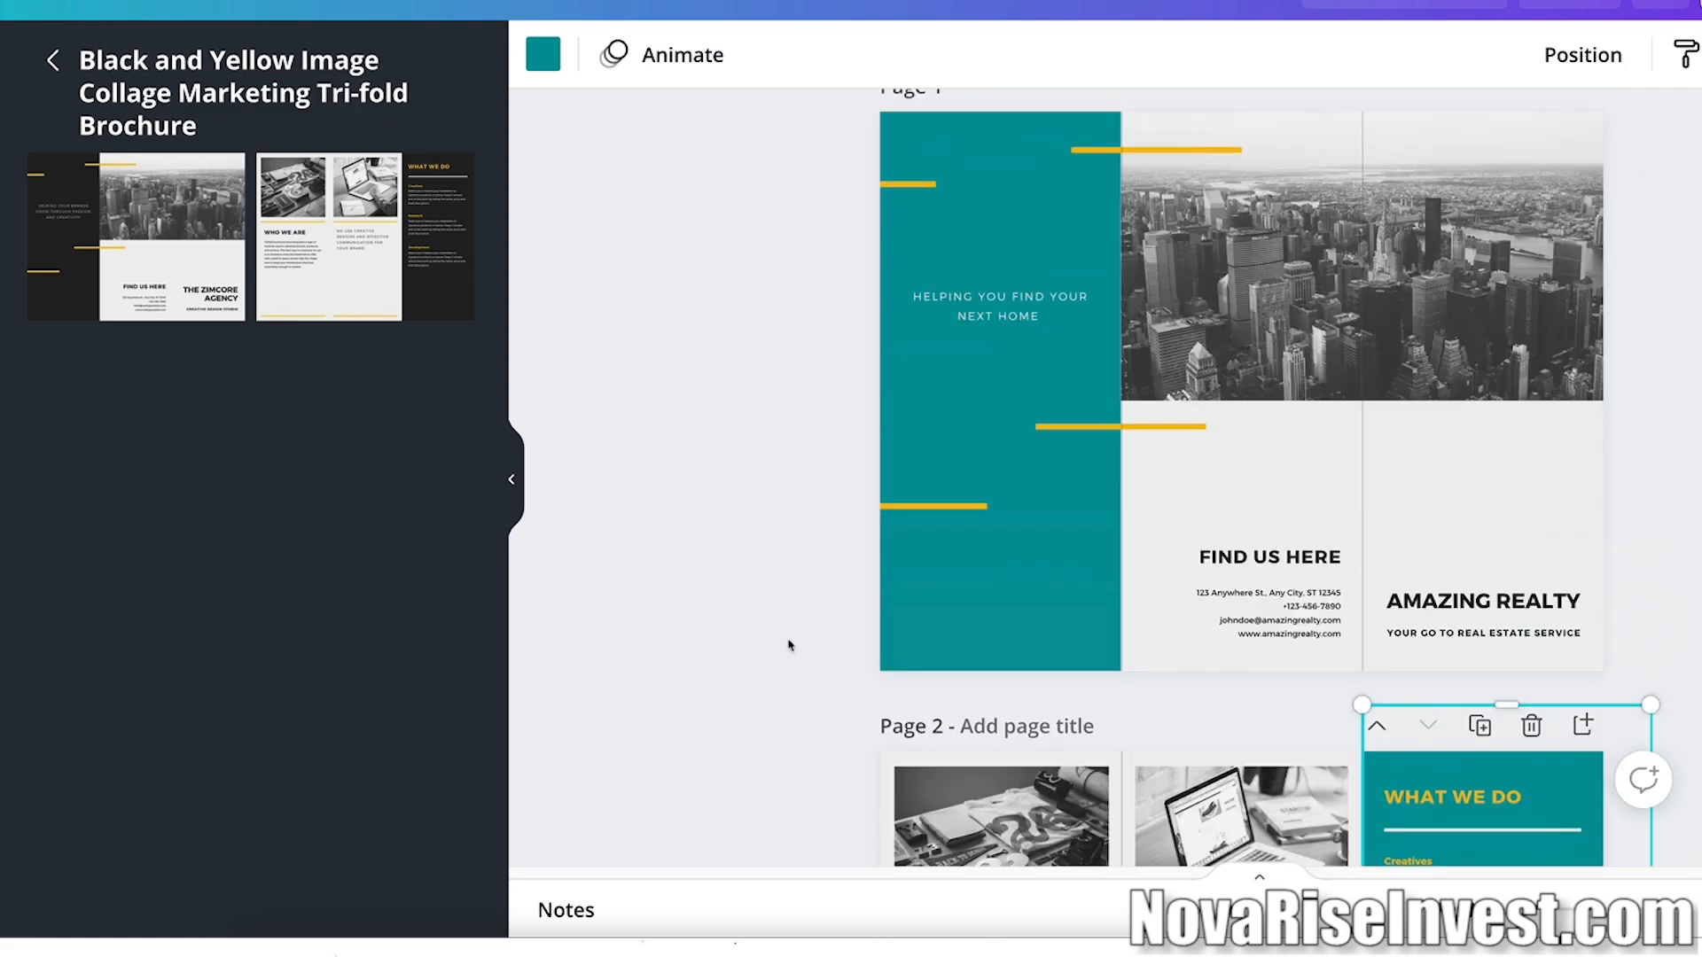
left_click(1262, 339)
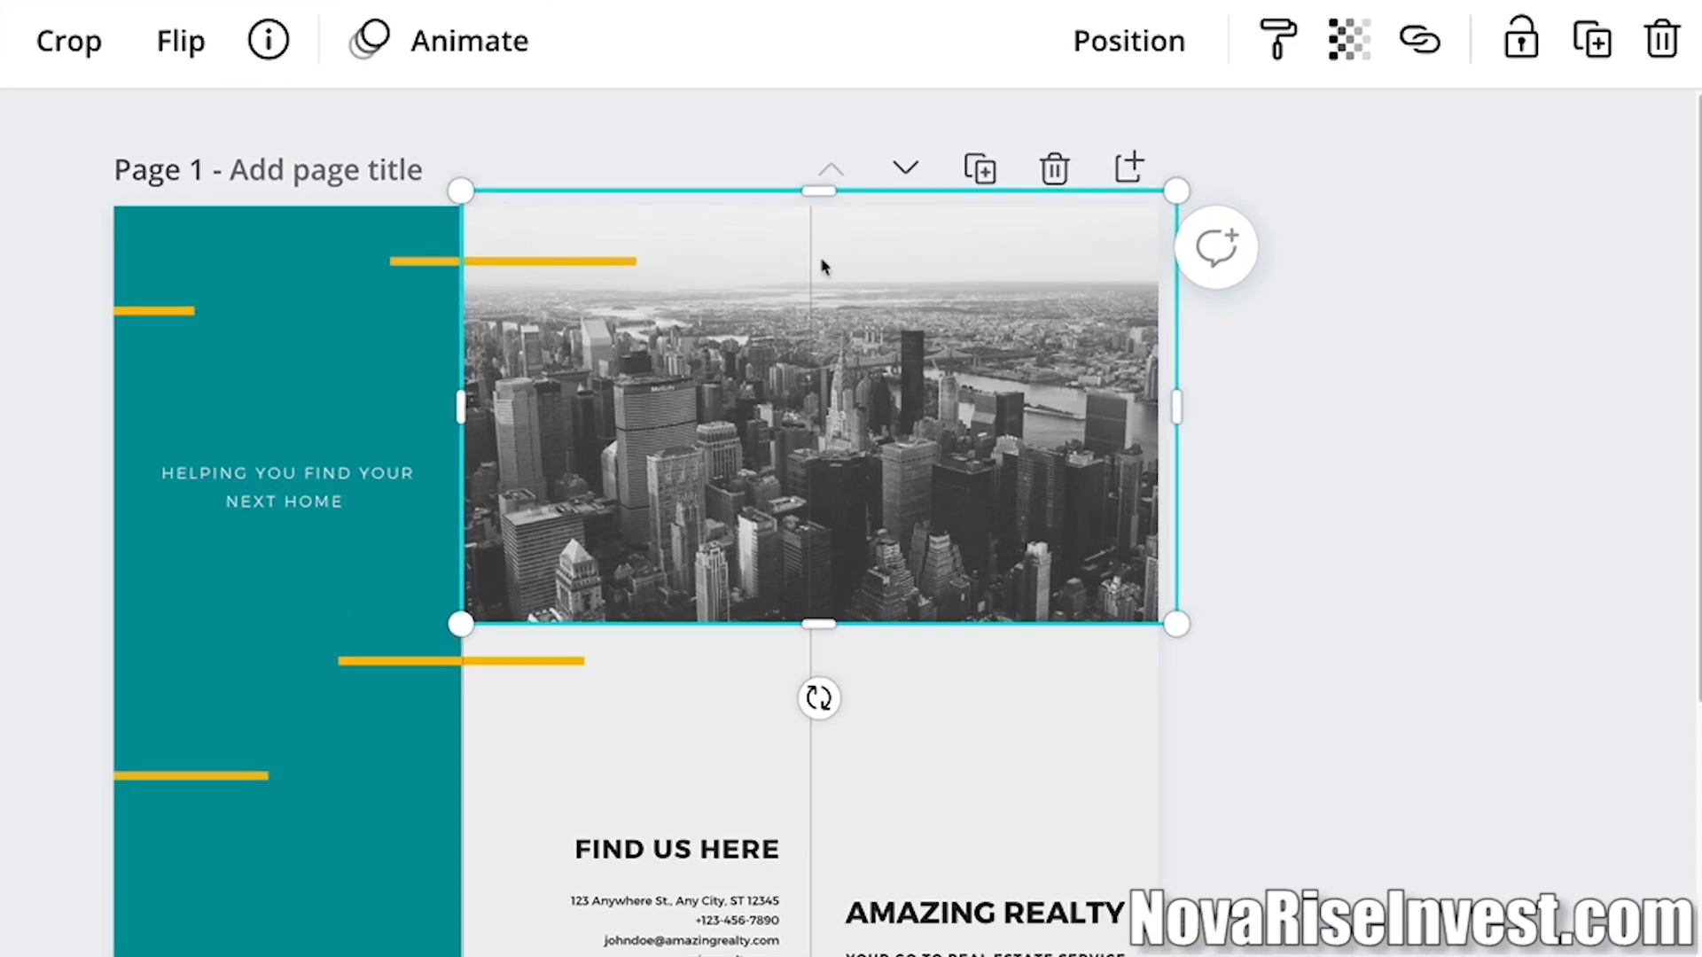
left_click(1348, 60)
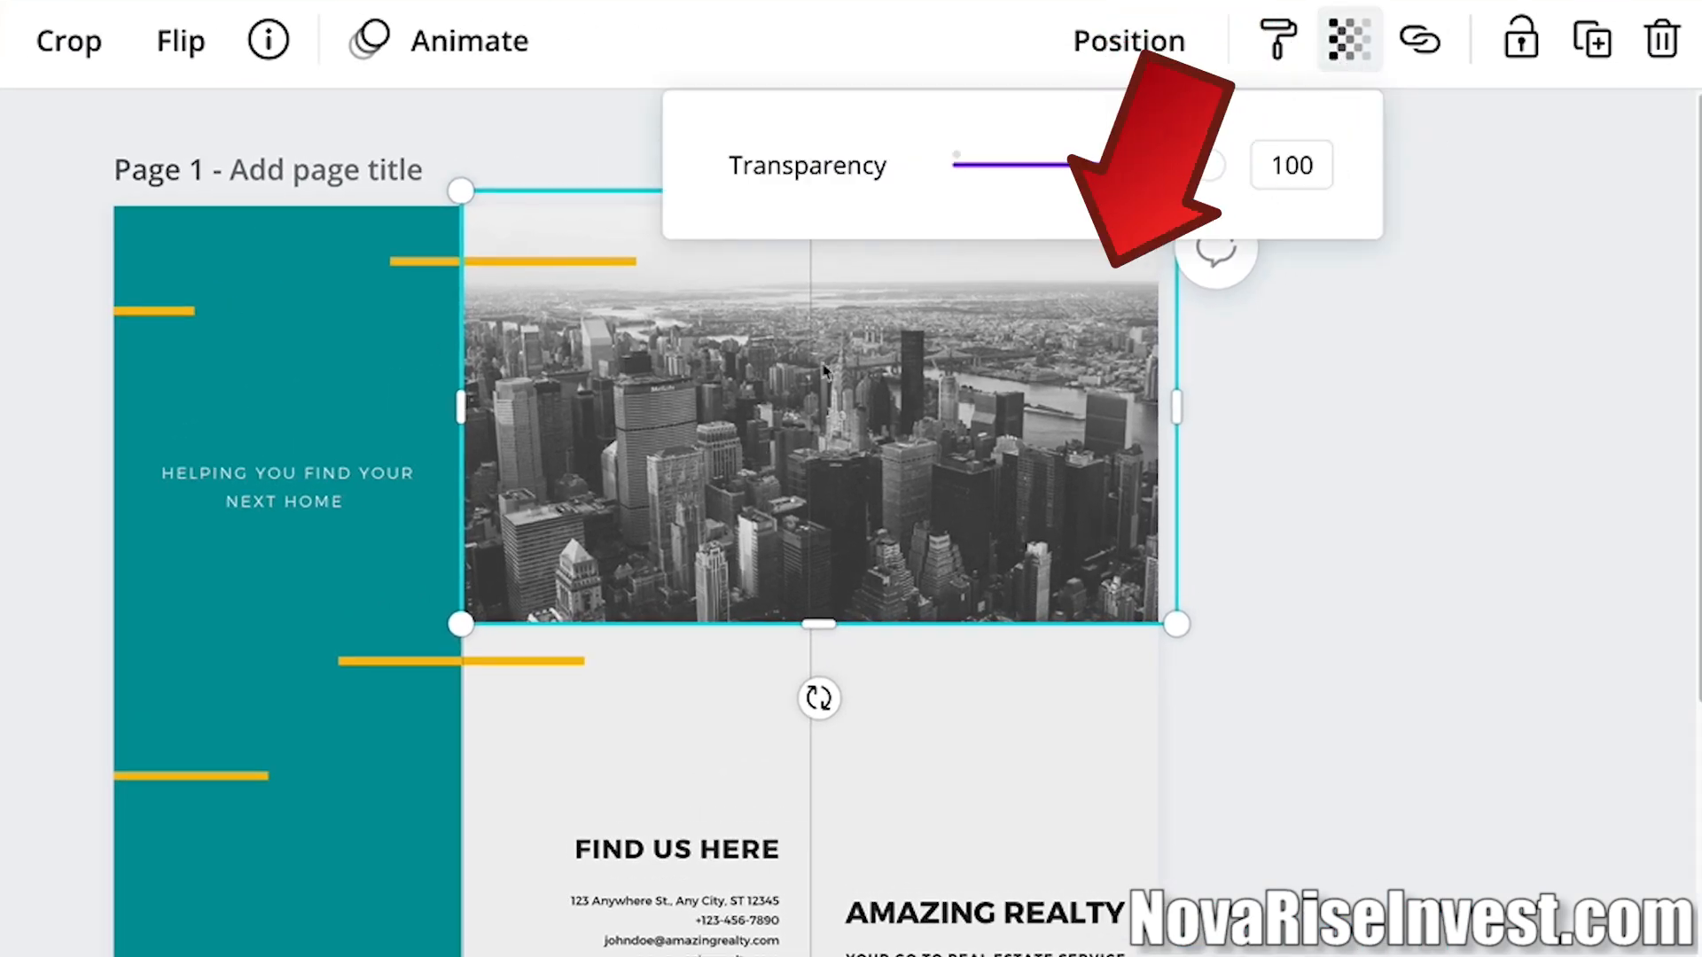
left_click_drag(1209, 167, 1141, 178)
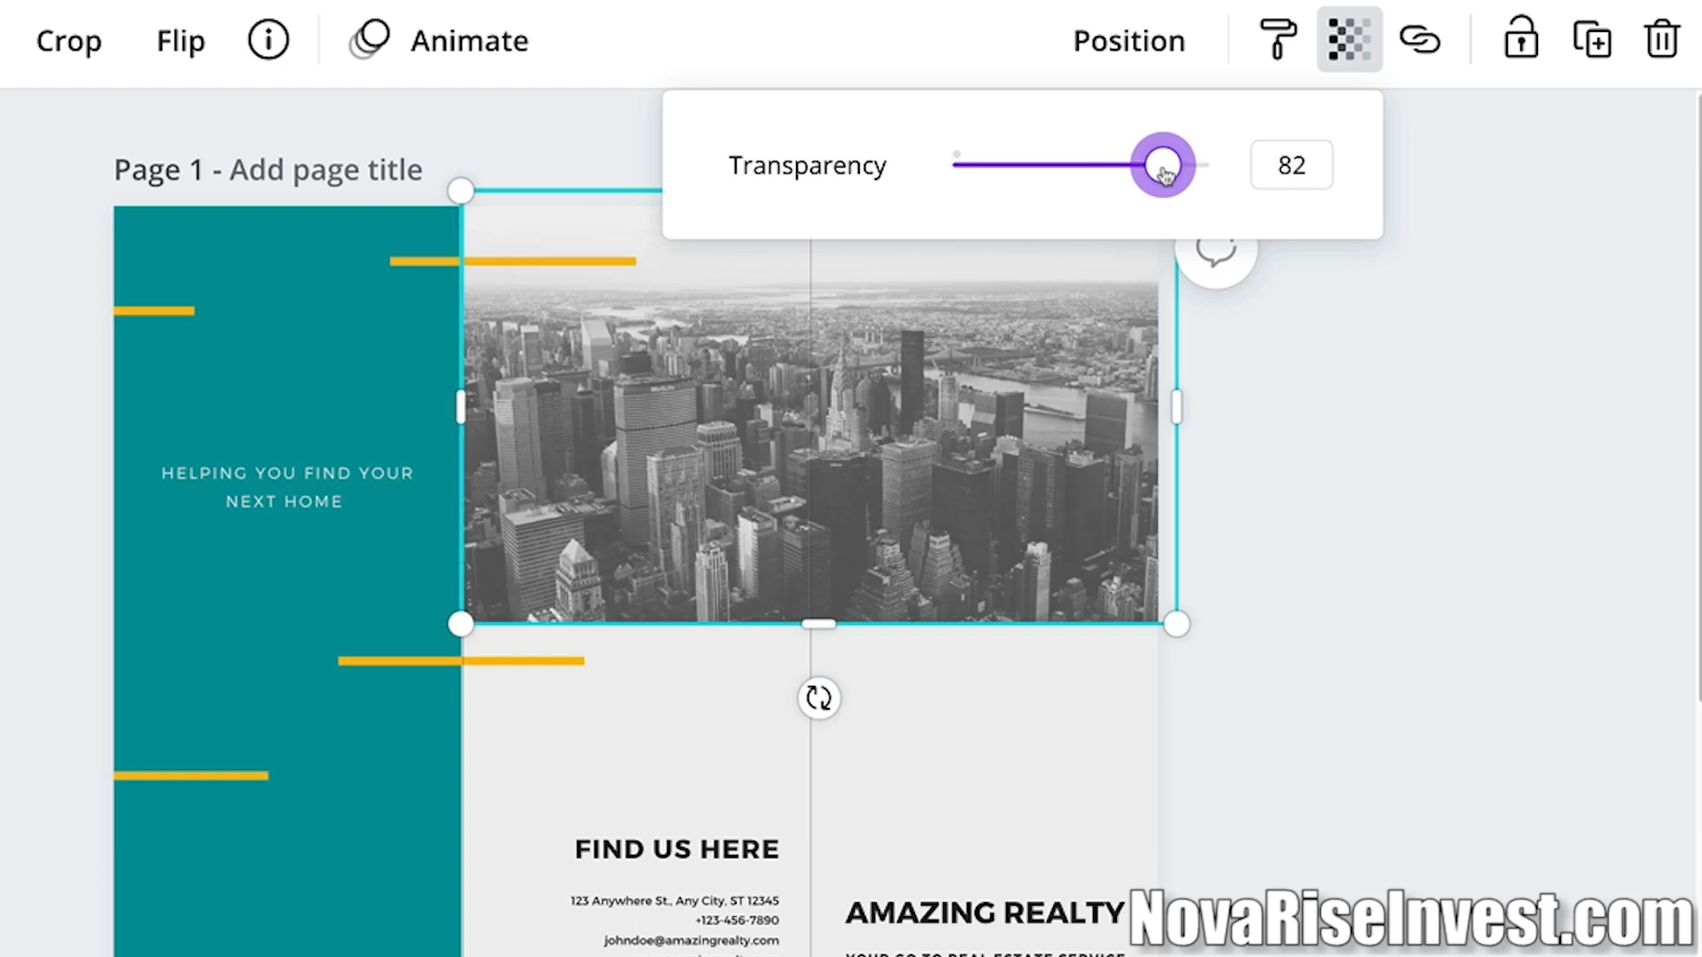
key("Escape")
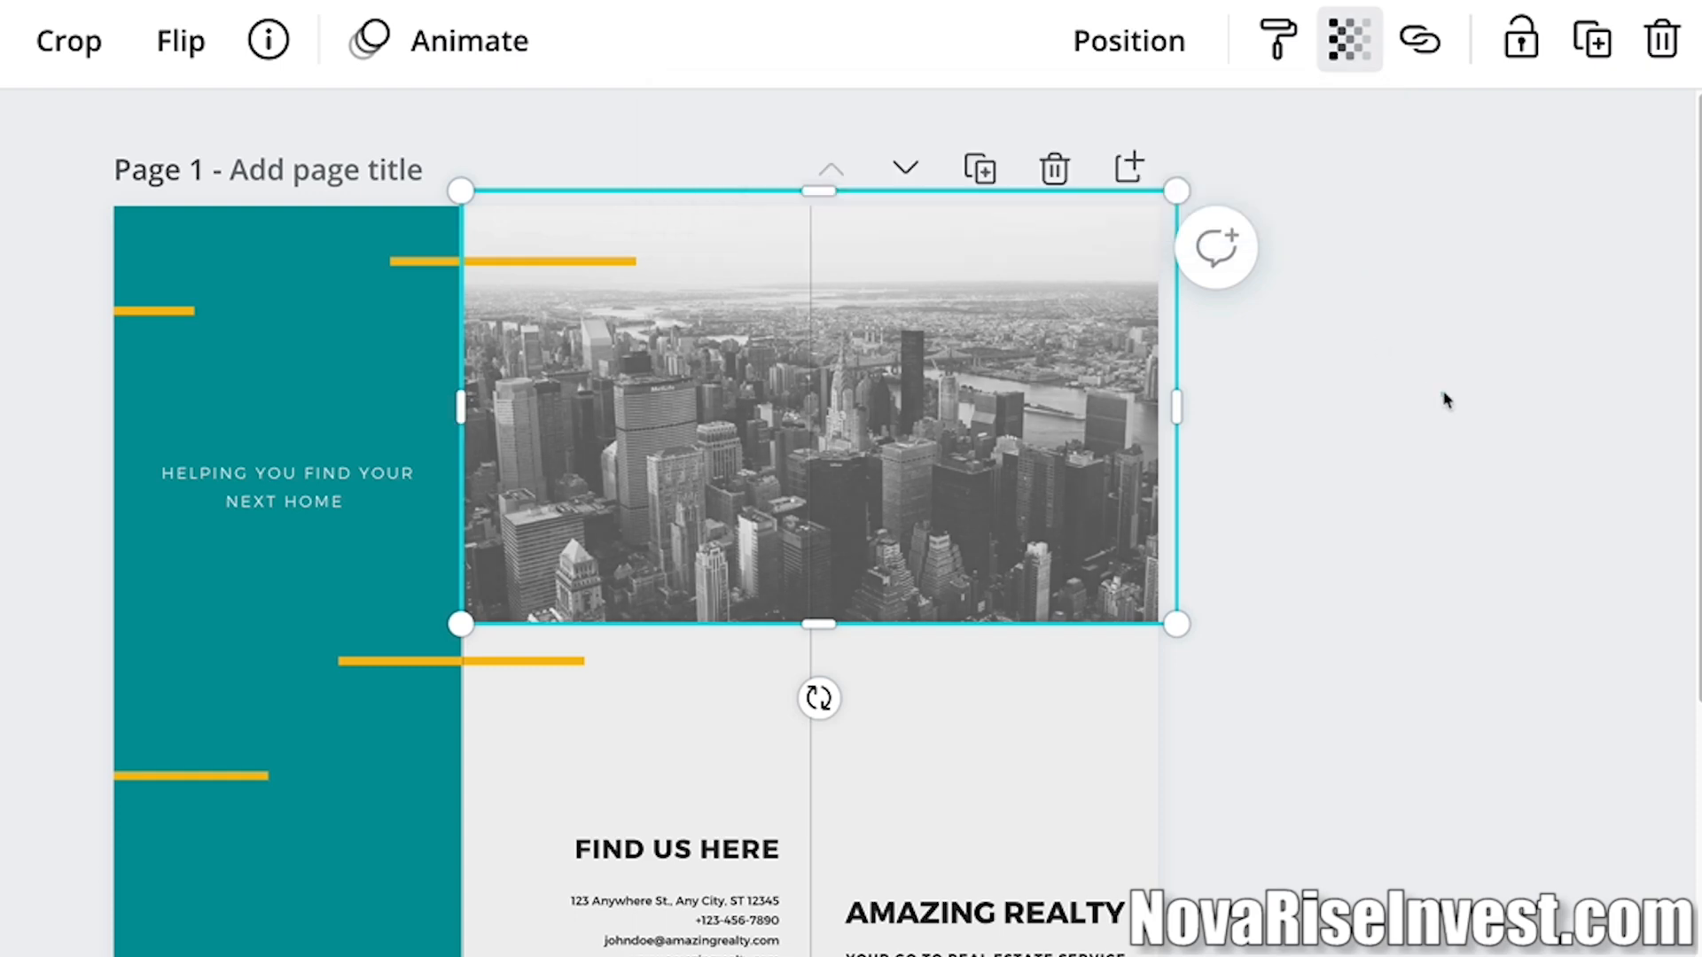
Lower the transparency value of the laptop photo on page 2 to 82.
scroll(1444, 396, "down", 8)
left_click(615, 691)
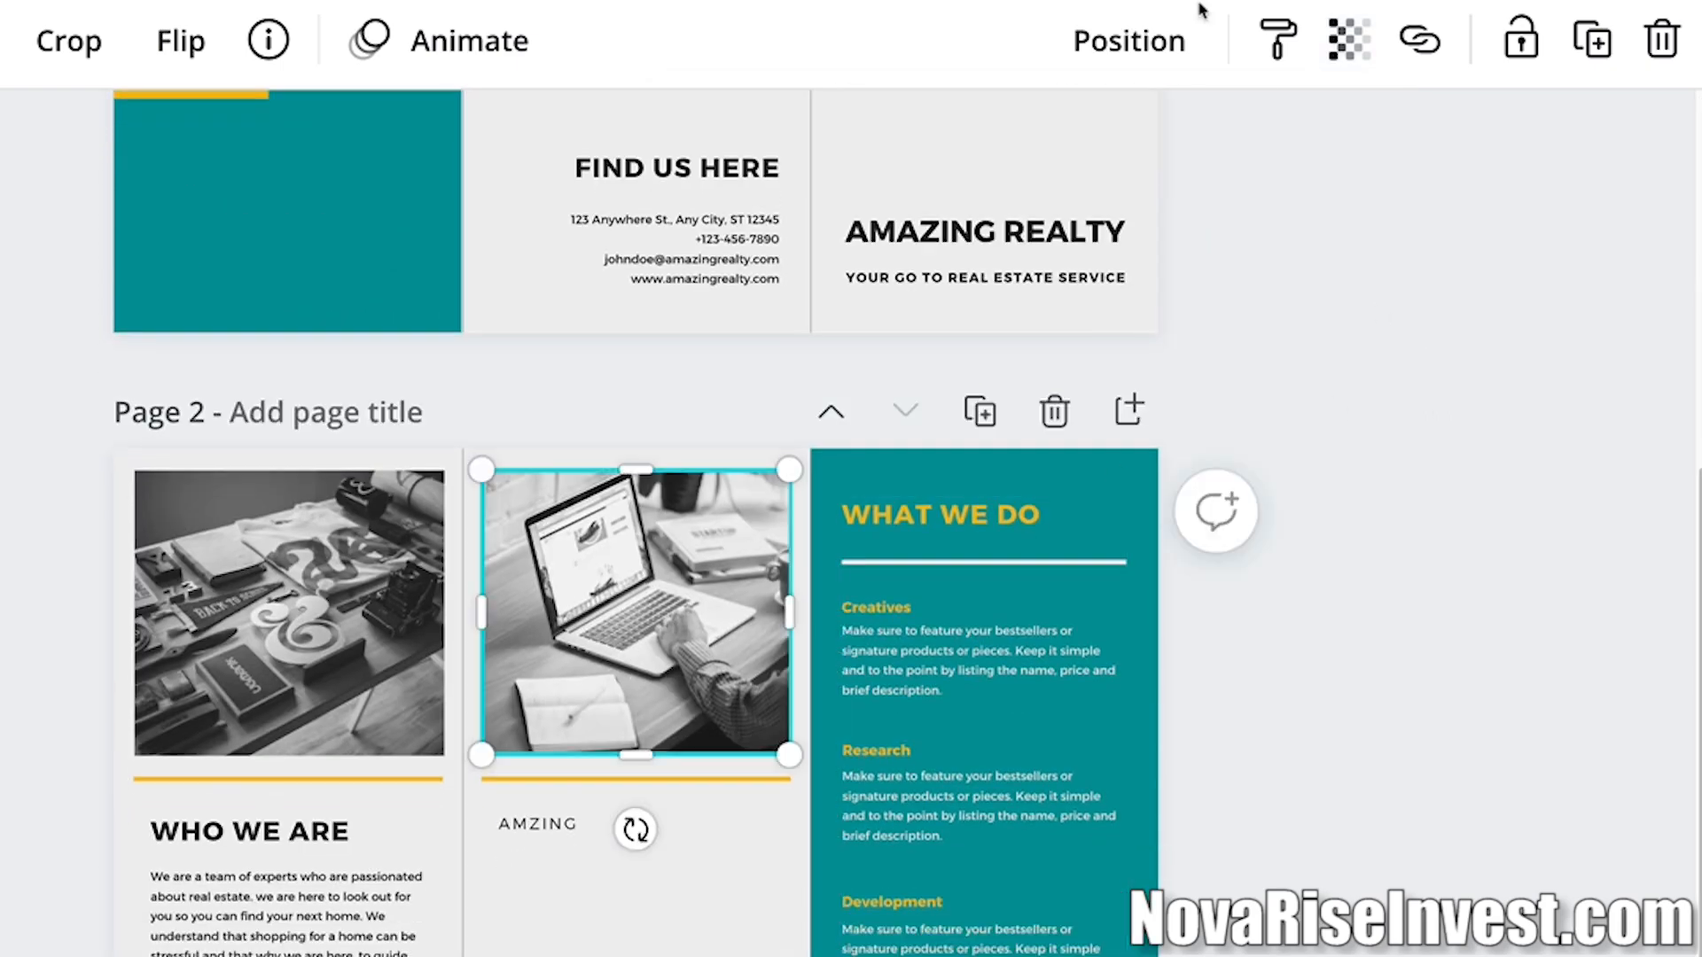
left_click(1340, 39)
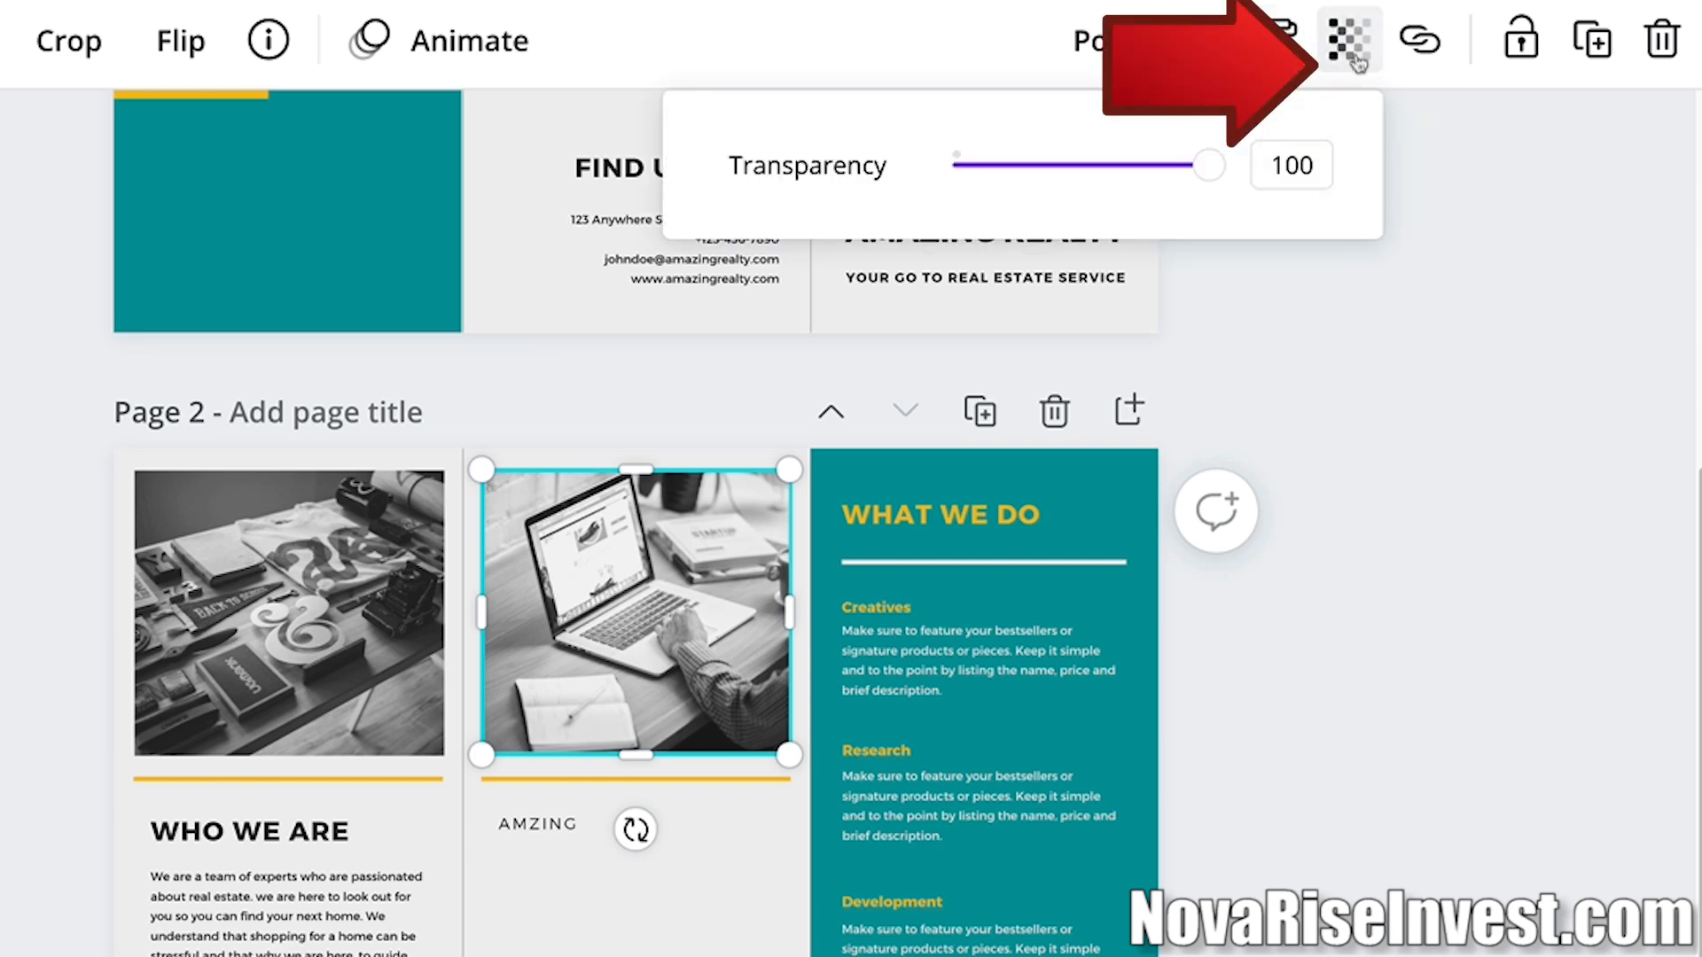
left_click_drag(1217, 162, 1172, 168)
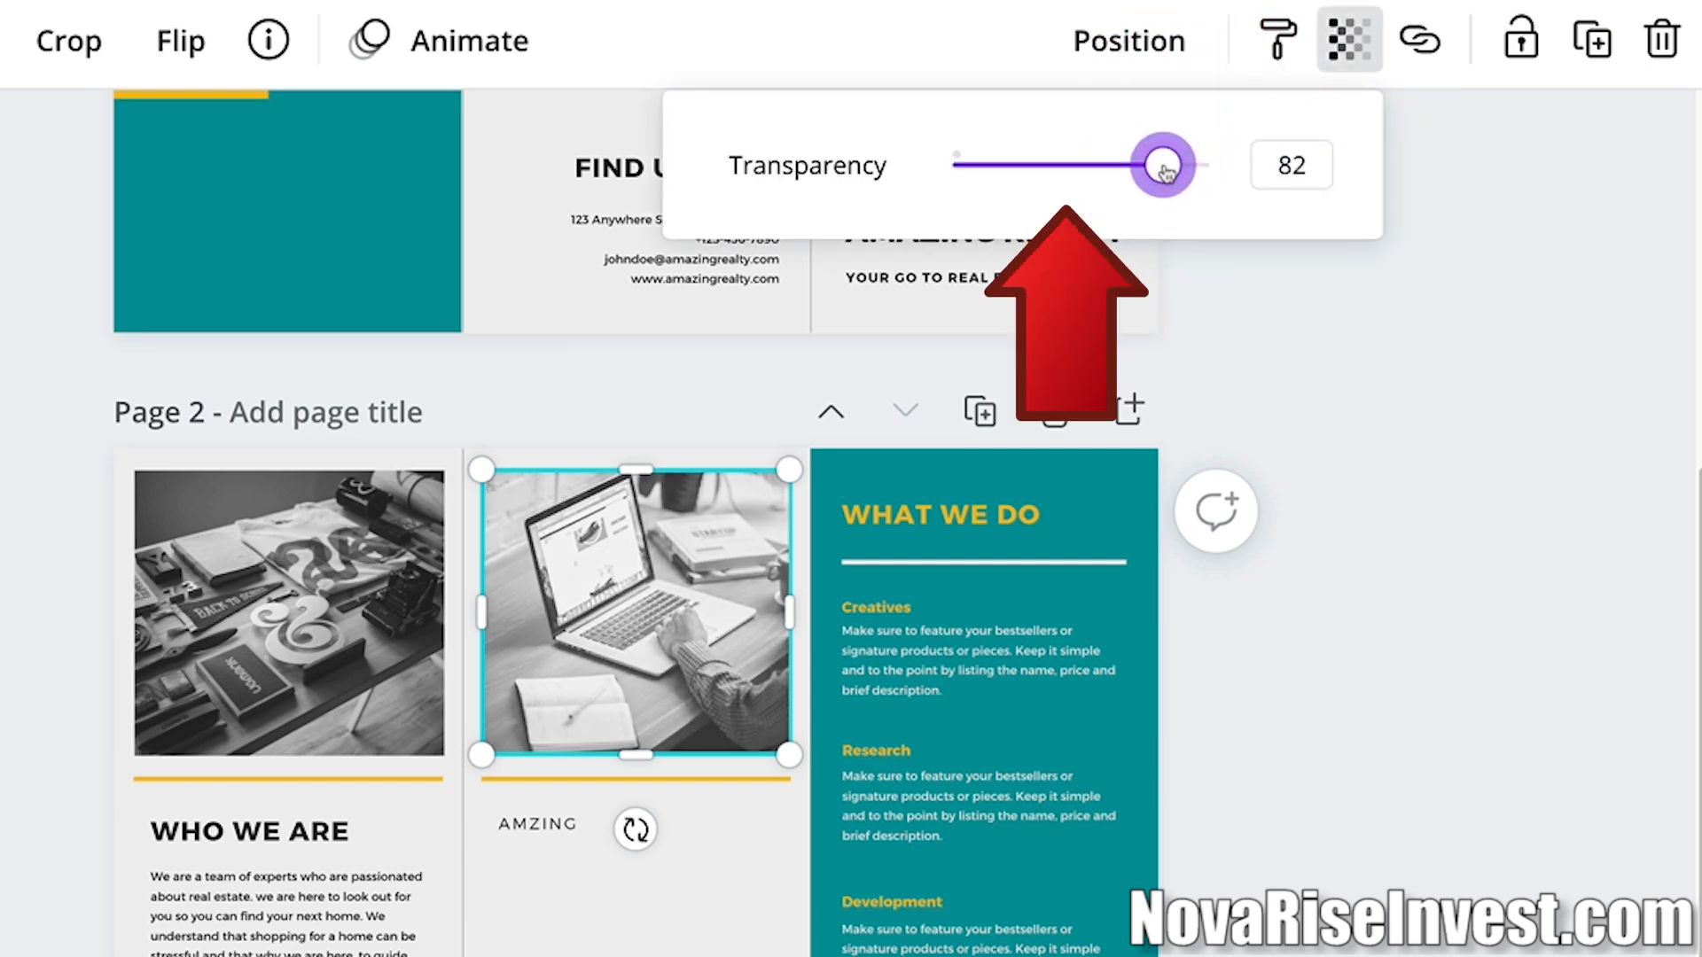
Fade the photo above WHO WE ARE on page 2 slightly by lowering its transparency value.
left_click(292, 603)
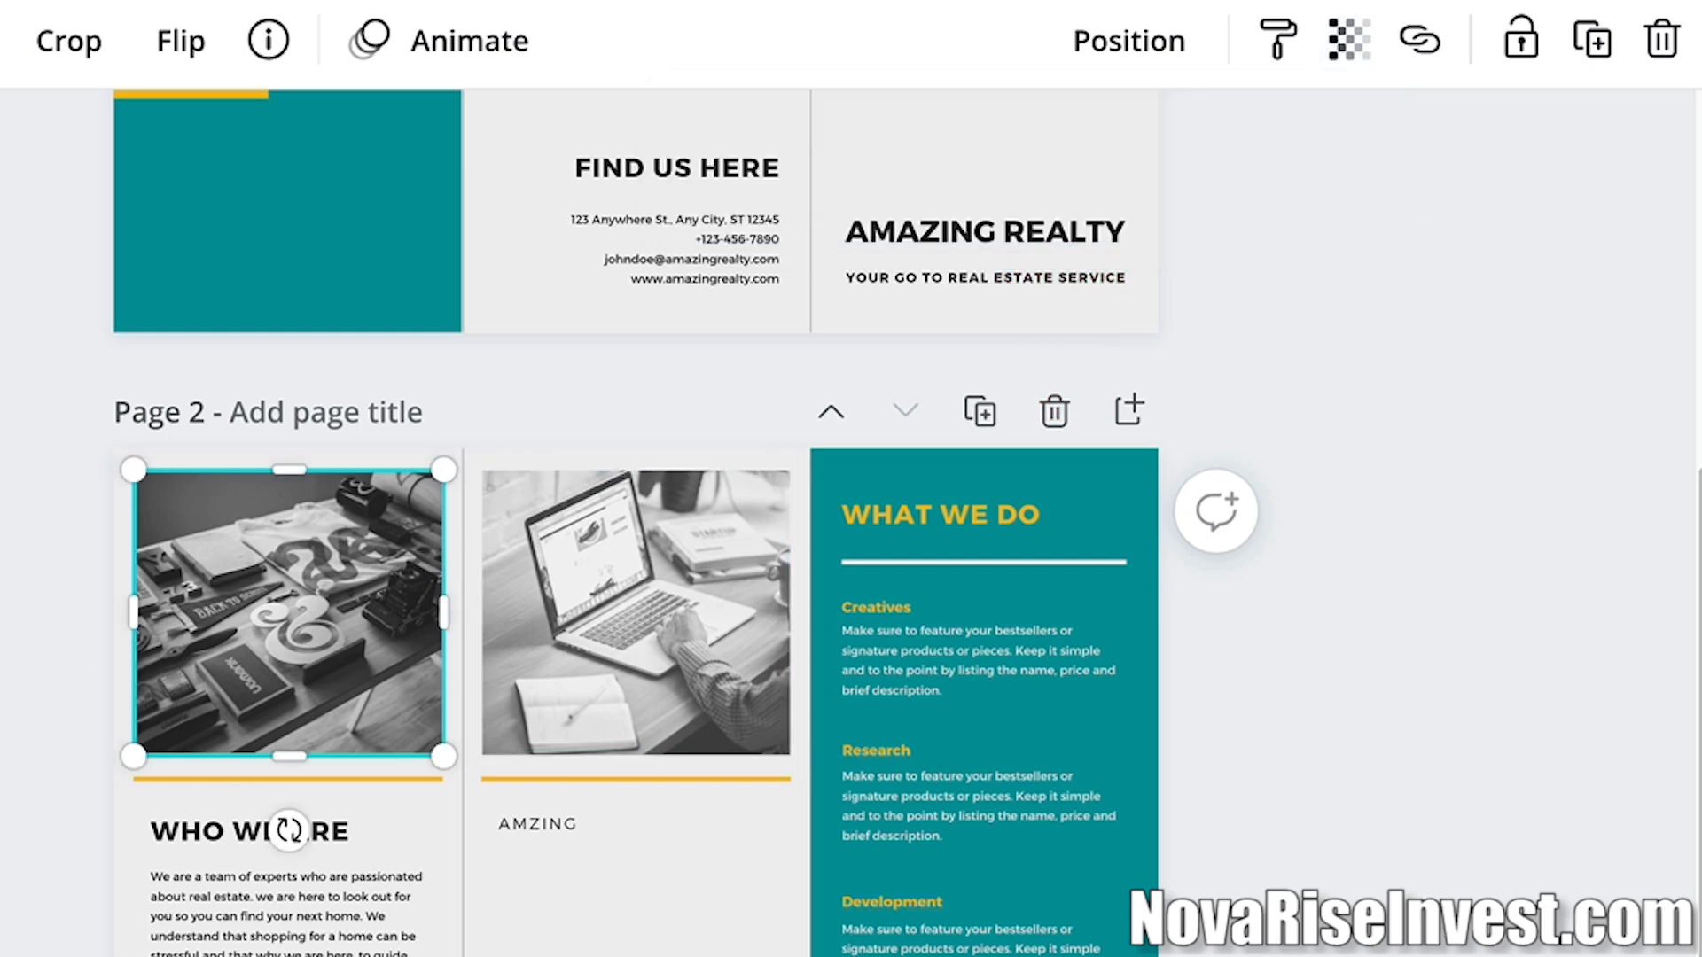
left_click(1349, 39)
left_click_drag(1199, 178, 1158, 184)
left_click(1394, 355)
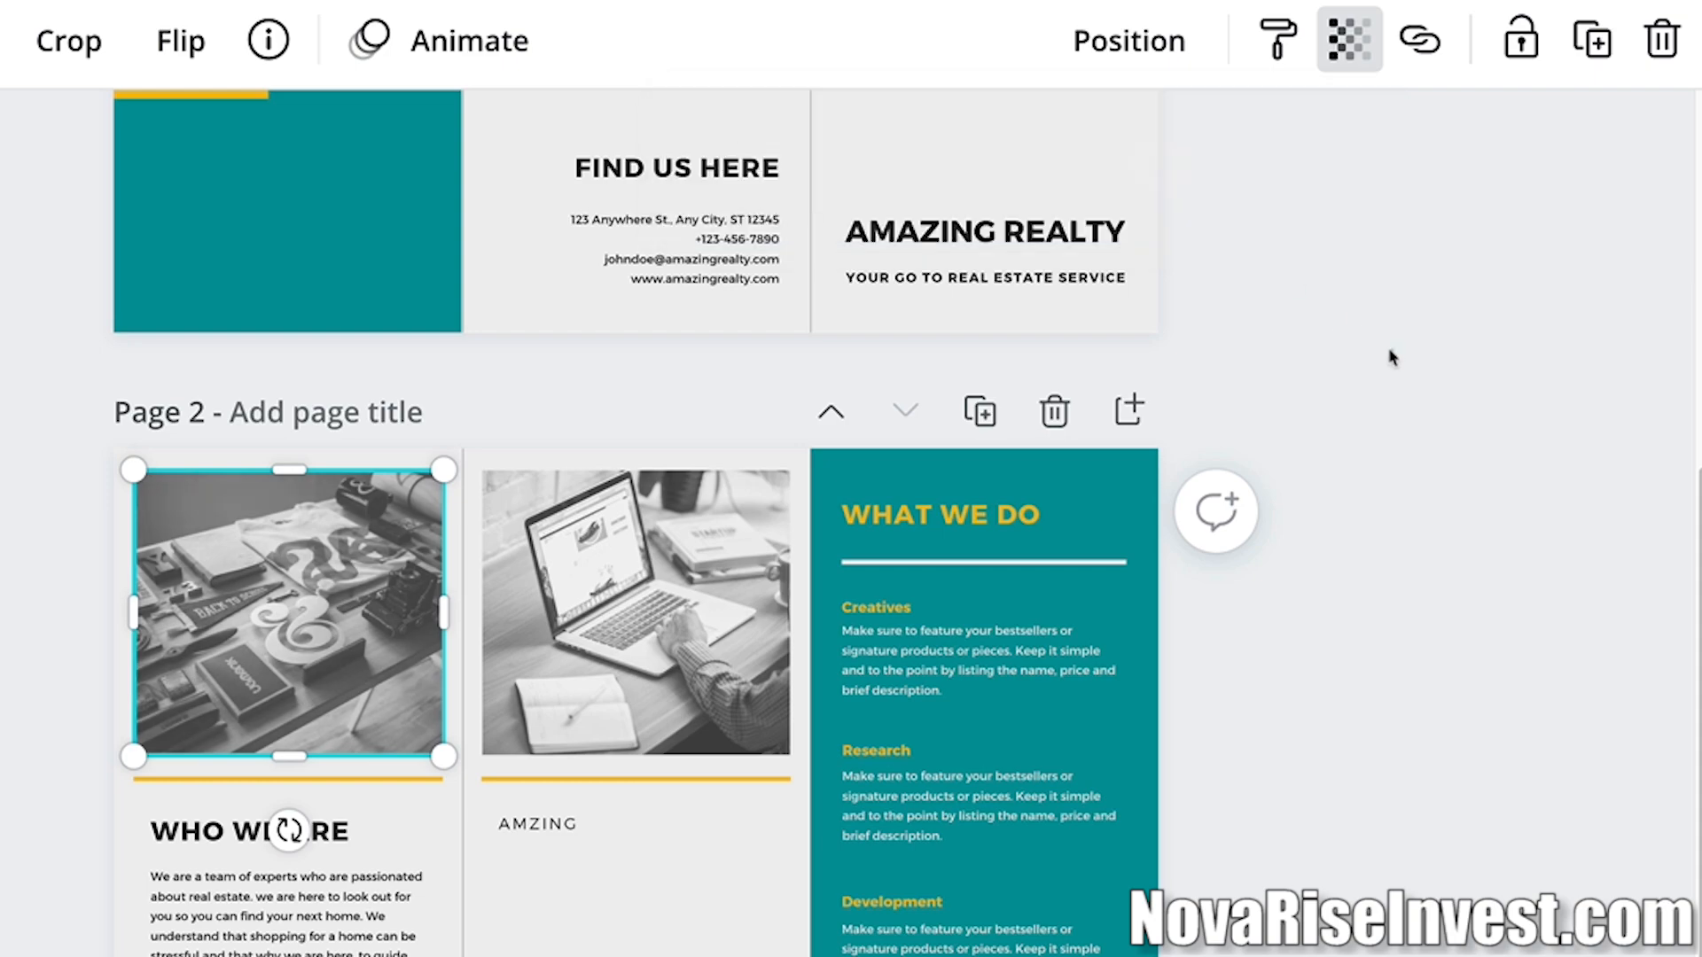
Find the red and white NR house logo among the uploaded images and add it to page 1.
scroll(1398, 349, "up", 6)
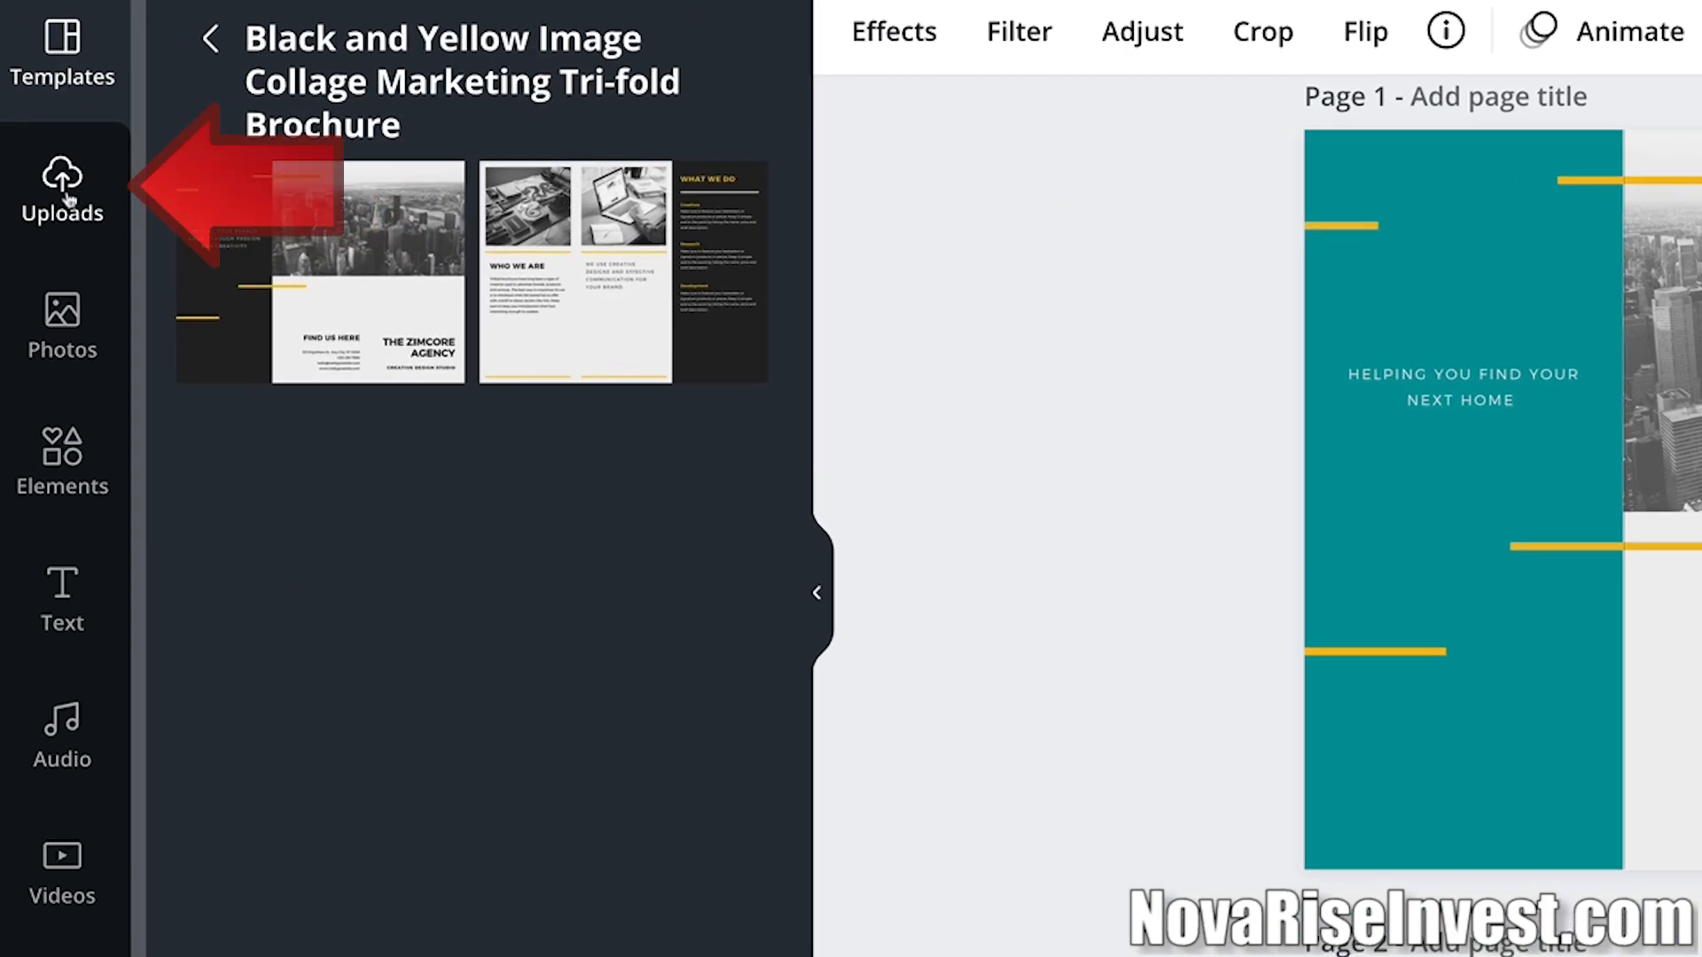
left_click(50, 170)
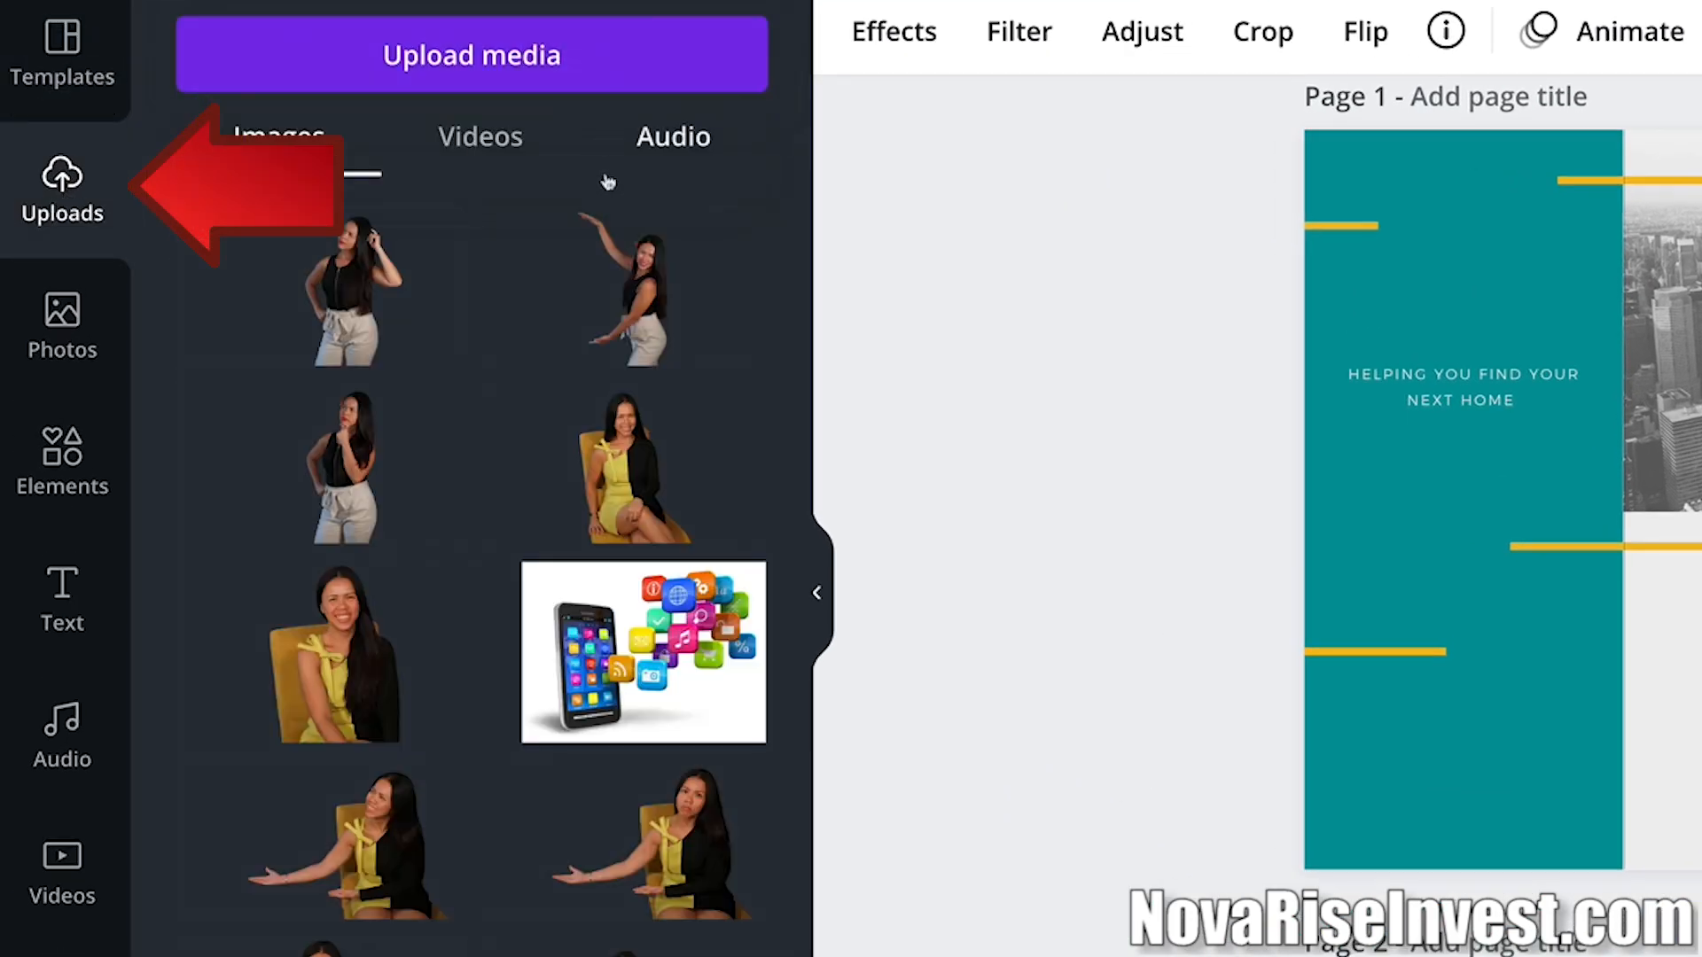
scroll(634, 402, "down", 15)
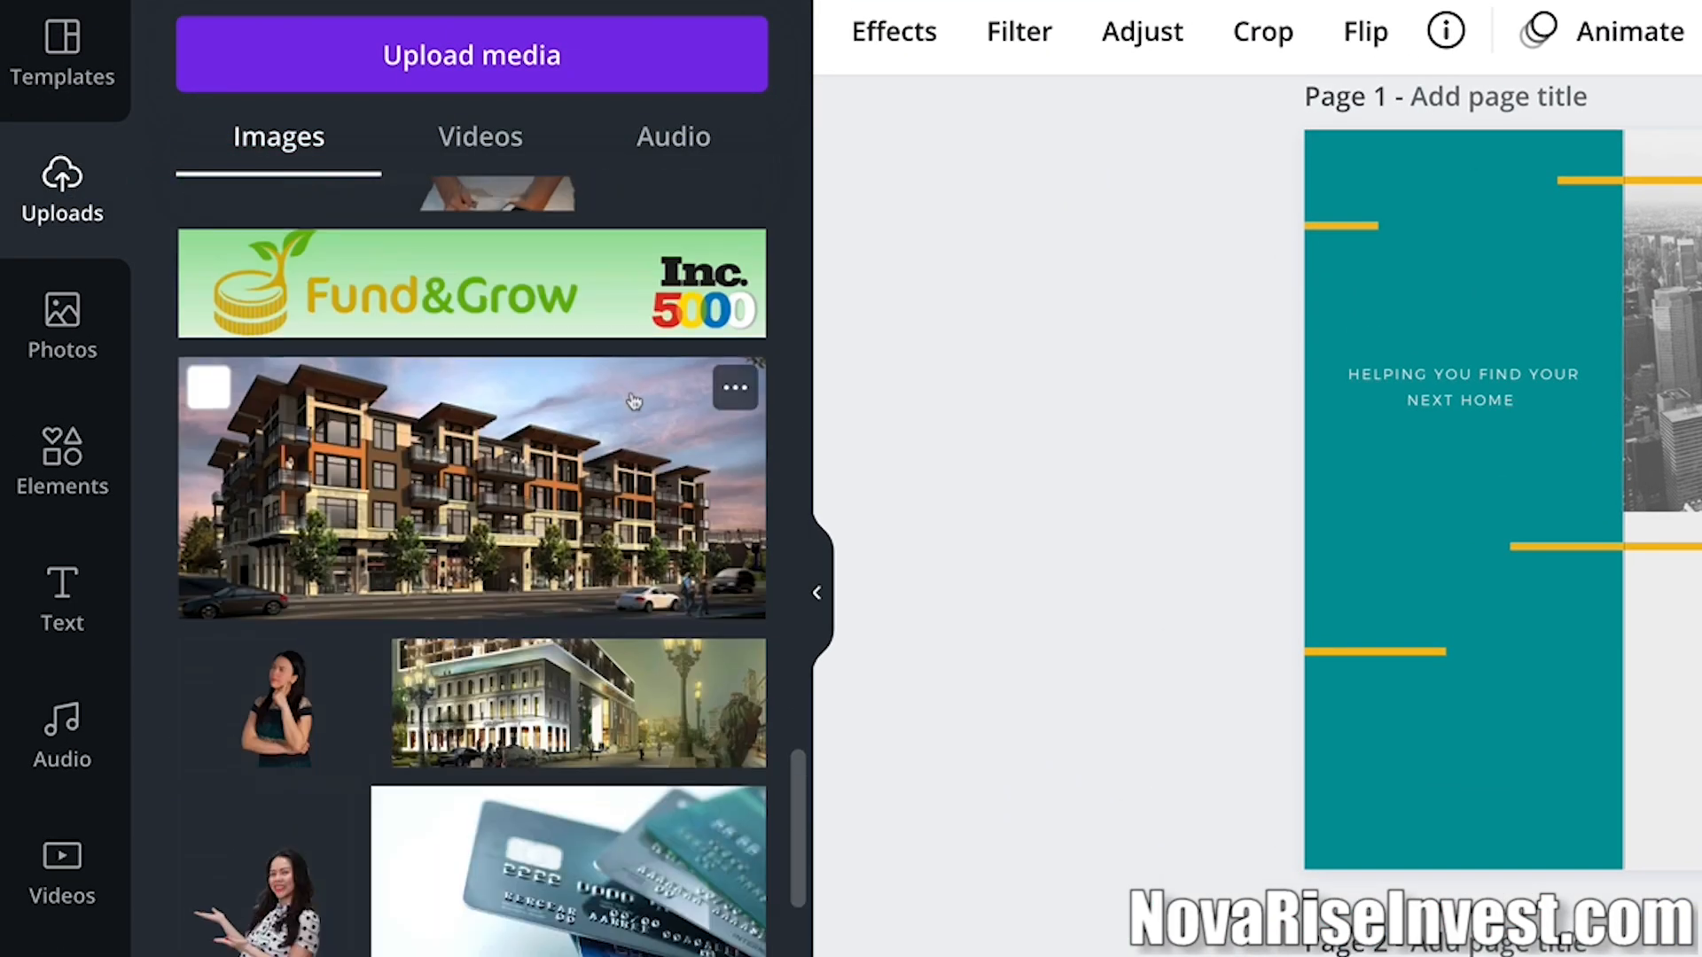
scroll(634, 401, "down", 15)
scroll(634, 402, "down", 5)
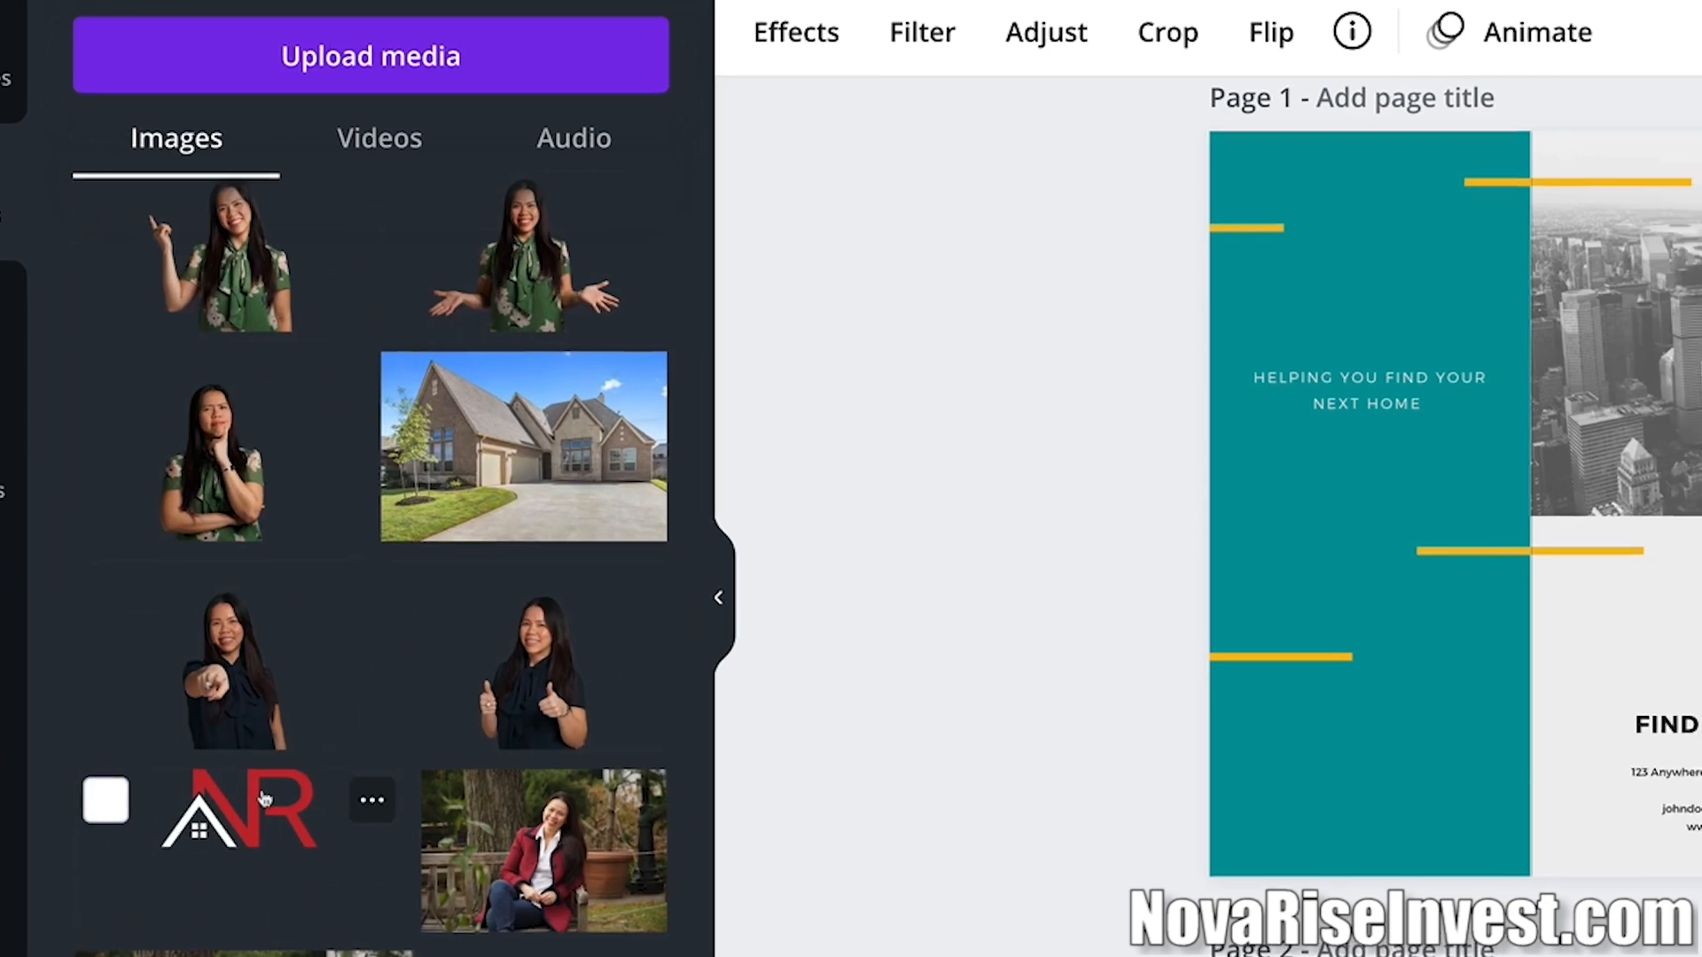
left_click(366, 792)
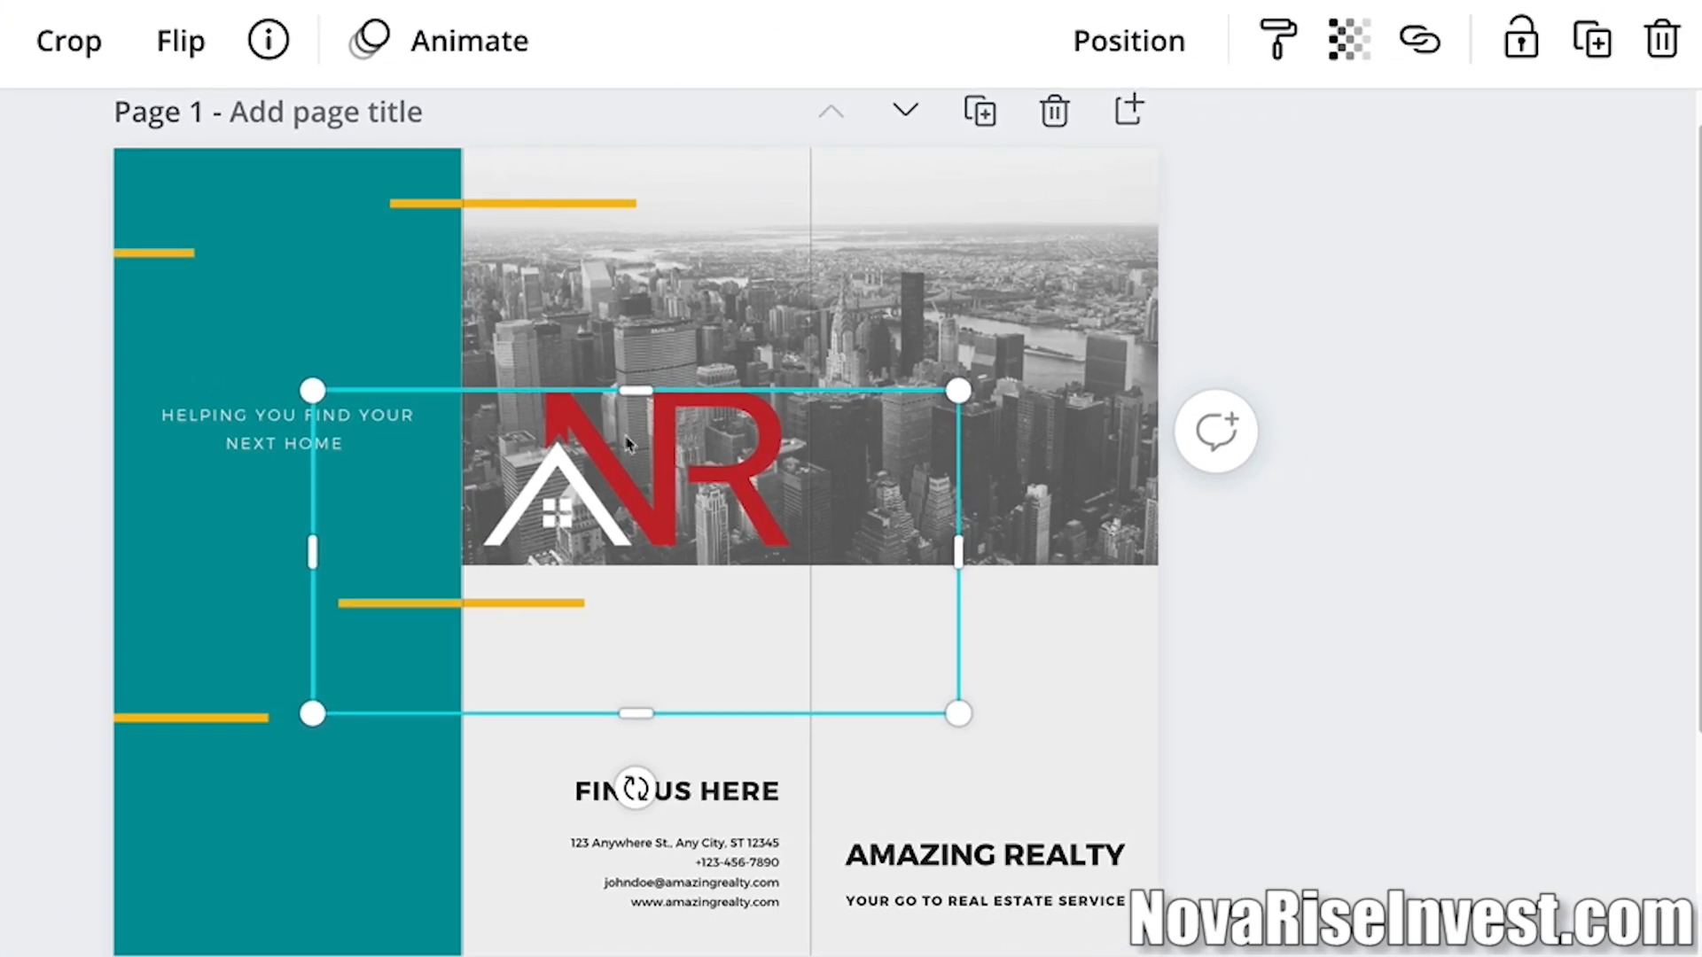
Shrink the NR logo and center it at the bottom of page 1's teal panel, checking the result on both pages.
left_click_drag(608, 473, 240, 828)
left_click_drag(90, 800, 286, 919)
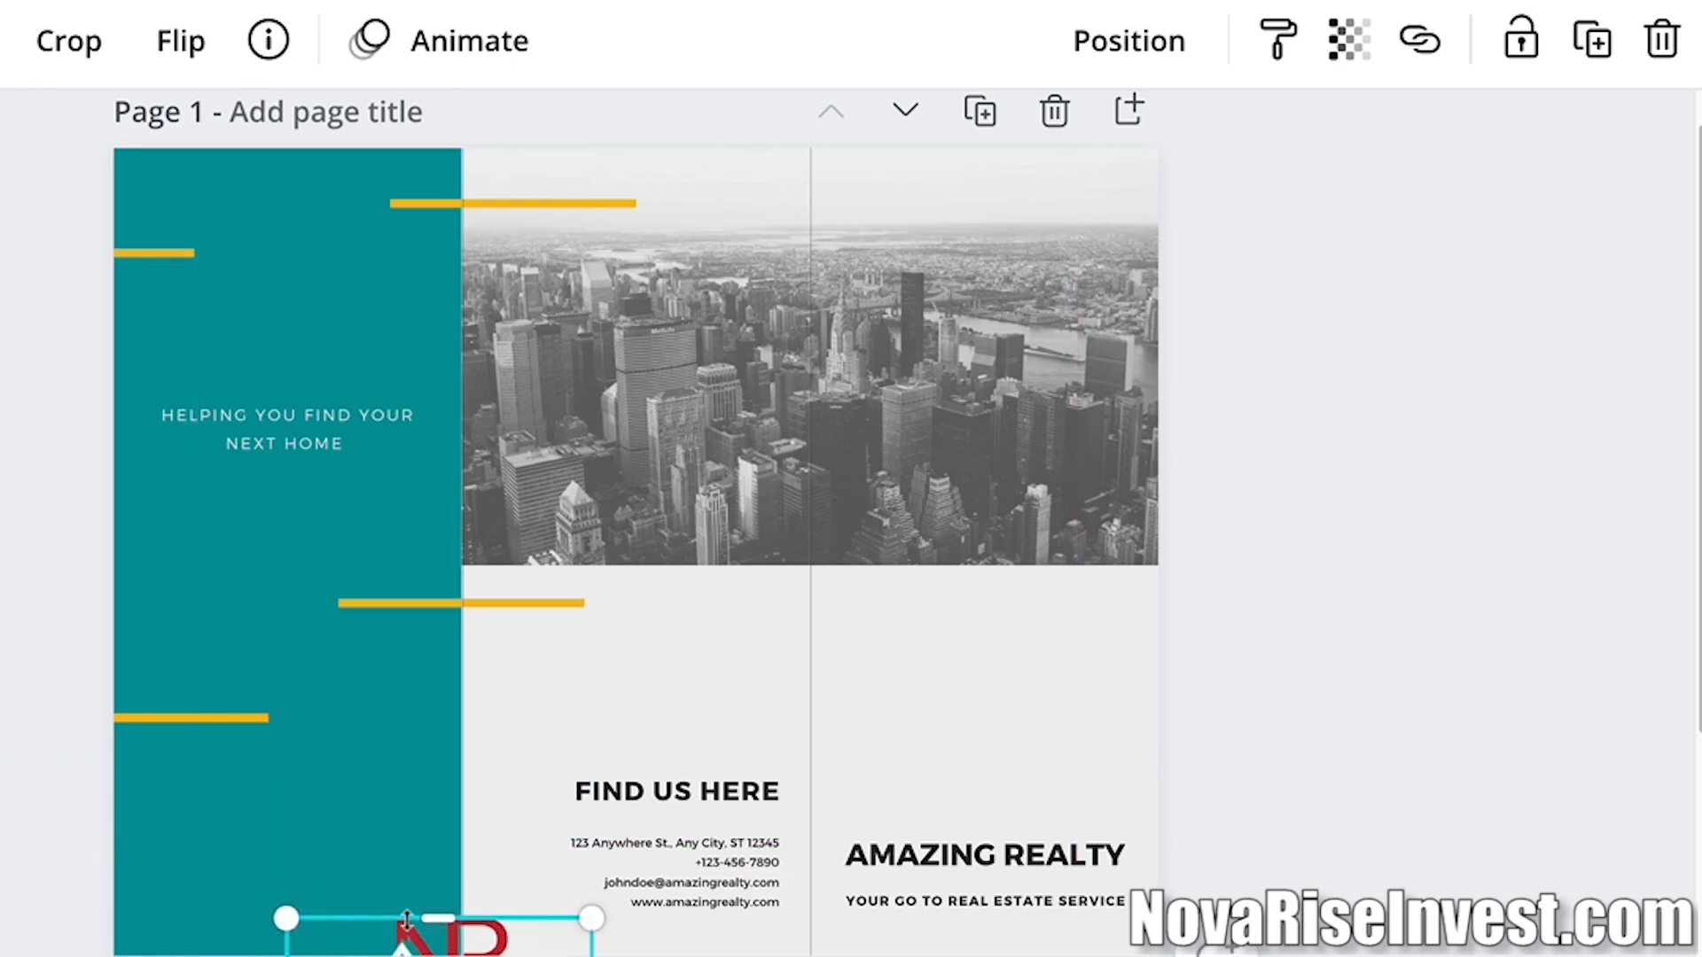
left_click_drag(403, 916, 229, 866)
left_click_drag(116, 795, 251, 915)
left_click(407, 811)
scroll(903, 796, "down", 2)
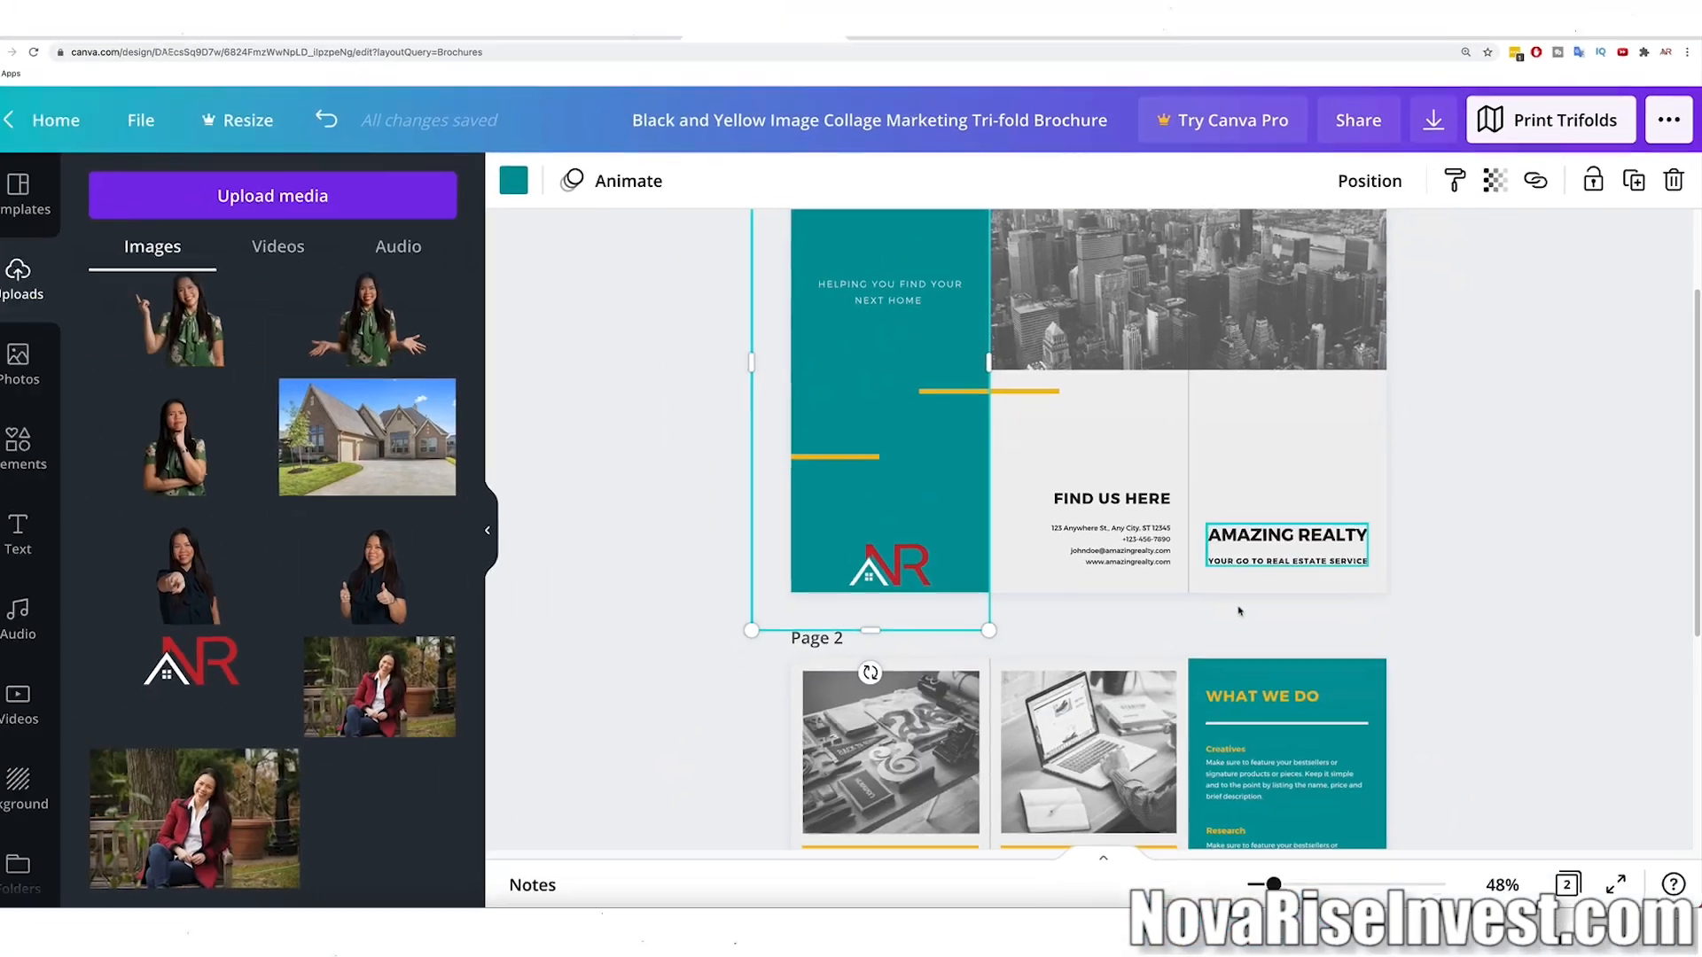
left_click(1239, 611)
scroll(1239, 611, "up", 2)
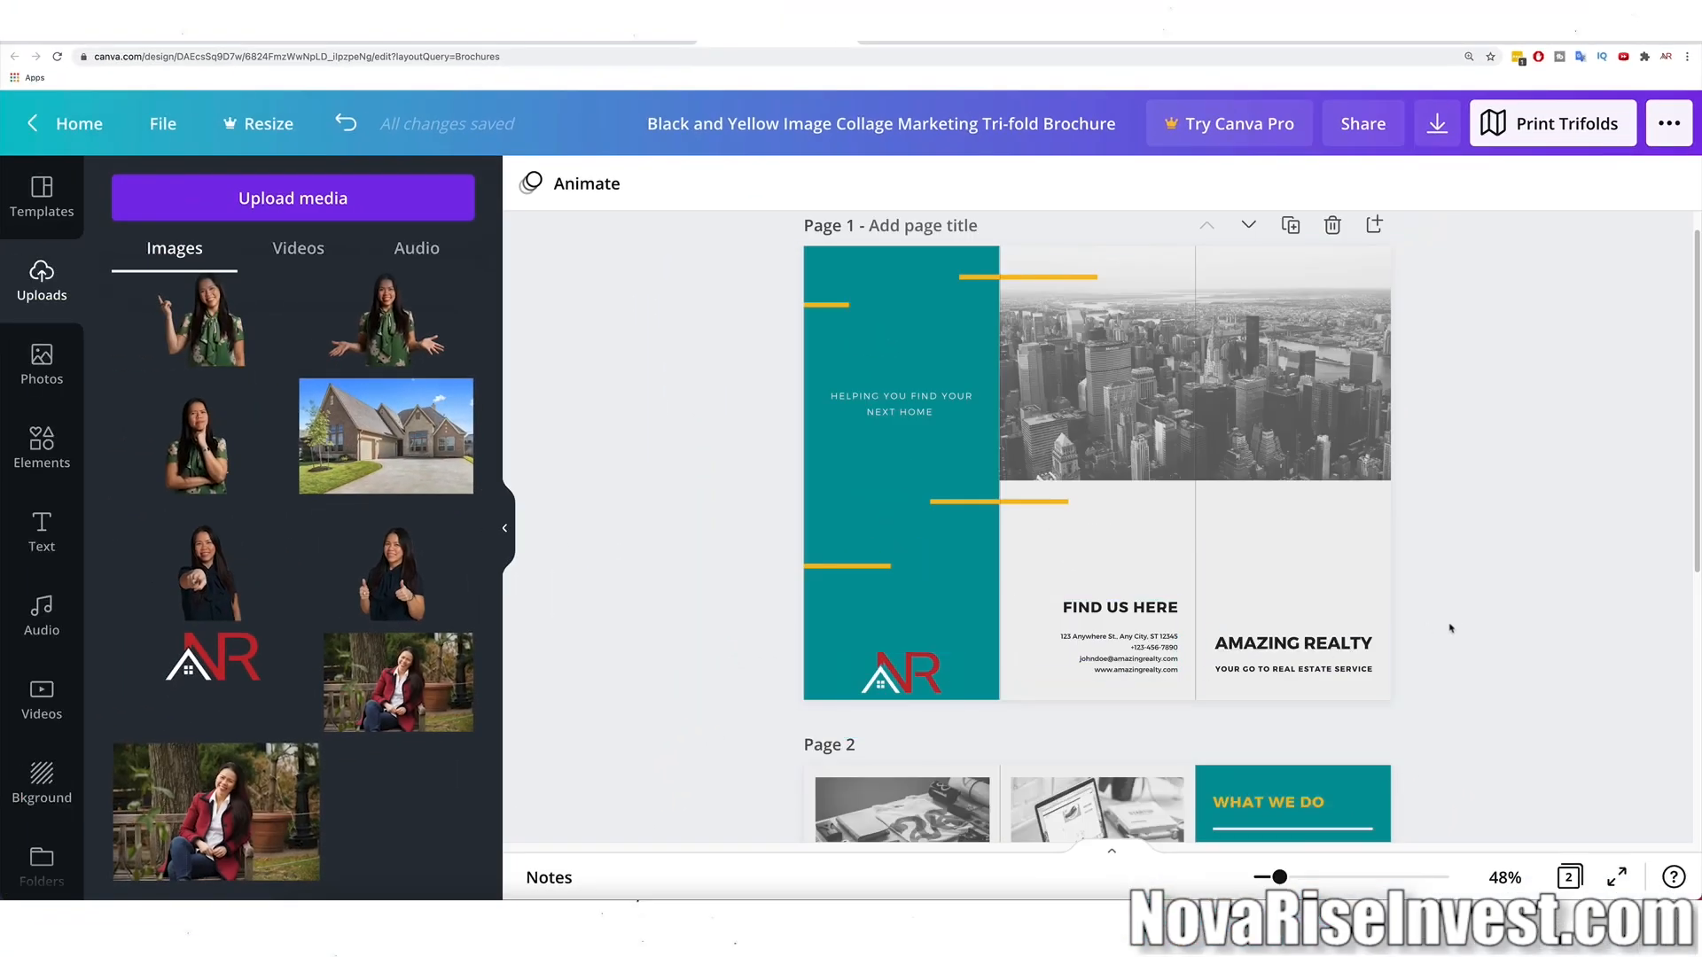
scroll(1454, 628, "down", 5)
scroll(1454, 627, "up", 5)
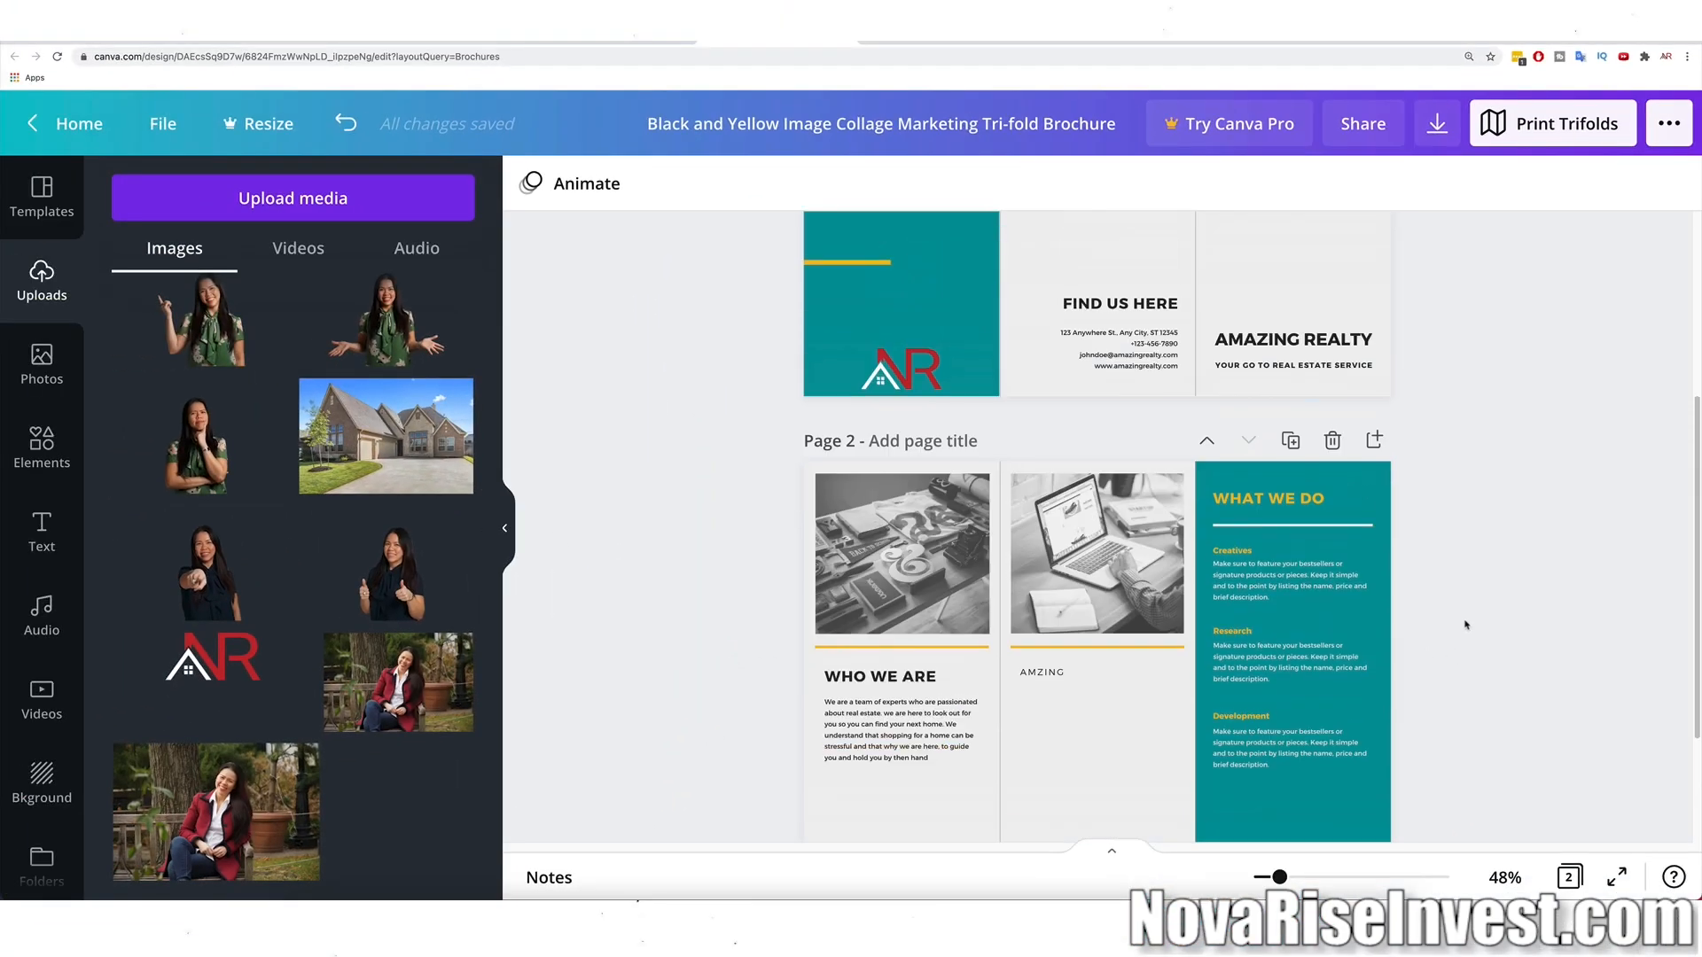
Leave the brochure design and open the full collection of Instagram Posts templates from the home page.
left_click(64, 124)
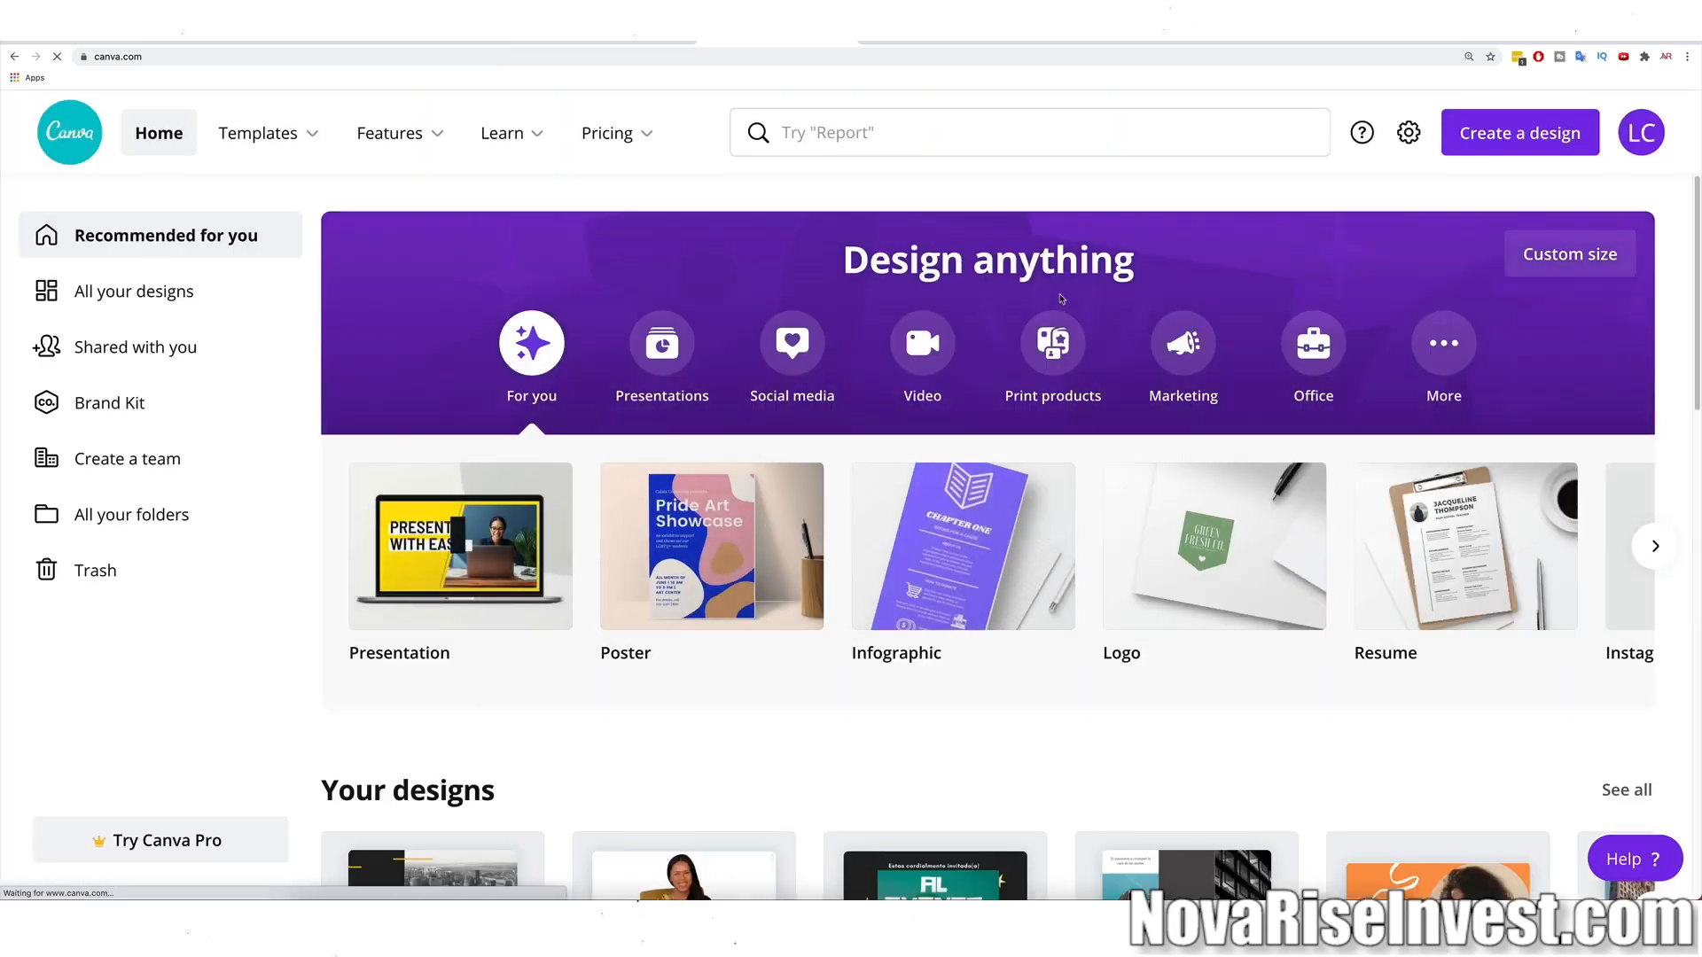
scroll(1099, 341, "down", 6)
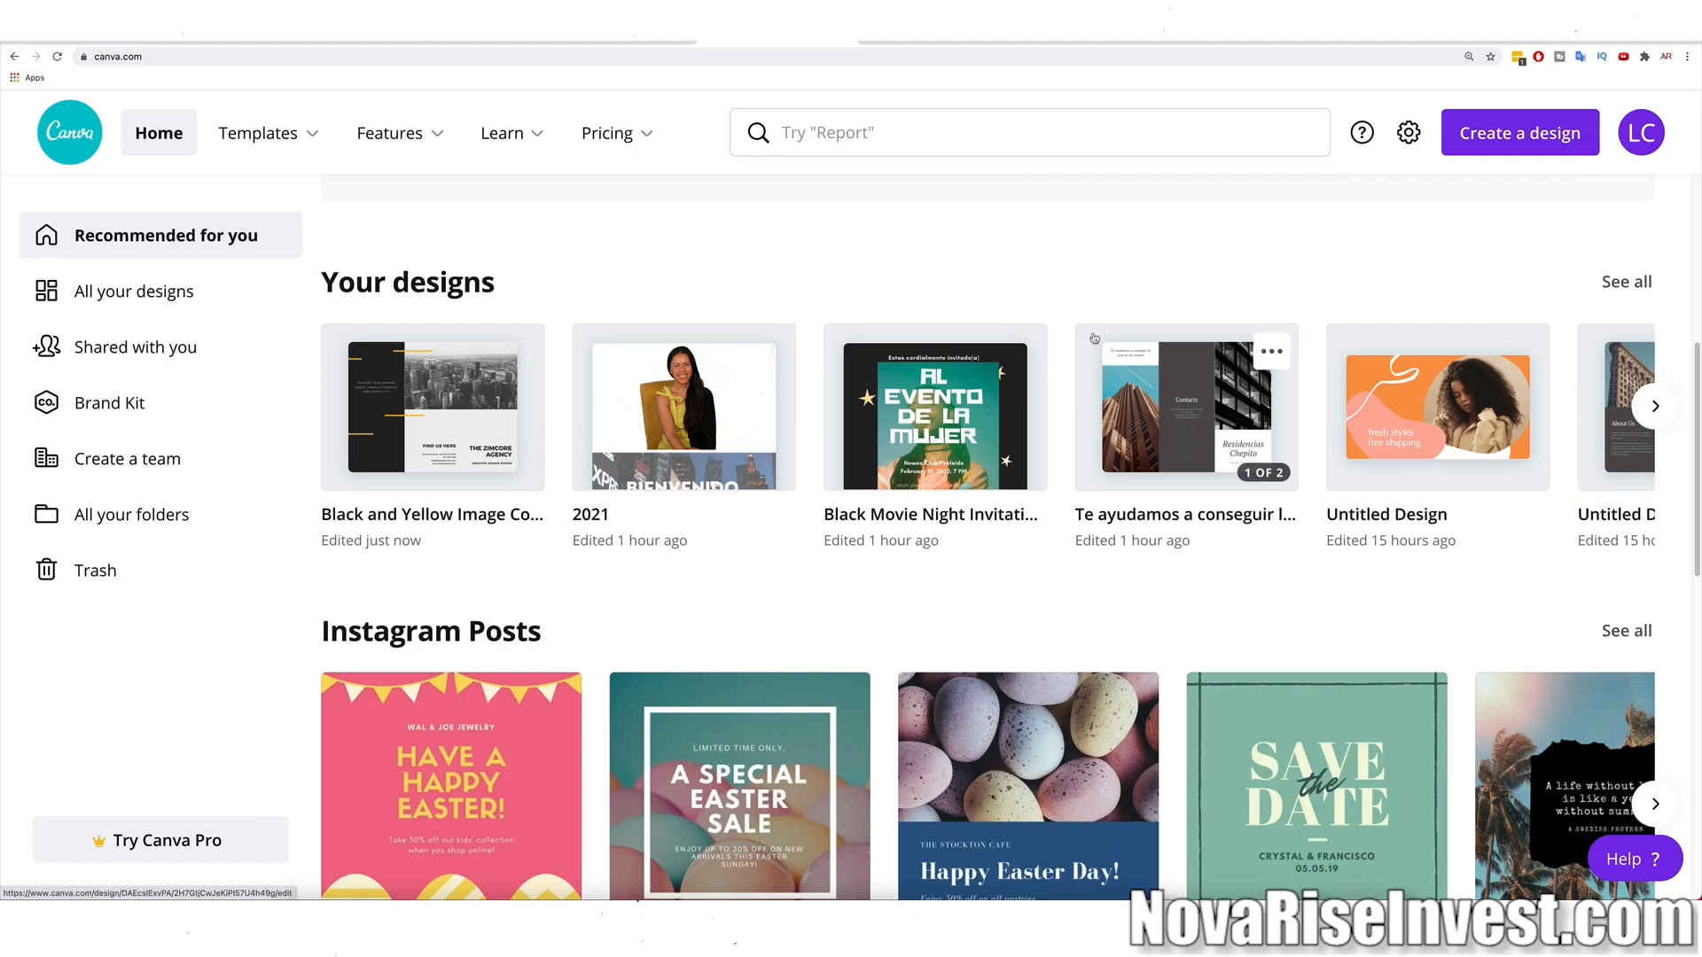
scroll(1166, 312, "down", 2)
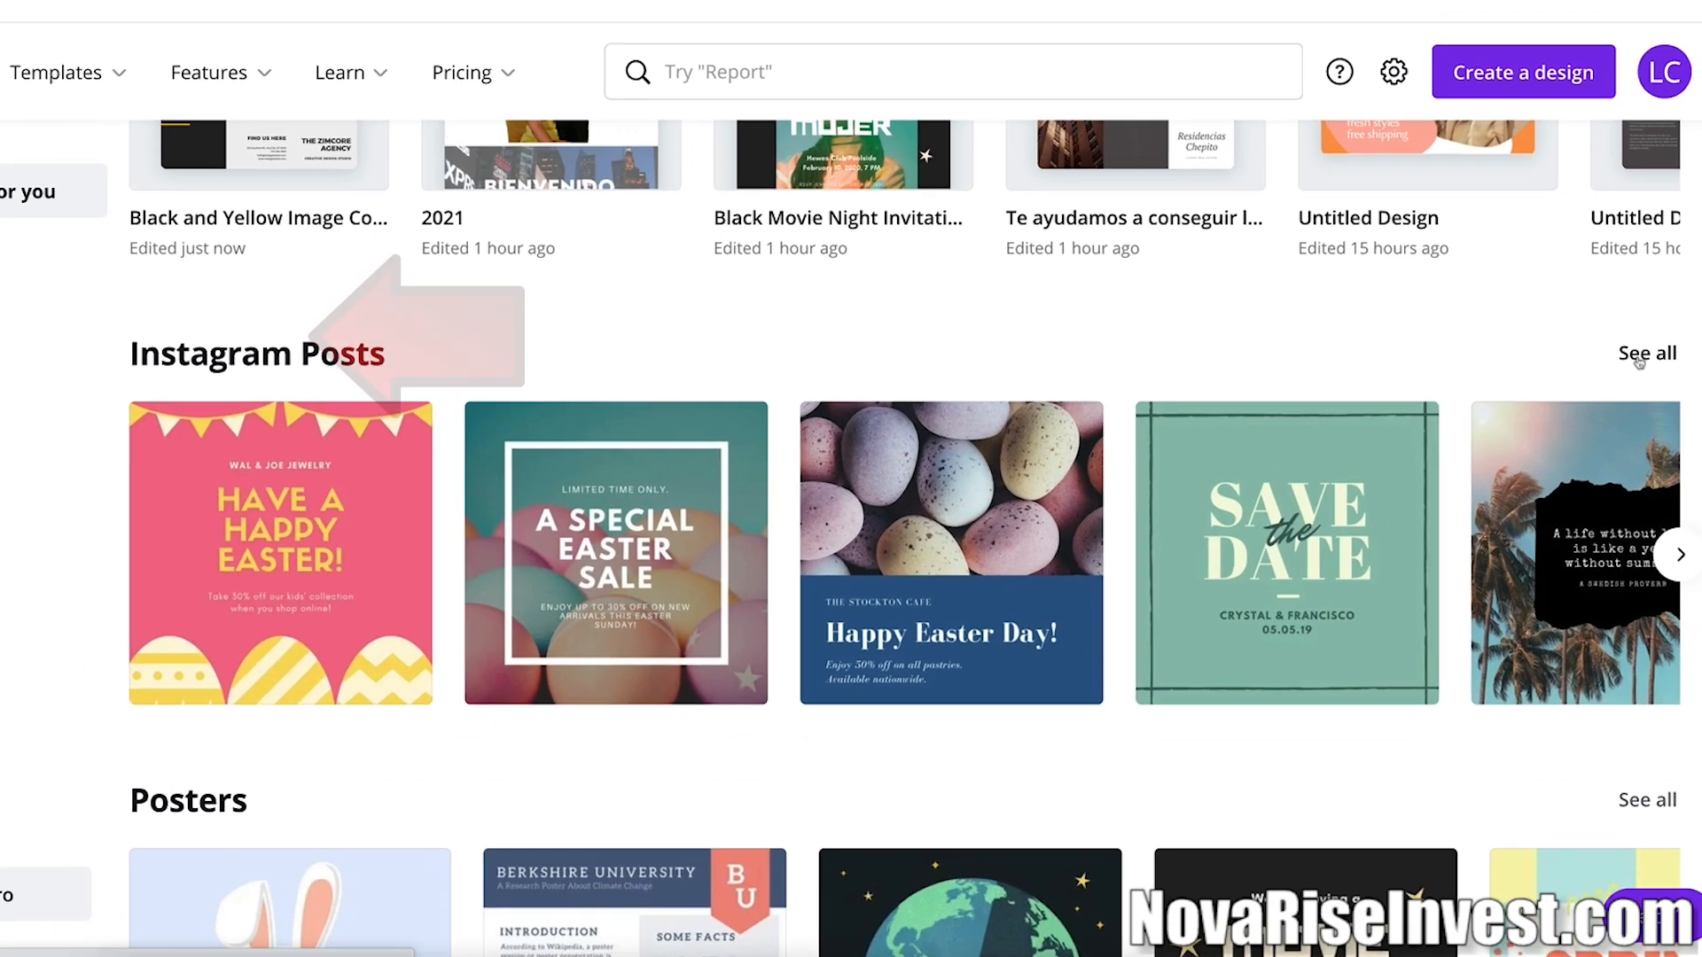
left_click(1651, 350)
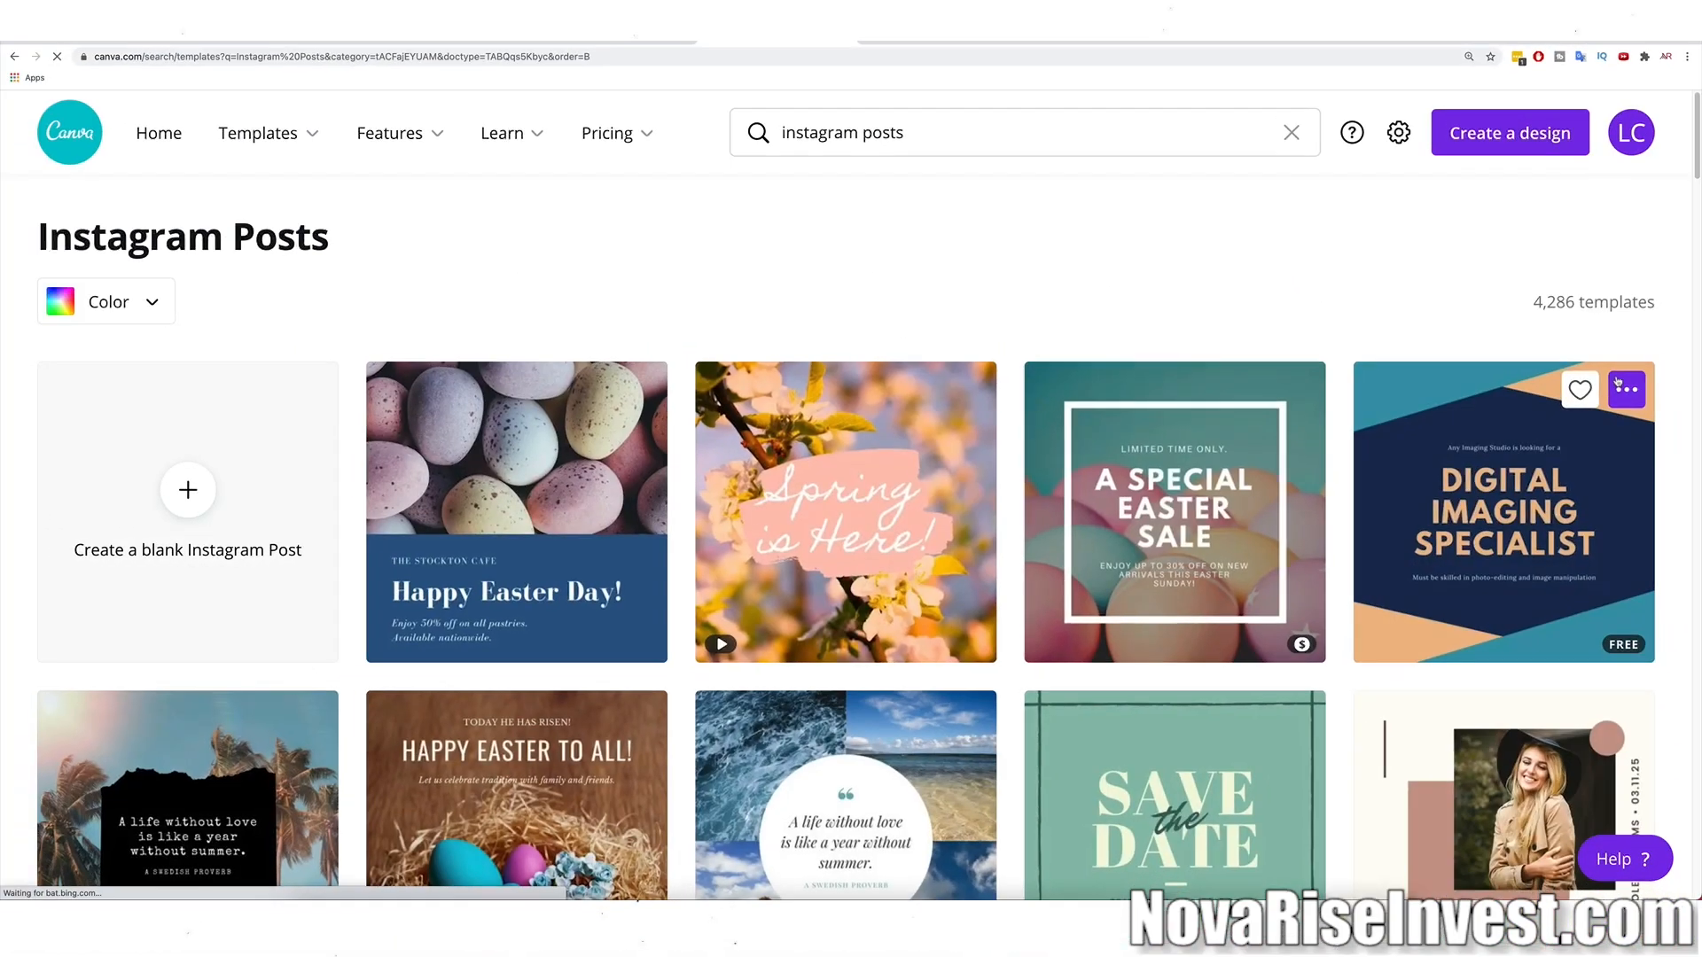
Browse the Instagram post templates and open the salmon Pioneer design with the illustrated portrait for editing.
scroll(1610, 379, "down", 7)
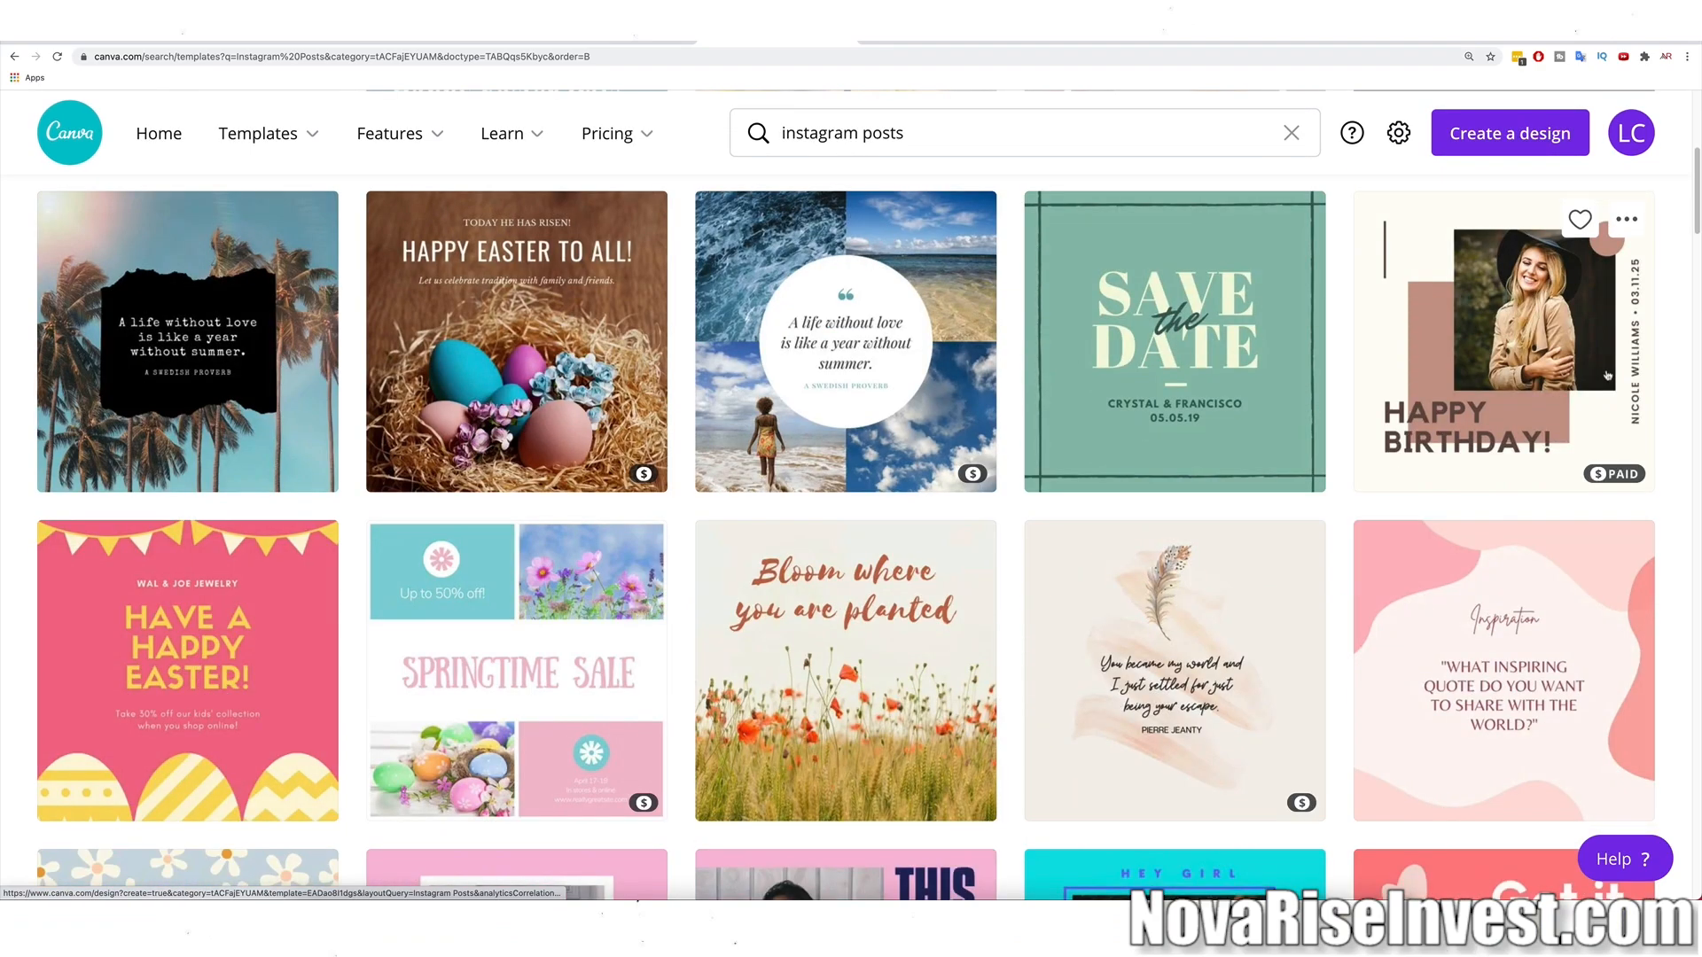
scroll(1608, 376, "down", 5)
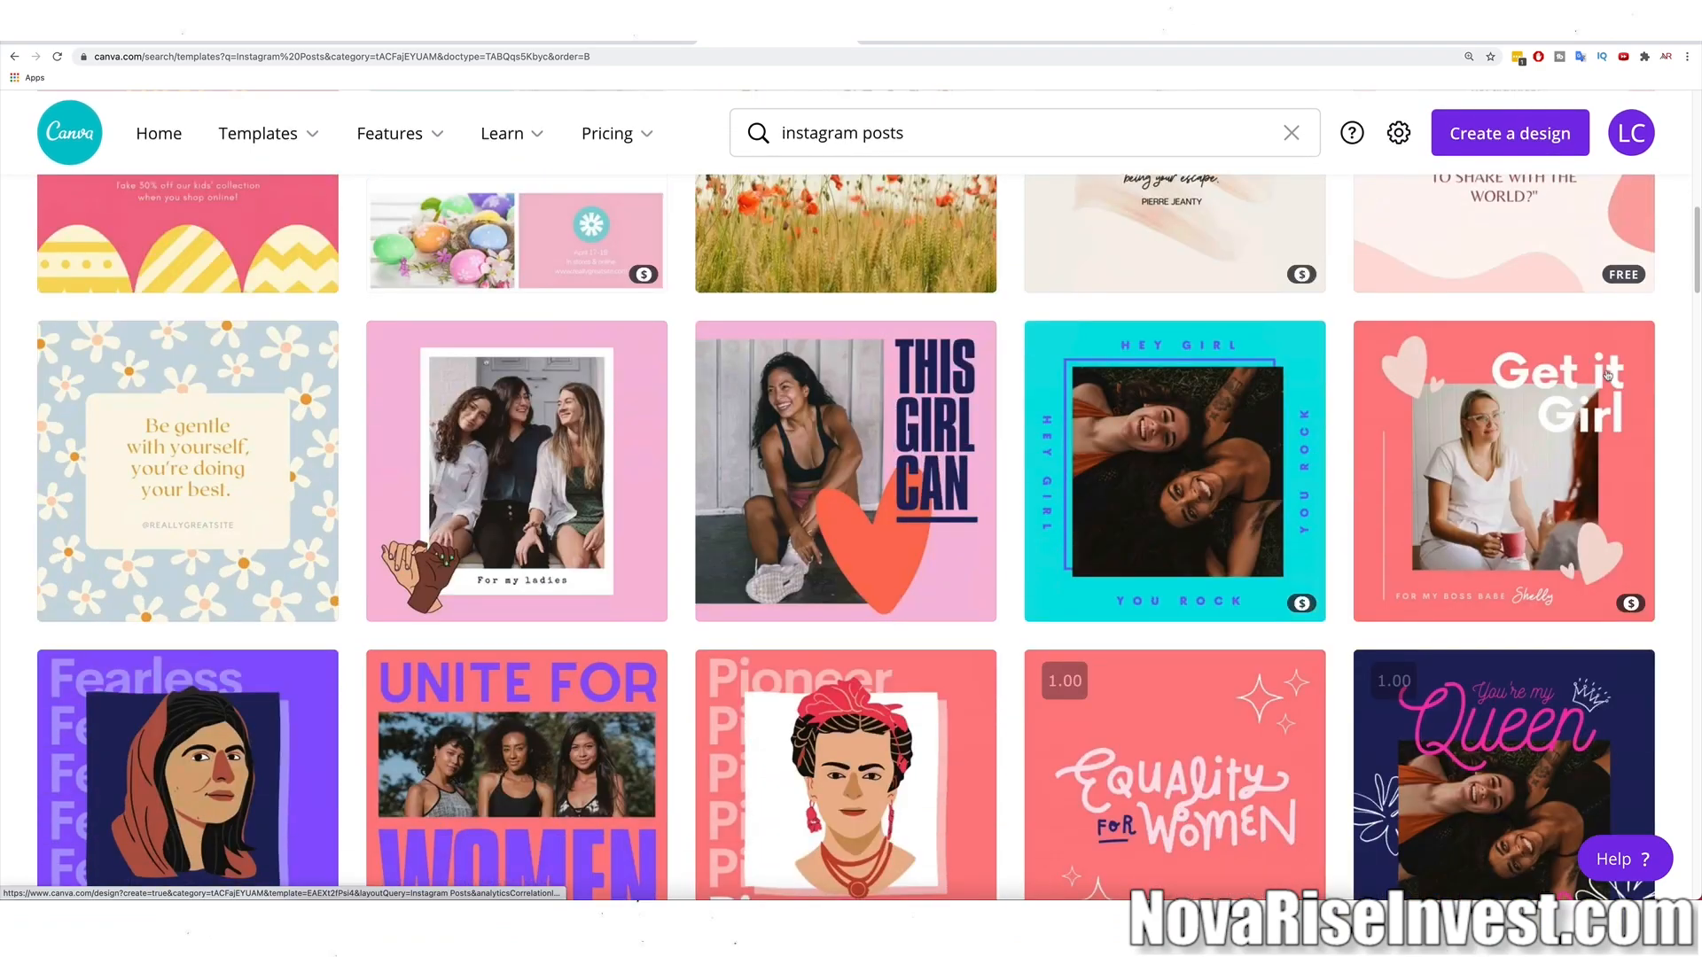
left_click(1607, 376)
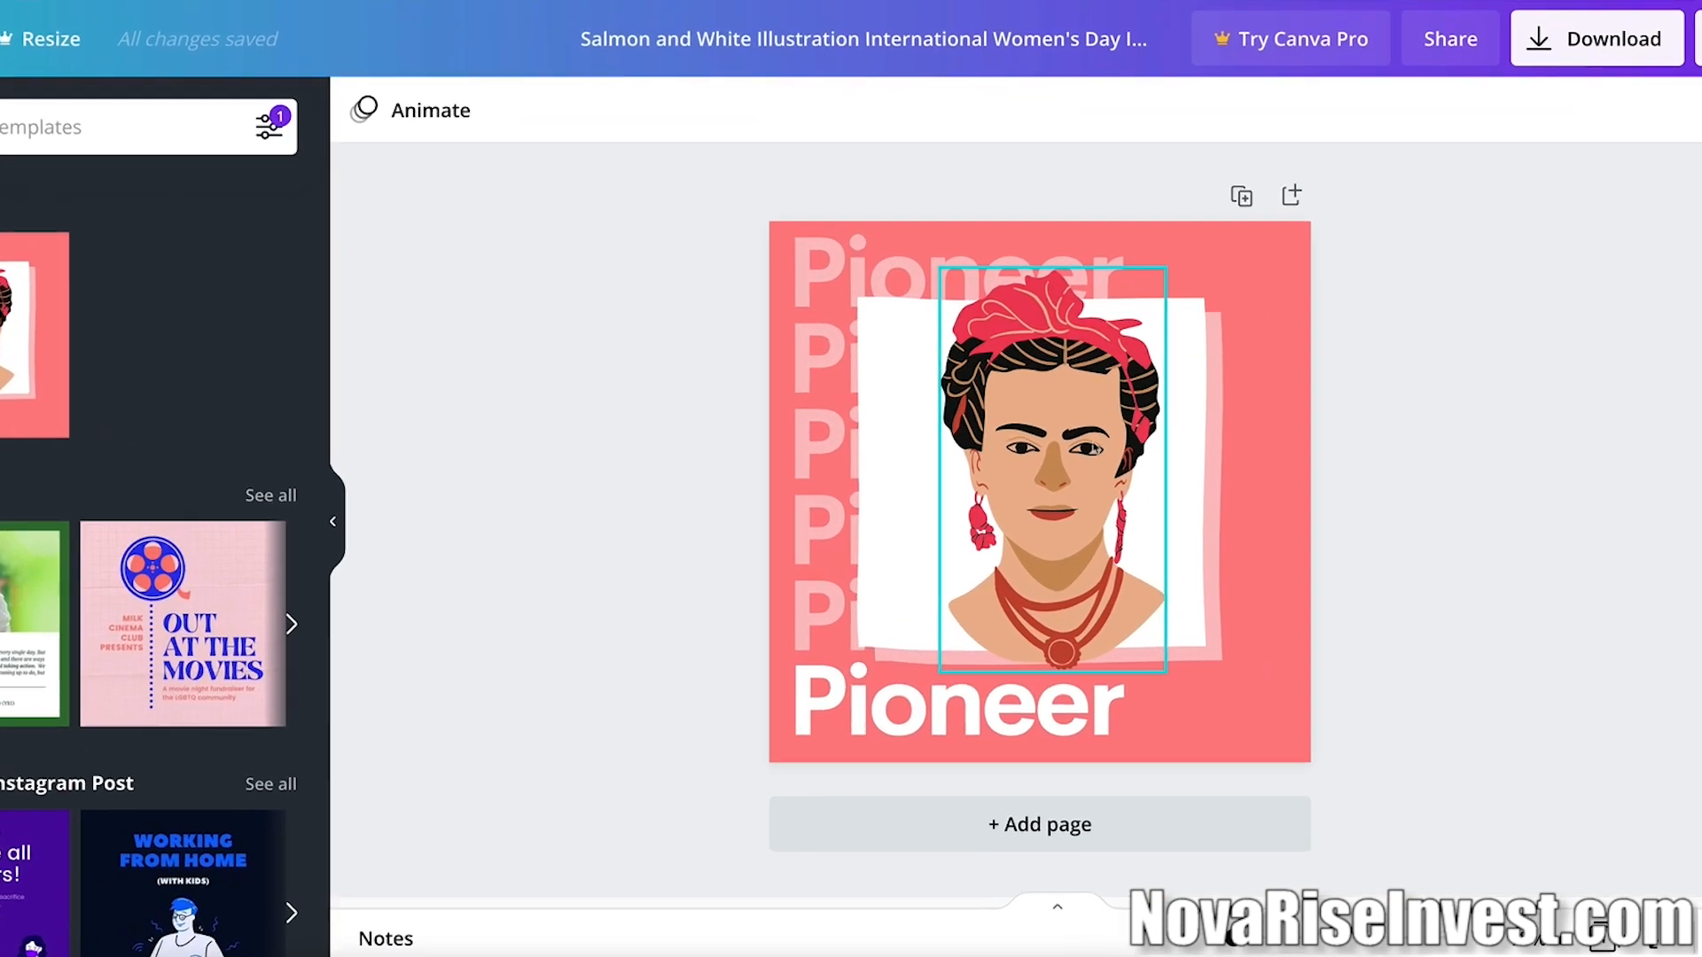
Try the illustrated portrait in different positions on the page and delete it.
left_click_drag(1096, 450, 1249, 537)
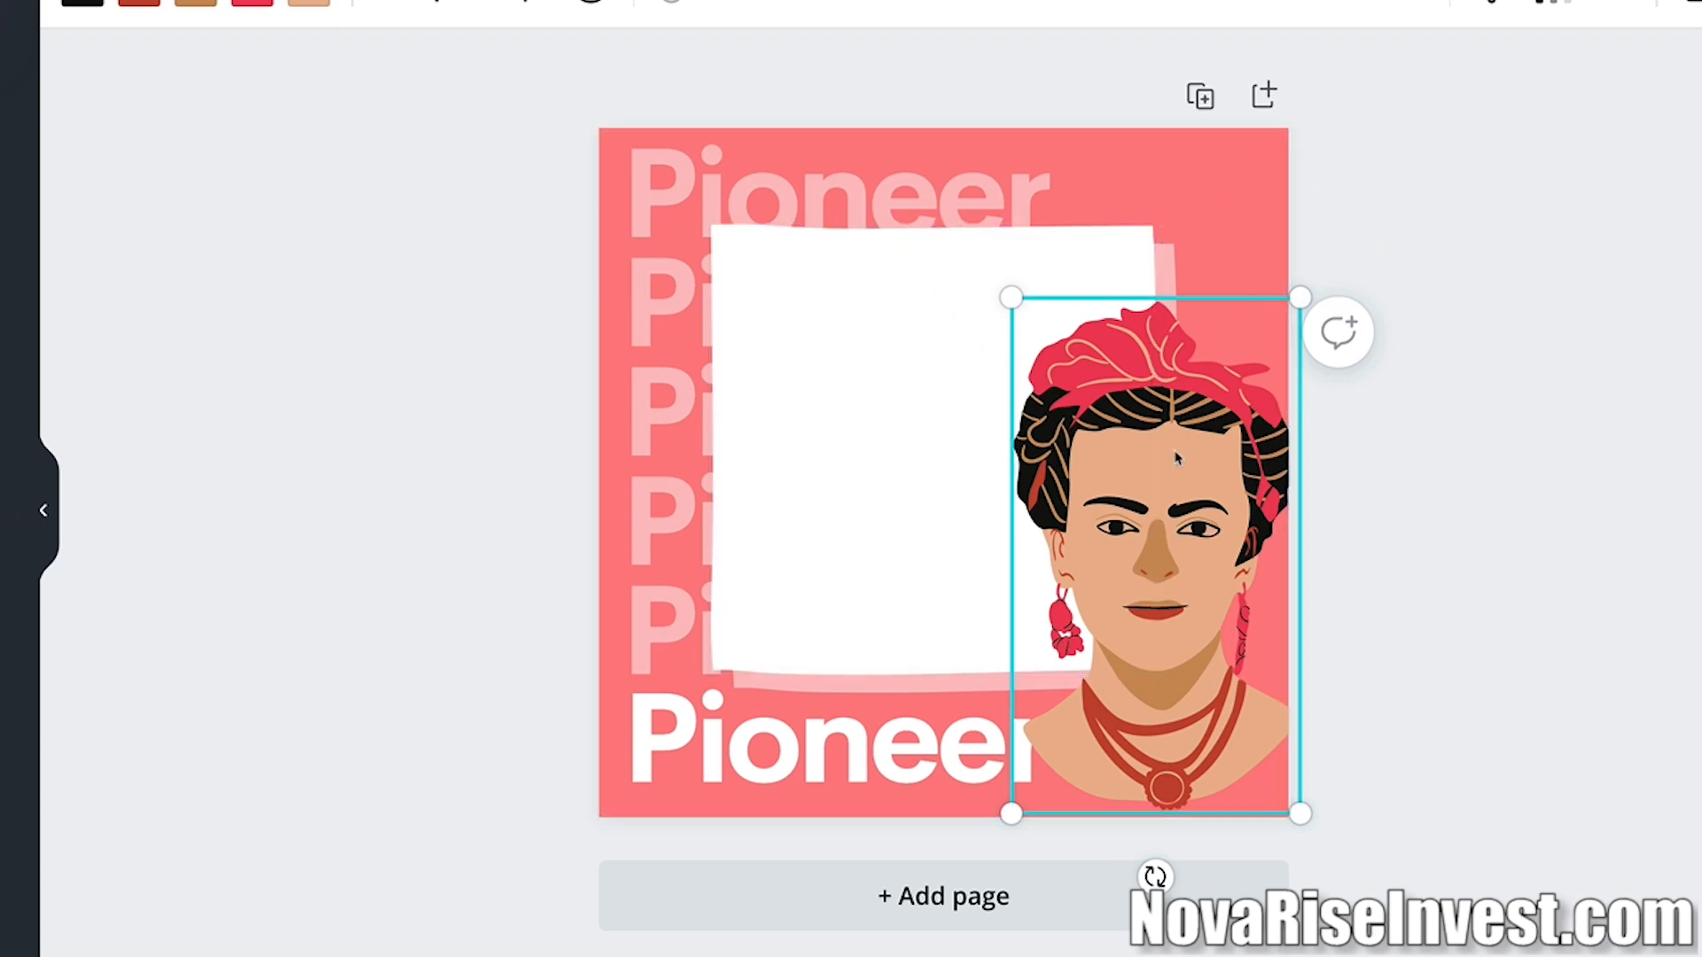
left_click_drag(1169, 448, 1015, 368)
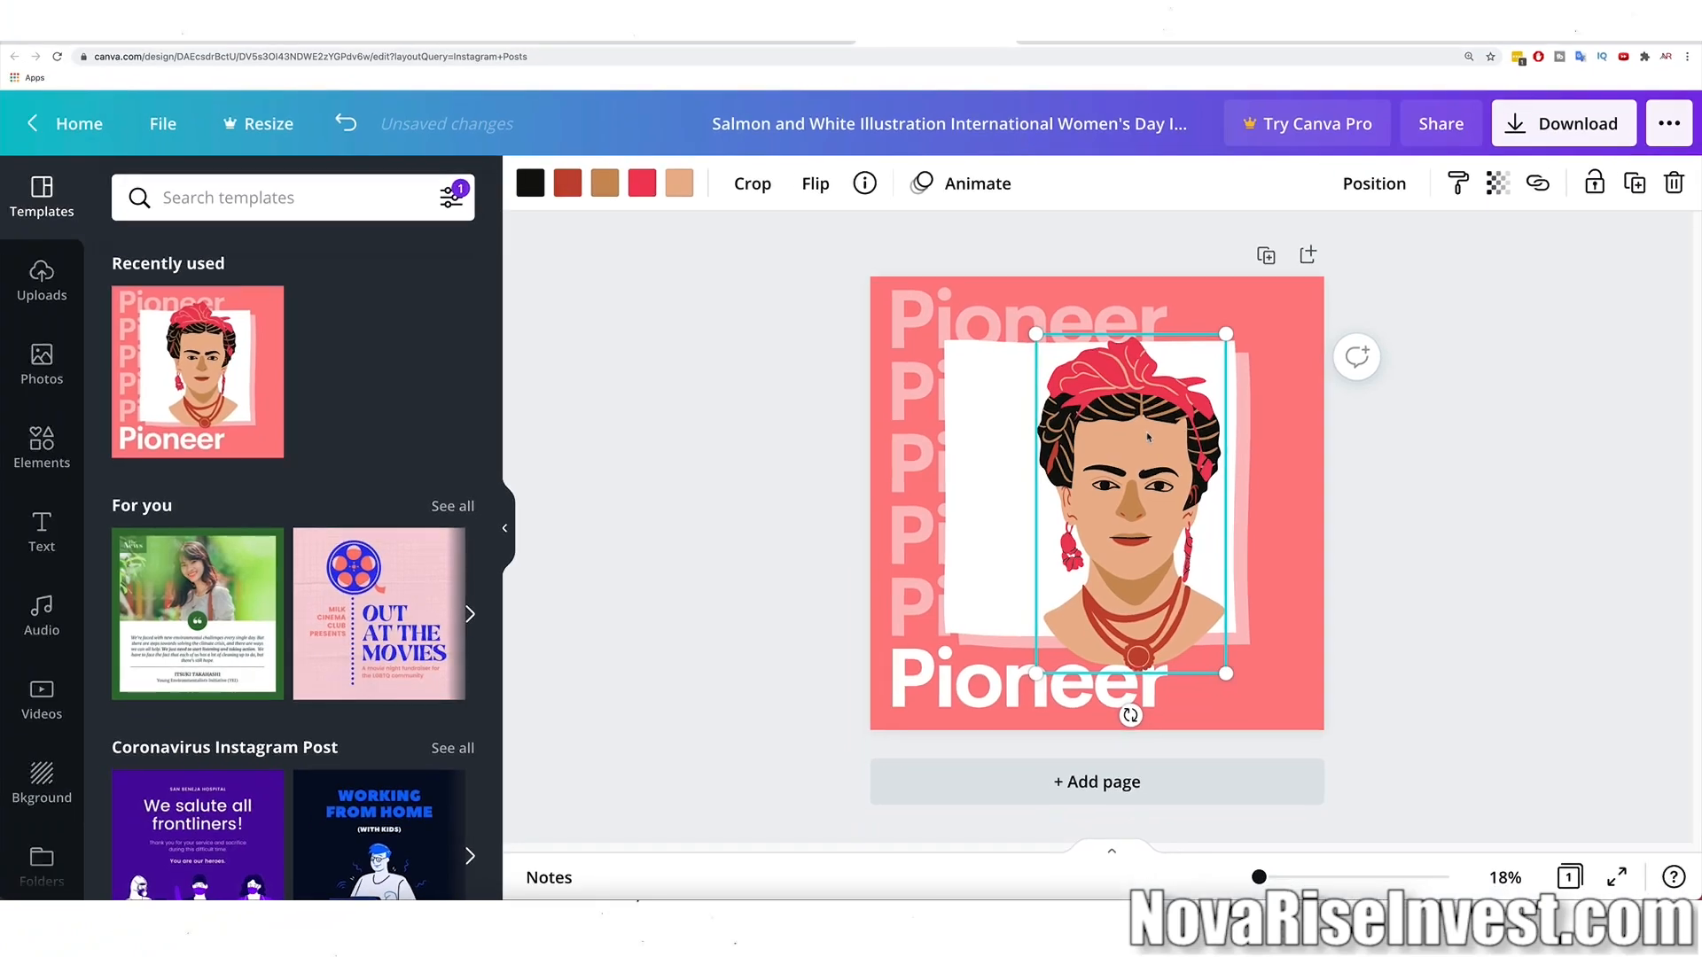
key("Delete")
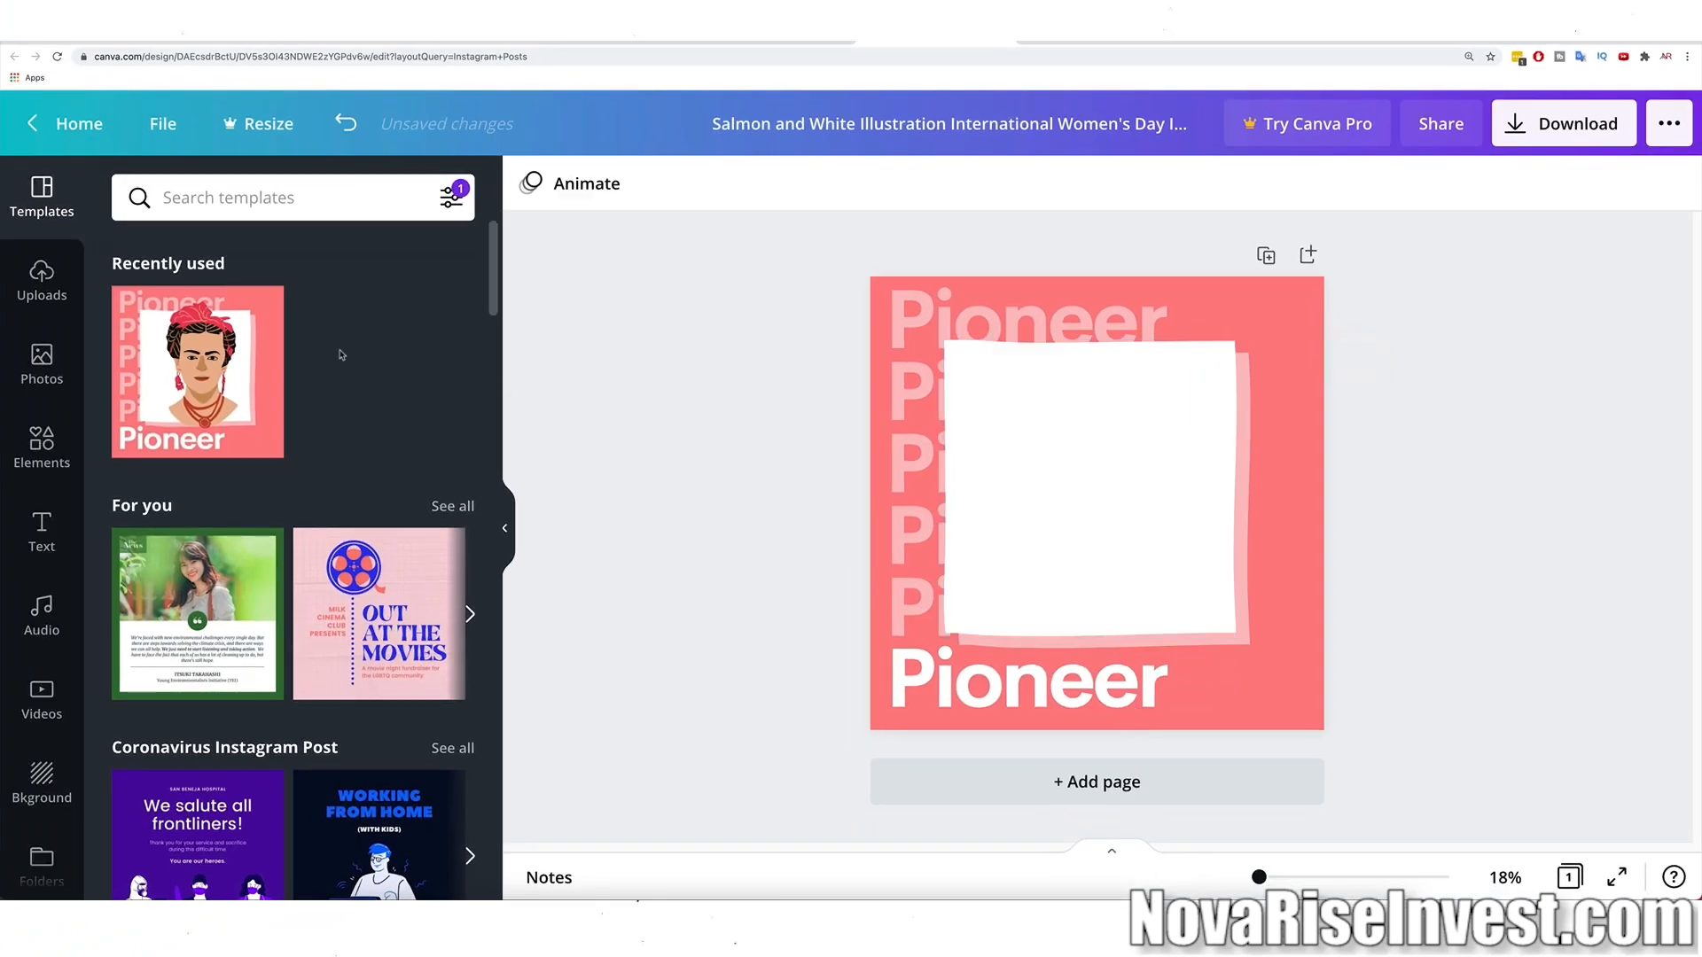
Add the uploaded cutout photo of the woman in a yellow dress seated on a chair to the design.
left_click(42, 282)
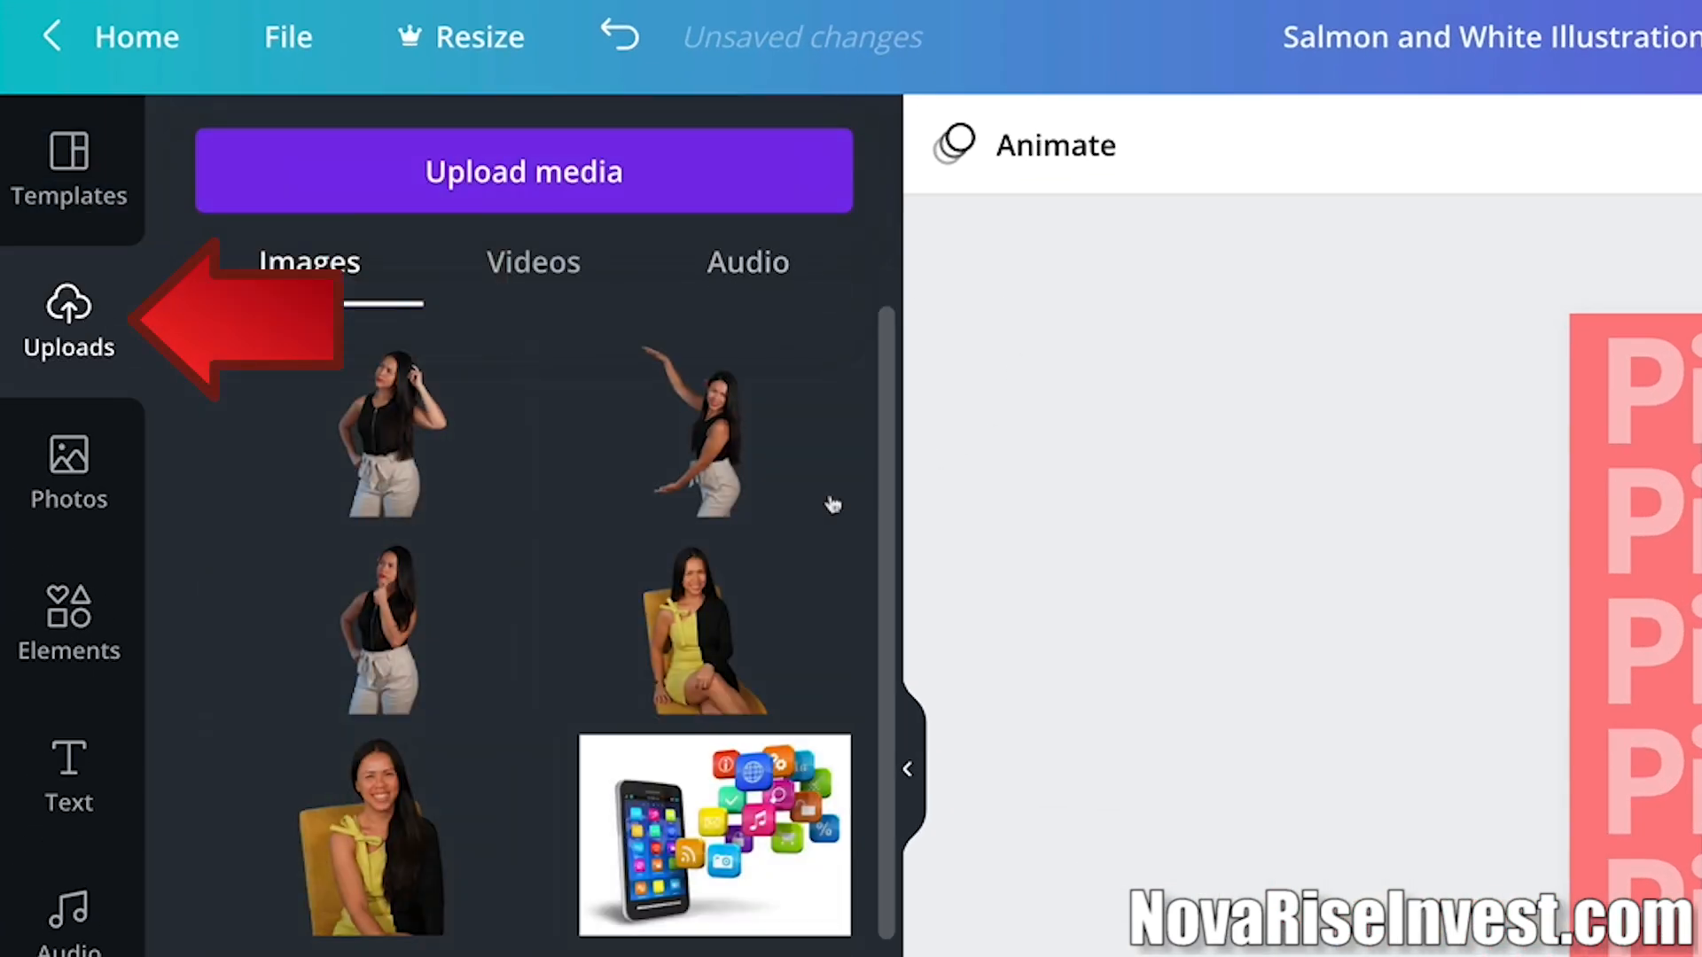
scroll(833, 505, "down", 1)
left_click(399, 709)
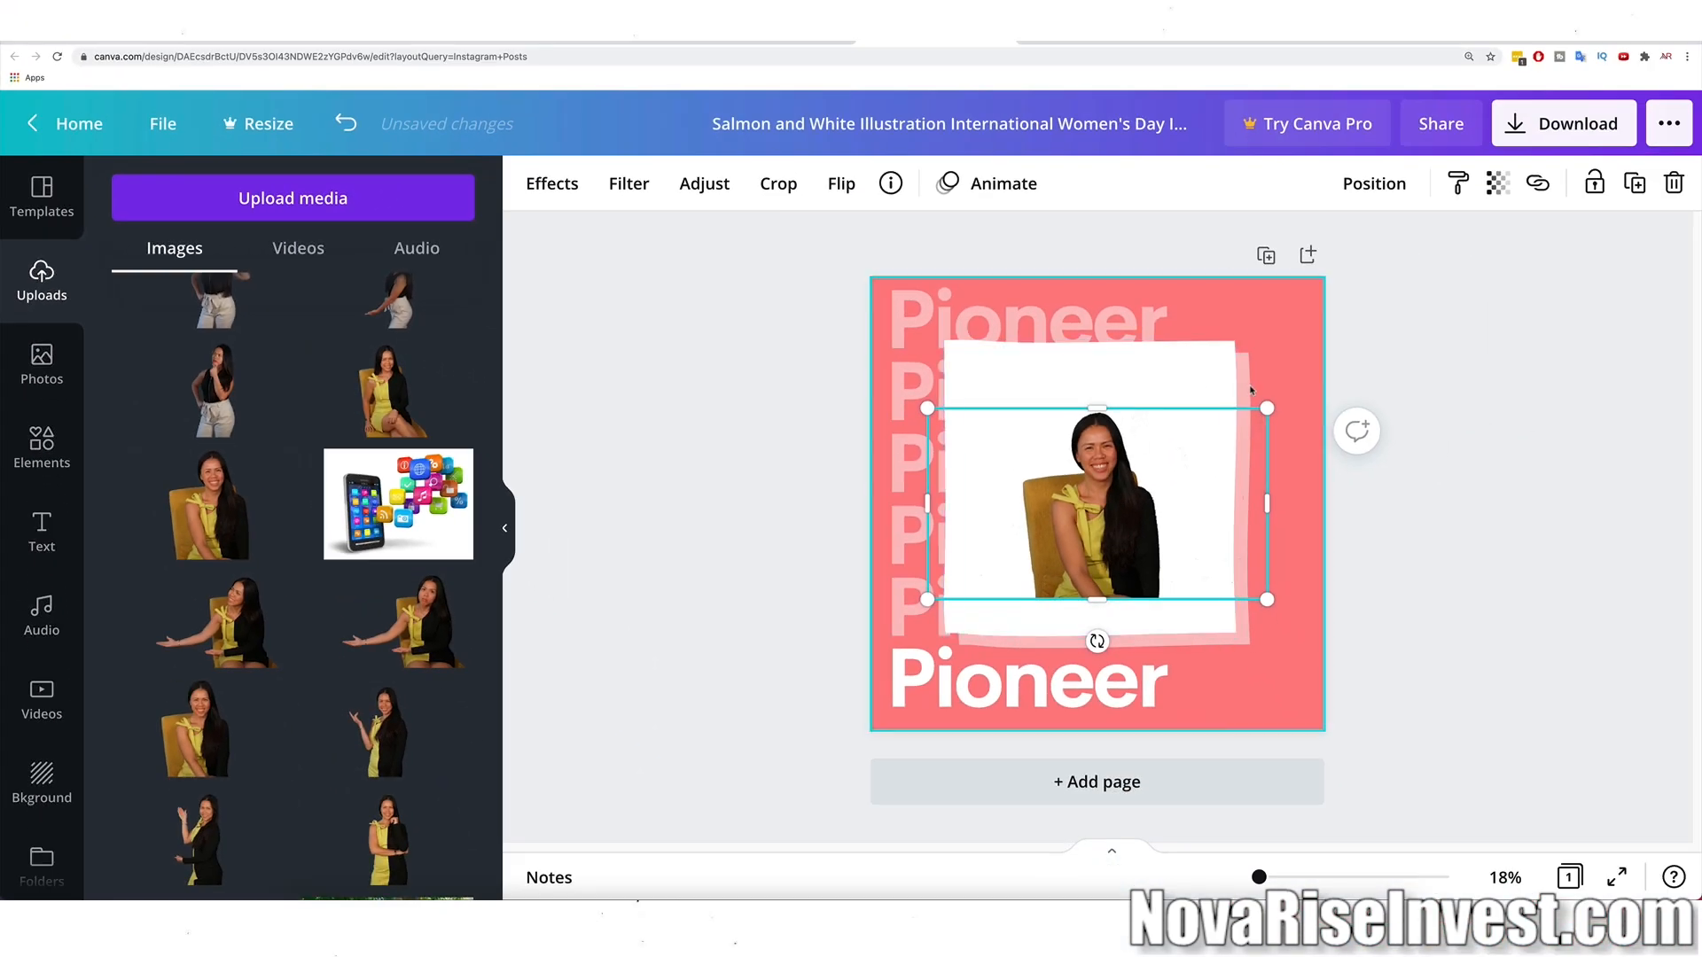
Move the pale pink paper shape to the lower right corner of the page and remove the white paper shape.
left_click(1248, 390)
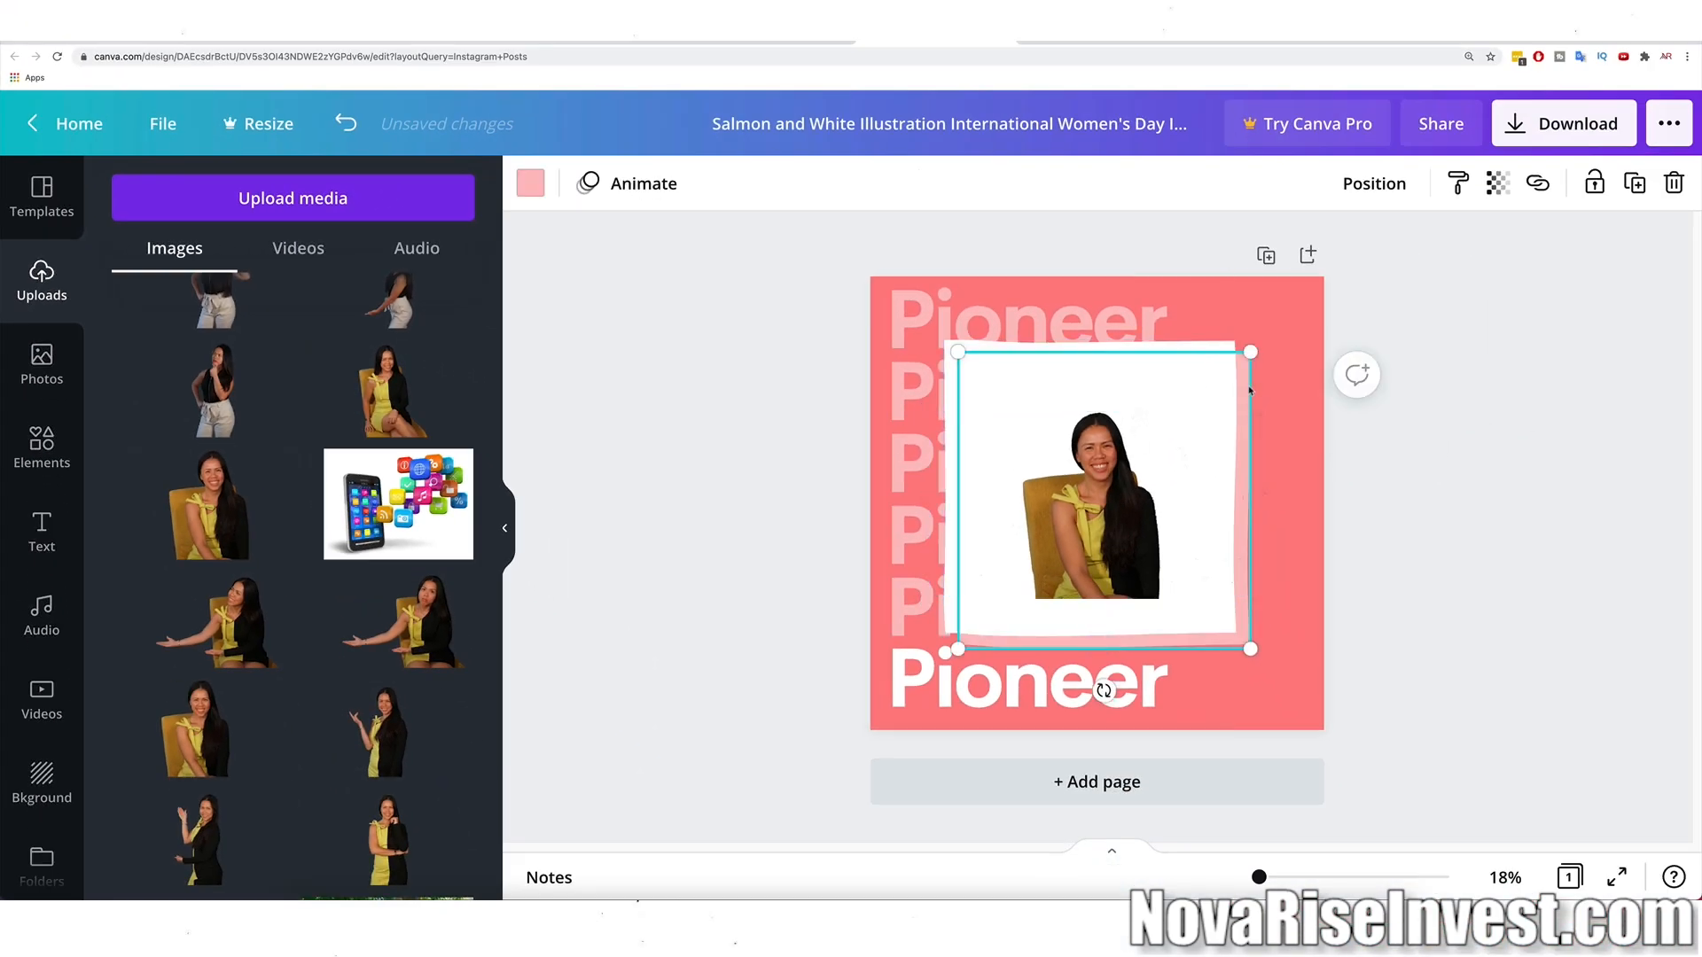
left_click_drag(1250, 390, 1324, 469)
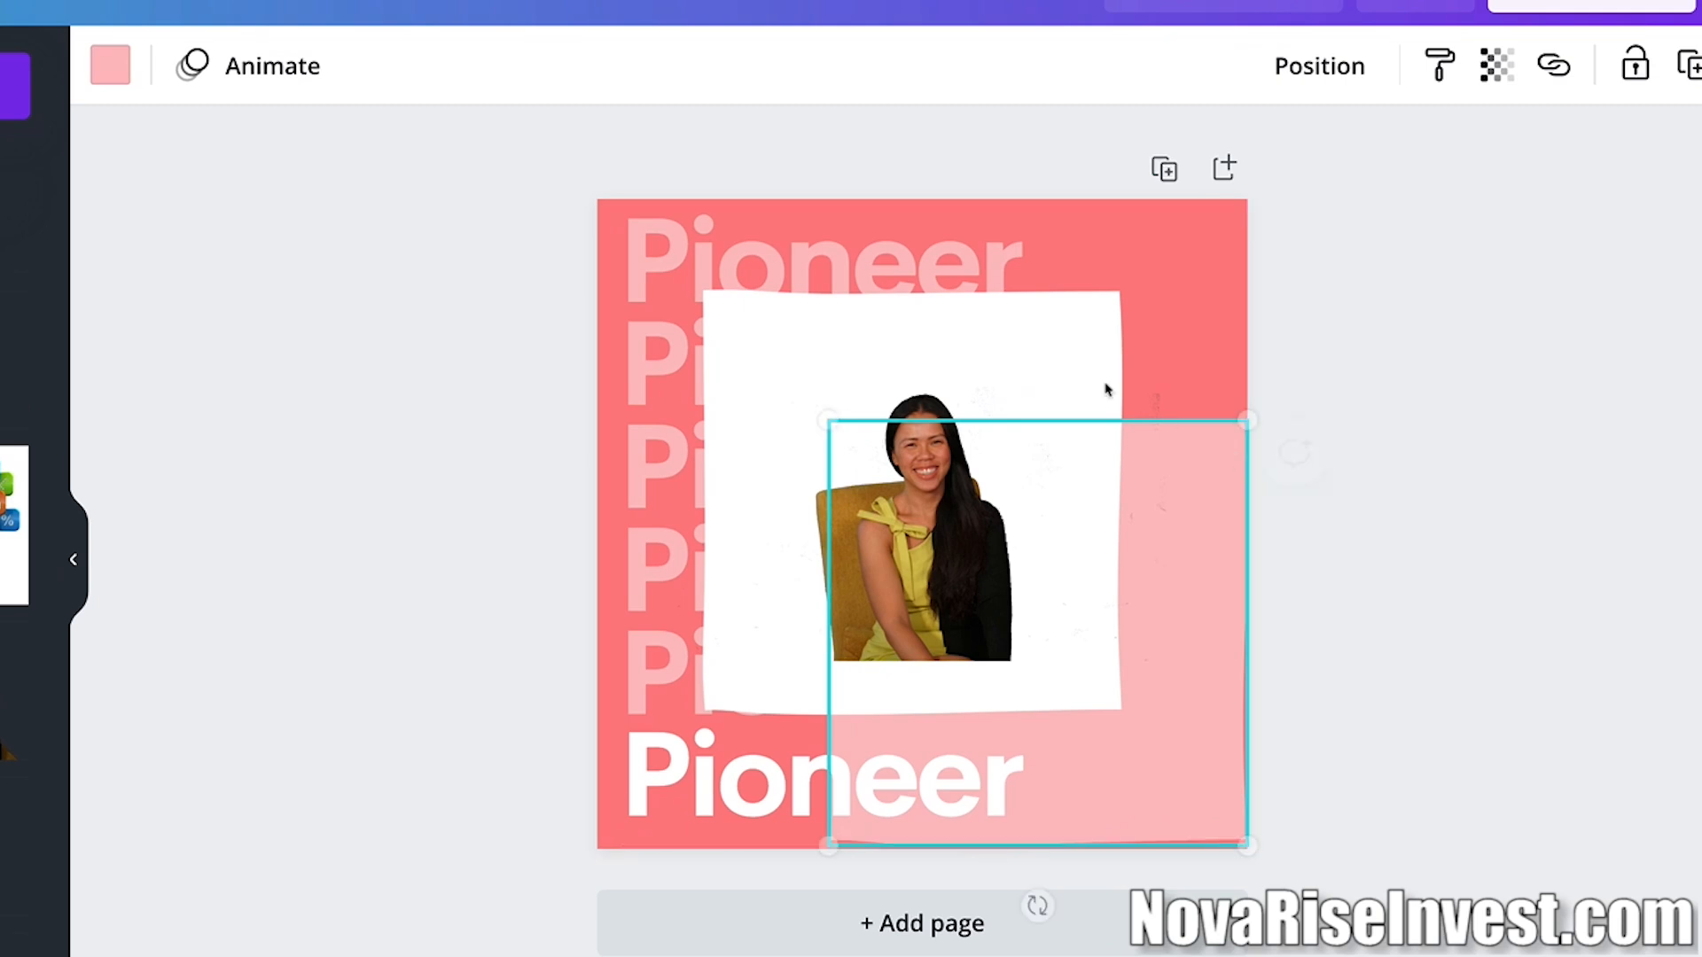
left_click_drag(1106, 390, 1151, 443)
Enlarge the woman's photo over the pale pink shape, try it at the back, and bring it to the front above the white Pioneer text.
left_click_drag(945, 517, 1046, 616)
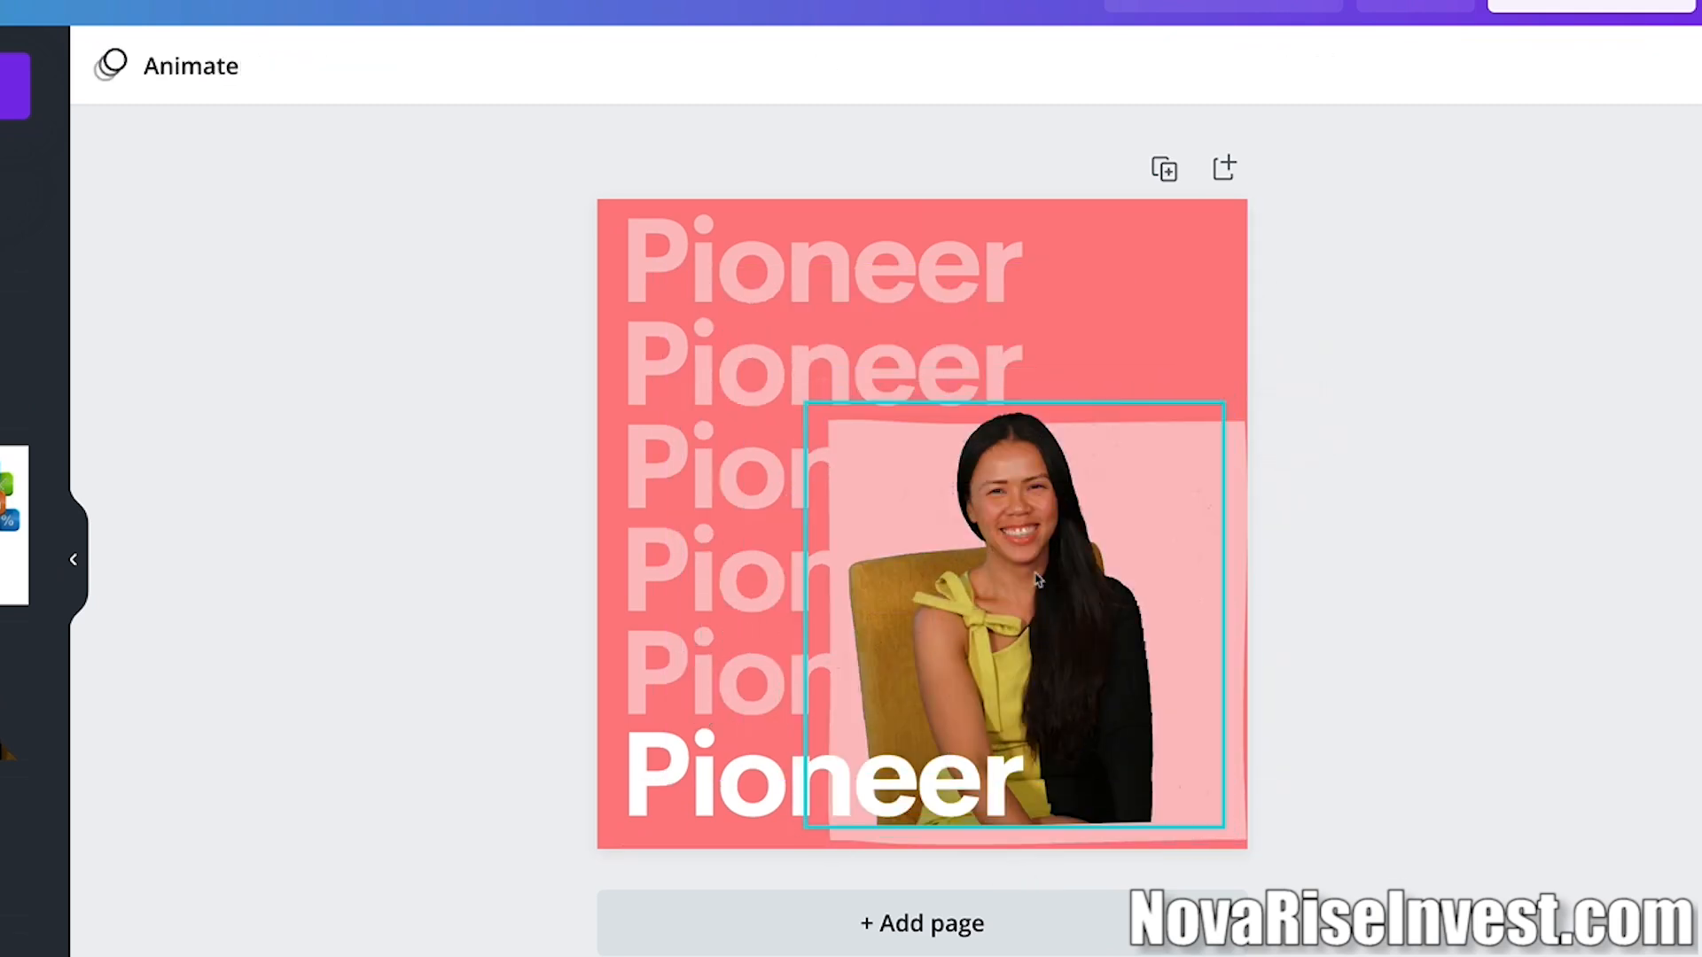
left_click(1122, 510)
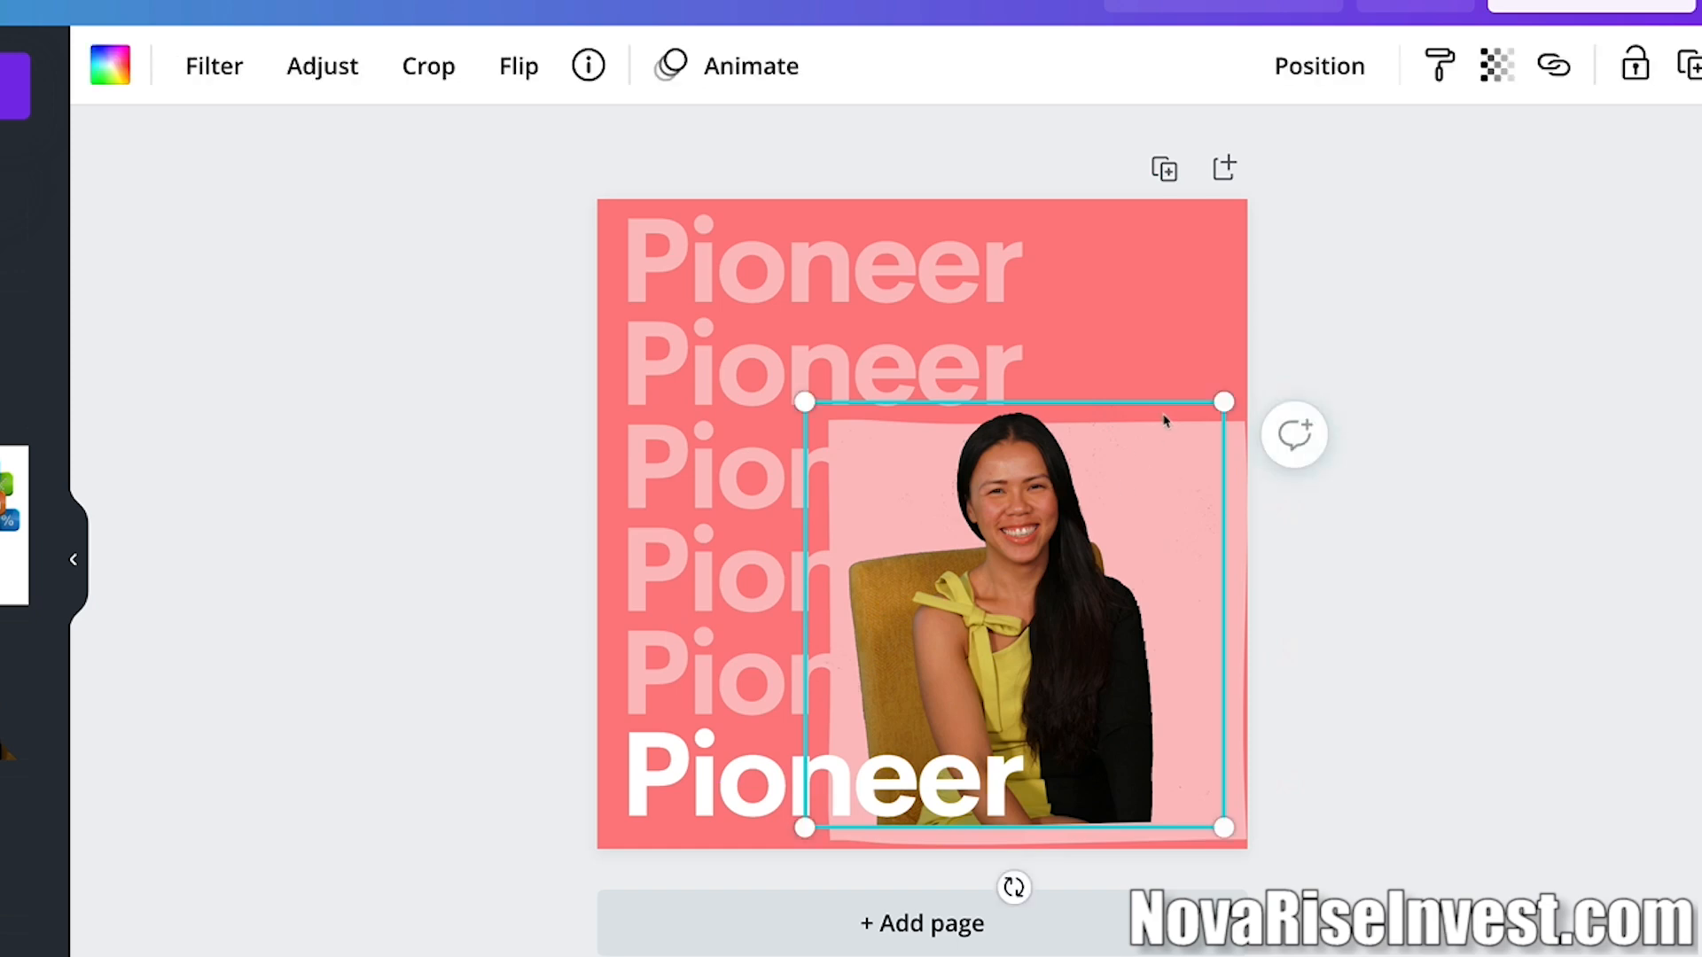
left_click(1323, 80)
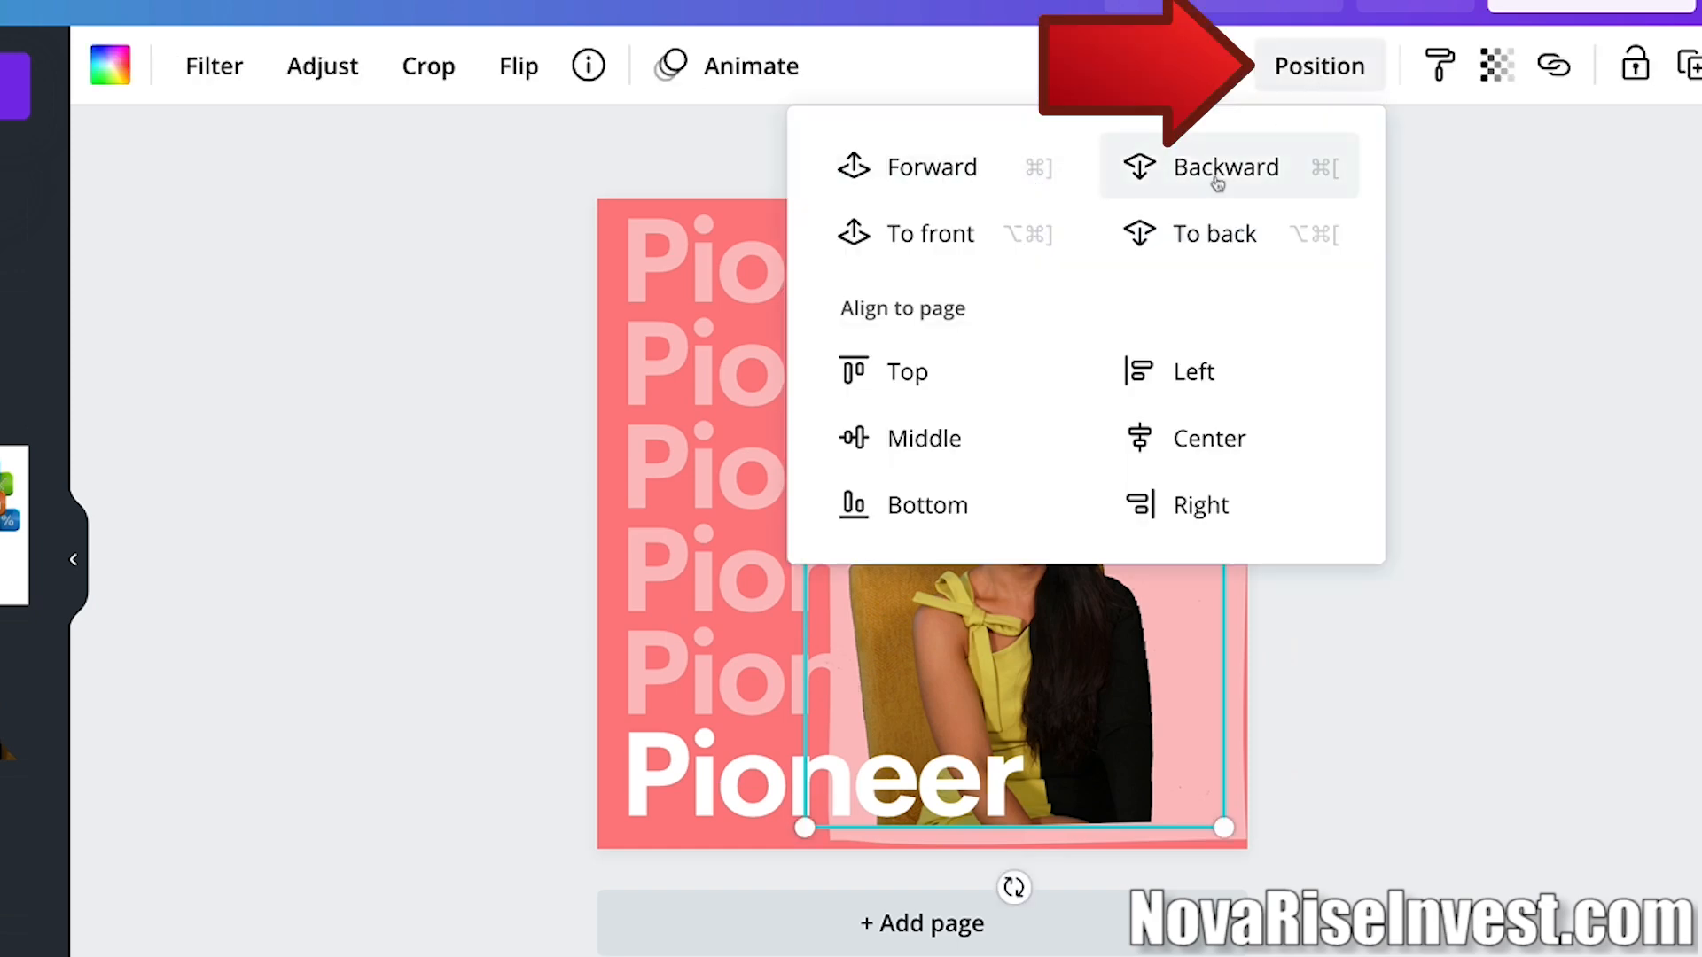
left_click(1206, 233)
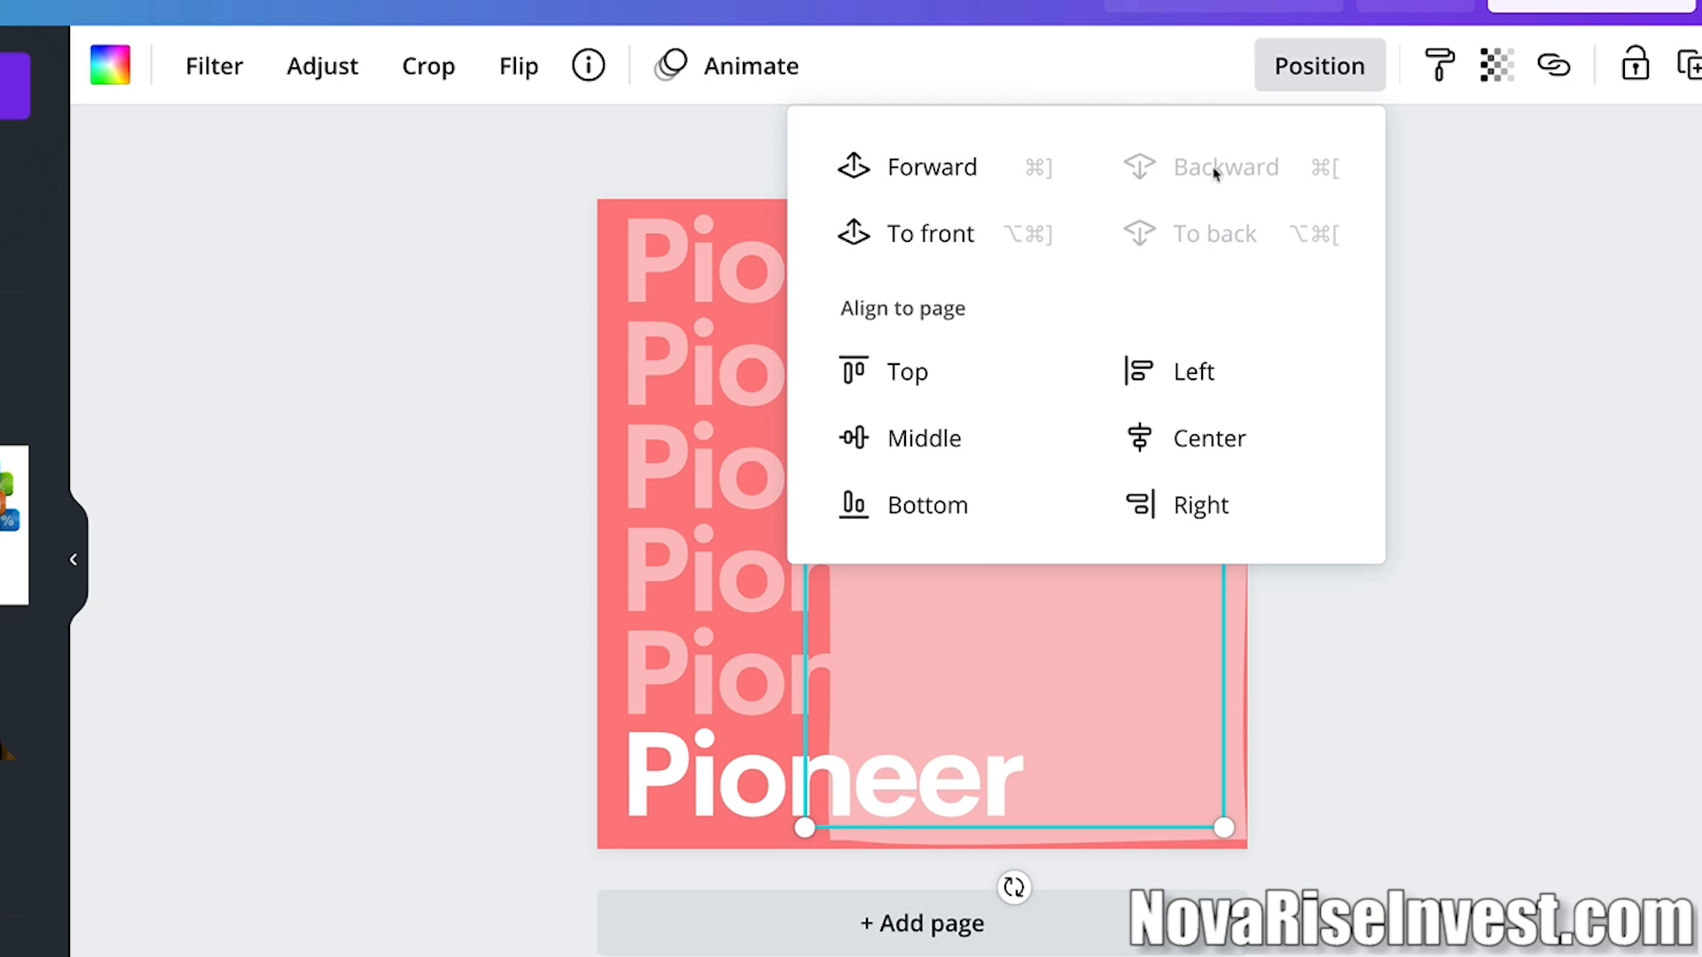
left_click(885, 176)
left_click(901, 244)
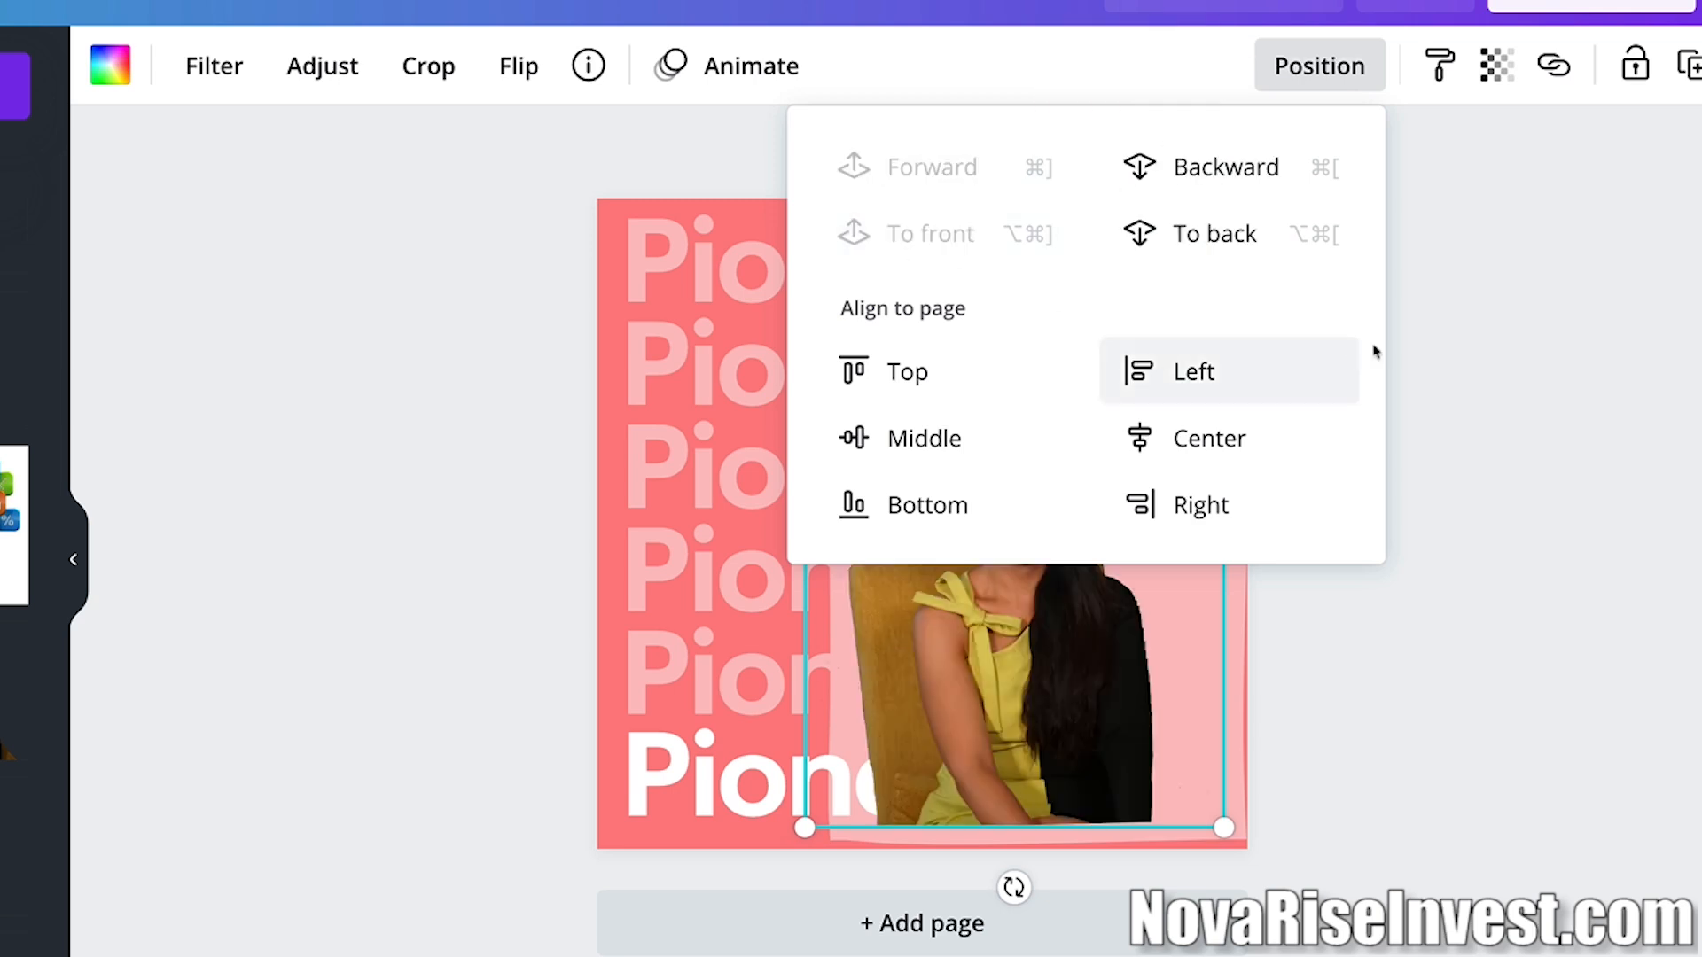
left_click(1536, 520)
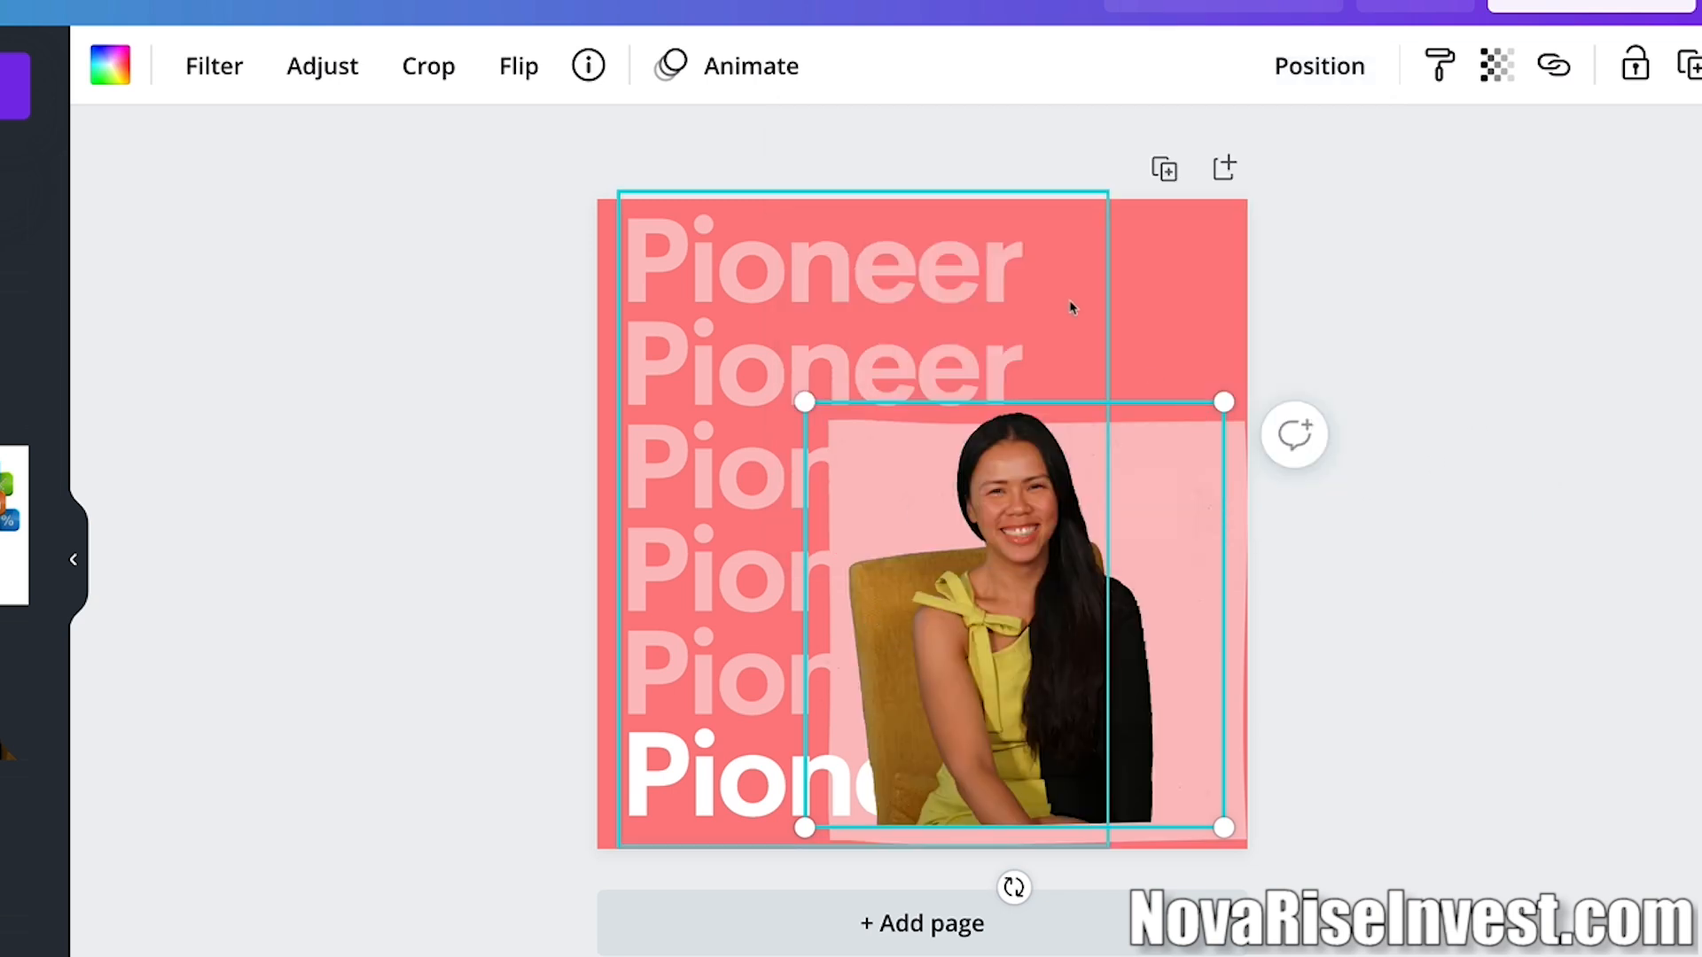
Recolor the five pale pink Pioneer text lines dark red.
left_click(958, 332)
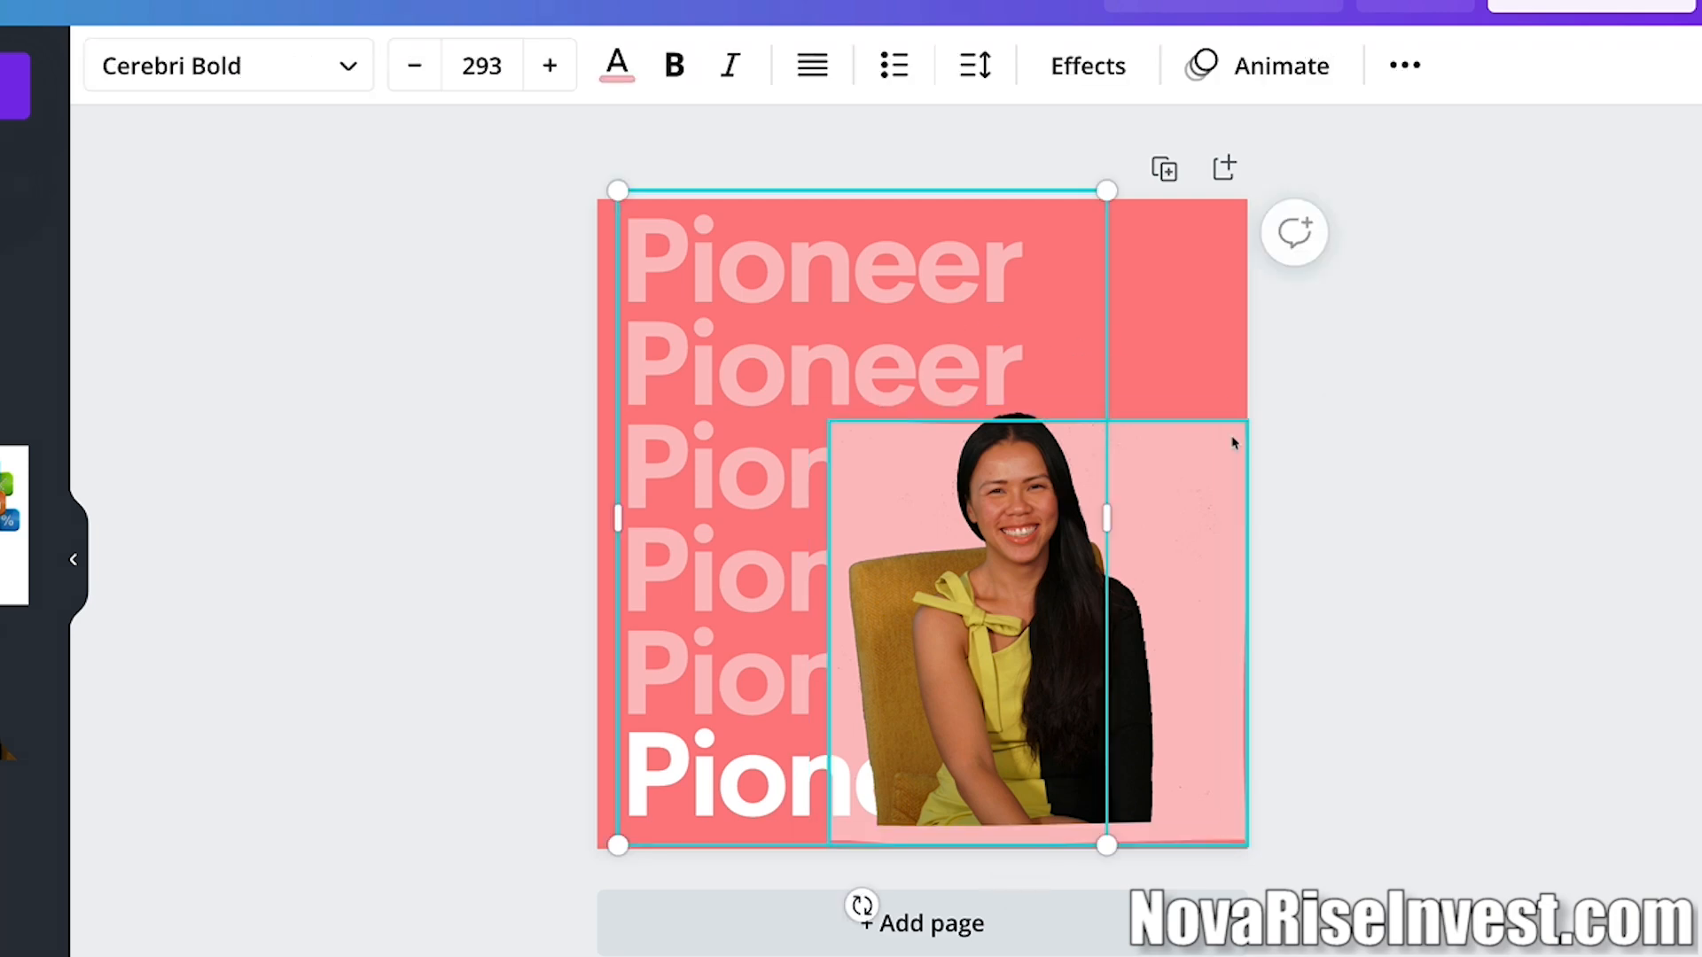
double_click(908, 314)
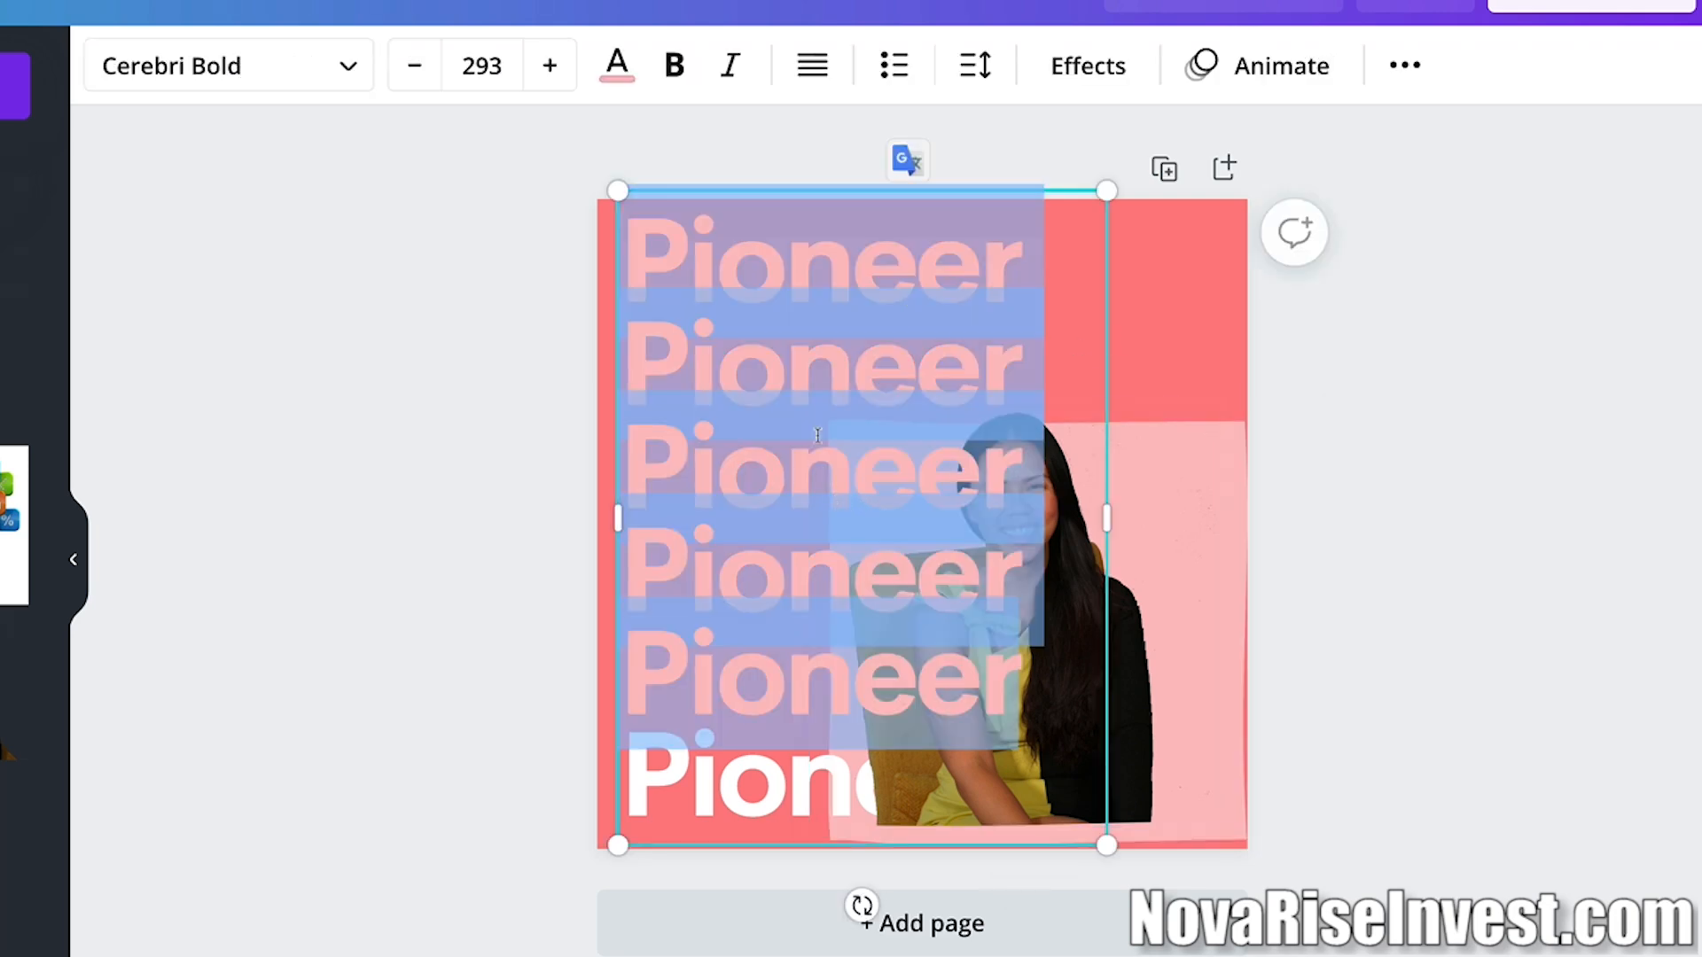
left_click(617, 64)
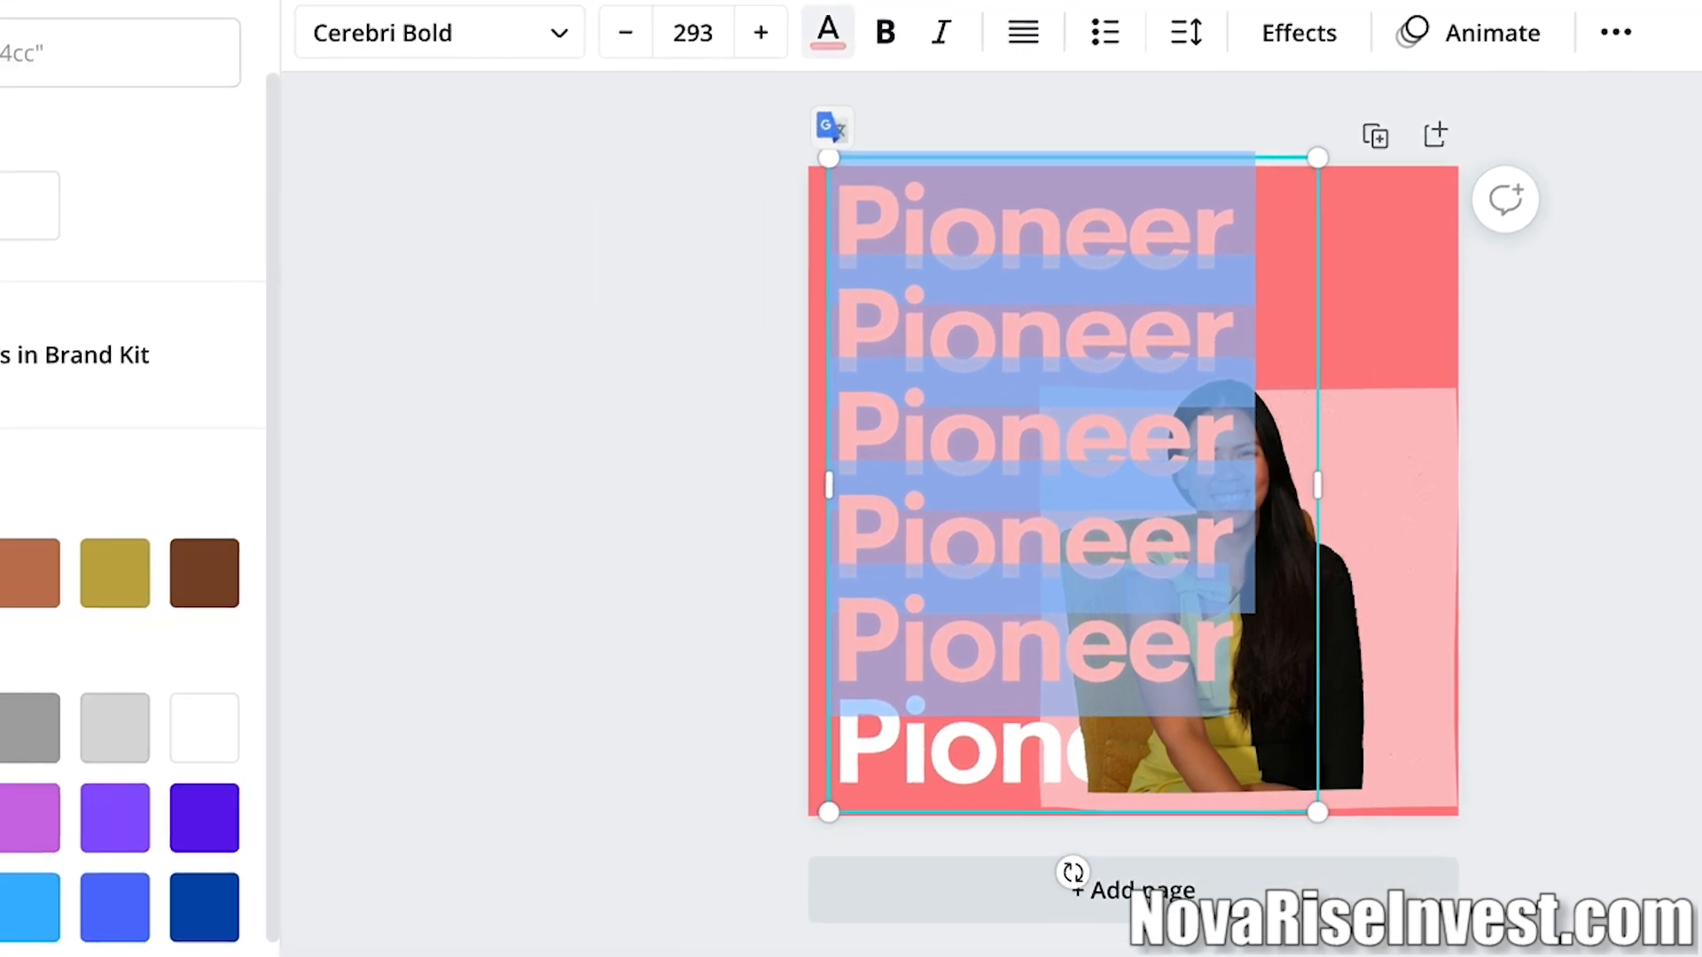
left_click(76, 156)
left_click_drag(265, 221, 623, 273)
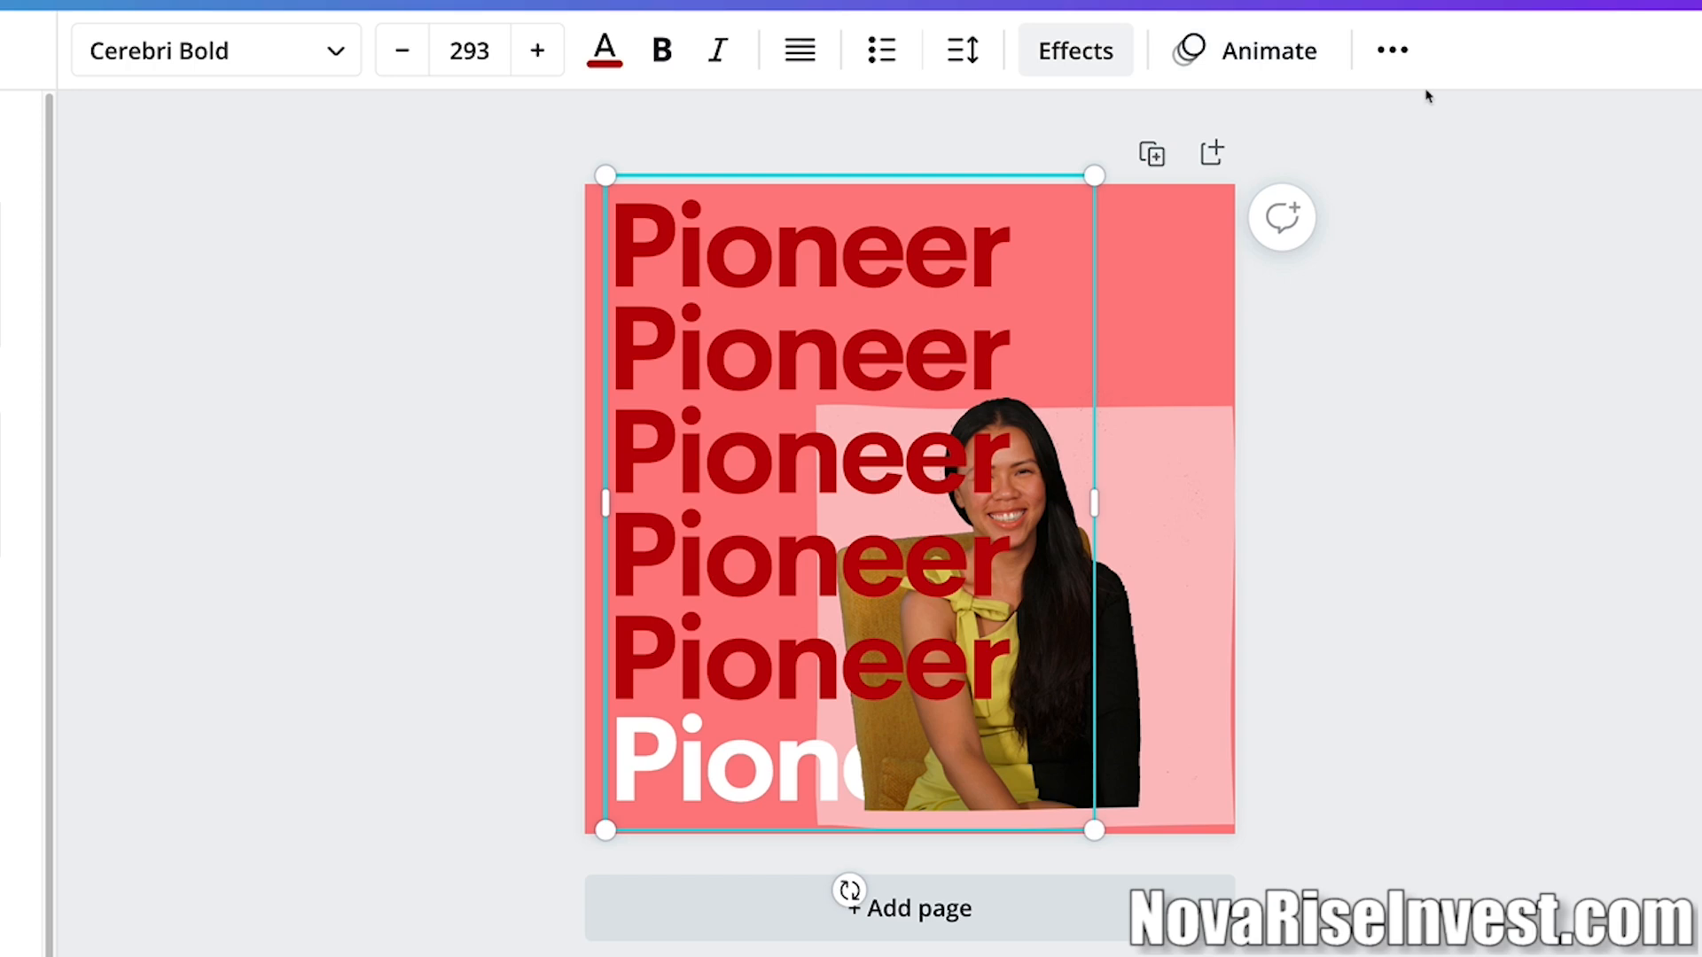
Bring the dark red Pioneer text block to the front of the layer order.
left_click(1391, 50)
left_click(1016, 133)
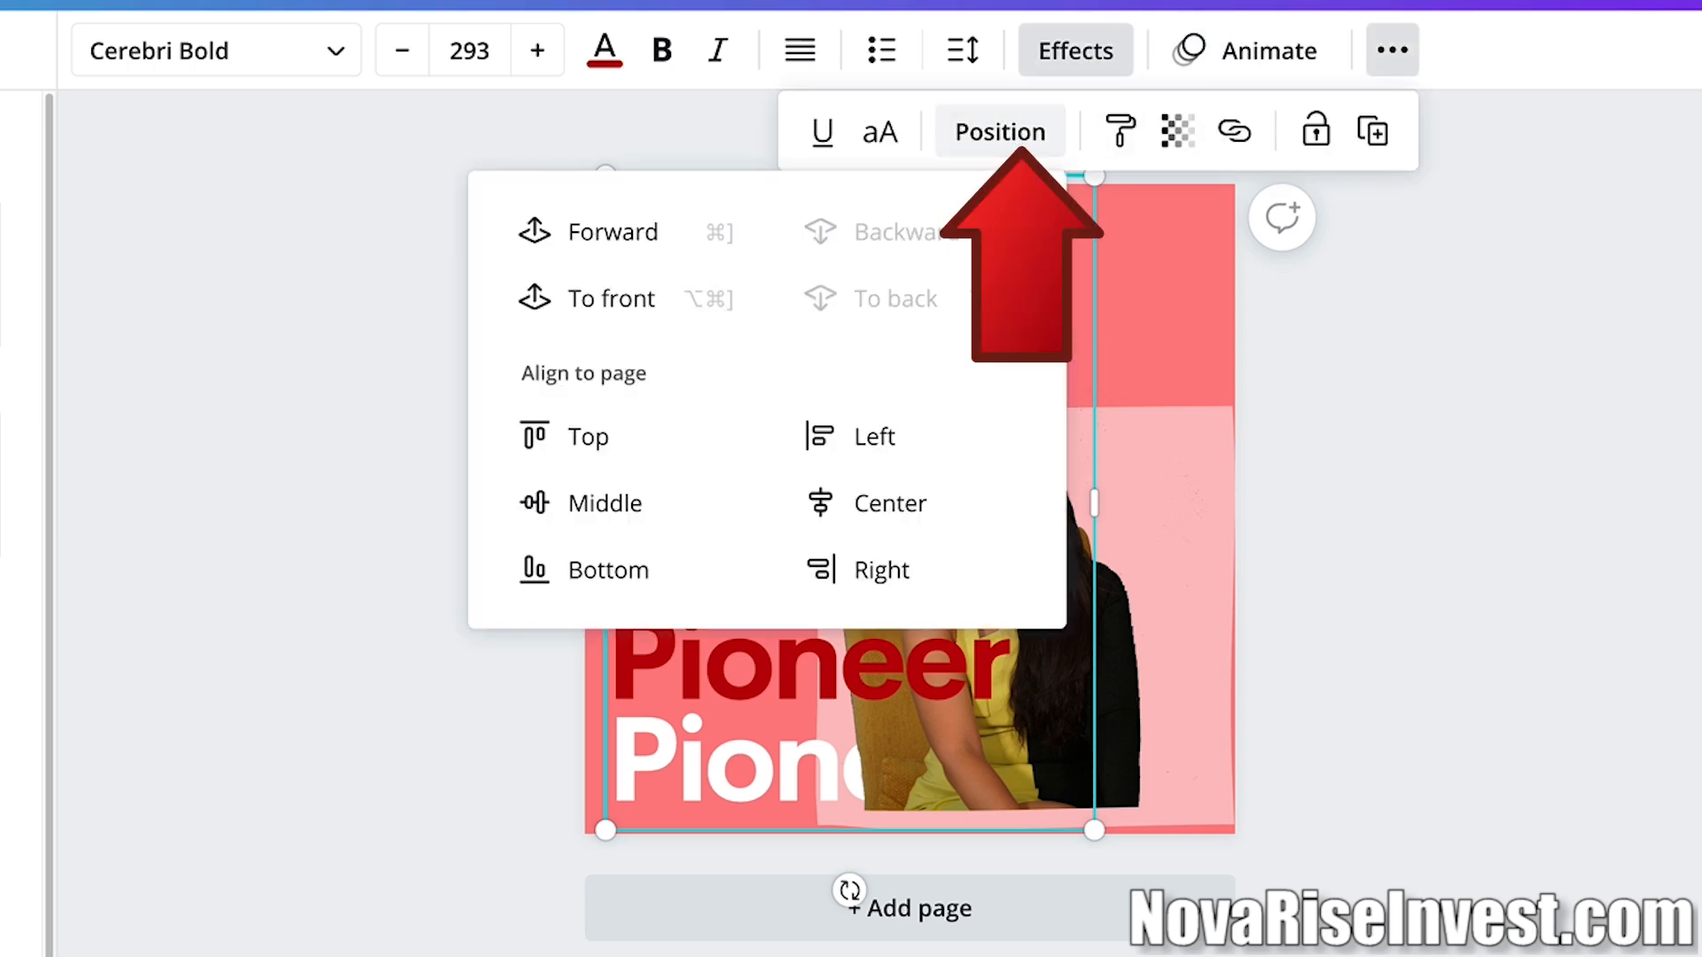
left_click(621, 295)
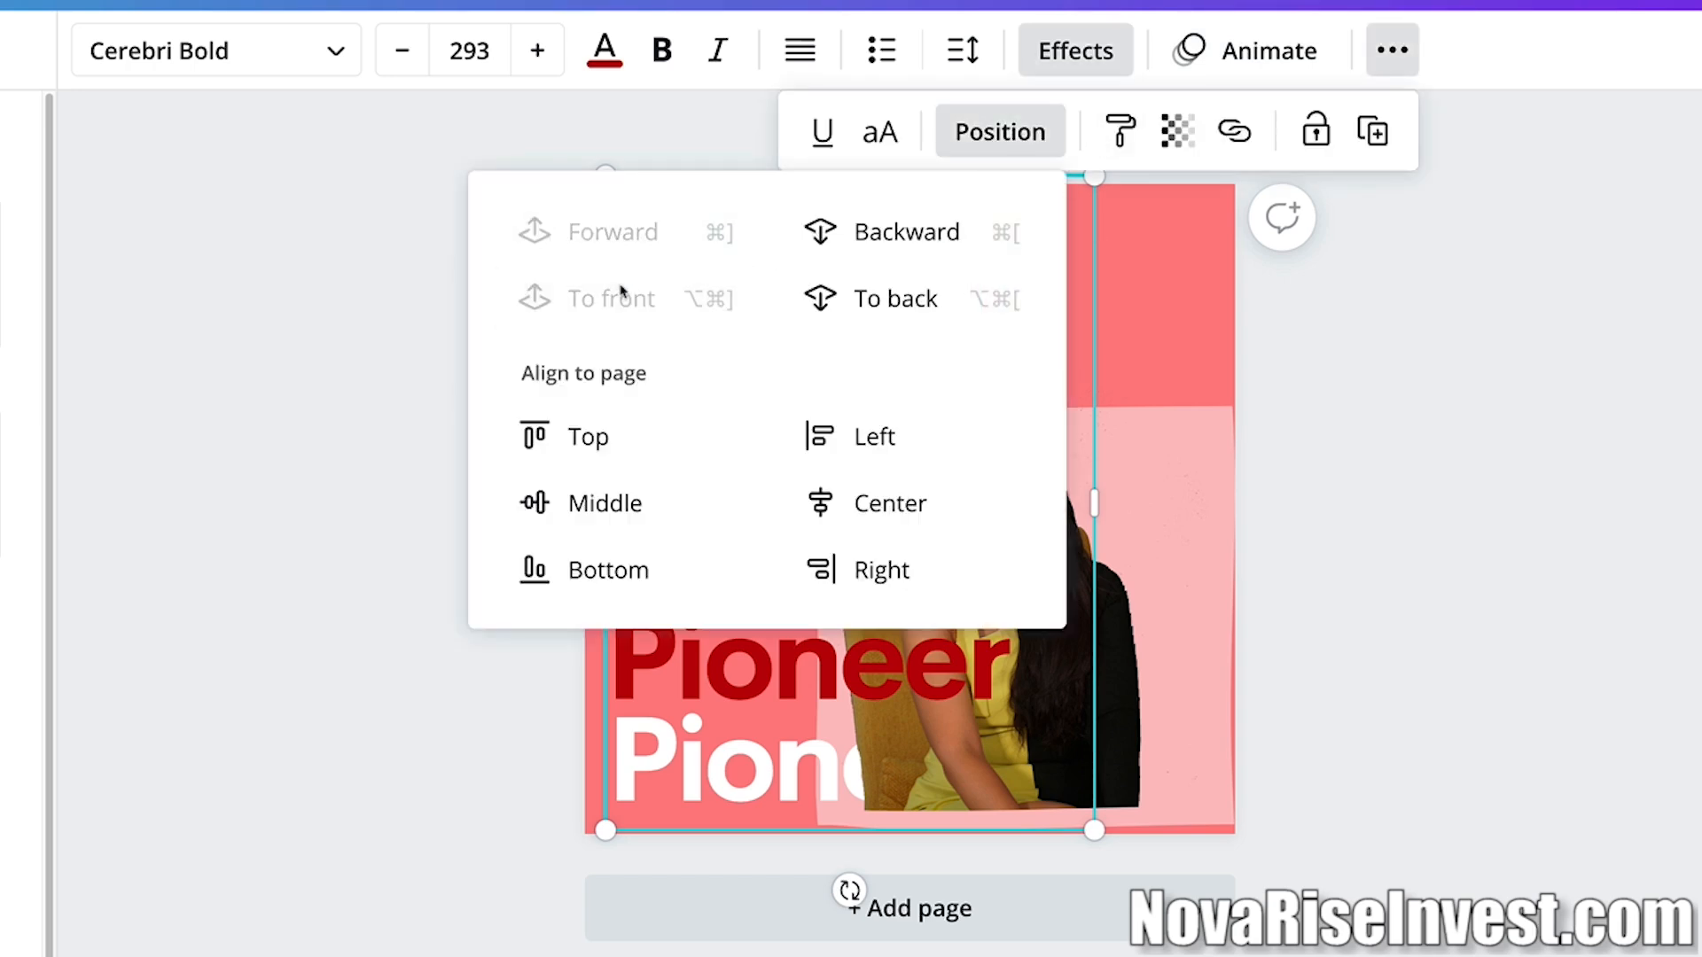
left_click(1360, 494)
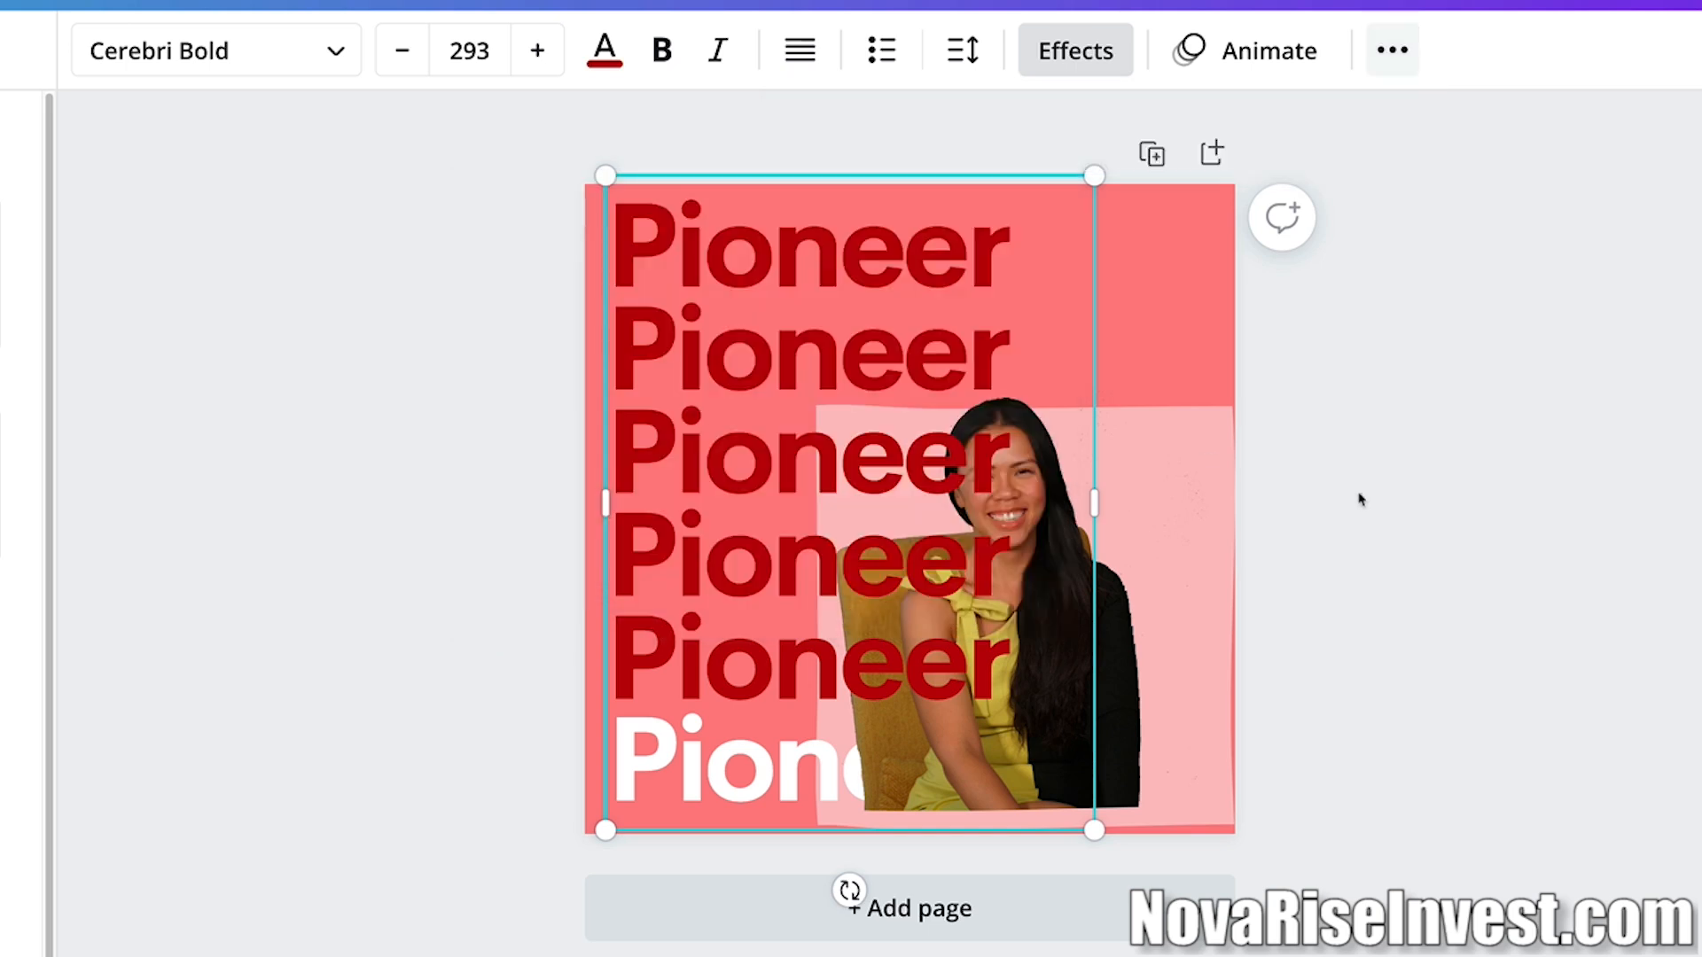
Bring the woman's photo forward so it sits in front of the dark red Pioneer text.
left_click(1199, 510)
left_click(1319, 52)
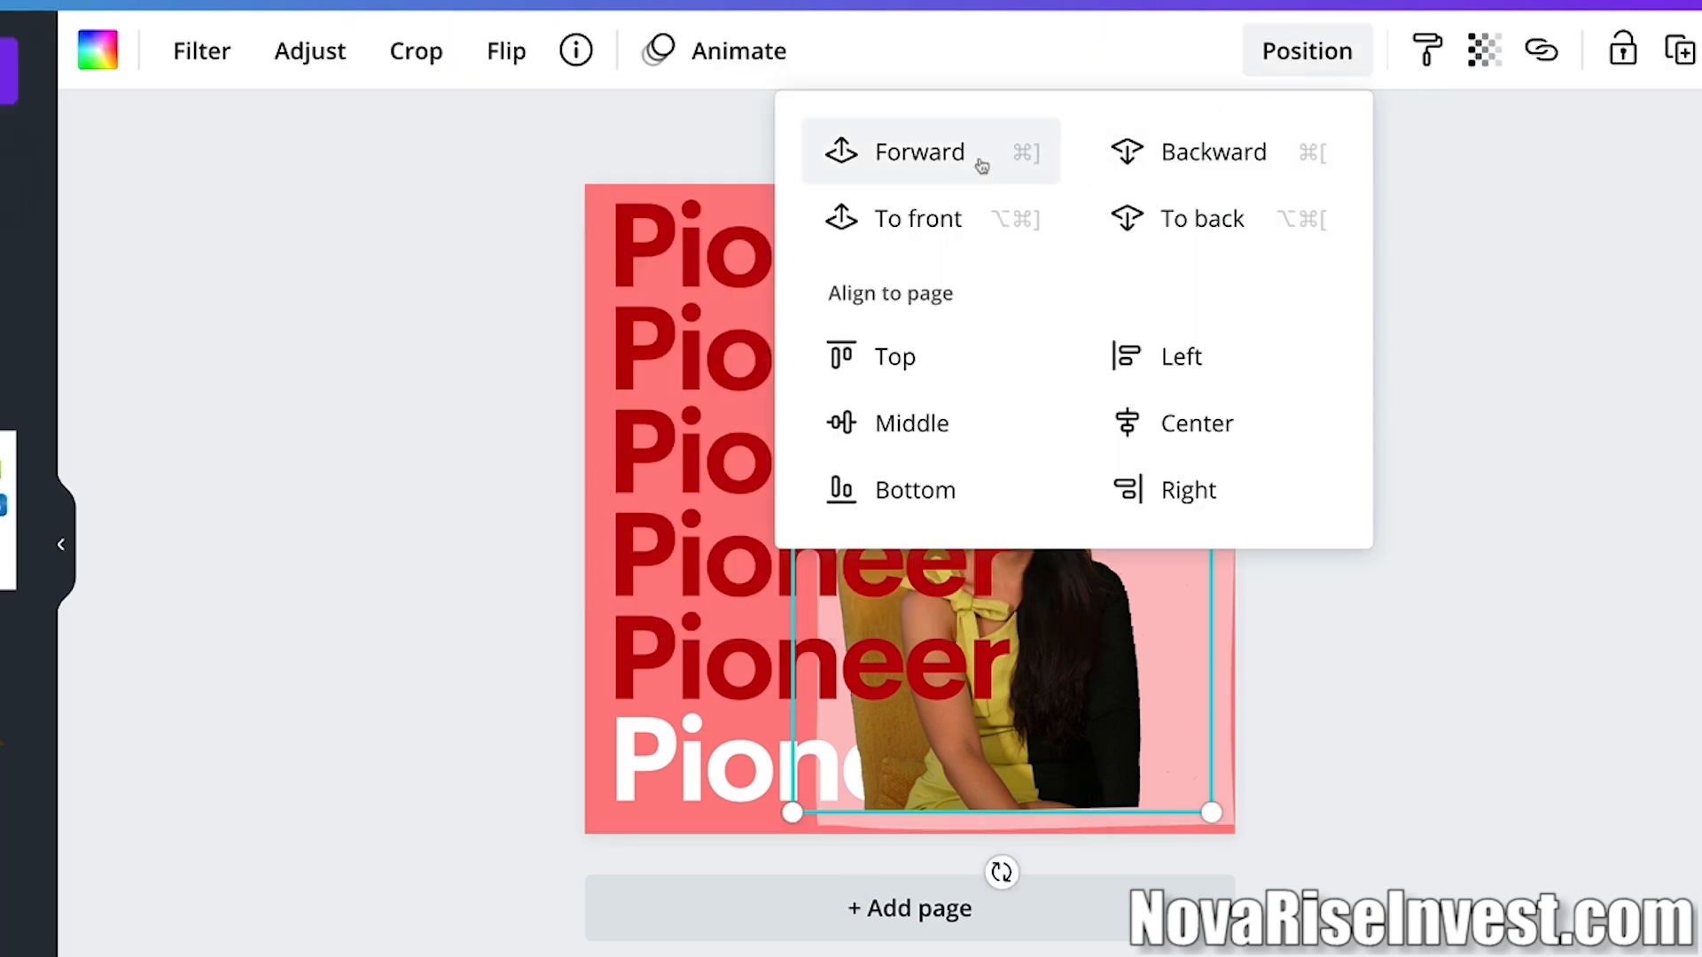
left_click(1556, 429)
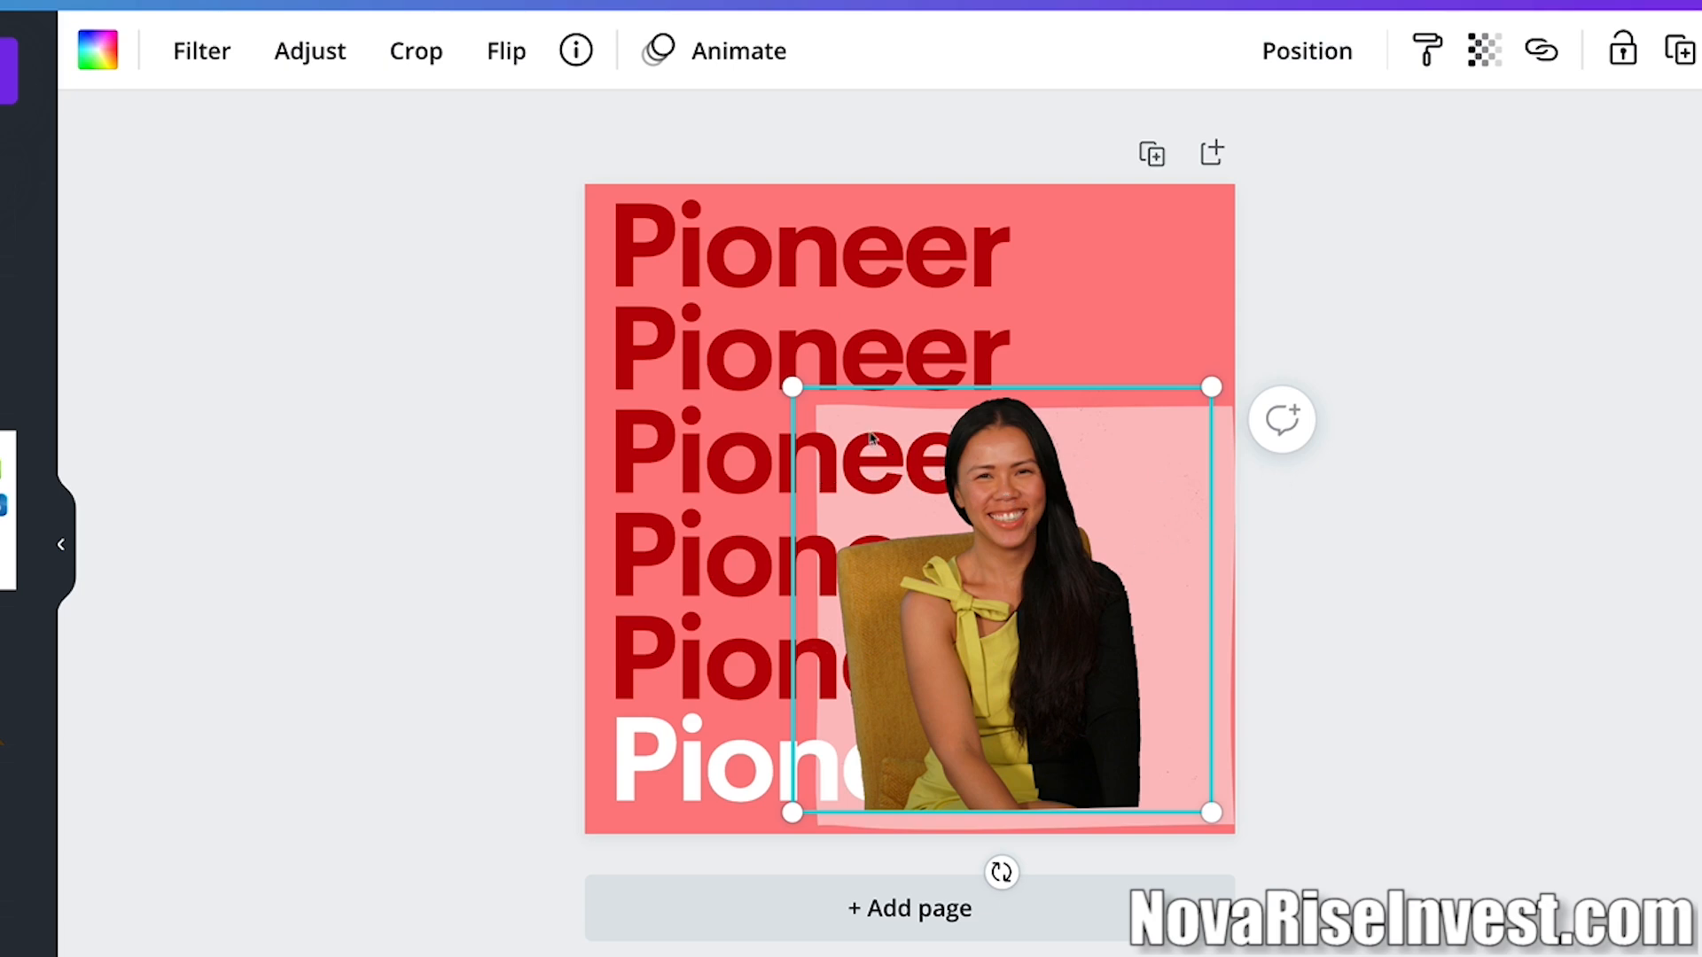
Bring the pale pink shape to the front and send it backward one level, behind the photo but above the Pioneer text.
left_click(1230, 456)
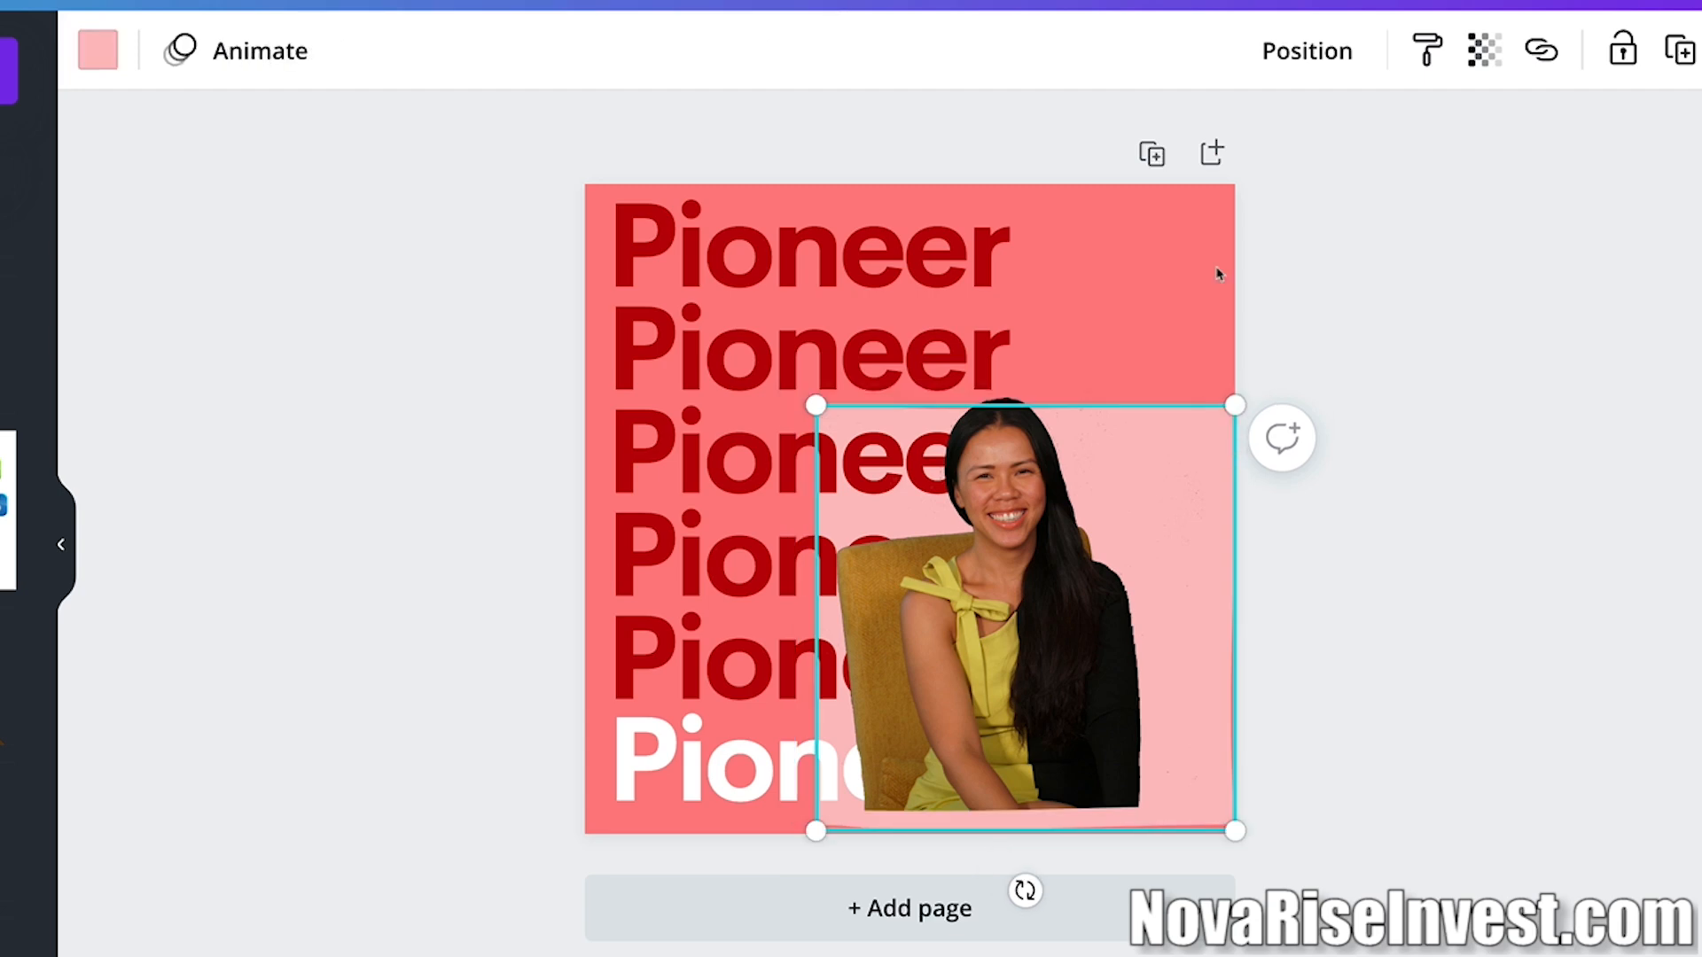
left_click(1346, 60)
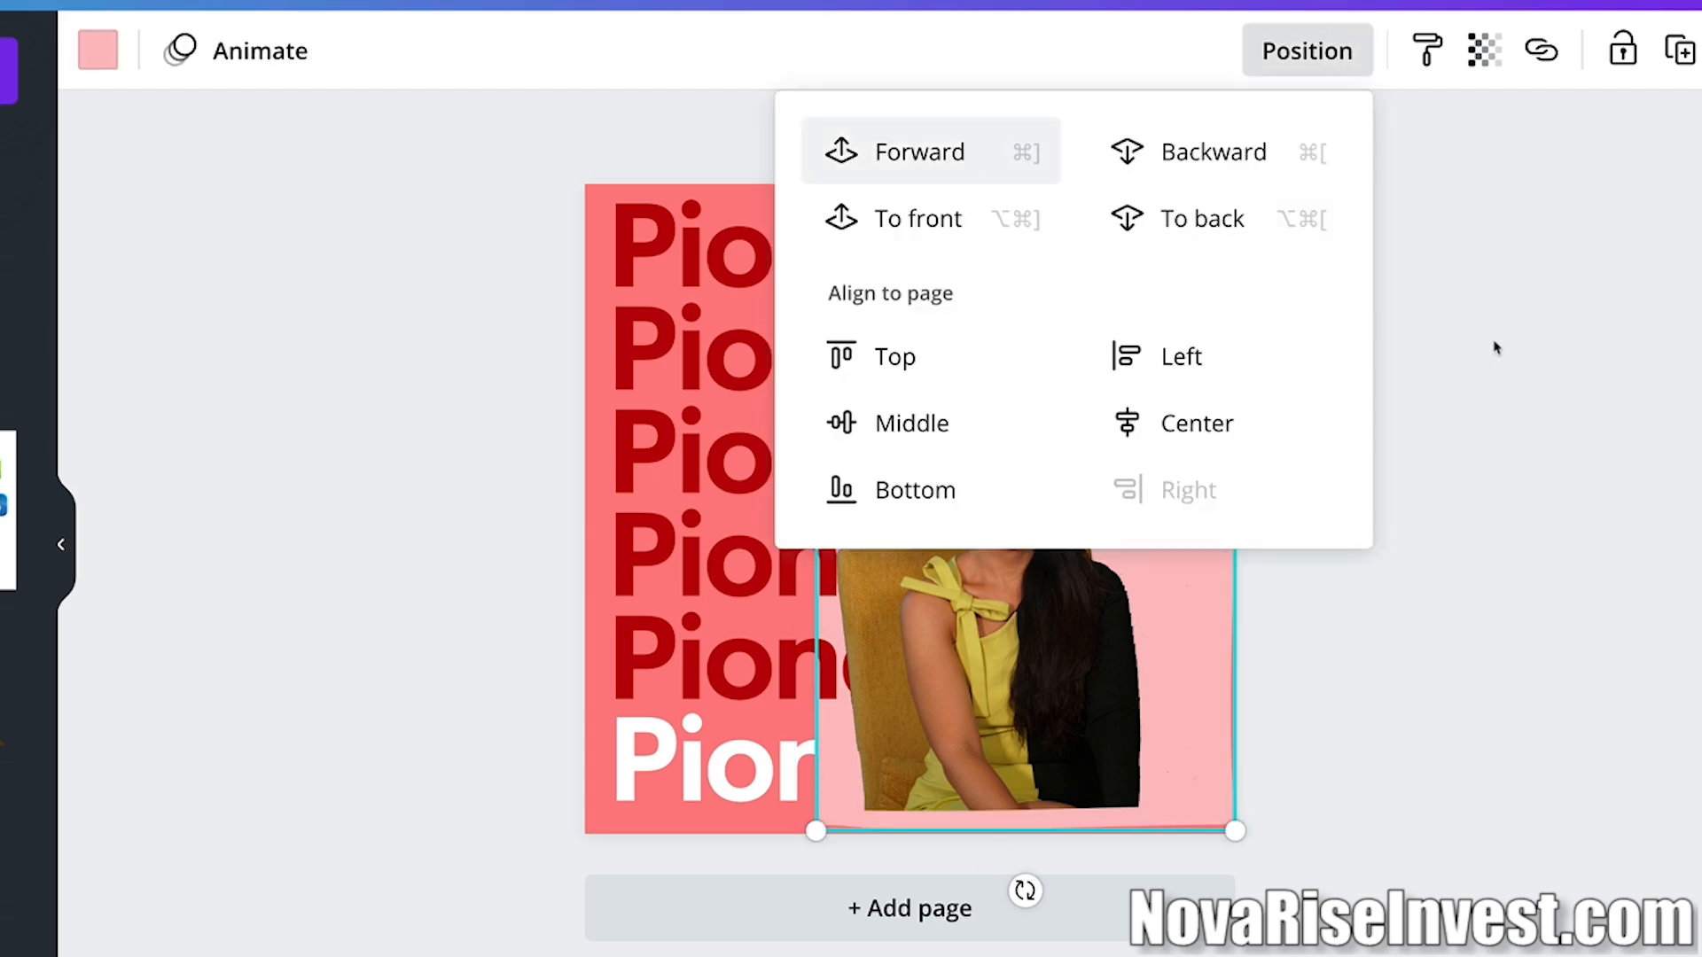
left_click(933, 219)
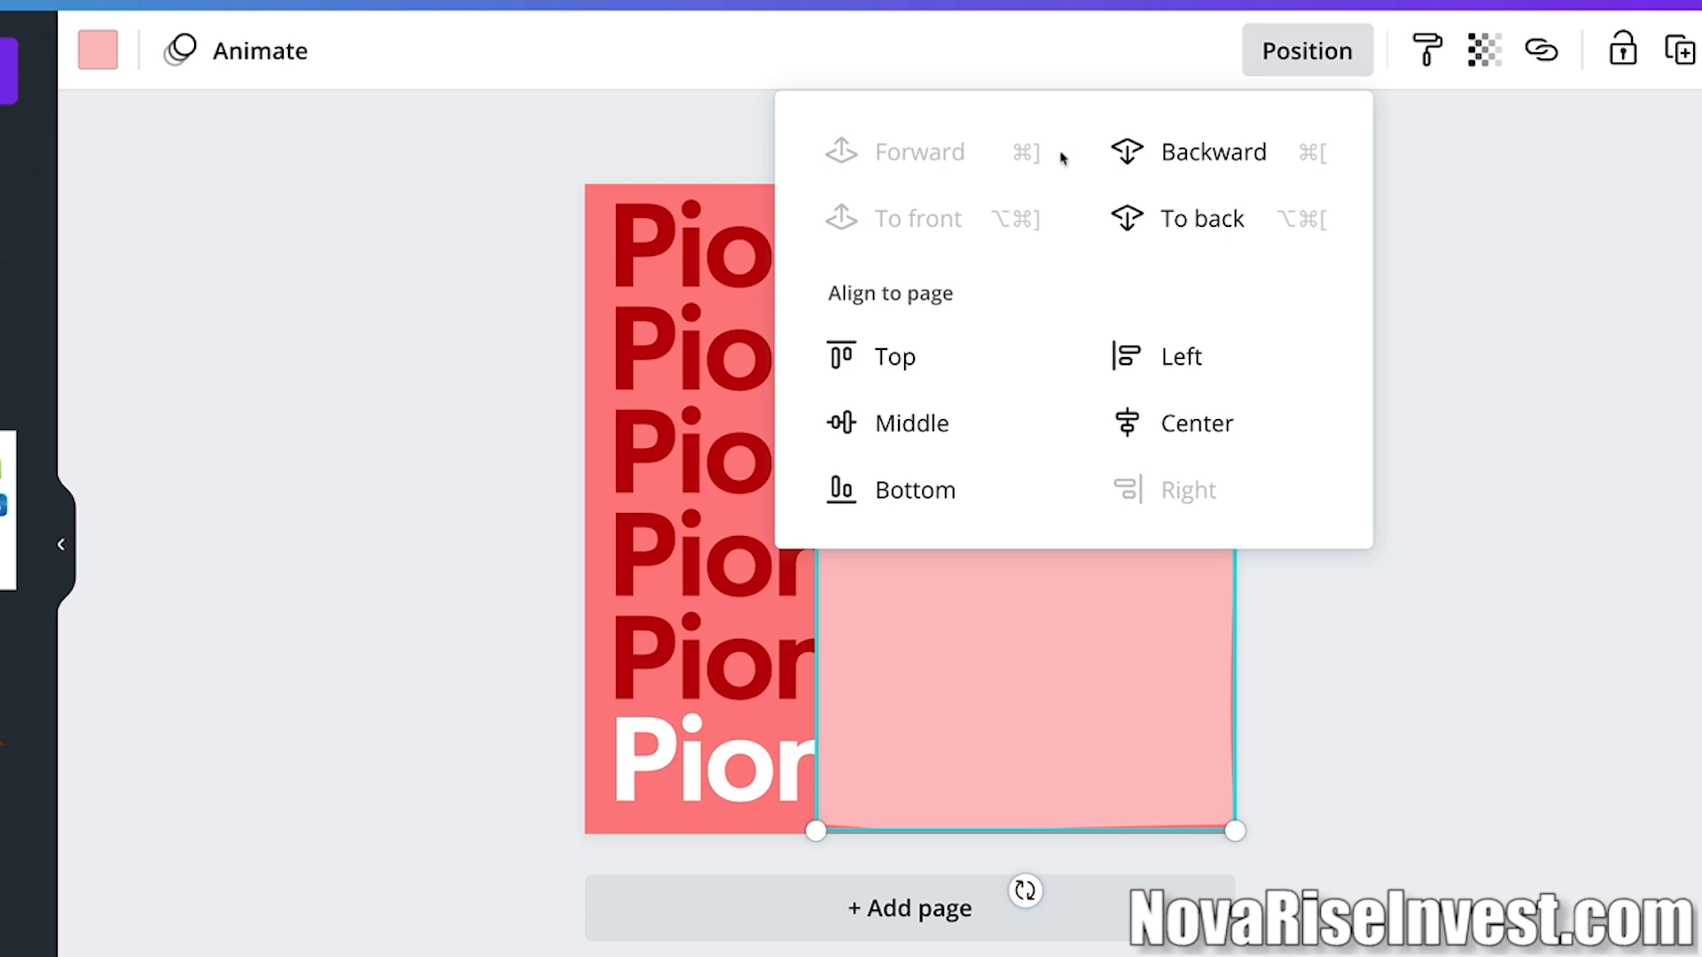
left_click(1217, 150)
left_click(1488, 286)
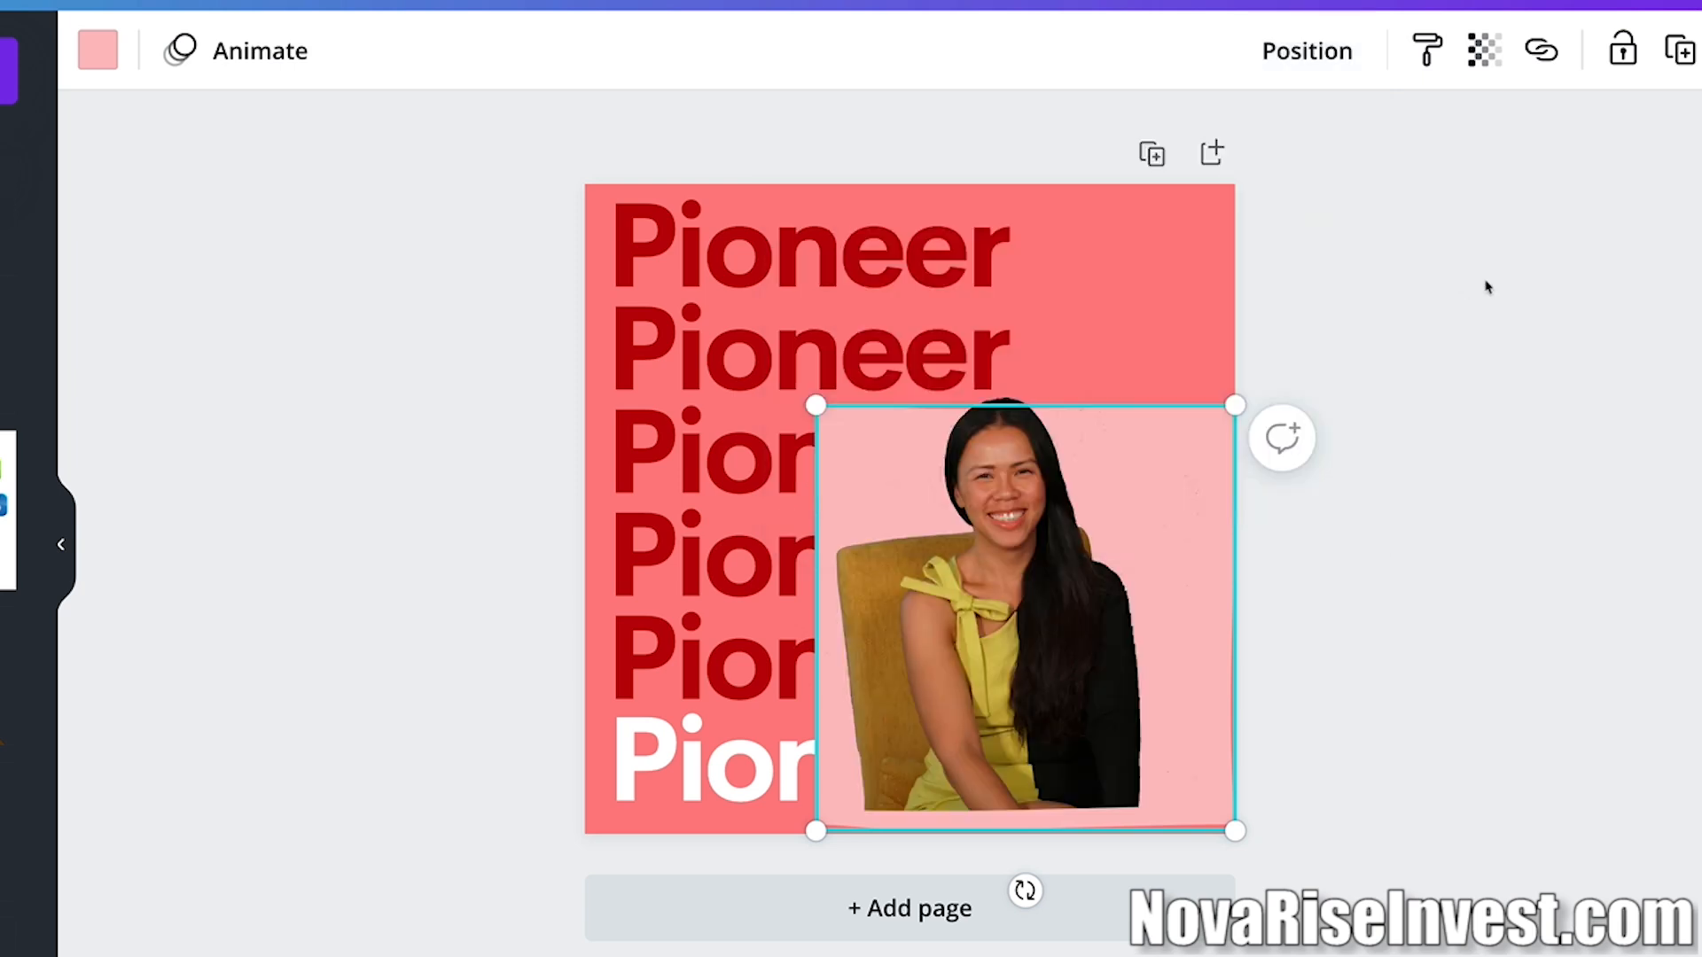
Preview the Block, Breathe, Rise and Pan page animations and apply the Fade animation to the page.
left_click(1645, 370)
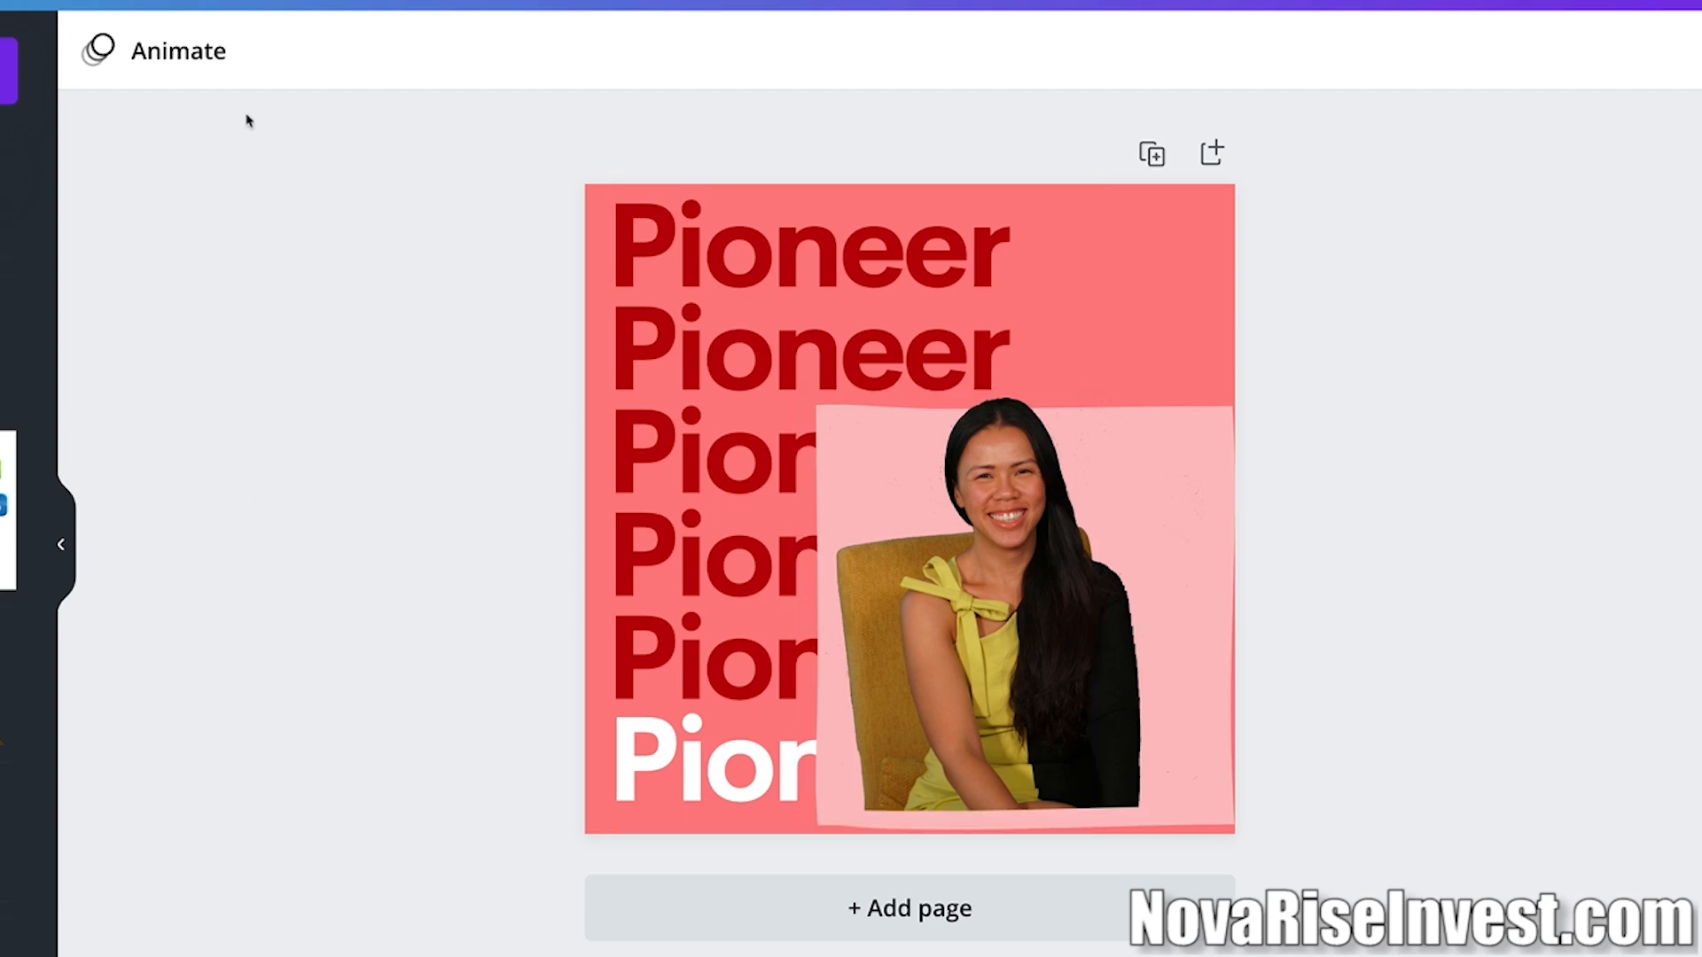
left_click(182, 50)
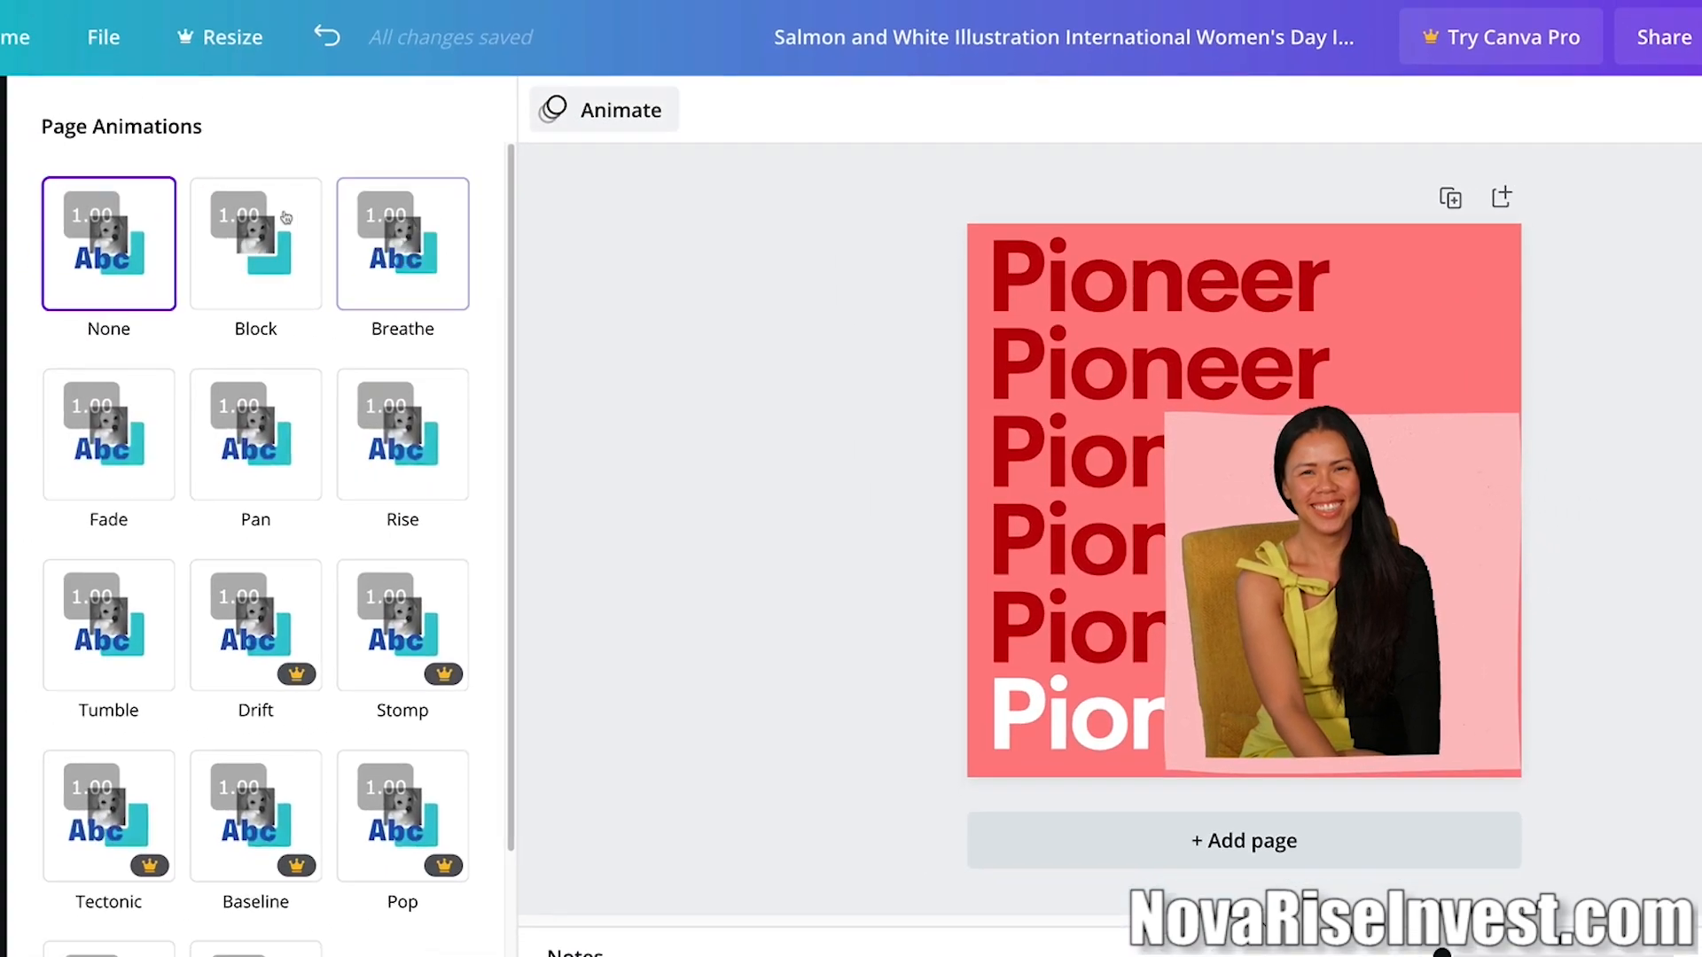
left_click(285, 217)
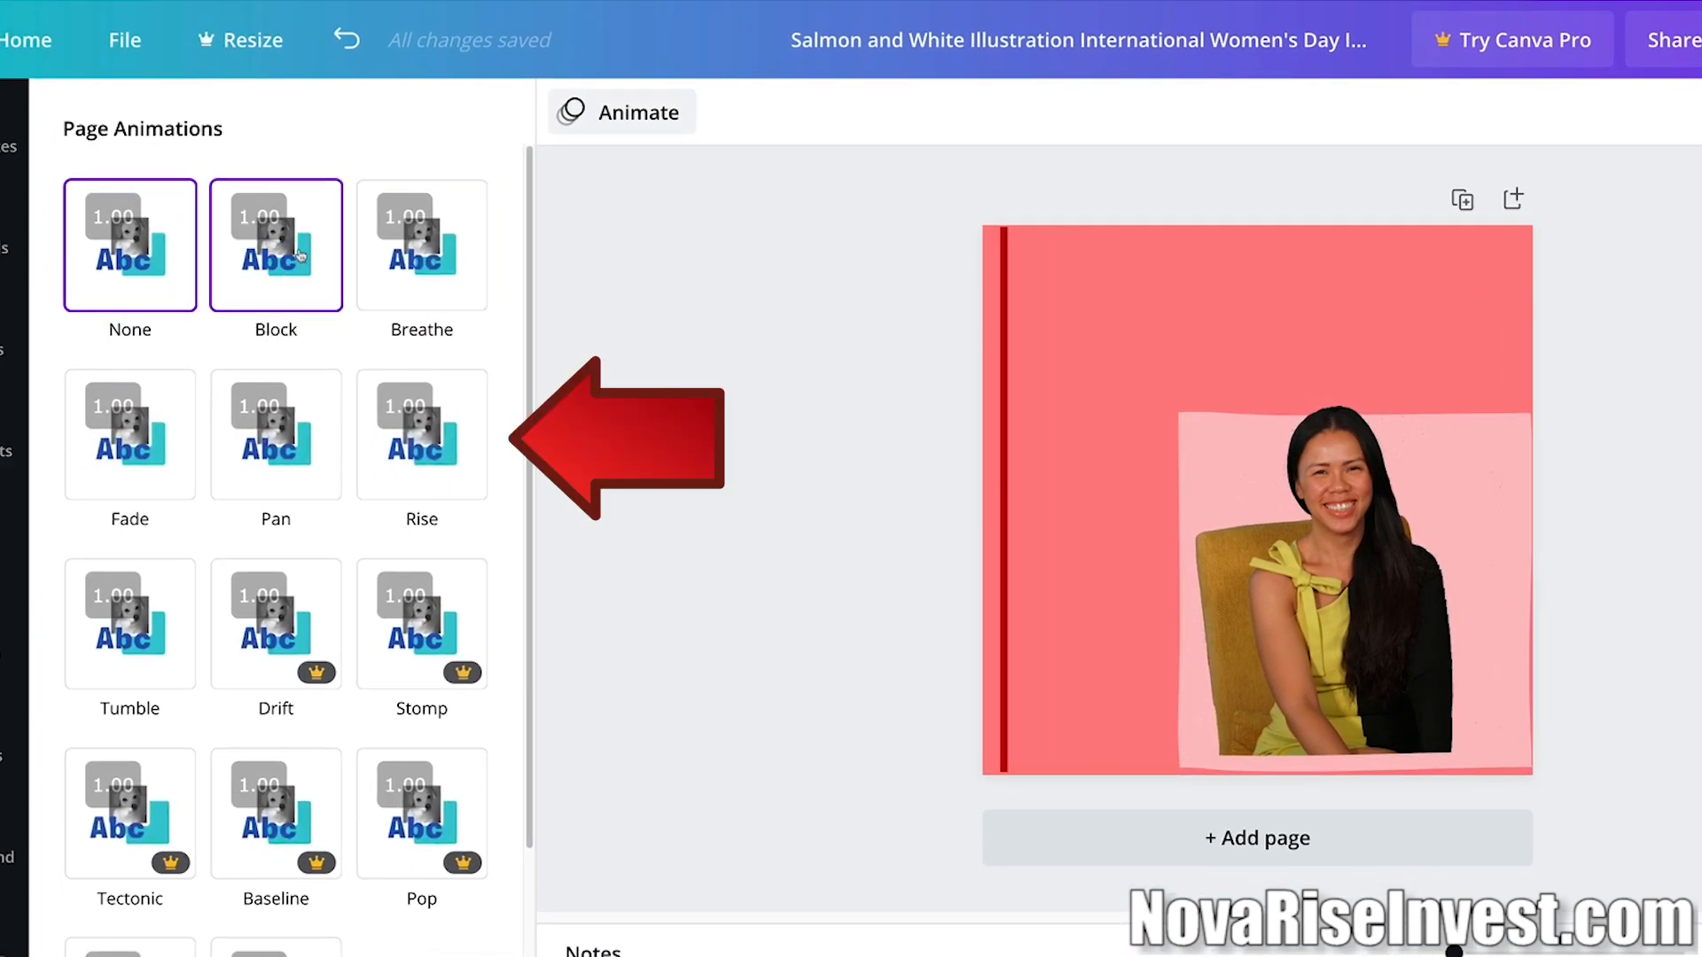
left_click(395, 249)
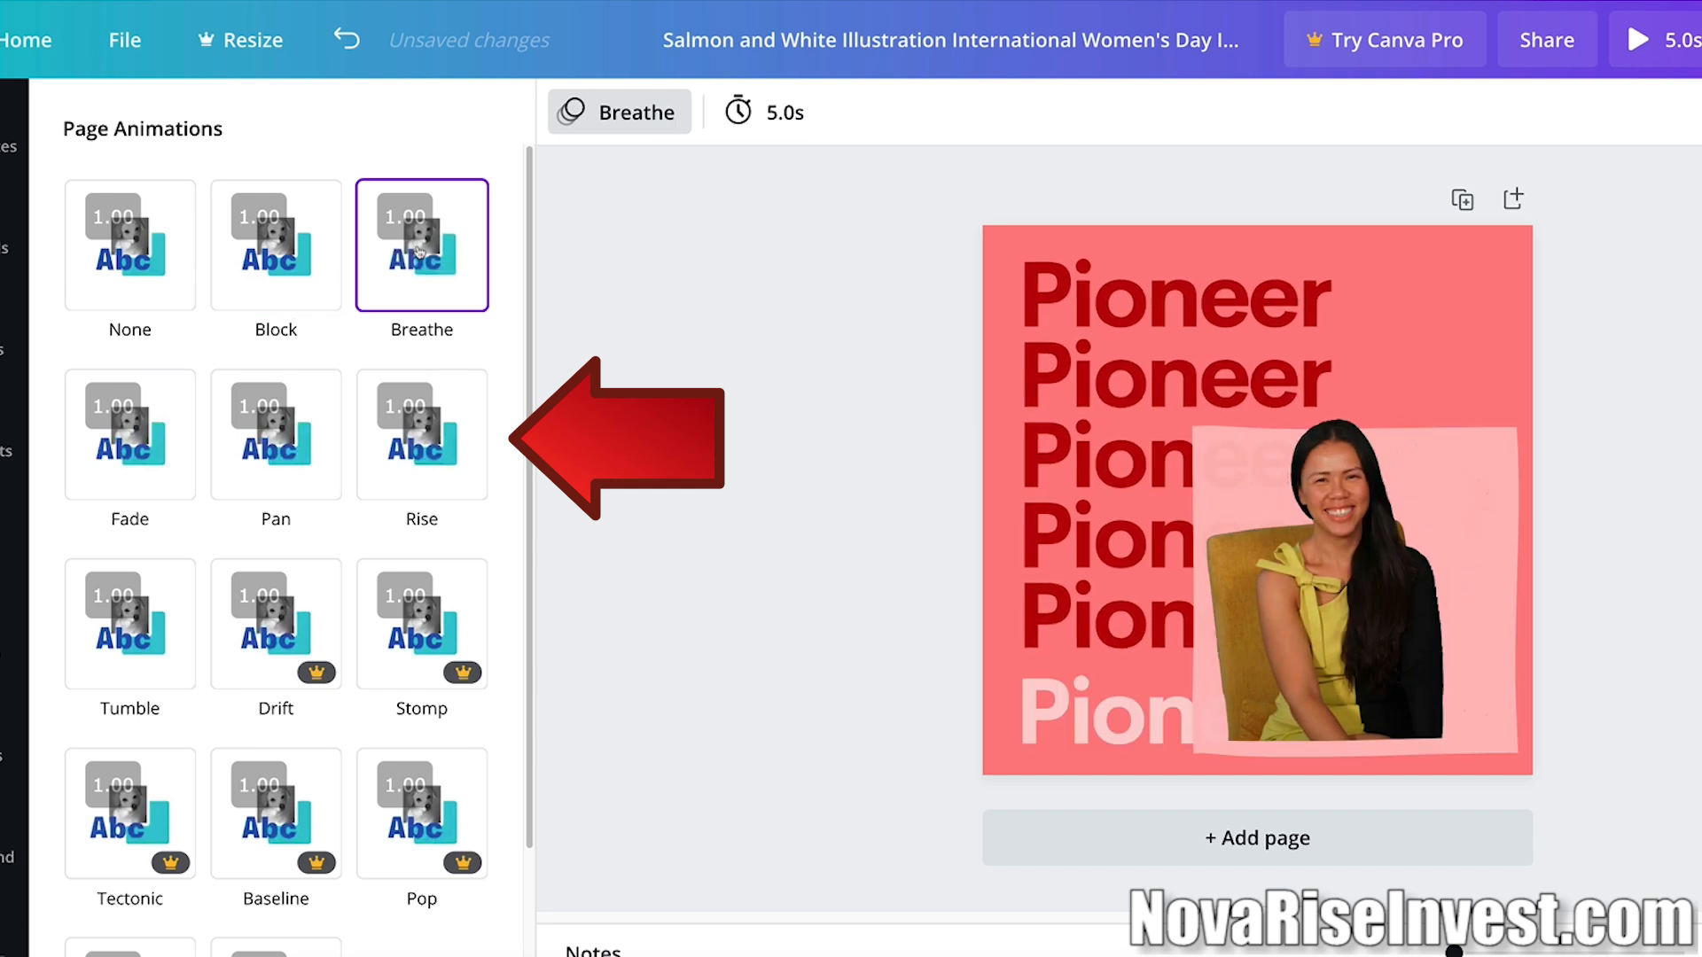
left_click(452, 421)
left_click(315, 432)
left_click(160, 412)
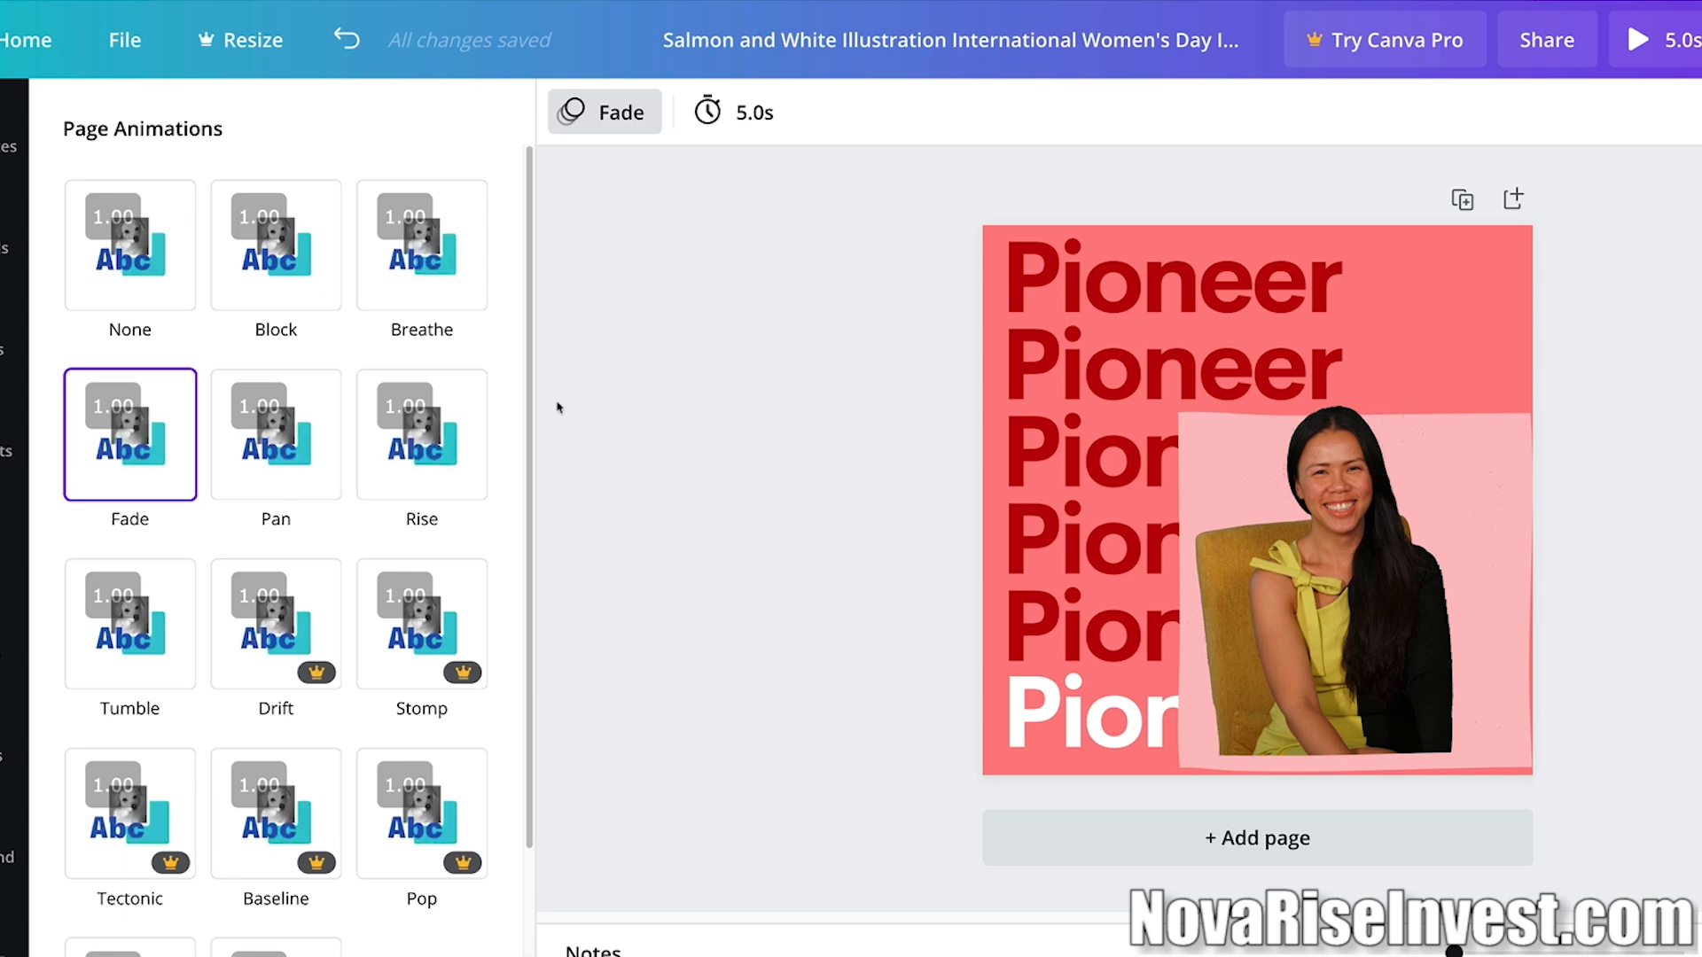
Search the element library for "strong" and browse the graphics.
left_click(40, 426)
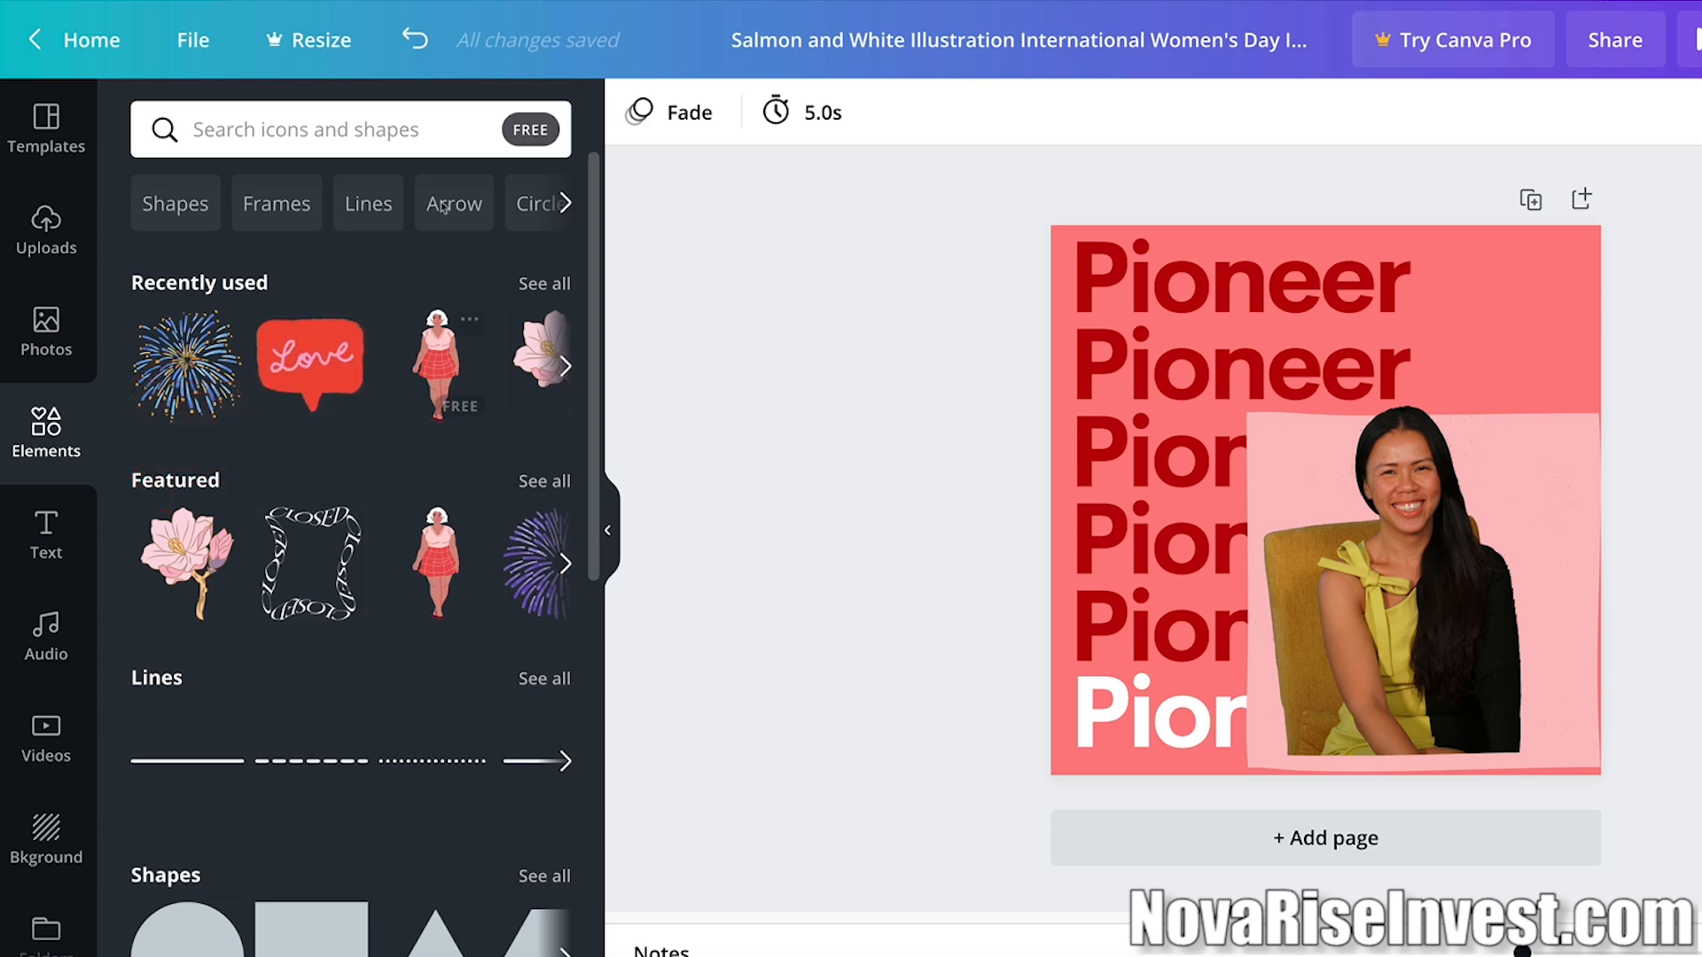
left_click(439, 133)
type("strong")
key("Return")
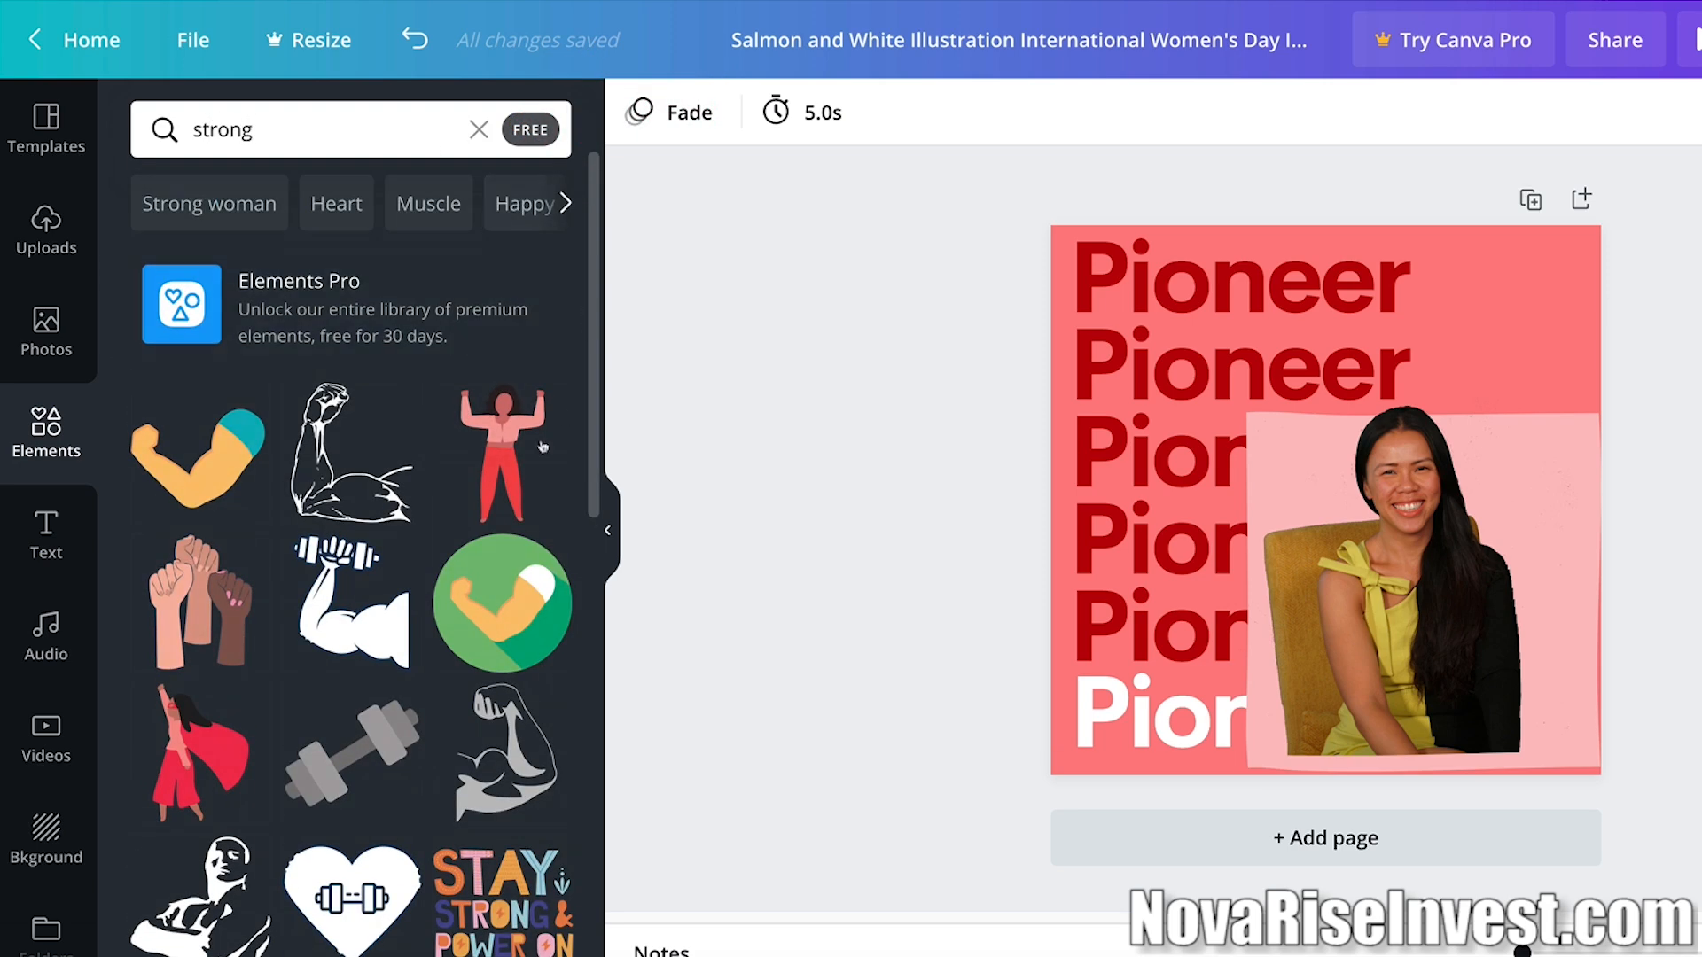
scroll(308, 486, "down", 2)
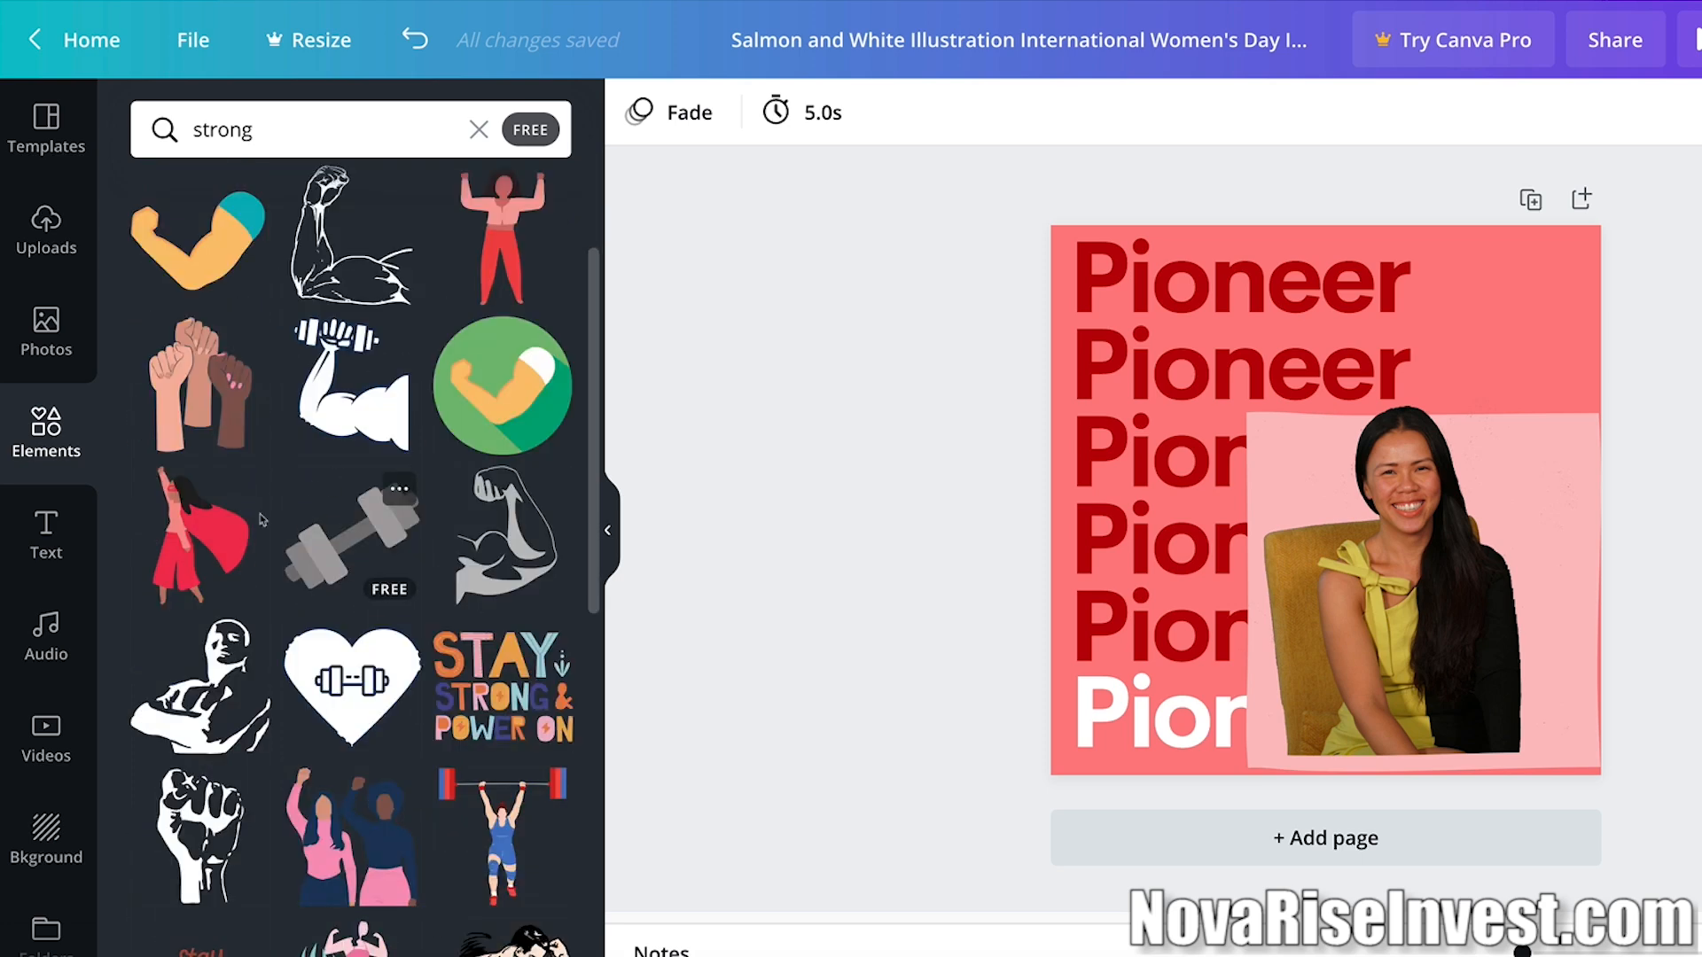
scroll(377, 516, "up", 1)
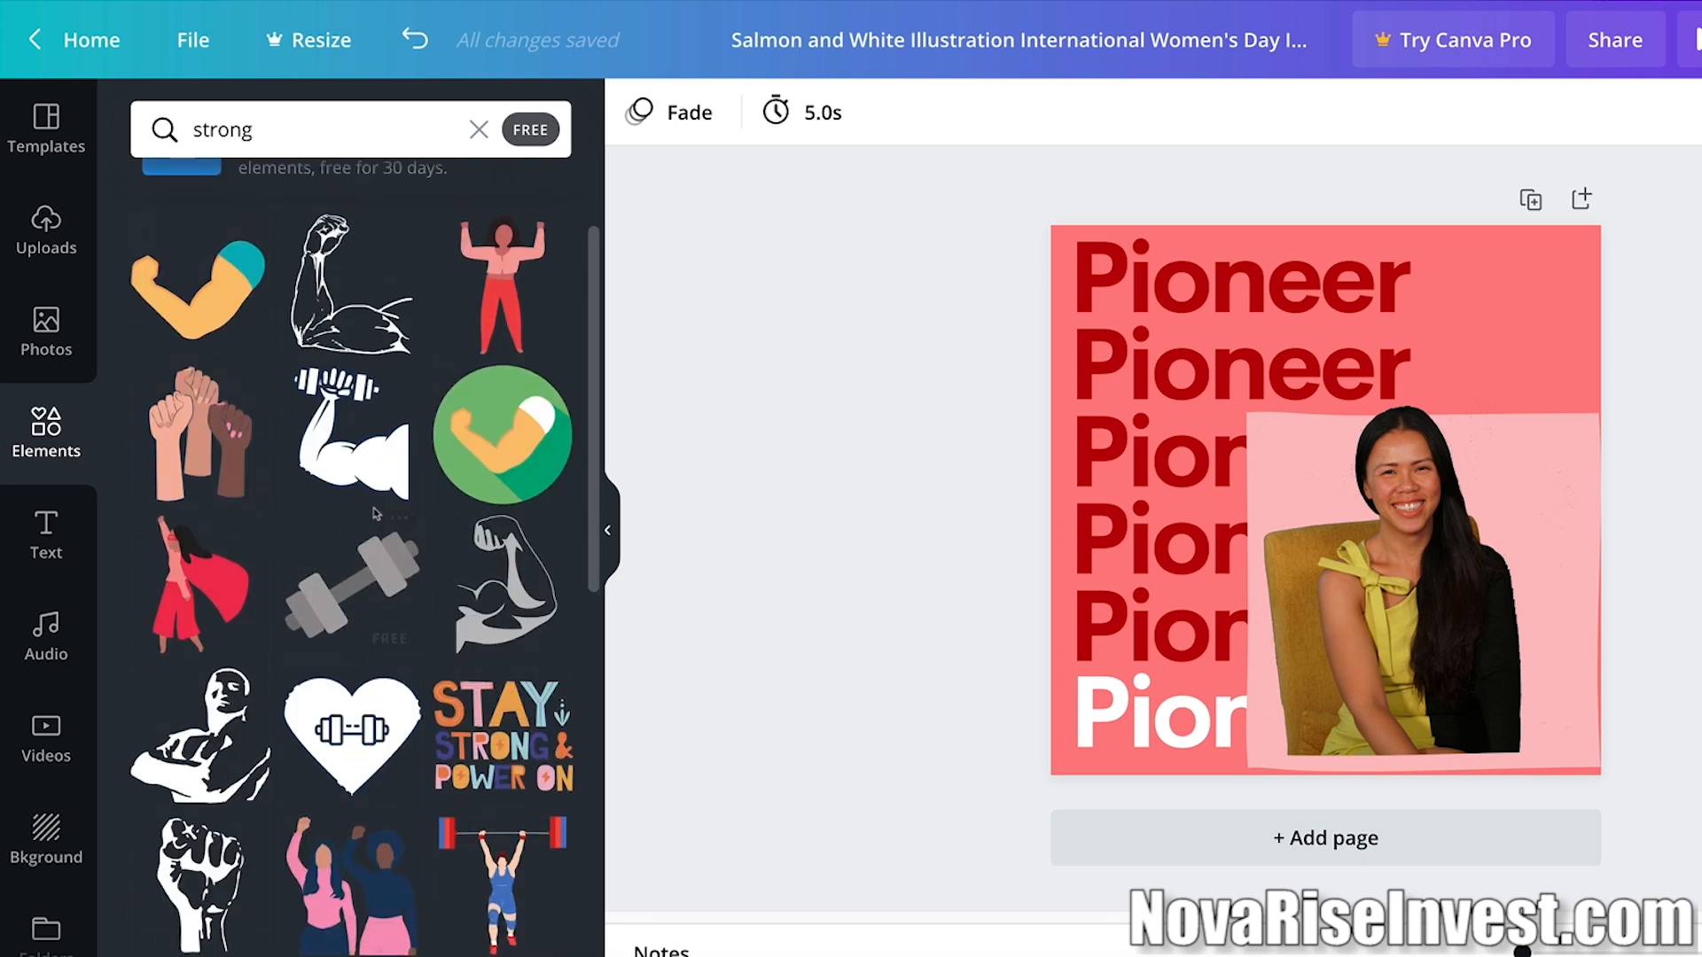
Insert the three raised fists graphic and place it in the page's upper-right corner, beside the Pioneer lines.
left_click(187, 461)
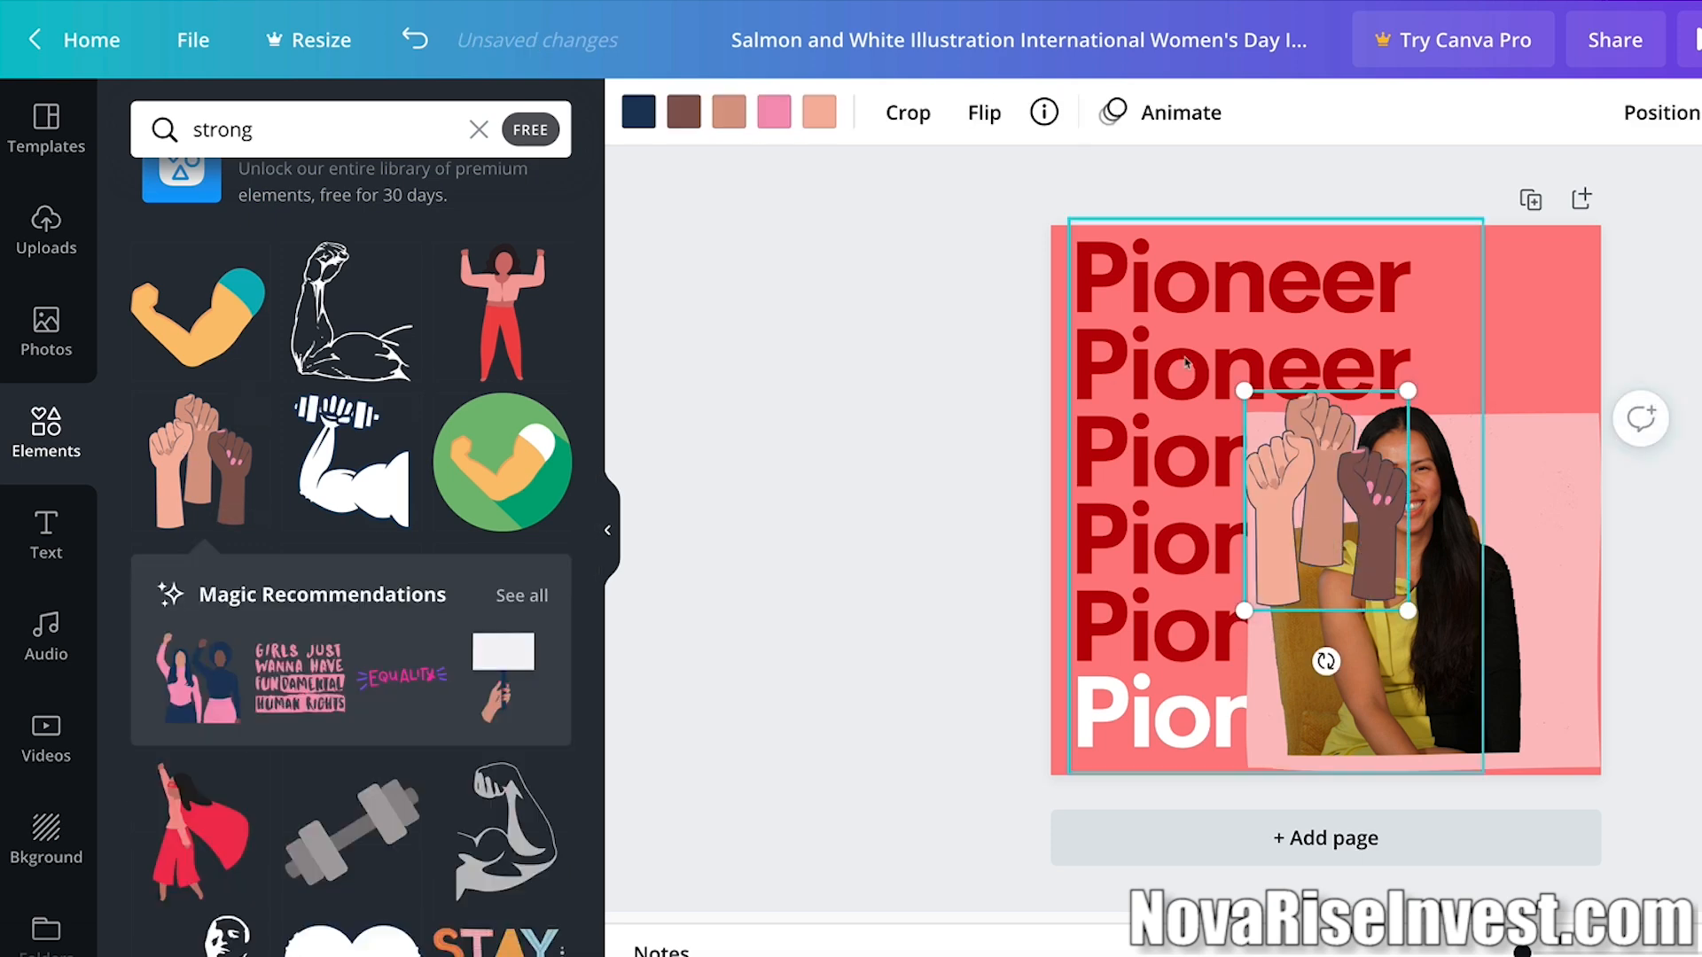
left_click_drag(1302, 473, 1492, 312)
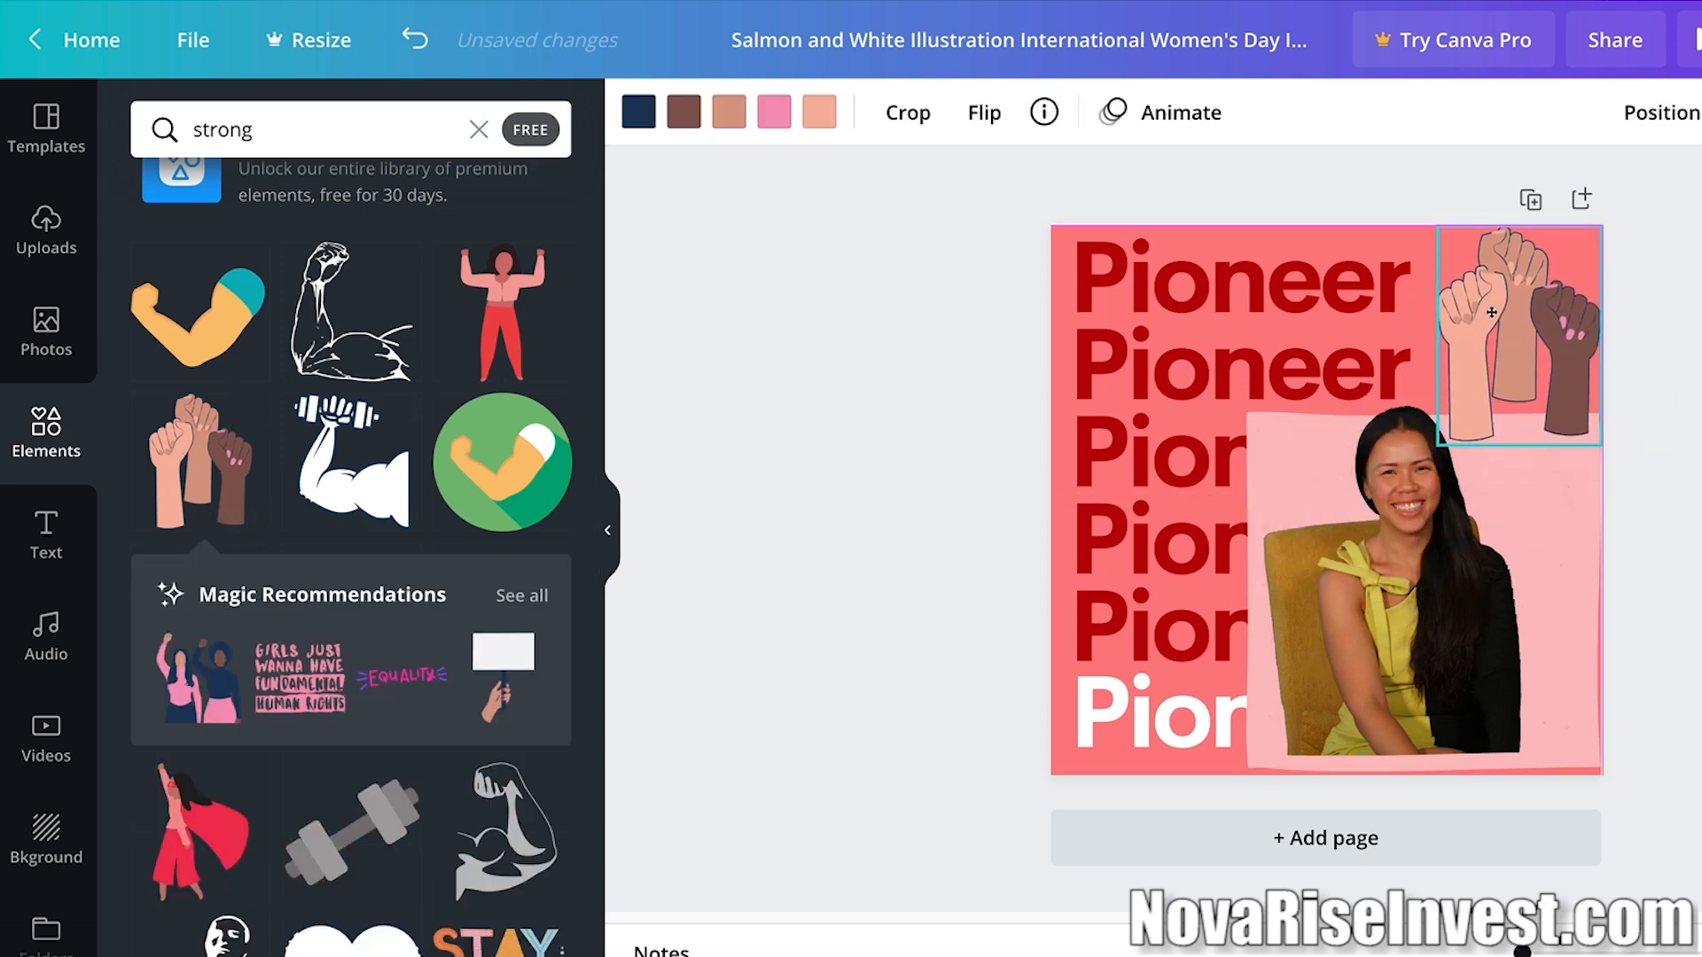
left_click(1678, 325)
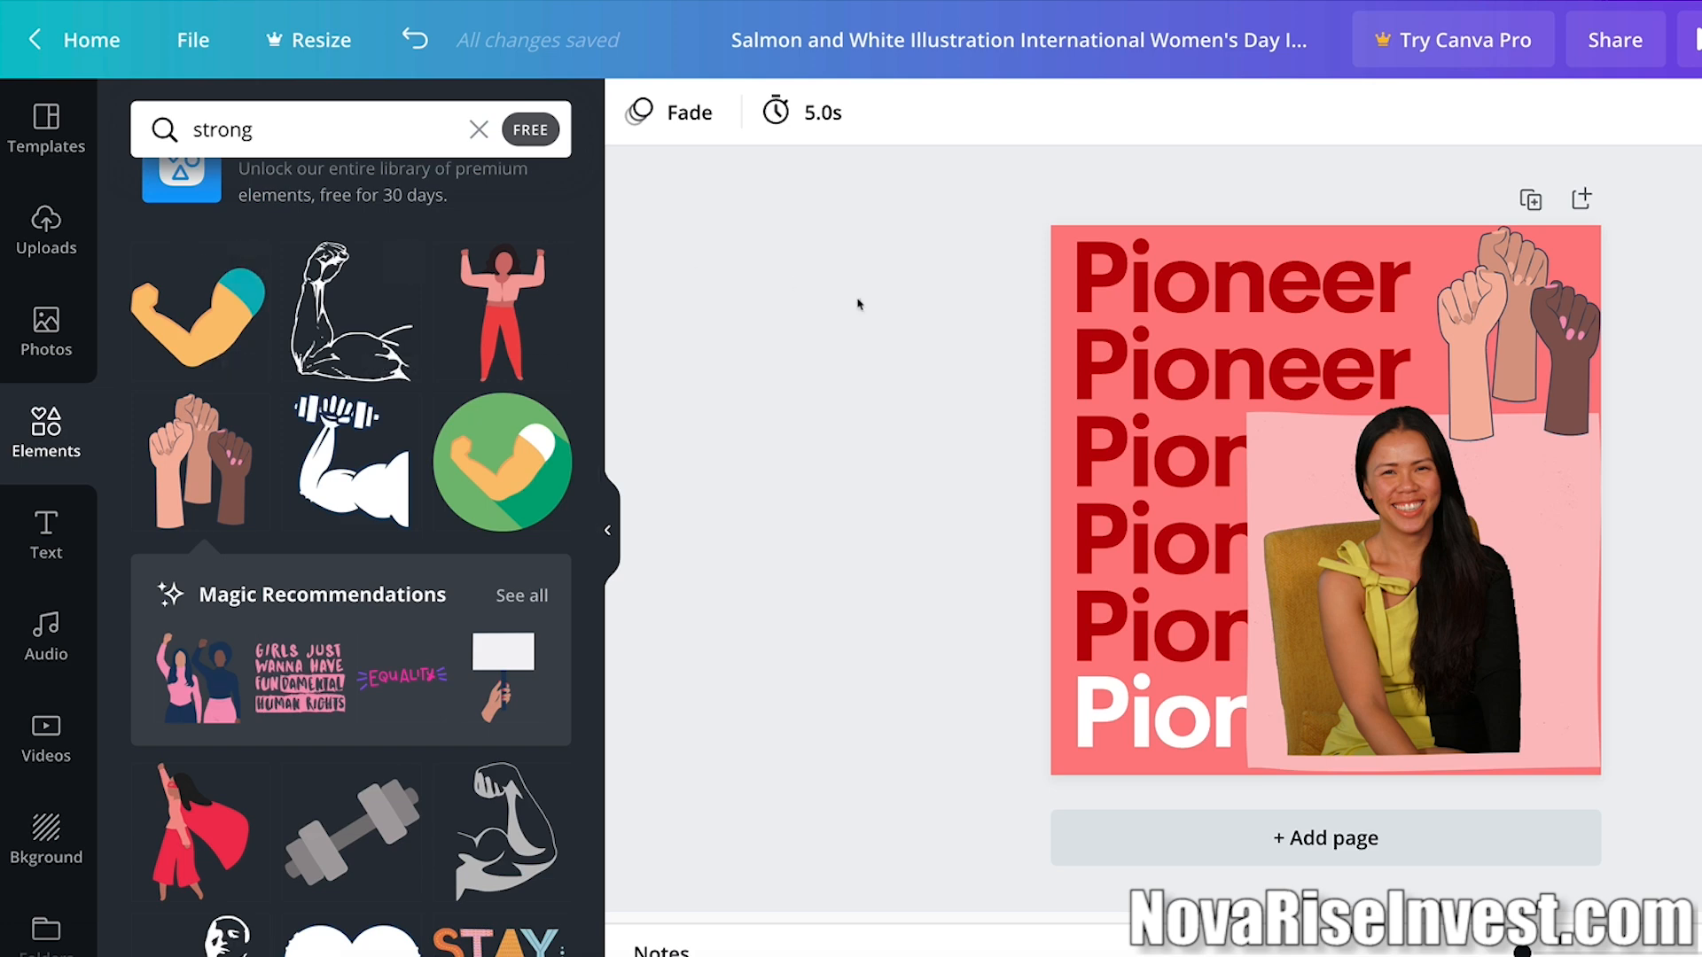
Add the outlined HUSTLE text style and place it in the page's lower-right corner, scaled down to font size 103.
left_click(71, 354)
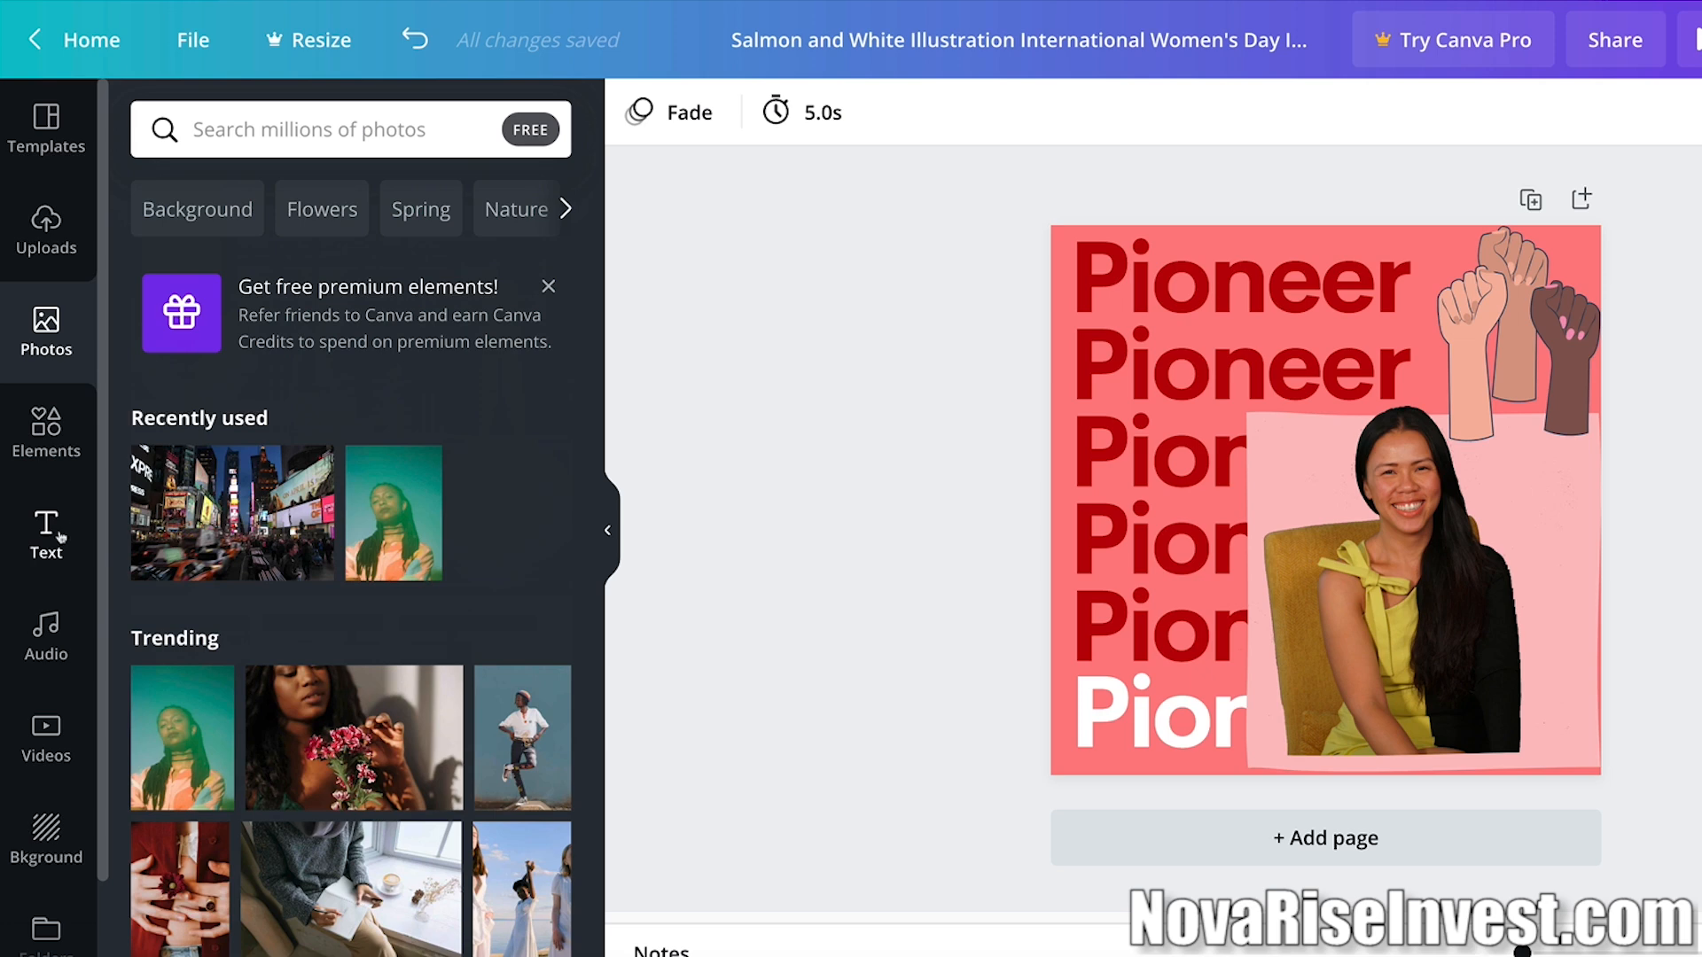
left_click(49, 530)
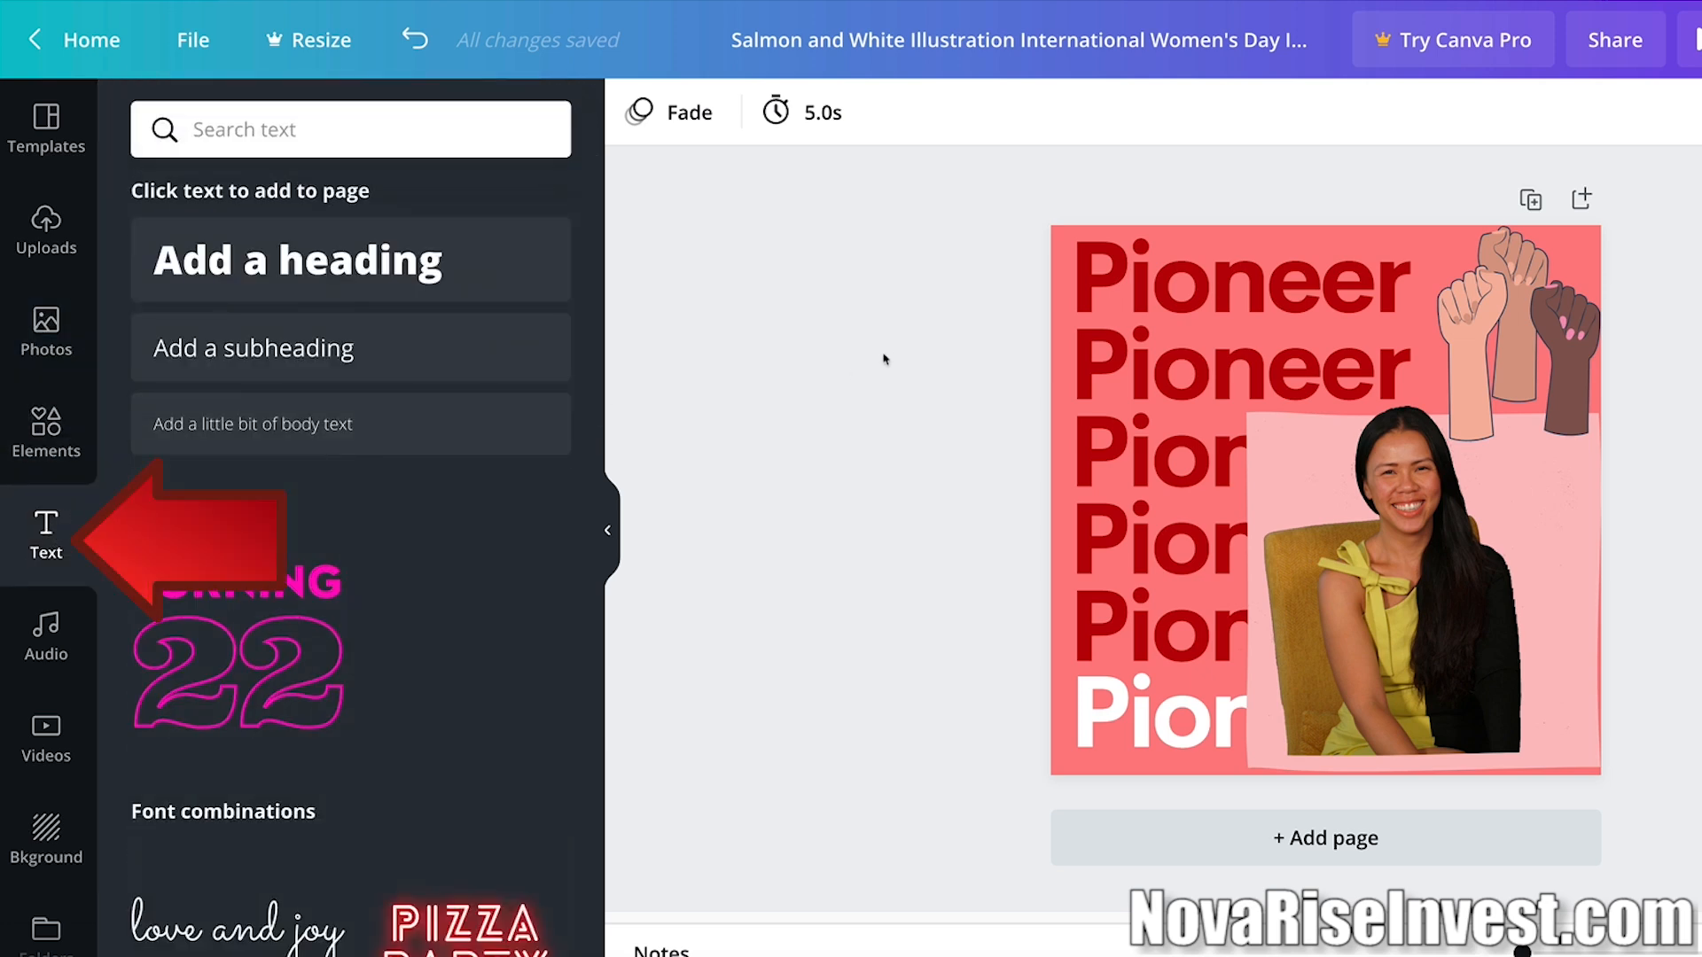
scroll(346, 520, "down", 5)
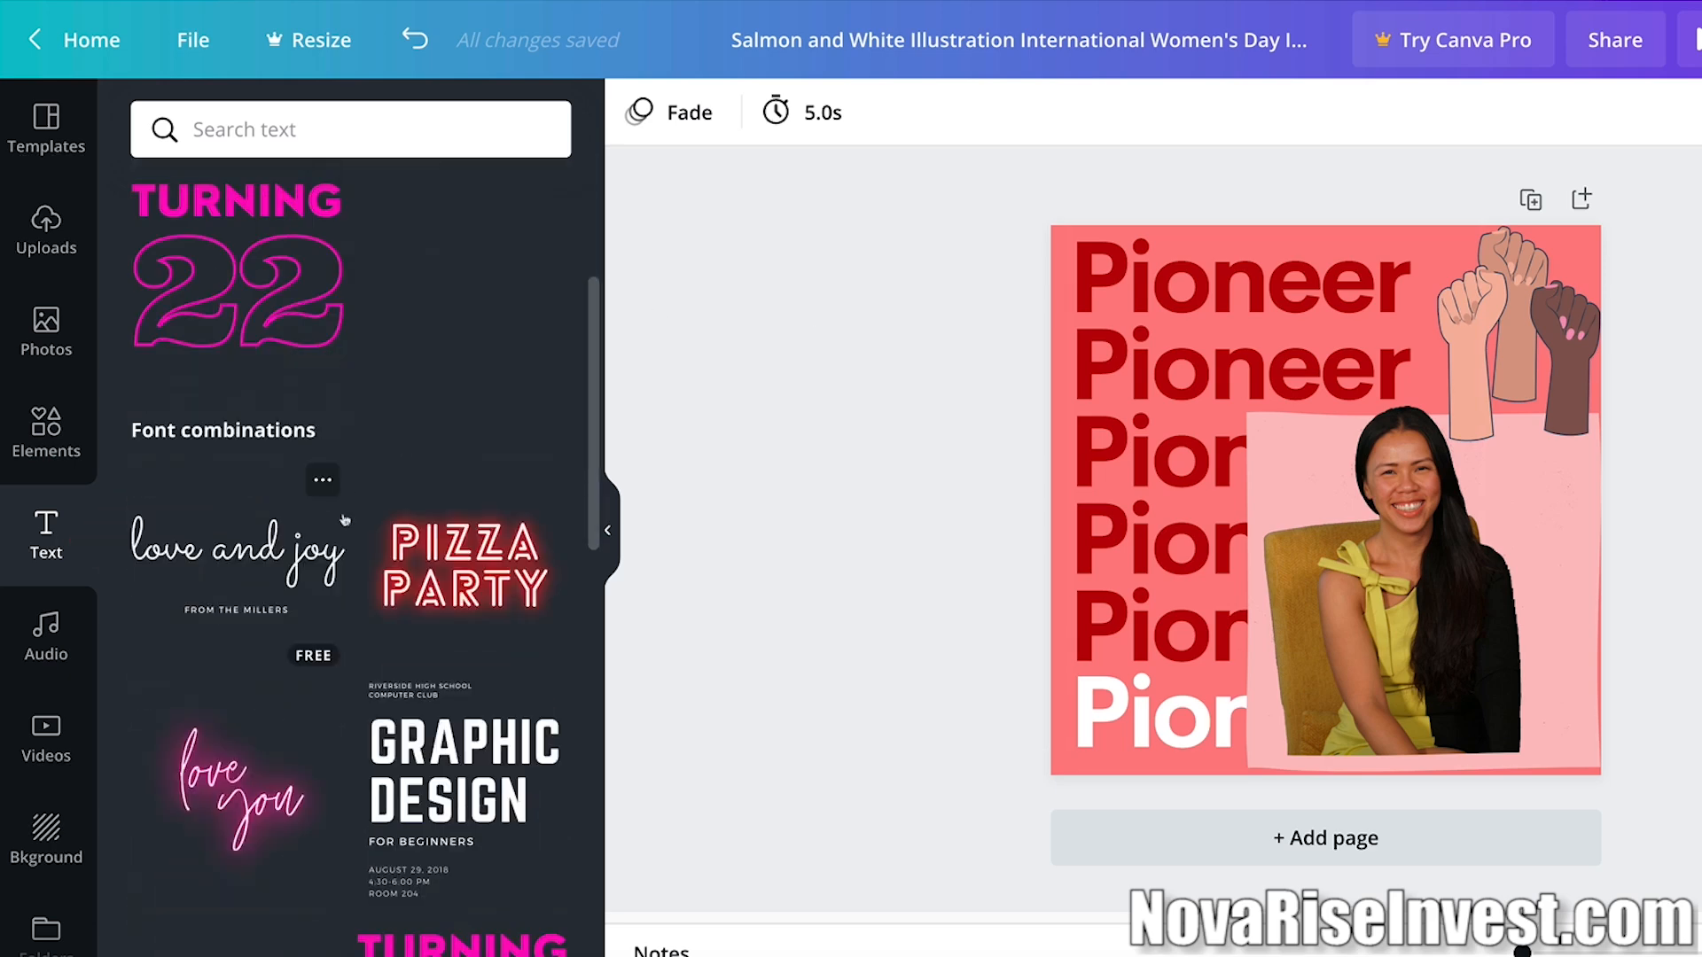
scroll(346, 519, "down", 3)
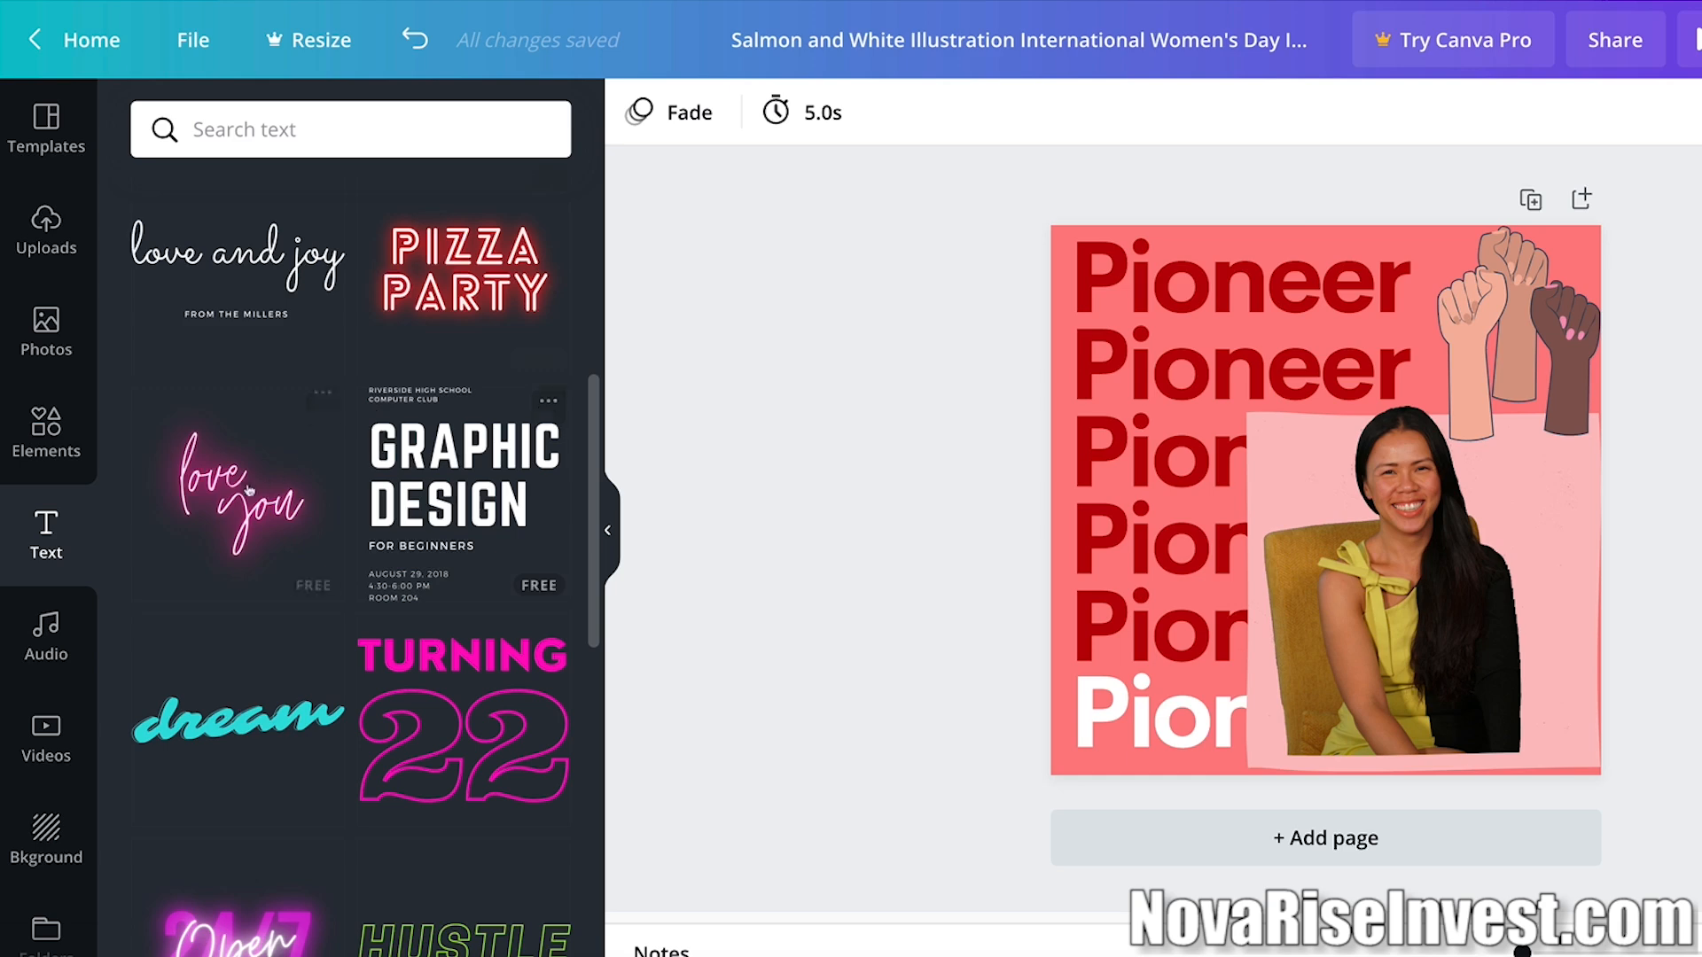
scroll(543, 350, "down", 1)
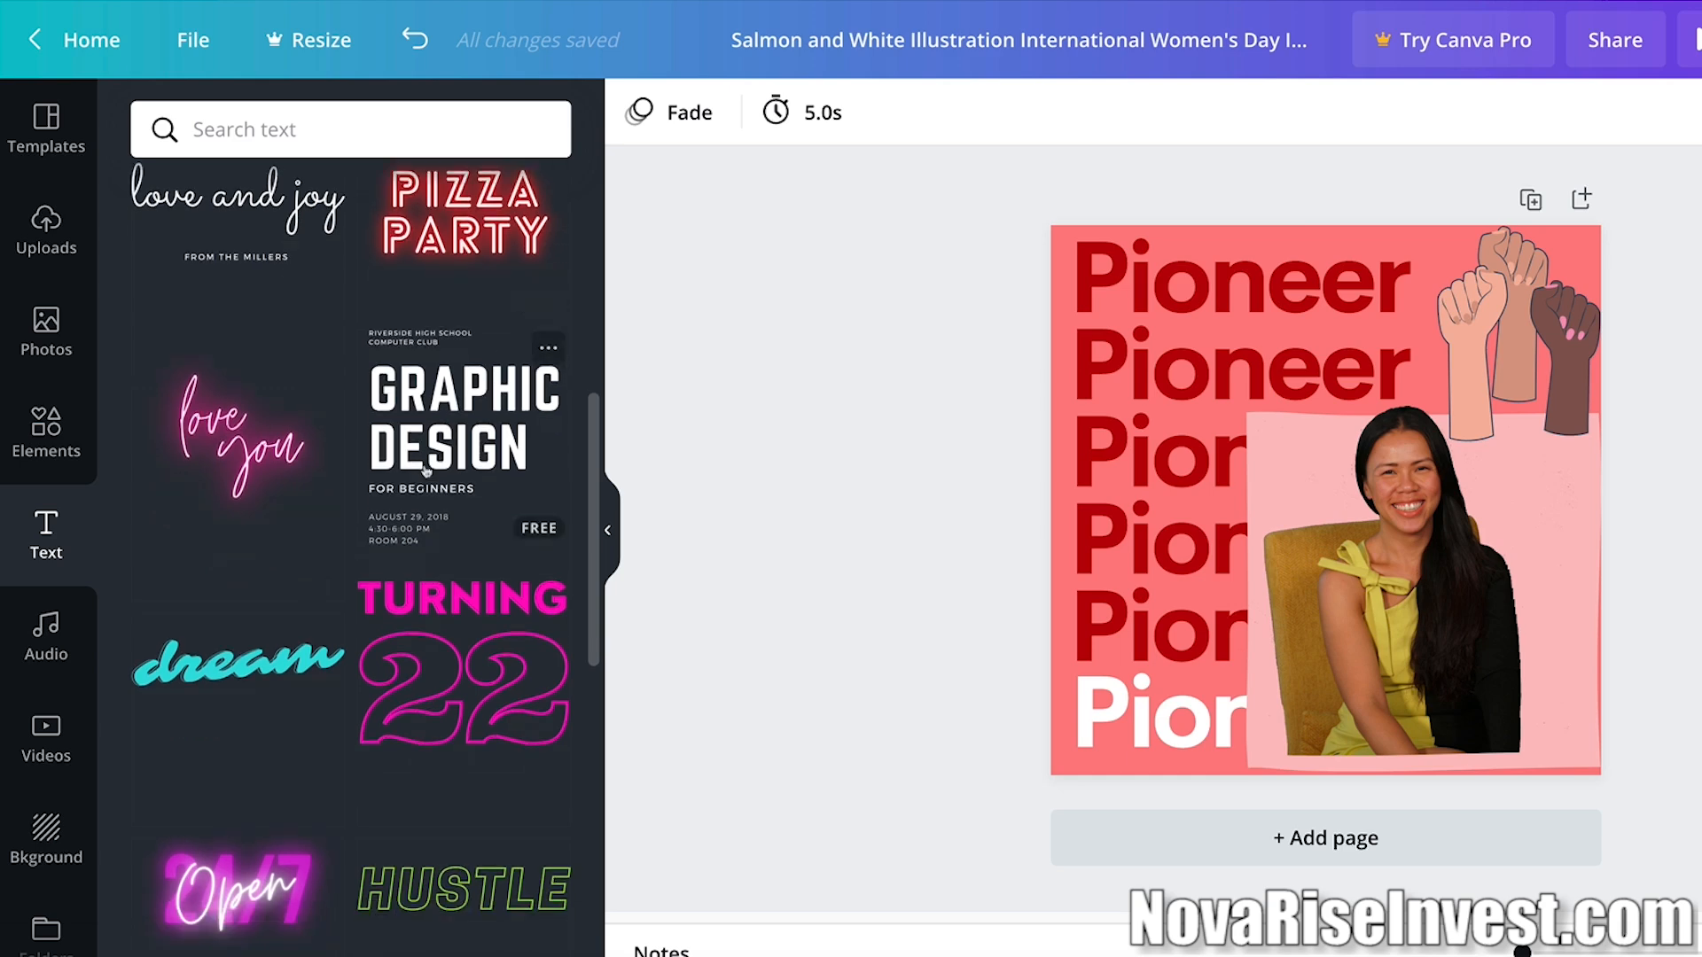
scroll(426, 469, "down", 3)
left_click(507, 679)
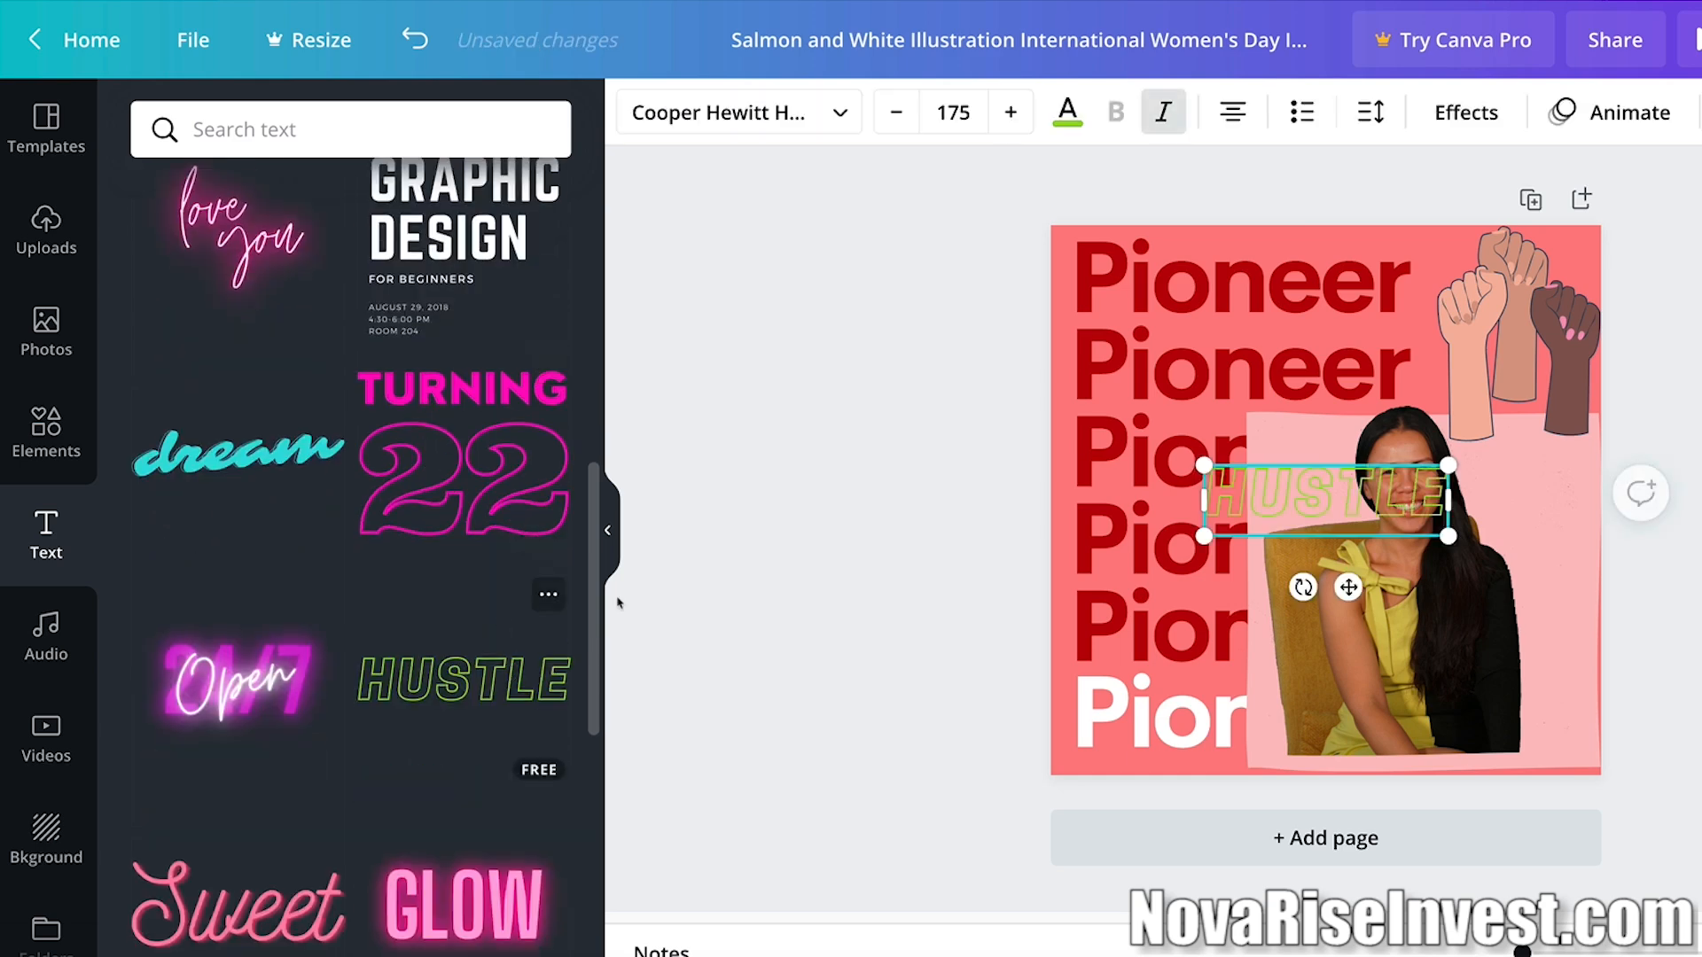
left_click_drag(1336, 474, 1444, 523)
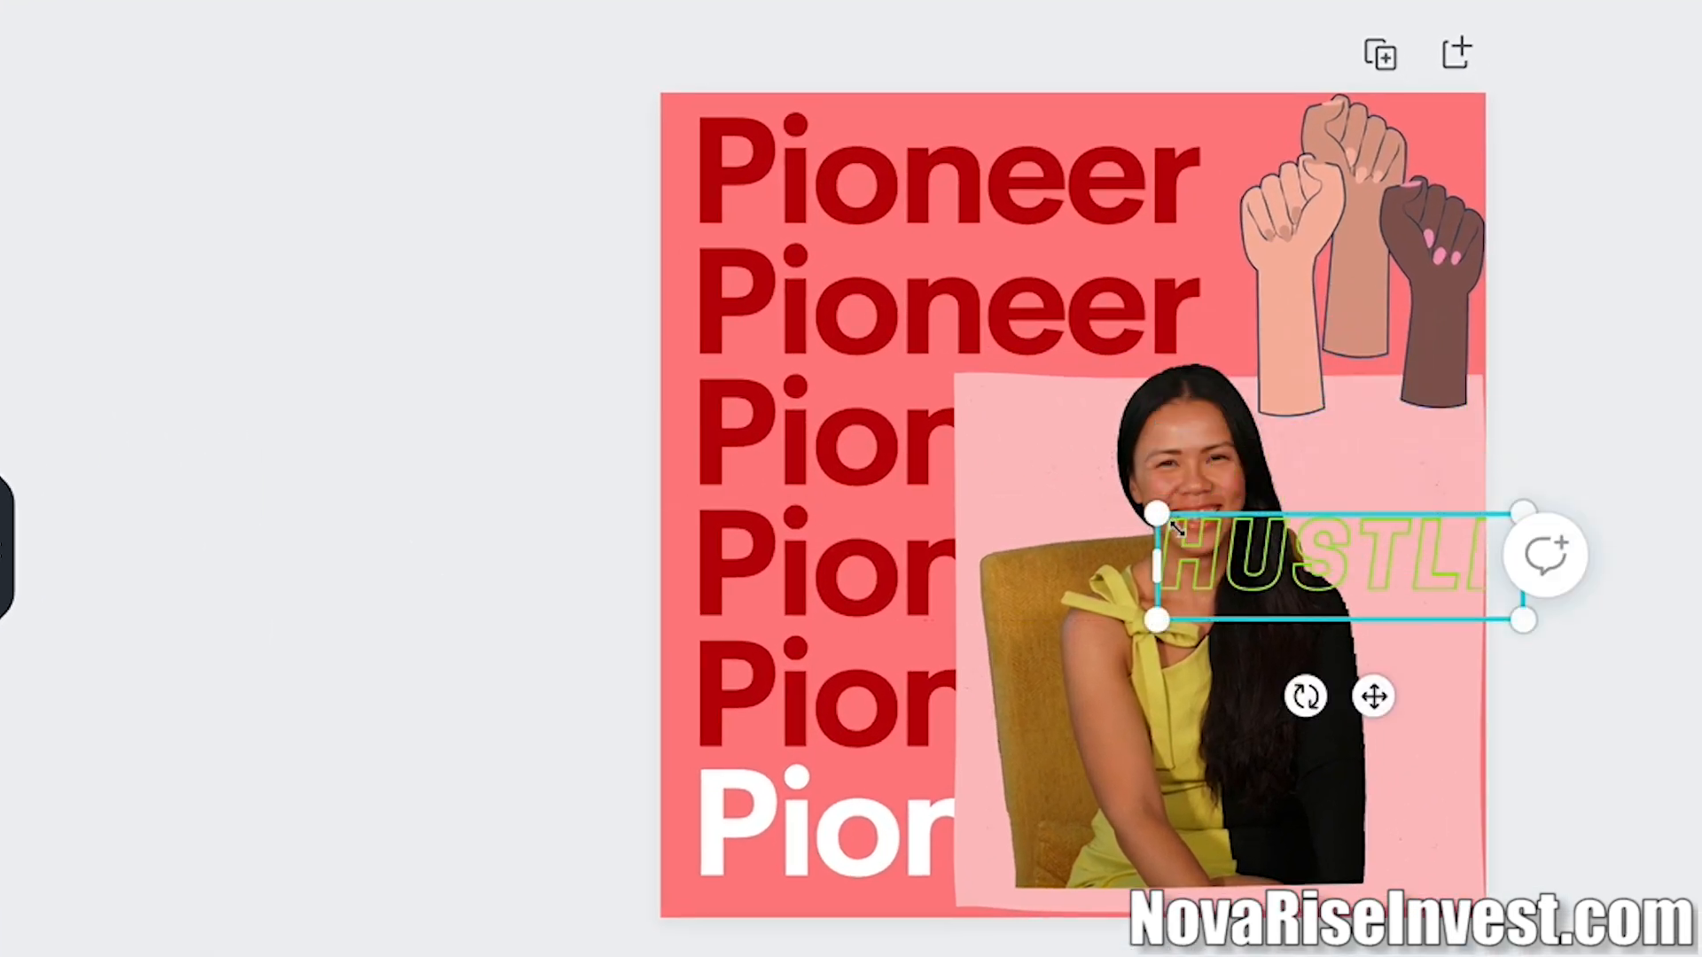
left_click_drag(1175, 526, 1312, 871)
Recolor the outlined HUSTLE text white.
left_click(913, 188)
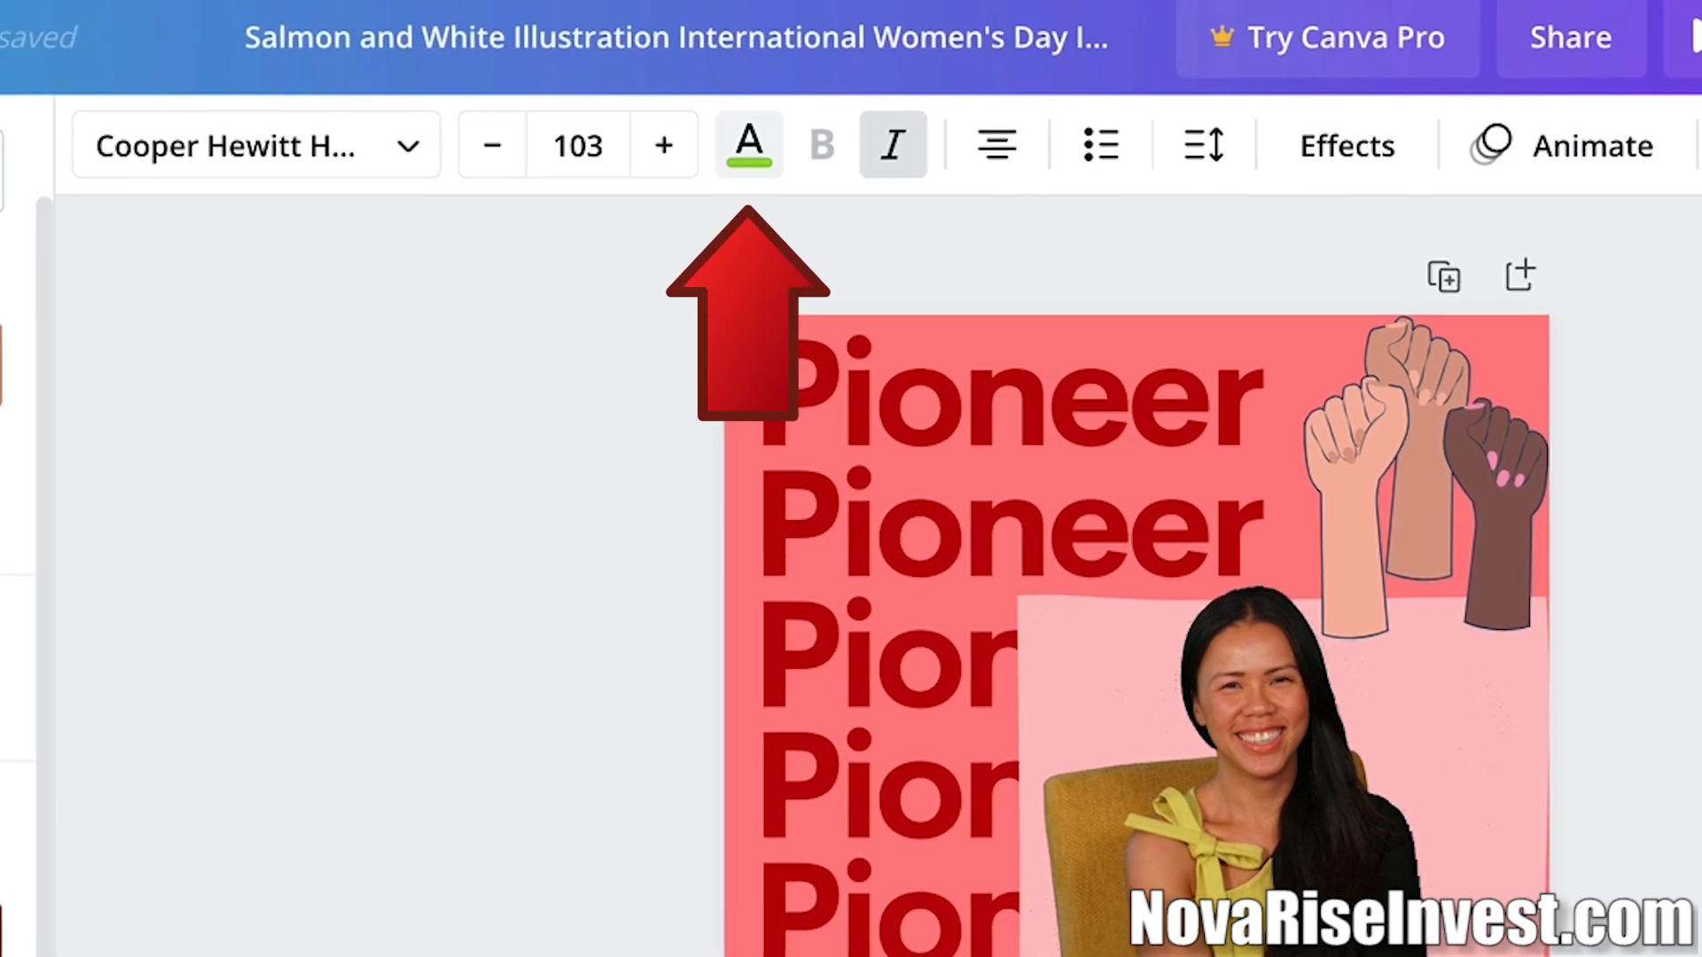
left_click(133, 279)
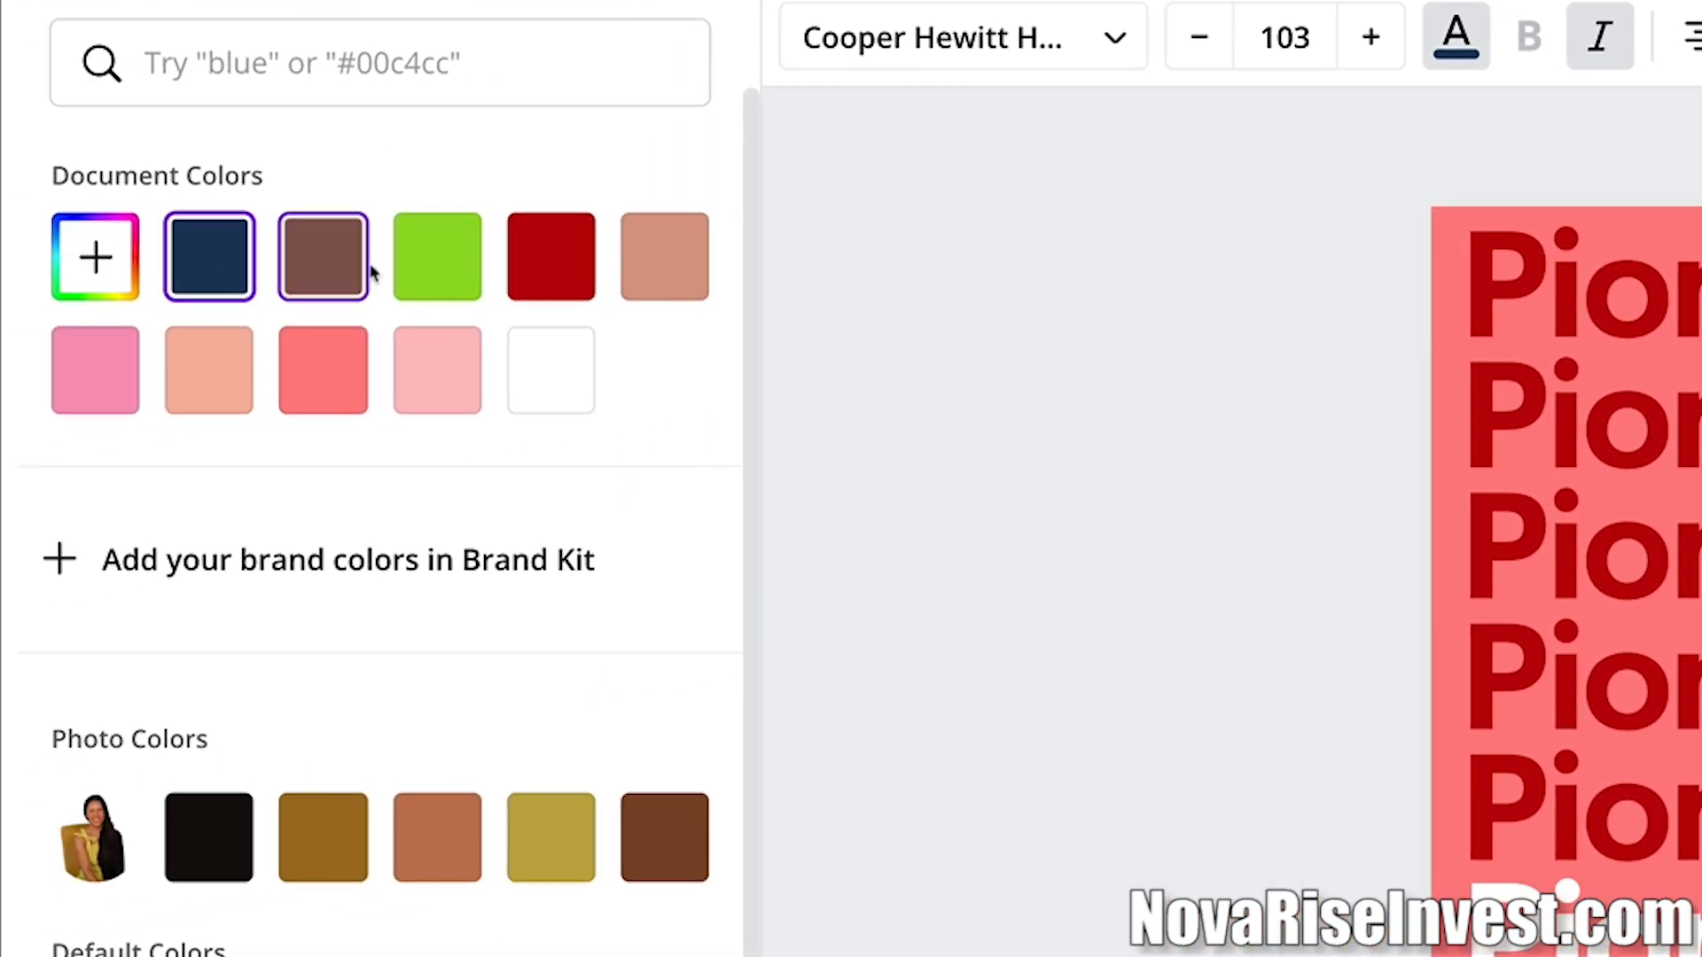
left_click(456, 266)
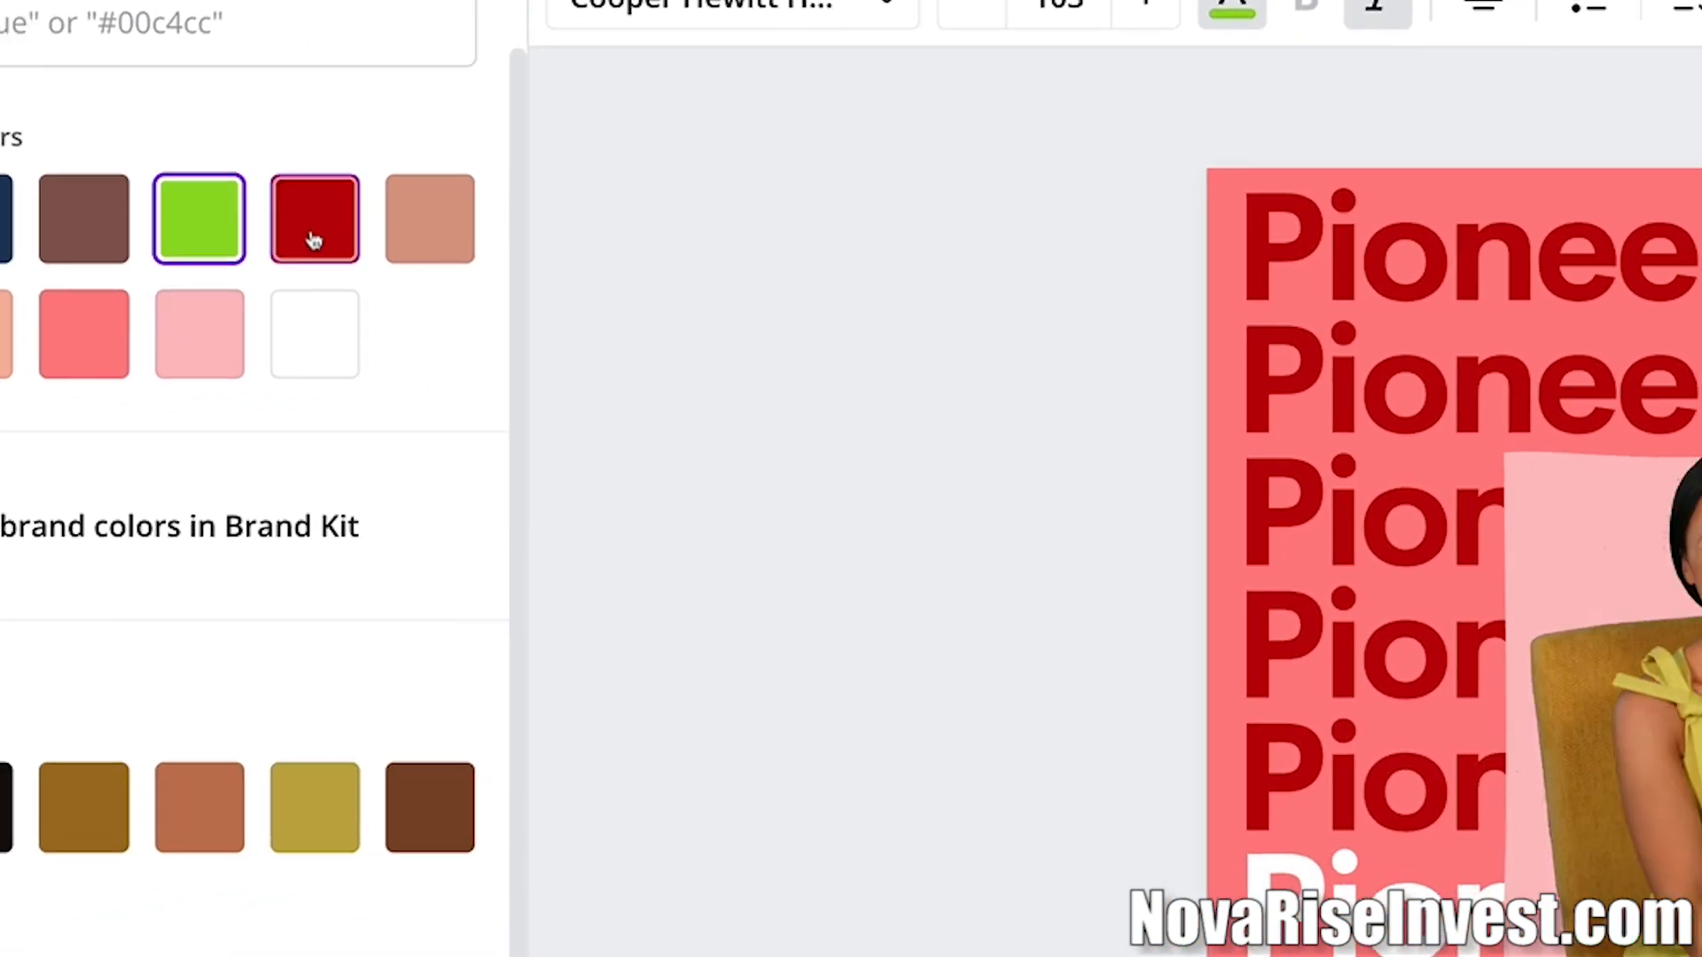
left_click(314, 239)
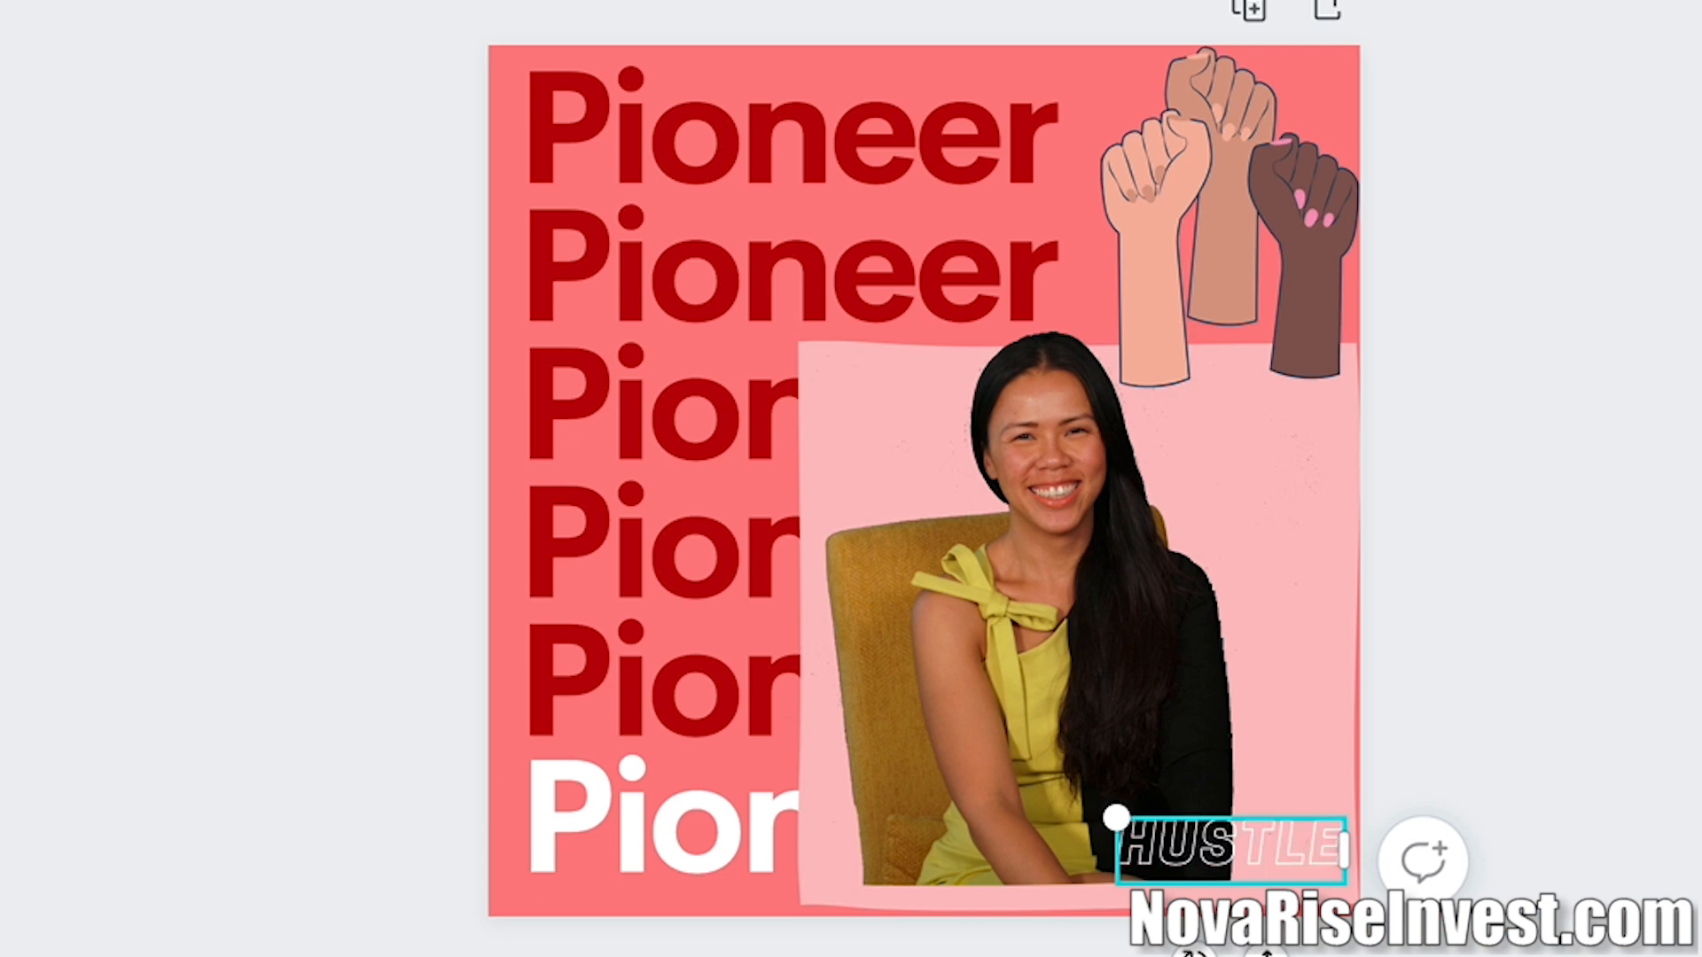
left_click(1341, 714)
left_click(1483, 630)
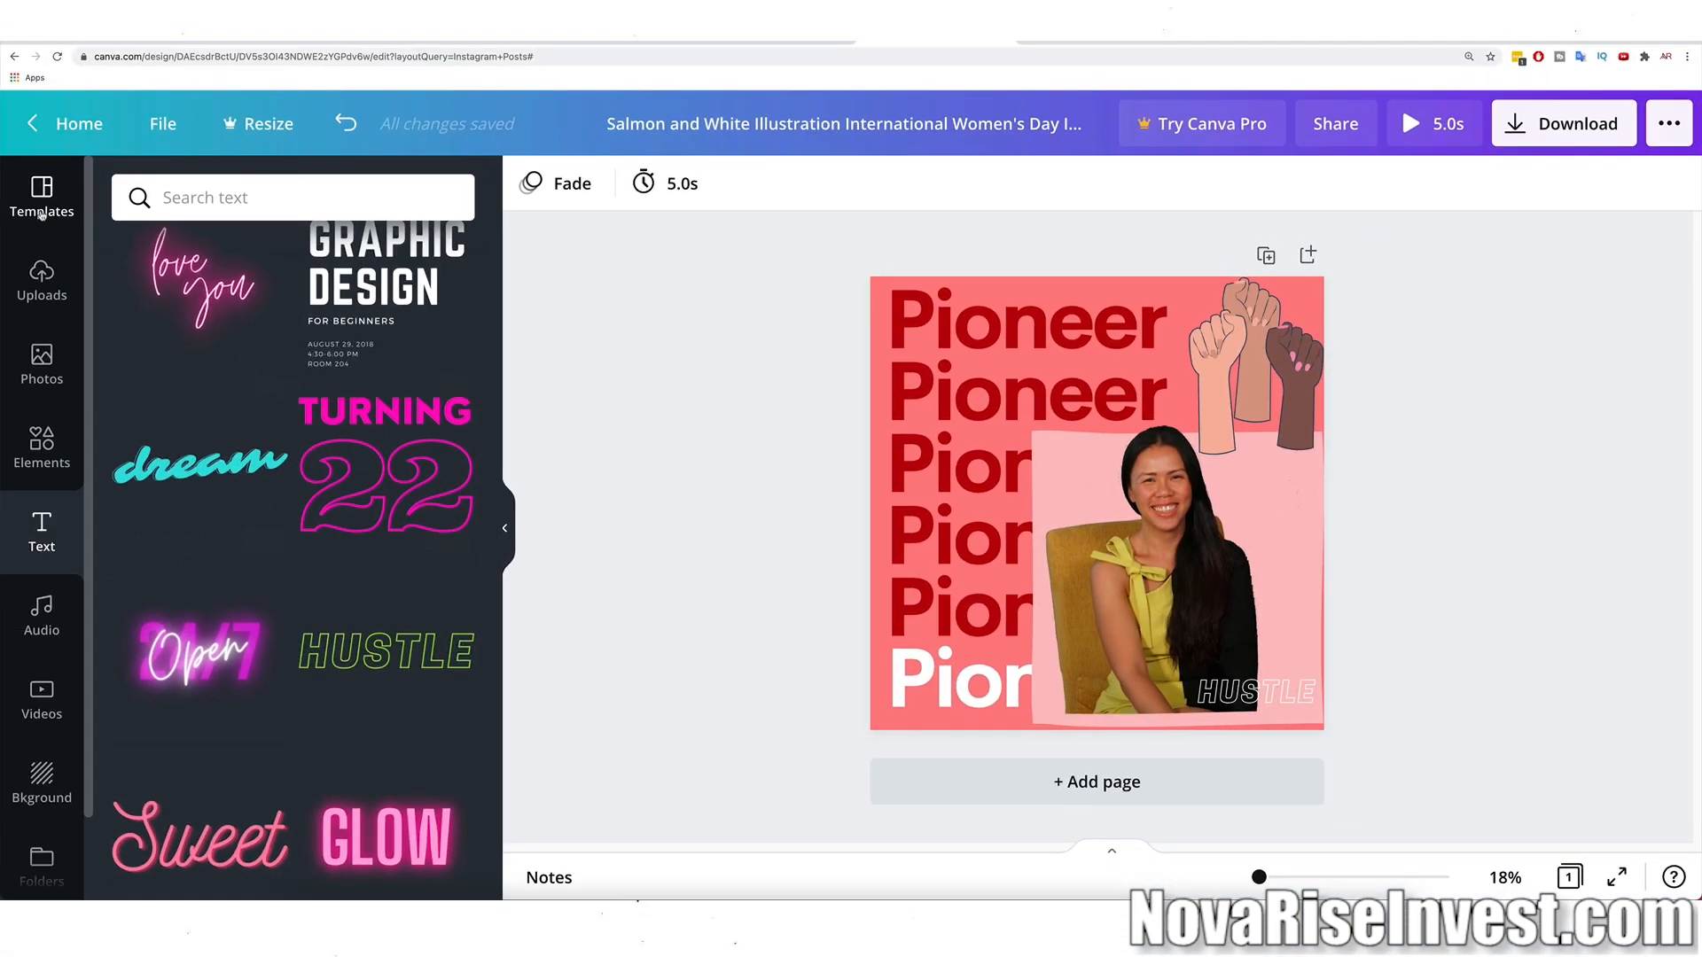
left_click(42, 209)
scroll(41, 443, "down", 1)
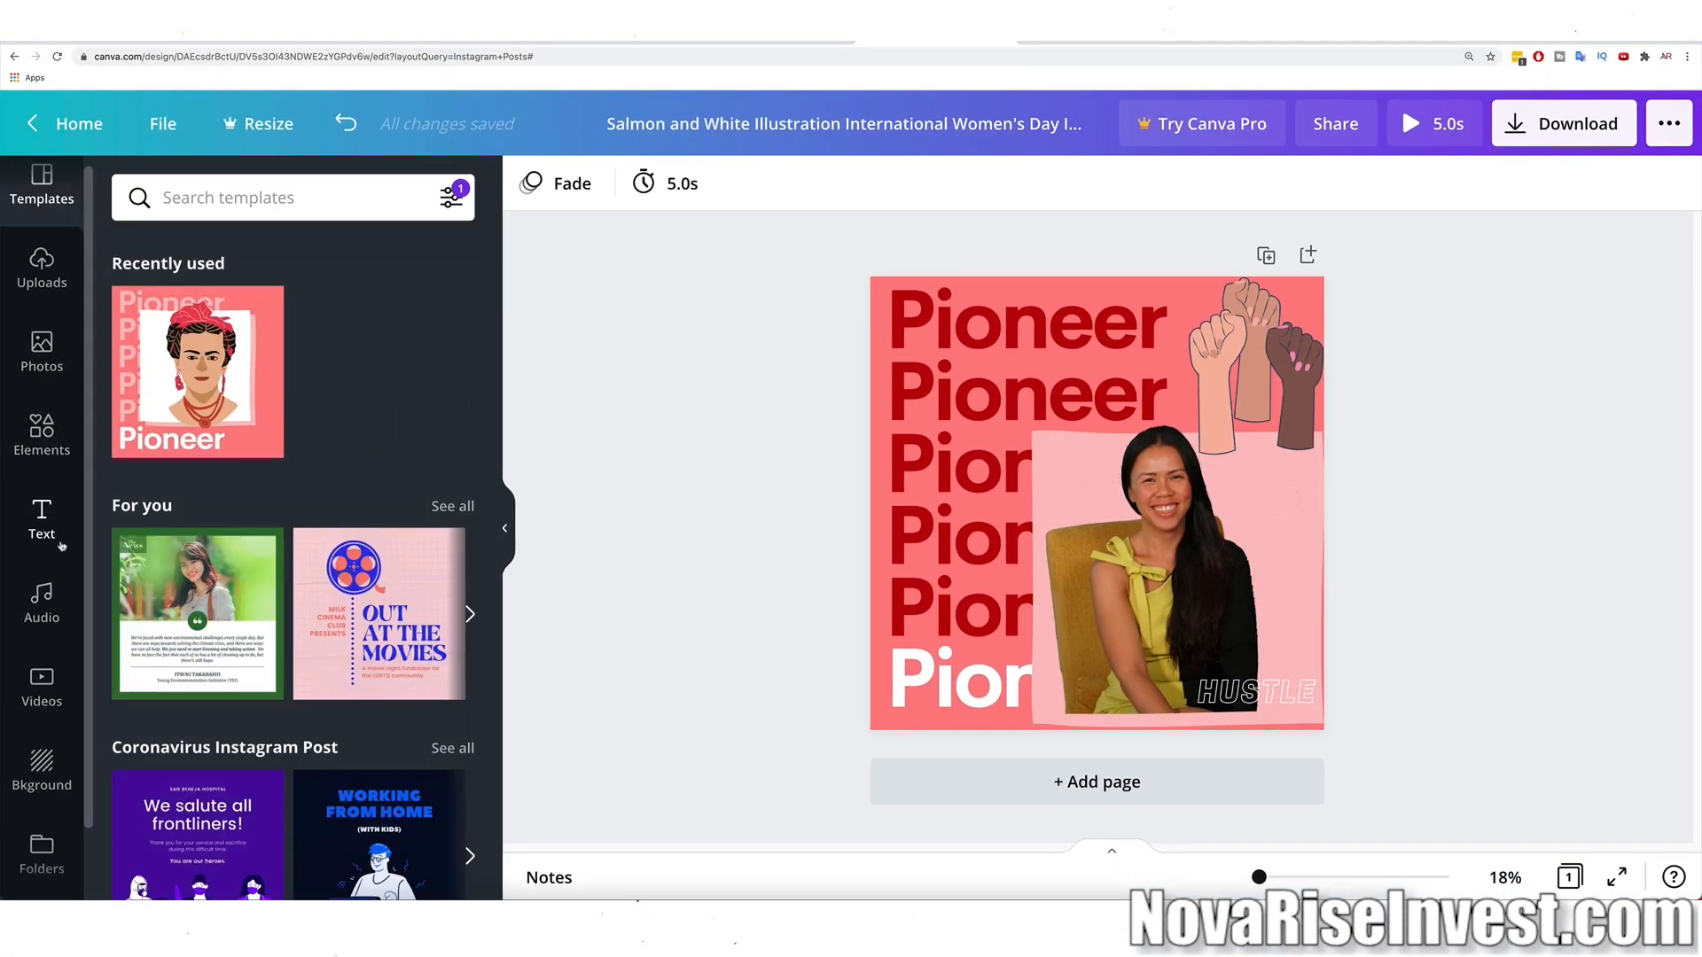
Try the Rise text animation on the dark red Pioneer text block and switch it to Pan.
left_click(942, 315)
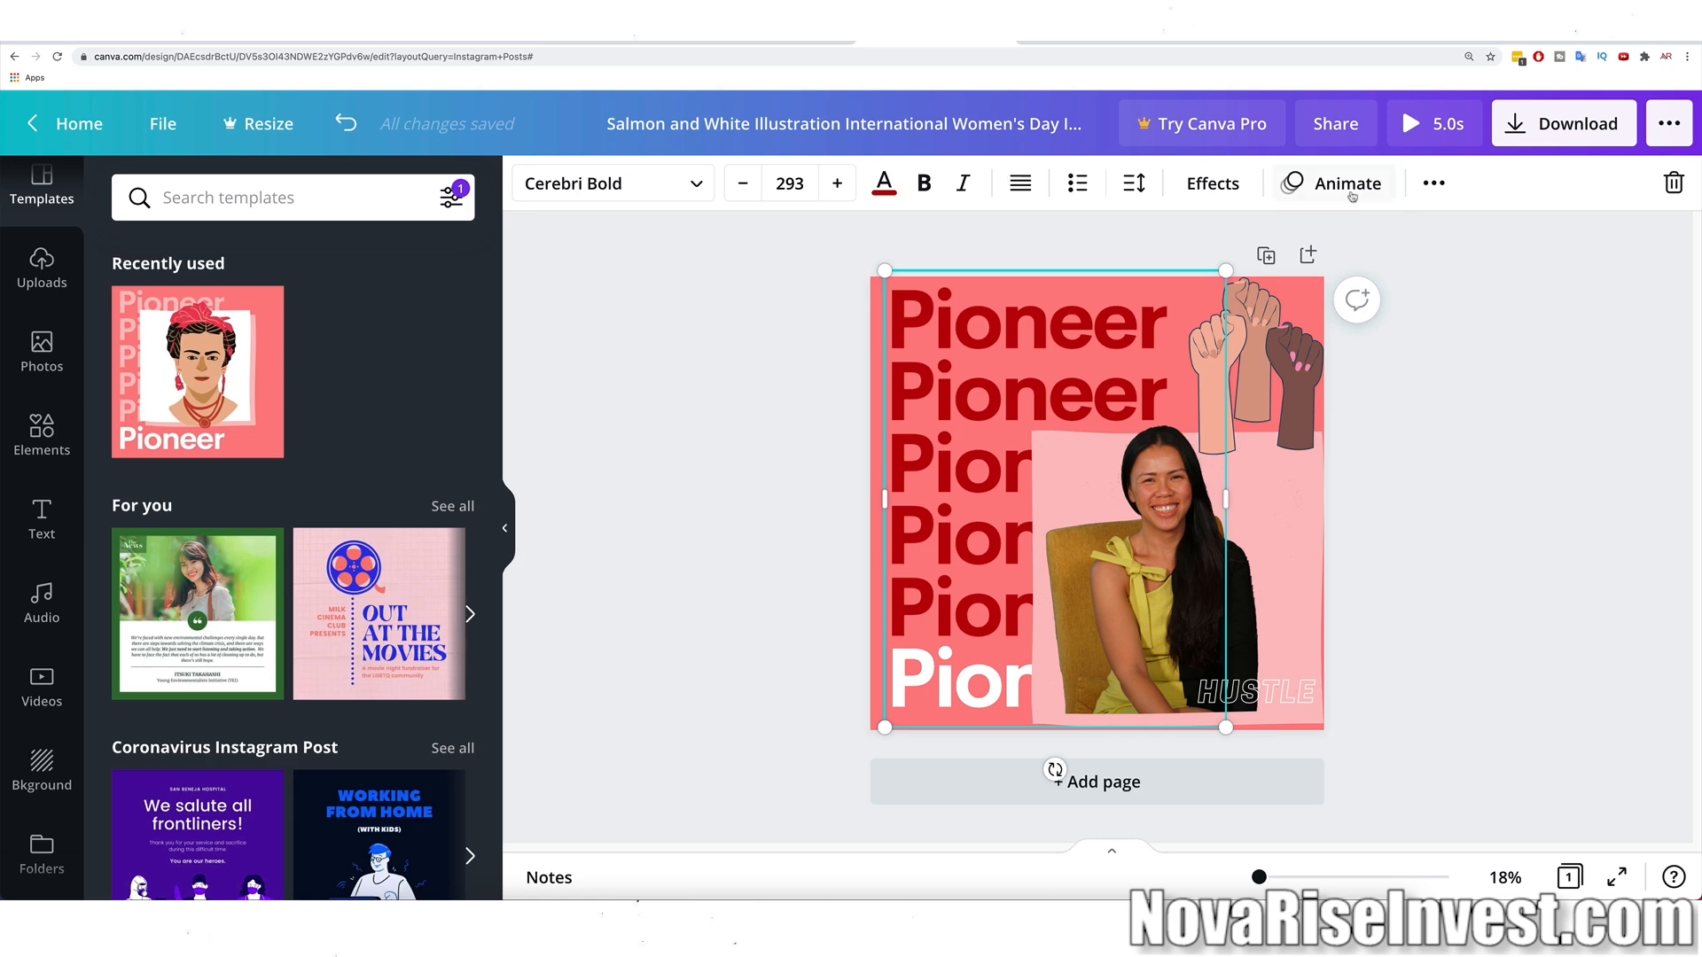
left_click(1347, 184)
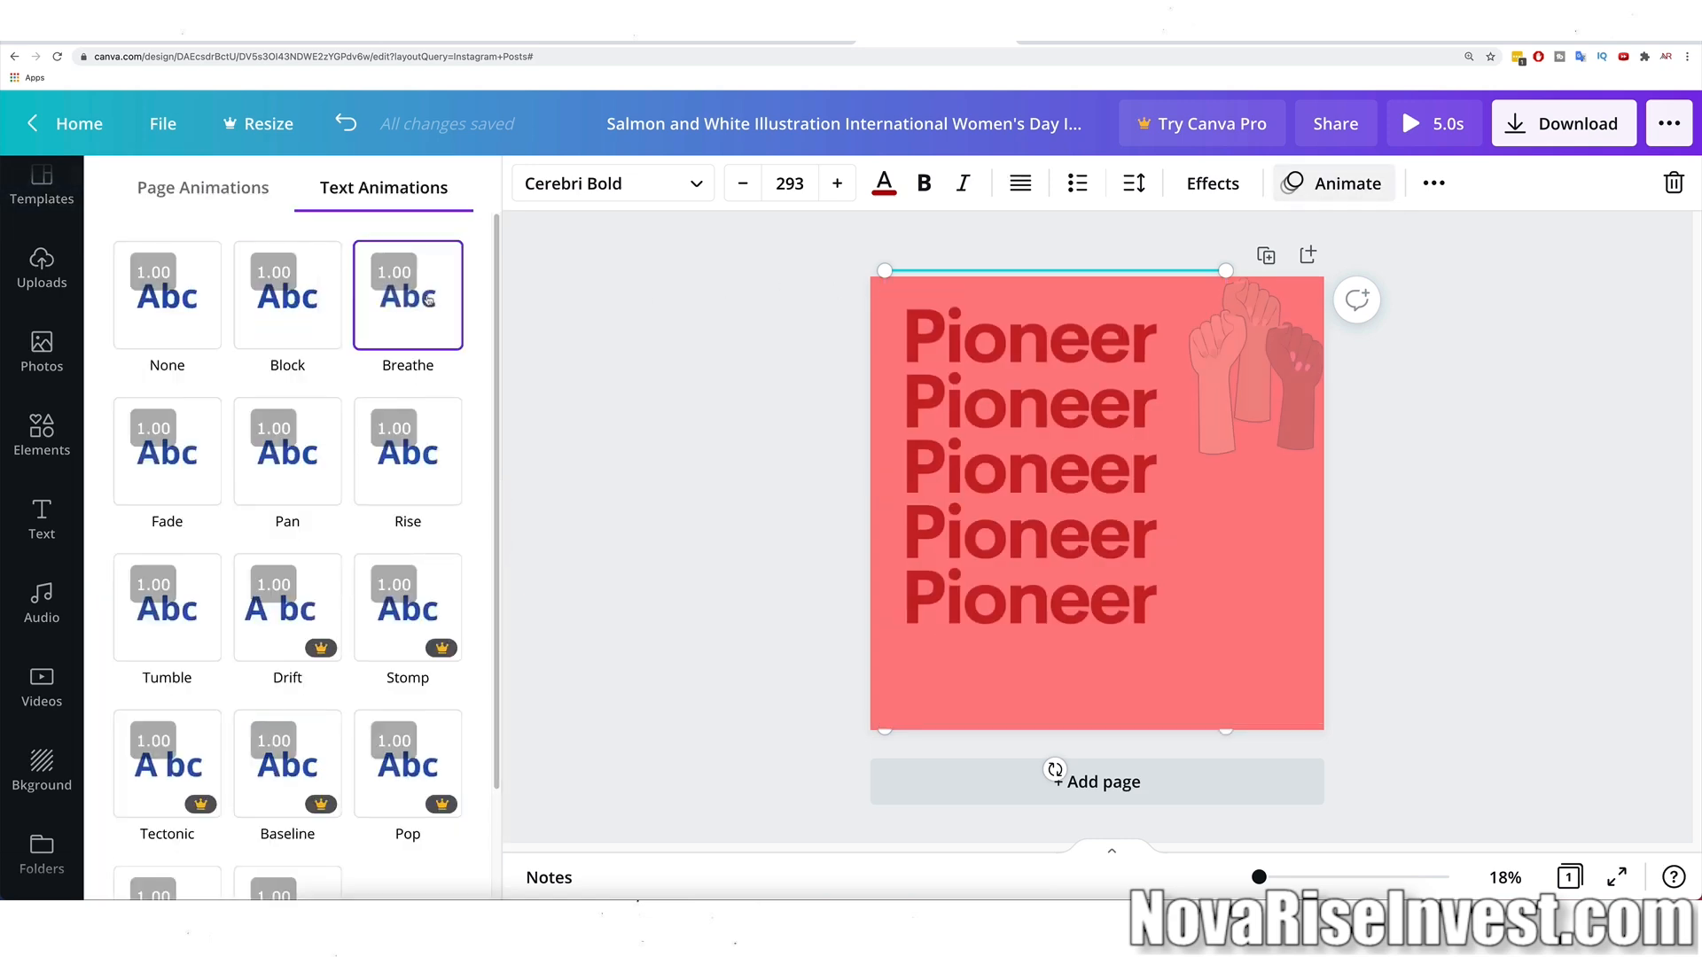
left_click(429, 458)
left_click(282, 449)
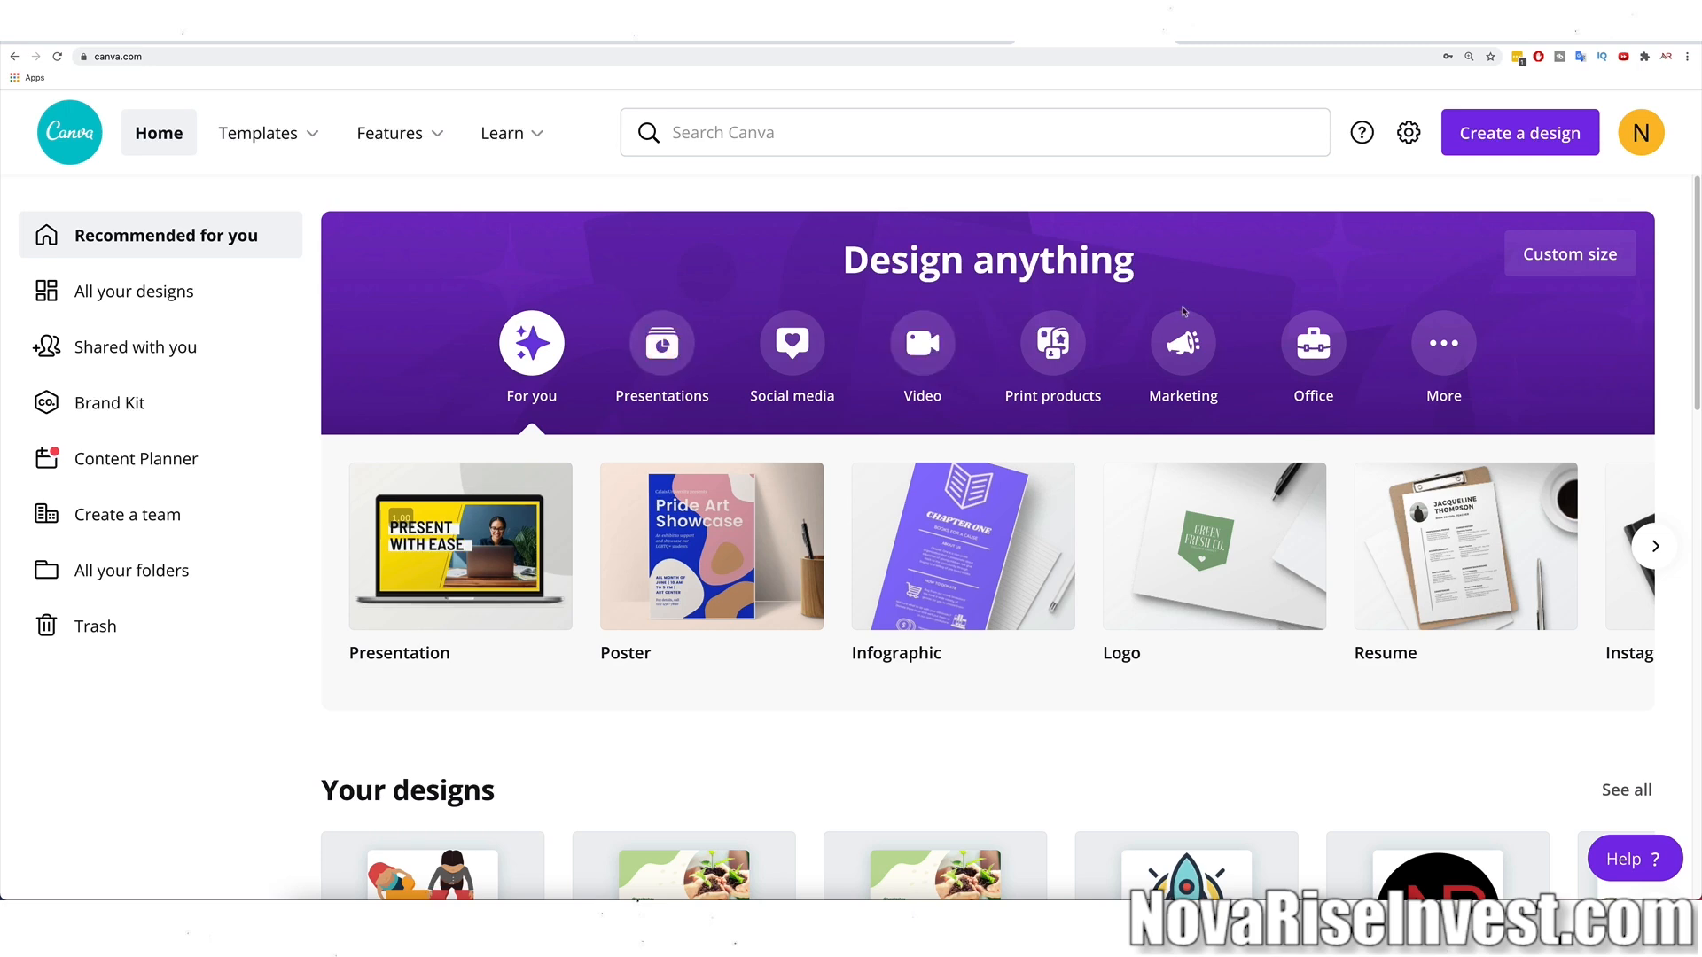
Browse the Canva home page sections and open the full collection of Instagram Posts templates.
scroll(1445, 330, "down", 1)
scroll(1443, 332, "down", 3)
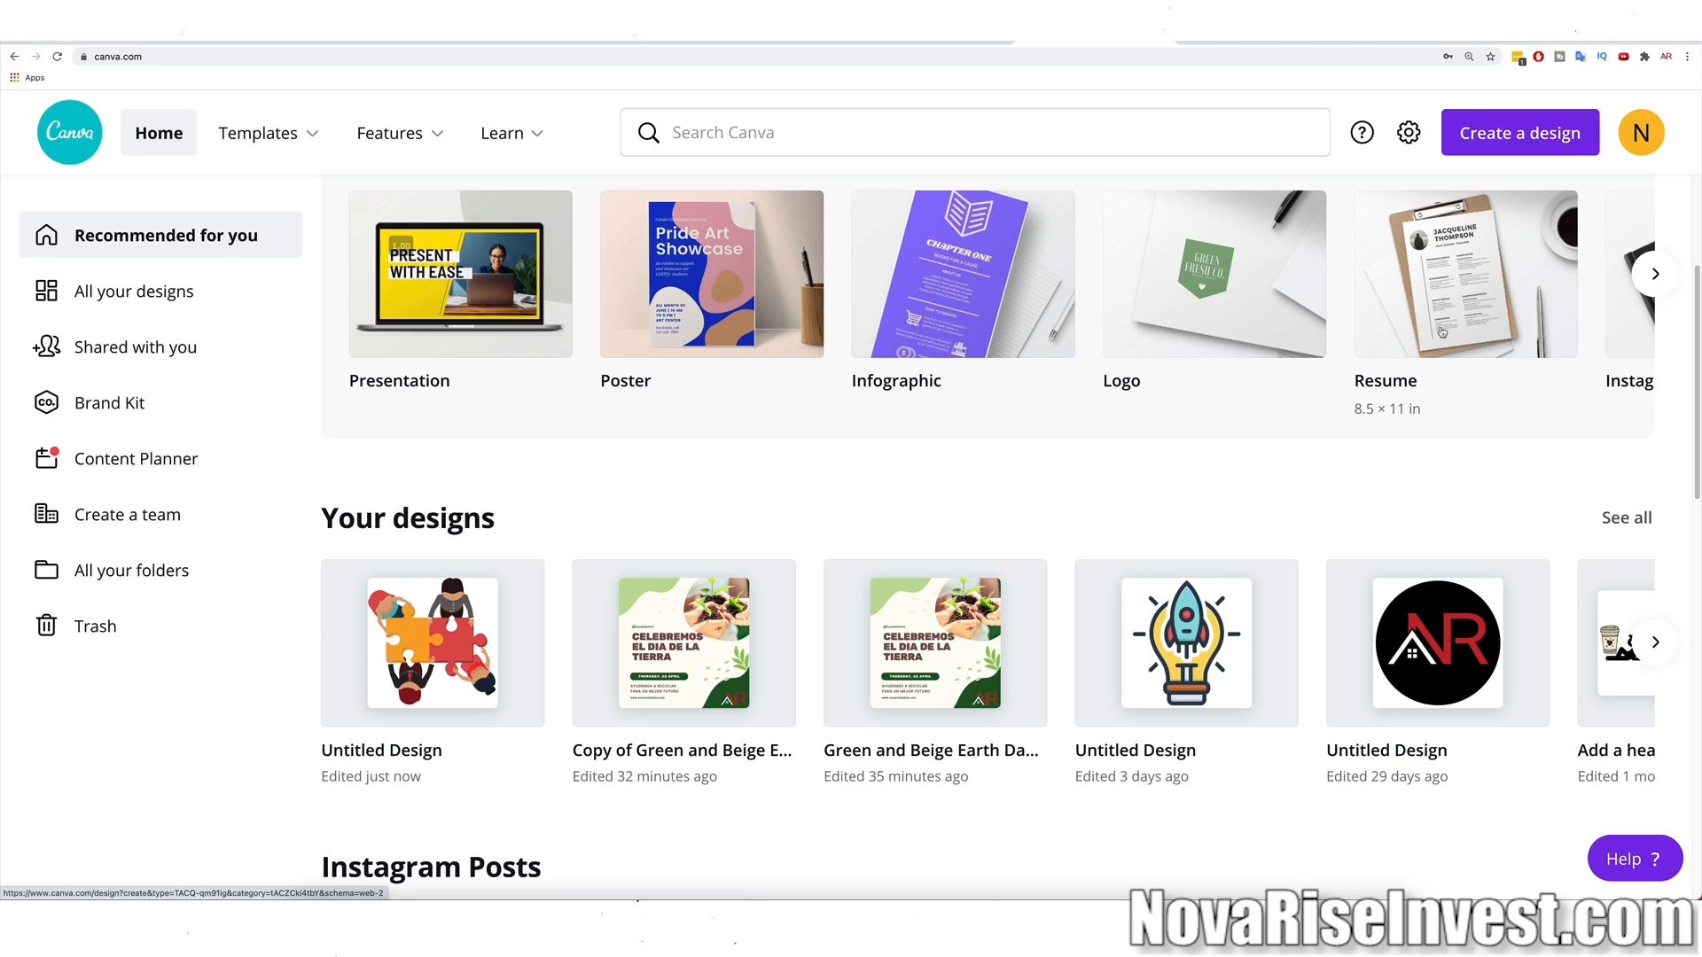
scroll(1445, 335, "down", 1)
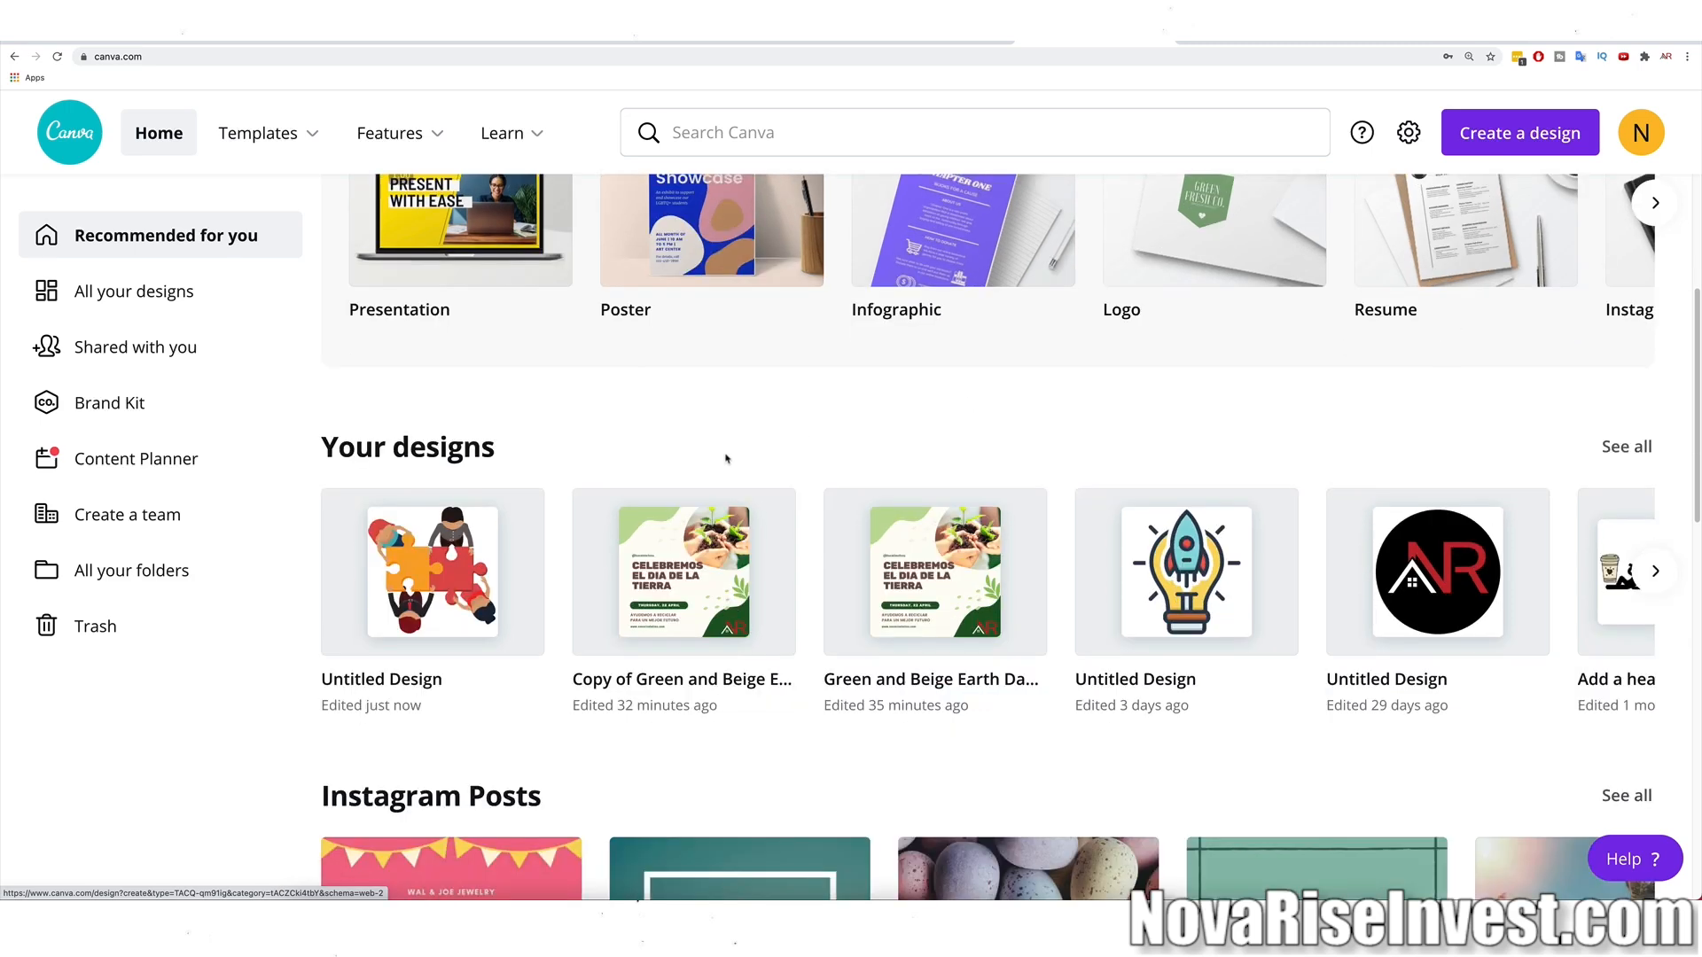
mouse_move(451, 595)
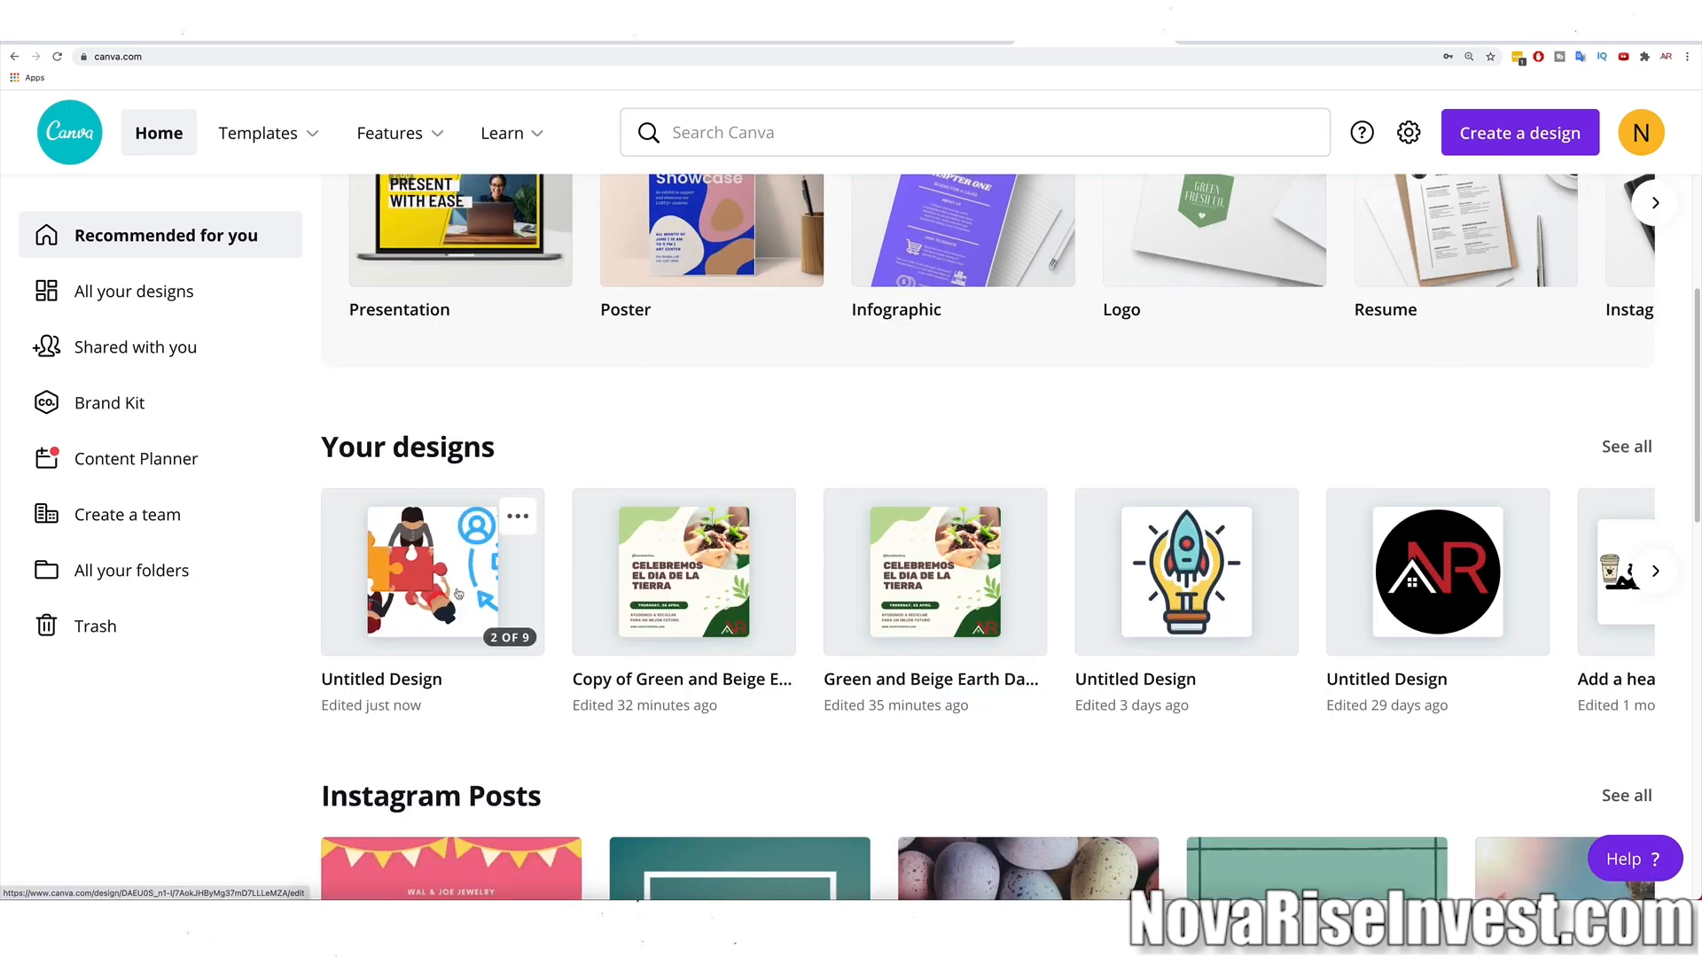
scroll(1545, 526, "down", 3)
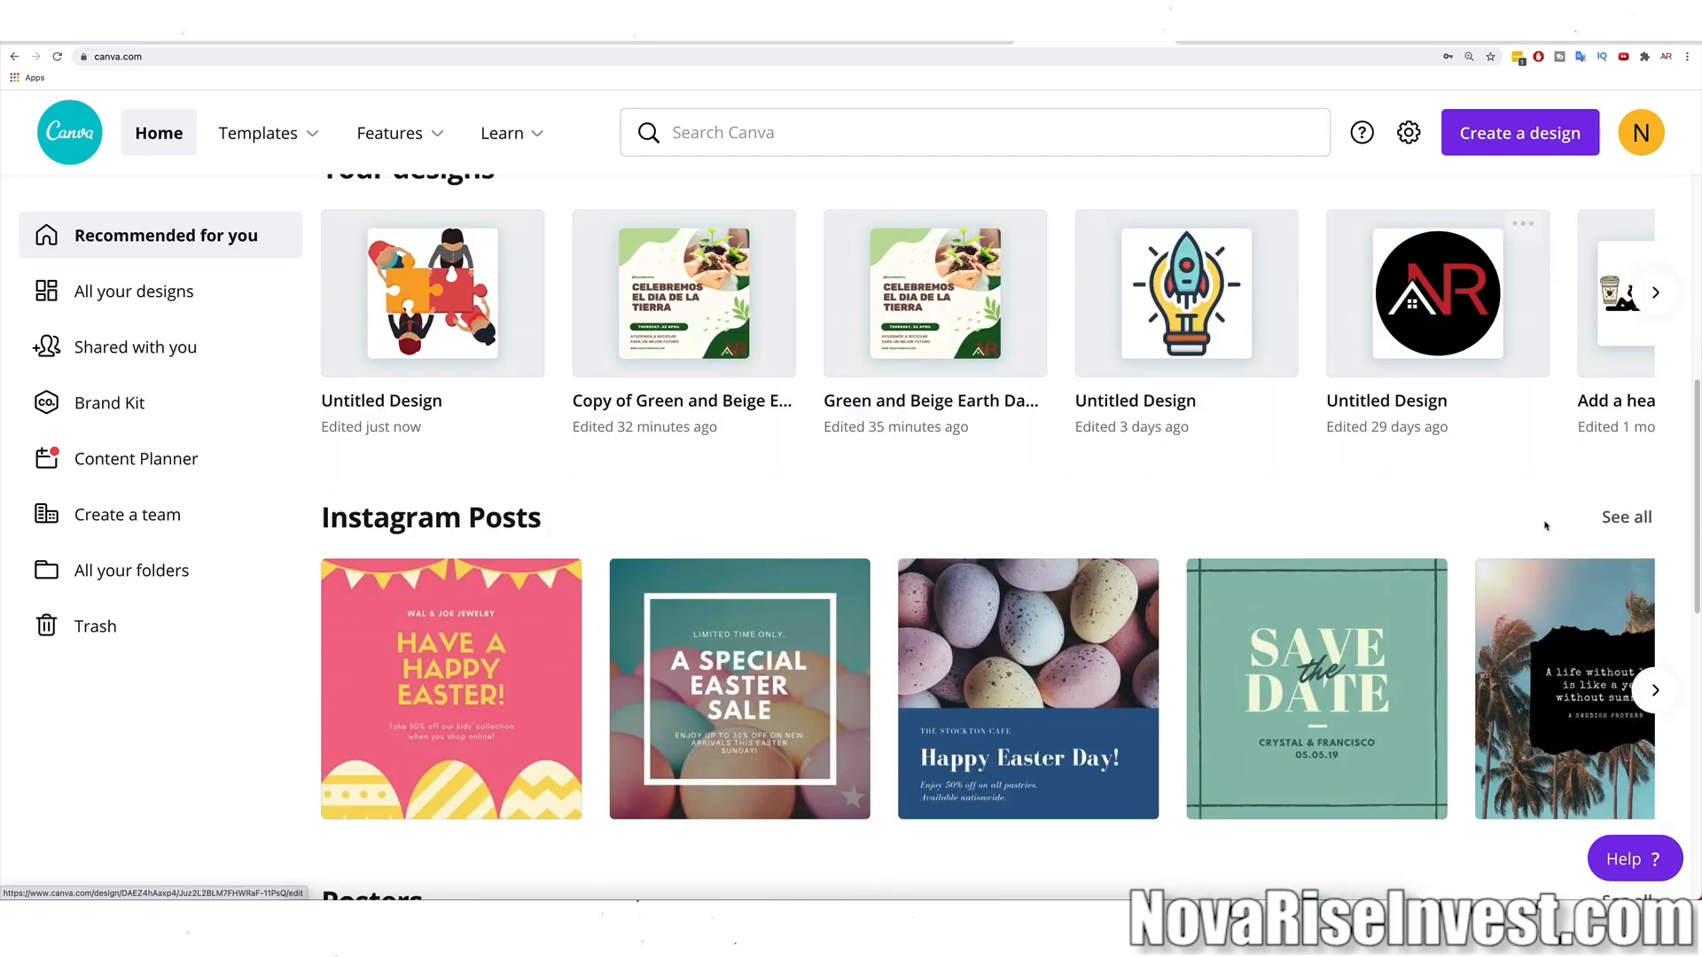
scroll(1541, 514, "down", 6)
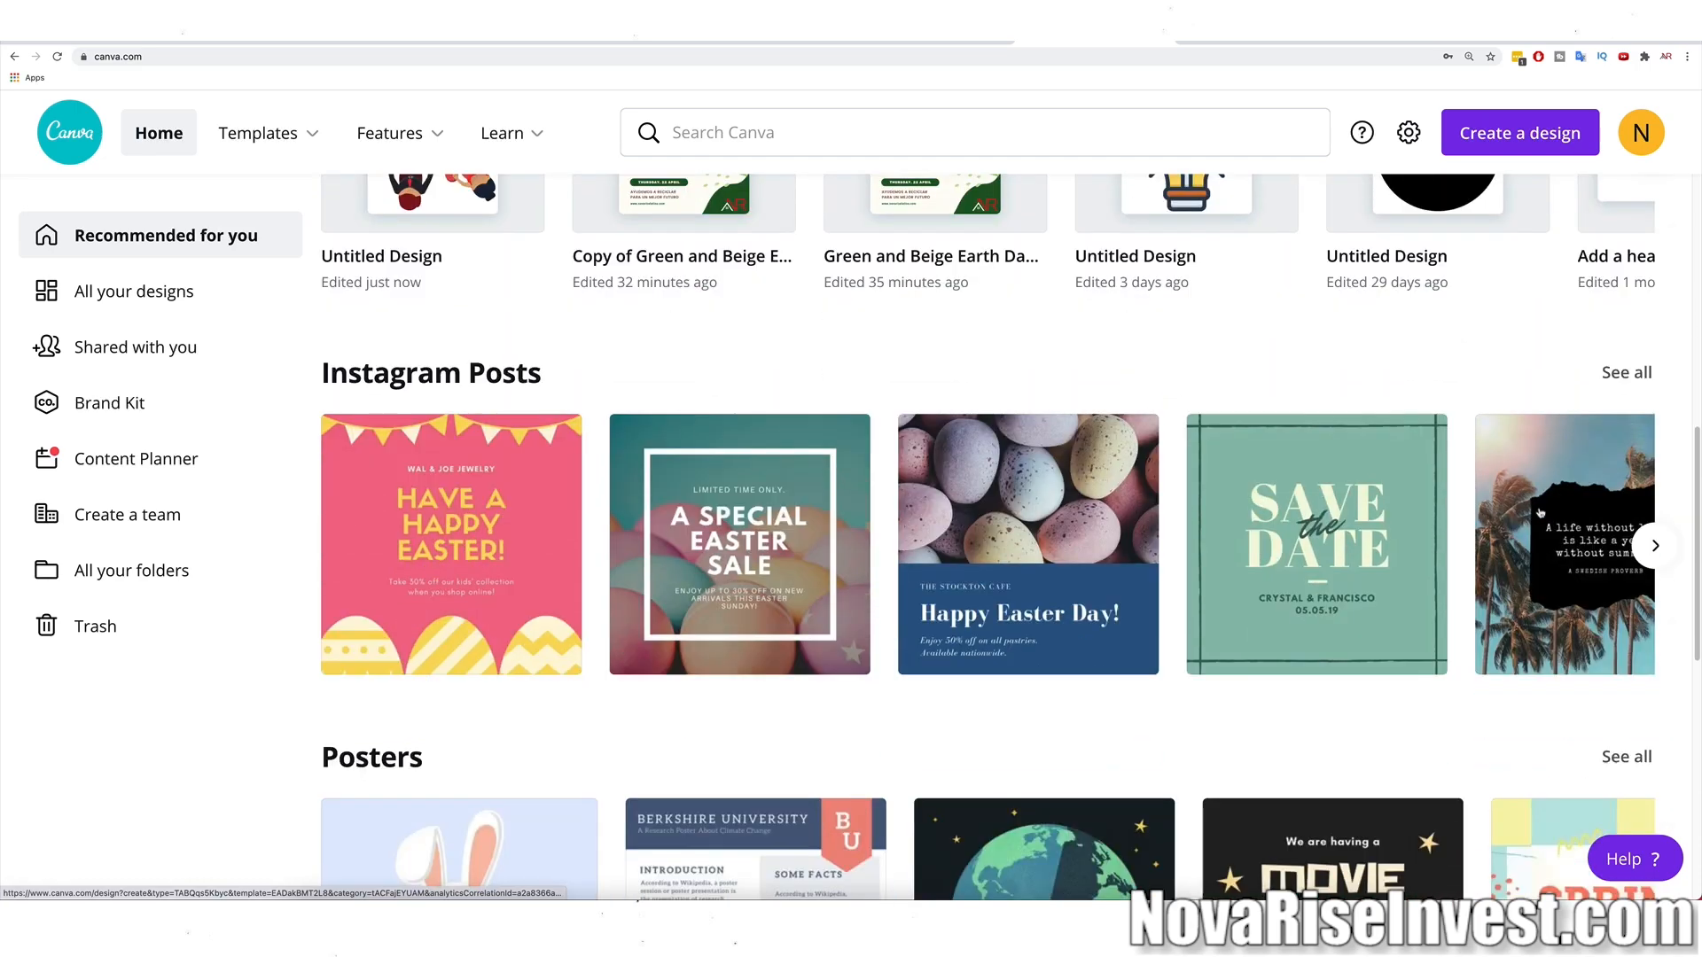
scroll(1541, 512, "up", 3)
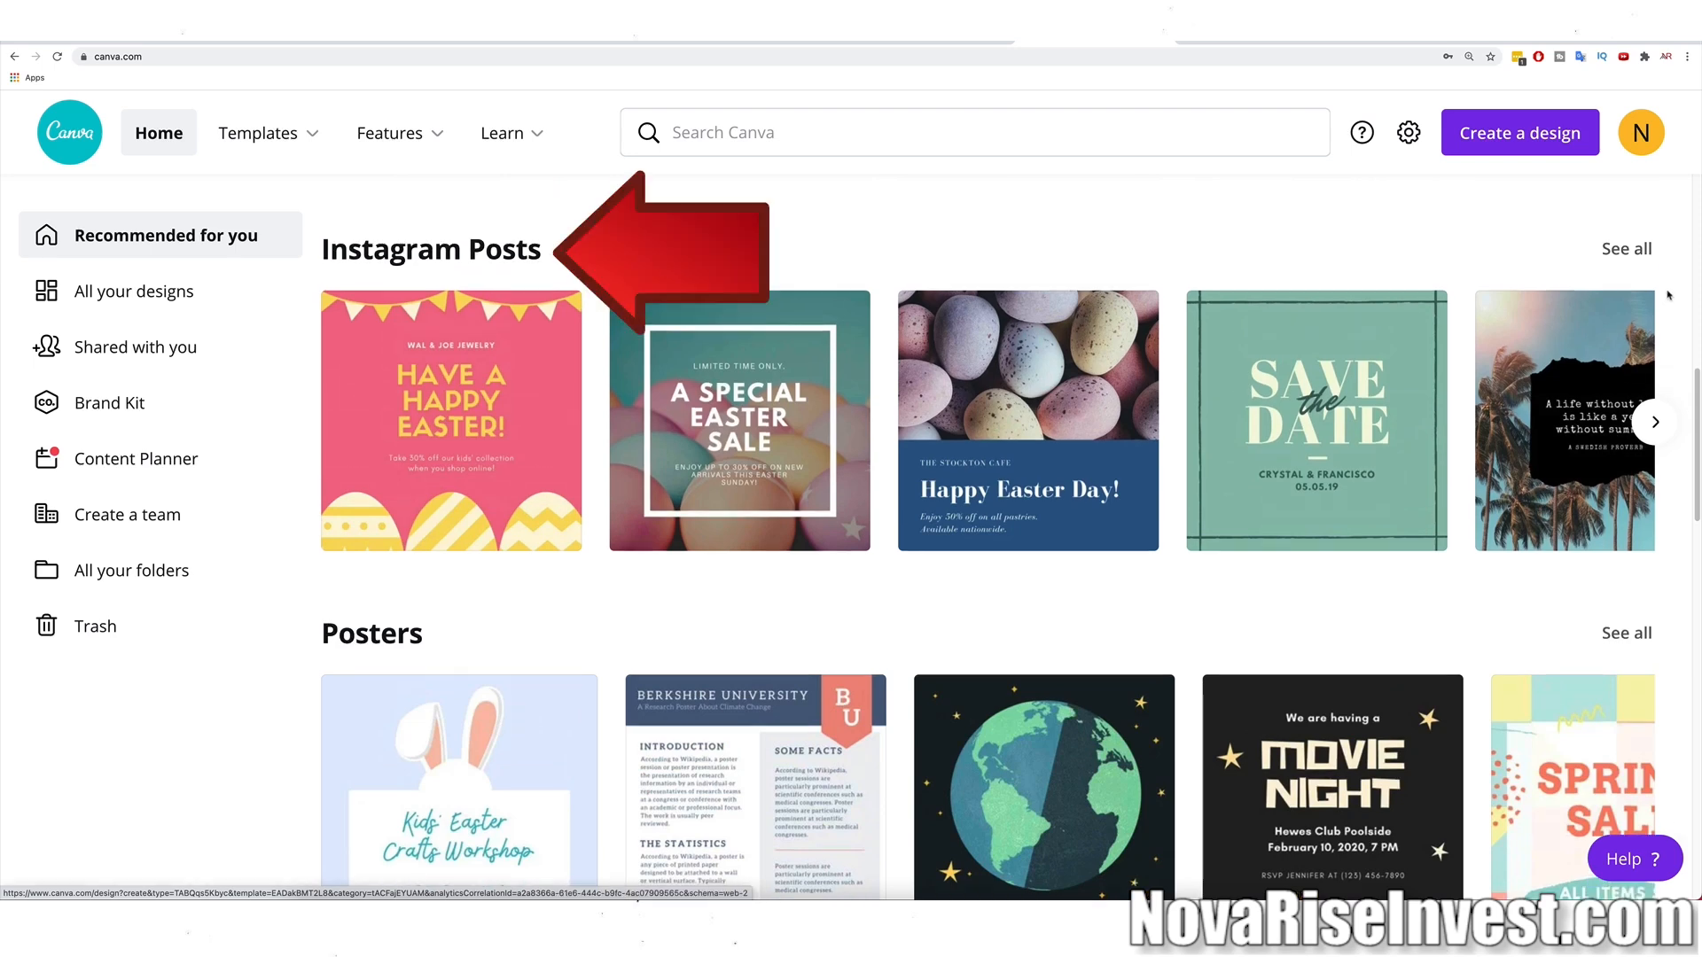
left_click(1636, 254)
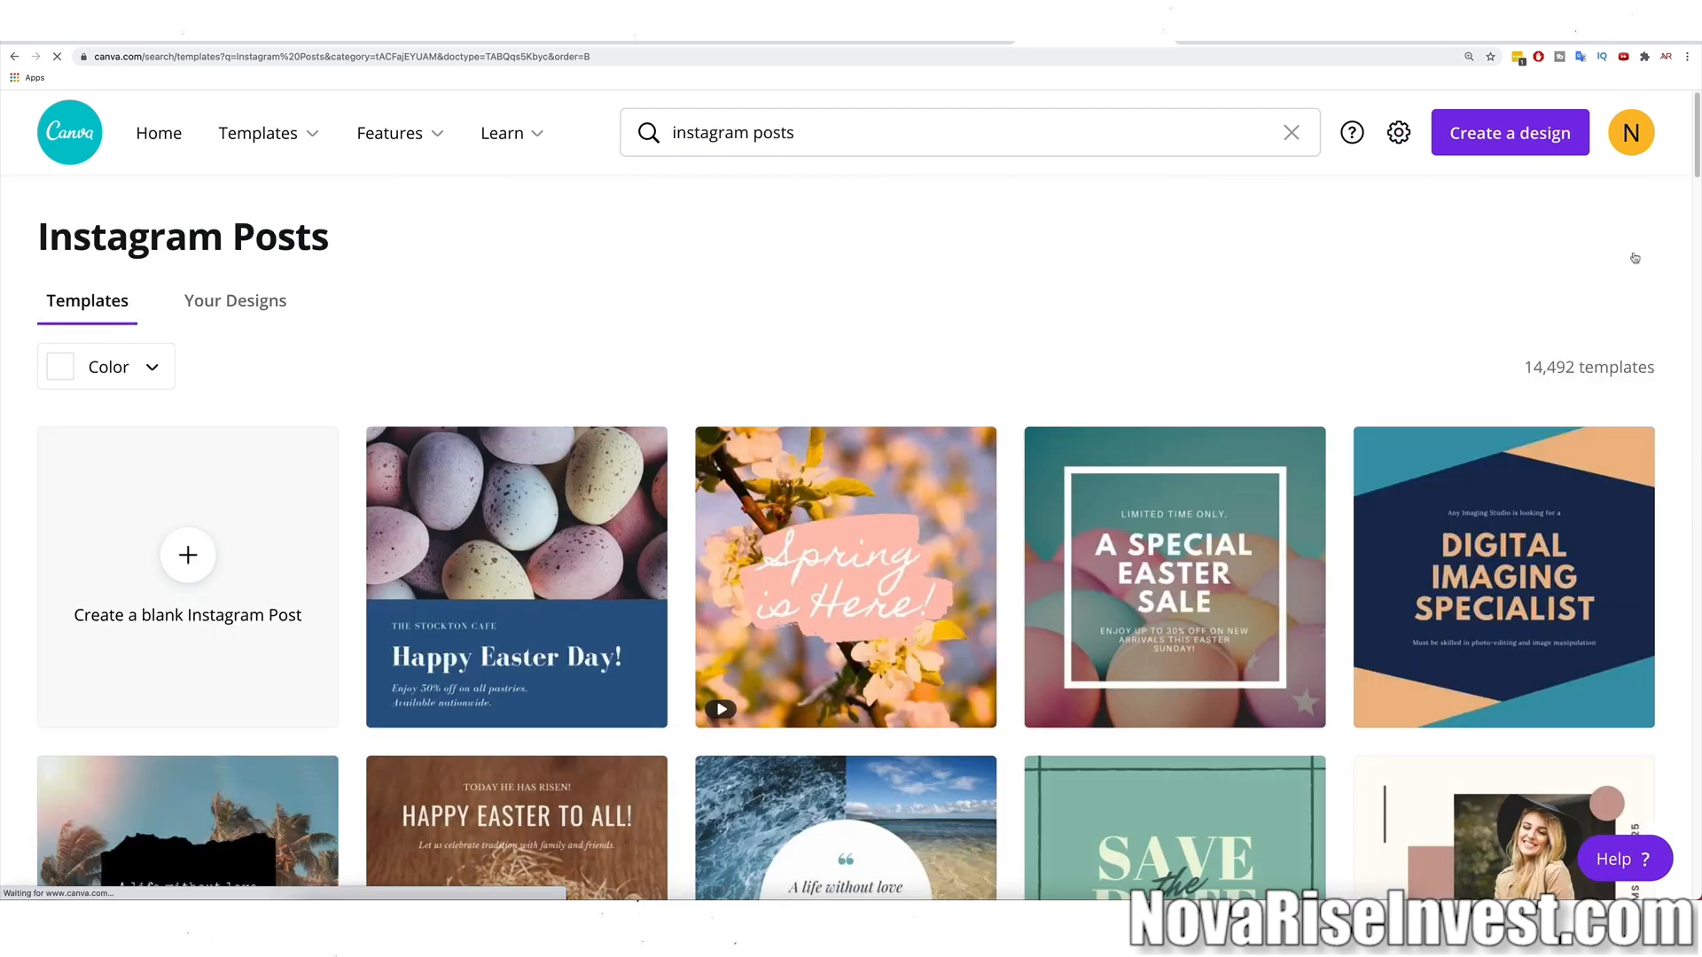
Browse the Instagram Posts templates and open the coffee photo collage titled "The Best in the Morning".
scroll(1666, 492, "down", 6)
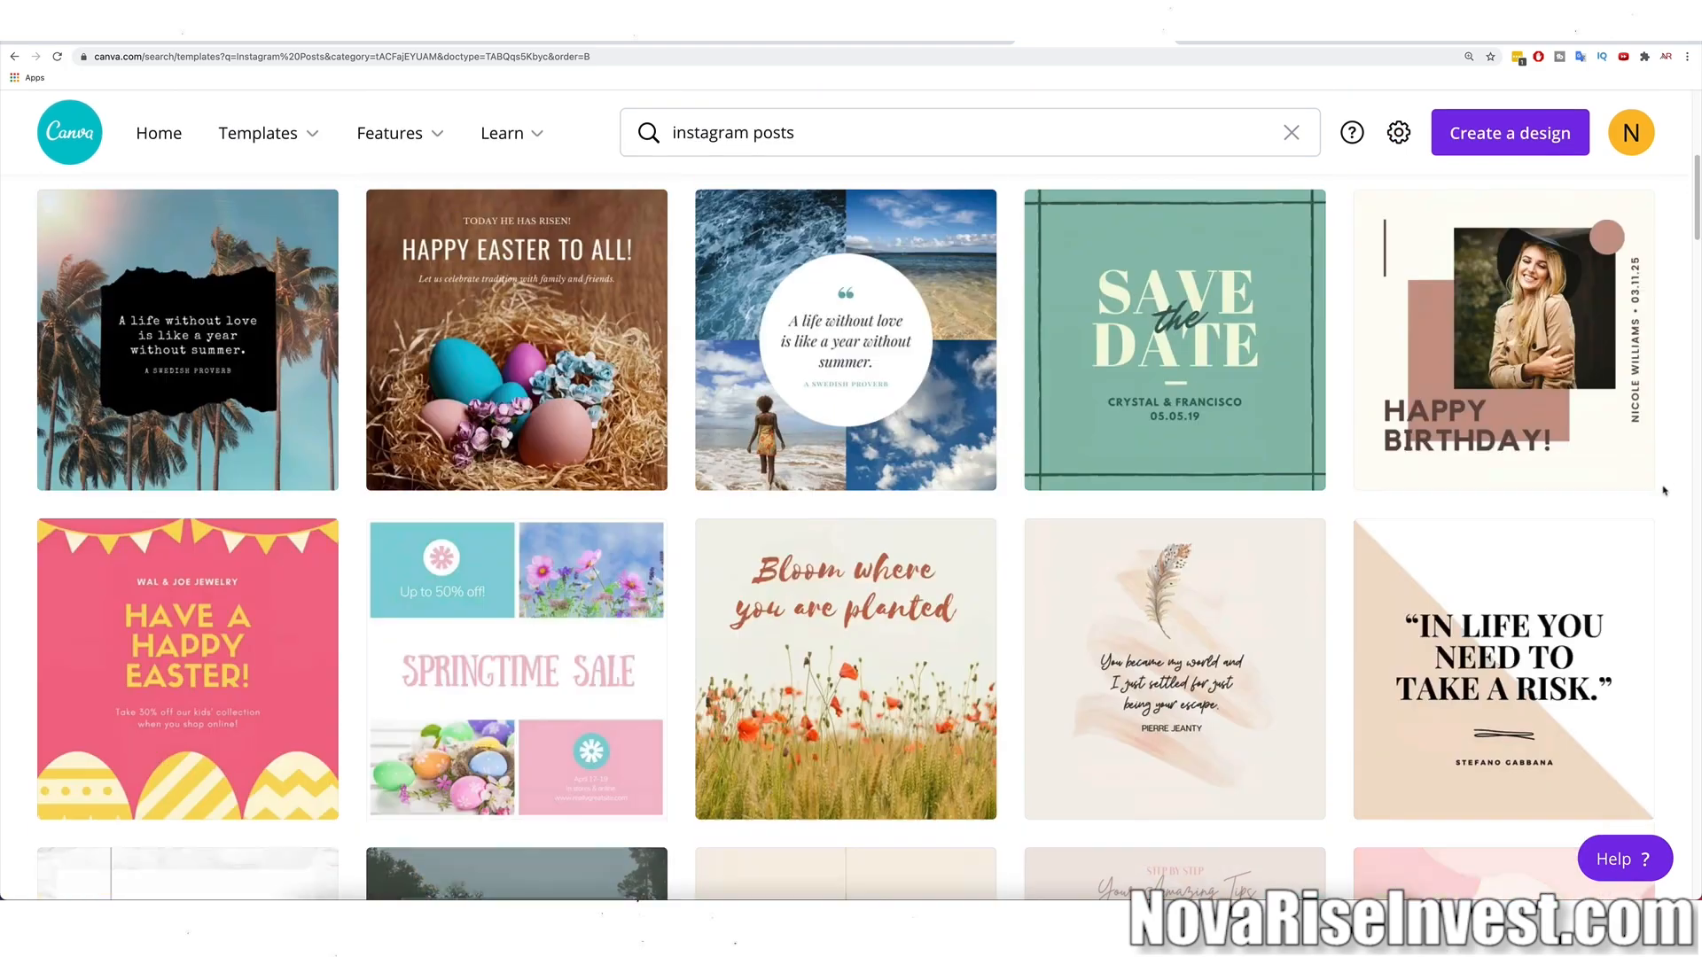
scroll(1665, 490, "down", 11)
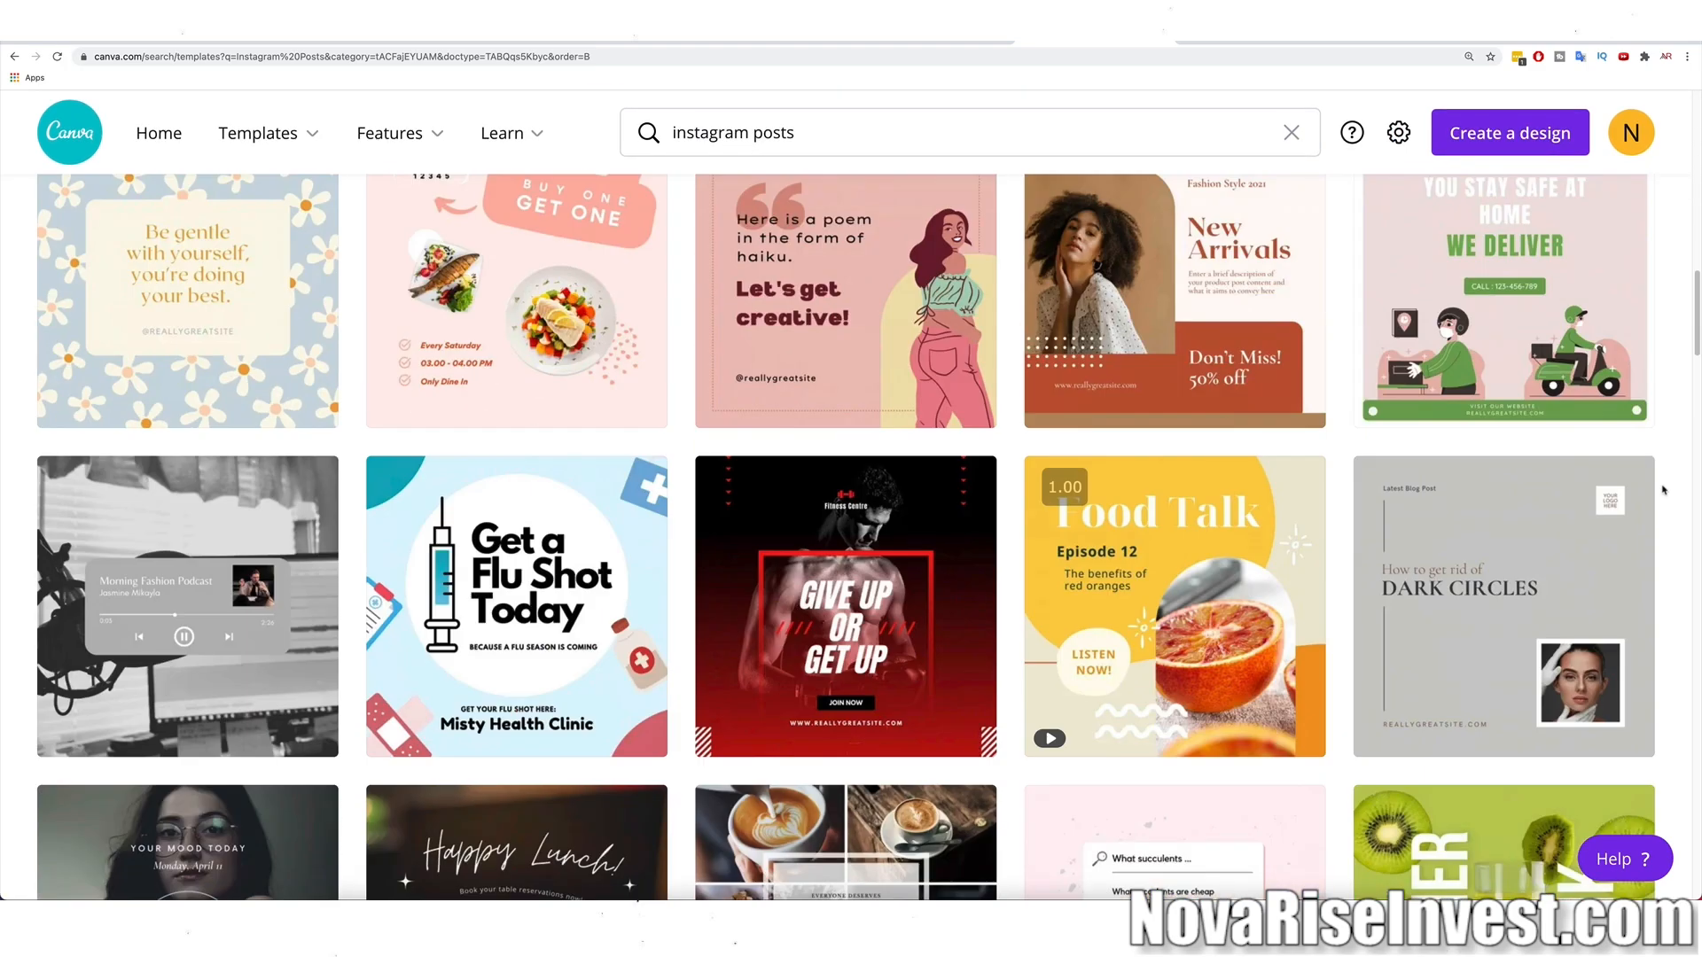
scroll(1664, 491, "down", 4)
scroll(1665, 488, "up", 1)
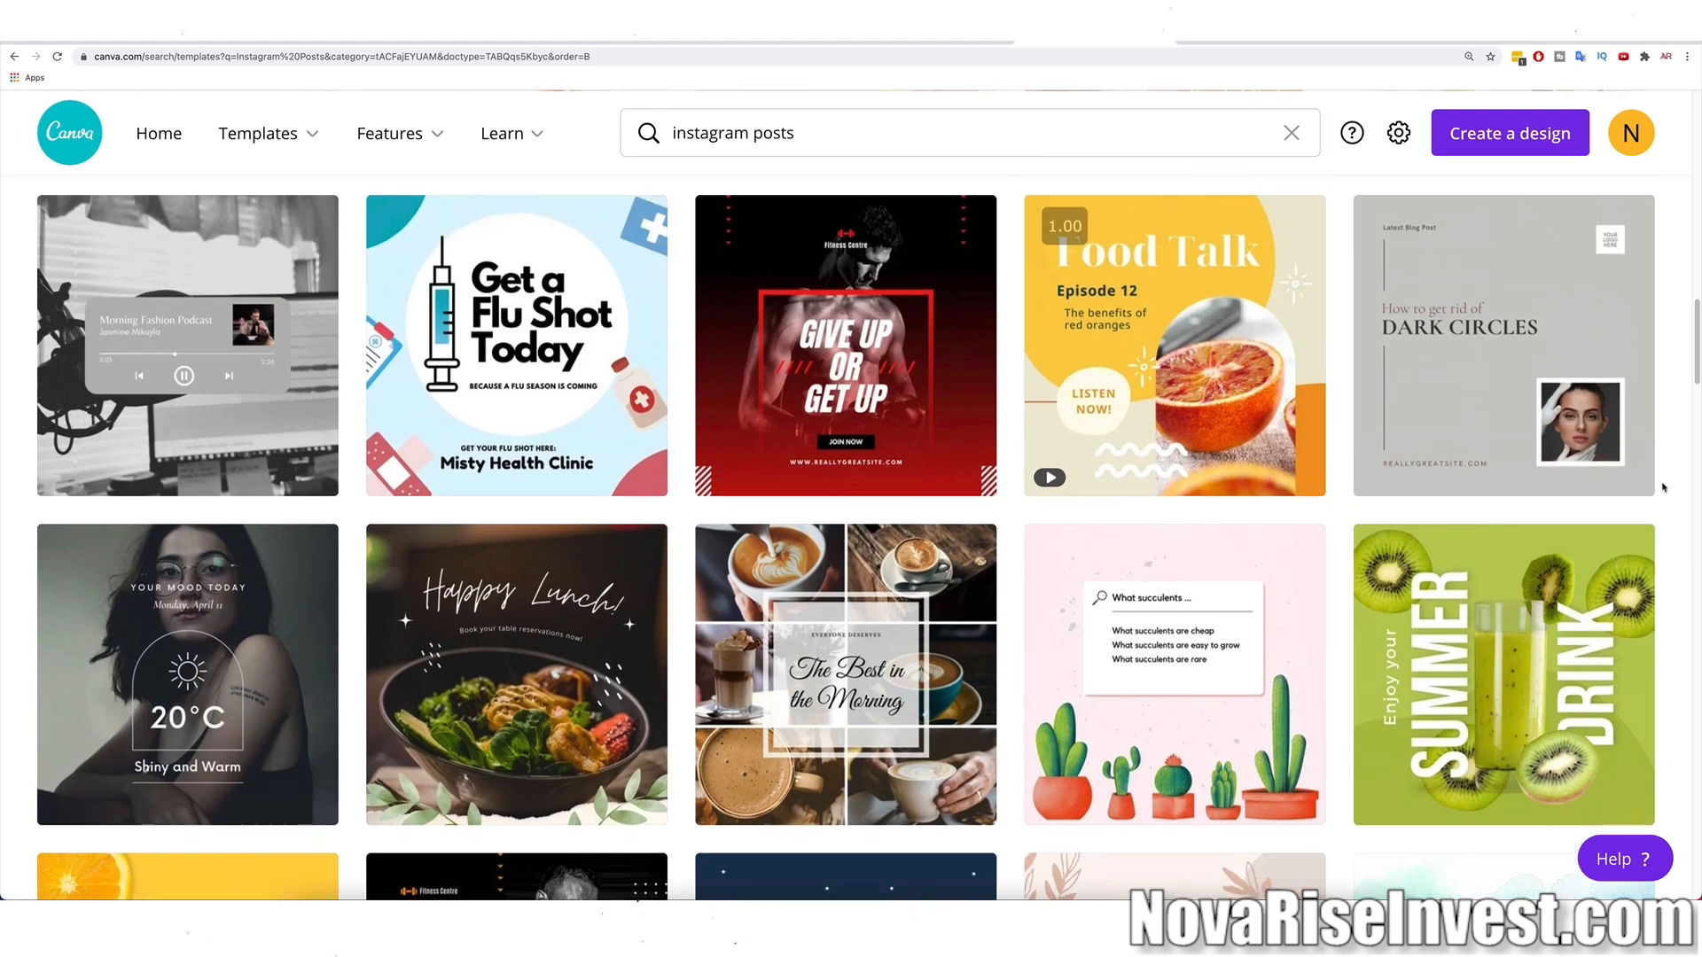
scroll(1663, 486, "down", 3)
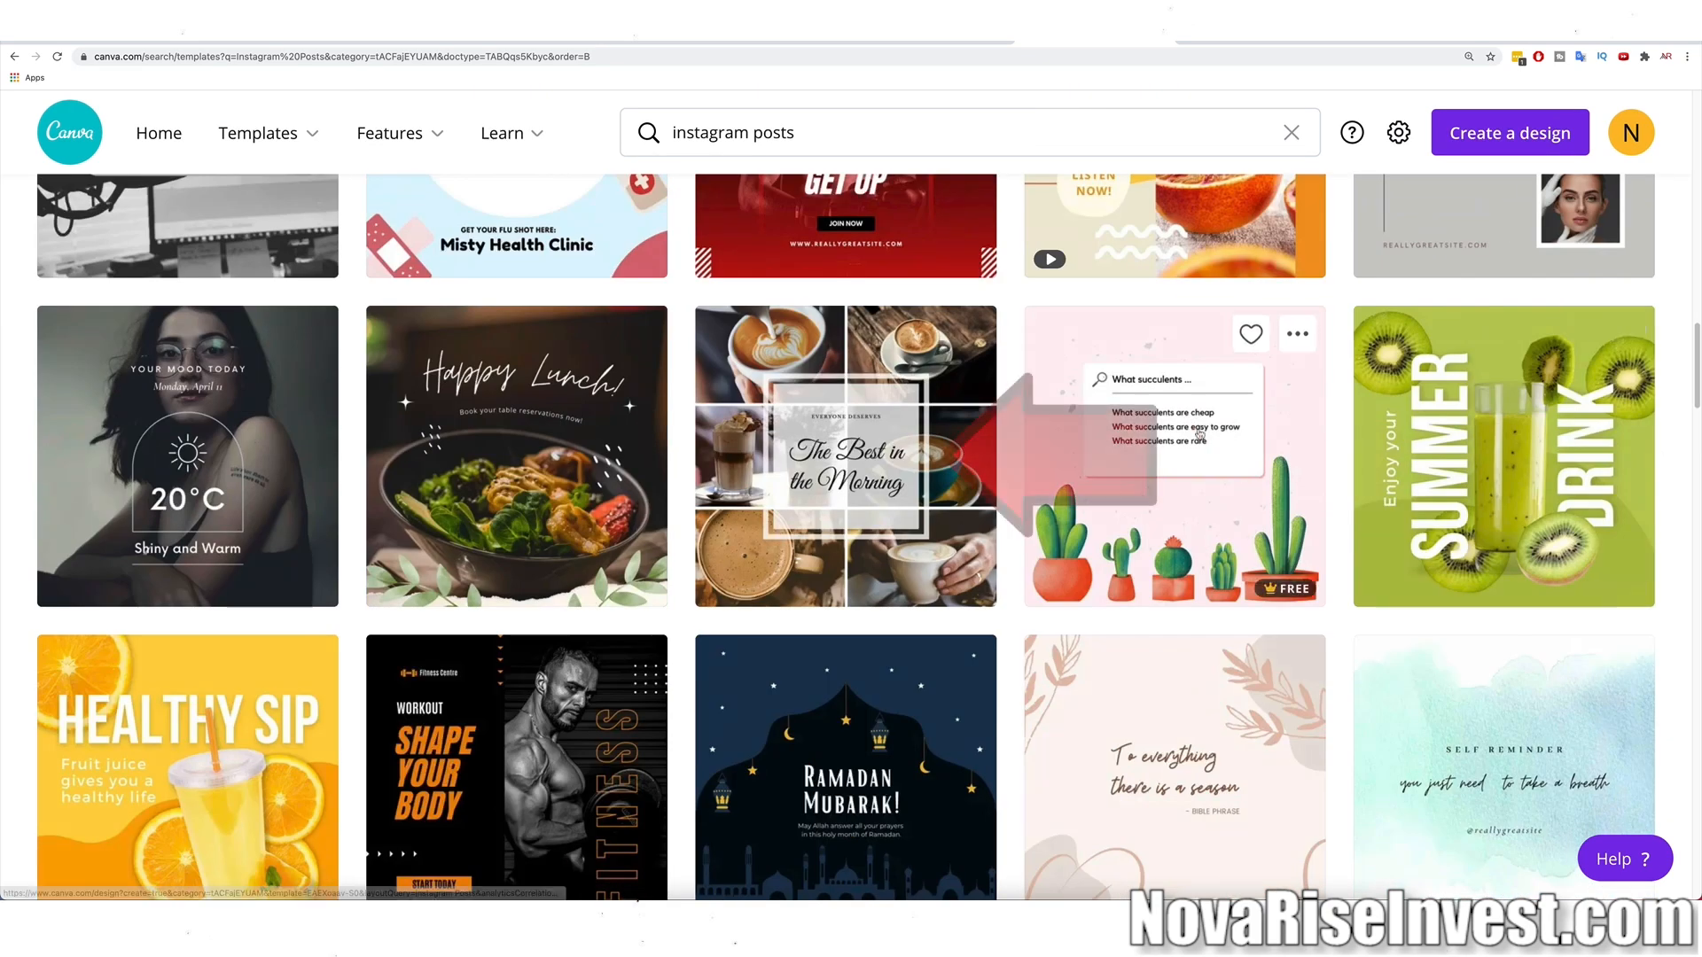
left_click(880, 455)
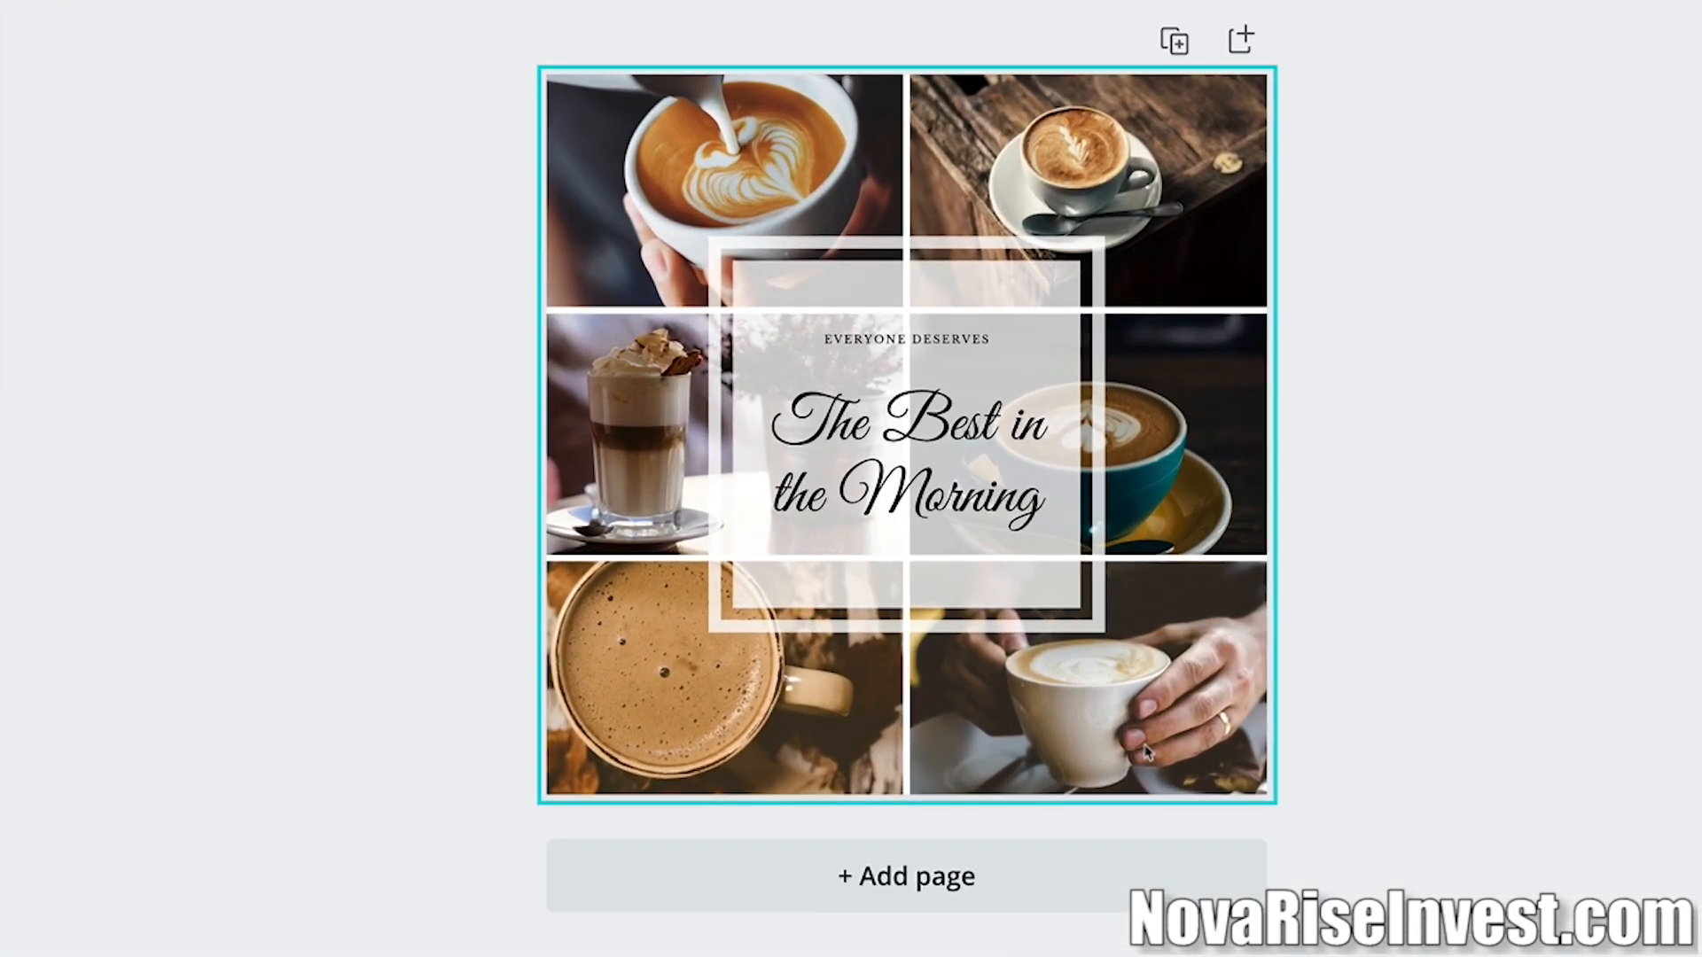
Remove the photo of hands holding a cup from the collage's lower-right grid cell.
left_click(1147, 750)
key("Delete")
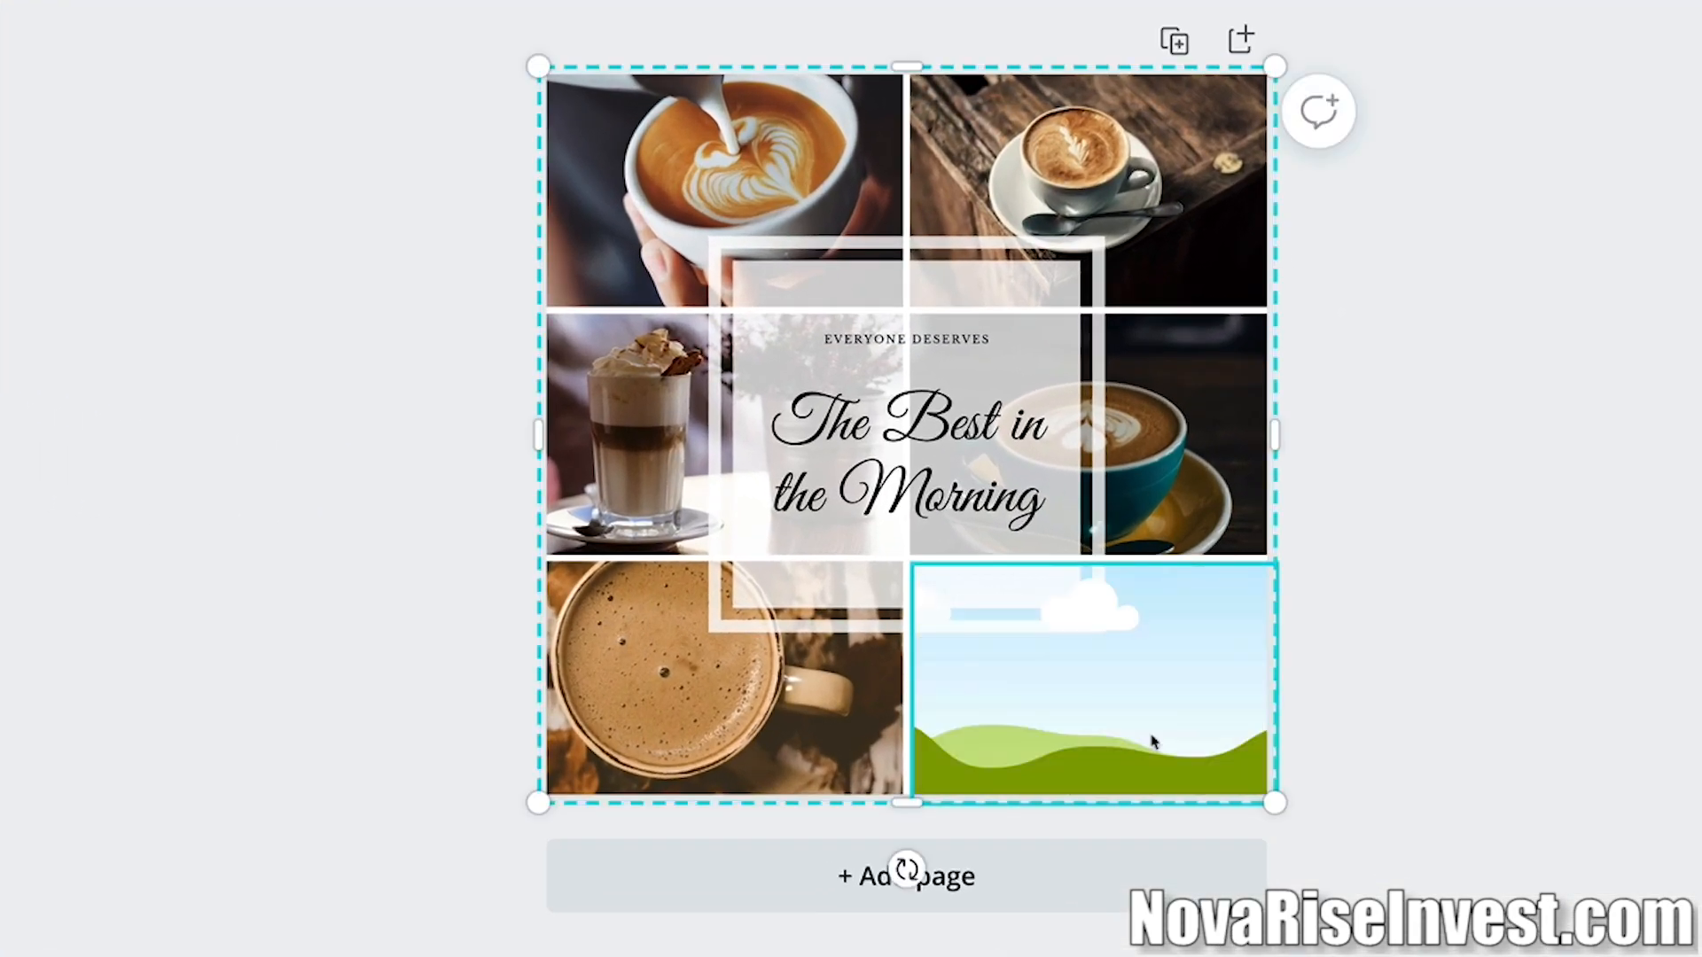
key("Escape")
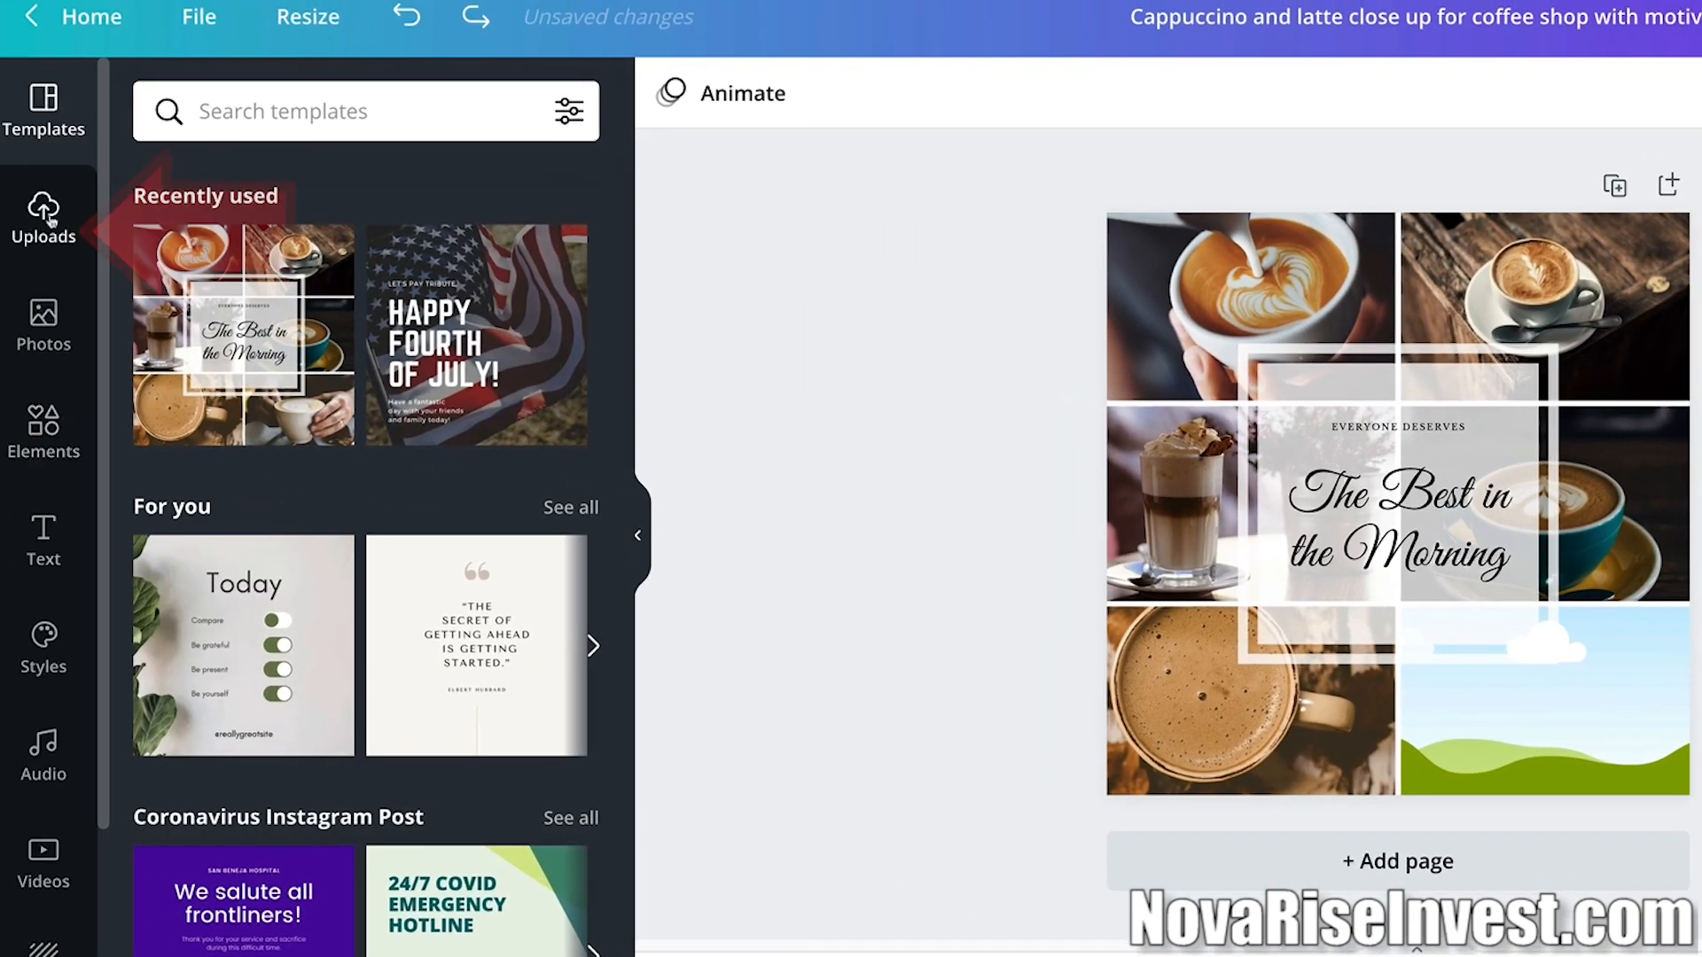
Add the uploaded red NR house logo, scale it down to about 509 × 256, and fill the empty lower-right grid cell with it.
left_click(49, 217)
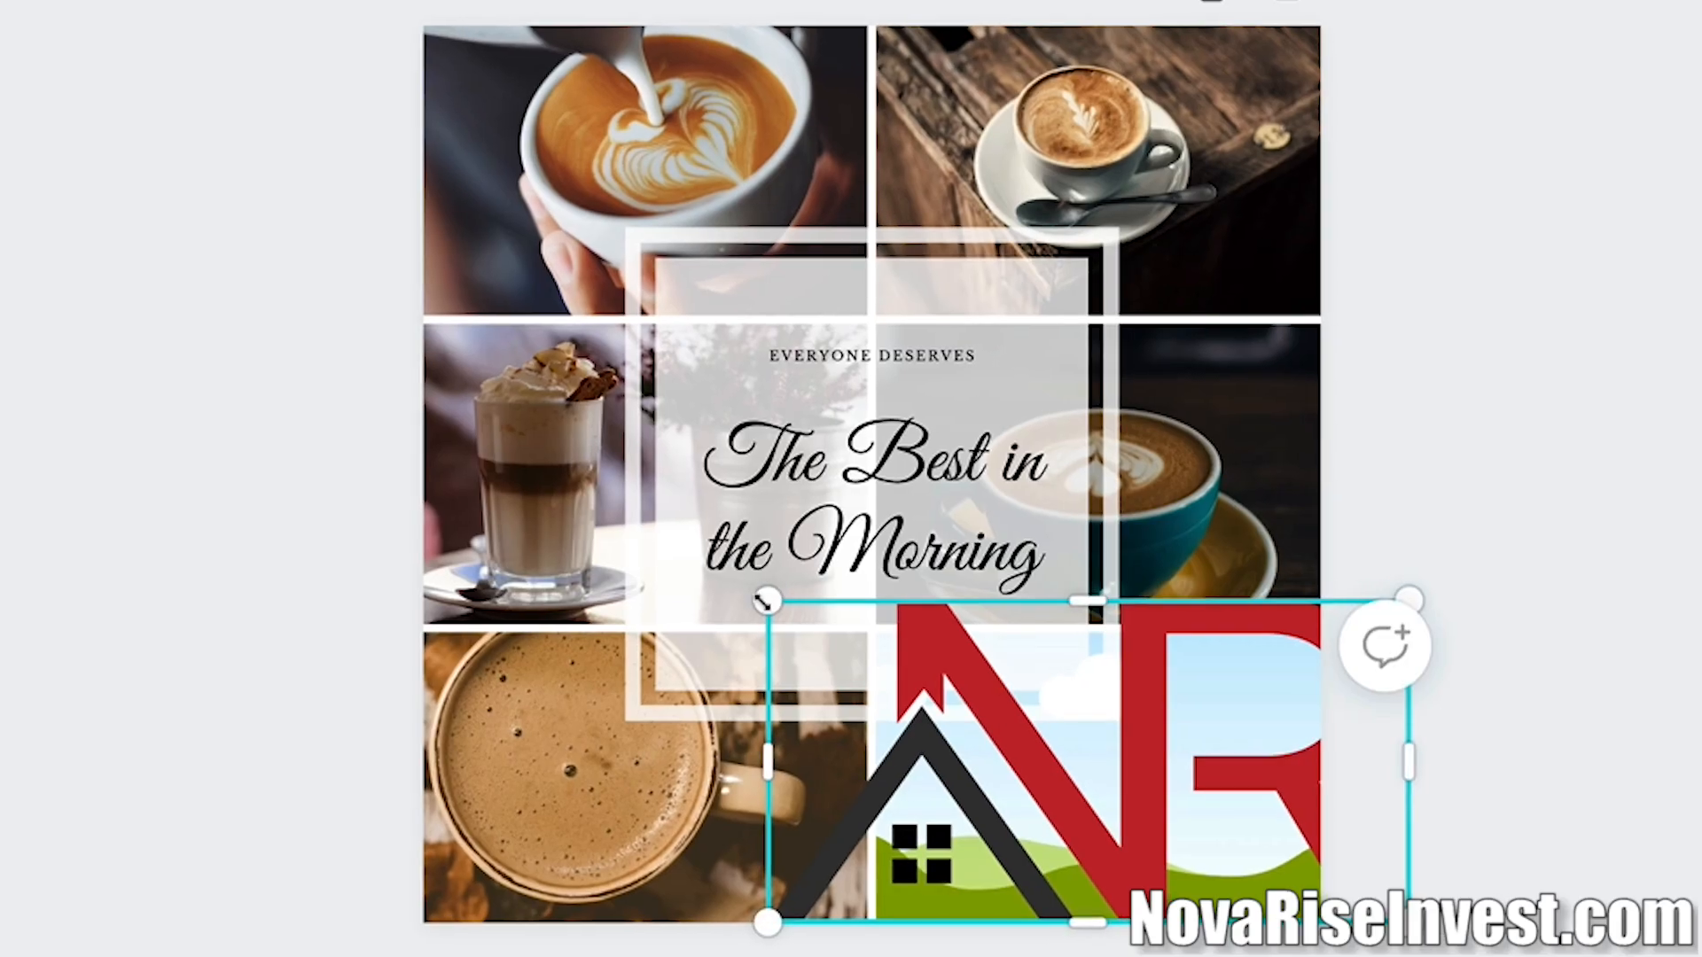
left_click_drag(766, 602, 898, 665)
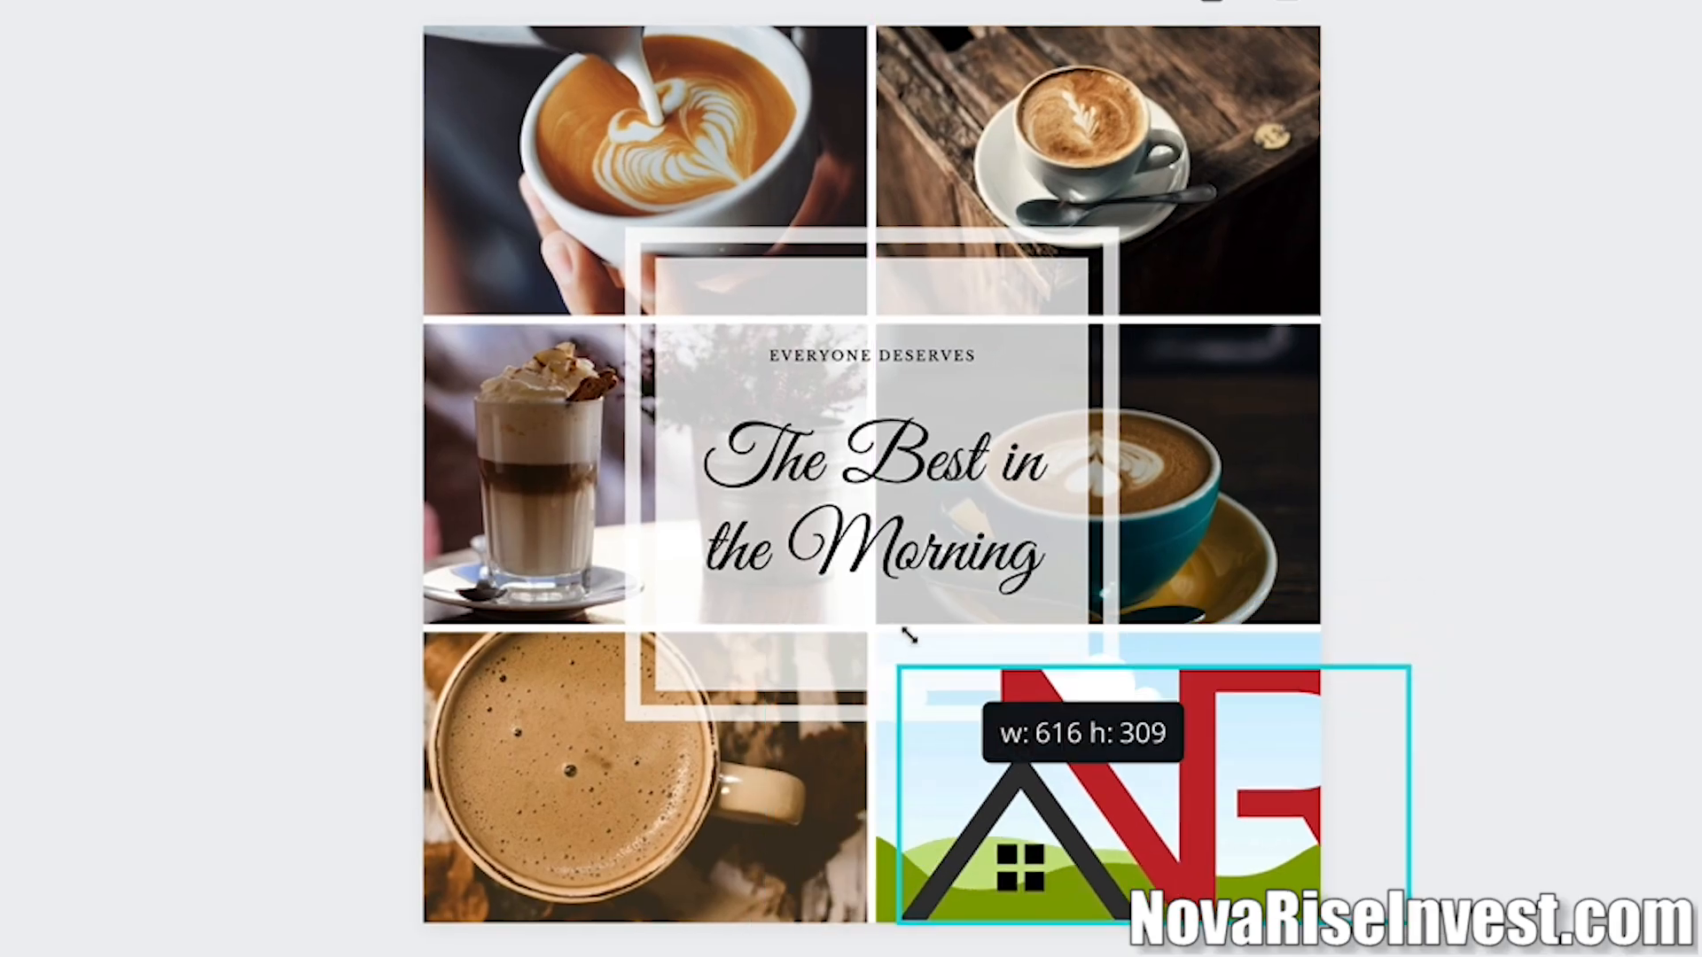
left_click_drag(1415, 660, 1321, 710)
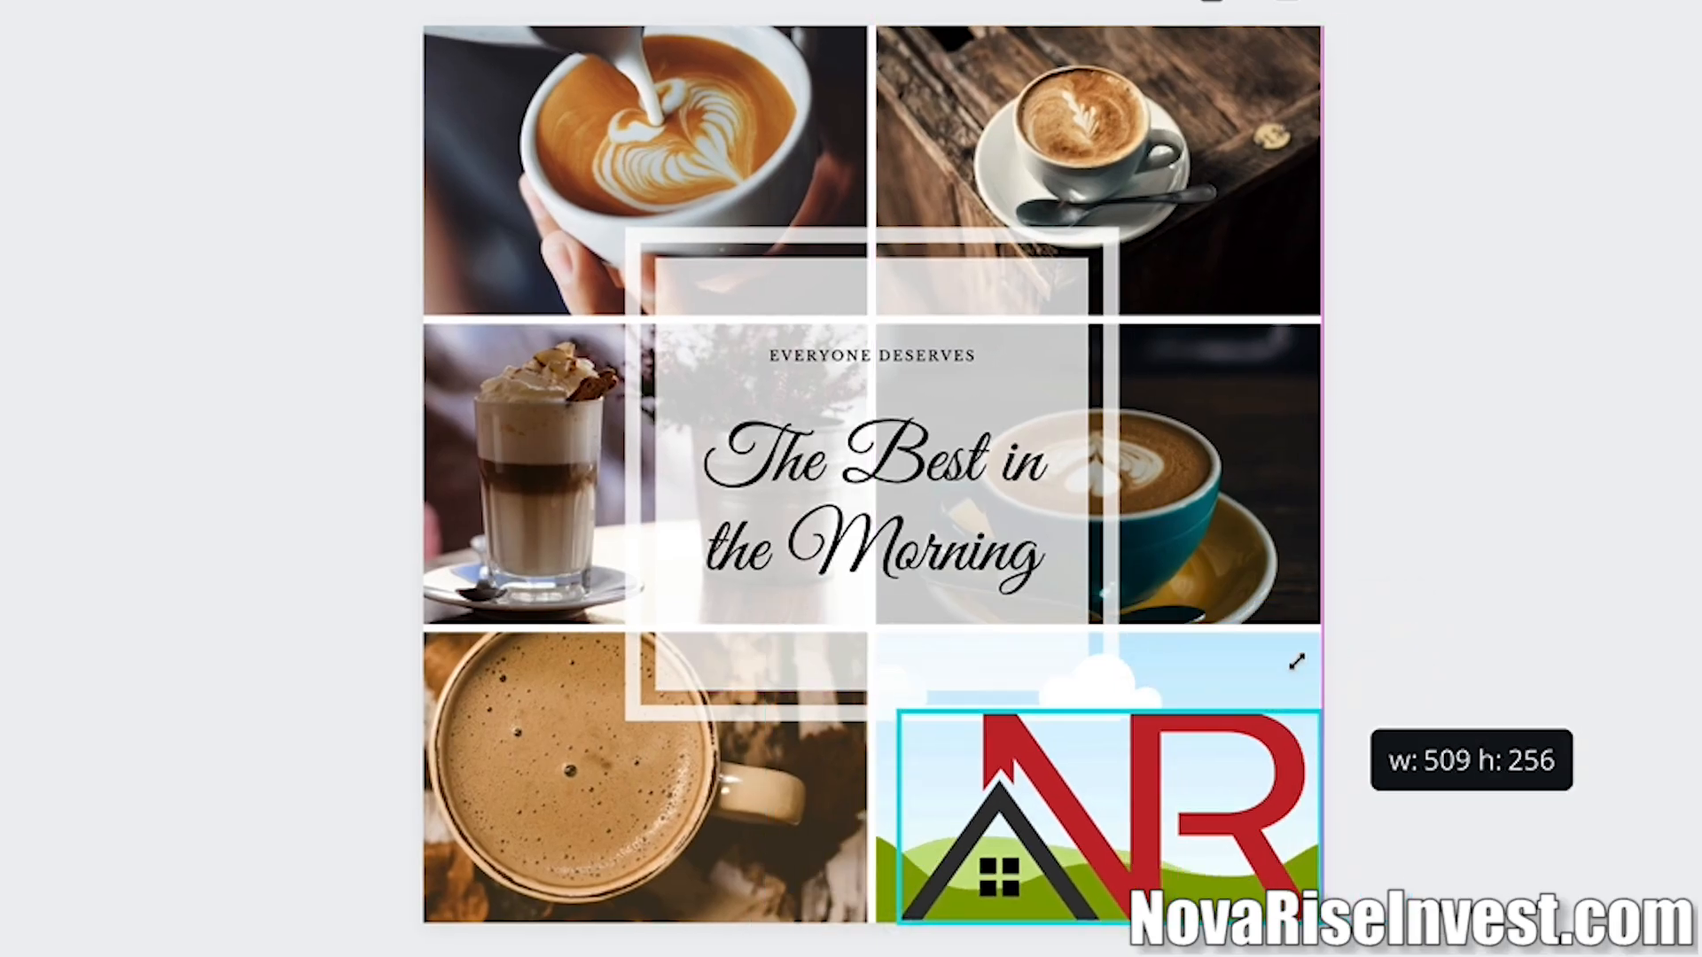
left_click_drag(1090, 814, 1096, 785)
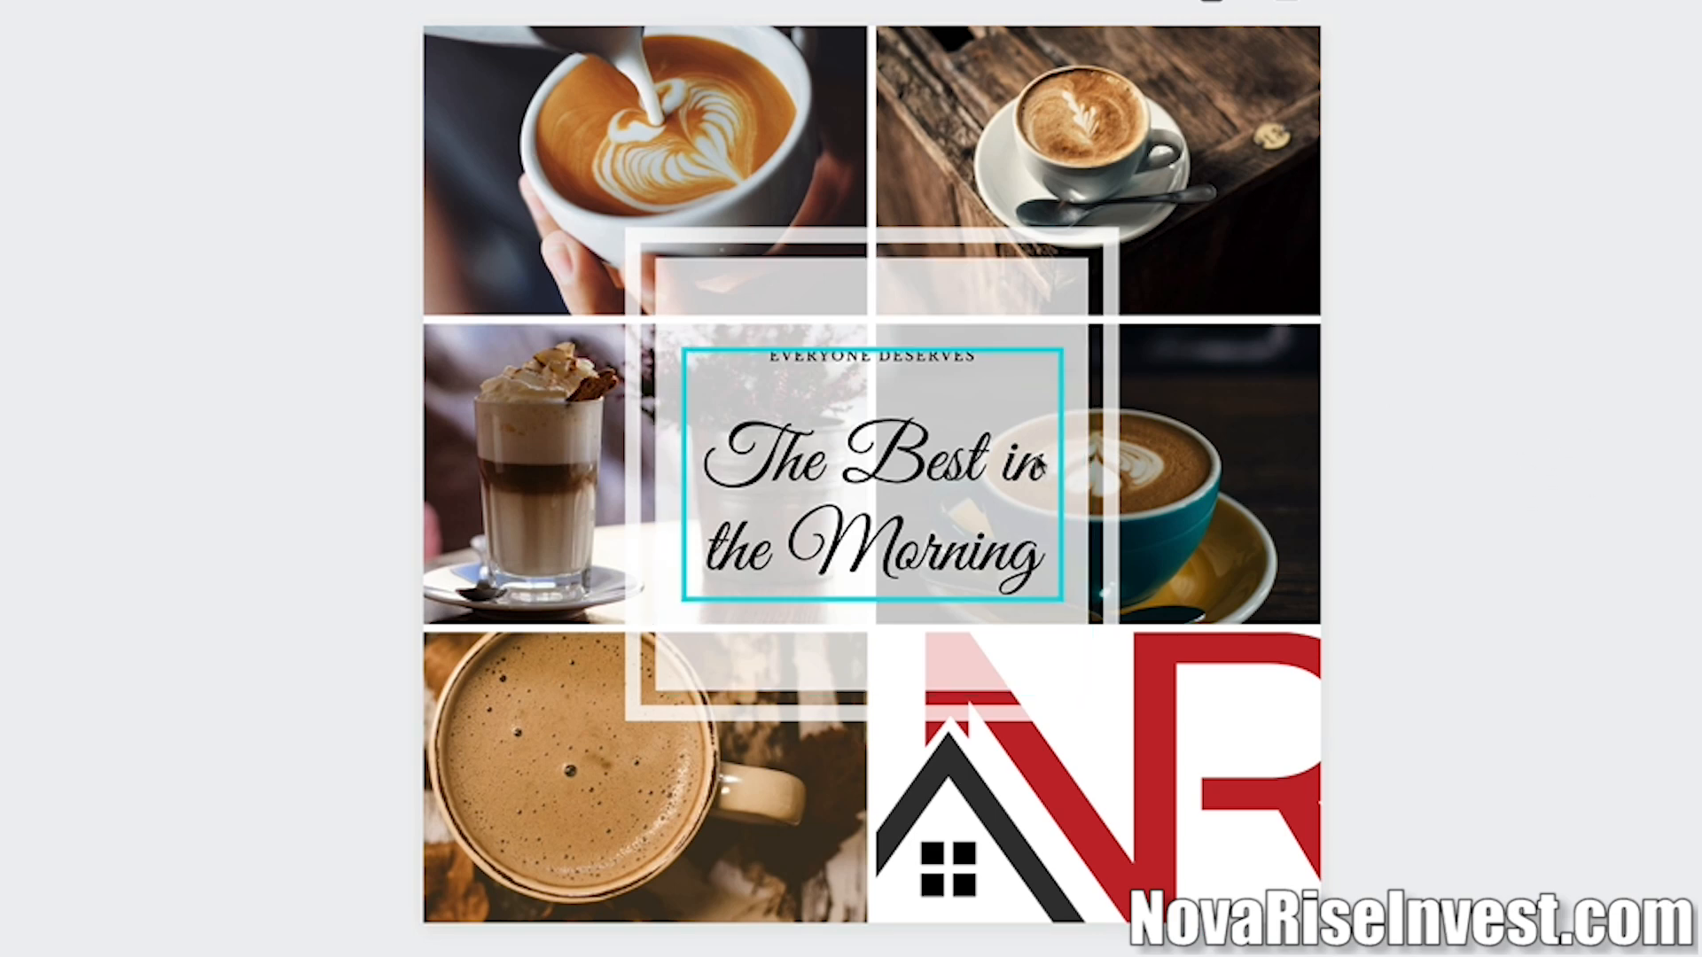
Replace the collage's script headline with "The Best Coffee in Yout Block".
double_click(971, 461)
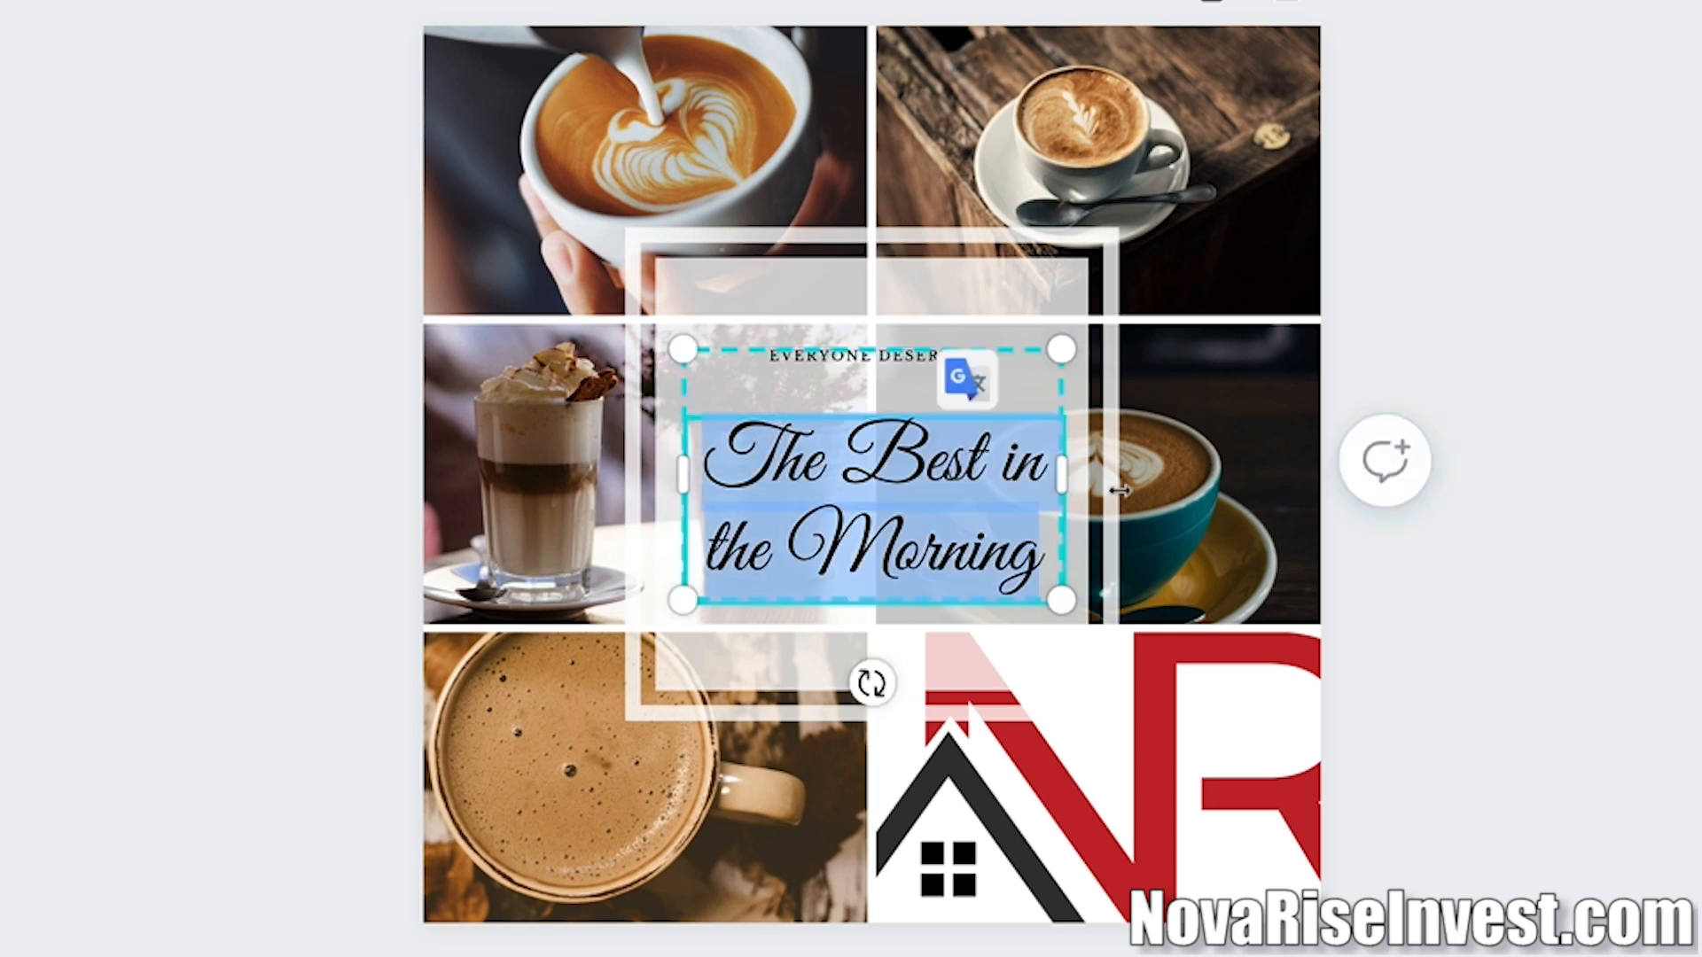
type("The Best O")
type("offee in Yout Block")
left_click(1428, 284)
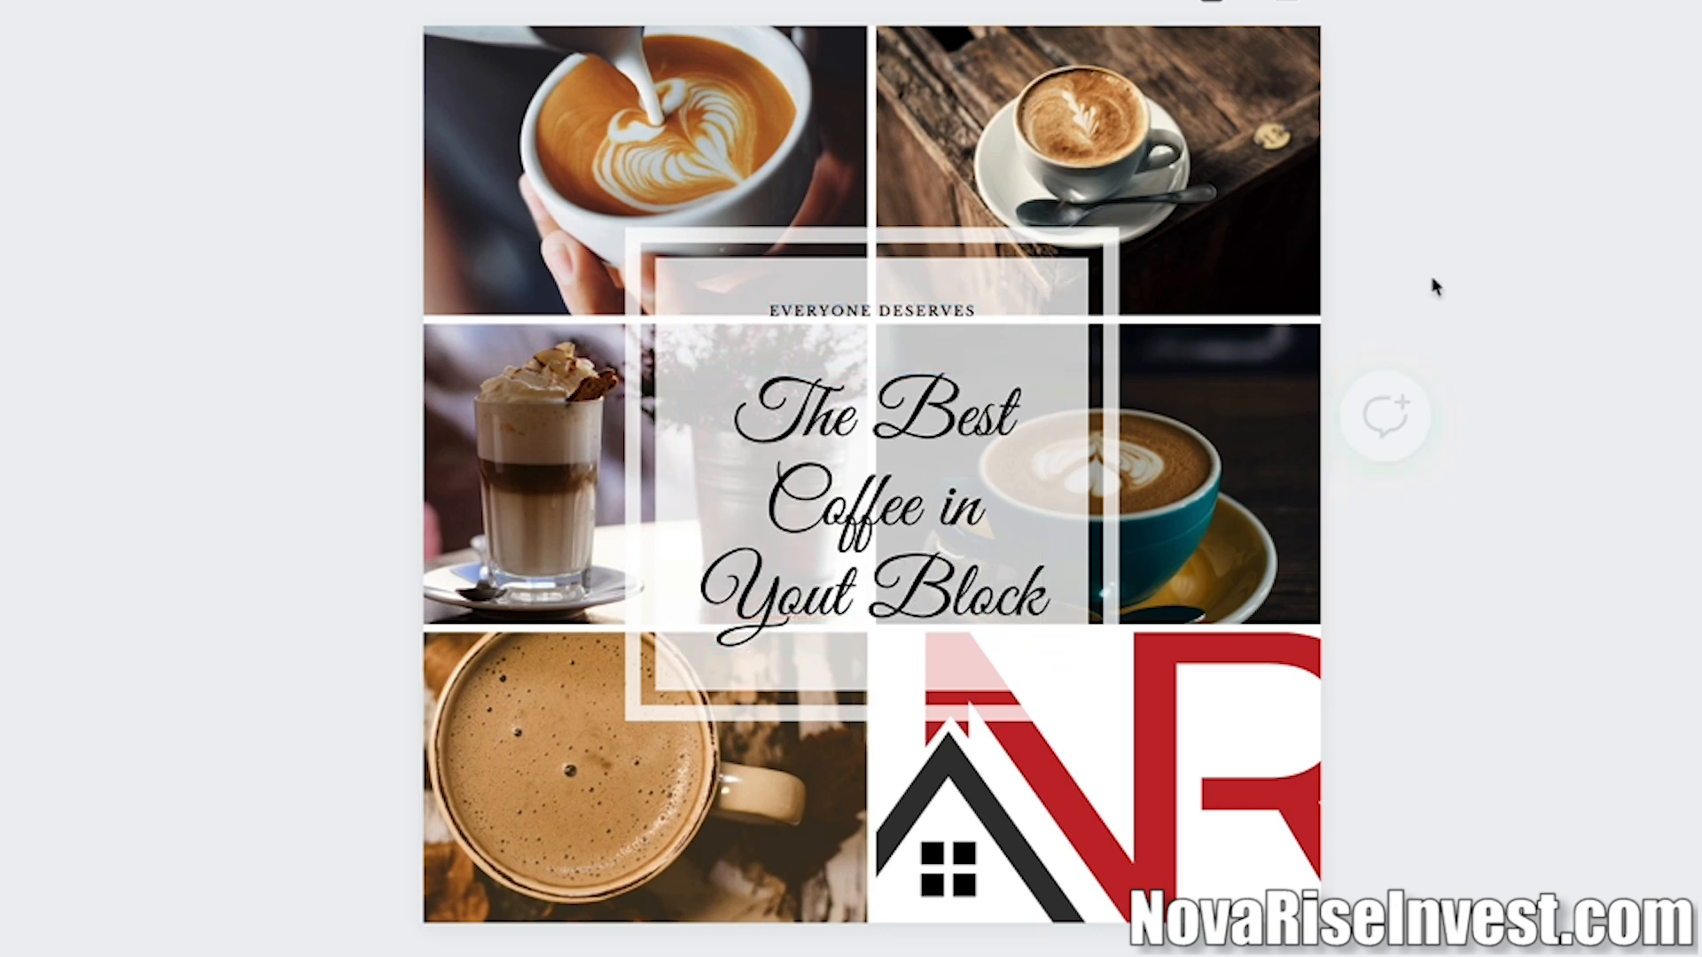
left_click(966, 309)
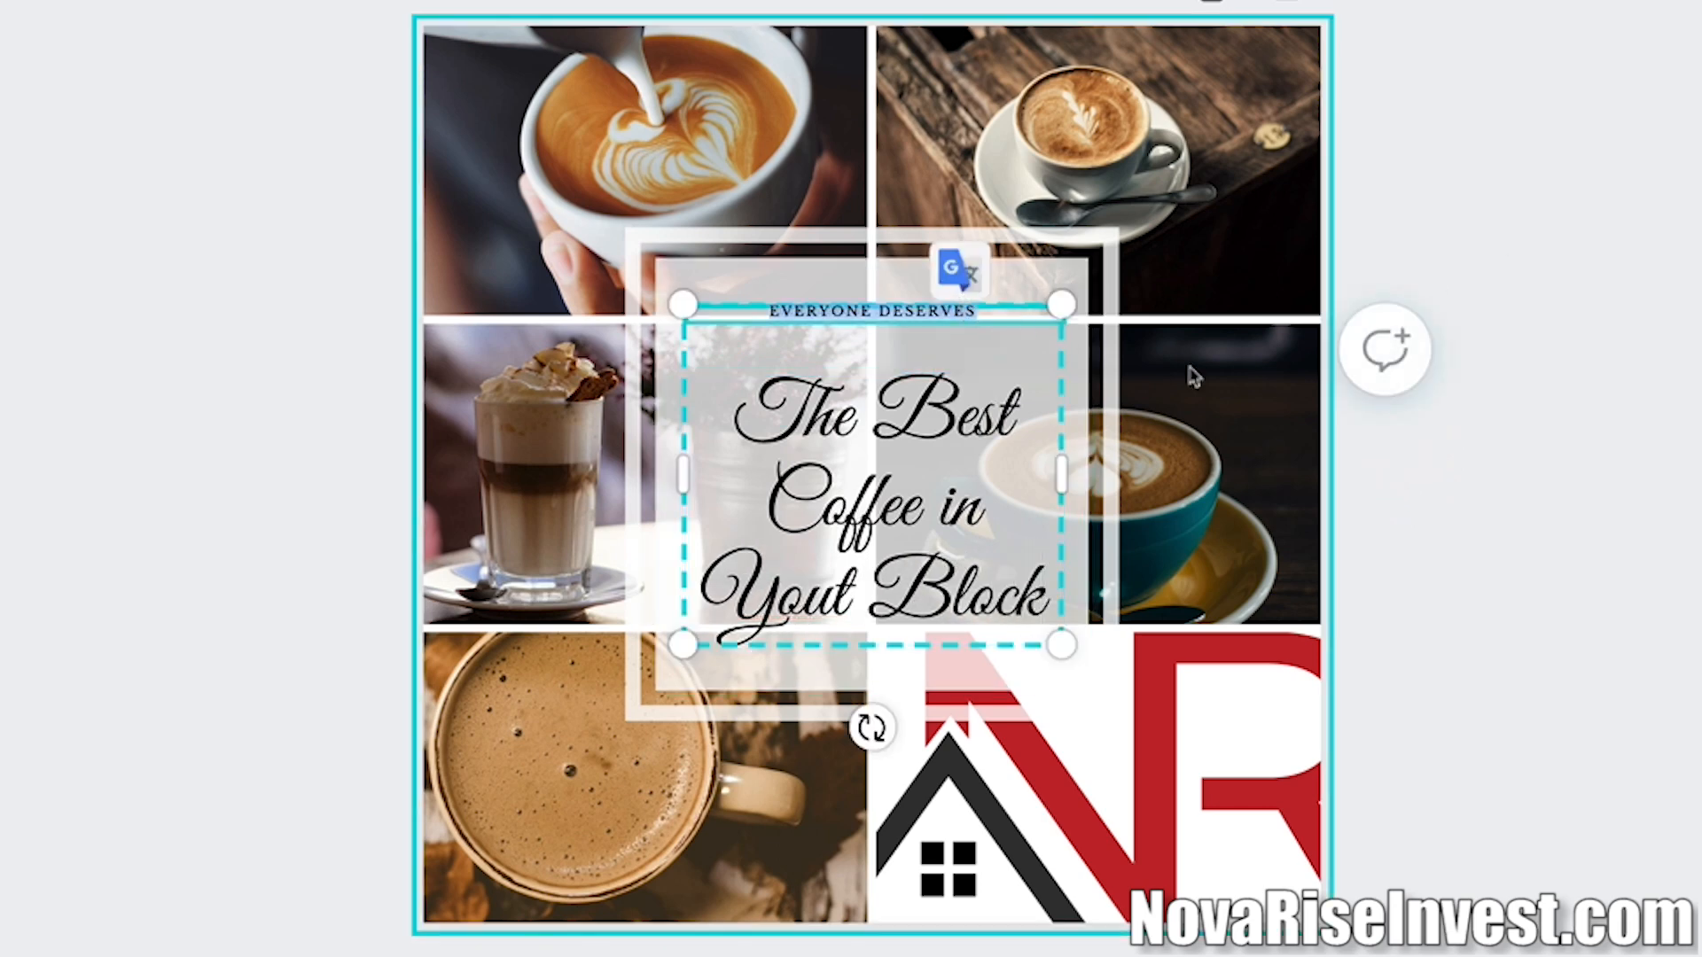
type("FOLLOW US")
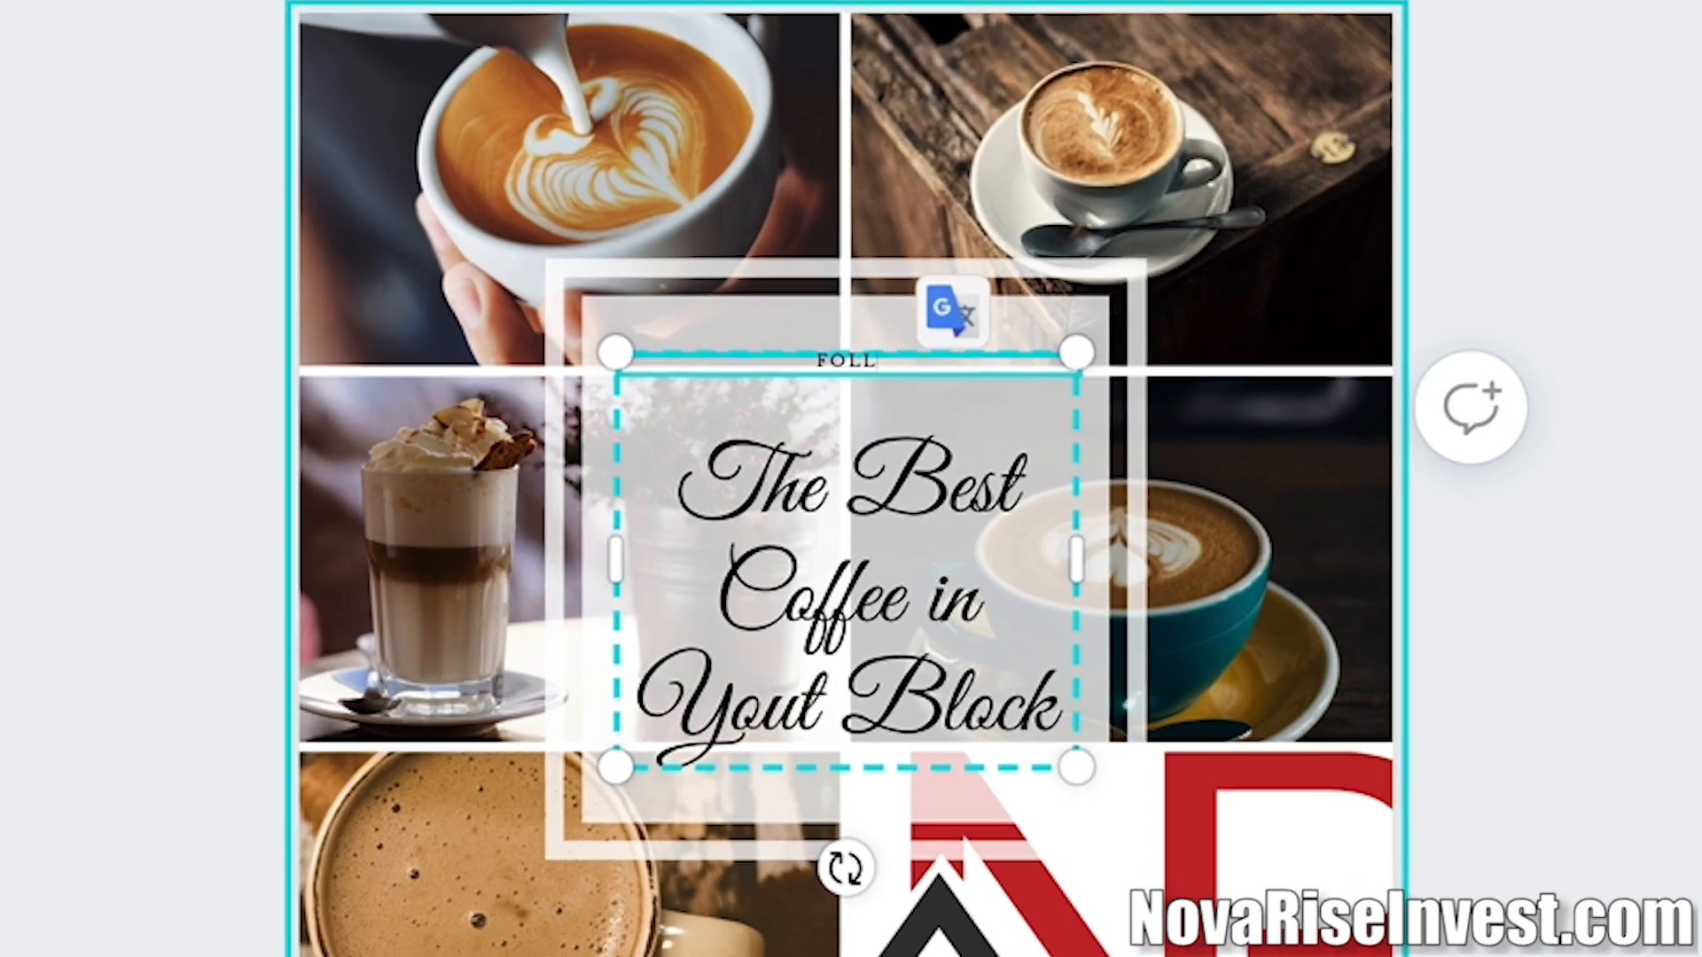
type(" @NO")
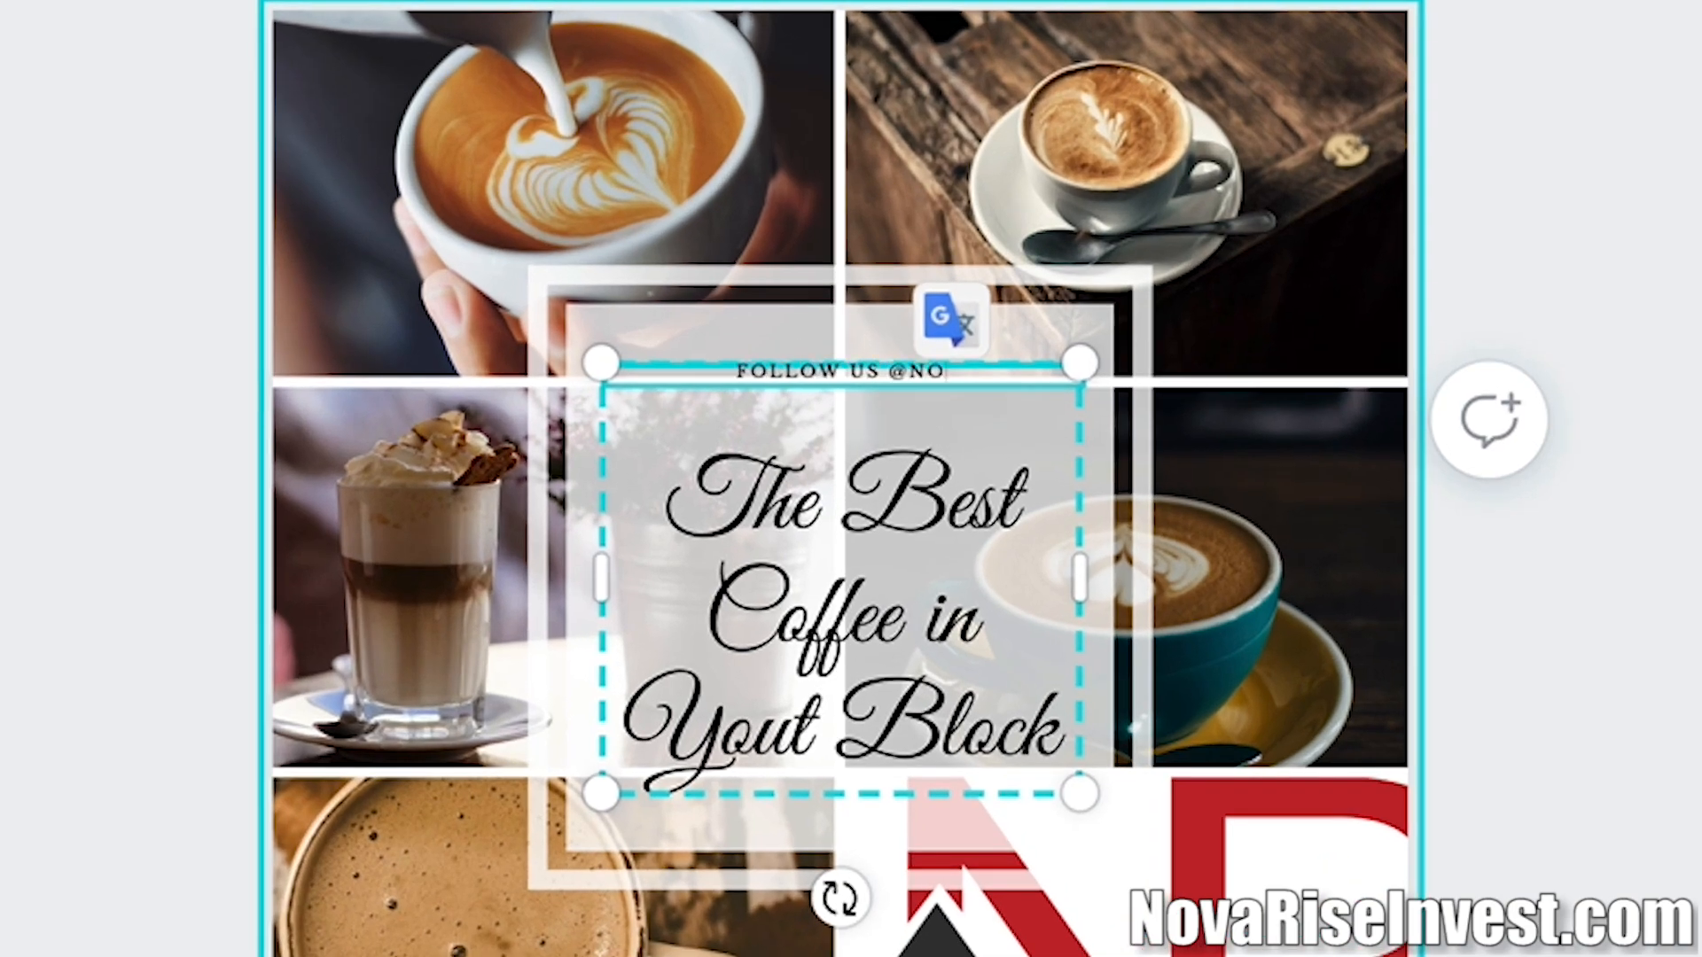
type("VARISEINVE")
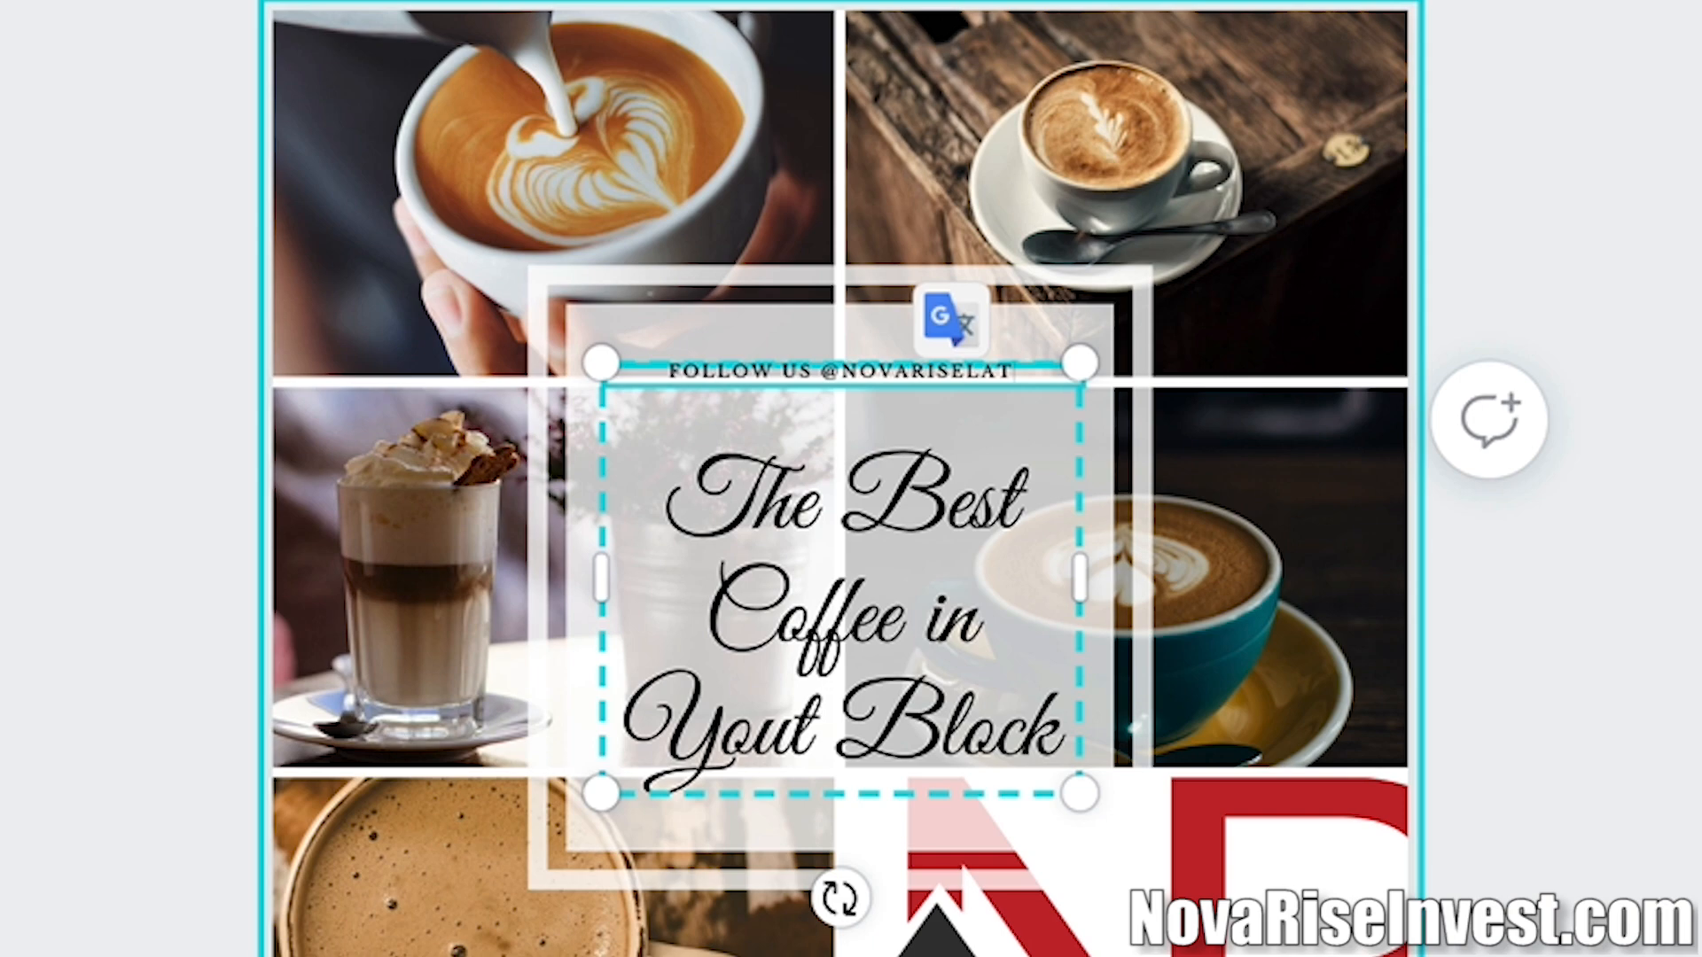
type("ST")
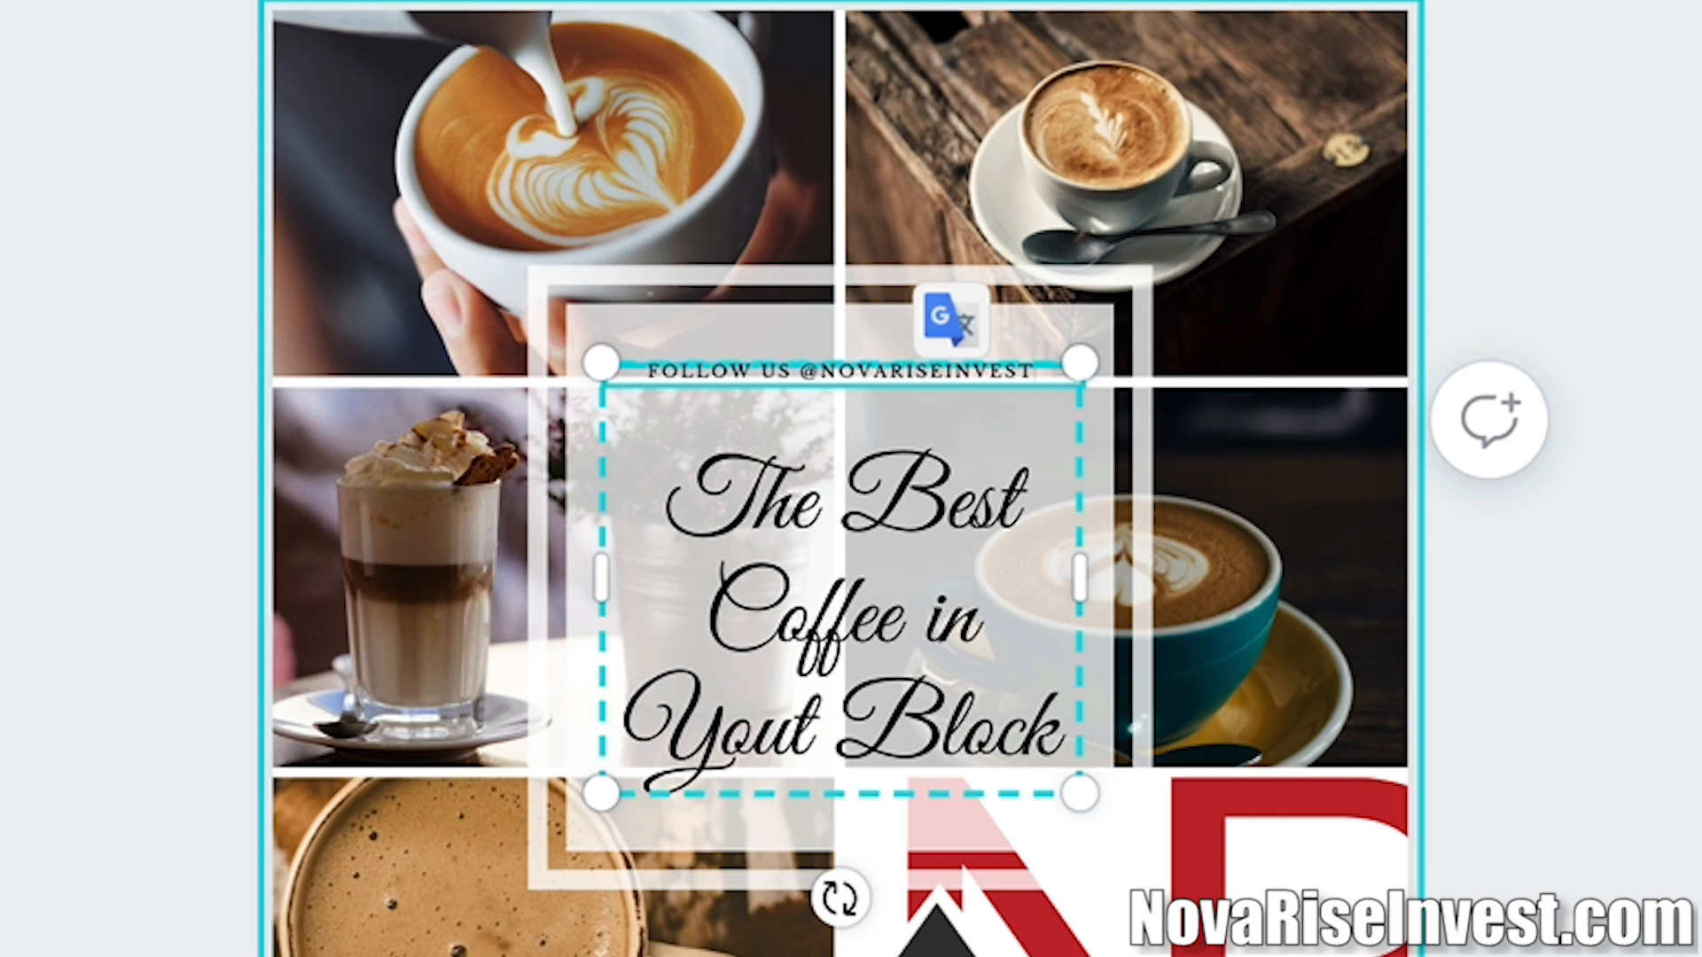
left_click(1508, 452)
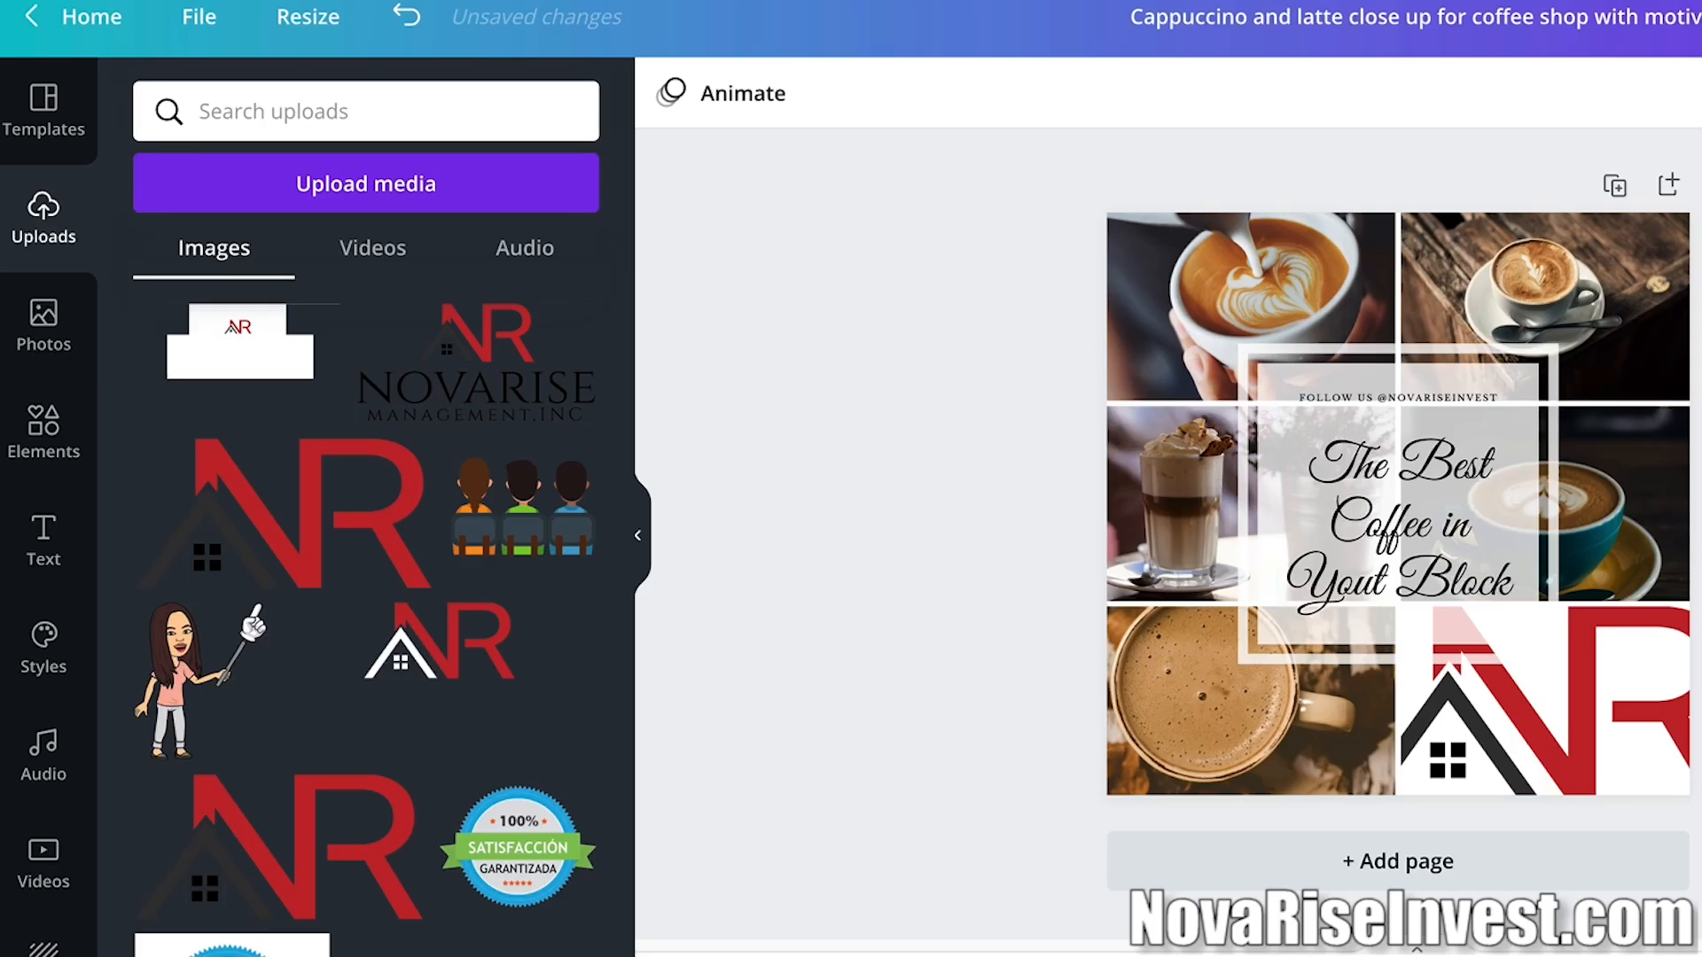
Recolor the translucent square behind the text with the light brown taken from the photo colors.
left_click(1514, 381)
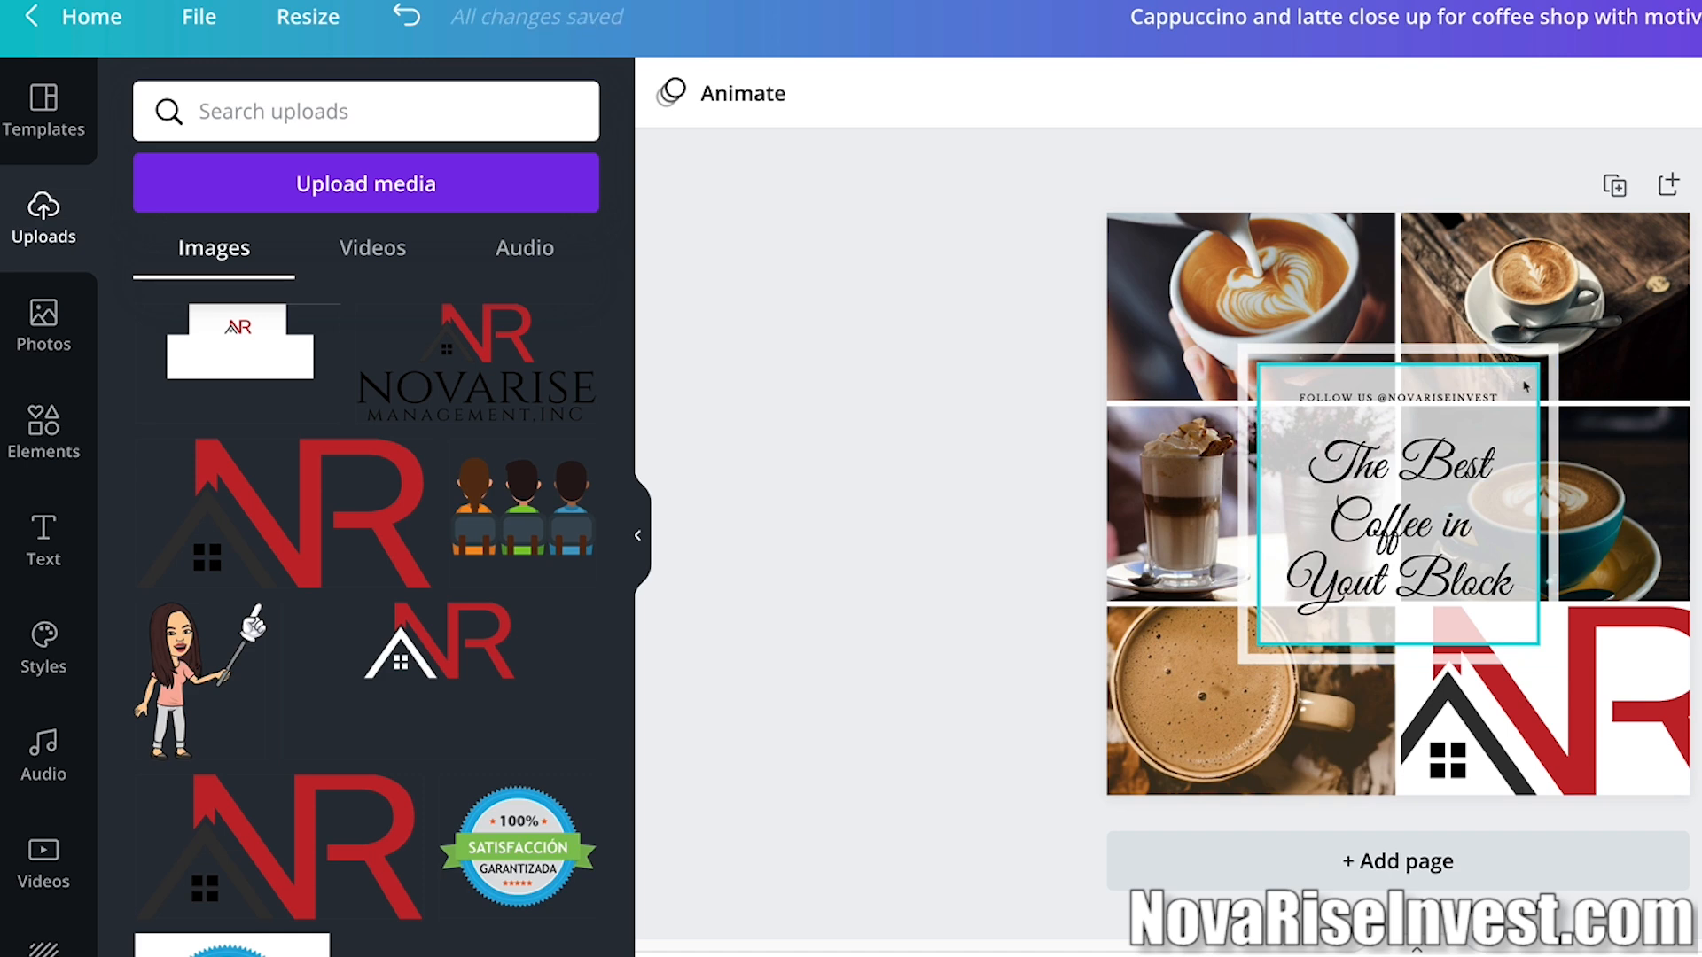
left_click(1526, 387)
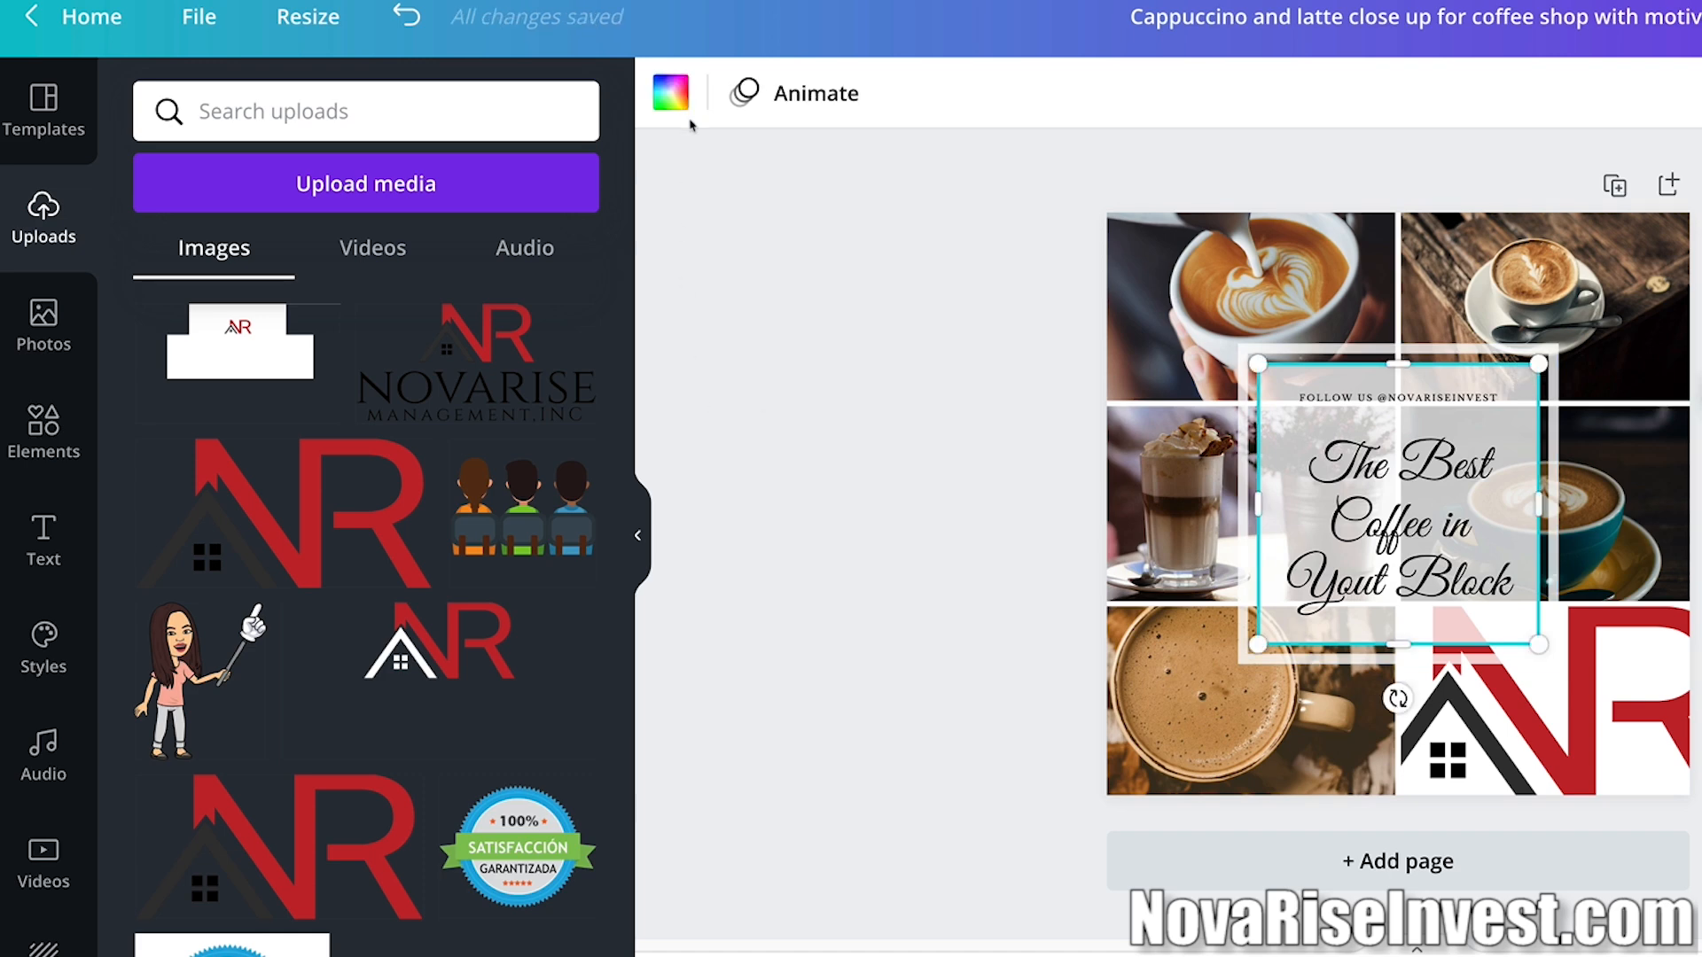
left_click(672, 94)
scroll(452, 328, "down", 1)
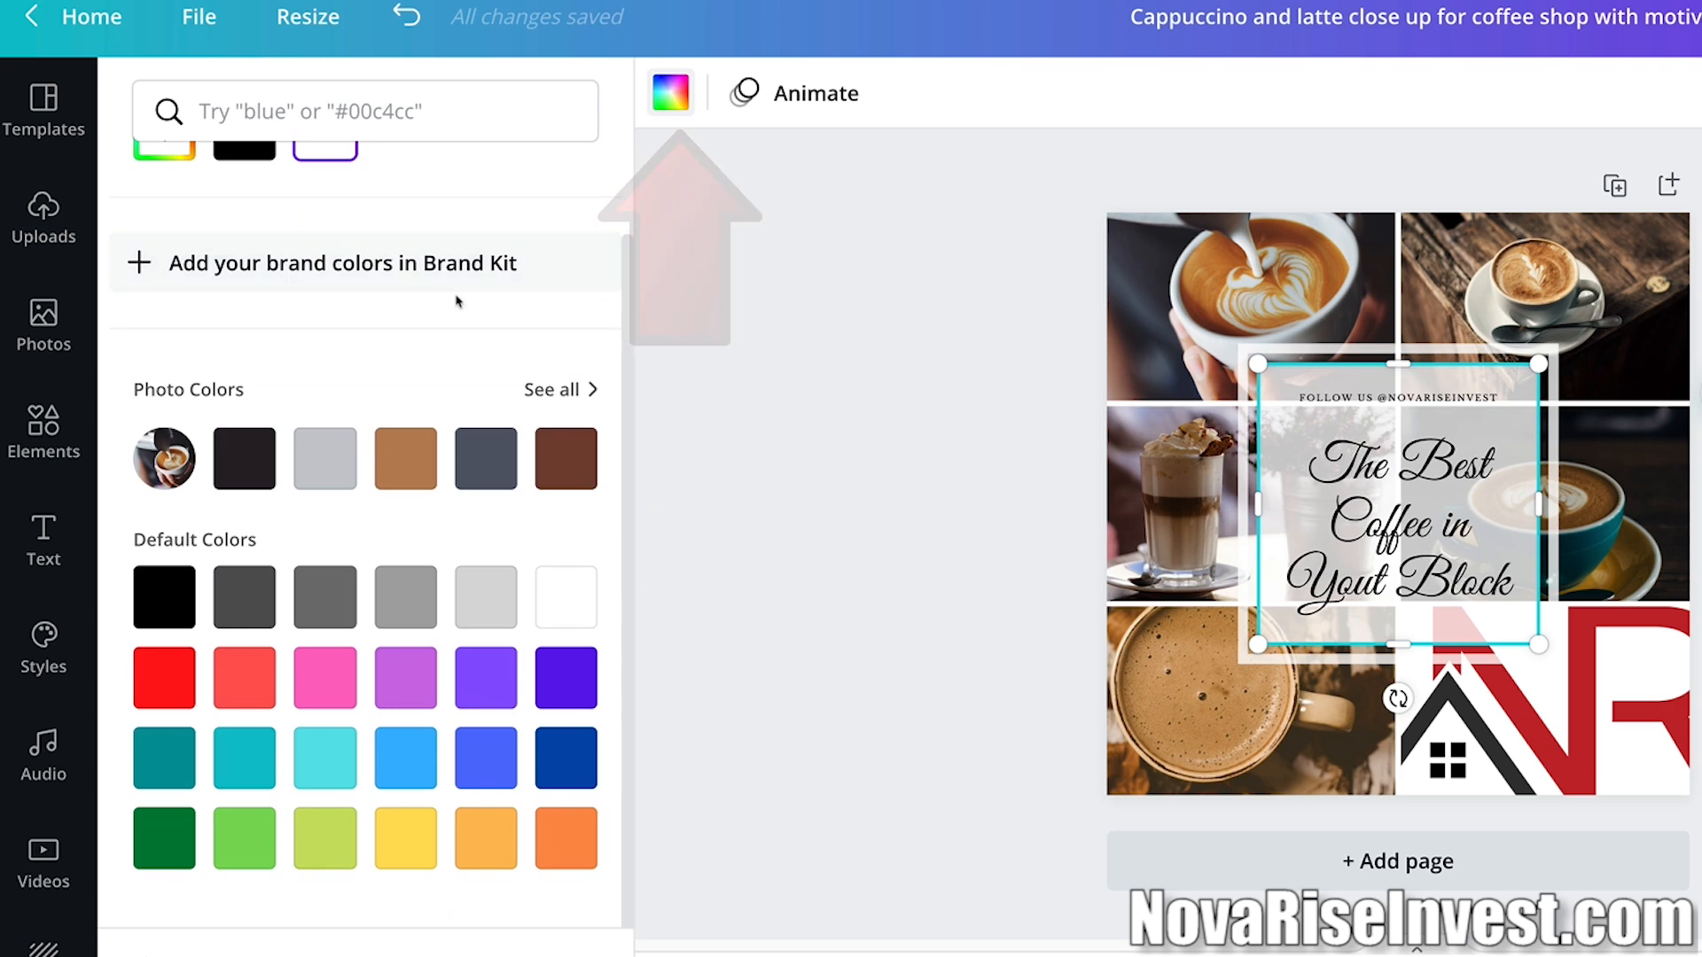
left_click(426, 471)
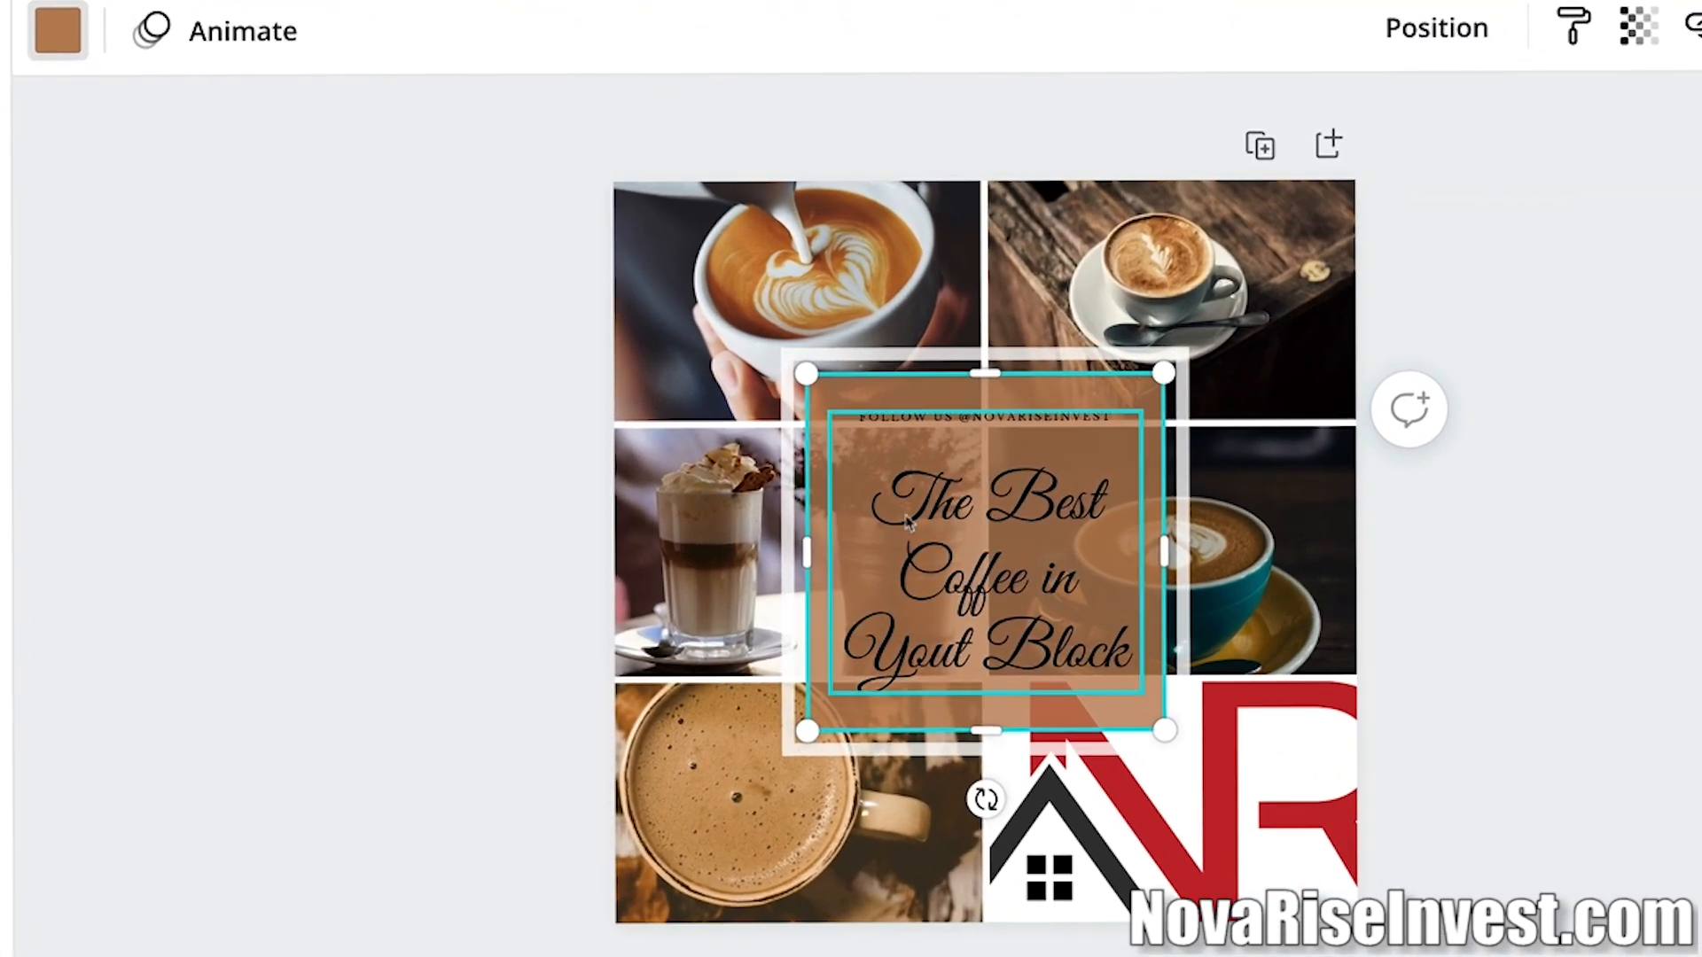
Recolor both the script headline and the small follow line white.
left_click(945, 521)
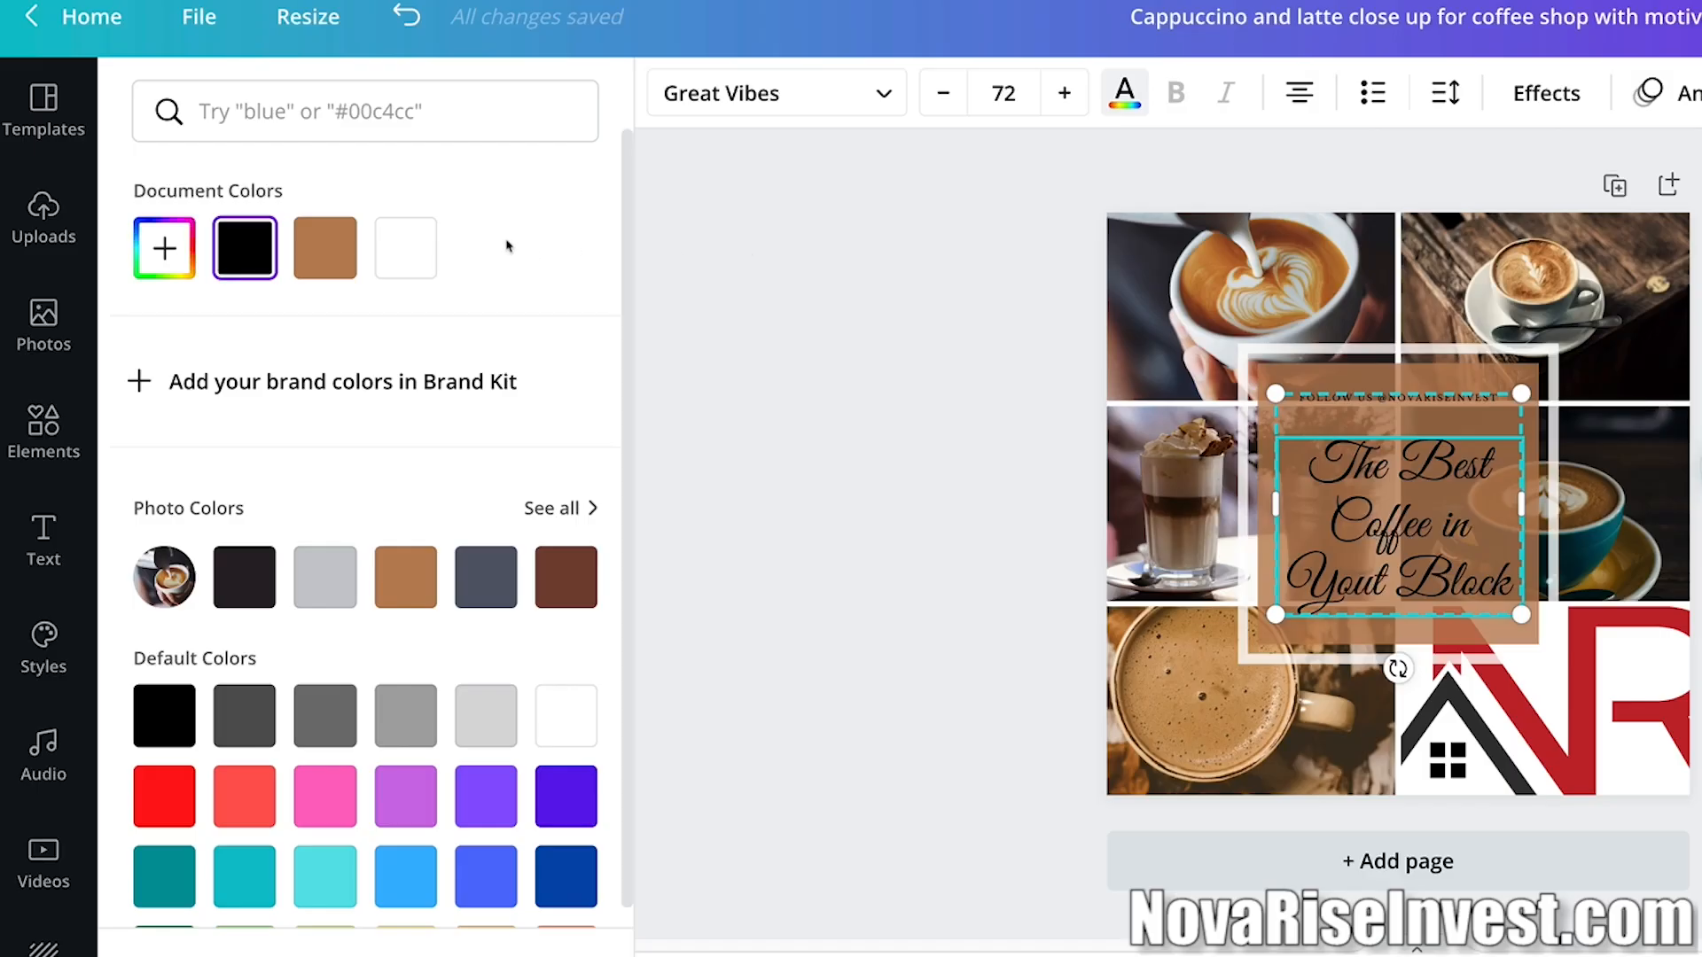
left_click(405, 248)
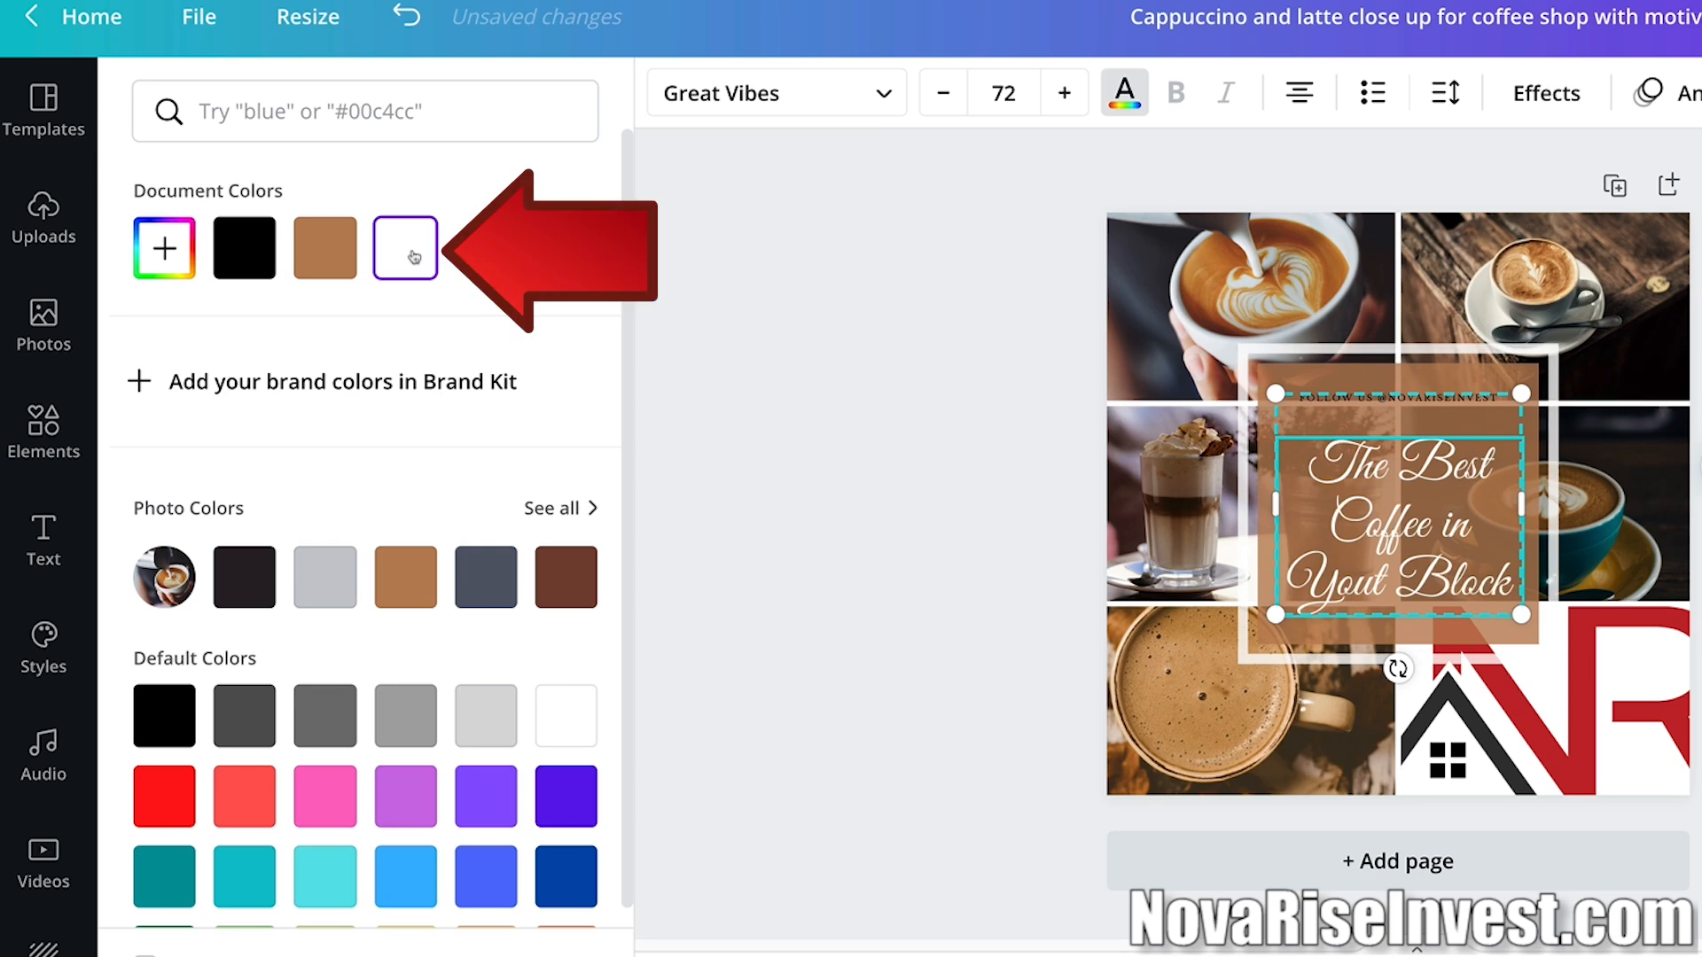
left_click(1330, 401)
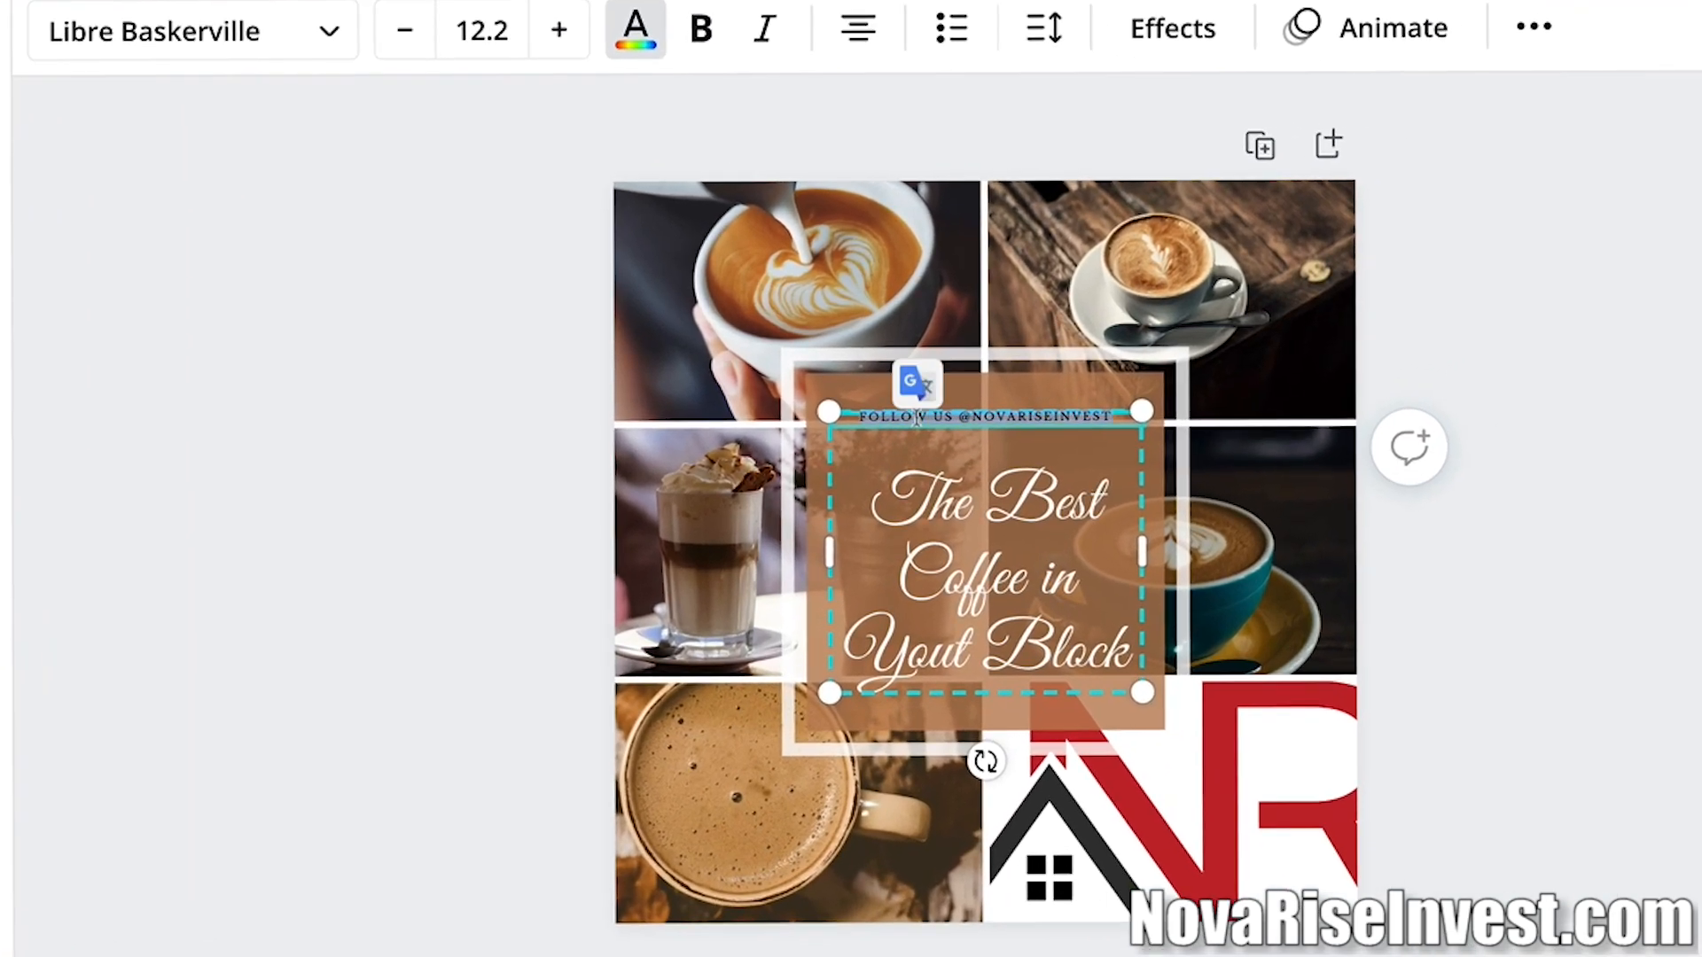
left_click(2, 106)
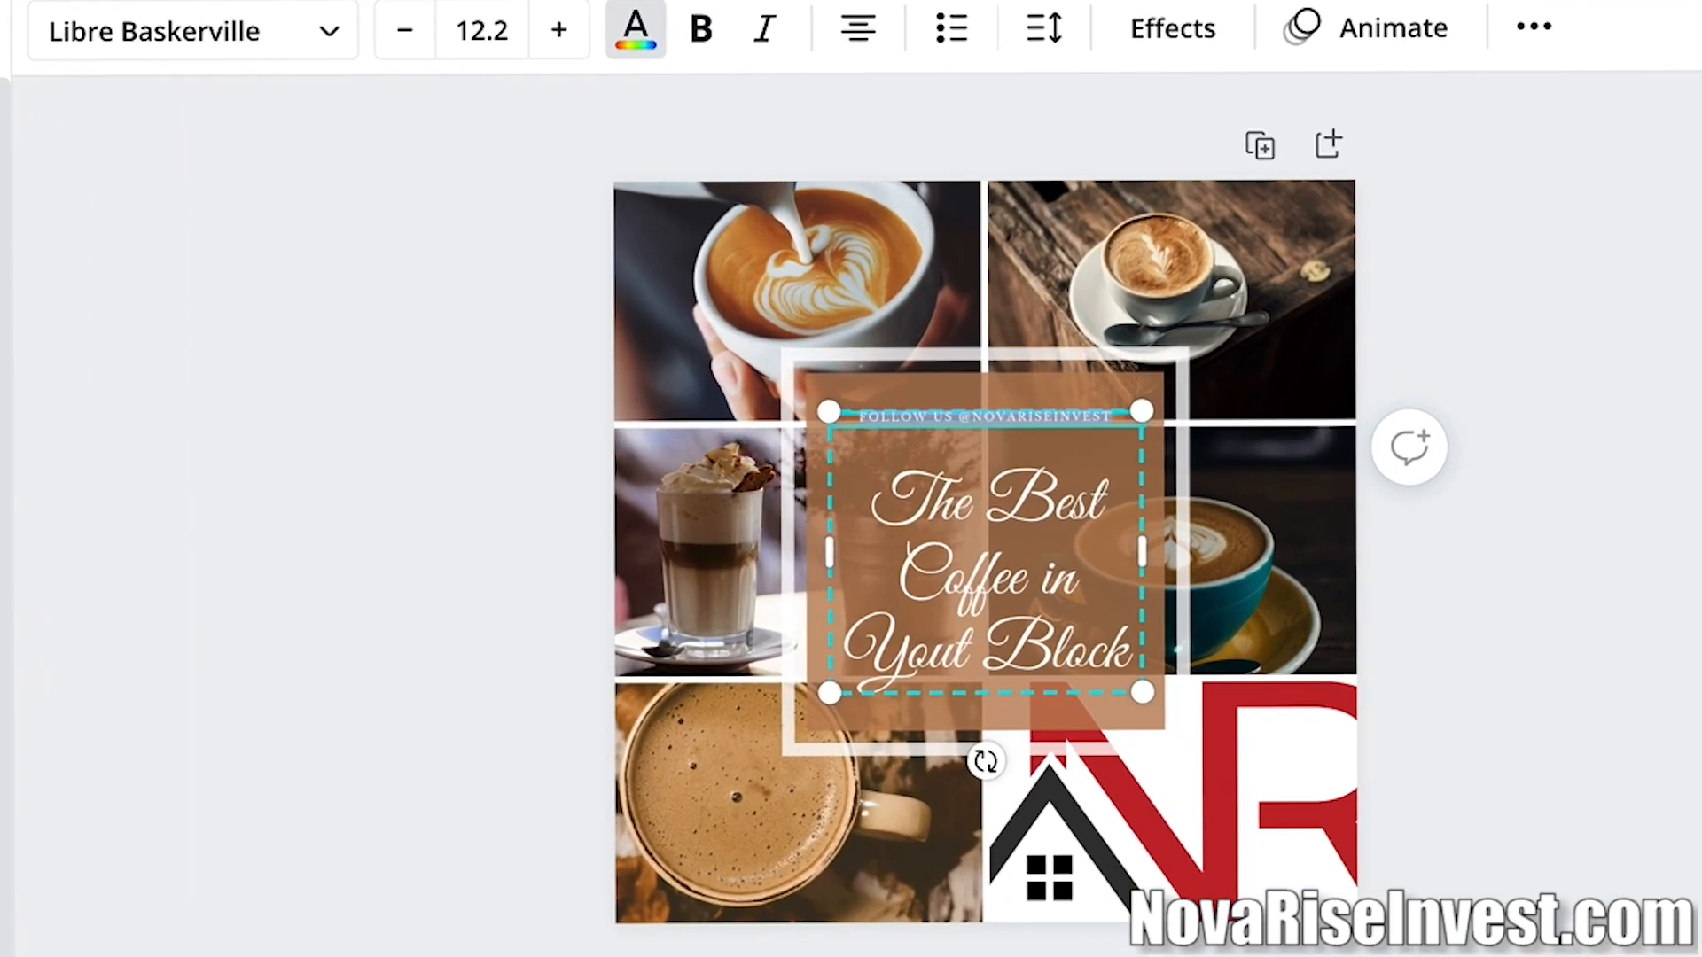
left_click(1616, 191)
left_click(1624, 190)
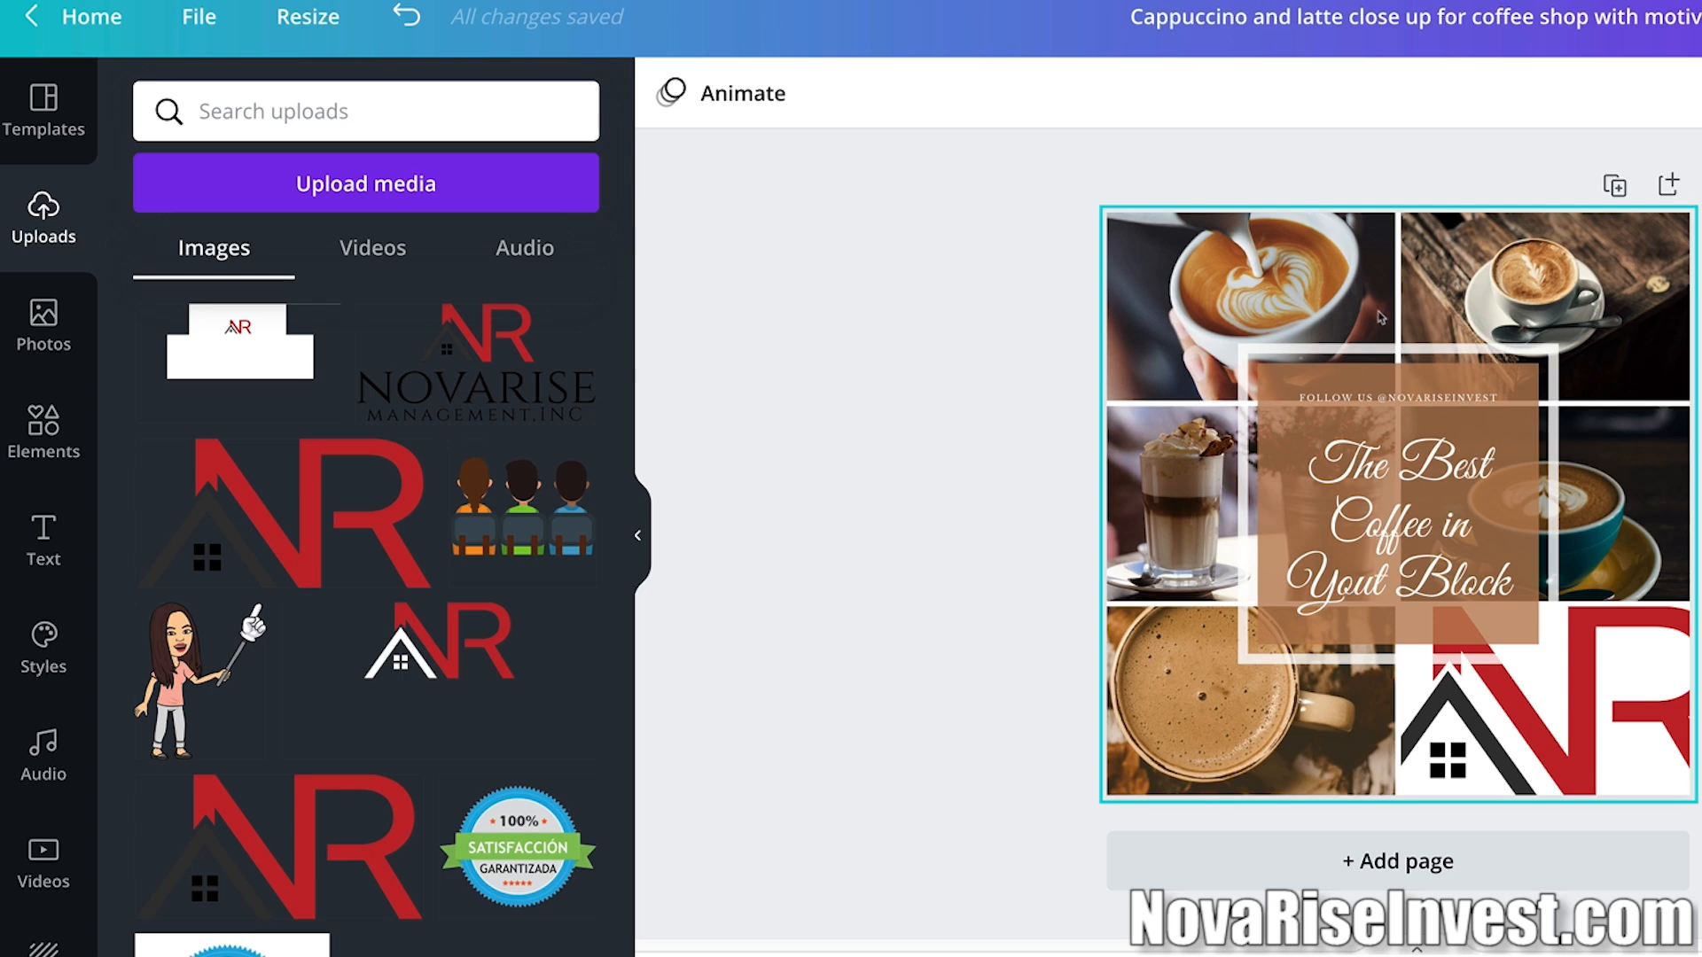
Delete the latte glass photo from the collage's middle-left cell and search the design elements for "coffee".
left_click(1160, 511)
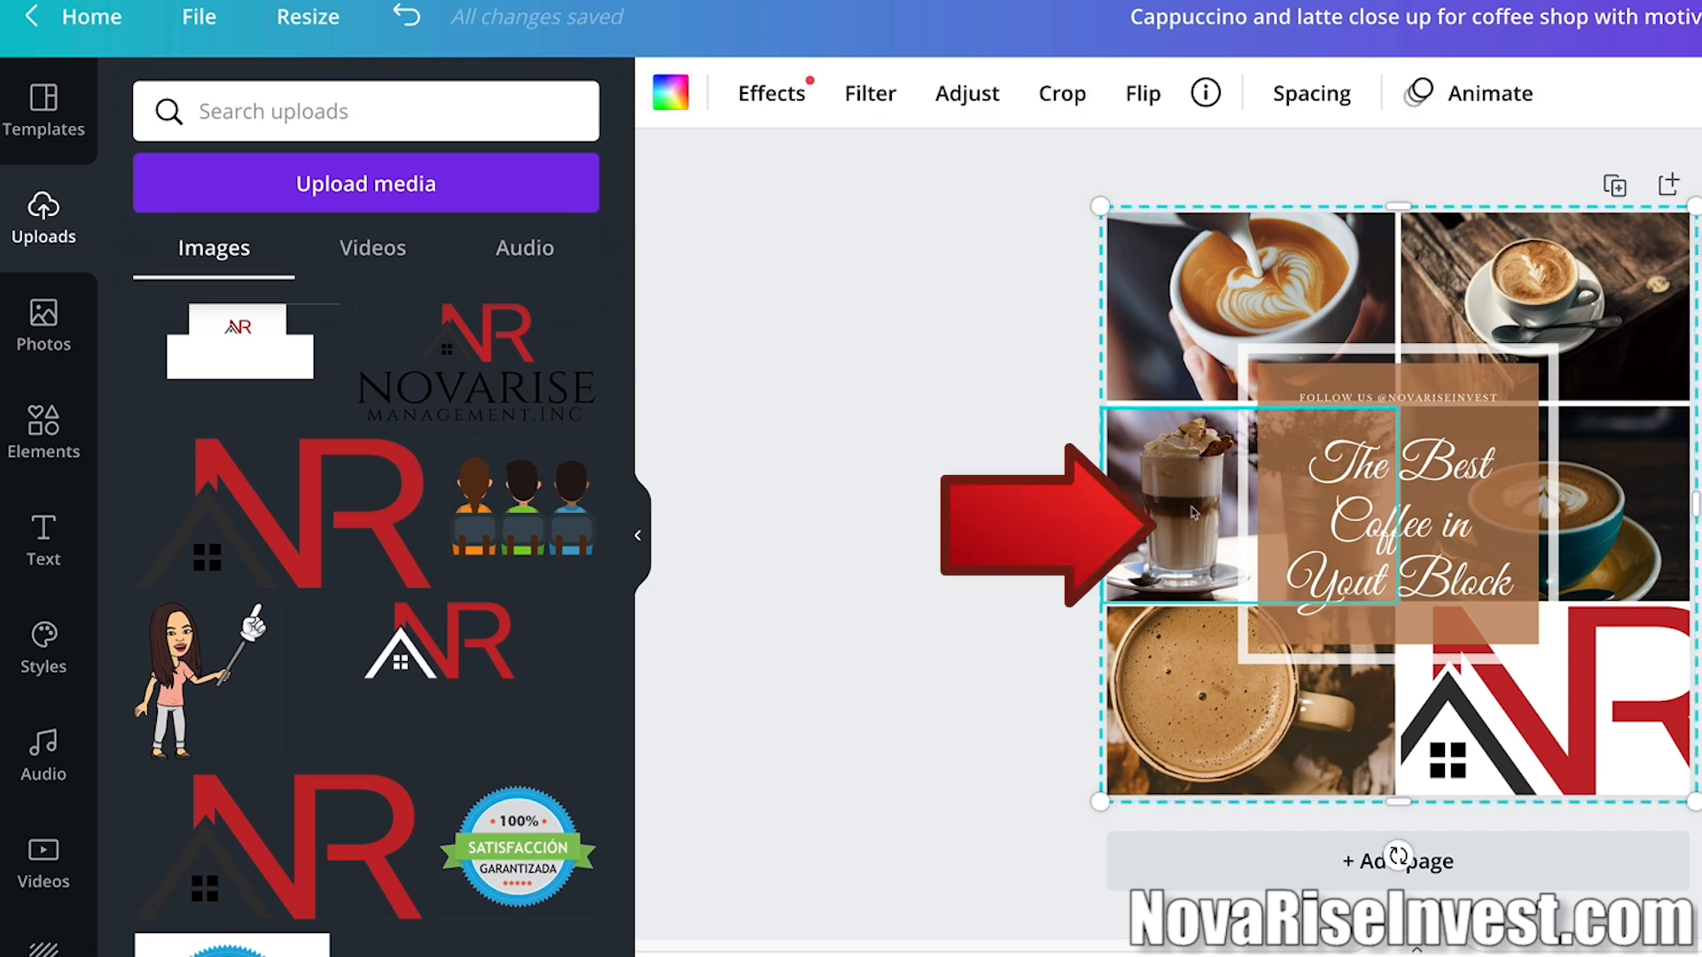
key("Delete")
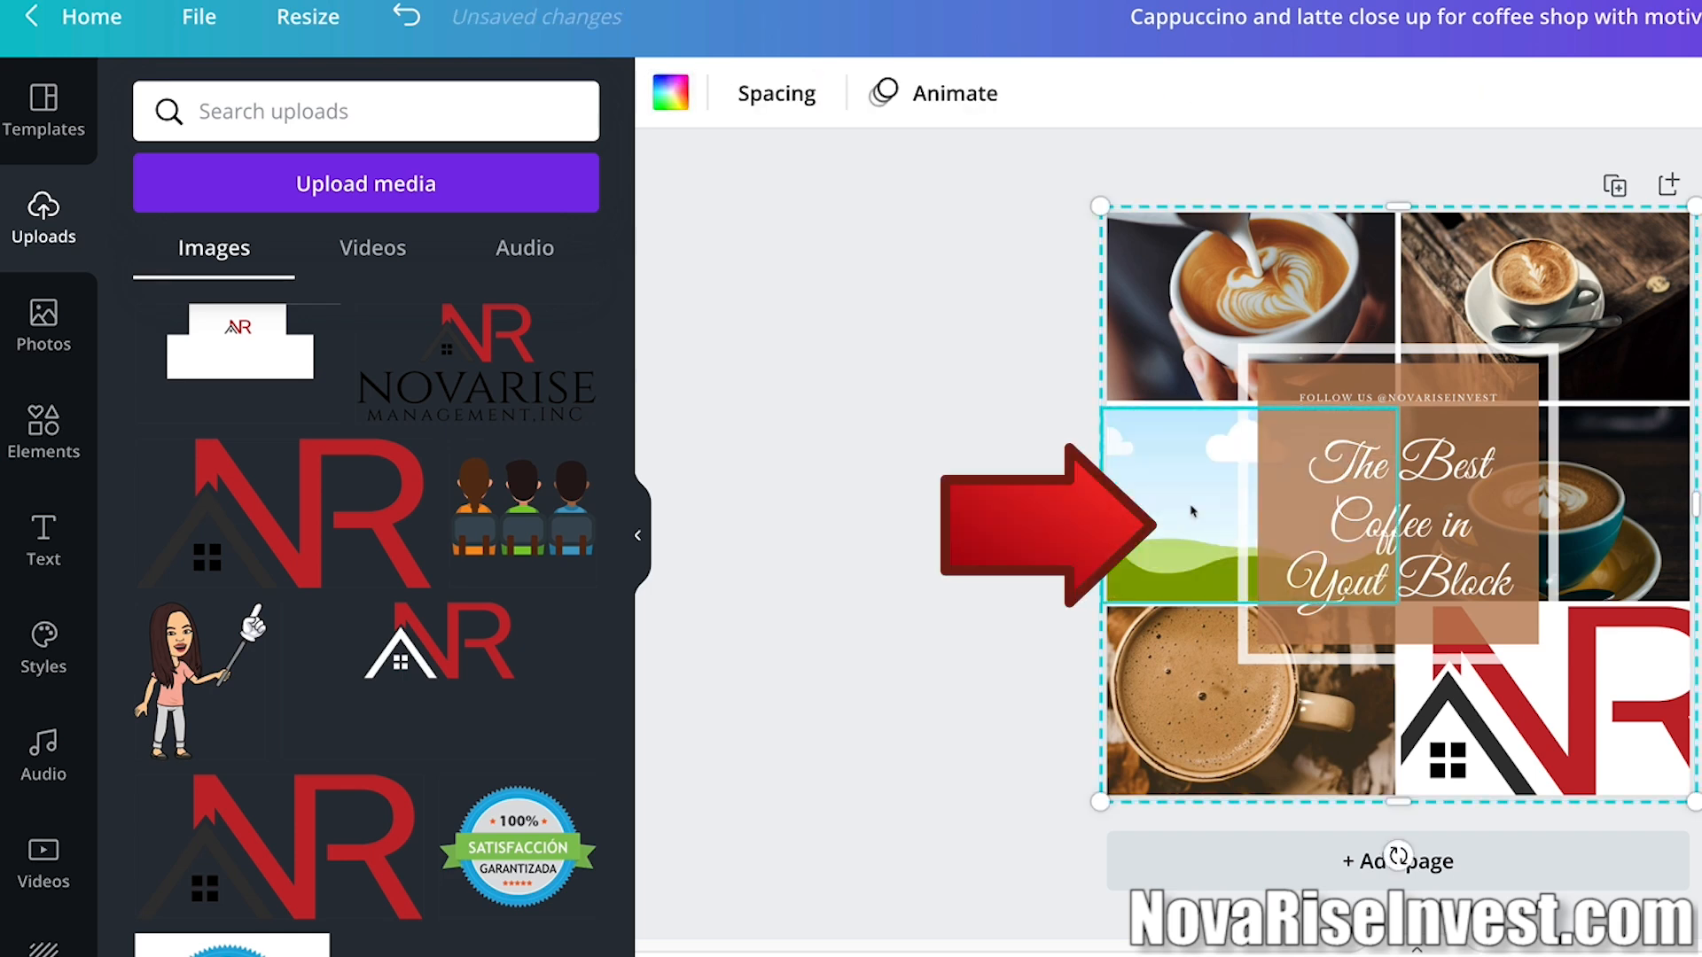
left_click(45, 430)
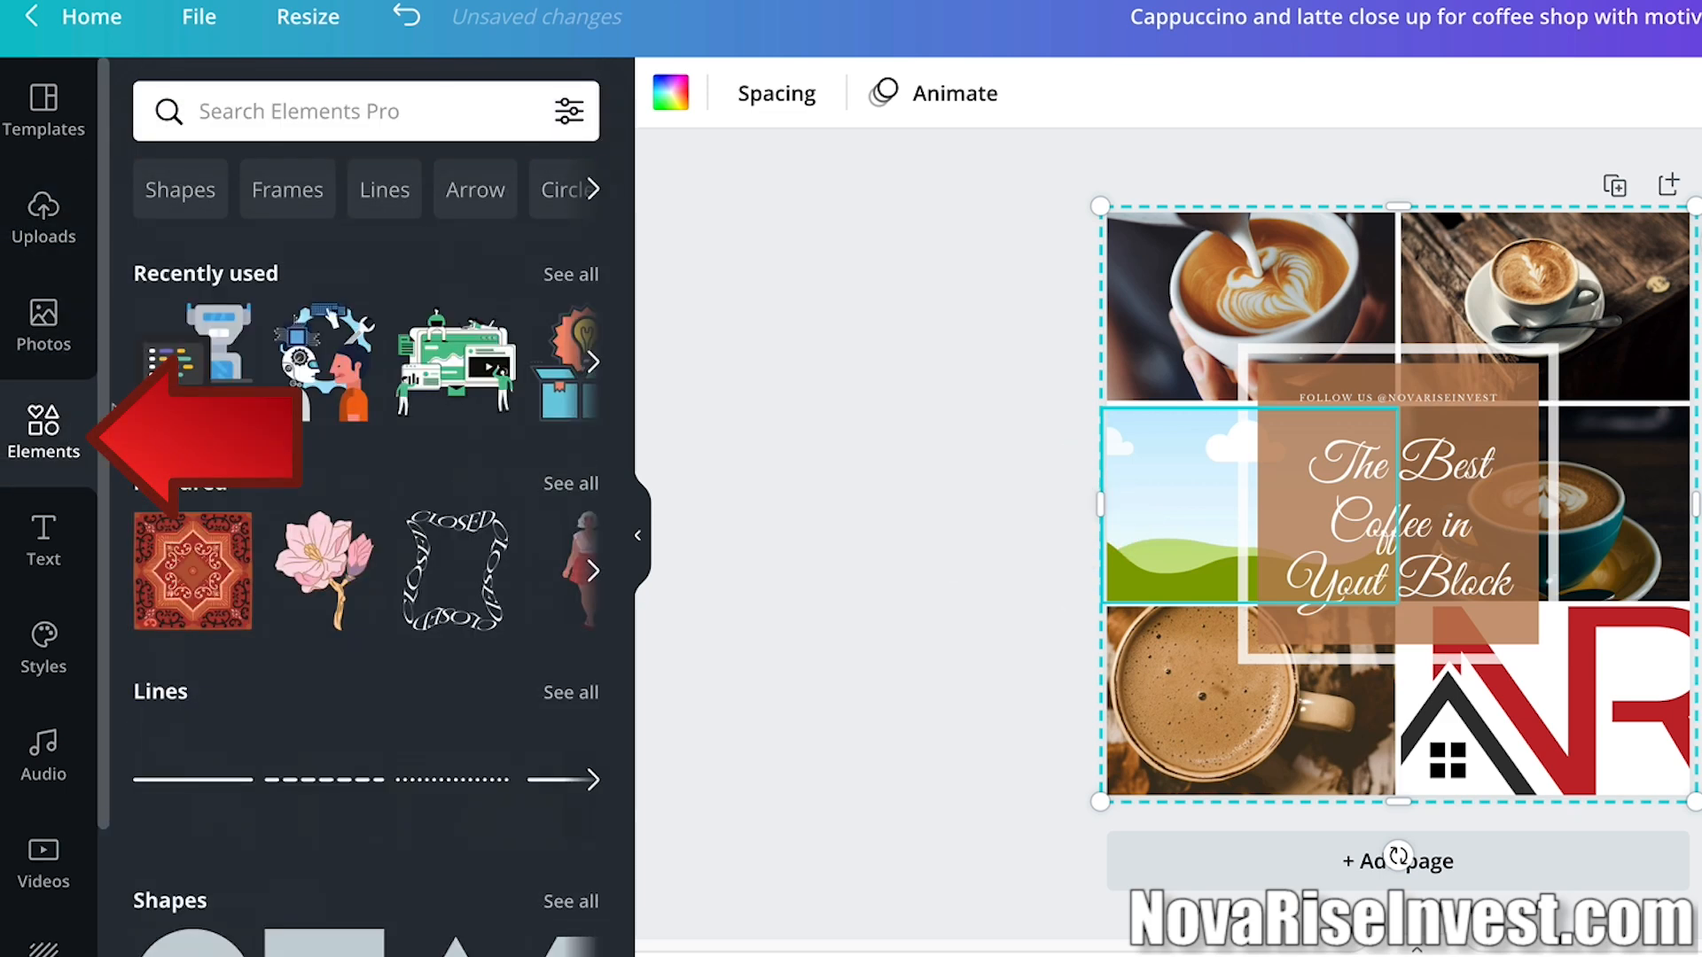
left_click(472, 111)
type("coffwe")
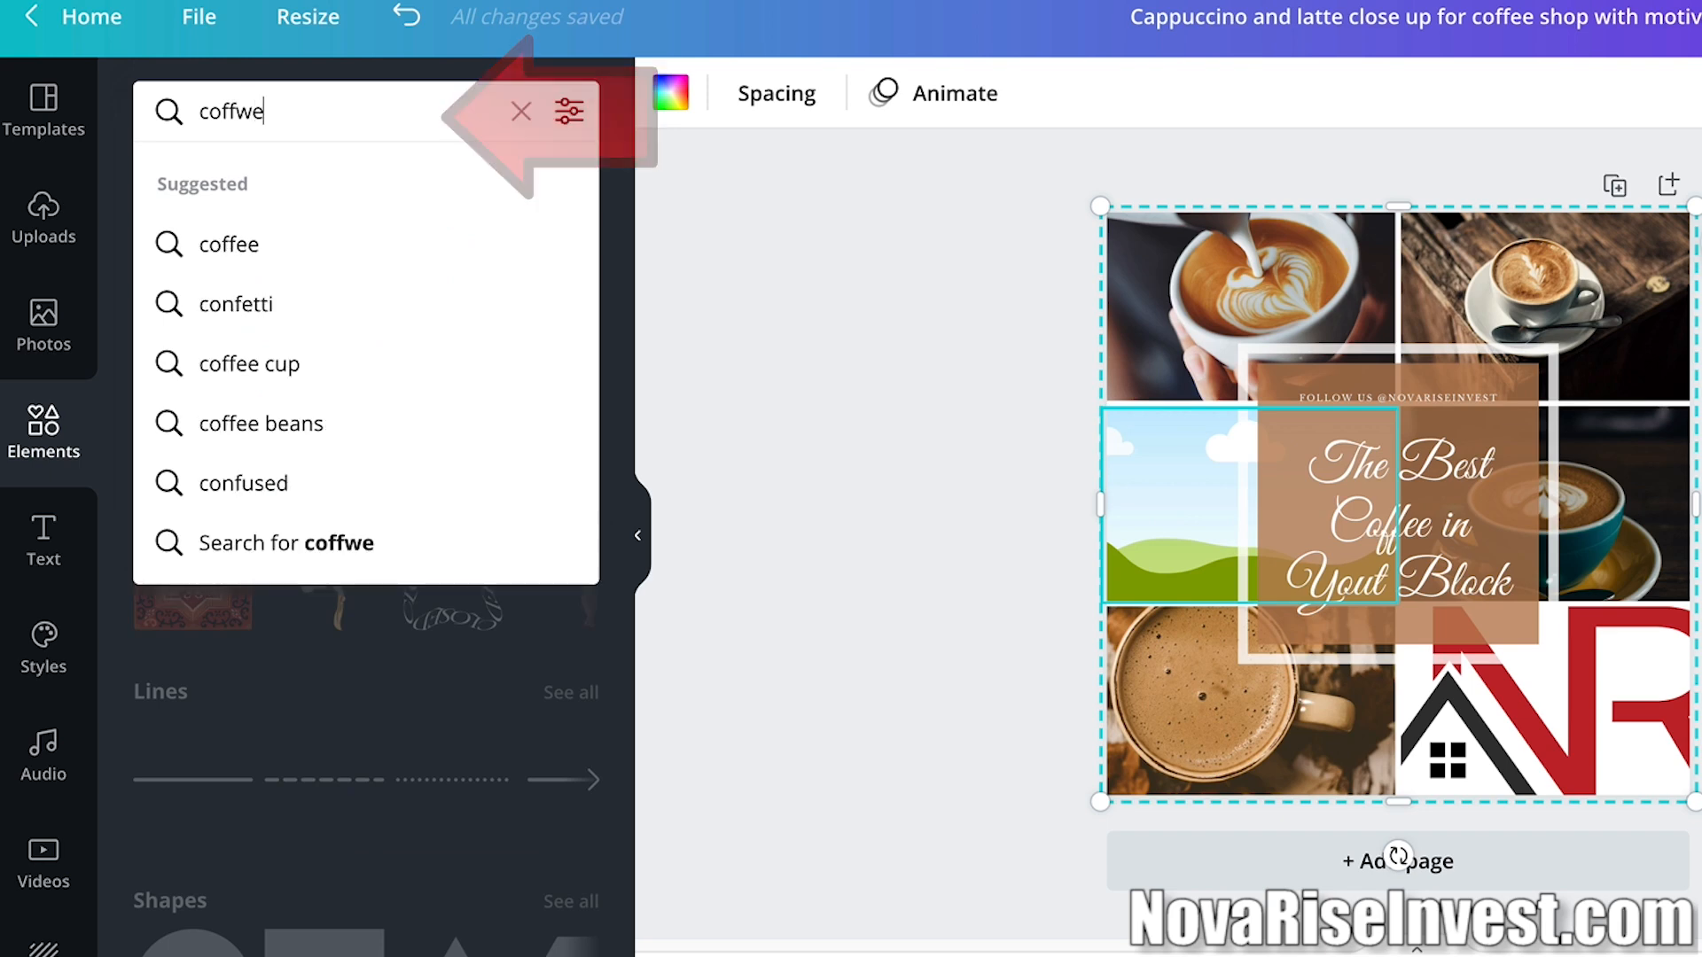
left_click(407, 241)
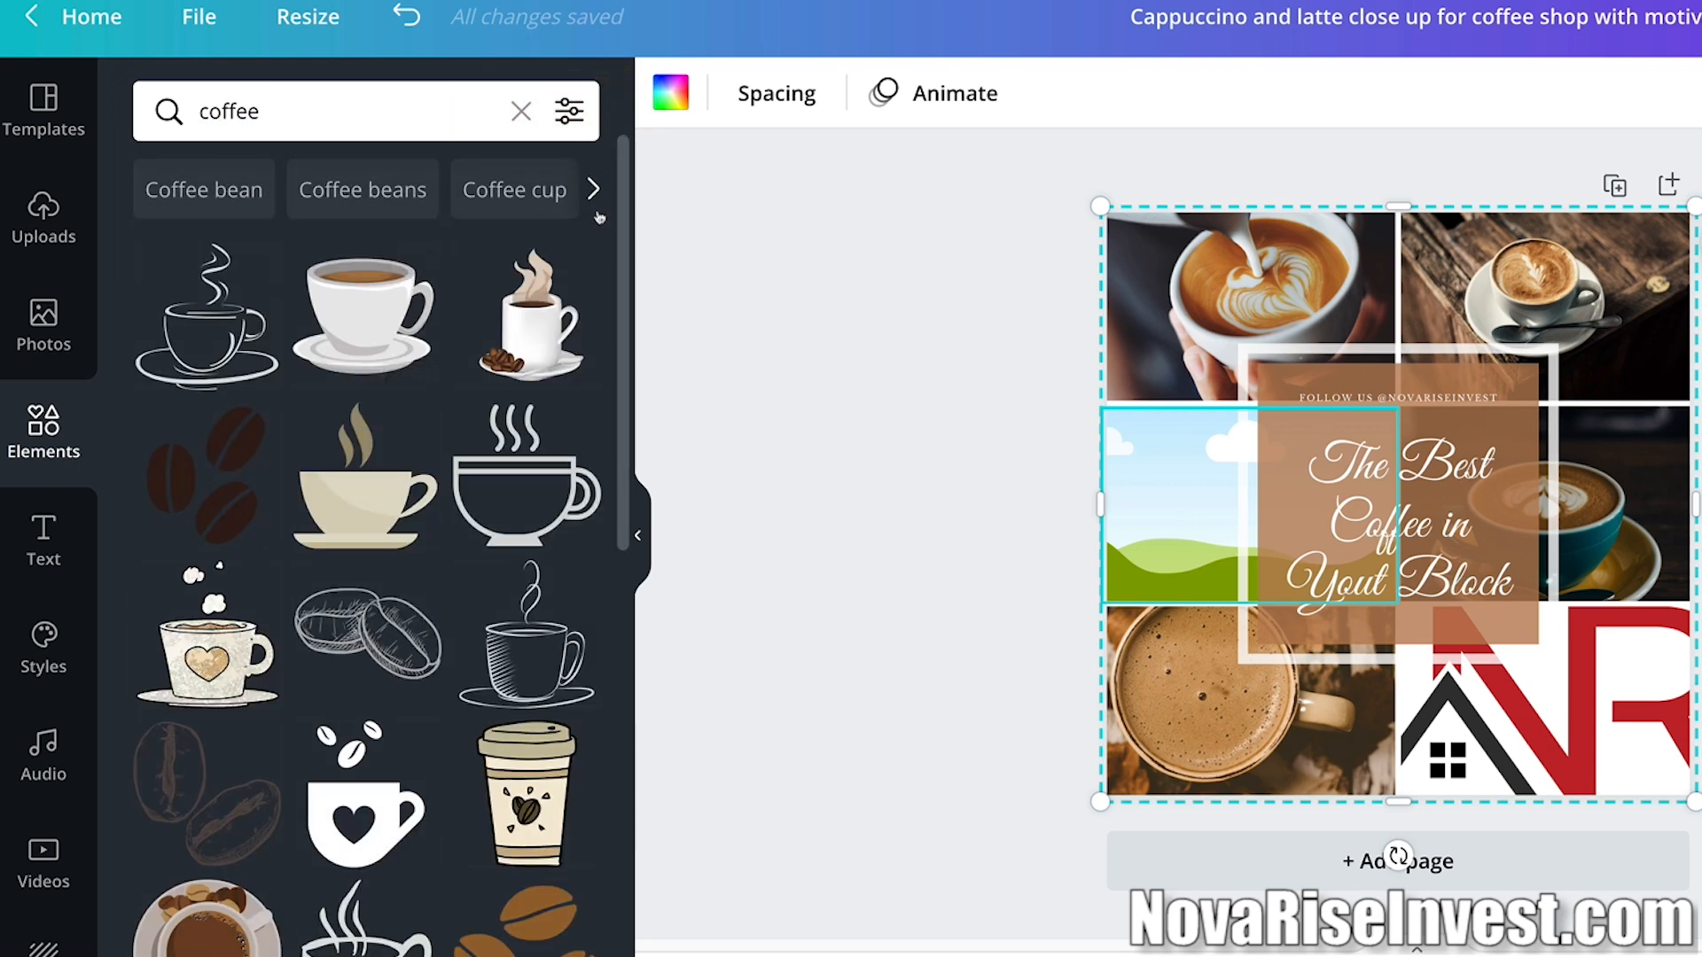
Insert the steaming pale-blue coffee cup illustration, enlarge it and place it over the empty middle-left cell.
scroll(355, 486, "down", 10)
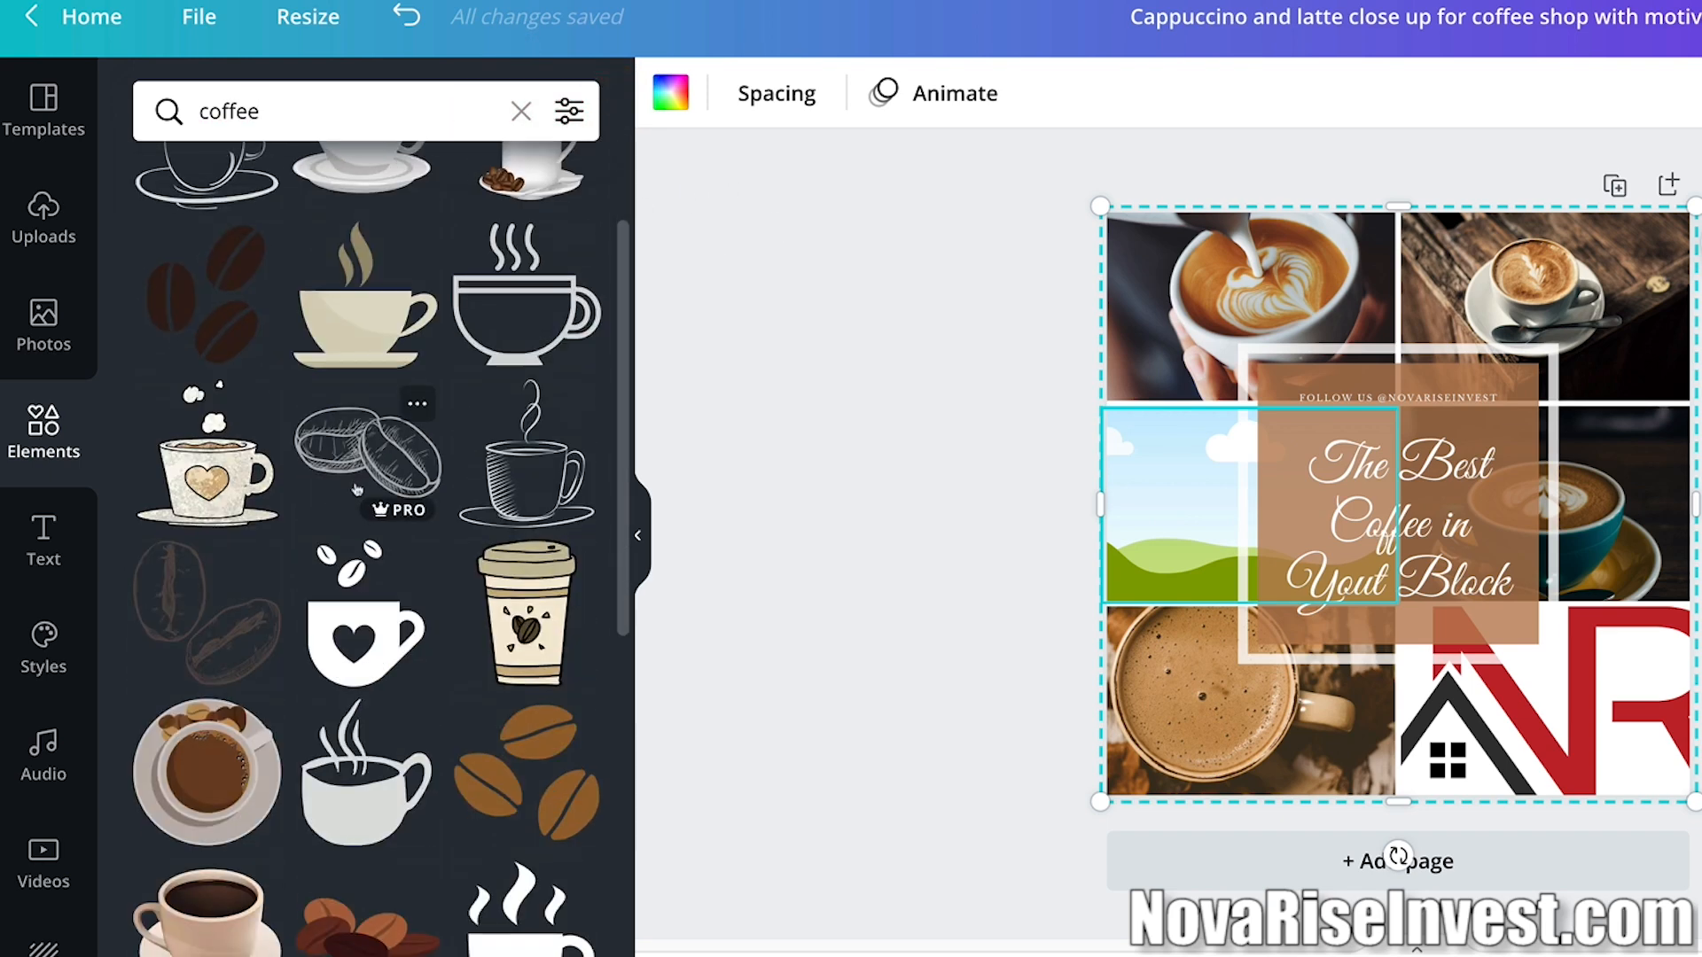
scroll(354, 485, "down", 3)
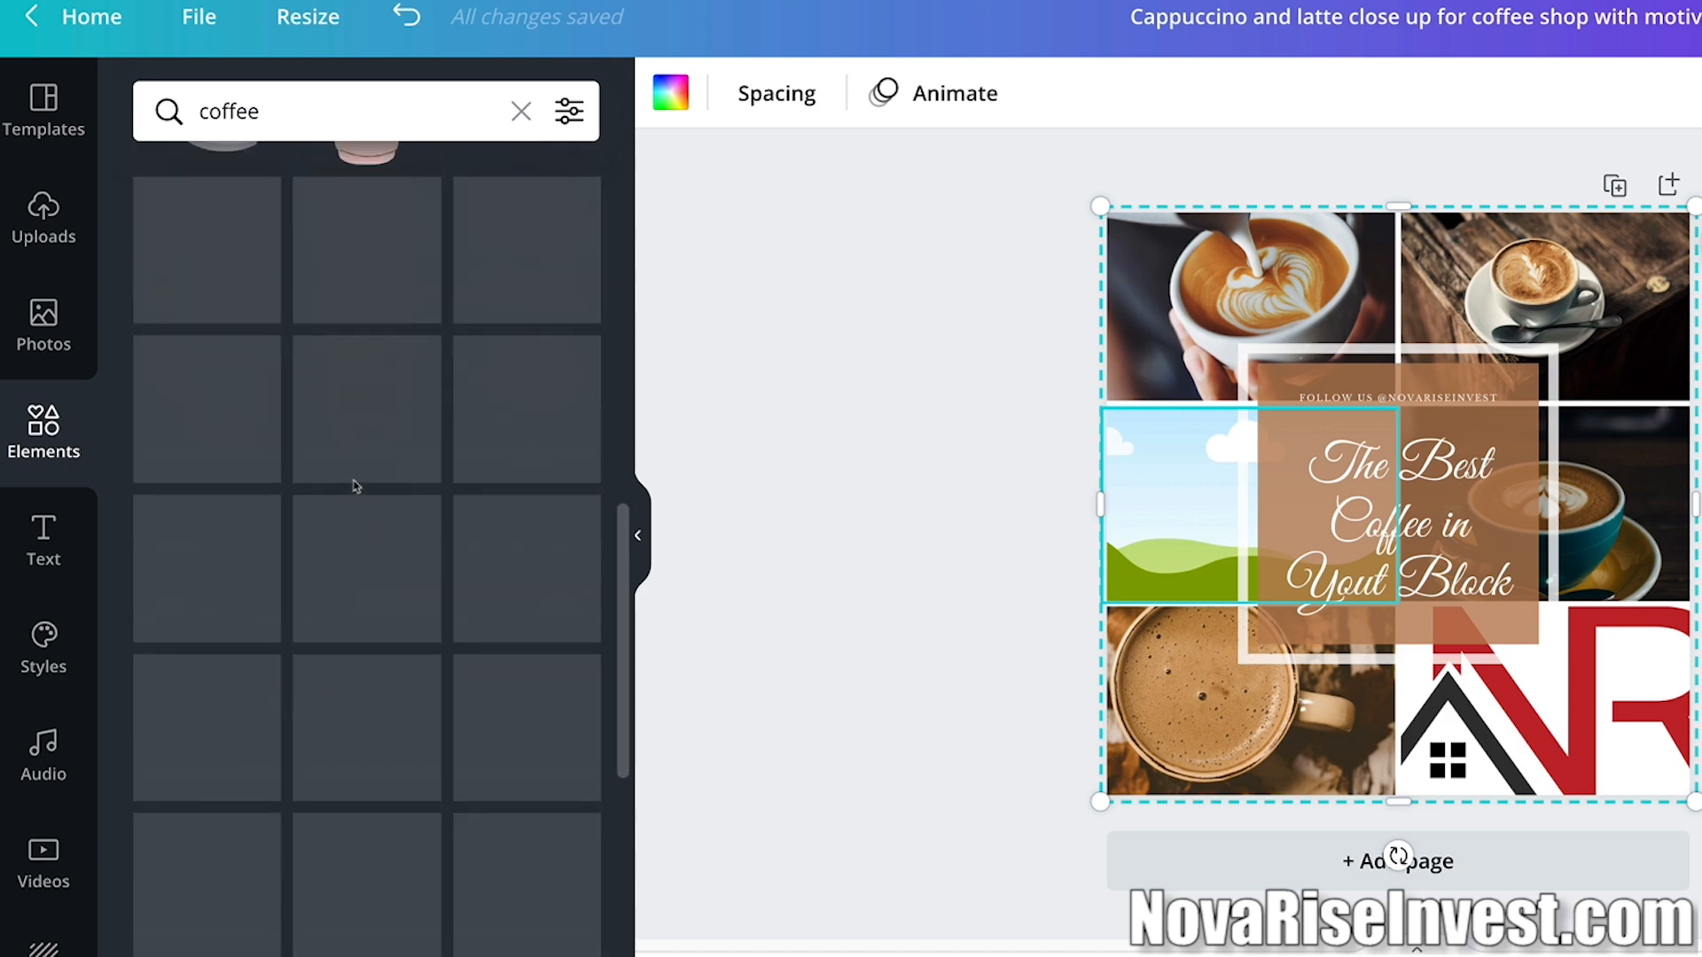
scroll(355, 484, "down", 5)
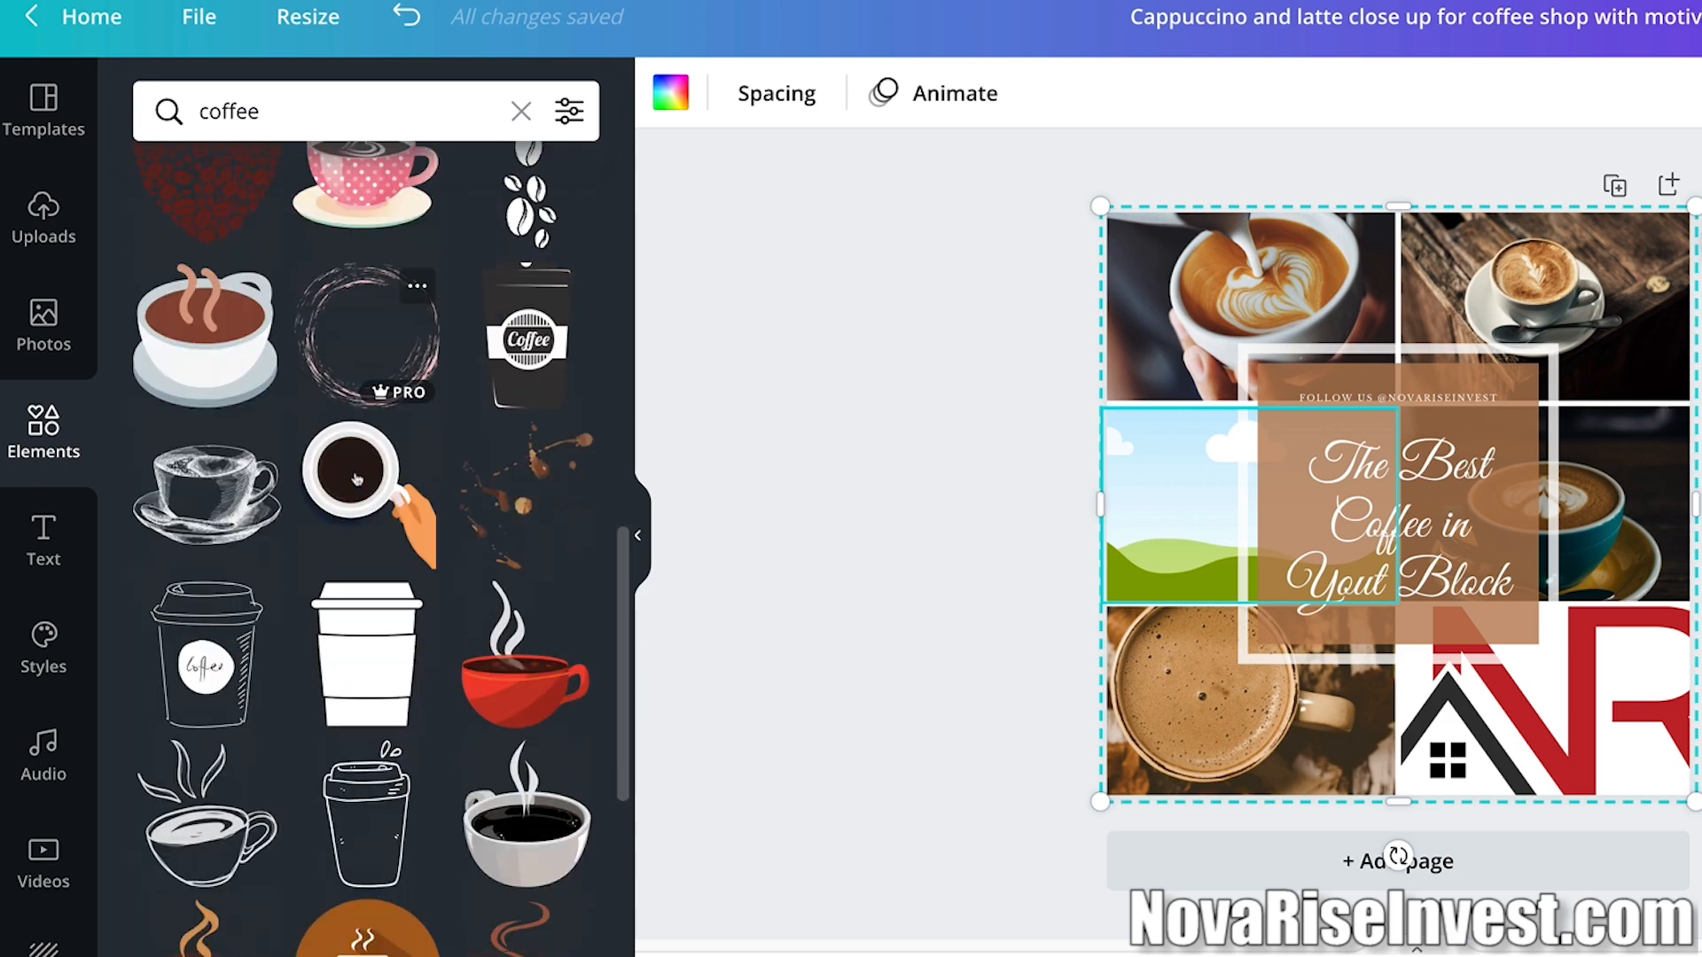
scroll(355, 480, "down", 1)
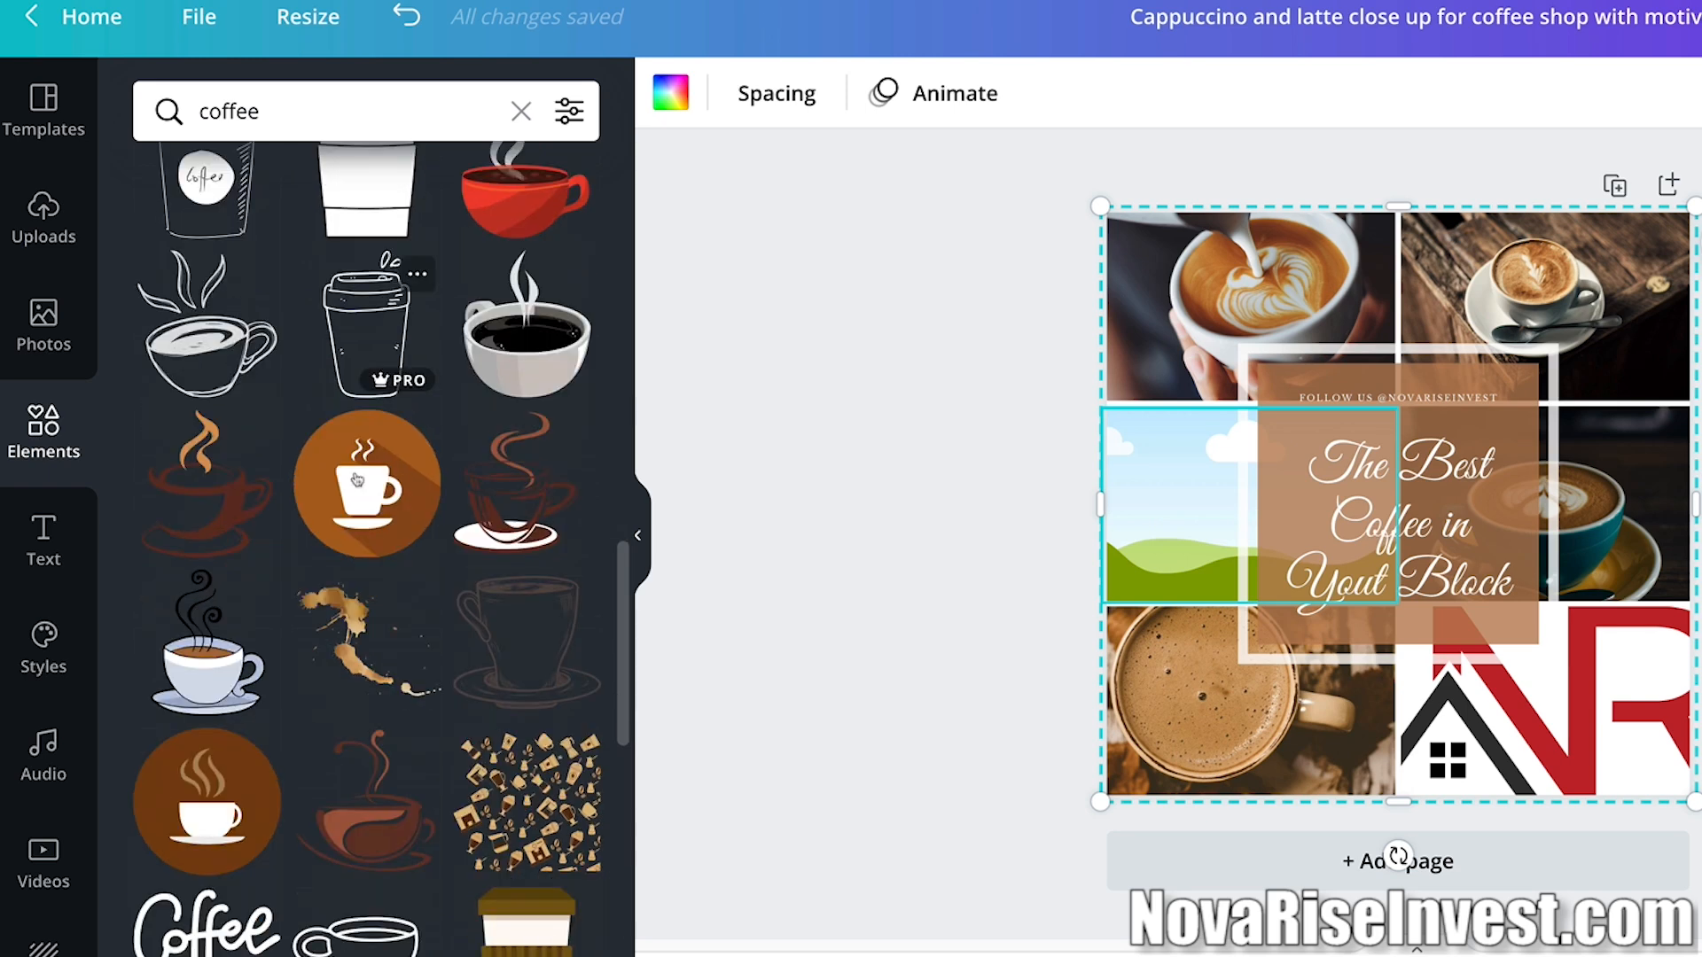
mouse_move(420, 446)
left_click(207, 638)
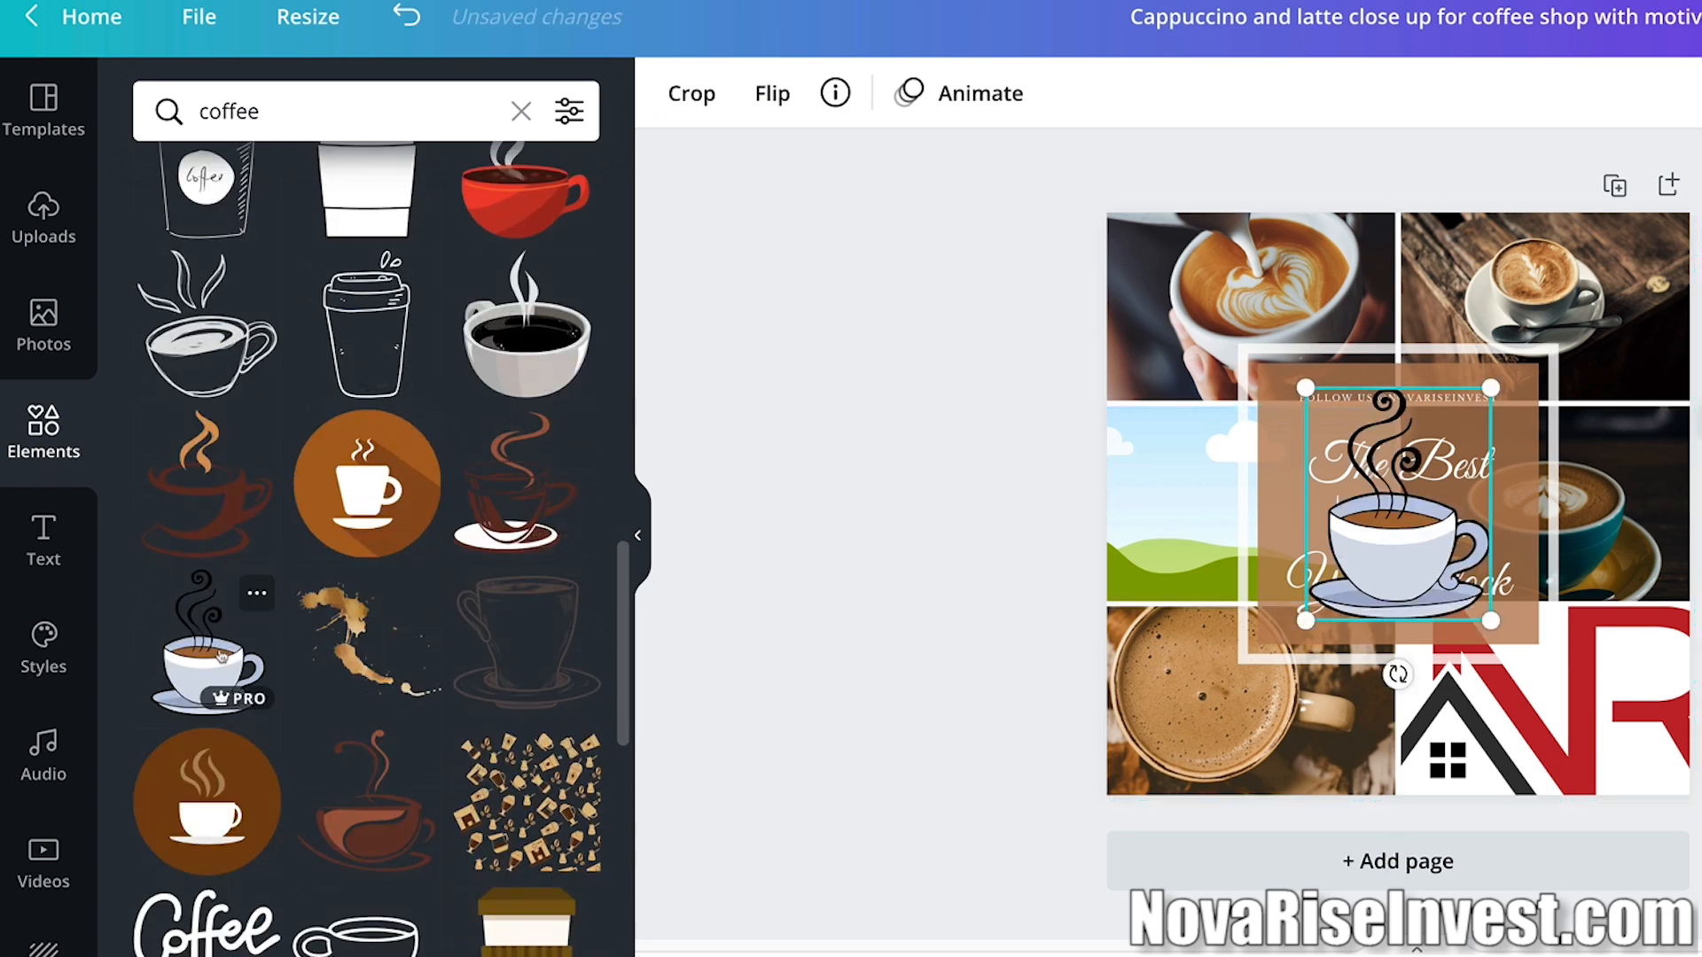
left_click_drag(1402, 519, 1206, 521)
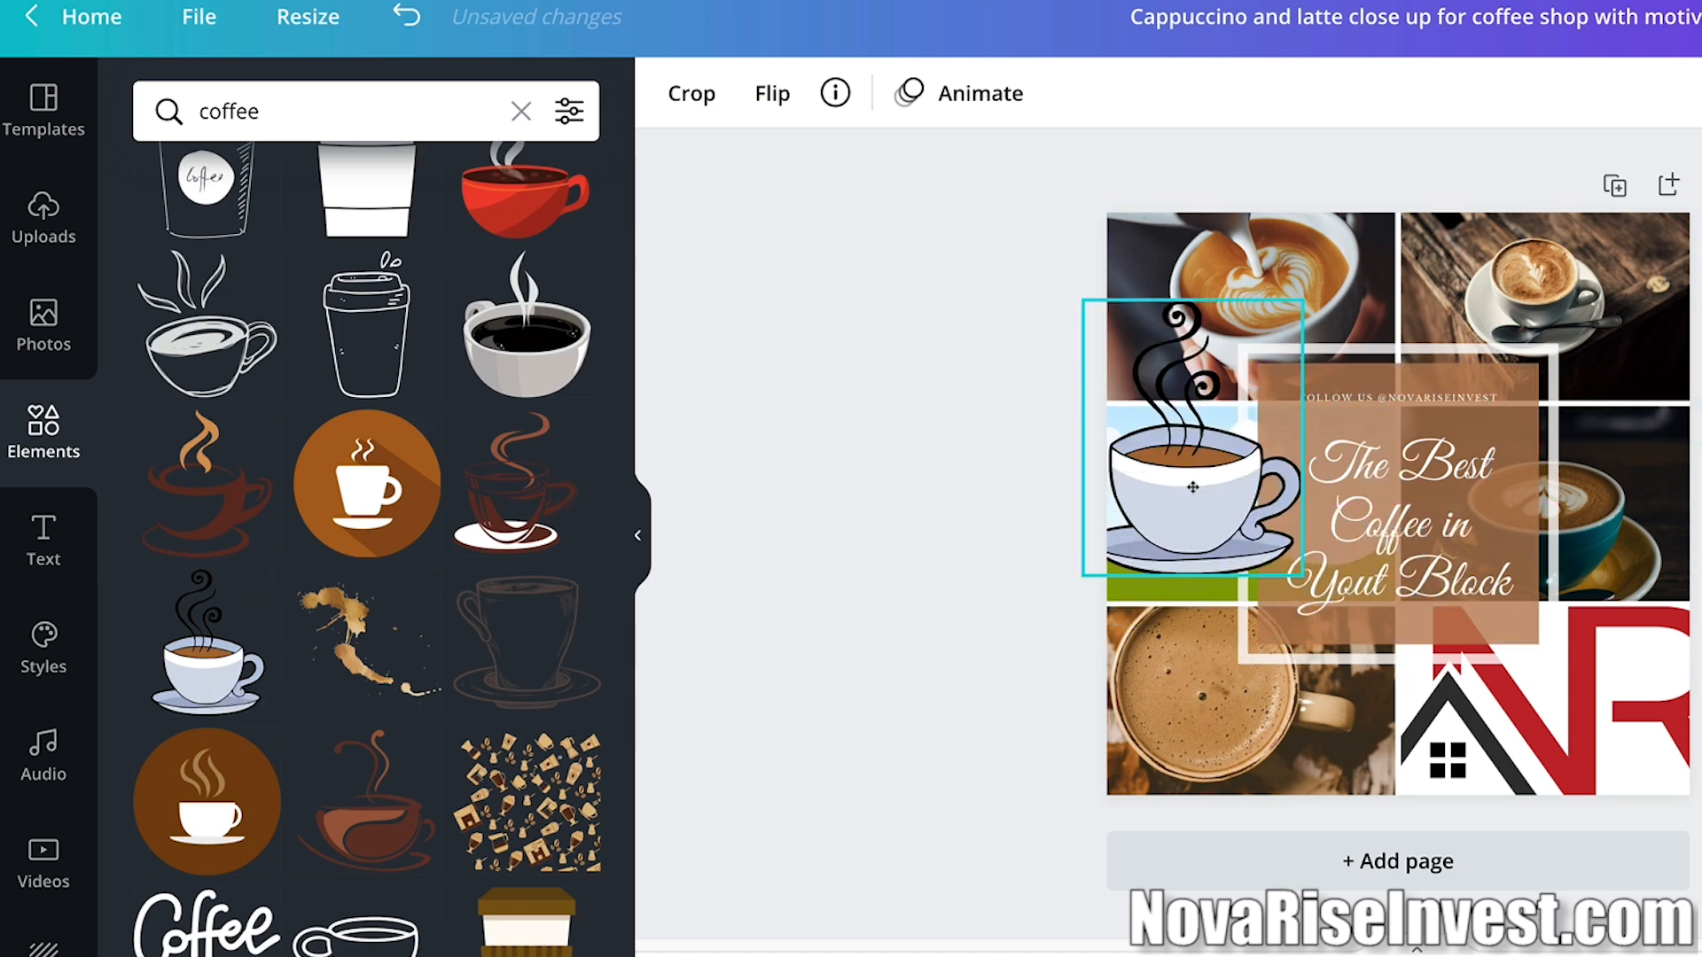
Remove the pale-blue coffee cup illustration from the collage.
left_click(1050, 584)
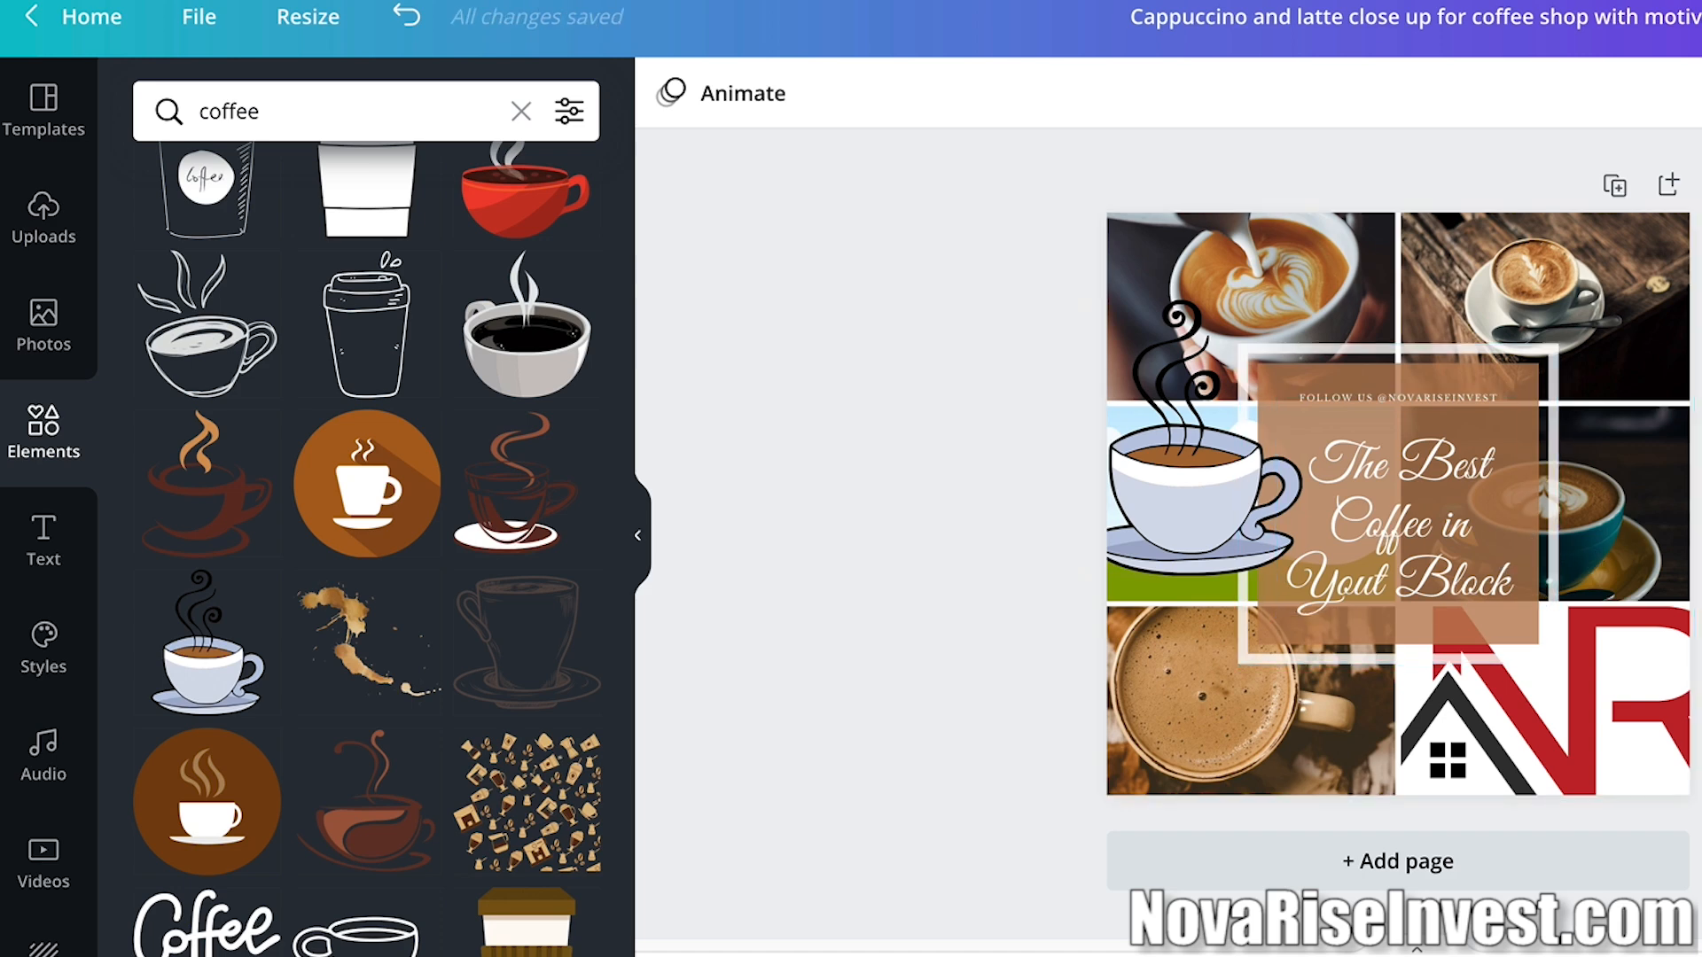
key("ctrl+z")
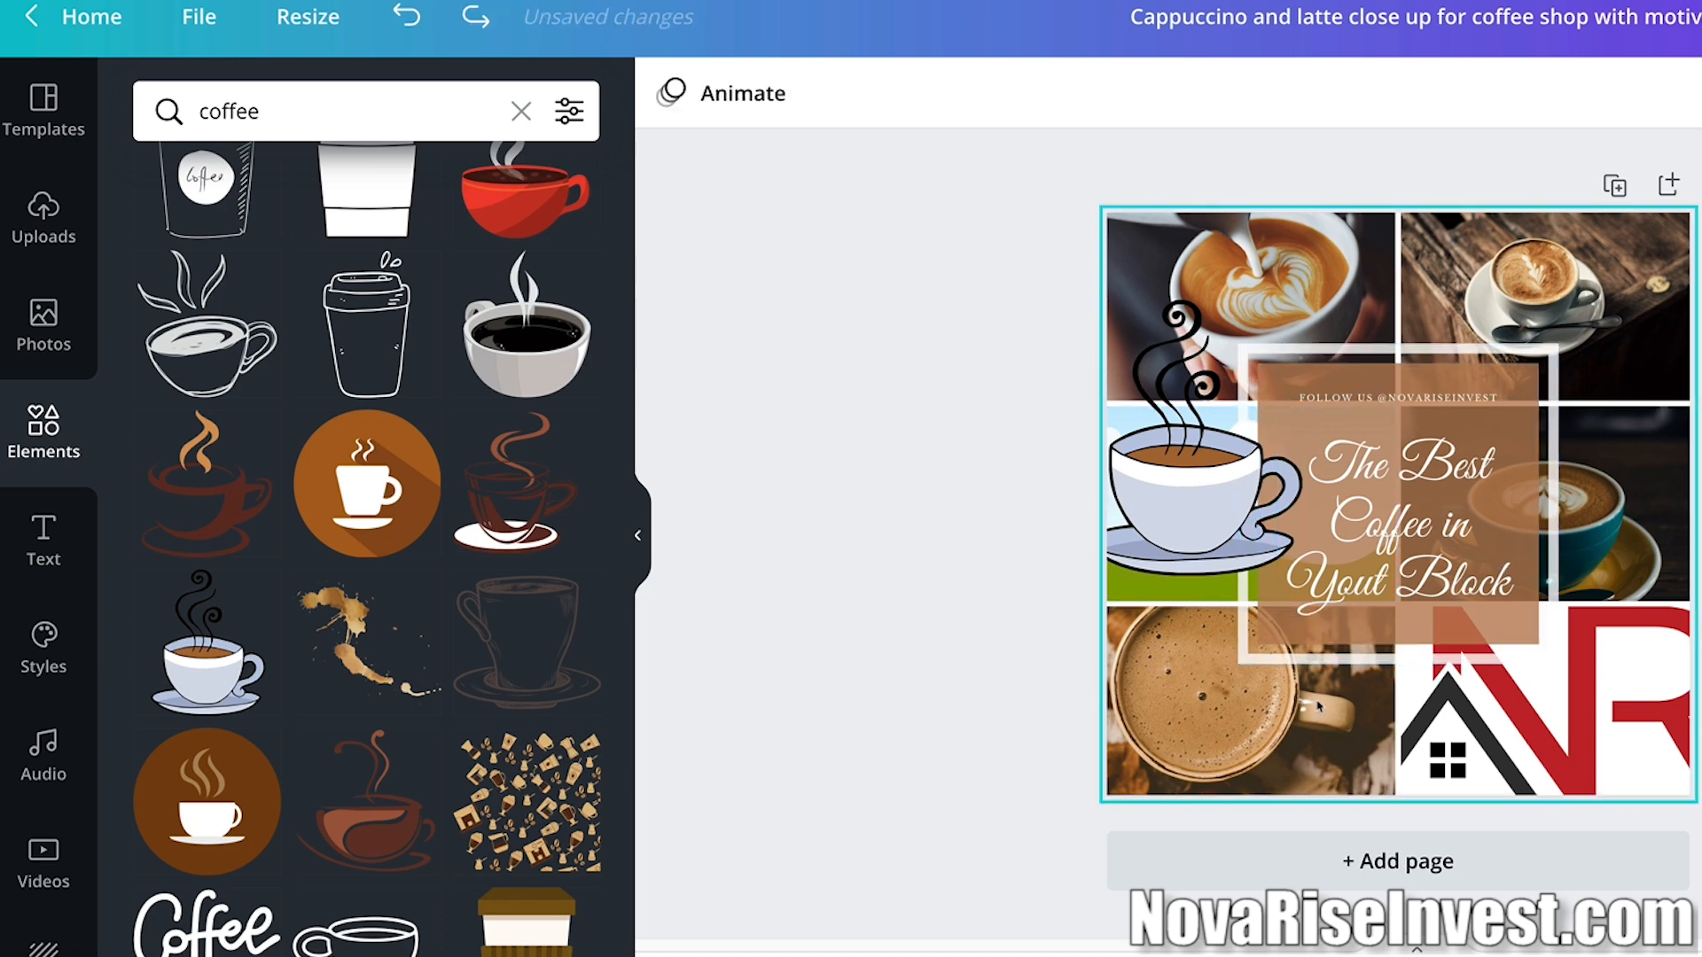
left_click(1206, 593)
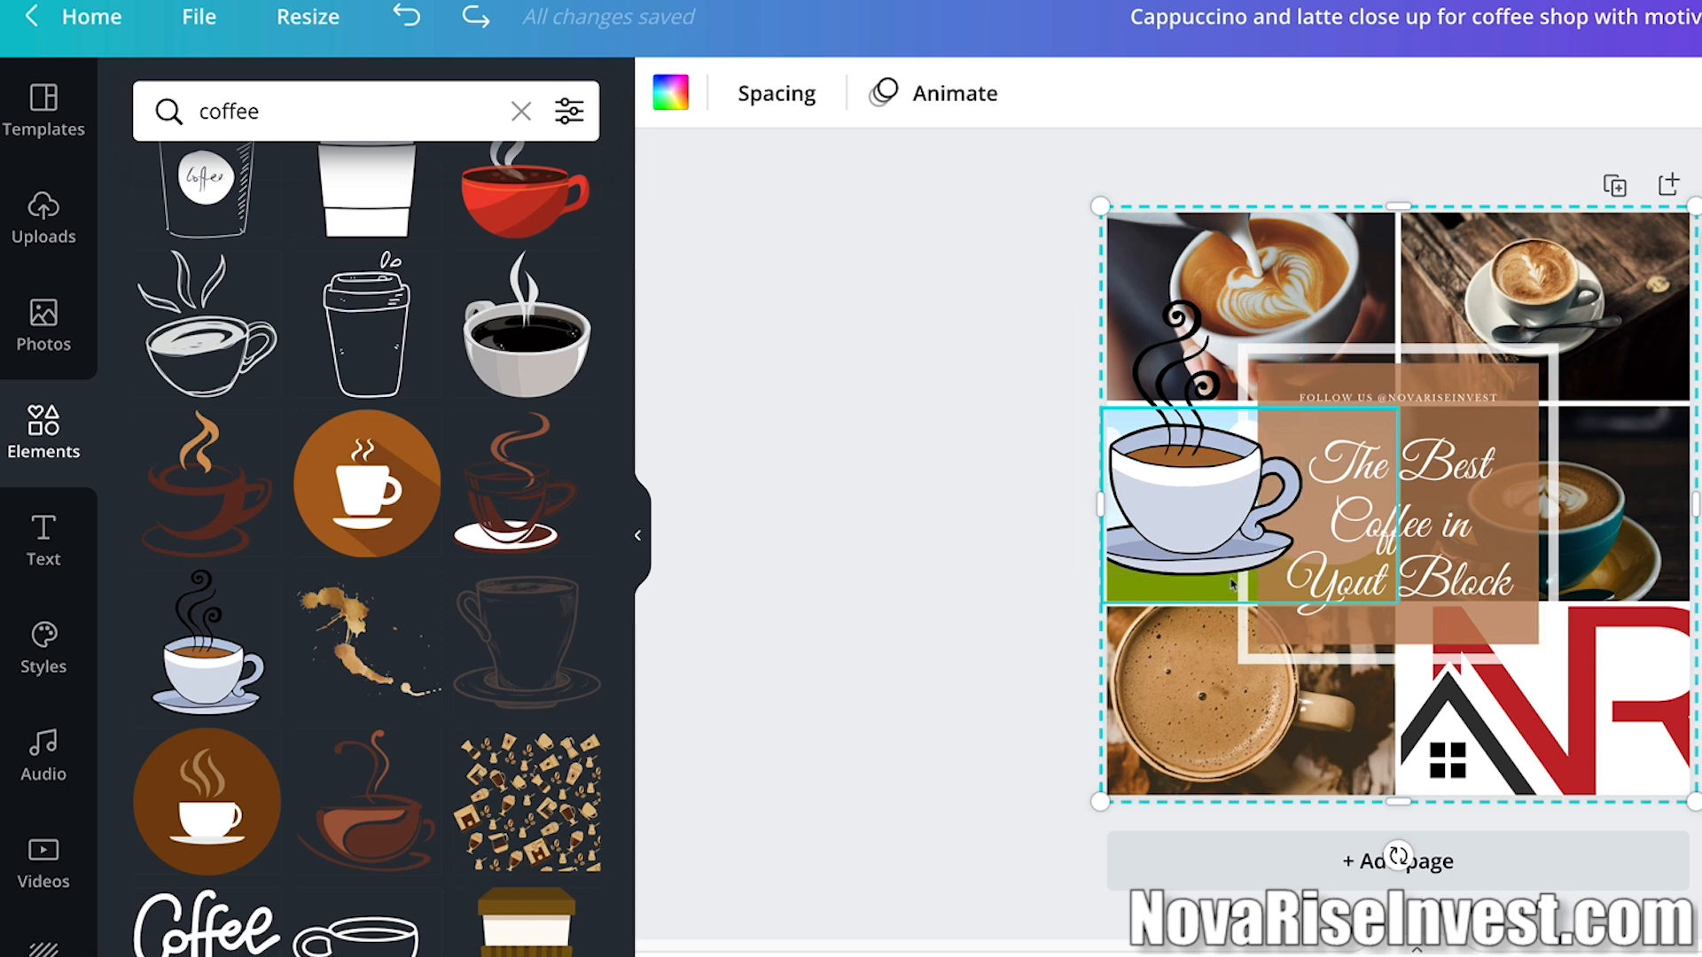
left_click(1214, 532)
left_click_drag(1215, 532, 1020, 534)
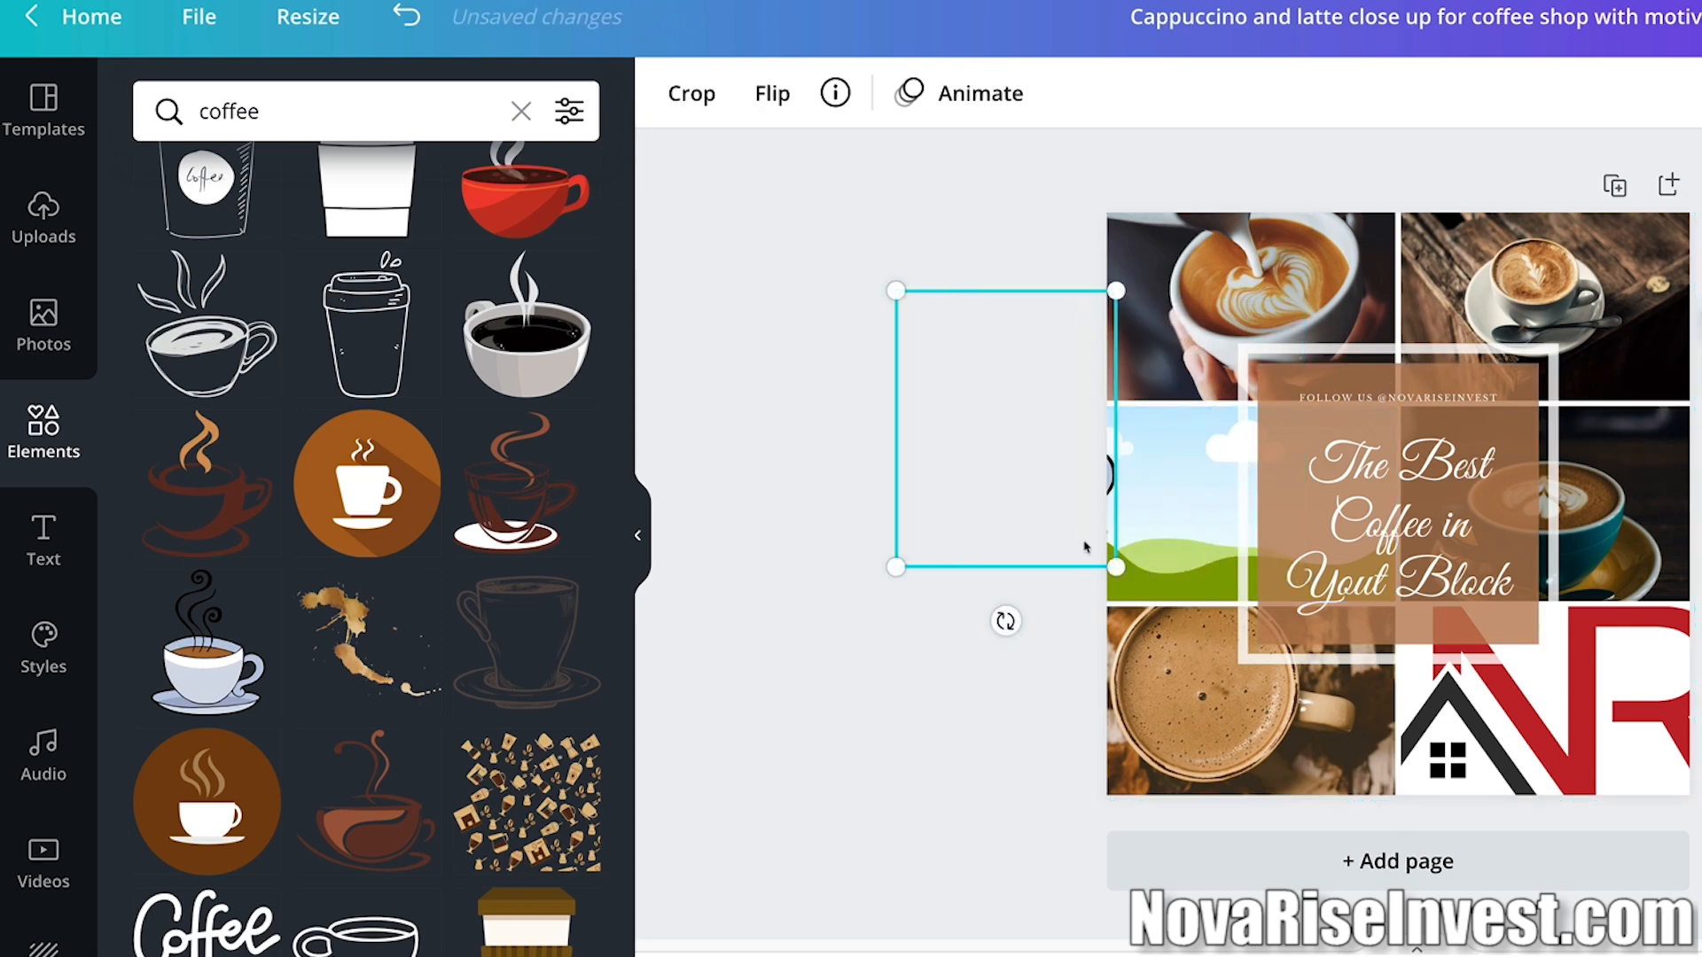
key("Delete")
Clear the NR logo from the bottom-right cell and delete the photo grid and white frame, keeping the brown square and its text.
left_click(1504, 723)
key("Delete")
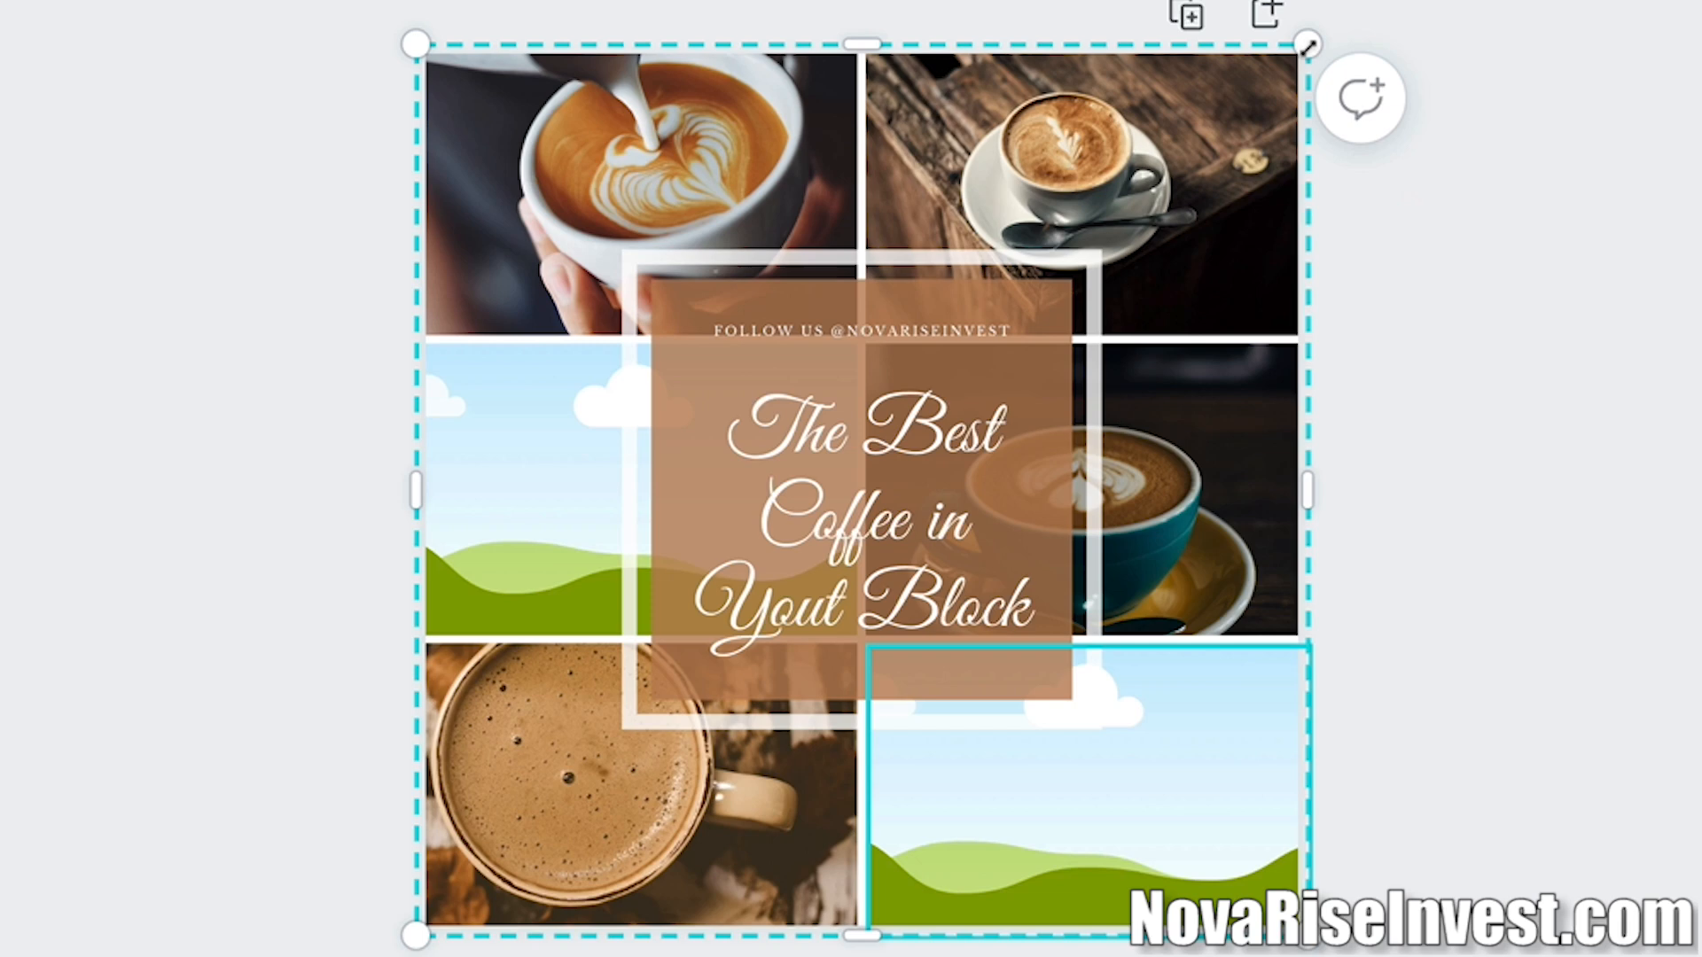
key("Delete")
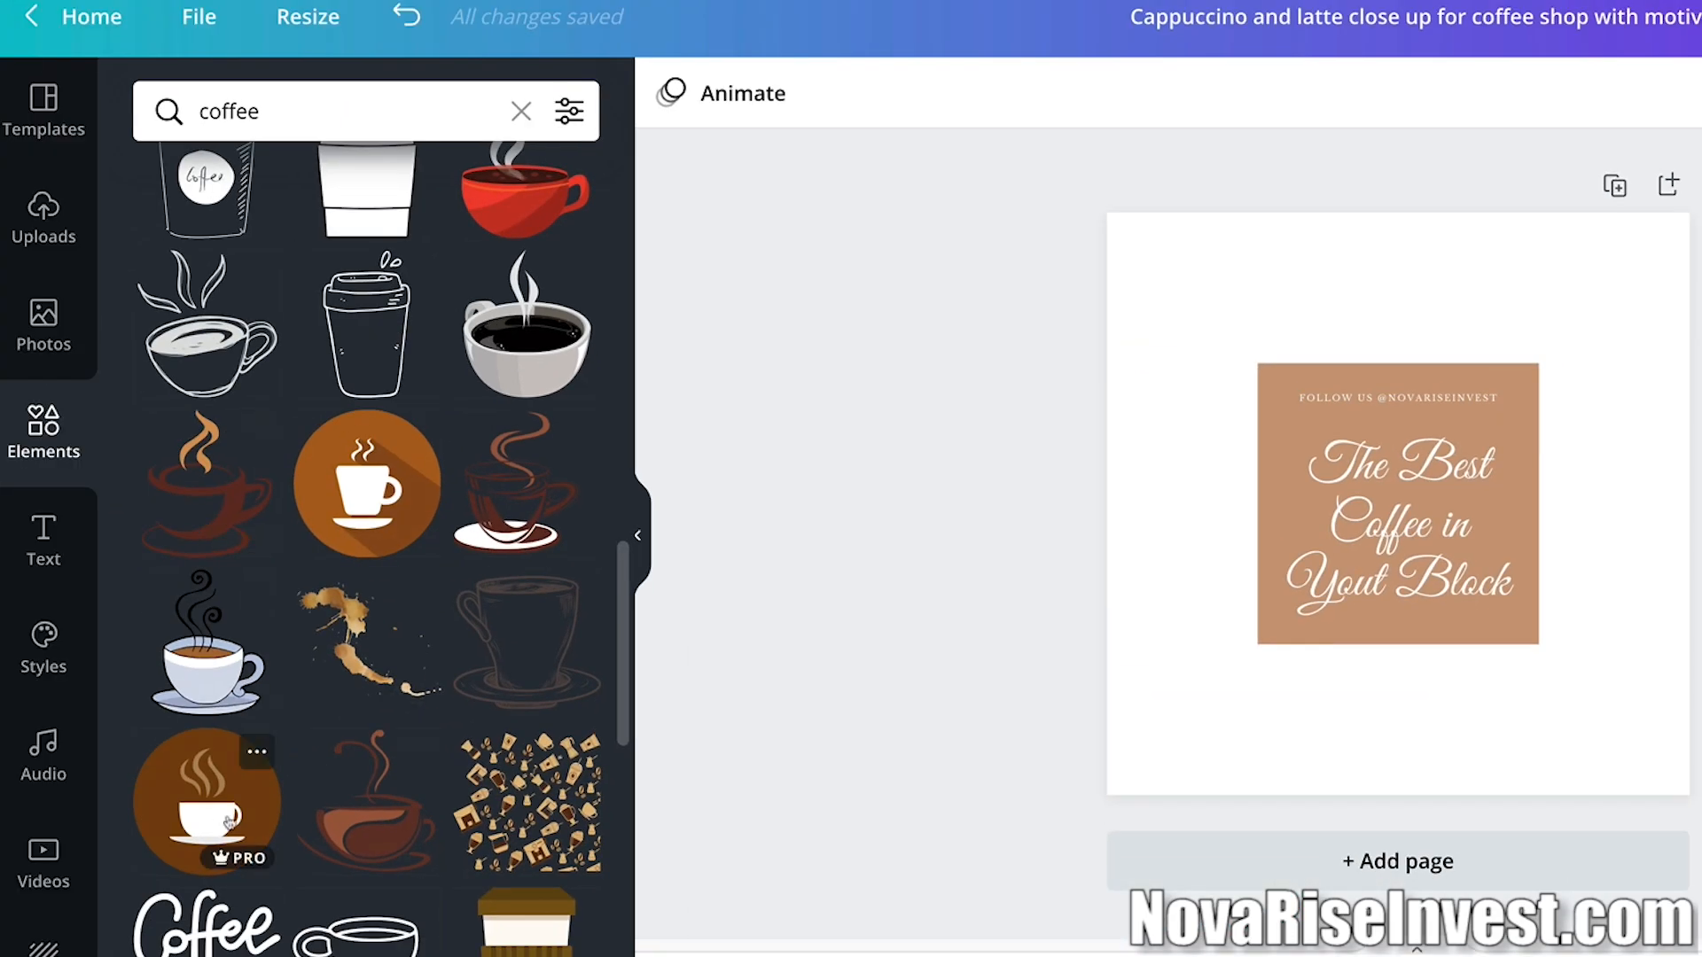
Add the round dark-brown coffee cup icon at about 269 × 269 px in the page's upper-left area and send it behind the brown square.
left_click_drag(190, 805, 1161, 297)
left_click_drag(1087, 196, 1208, 254)
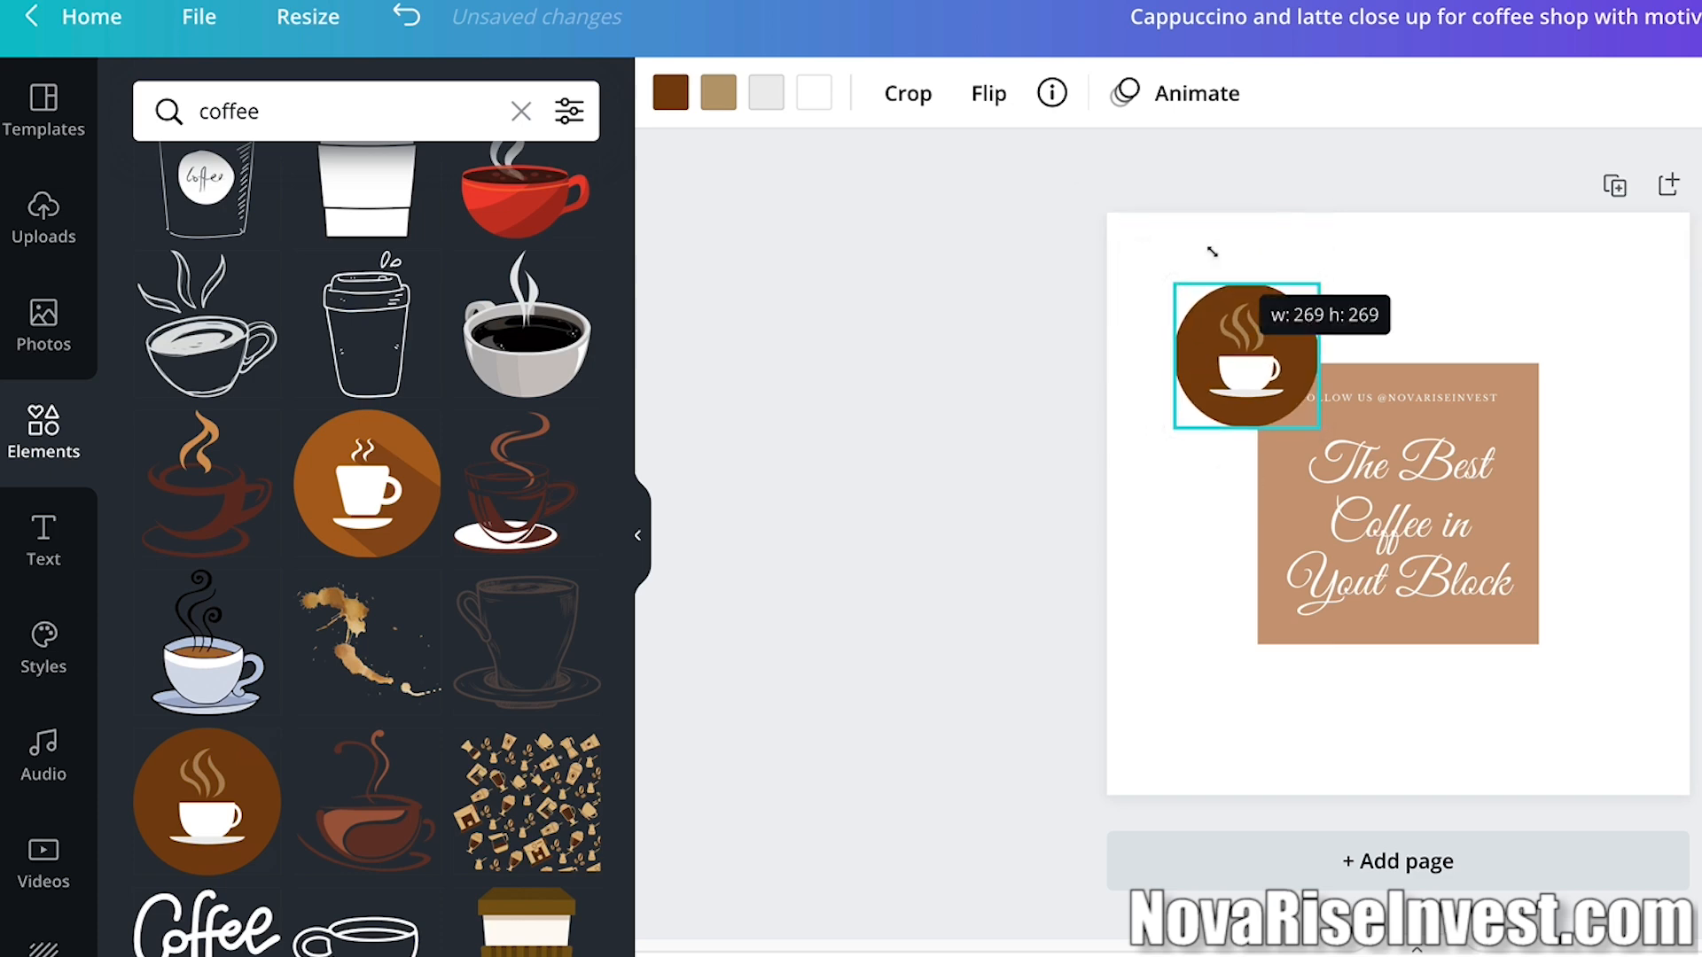
mouse_move(1243, 342)
left_mouse_down()
mouse_move(1211, 308)
mouse_move(1237, 309)
left_mouse_up()
left_click(1700, 94)
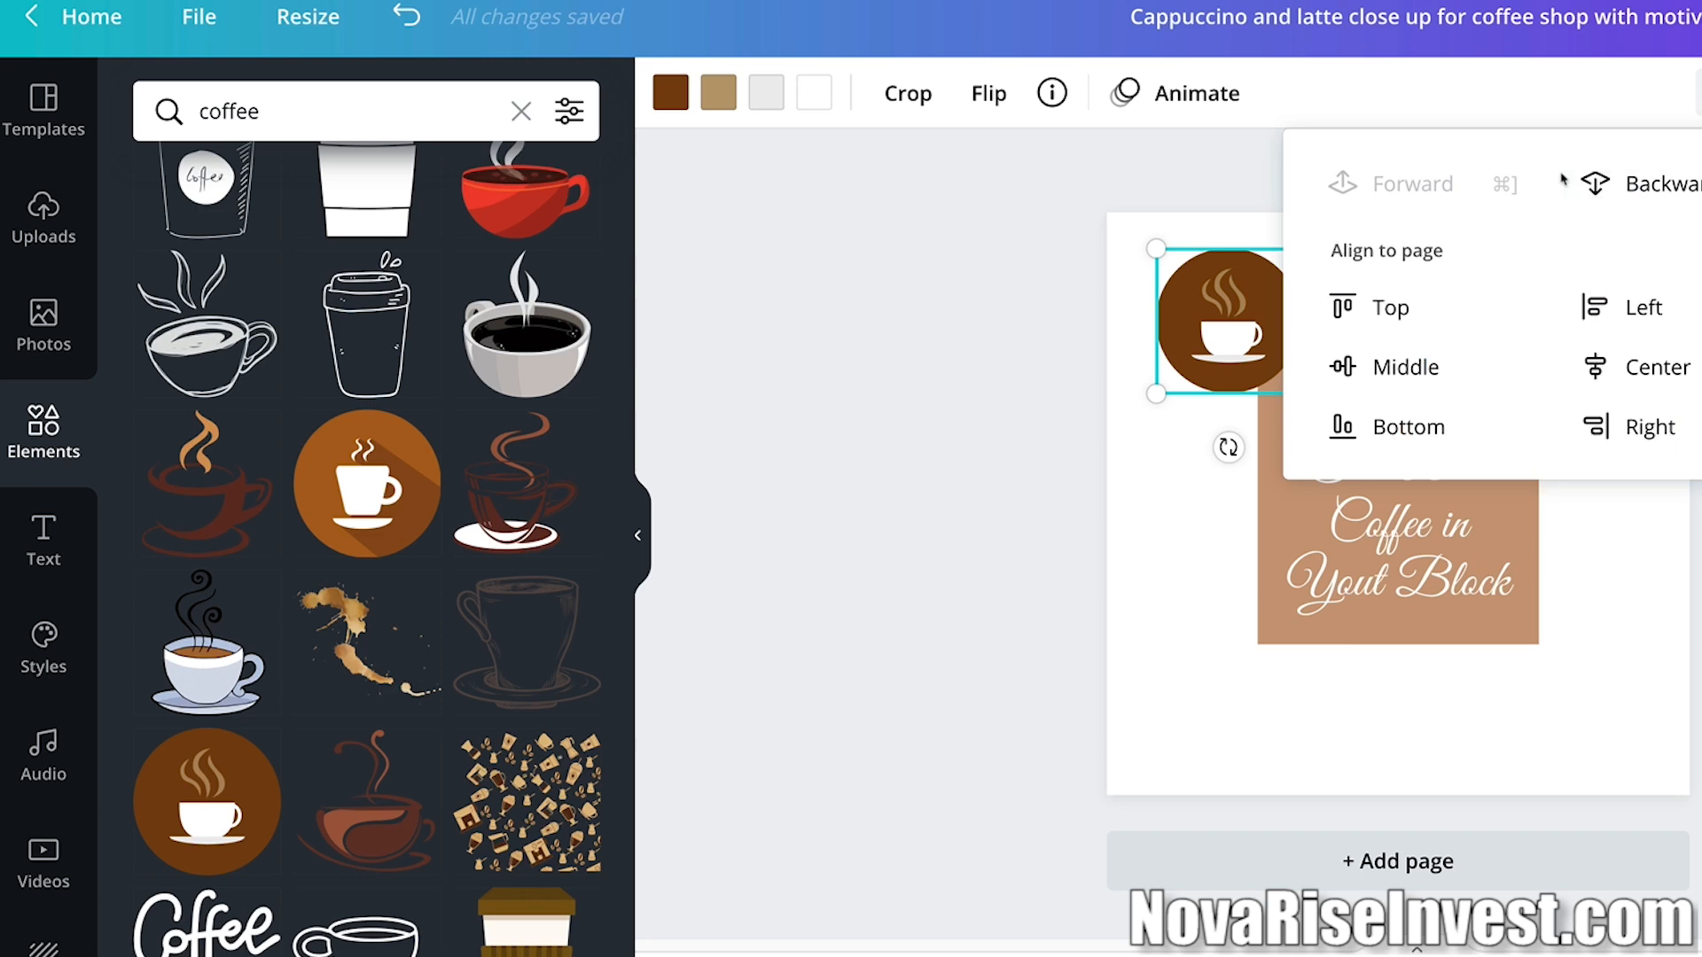
left_click(1609, 191)
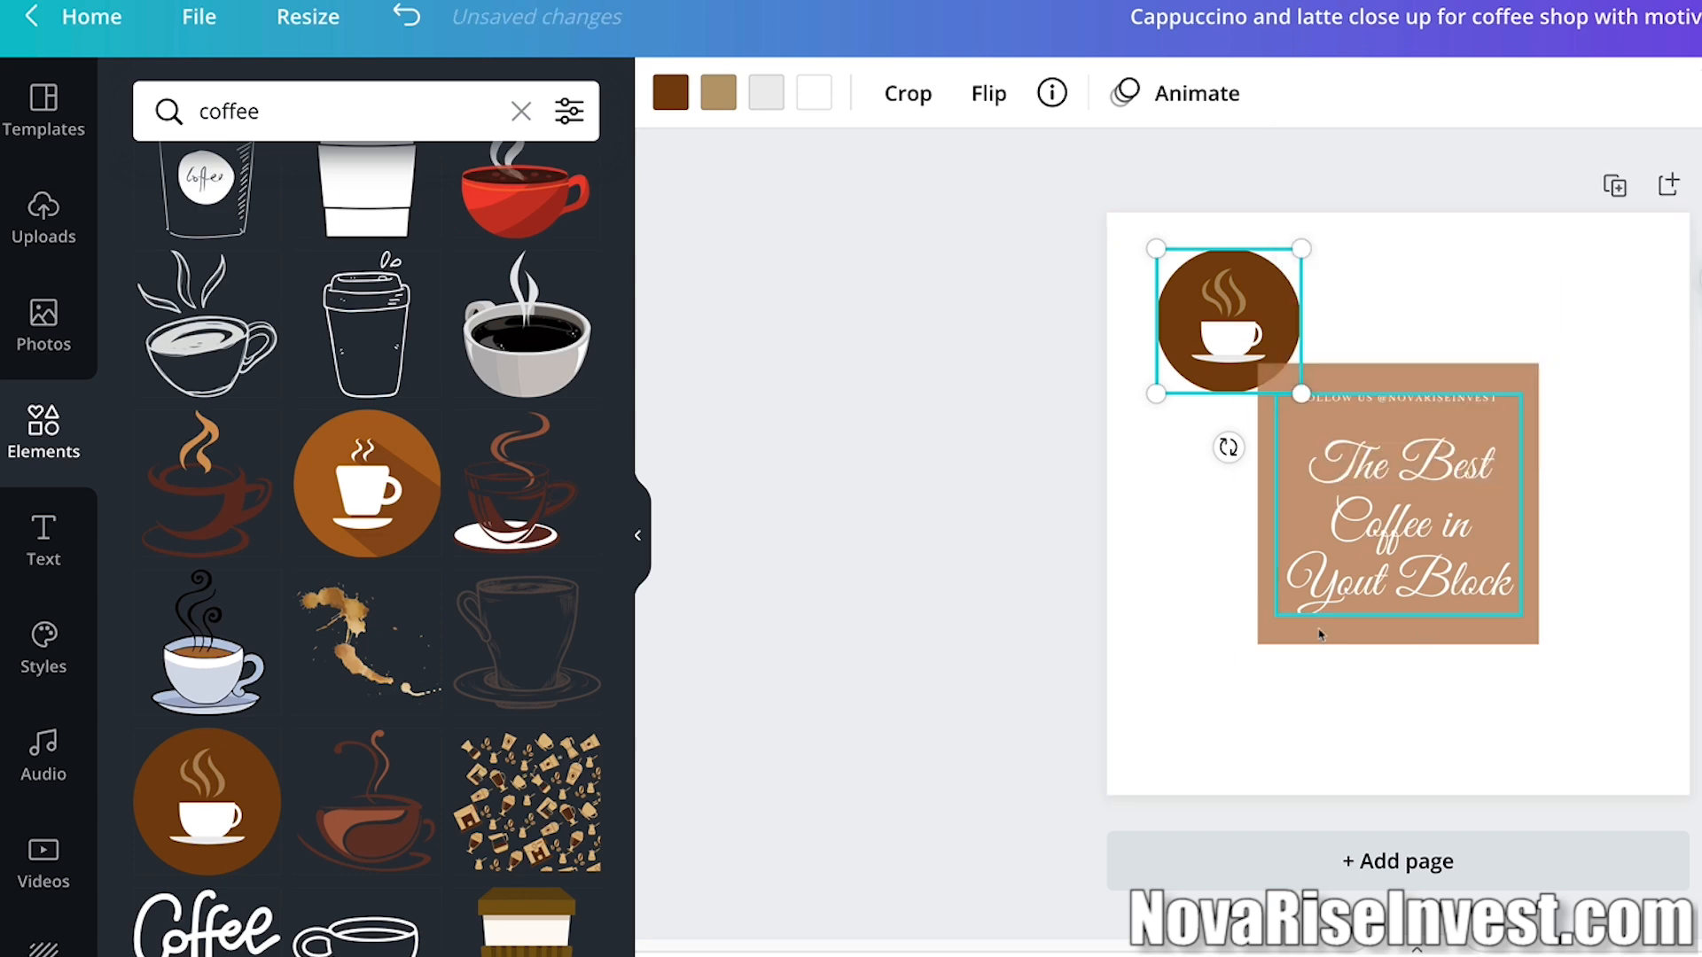
left_click(1113, 692)
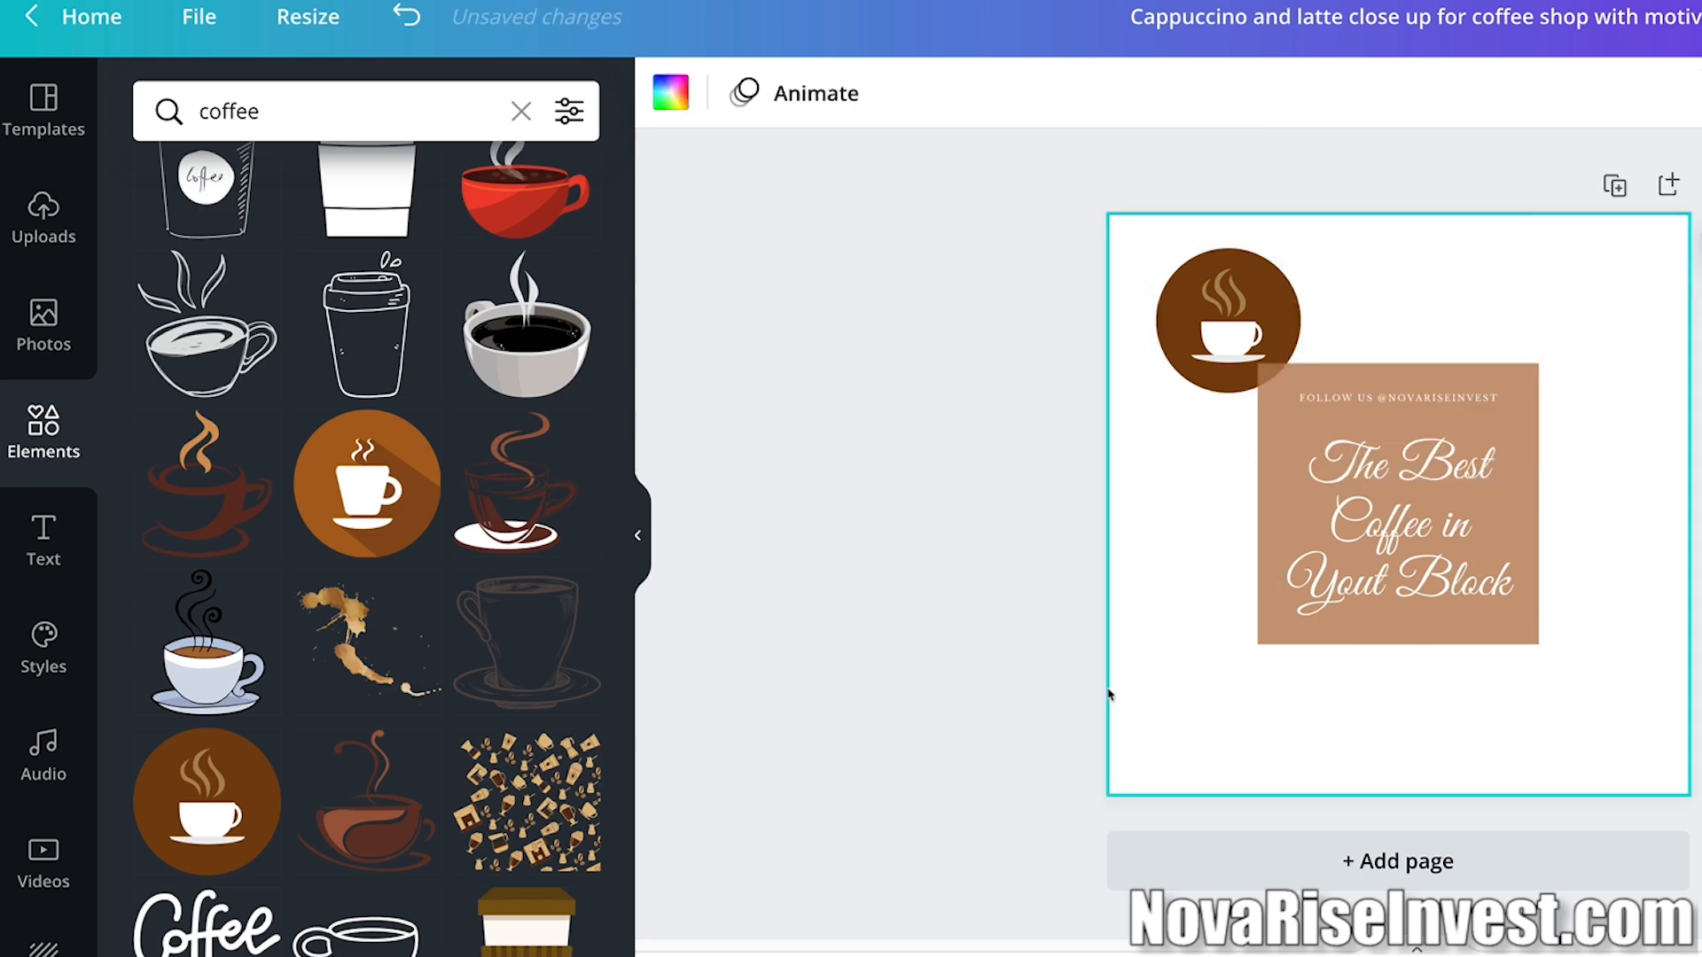
Insert the uploaded cartoon woman holding a pointer and shrink her to fit near the brown square's lower-right corner.
left_click(59, 256)
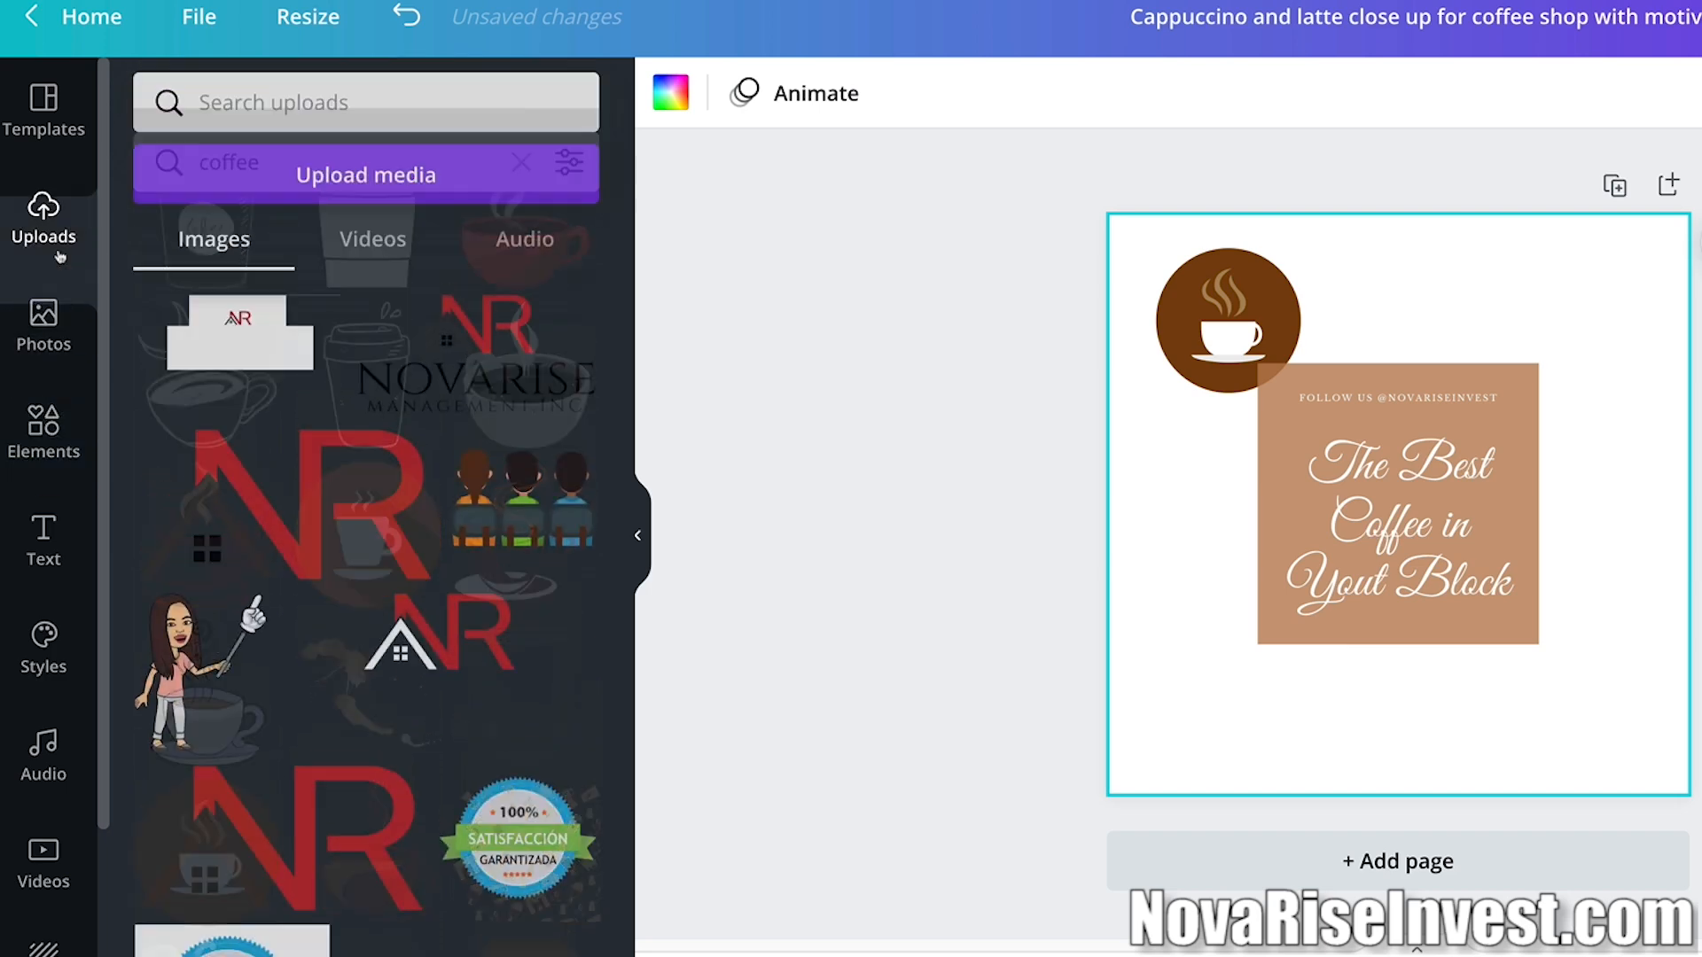
scroll(437, 472, "down", 2)
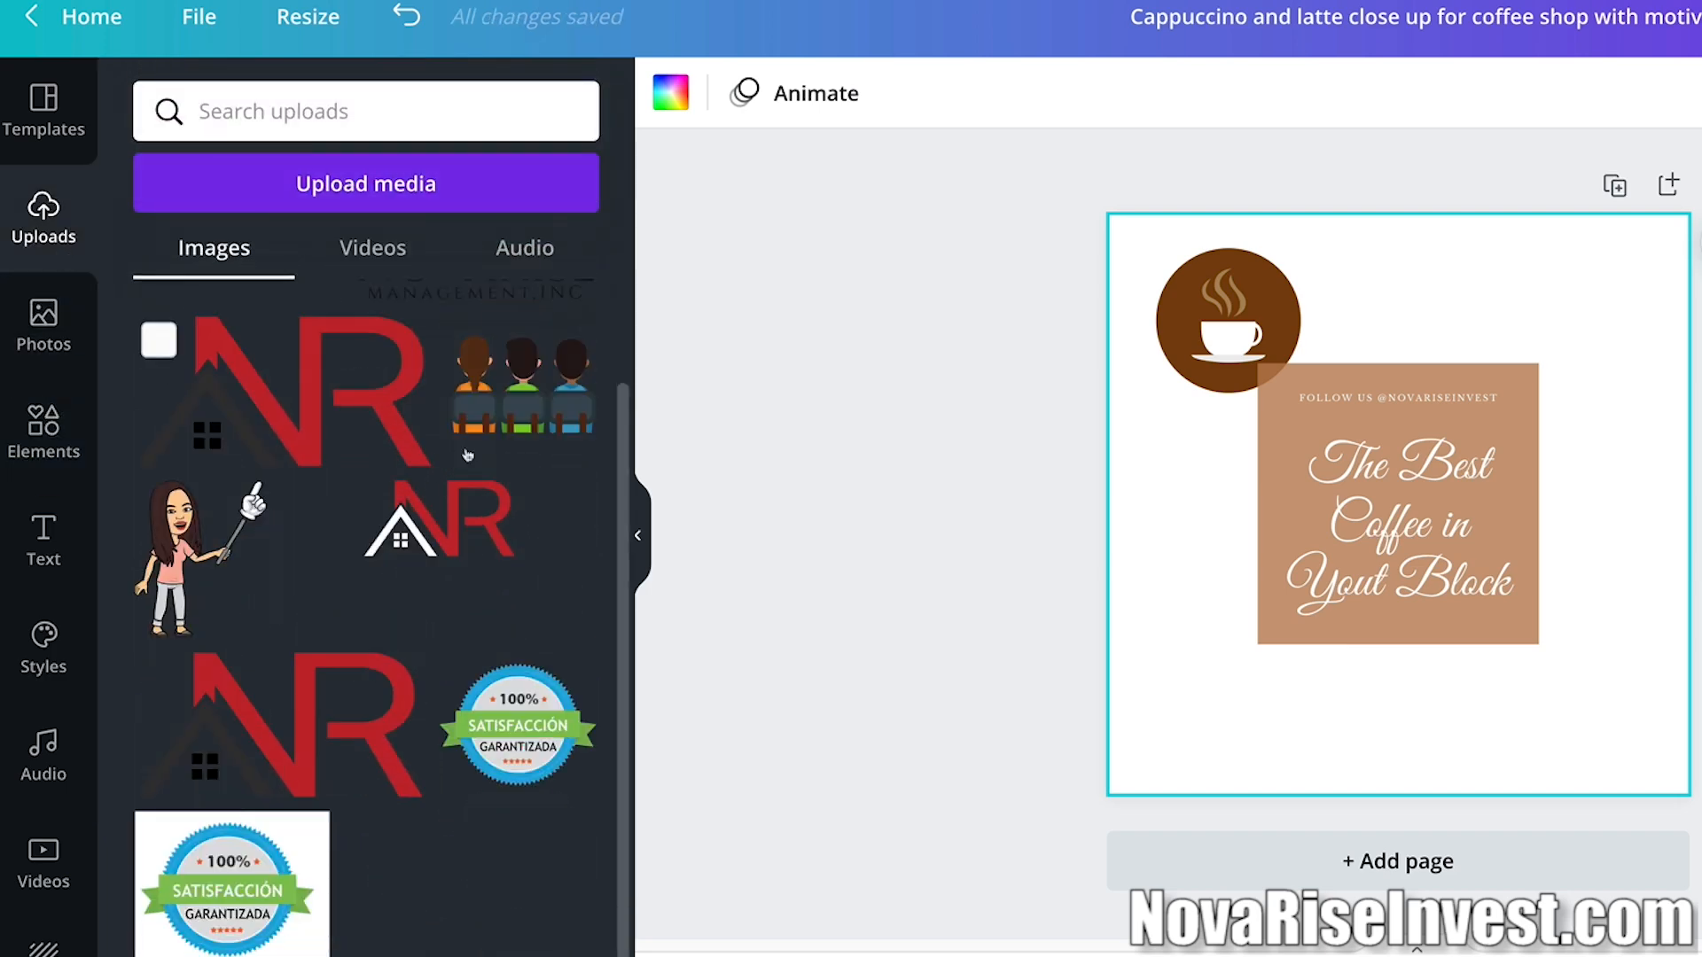
scroll(478, 443, "up", 2)
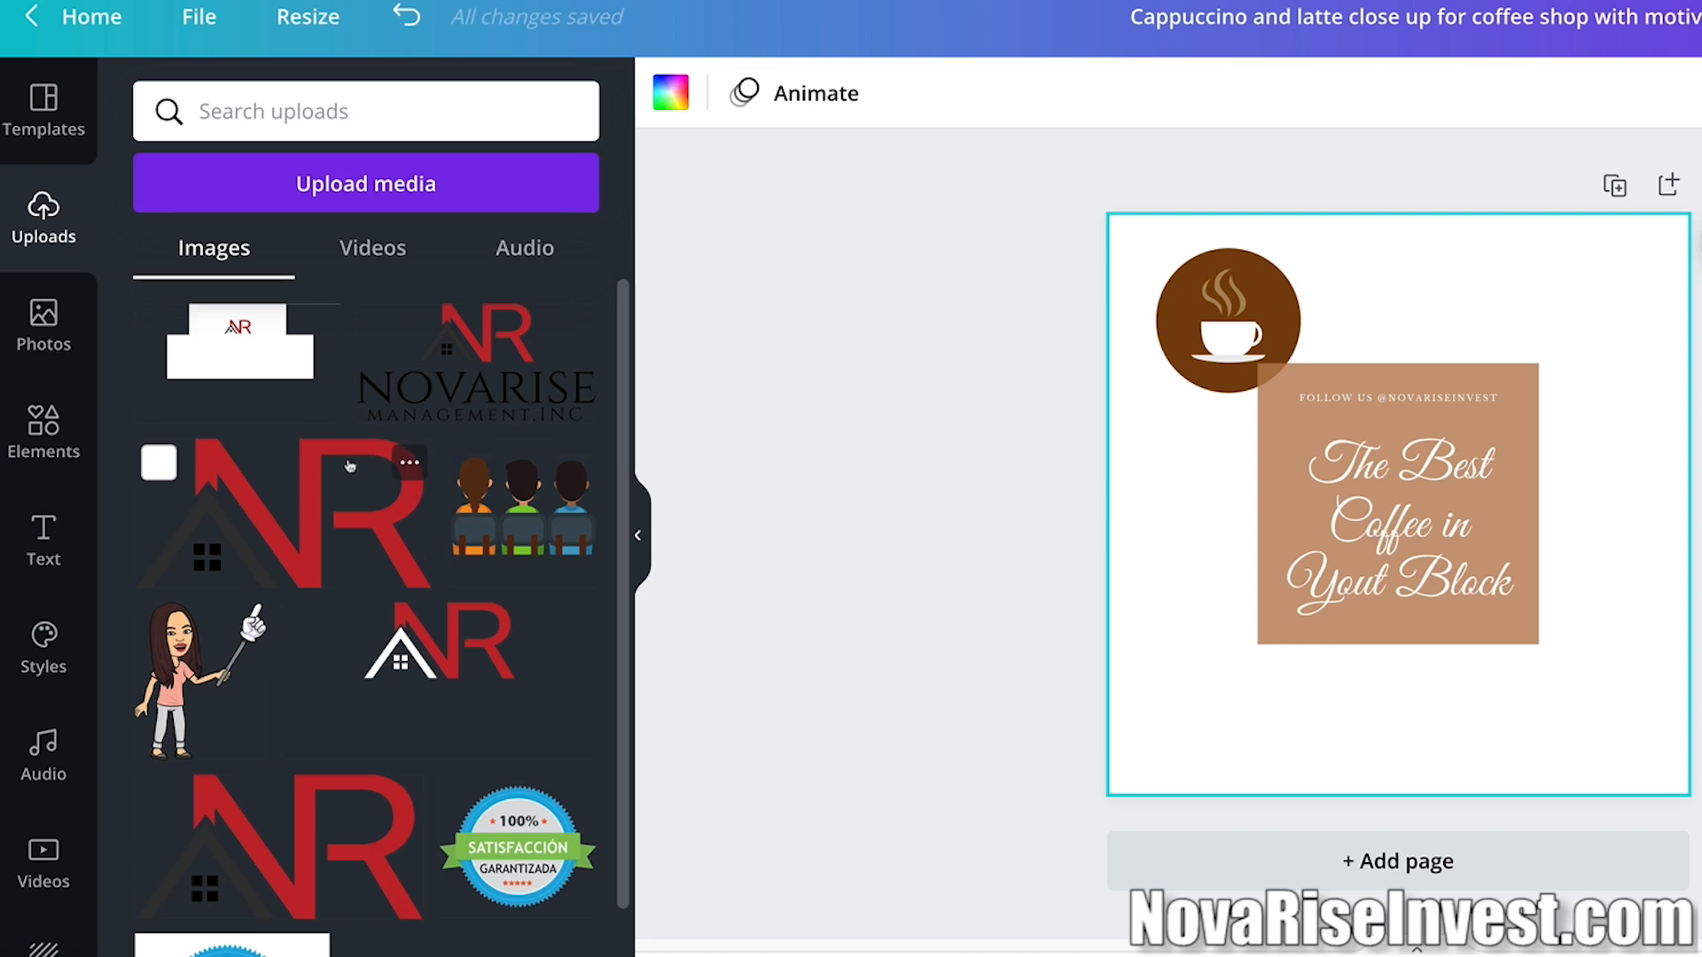
left_click(200, 683)
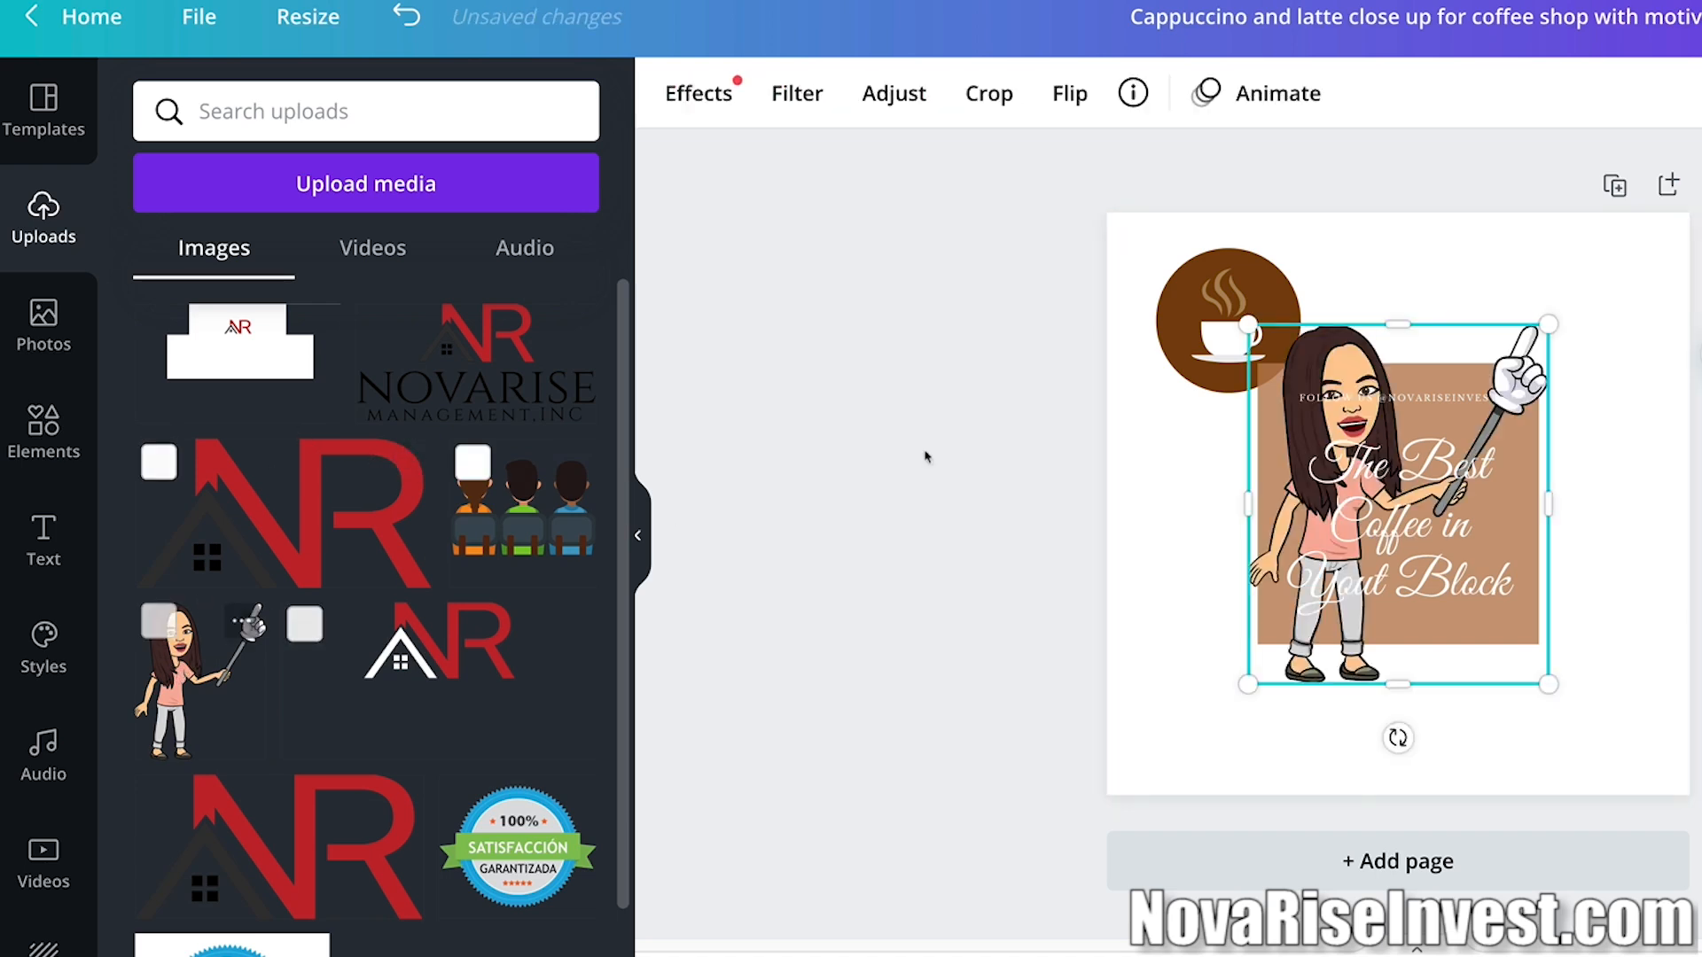
left_click_drag(1256, 334, 1424, 534)
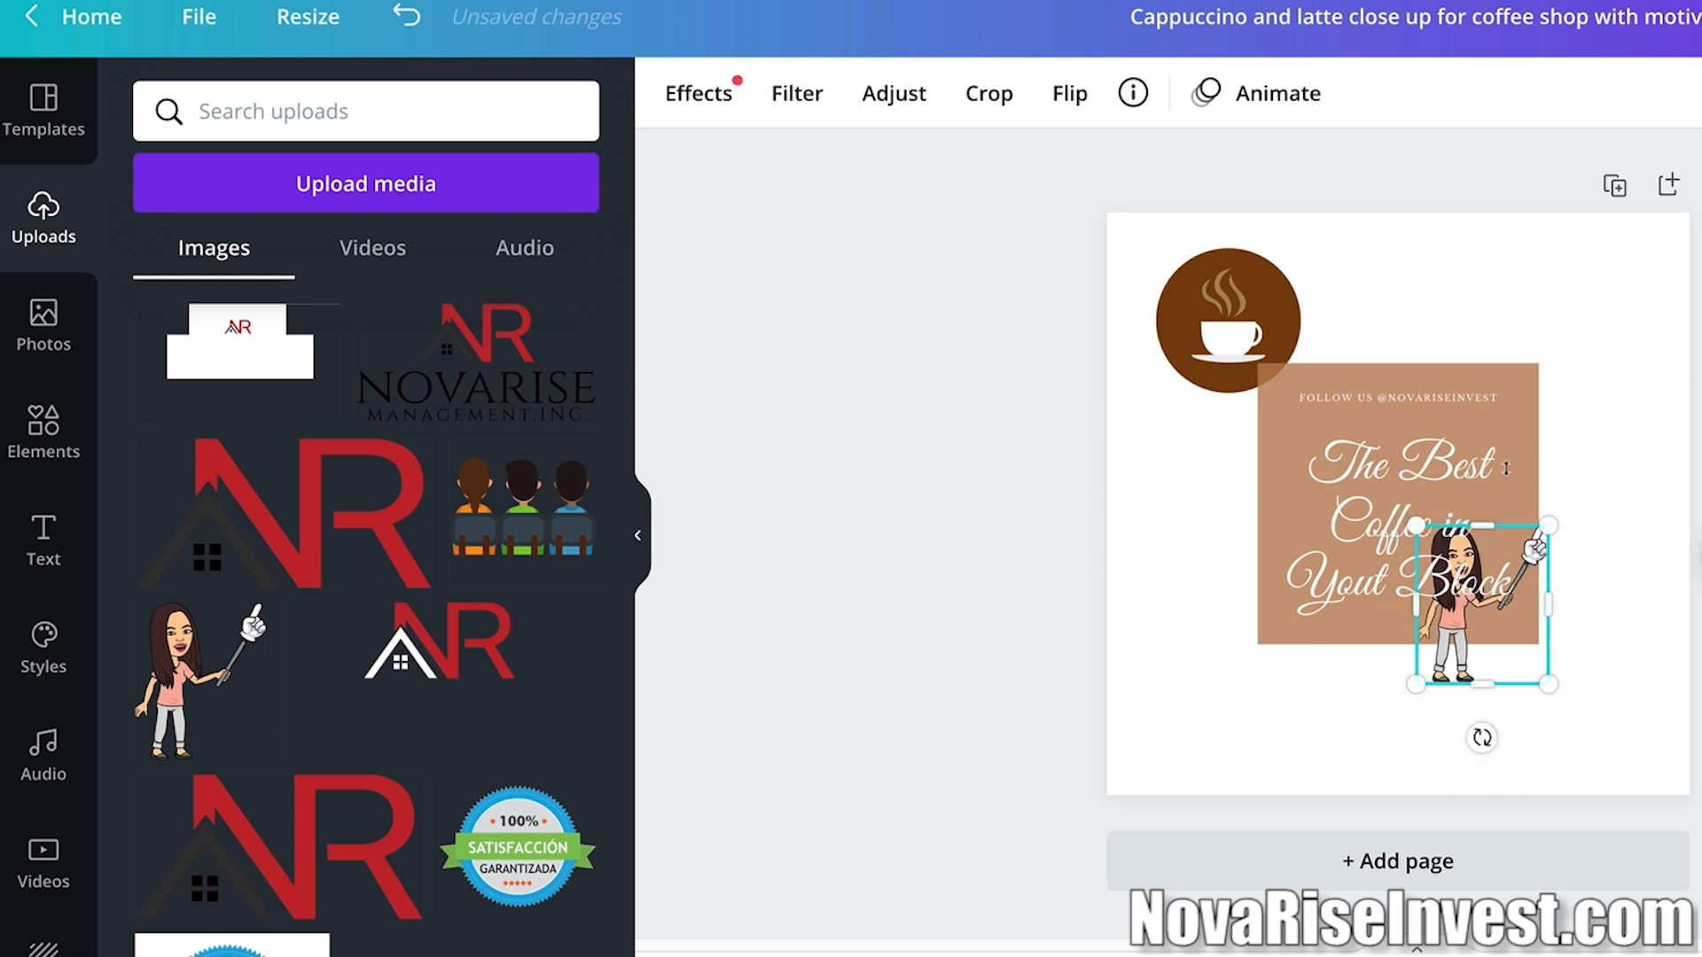
Move the brown square to the page's upper-right corner and reposition the grouped headline and follow line on it.
left_click(1568, 422)
left_click_drag(1492, 432, 1690, 403)
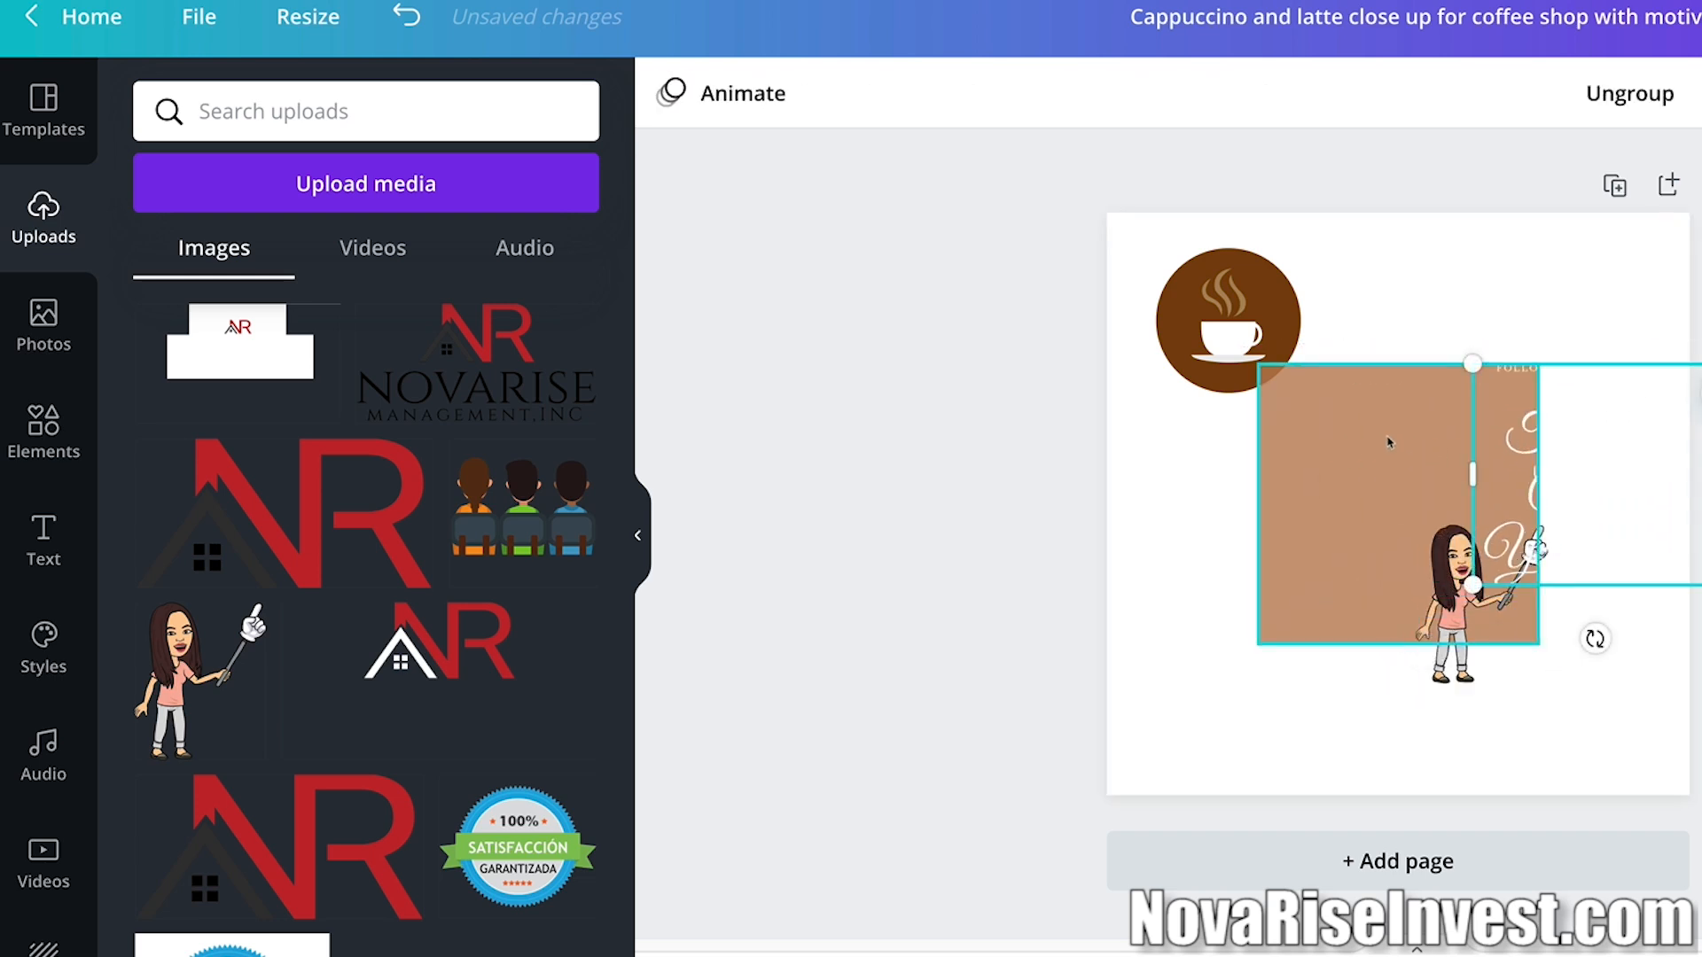
left_click_drag(1388, 442, 1530, 312)
left_click_drag(1529, 497, 1473, 396)
Move the cartoon woman to the page's lower-left area and enlarge her so the pointer reaches the brown square's corner.
left_click_drag(1478, 581, 1259, 537)
left_click_drag(1323, 647, 1441, 768)
left_click_drag(1315, 612, 1289, 612)
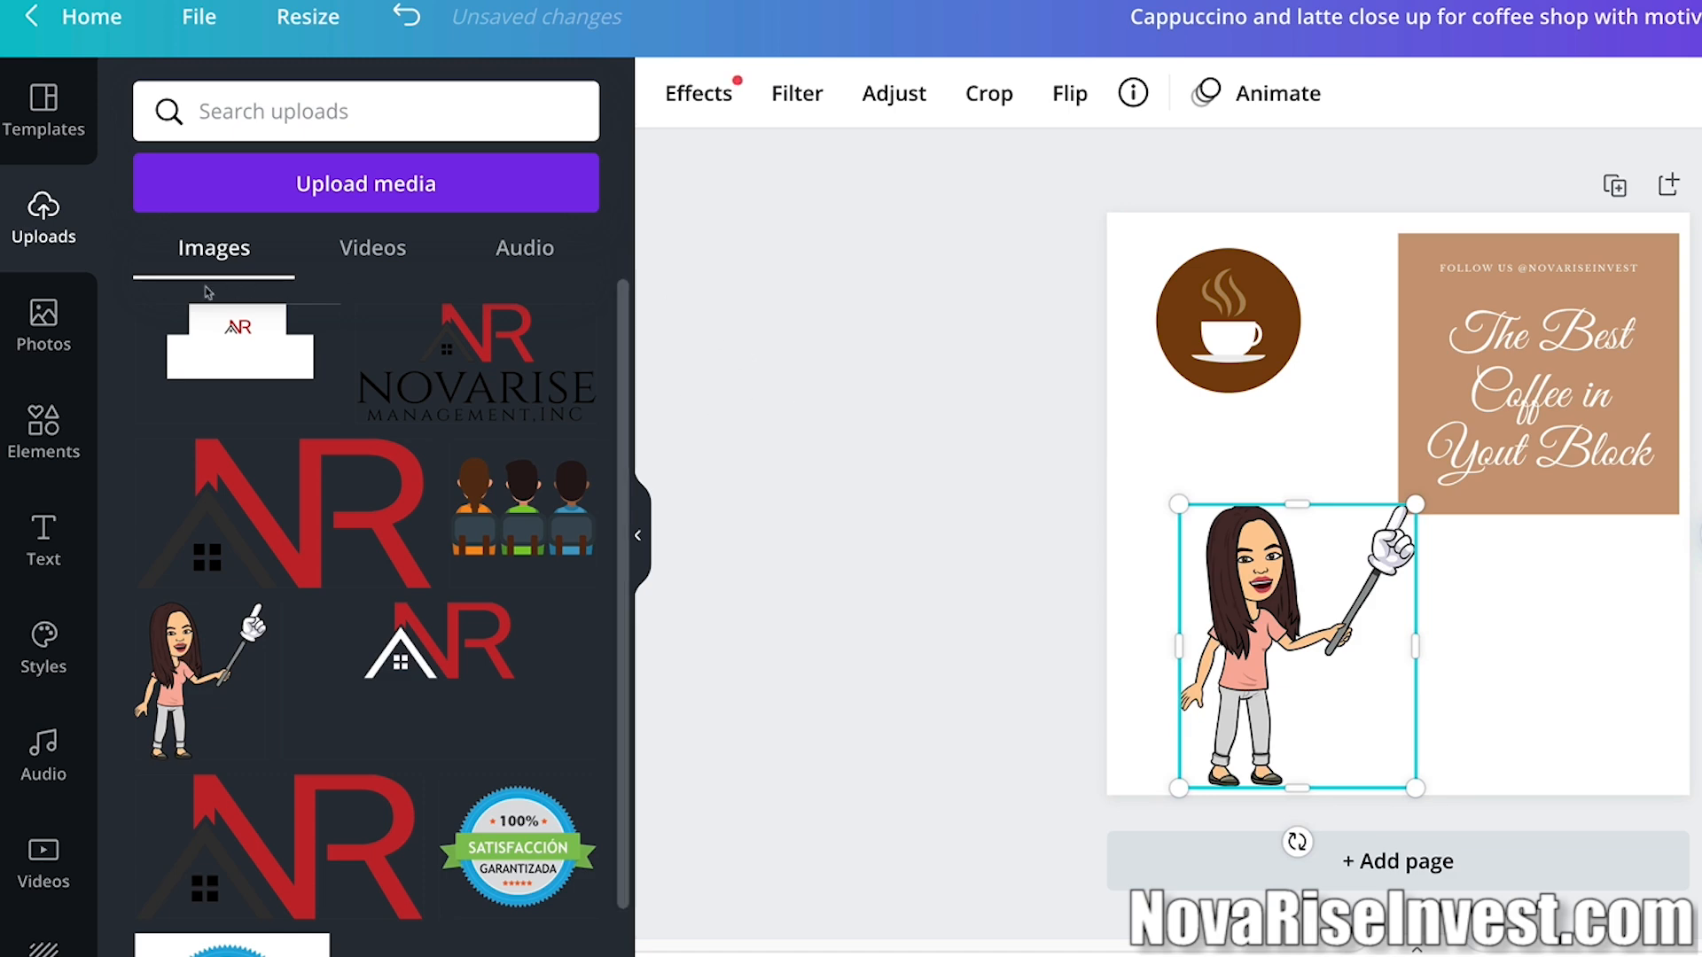
Search the photo library for "coffee shop" and browse the matching pictures.
left_click(71, 337)
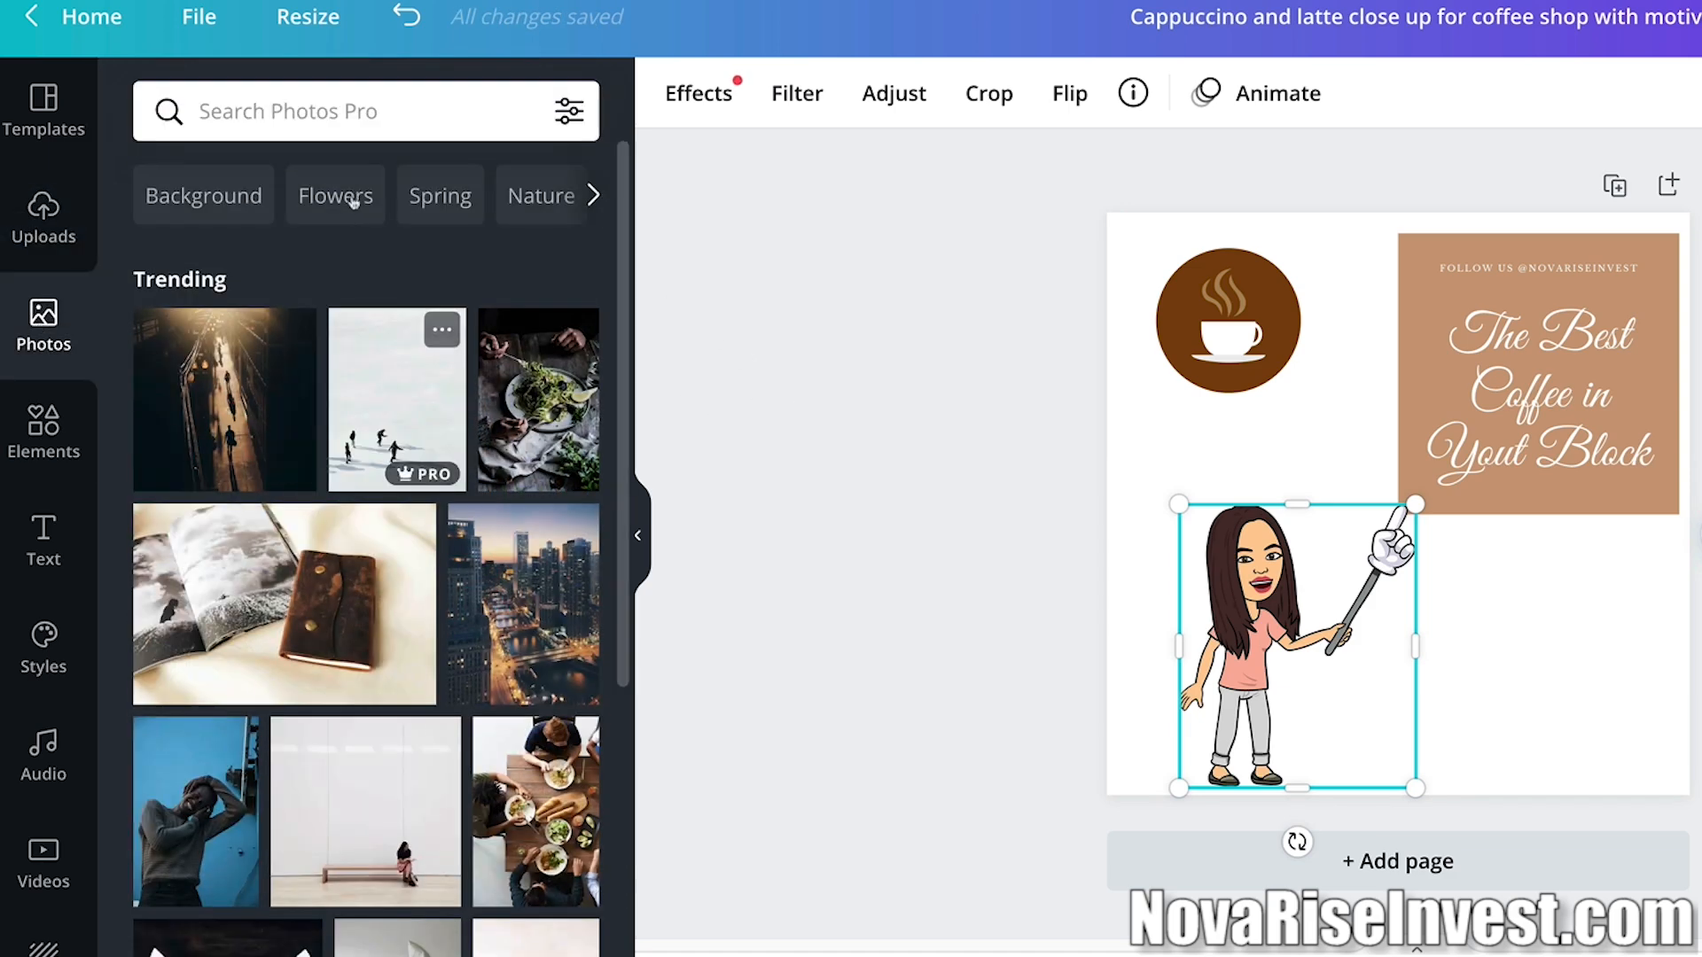
left_click(350, 111)
type("coffee")
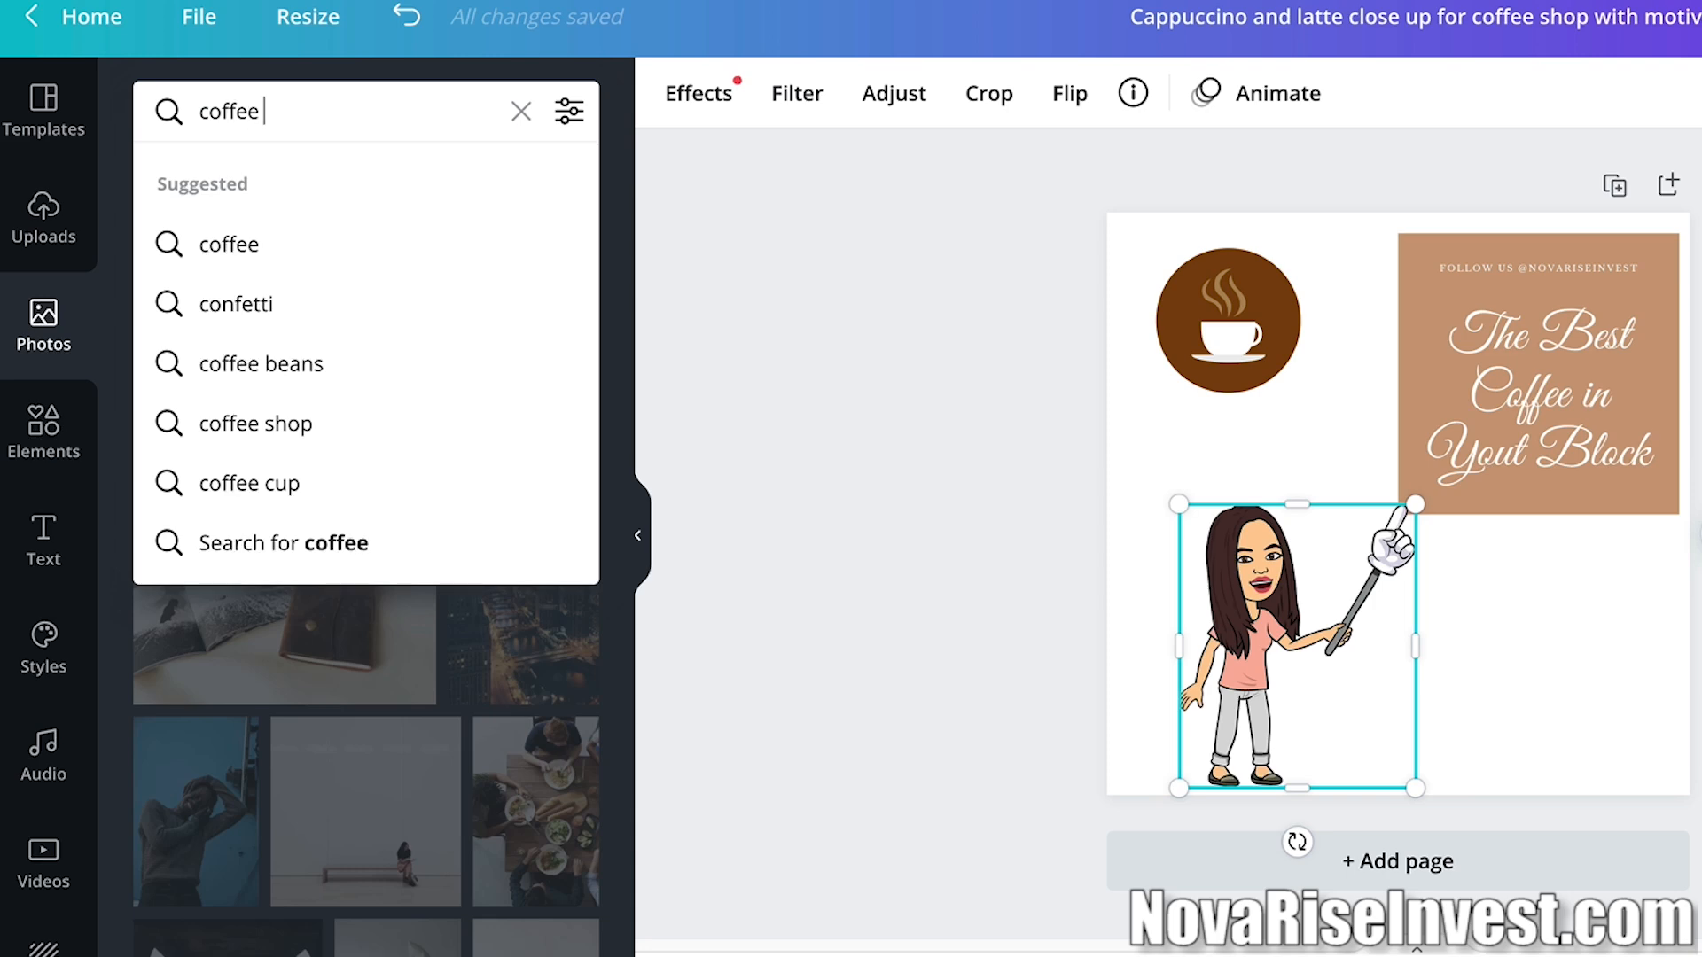
type(" sh")
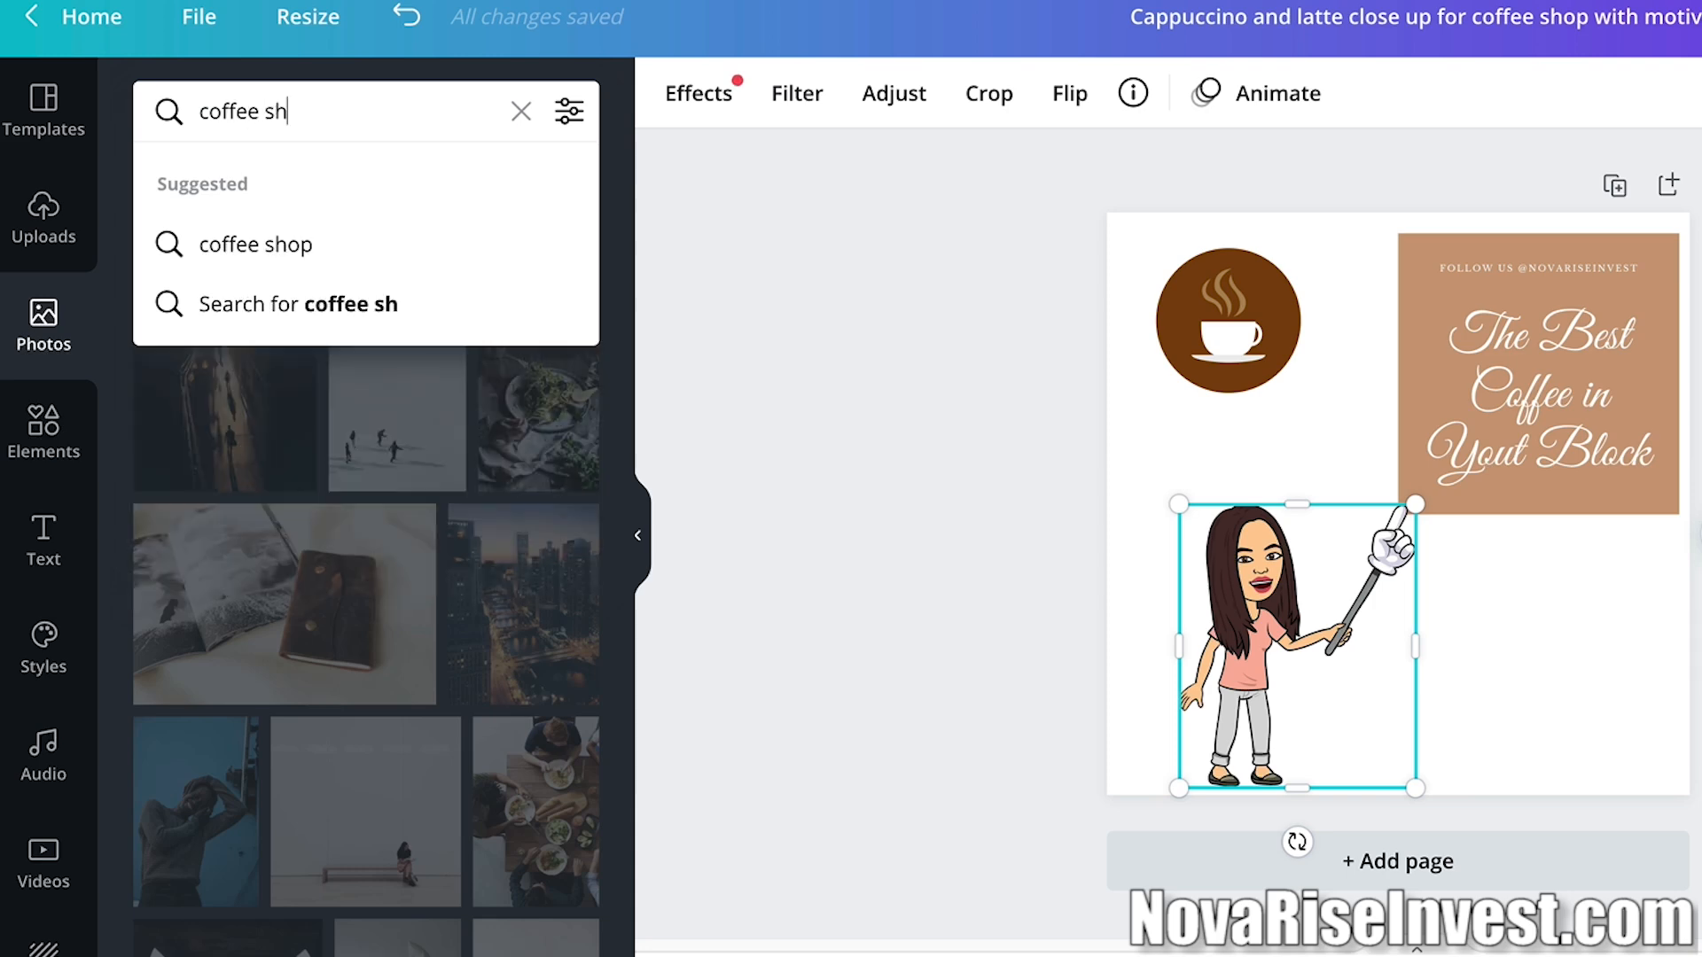
left_click(346, 244)
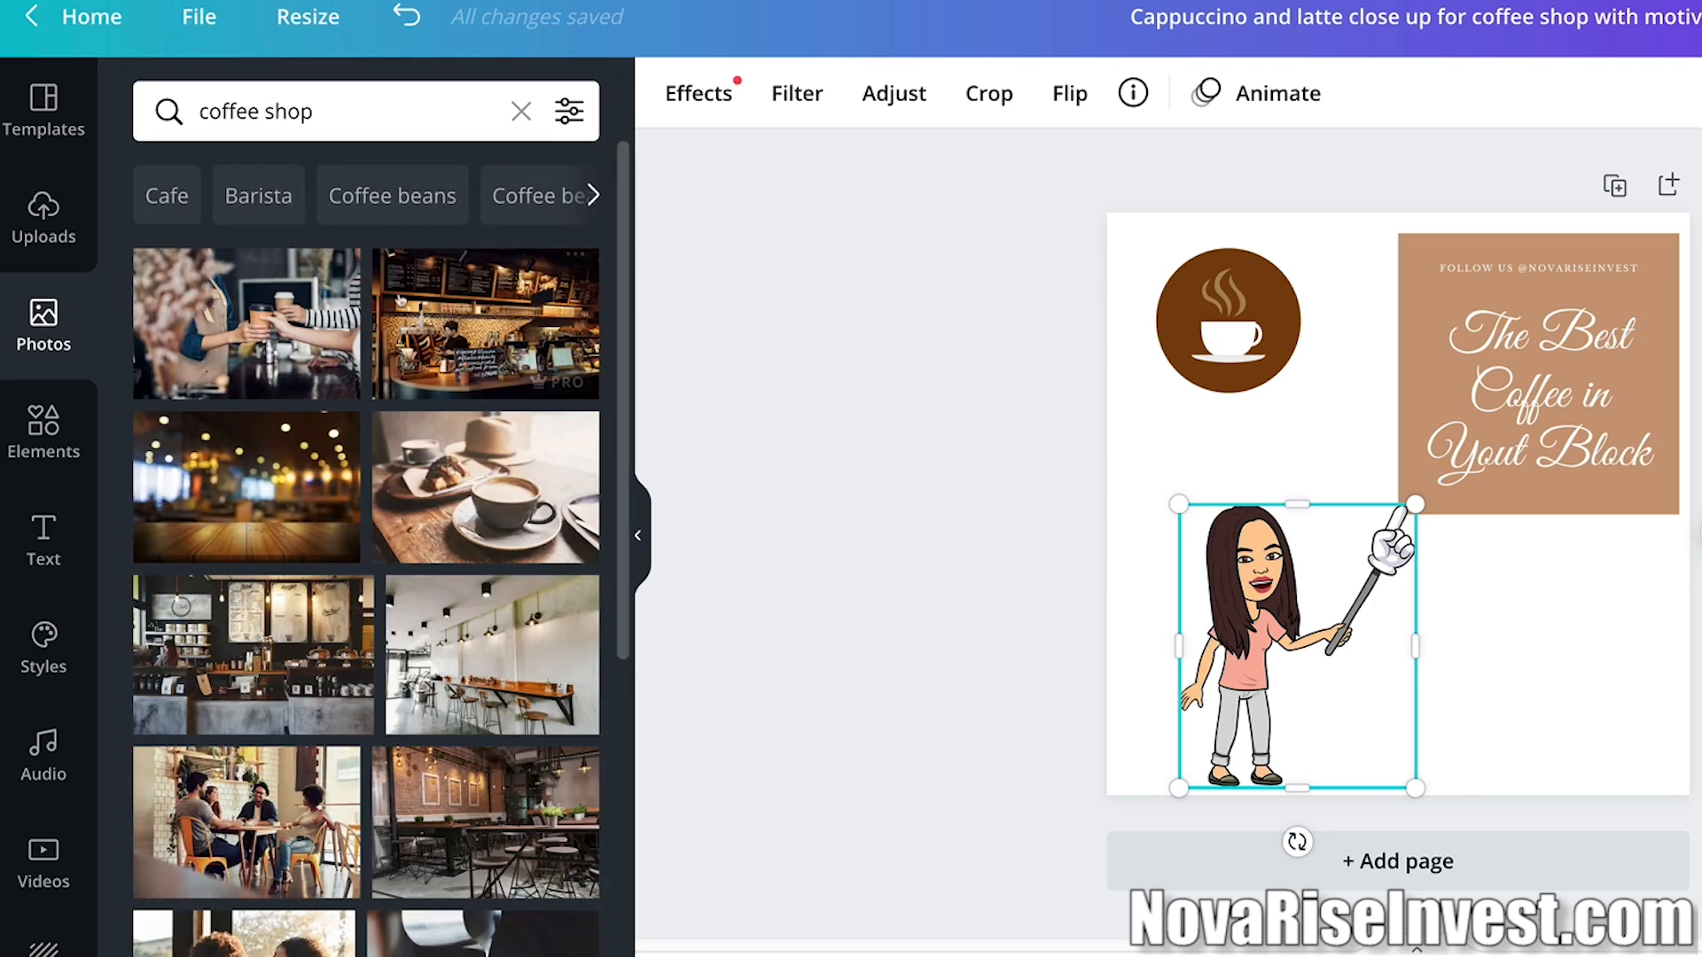
scroll(383, 355, "down", 1)
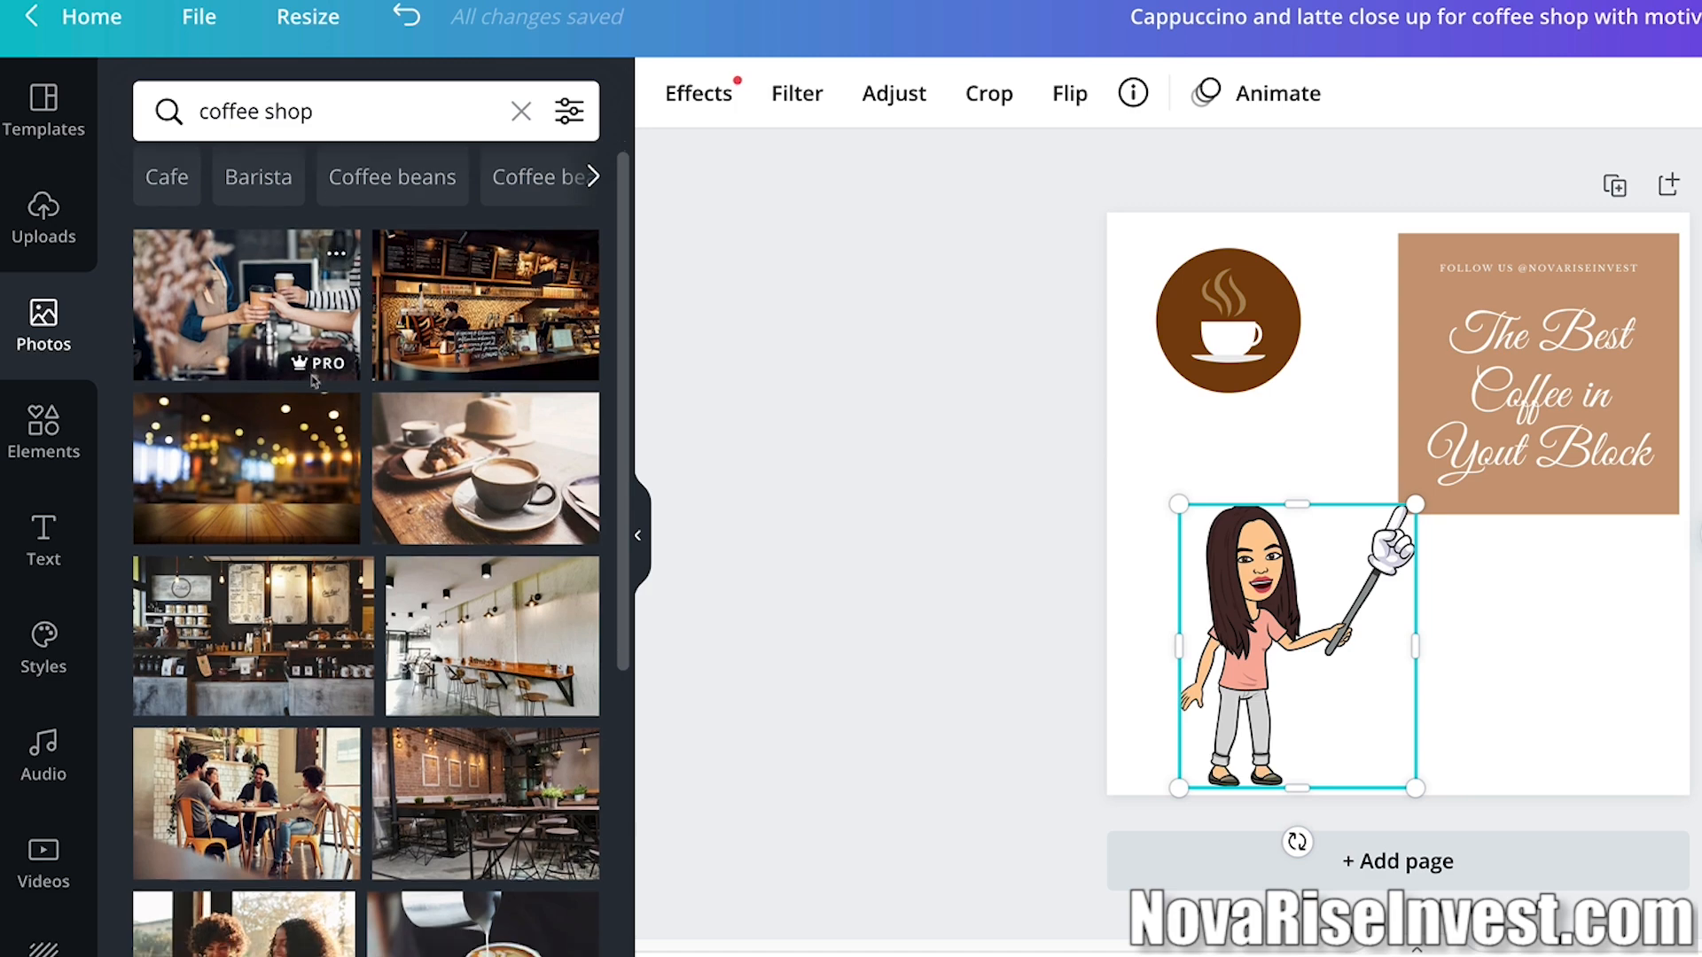
Insert the coffee shop counter photo with the hanging menu boards and enlarge it to cover the whole page.
left_click(255, 603)
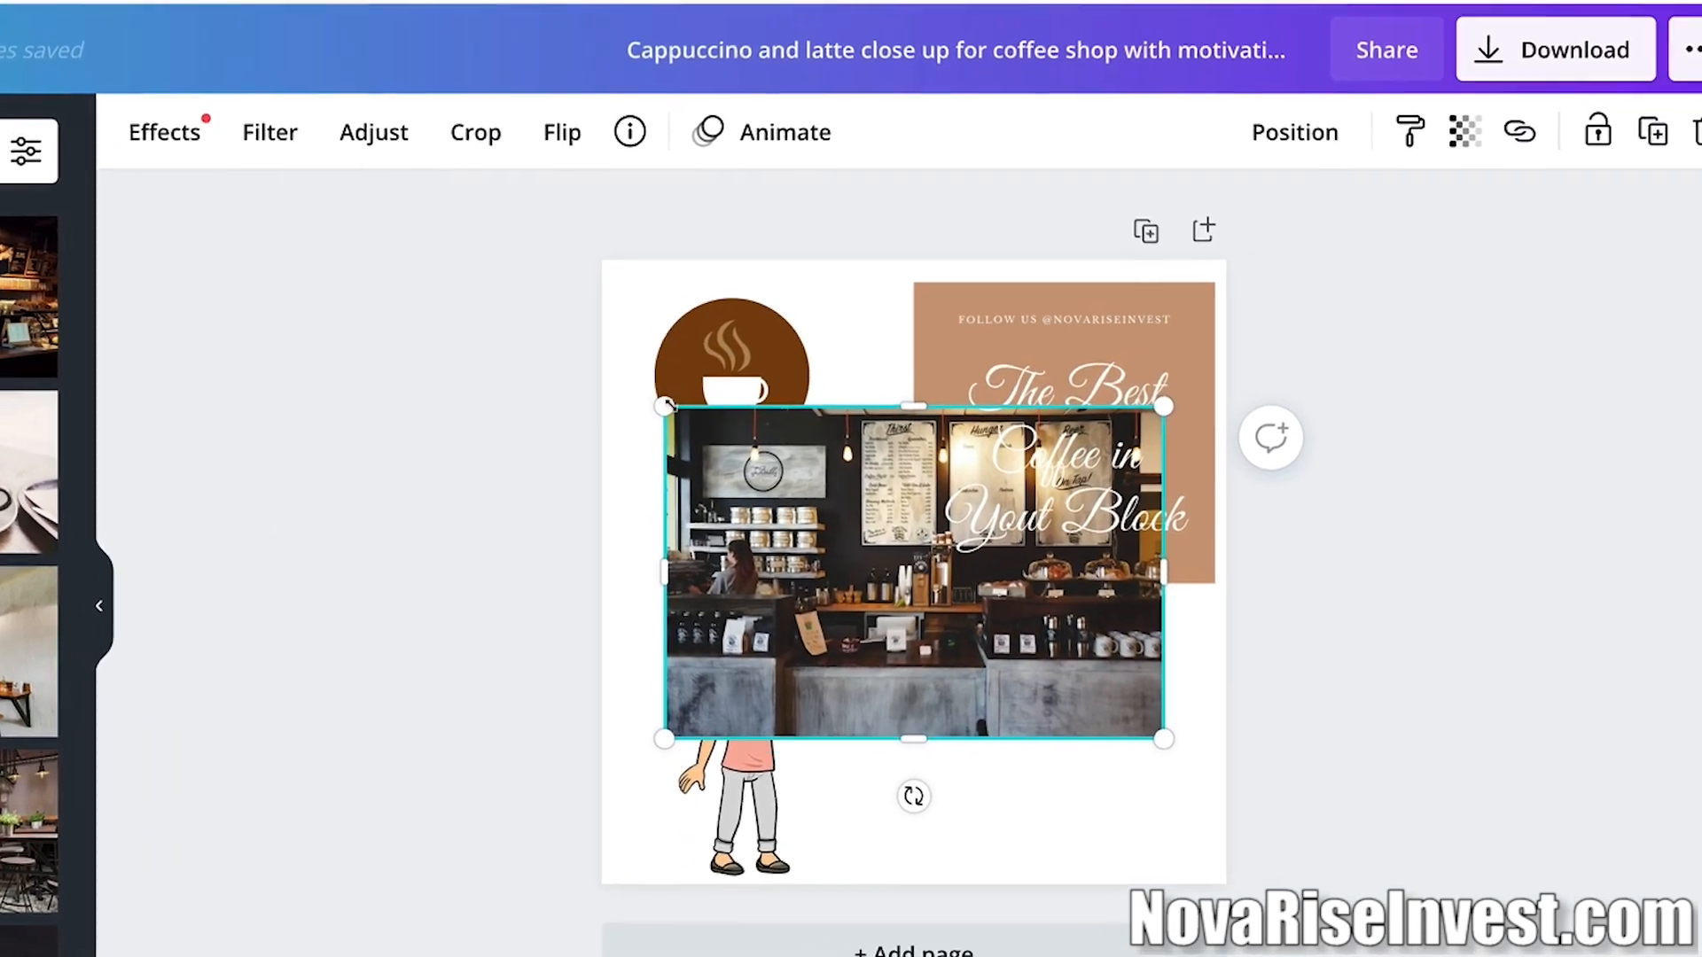
left_click_drag(1042, 363, 965, 224)
left_click_drag(525, 264, 407, 163)
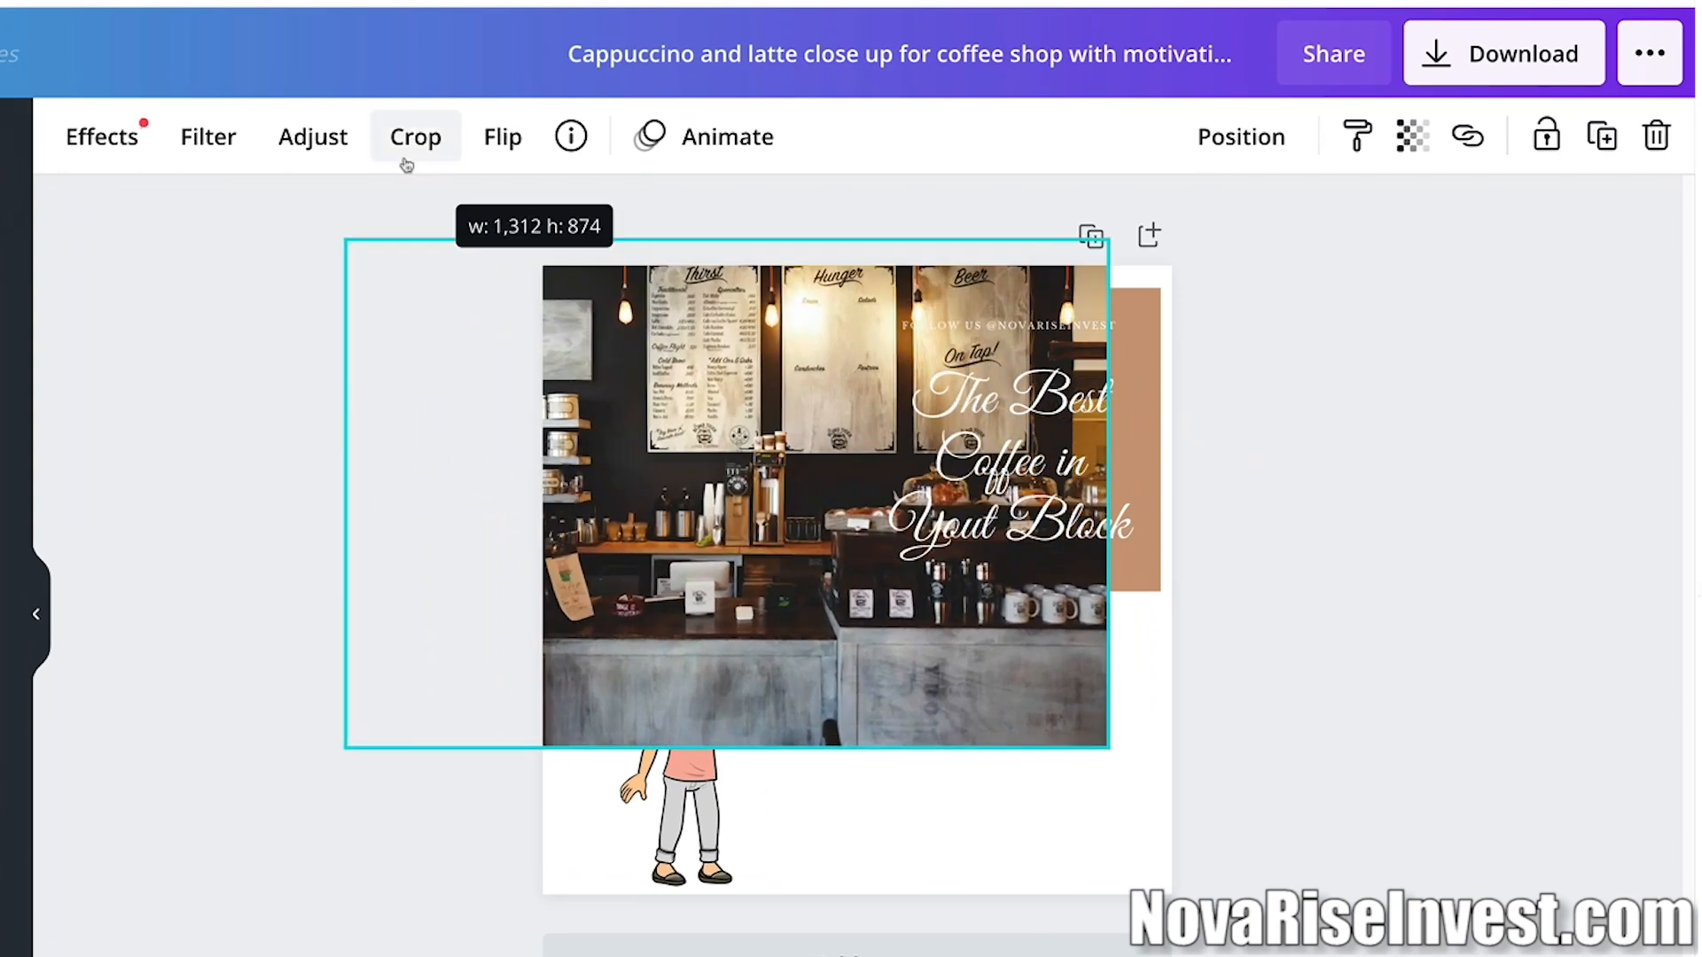
left_click_drag(1133, 753, 1348, 907)
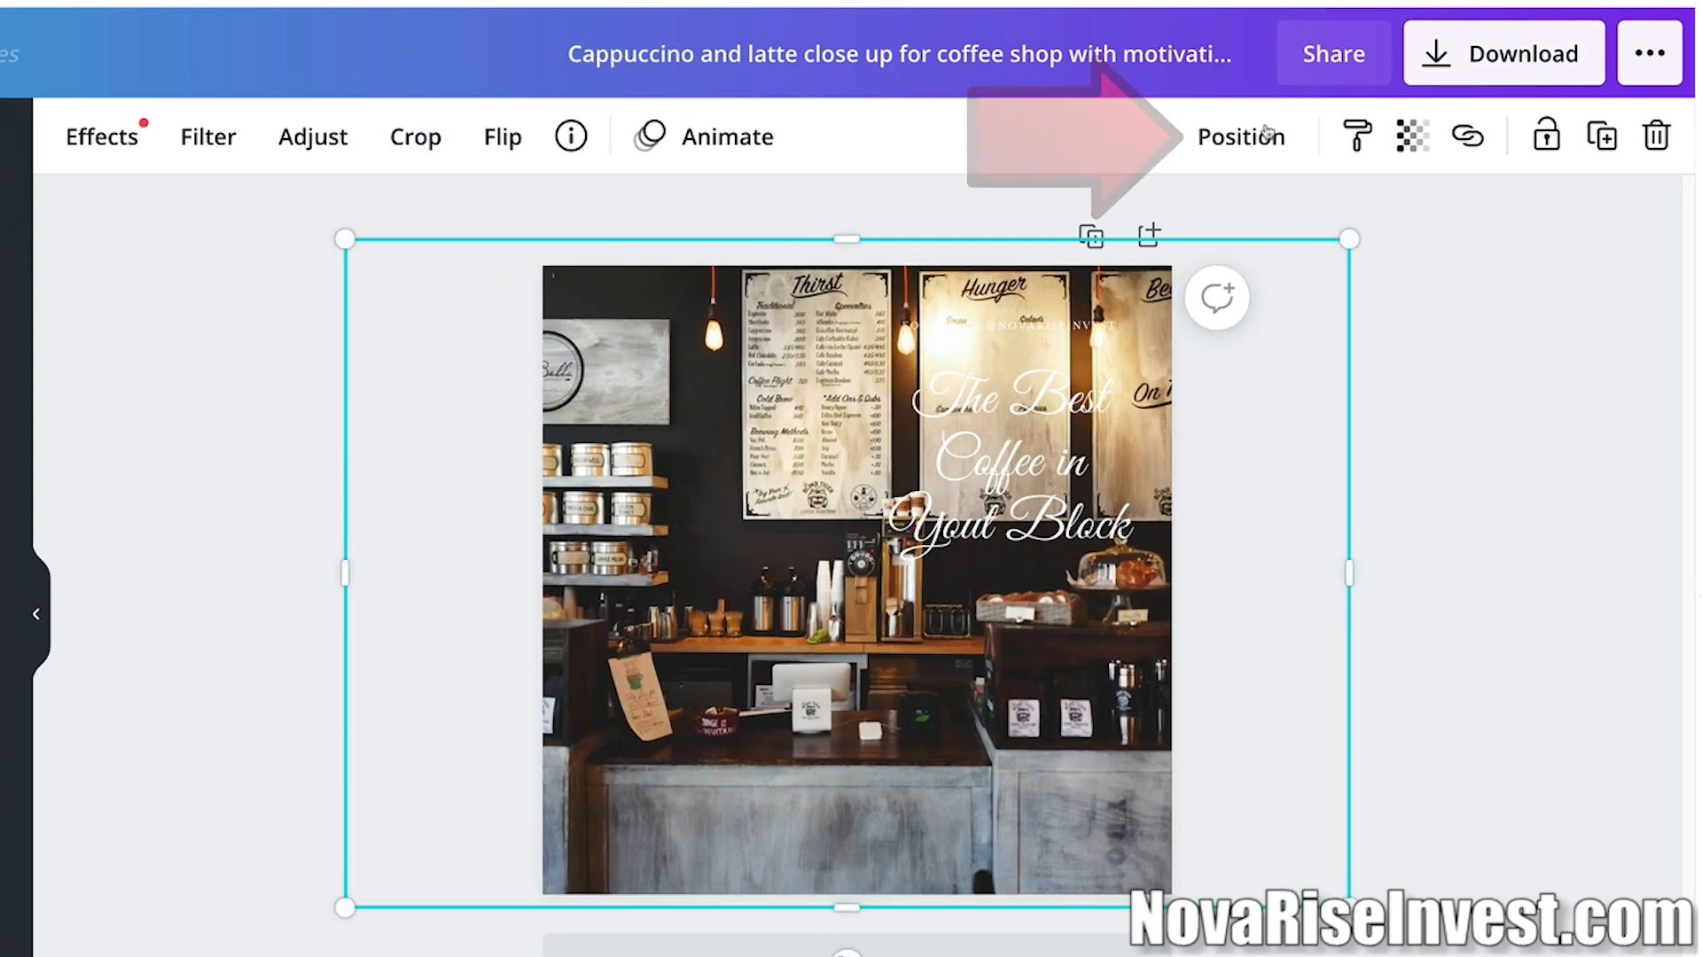
Send the coffee shop photo backward until it lies behind all other elements on the page.
left_click(1268, 137)
left_click(1164, 251)
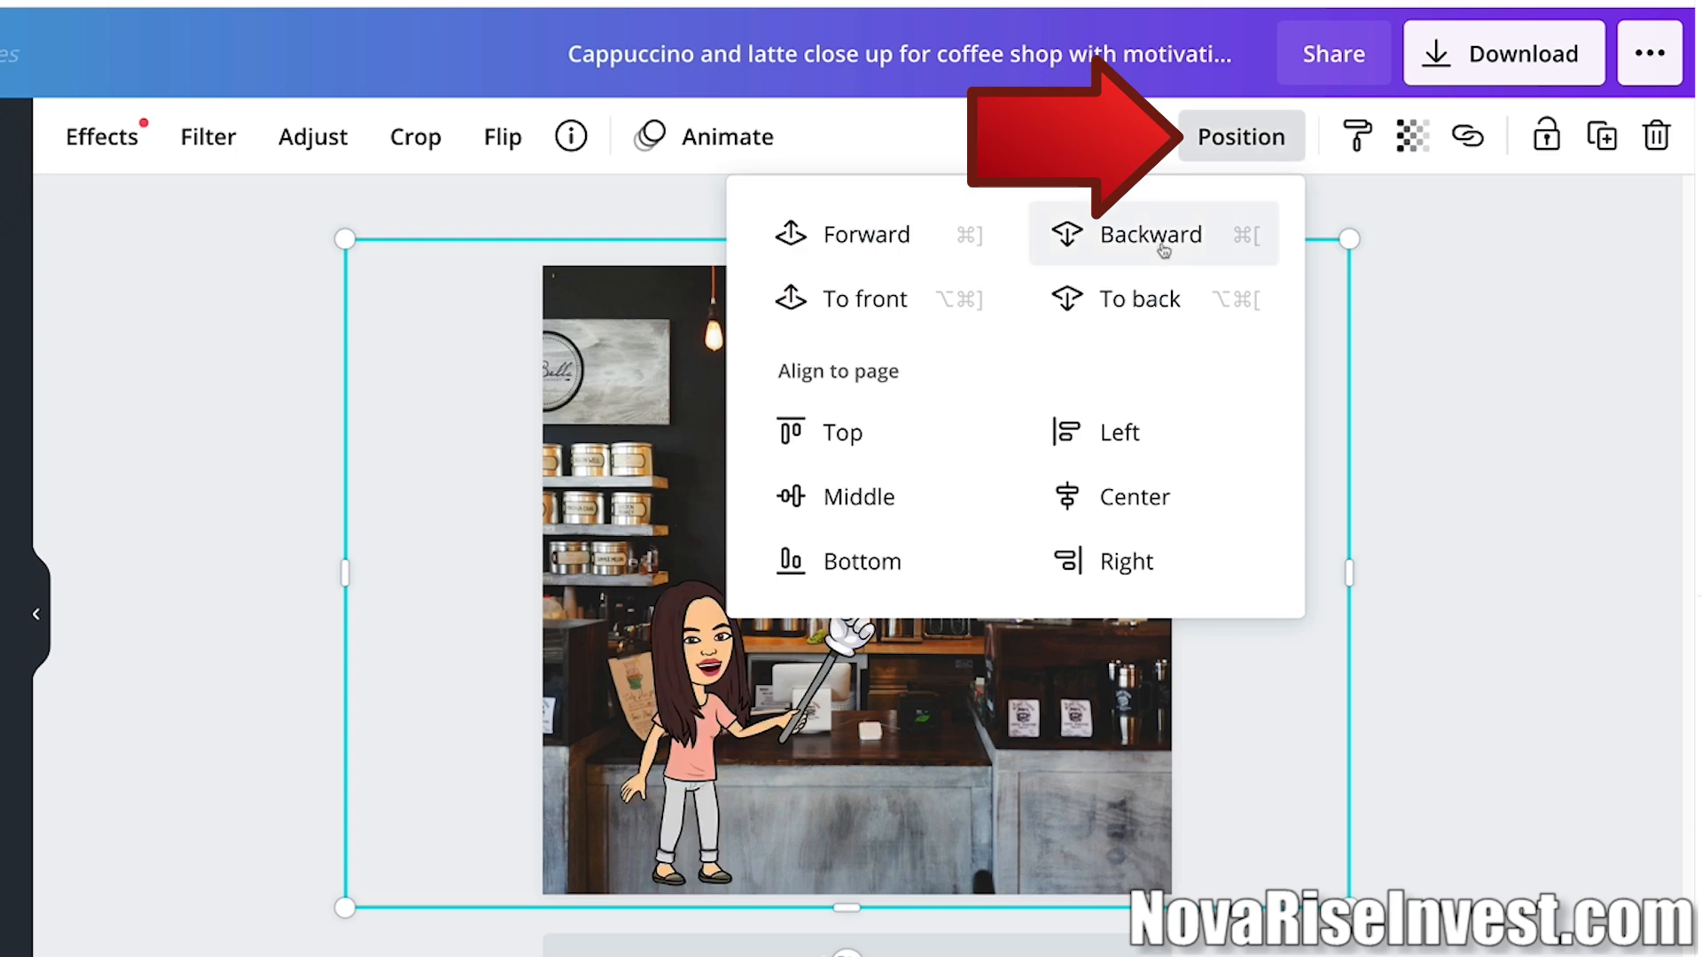
left_click(1164, 251)
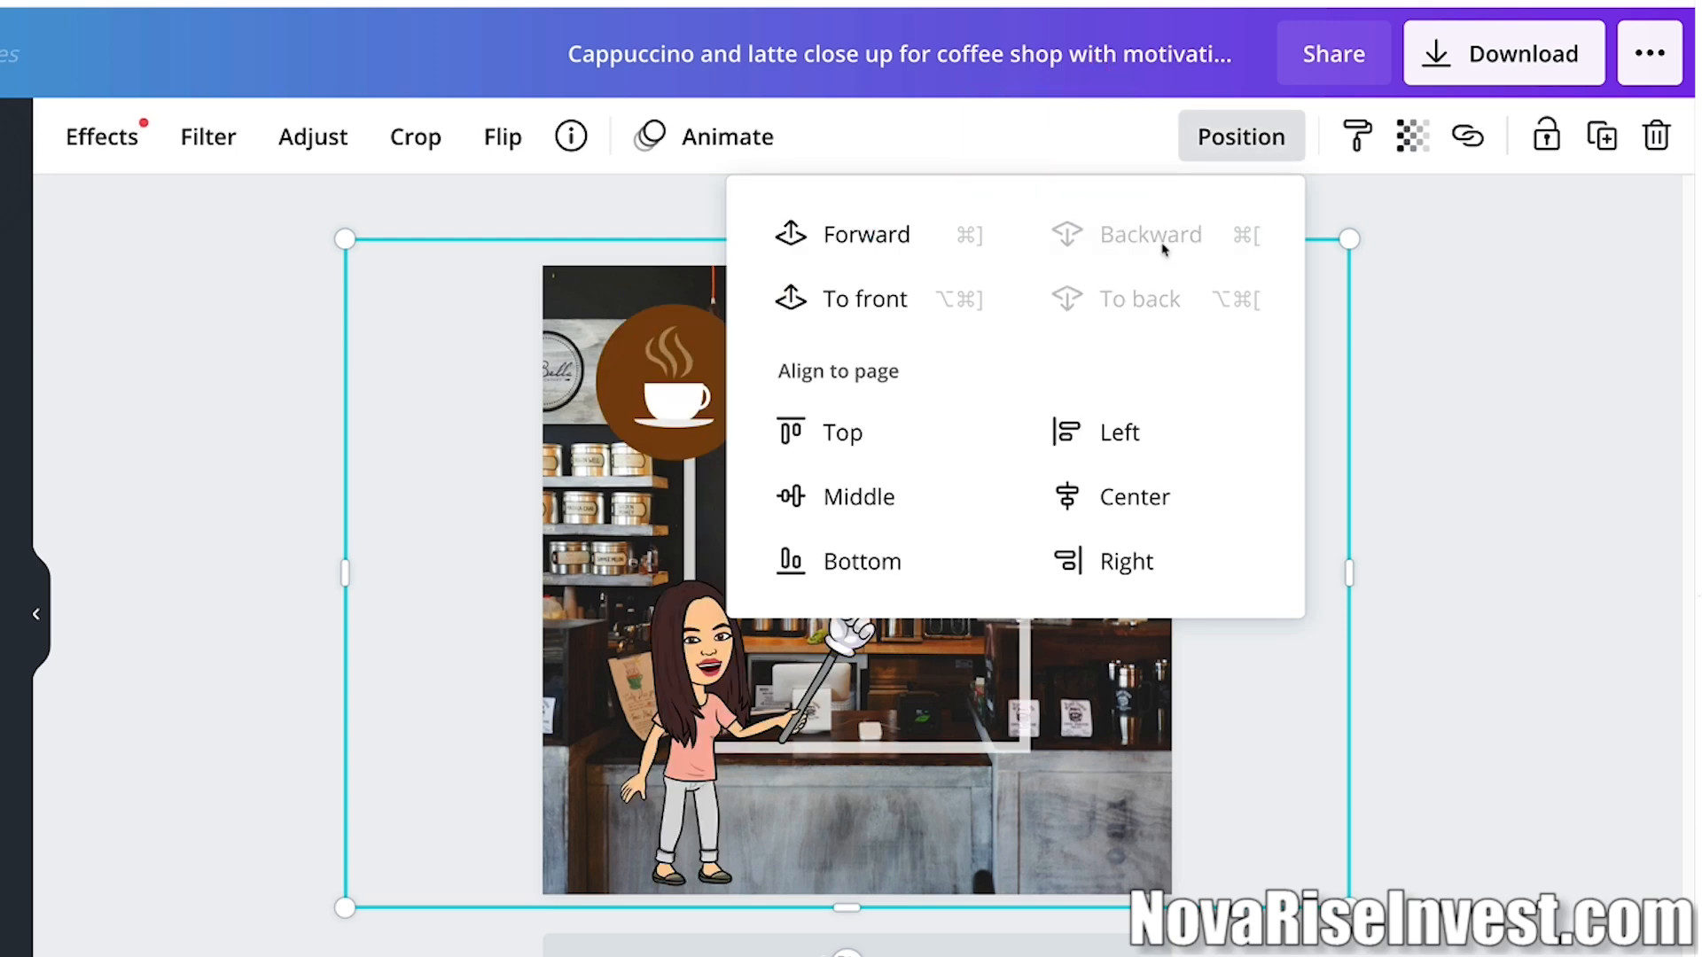
left_click(1429, 271)
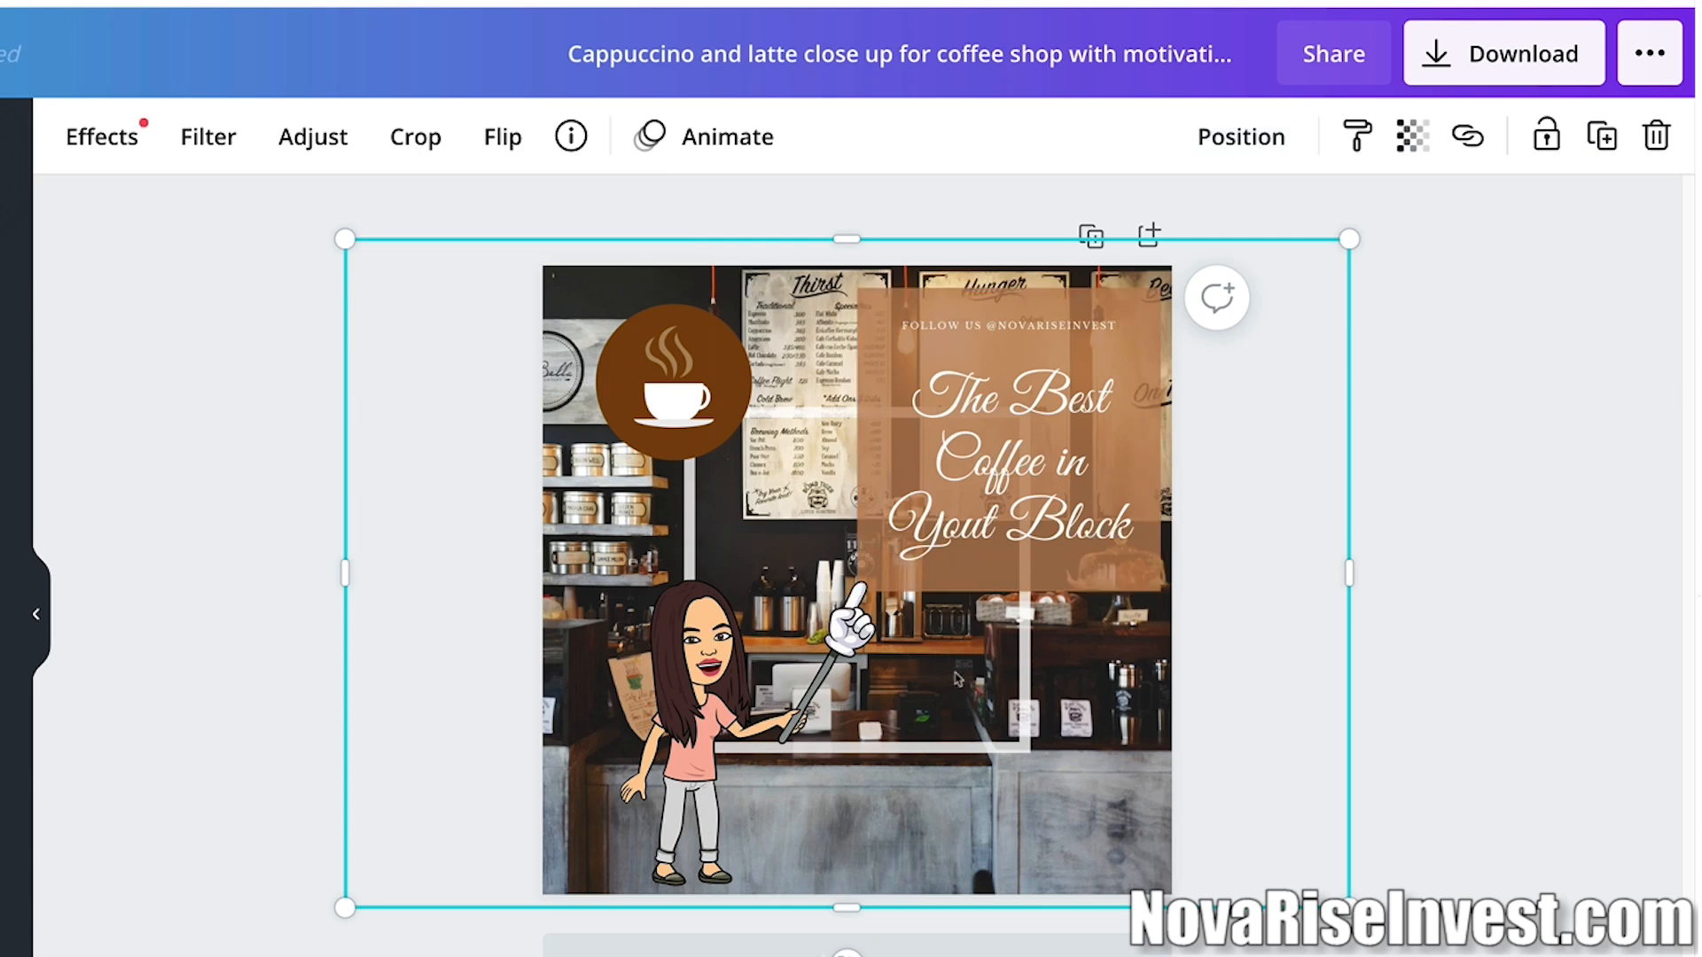
Delete the cartoon woman and move the brown square and its grouped text into the white frame at the page's centre.
left_click(707, 729)
key("Delete")
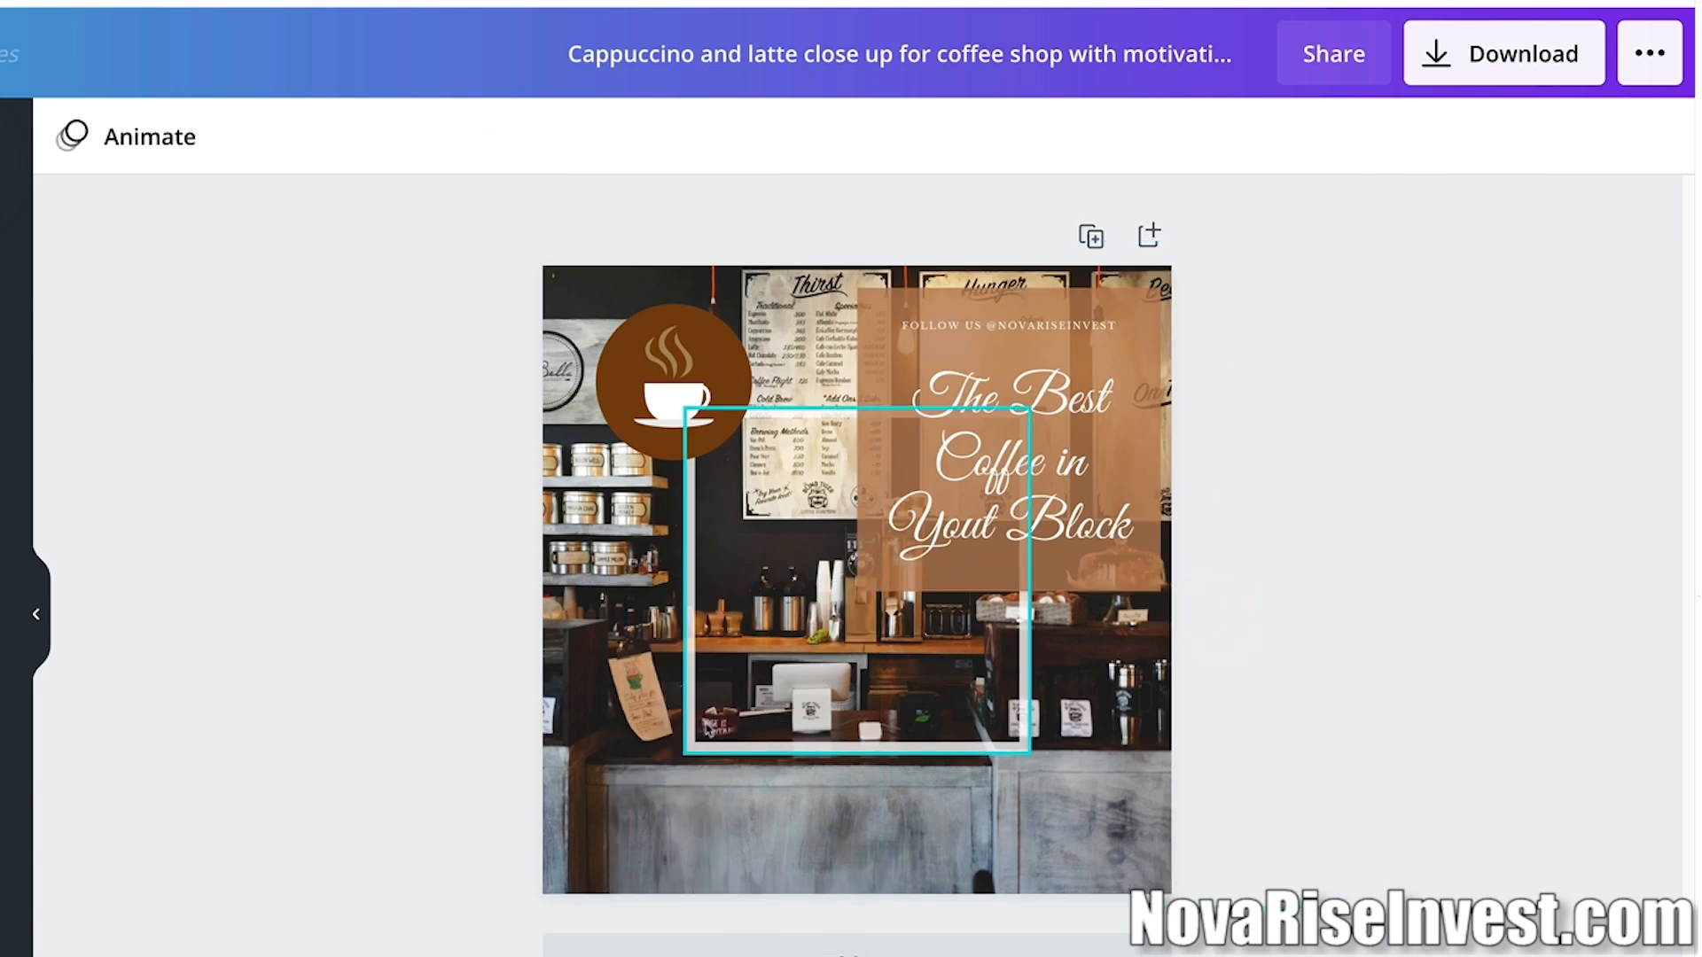
left_click_drag(1104, 590, 967, 724)
left_click_drag(1046, 528, 897, 674)
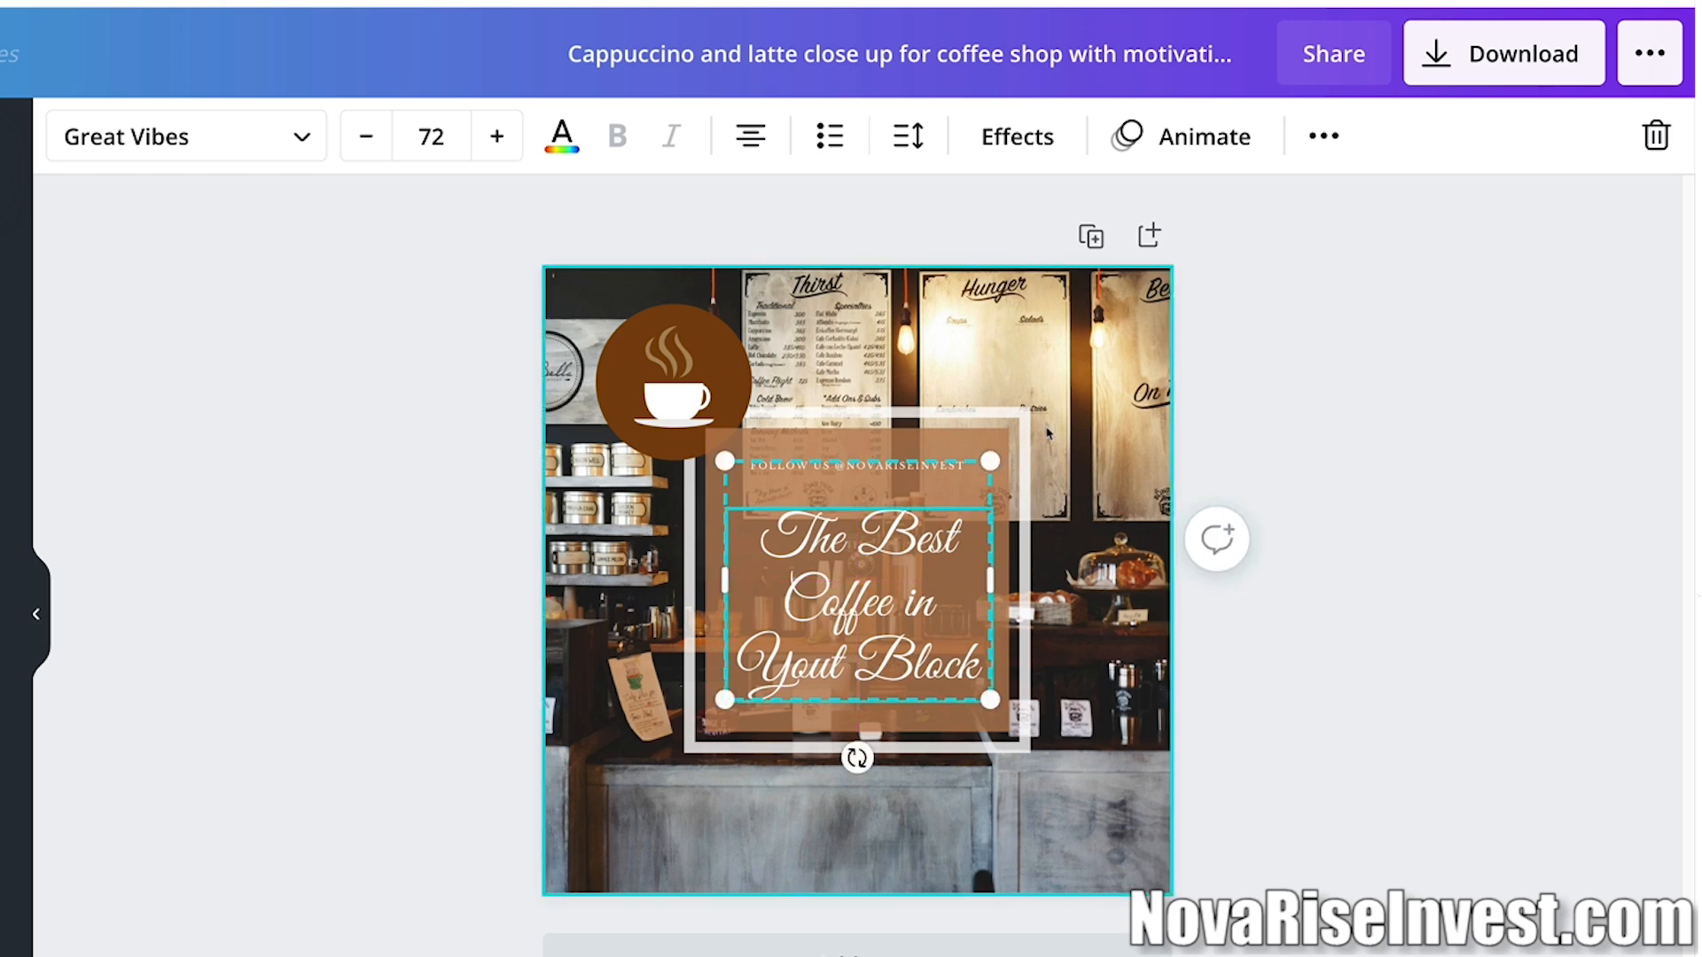
Set the brown square's transparency value to 100 so it is fully opaque.
left_click(988, 722)
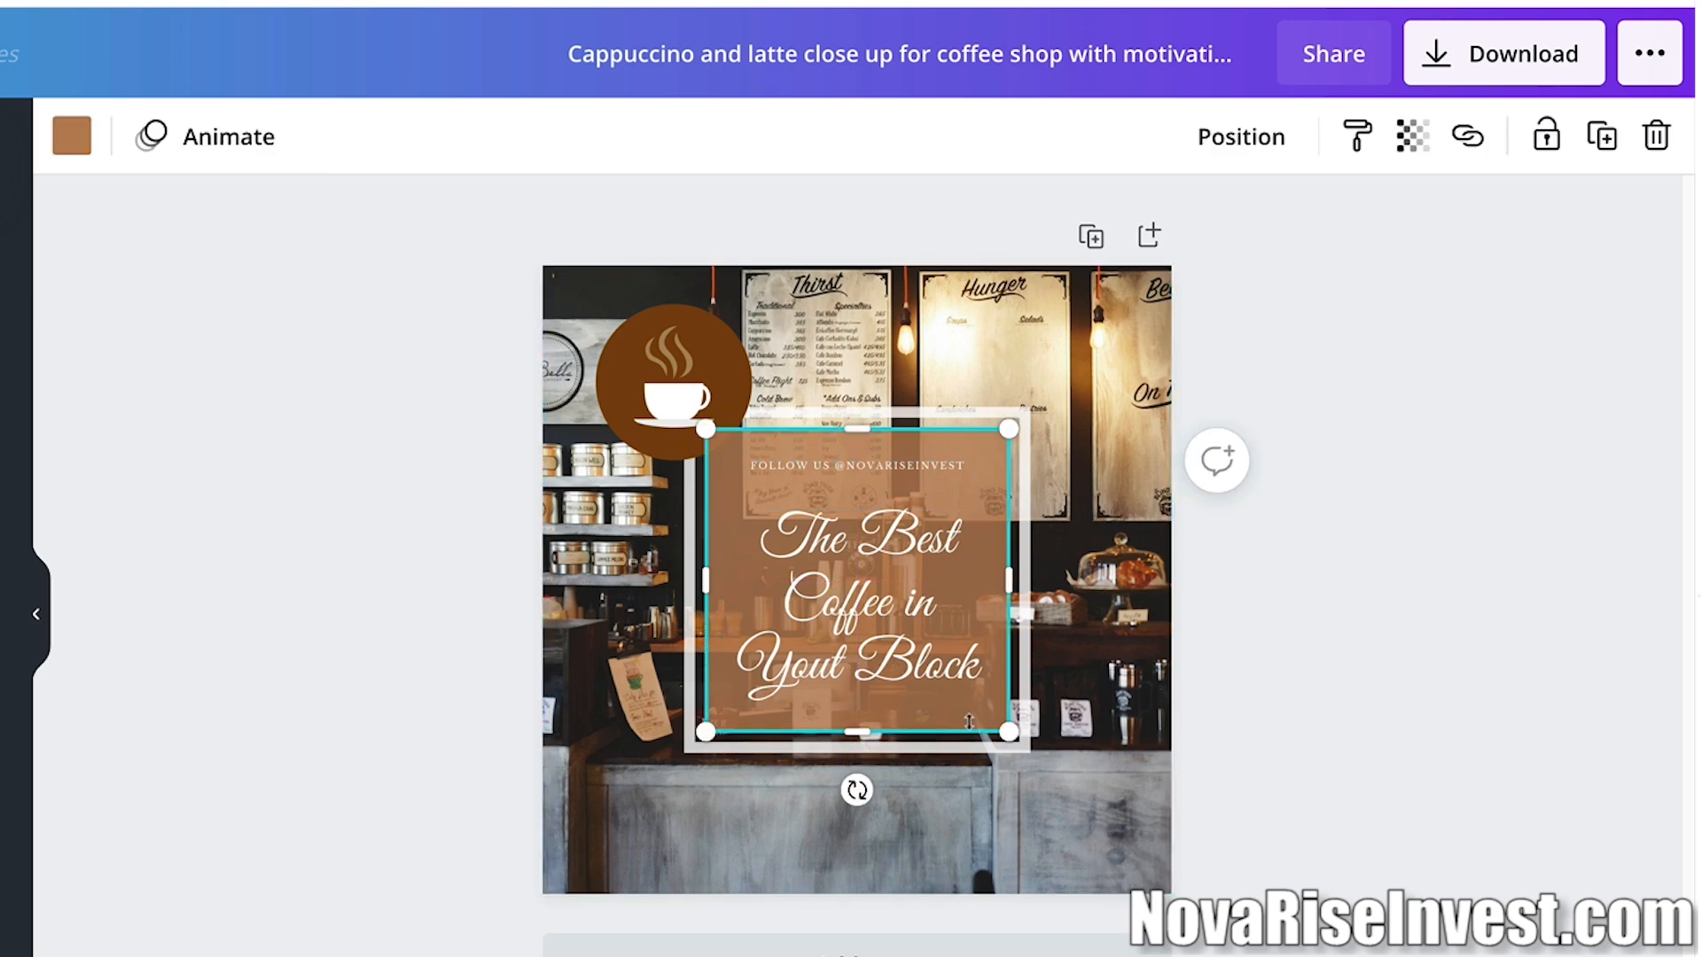
left_click(1413, 135)
left_click_drag(1265, 234, 1311, 236)
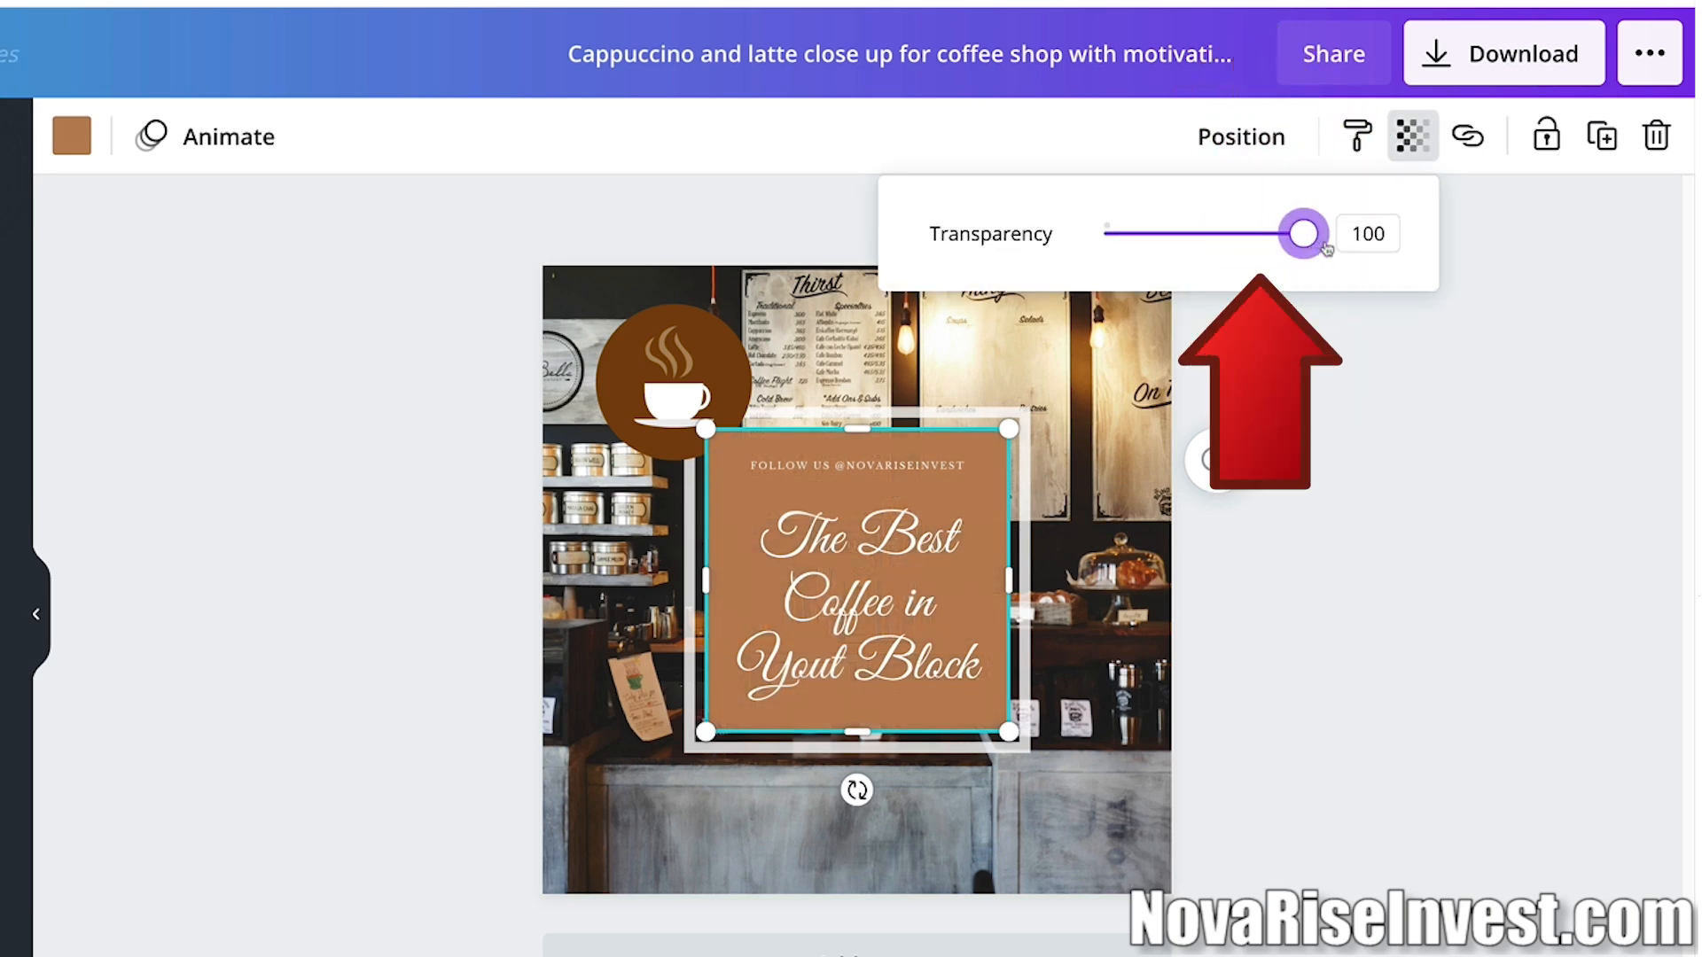
left_click(1411, 501)
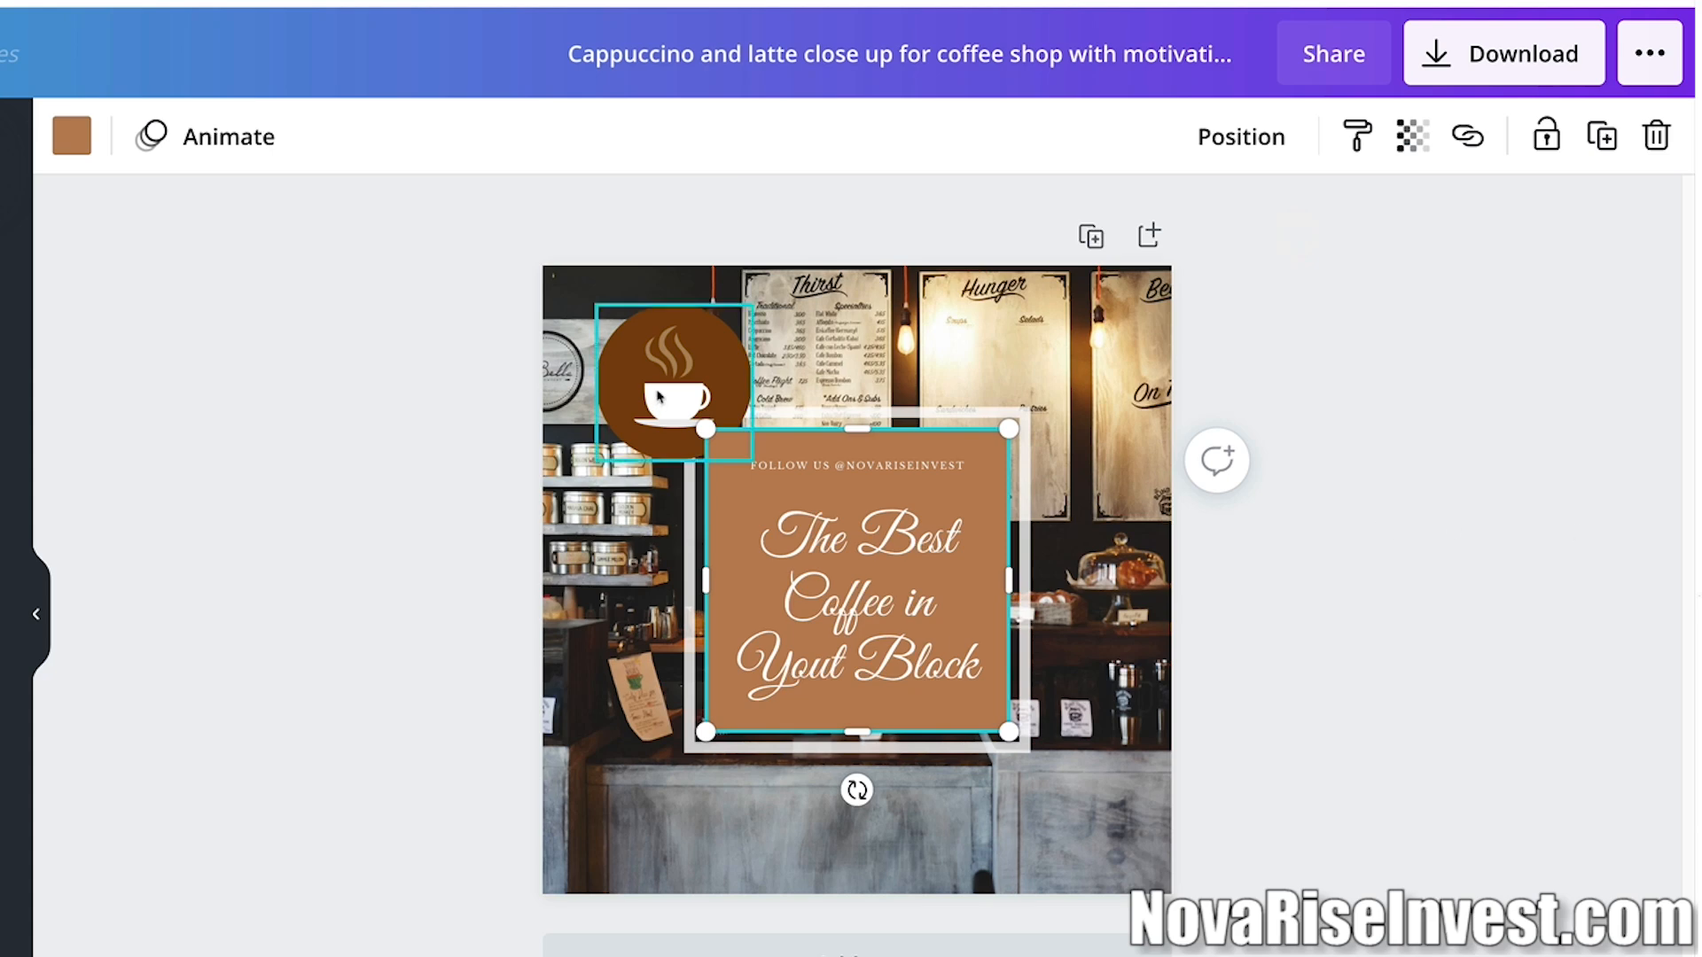
Try the Fade element animation on the brown square and apply Tumble instead.
left_click(272, 144)
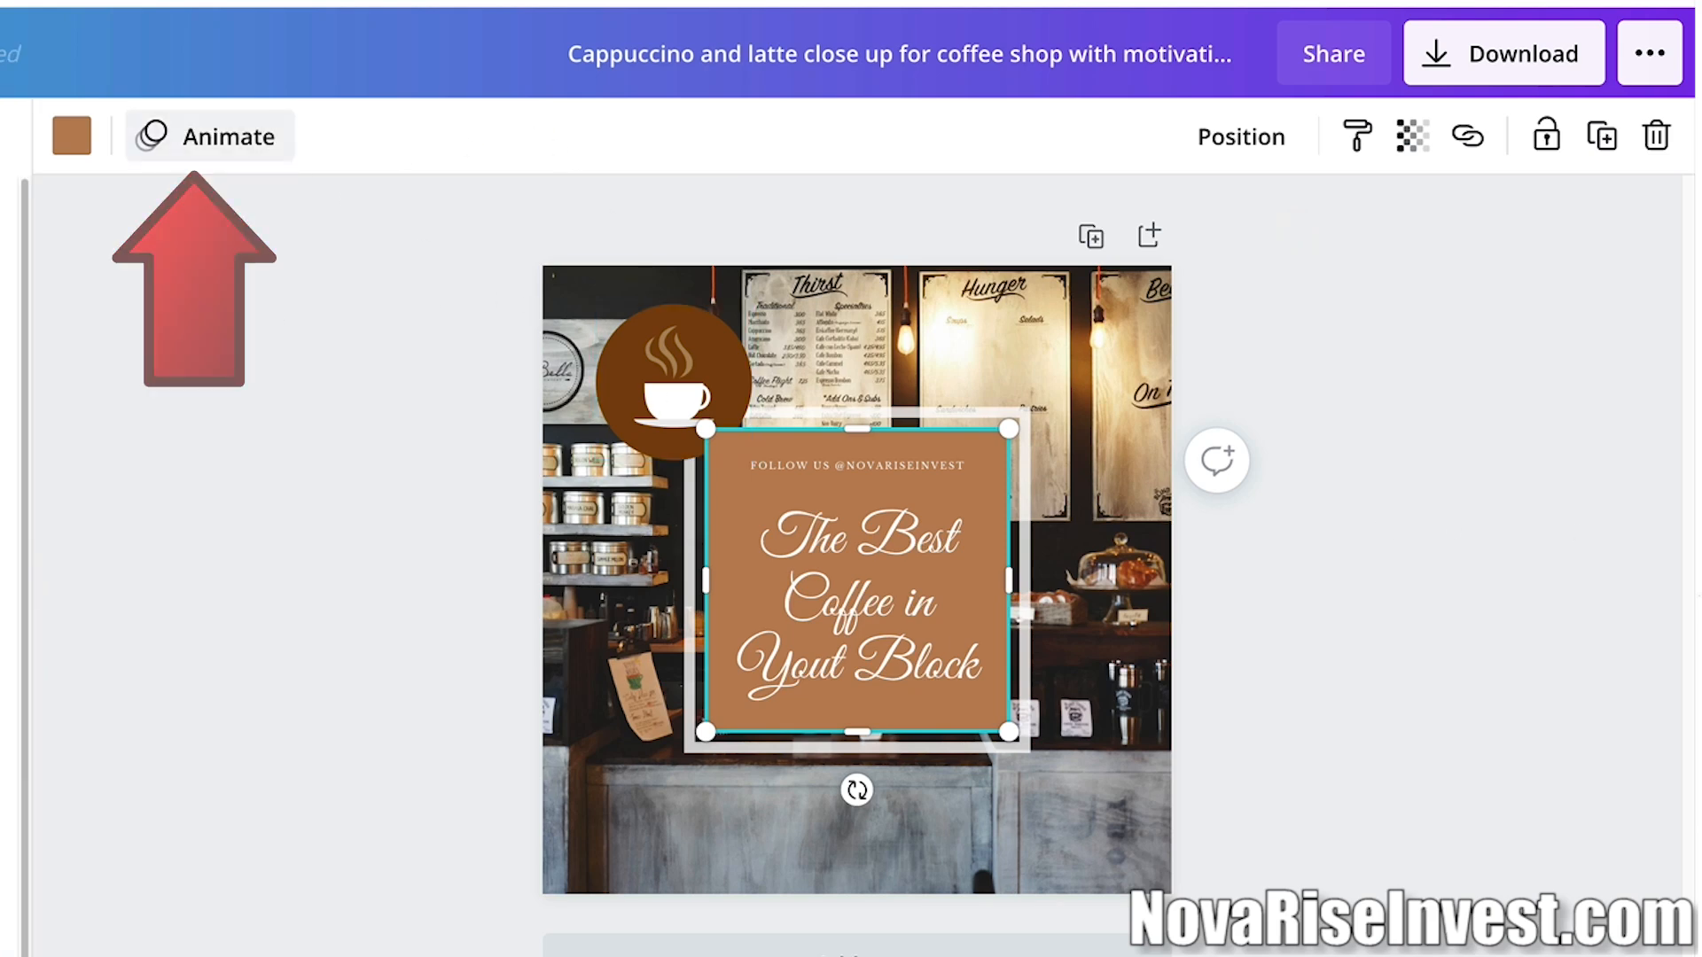
left_click(287, 293)
left_click(403, 318)
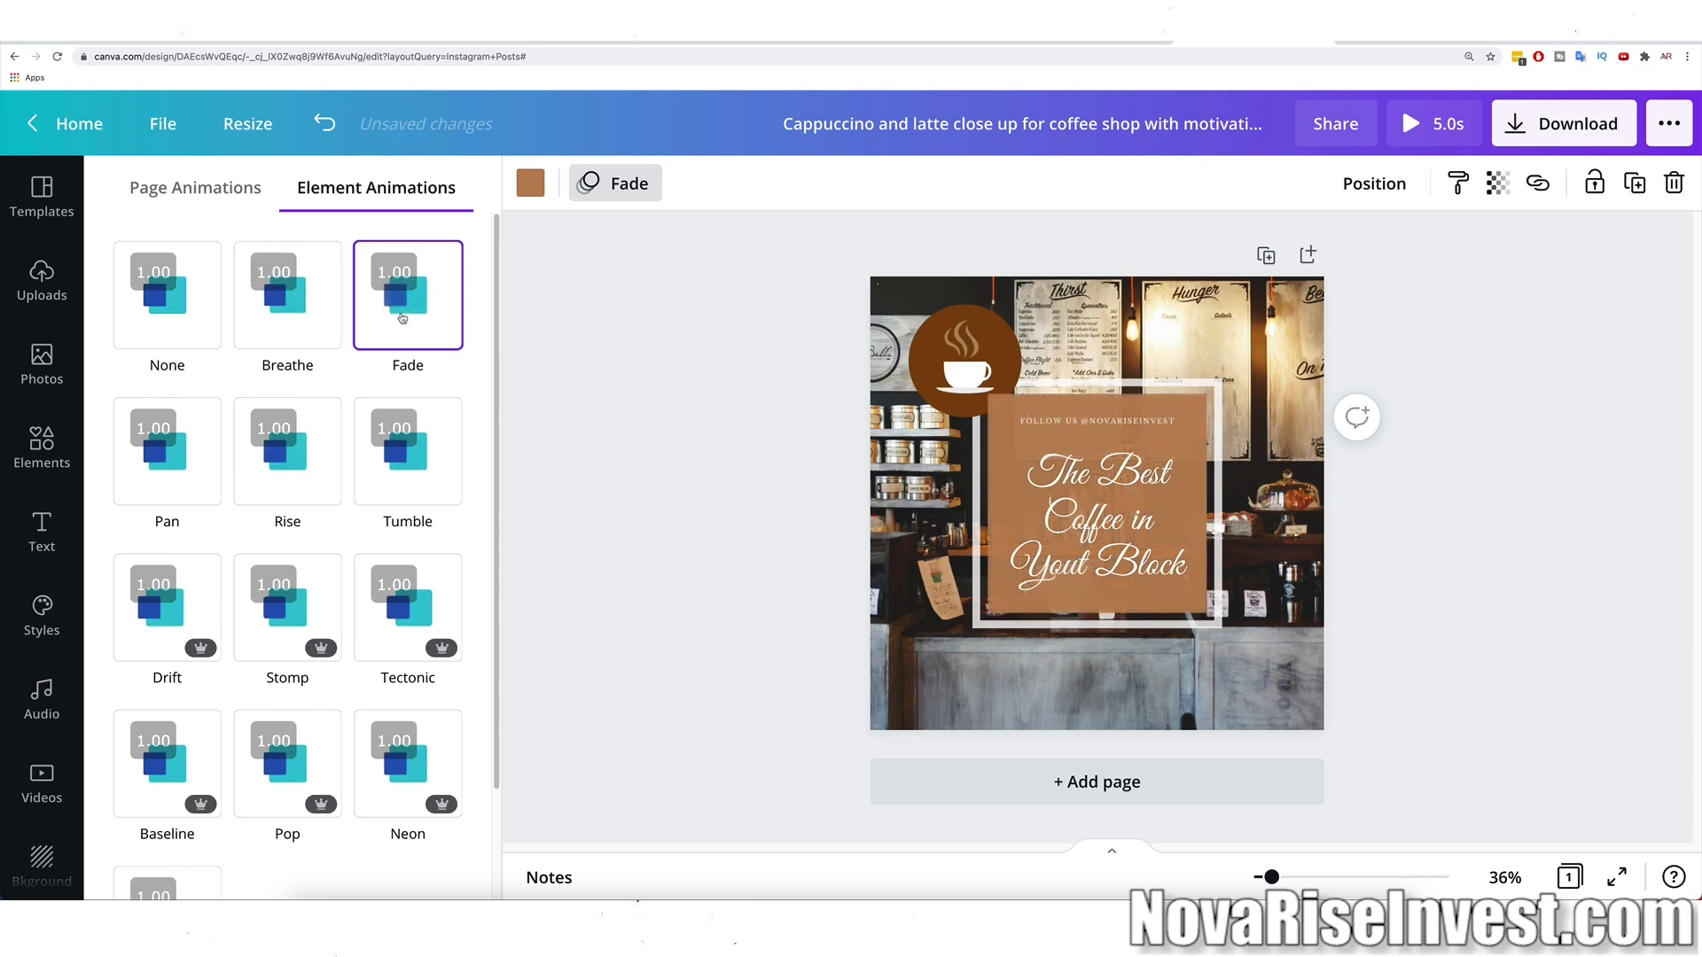
left_click(432, 426)
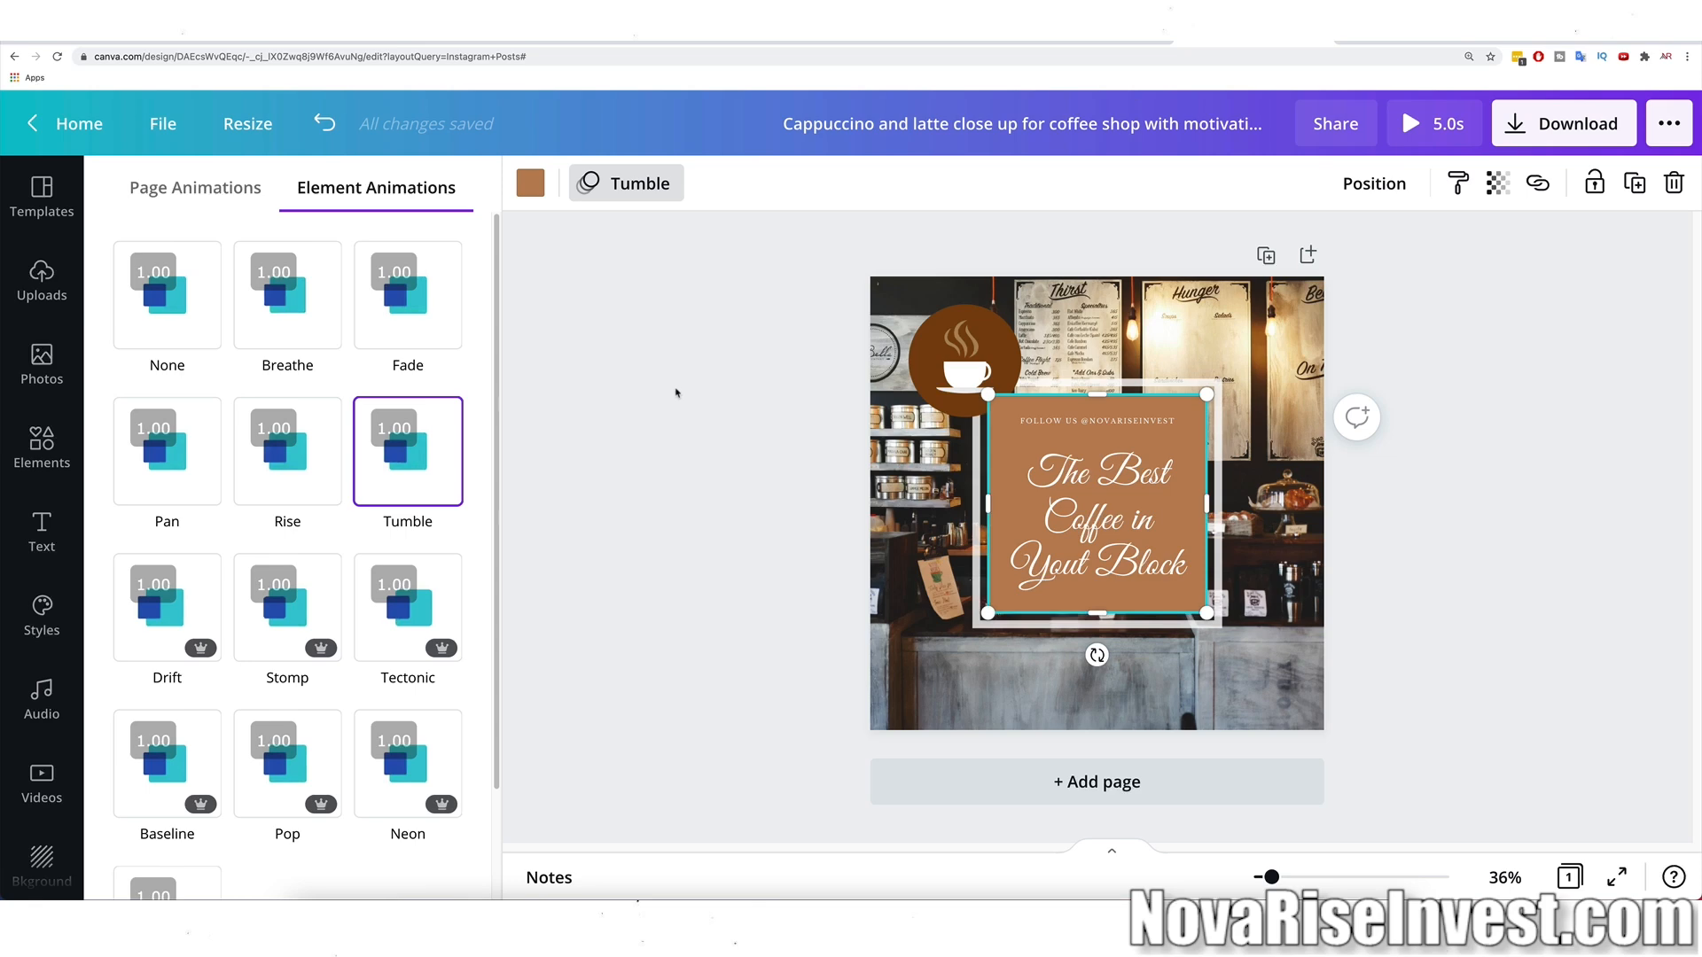
left_click(42, 364)
left_click(36, 439)
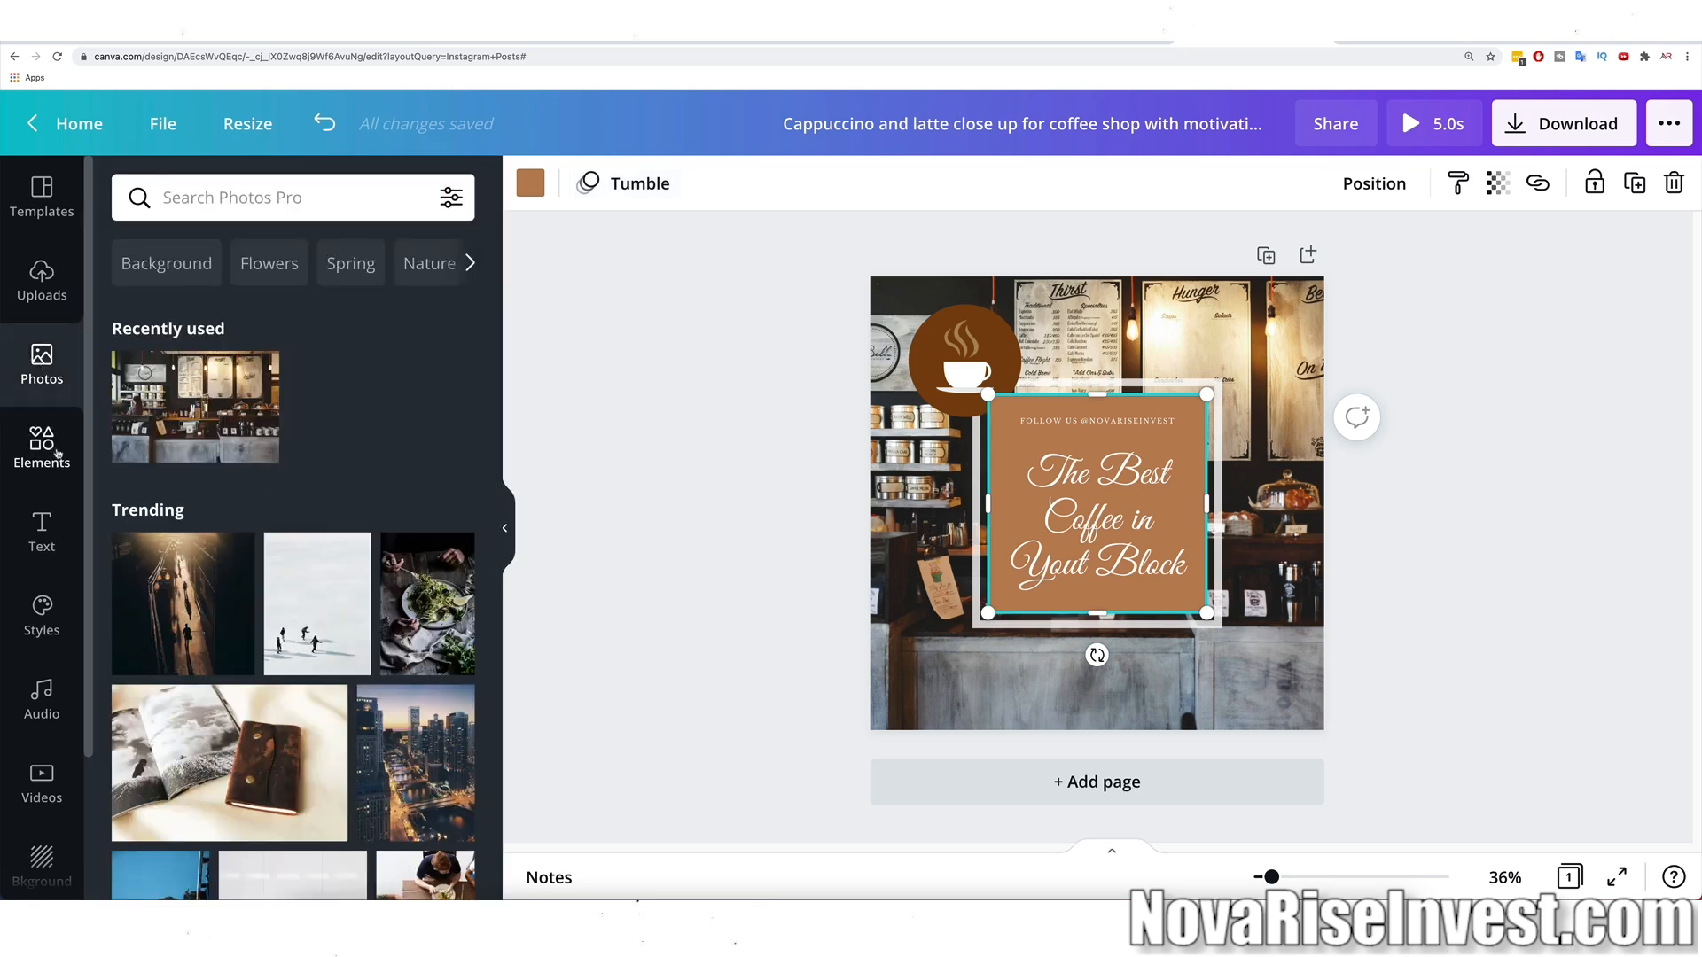
scroll(345, 513, "down", 10)
scroll(381, 505, "up", 5)
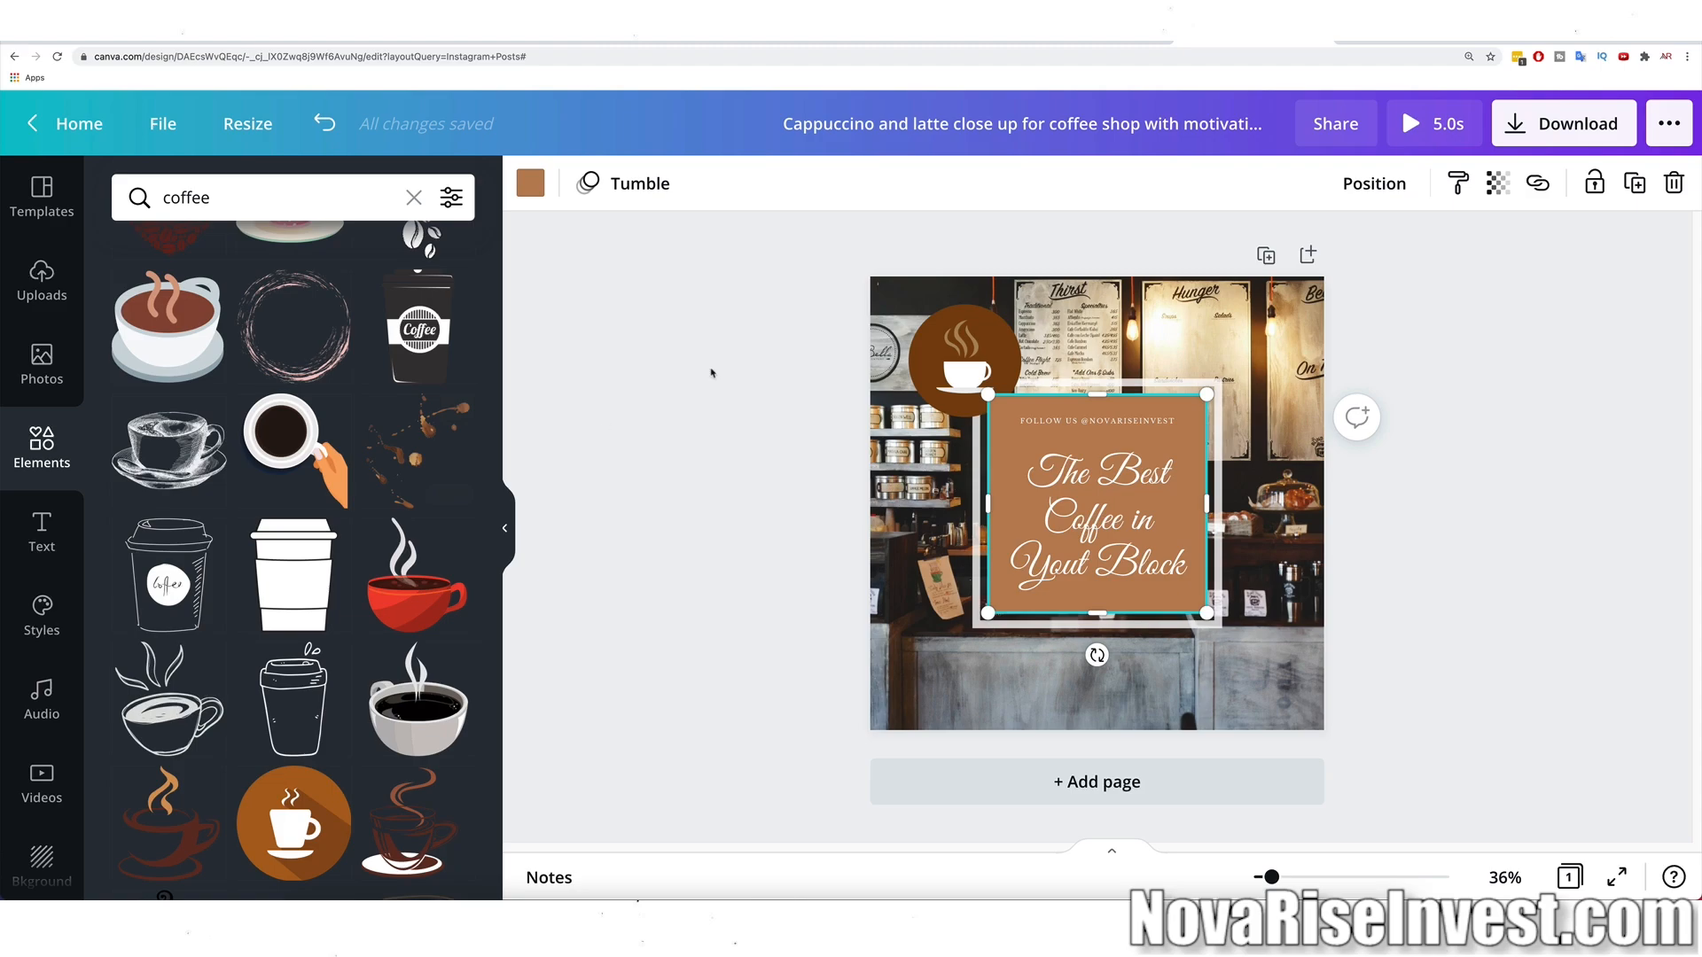
Review the available download file types and examine the export options for PNG.
left_click(1562, 132)
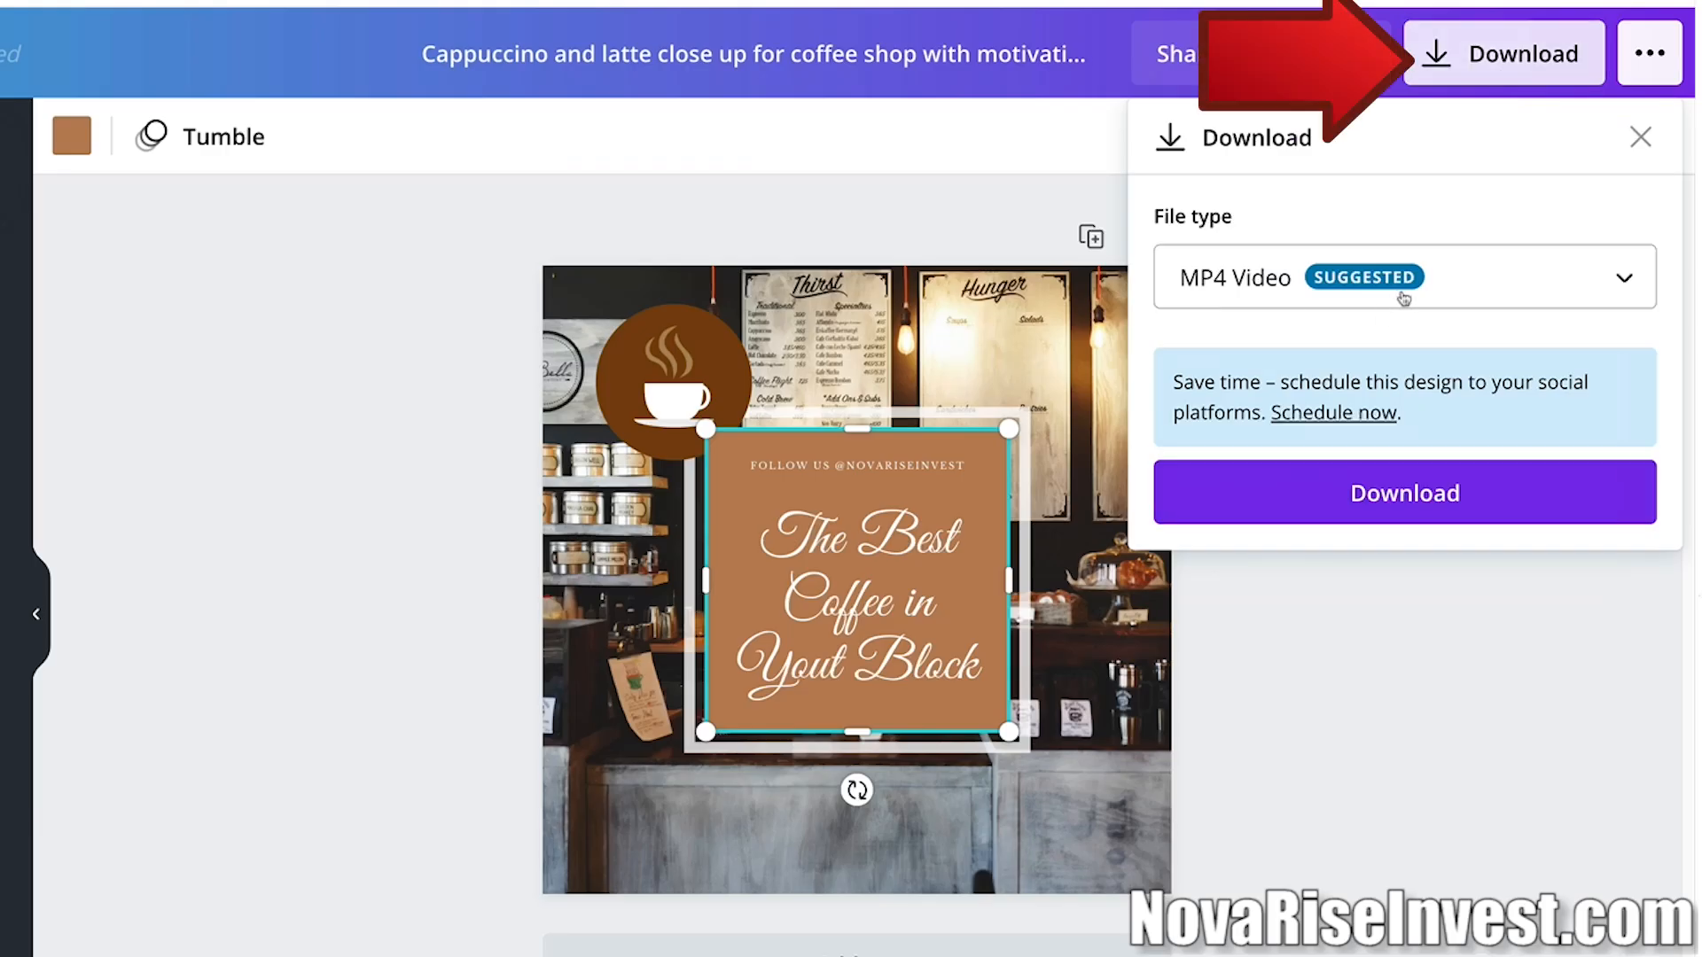
left_click(1624, 279)
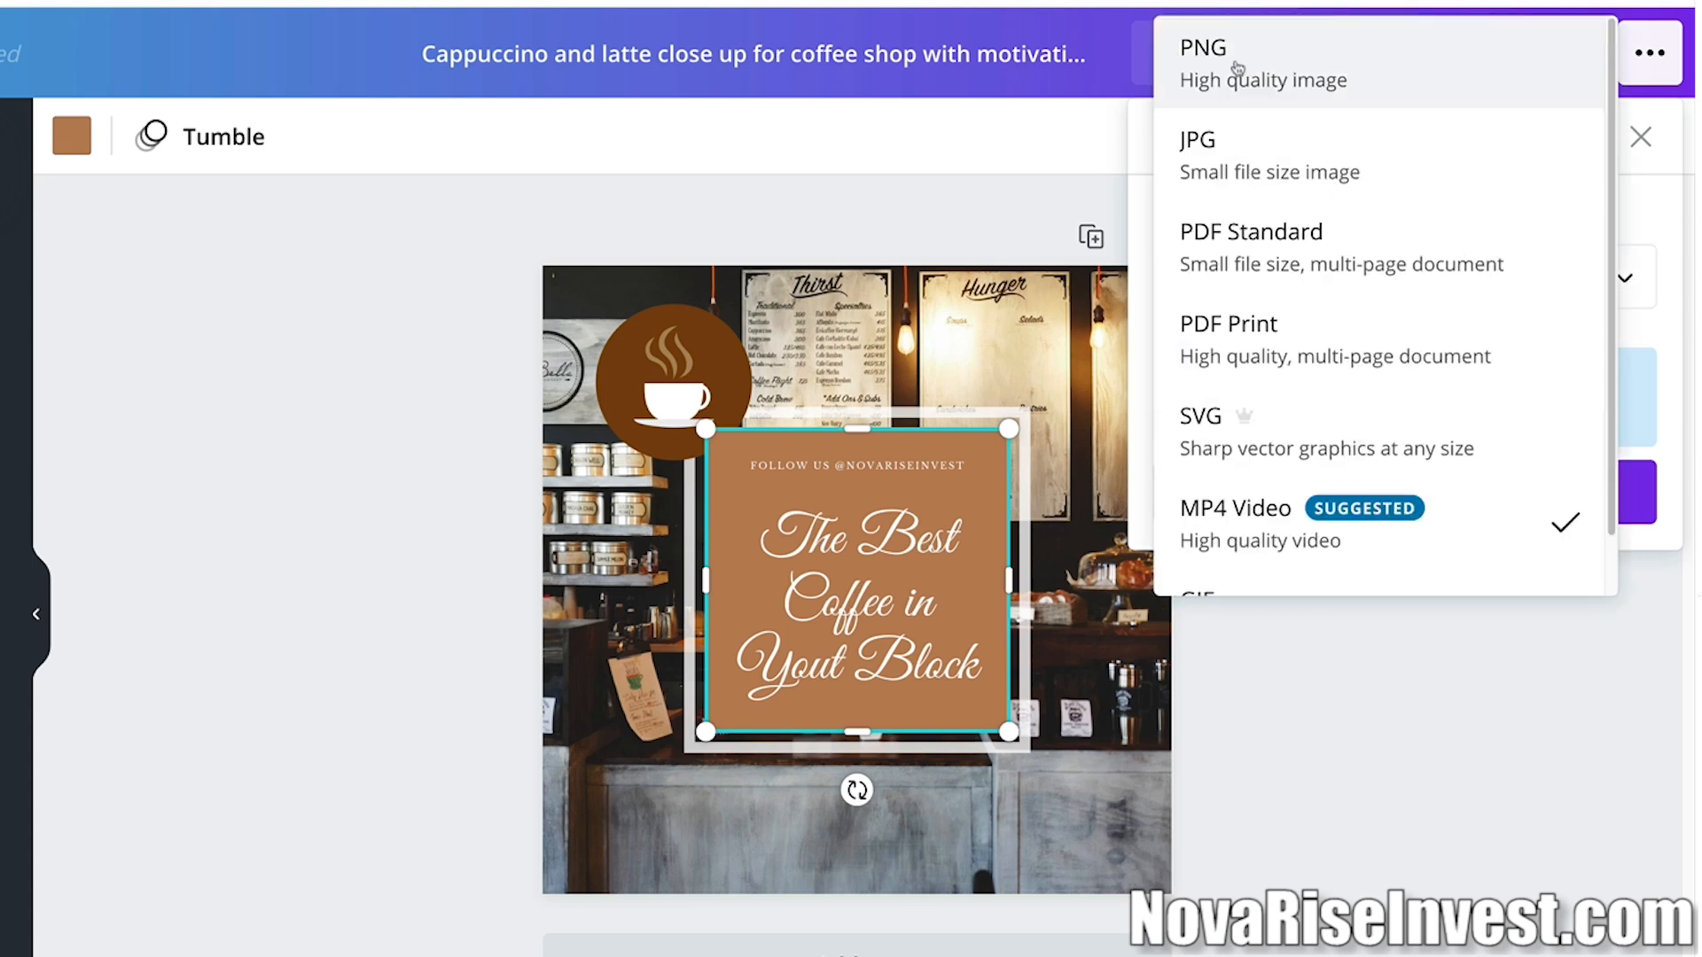
left_click(1238, 68)
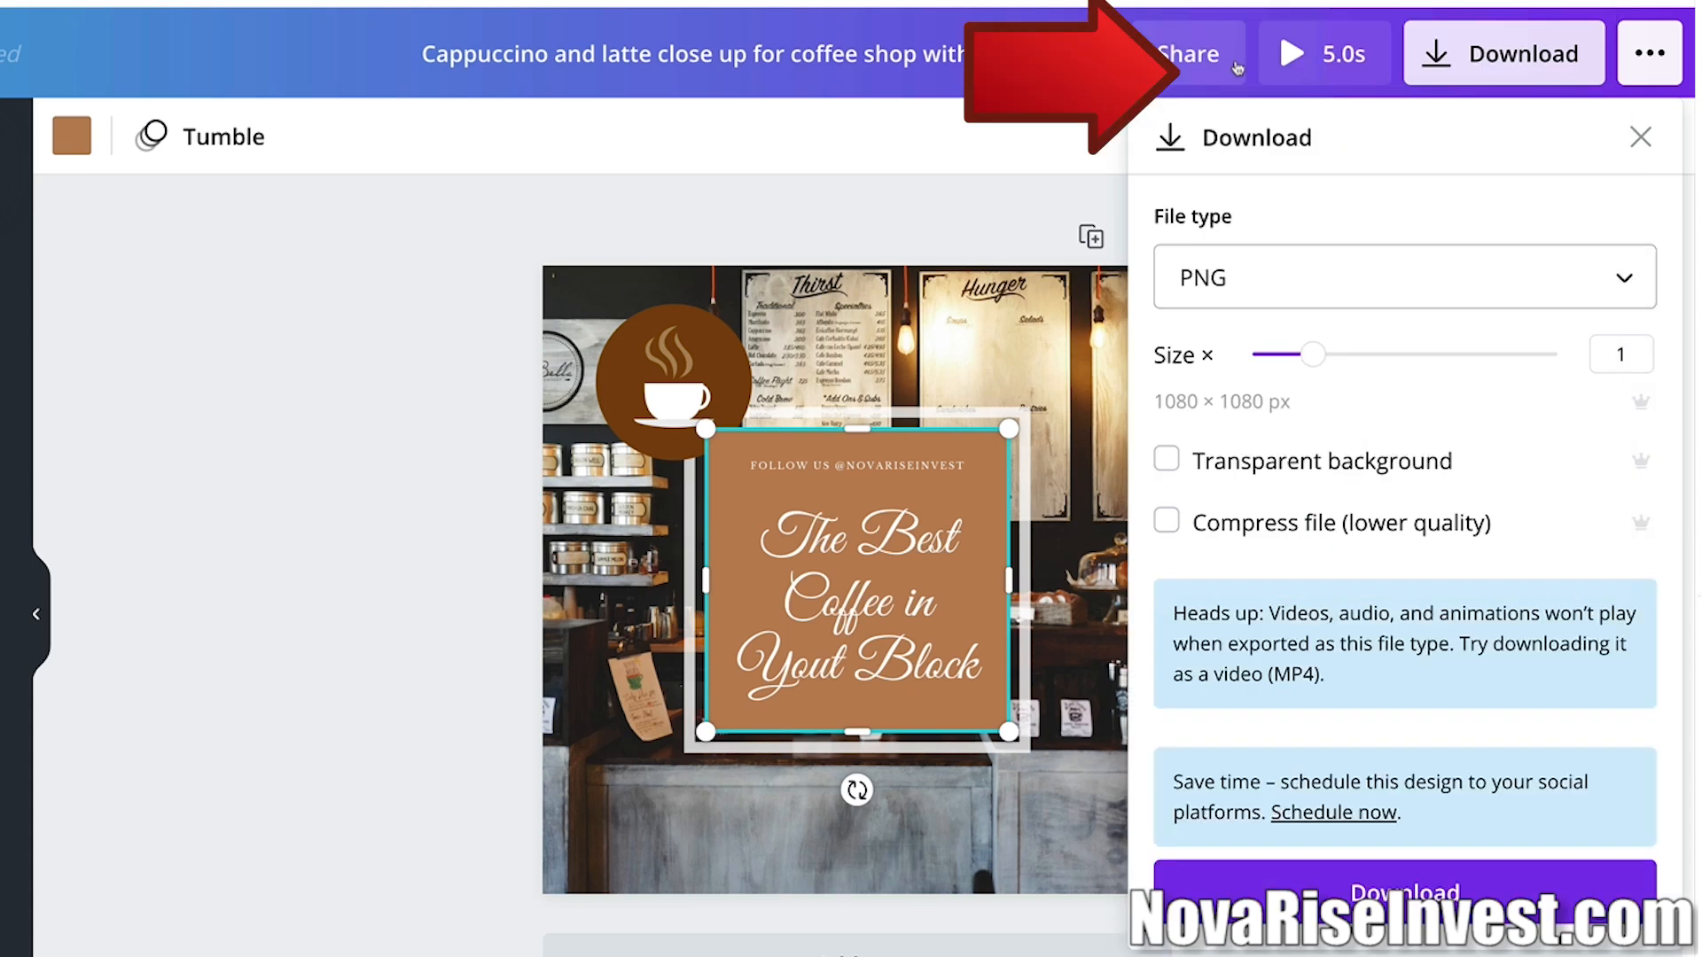
left_click(1642, 146)
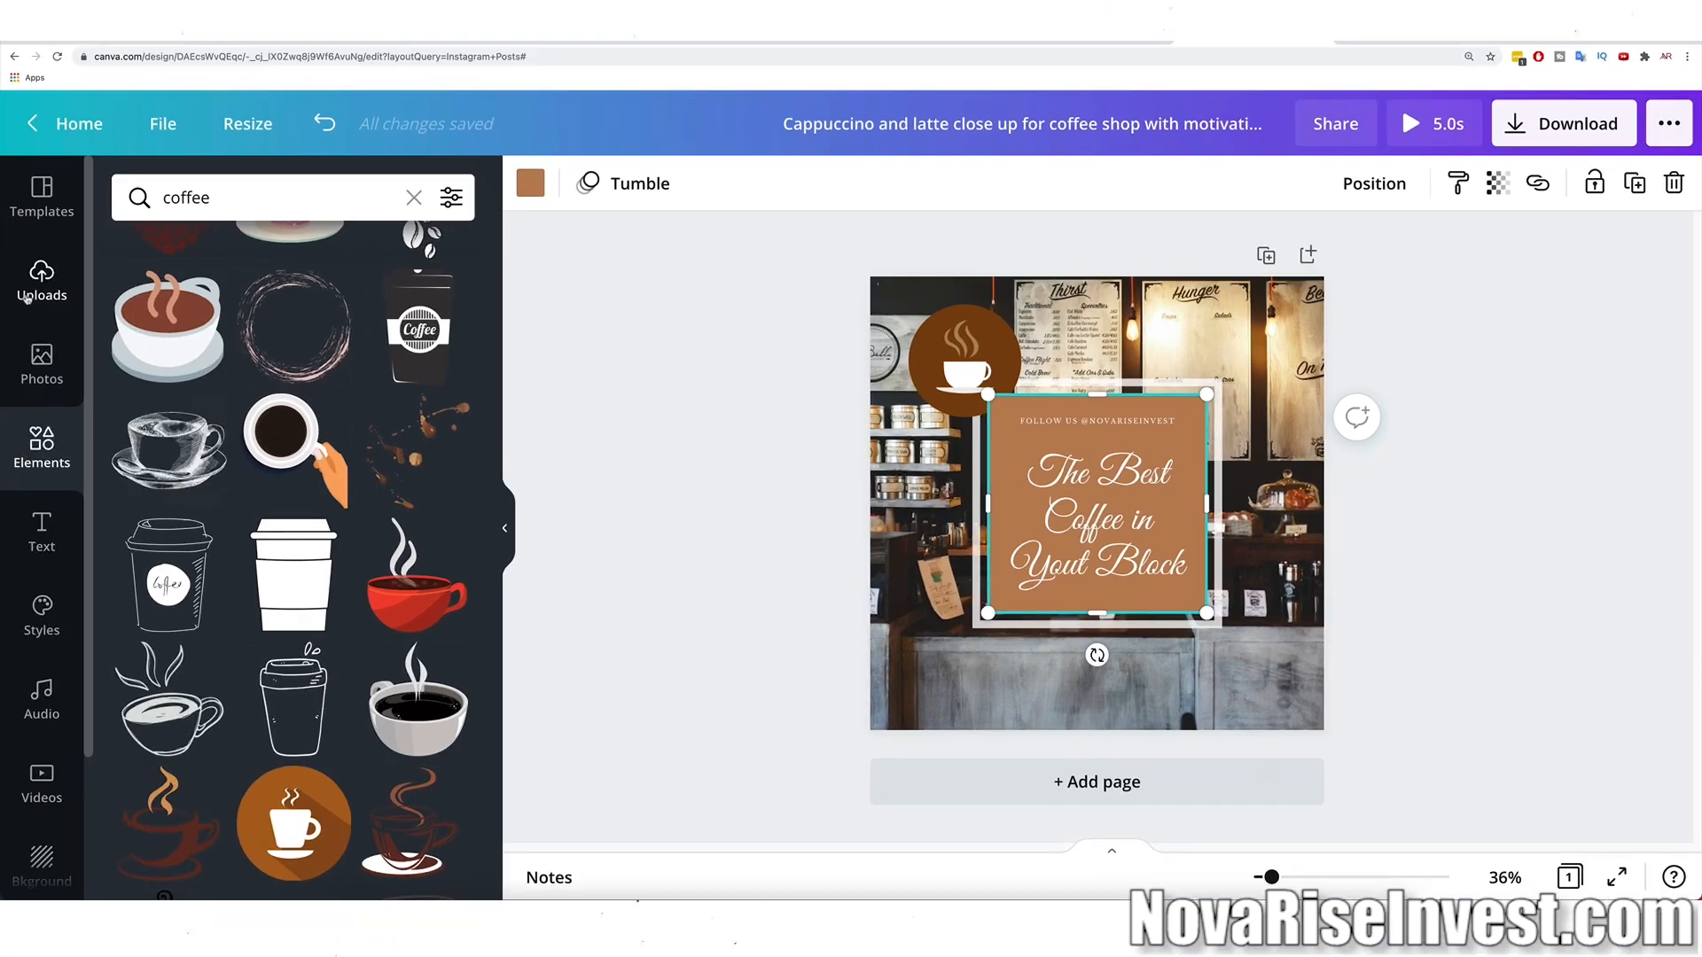
Try the uploaded NR logo with the white background in the page's lower-right corner.
left_click(26, 300)
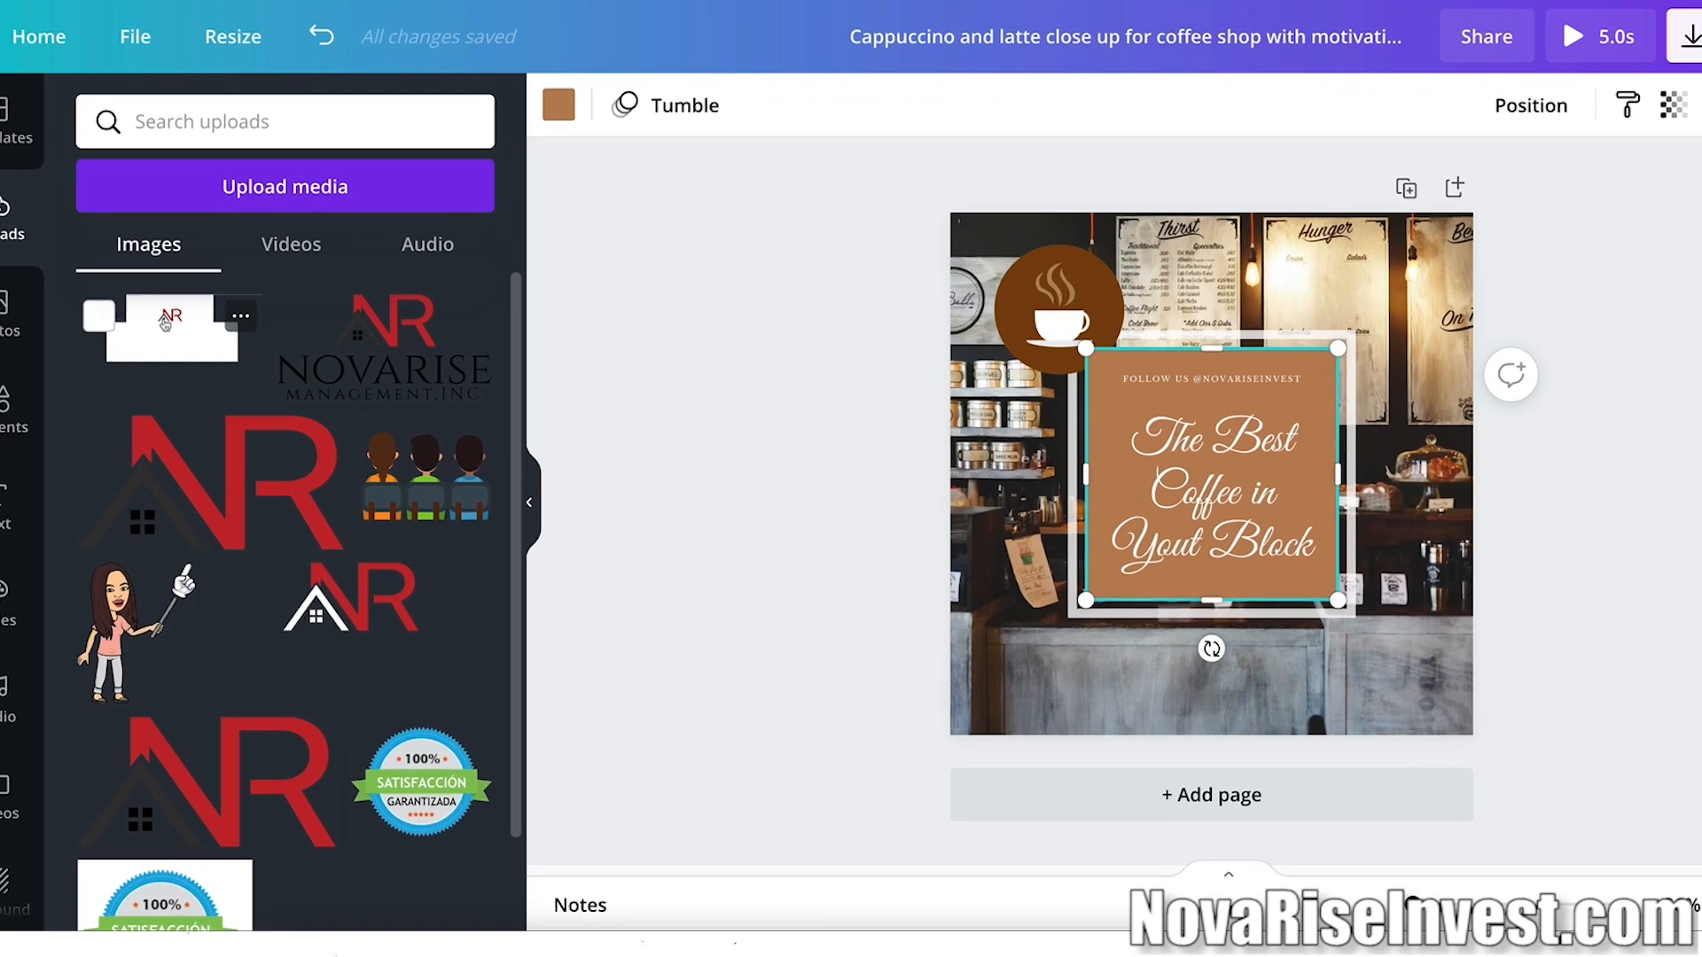
left_click_drag(218, 383, 1185, 505)
left_click_drag(1395, 455, 1492, 649)
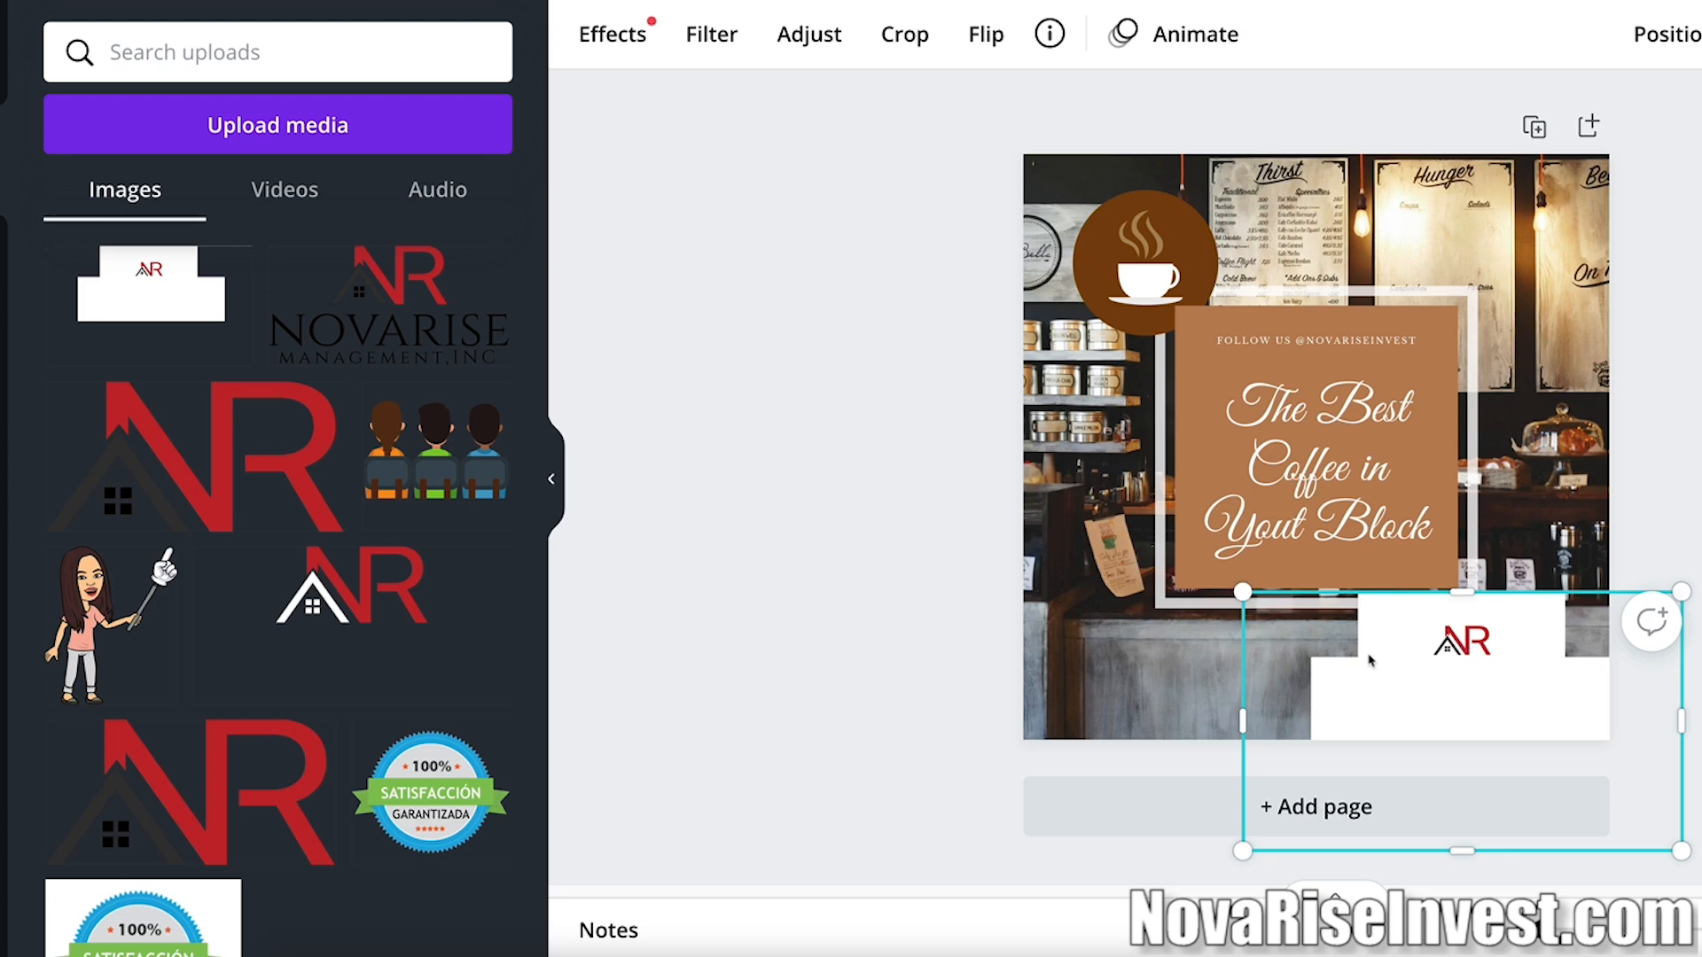
left_click(1565, 406)
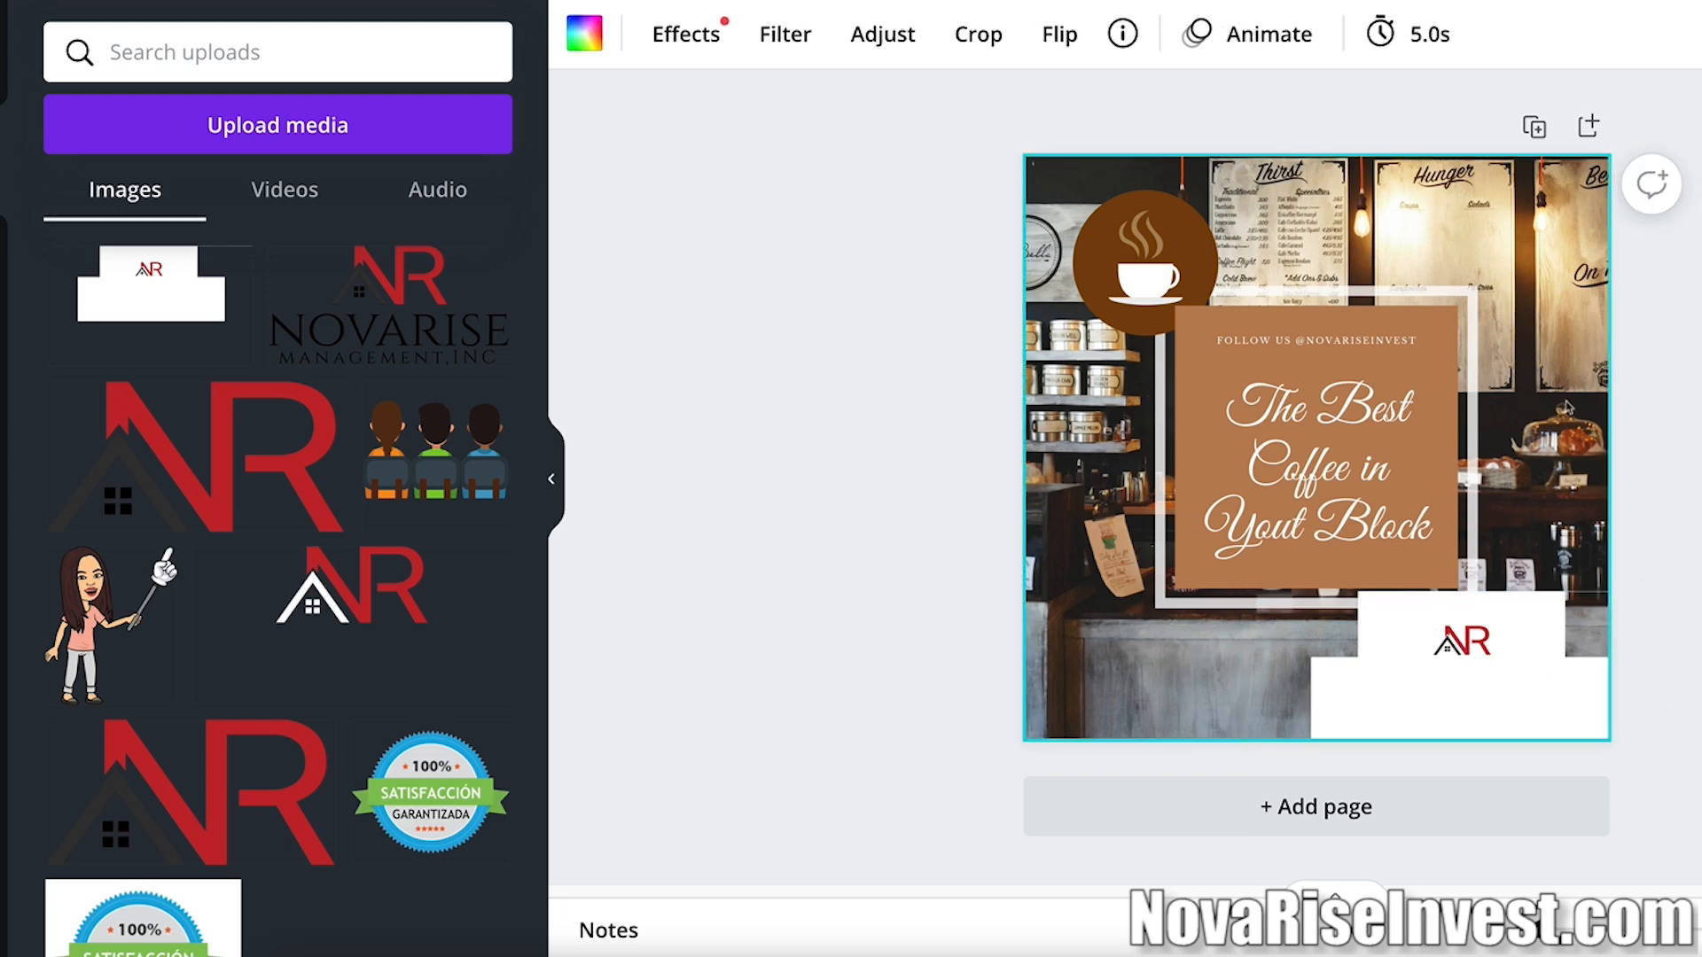
key("Delete")
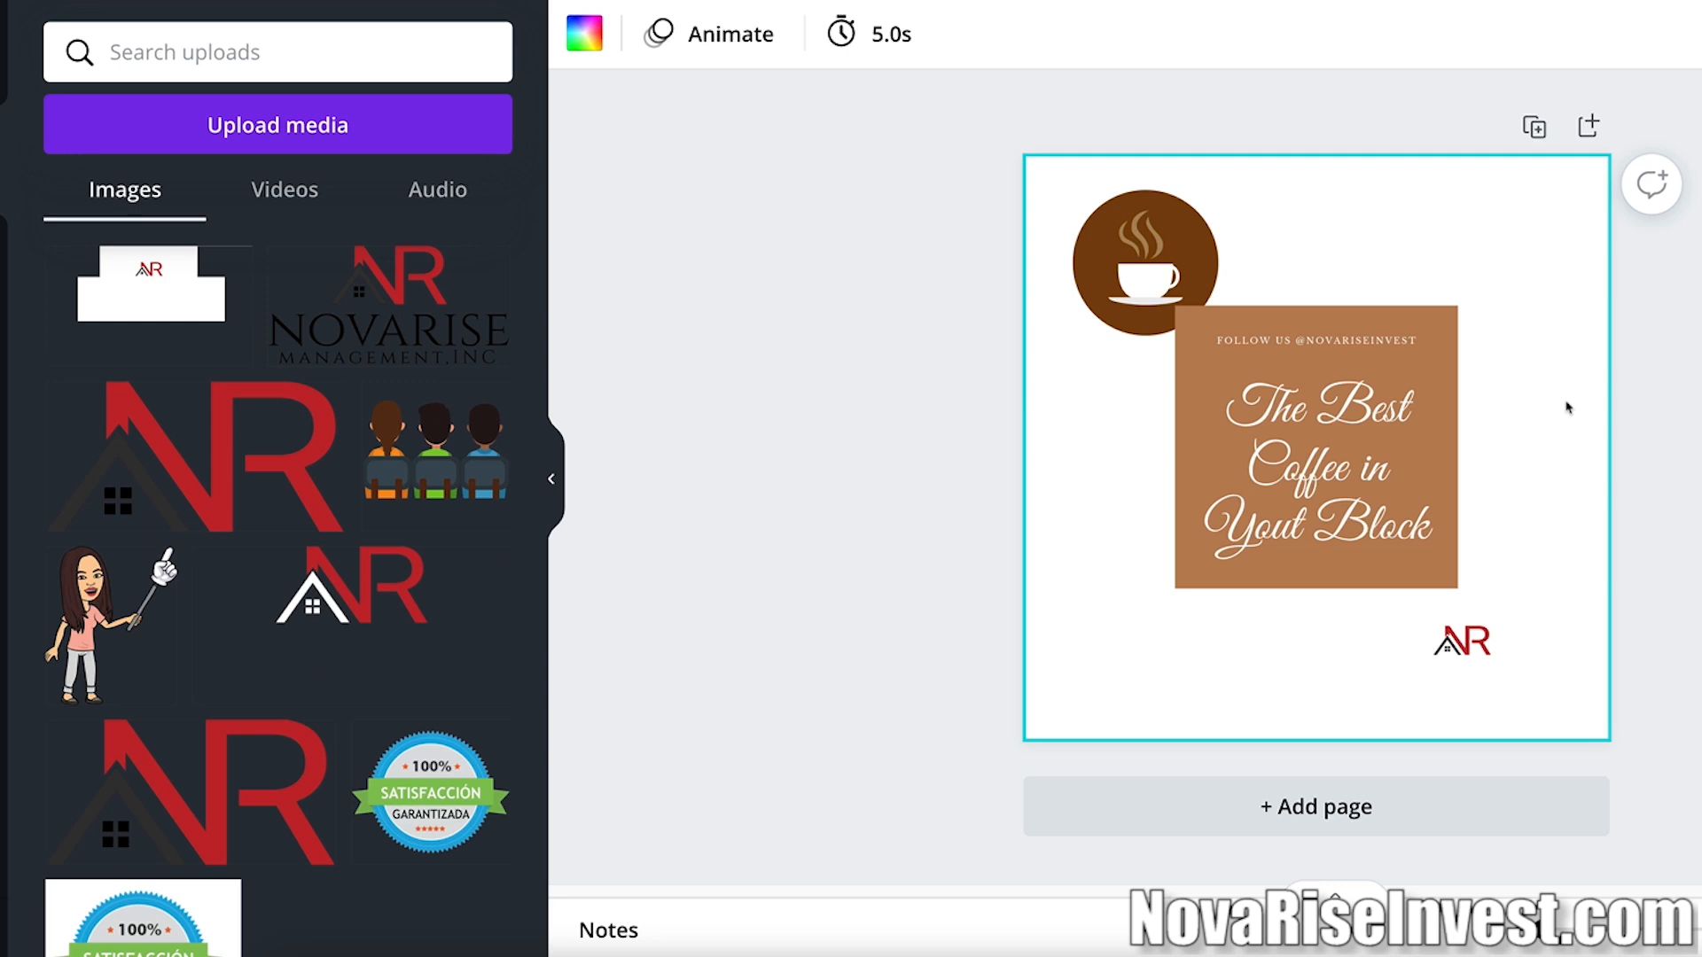
key("ctrl+z")
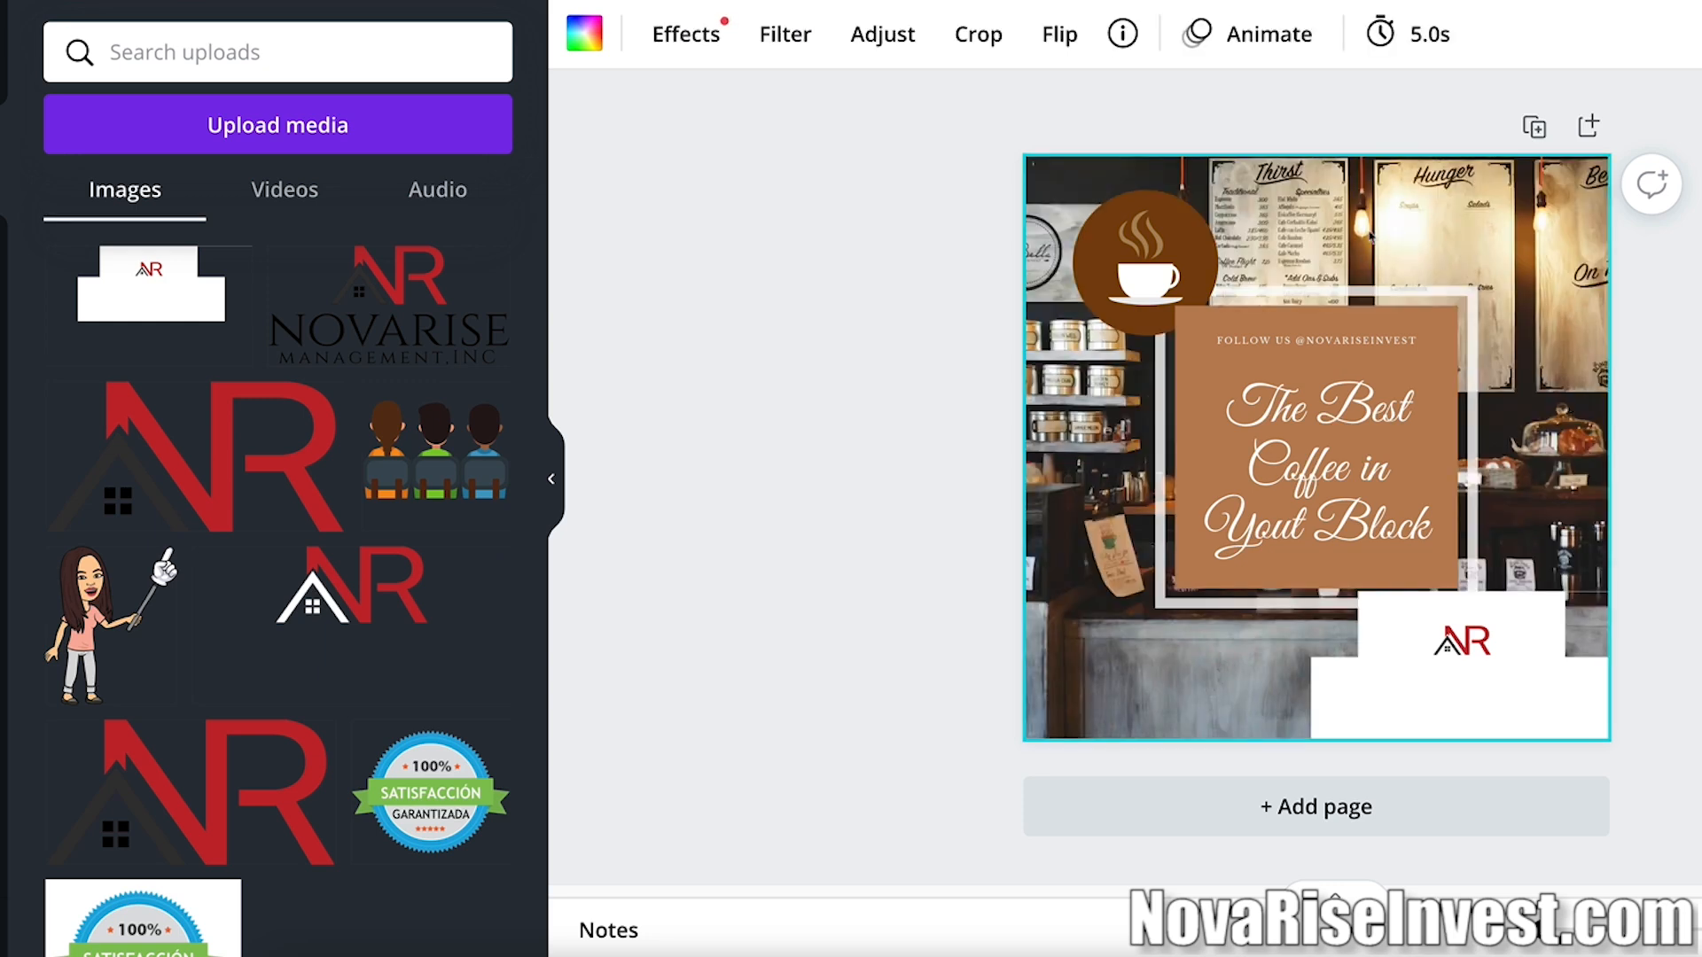
Shift the white-background NR logo farther into the page's lower-right corner and delete it.
left_click_drag(1478, 665, 1536, 663)
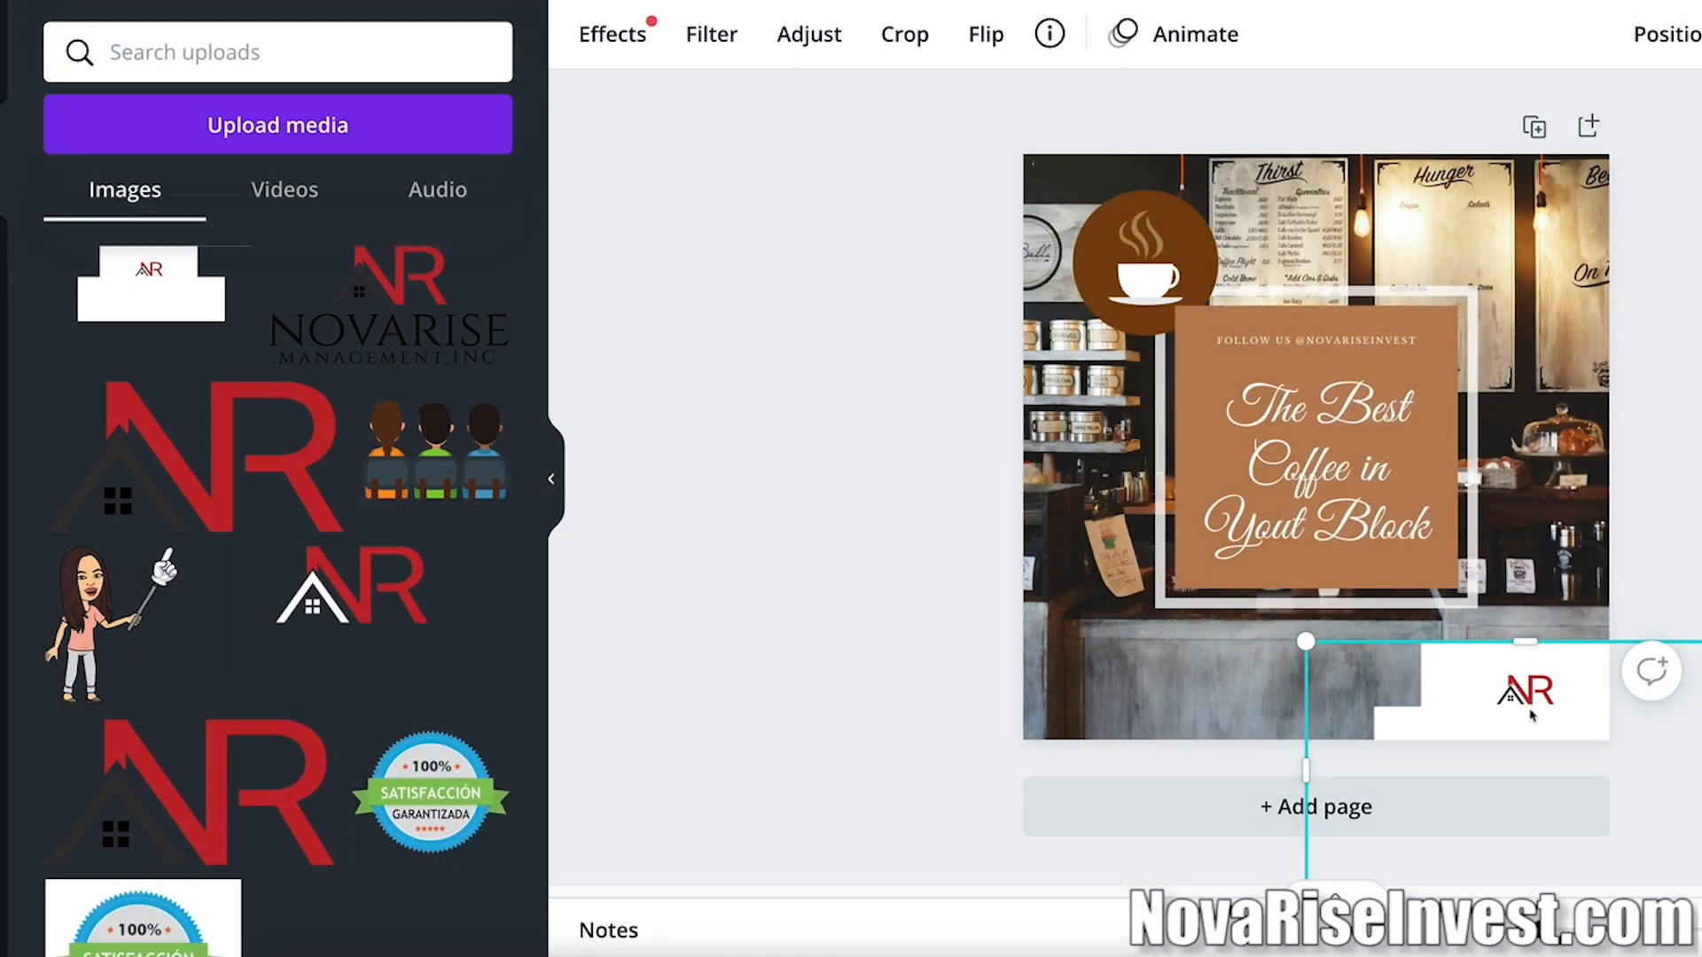
key("Delete")
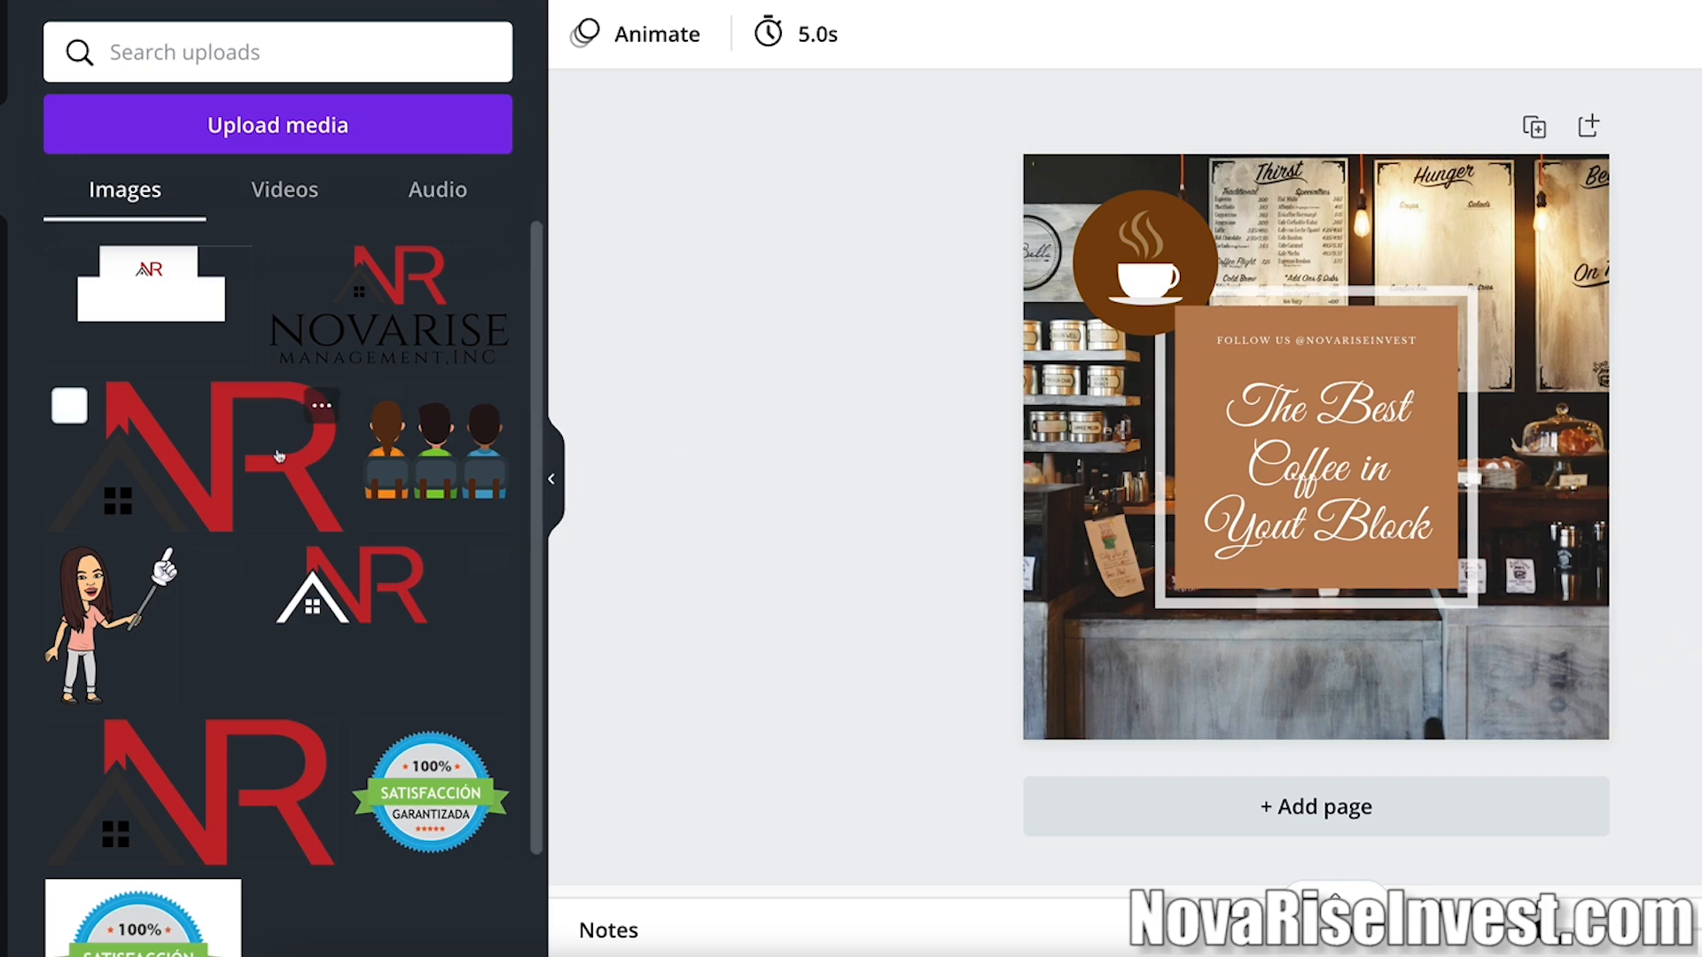
Insert the large uploaded NR logo with the transparent background and shrink it into the page's lower-right corner.
left_click_drag(267, 458, 735, 337)
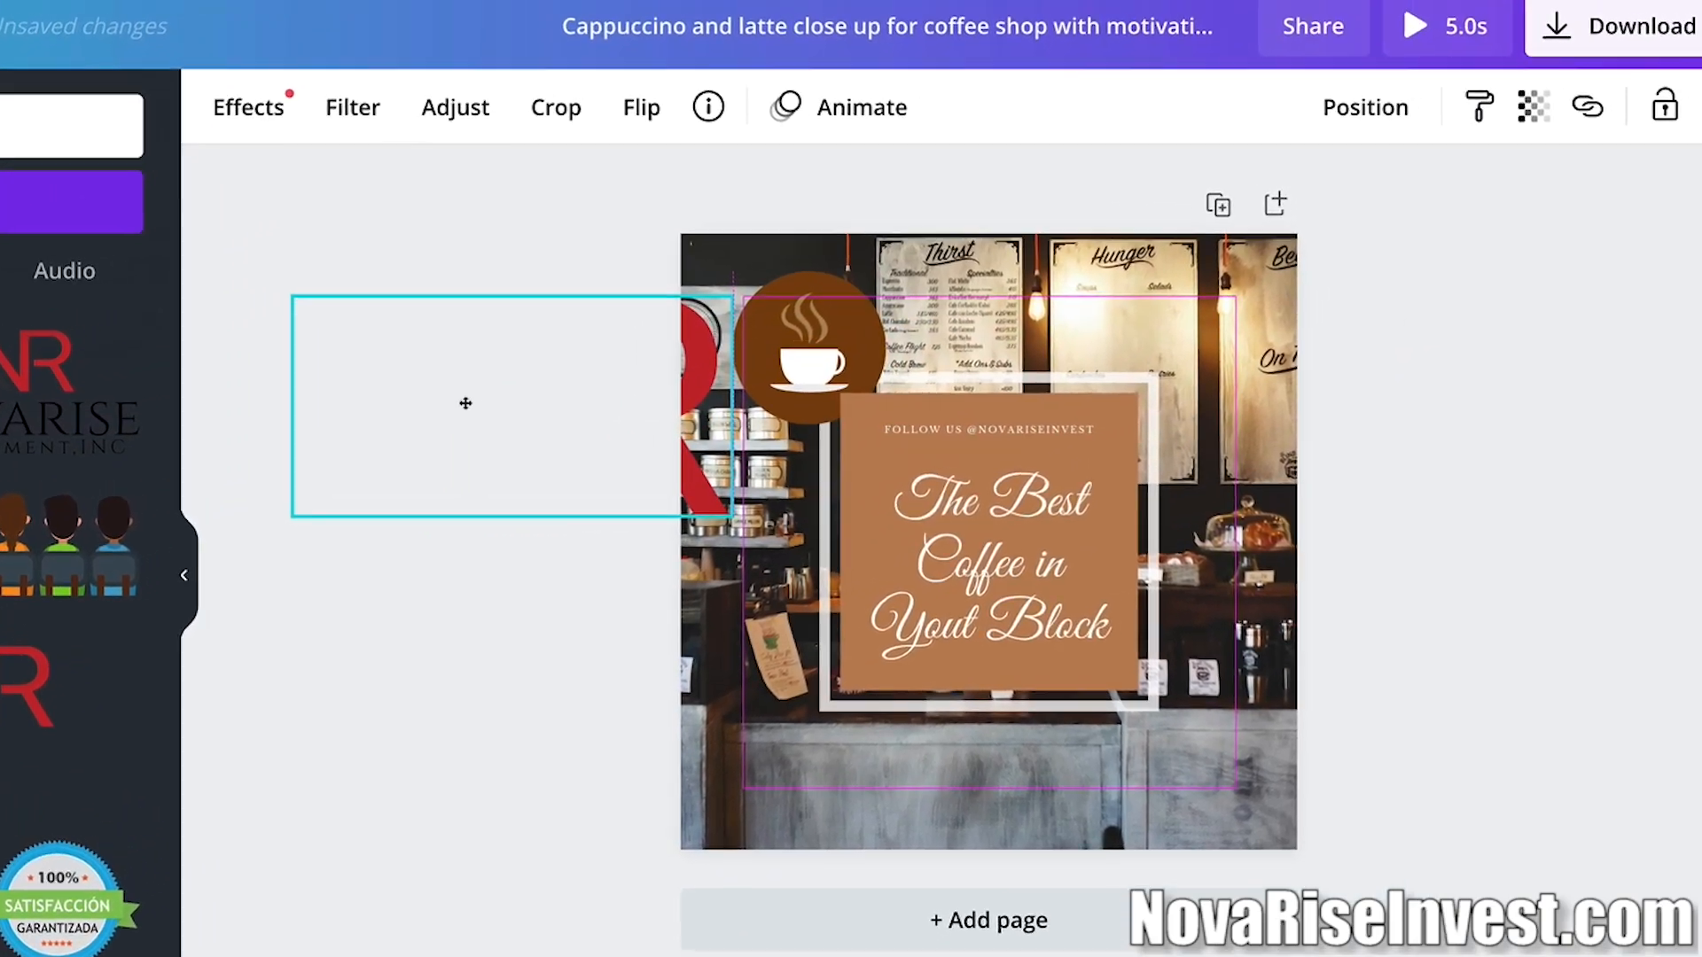
left_click_drag(529, 393, 985, 420)
left_click_drag(799, 468, 921, 782)
left_click_drag(743, 669, 1056, 843)
left_click(1314, 759)
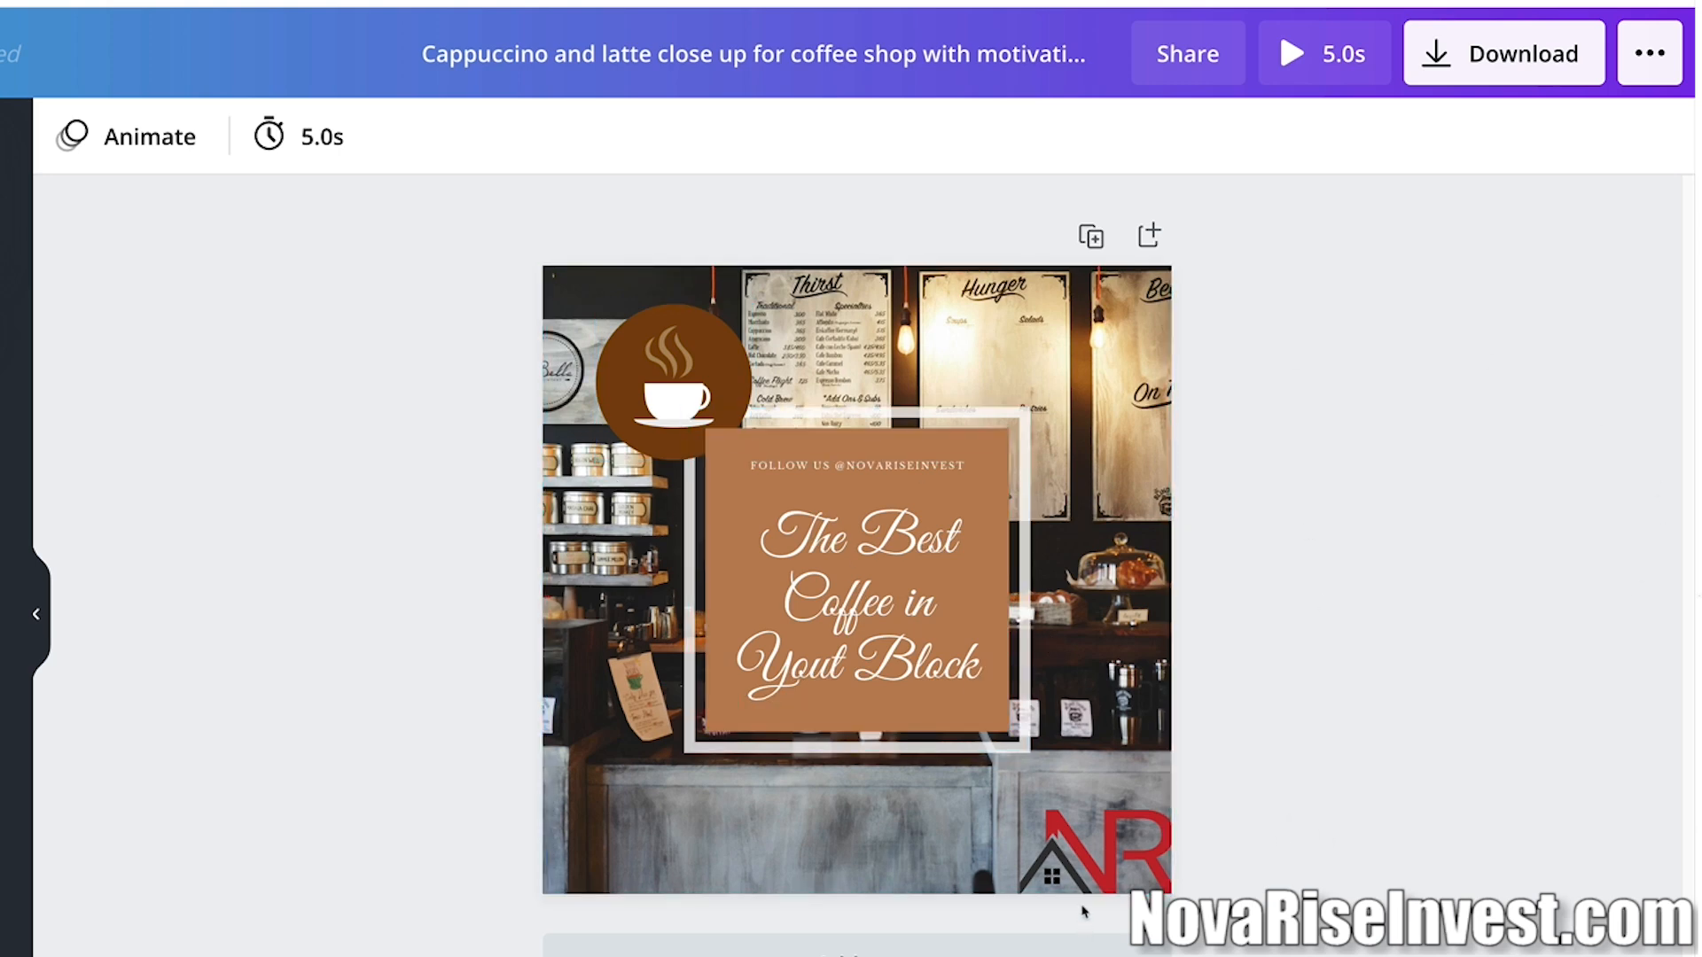
Choose PNG as the download file type for the post with the logo, review its settings and close them.
left_click(1528, 71)
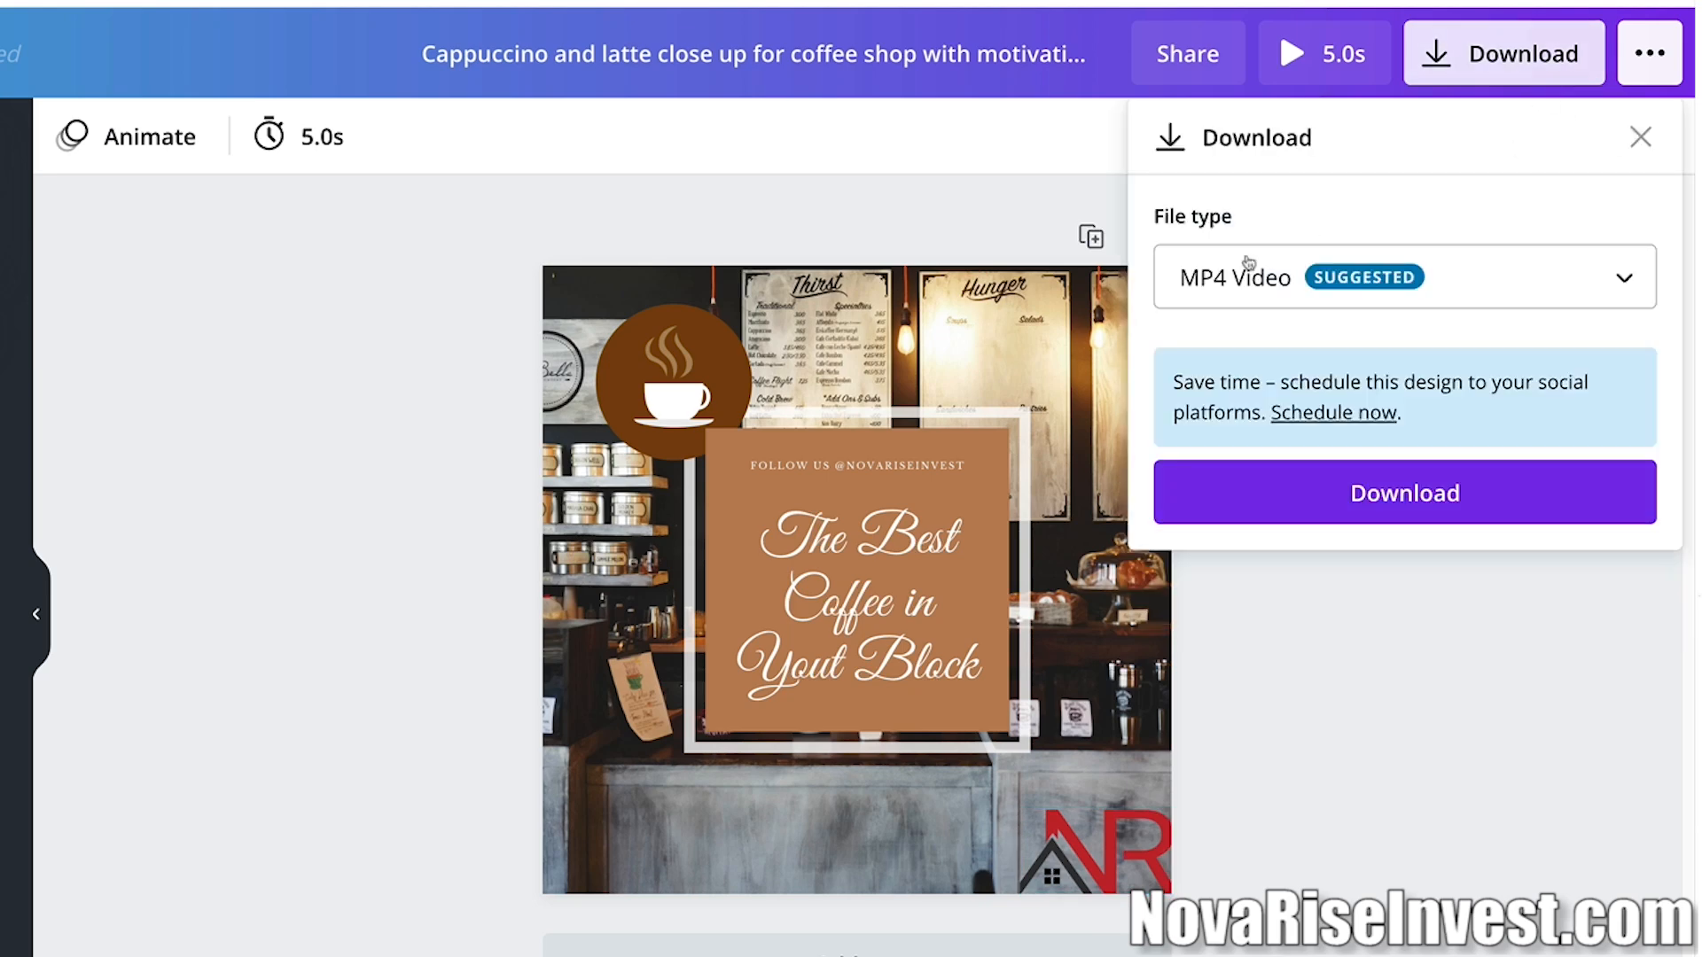
left_click(1303, 277)
scroll(1329, 177, "up", 1)
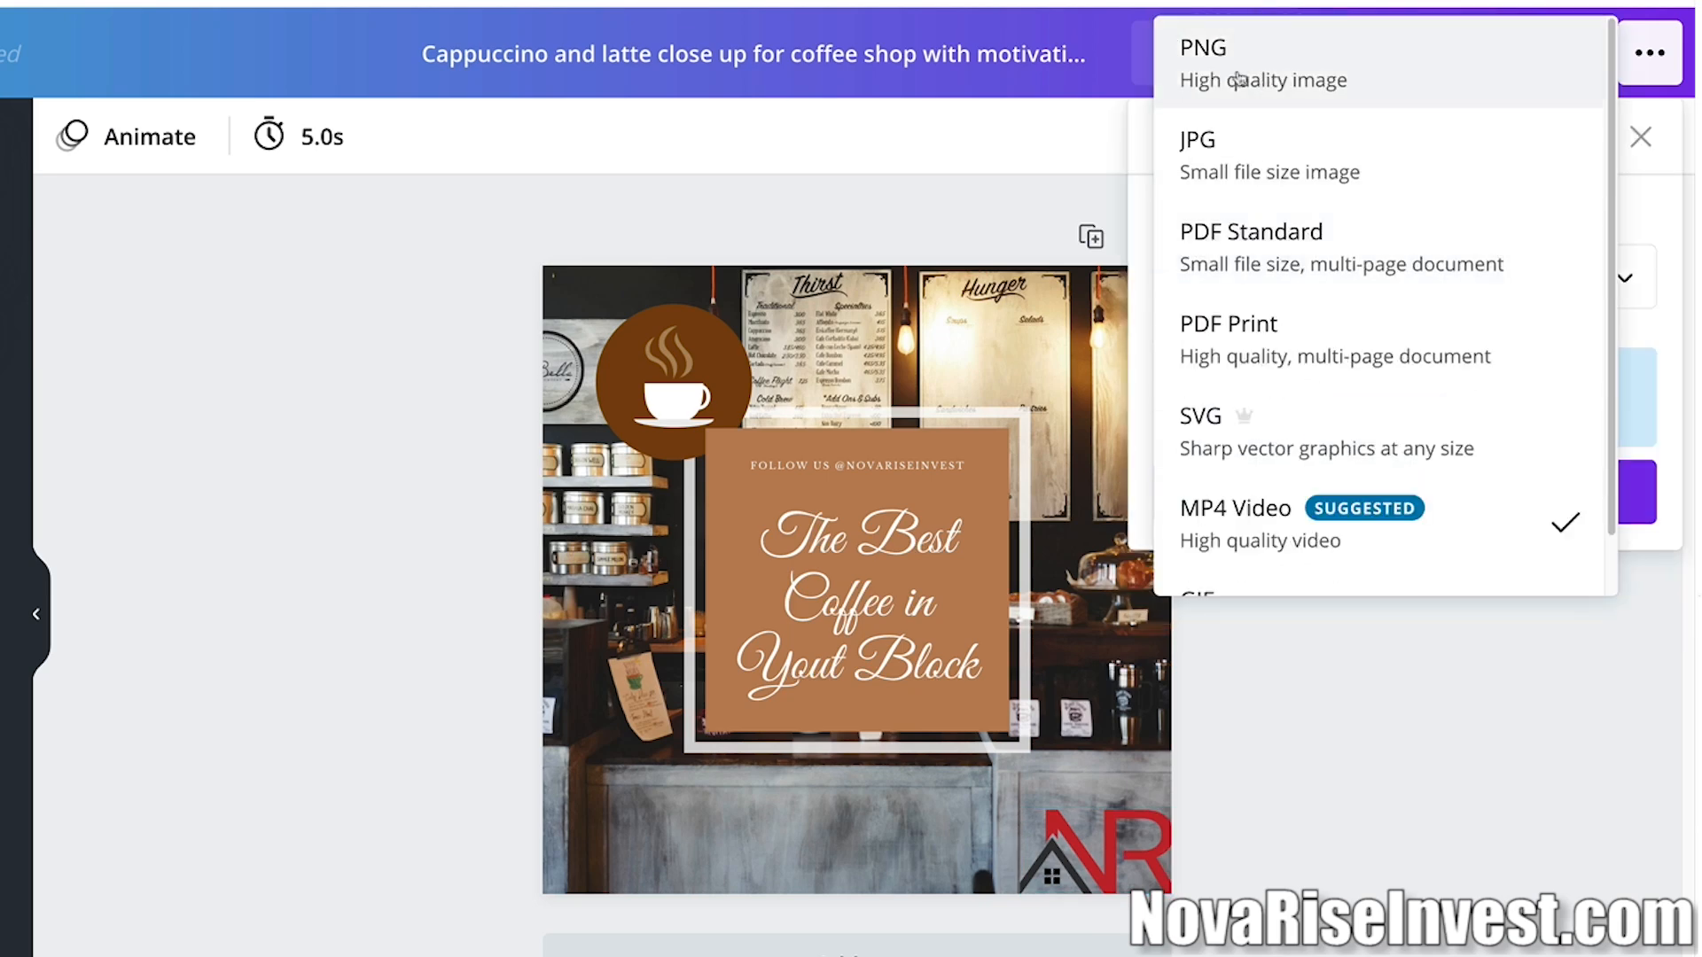
left_click(1294, 61)
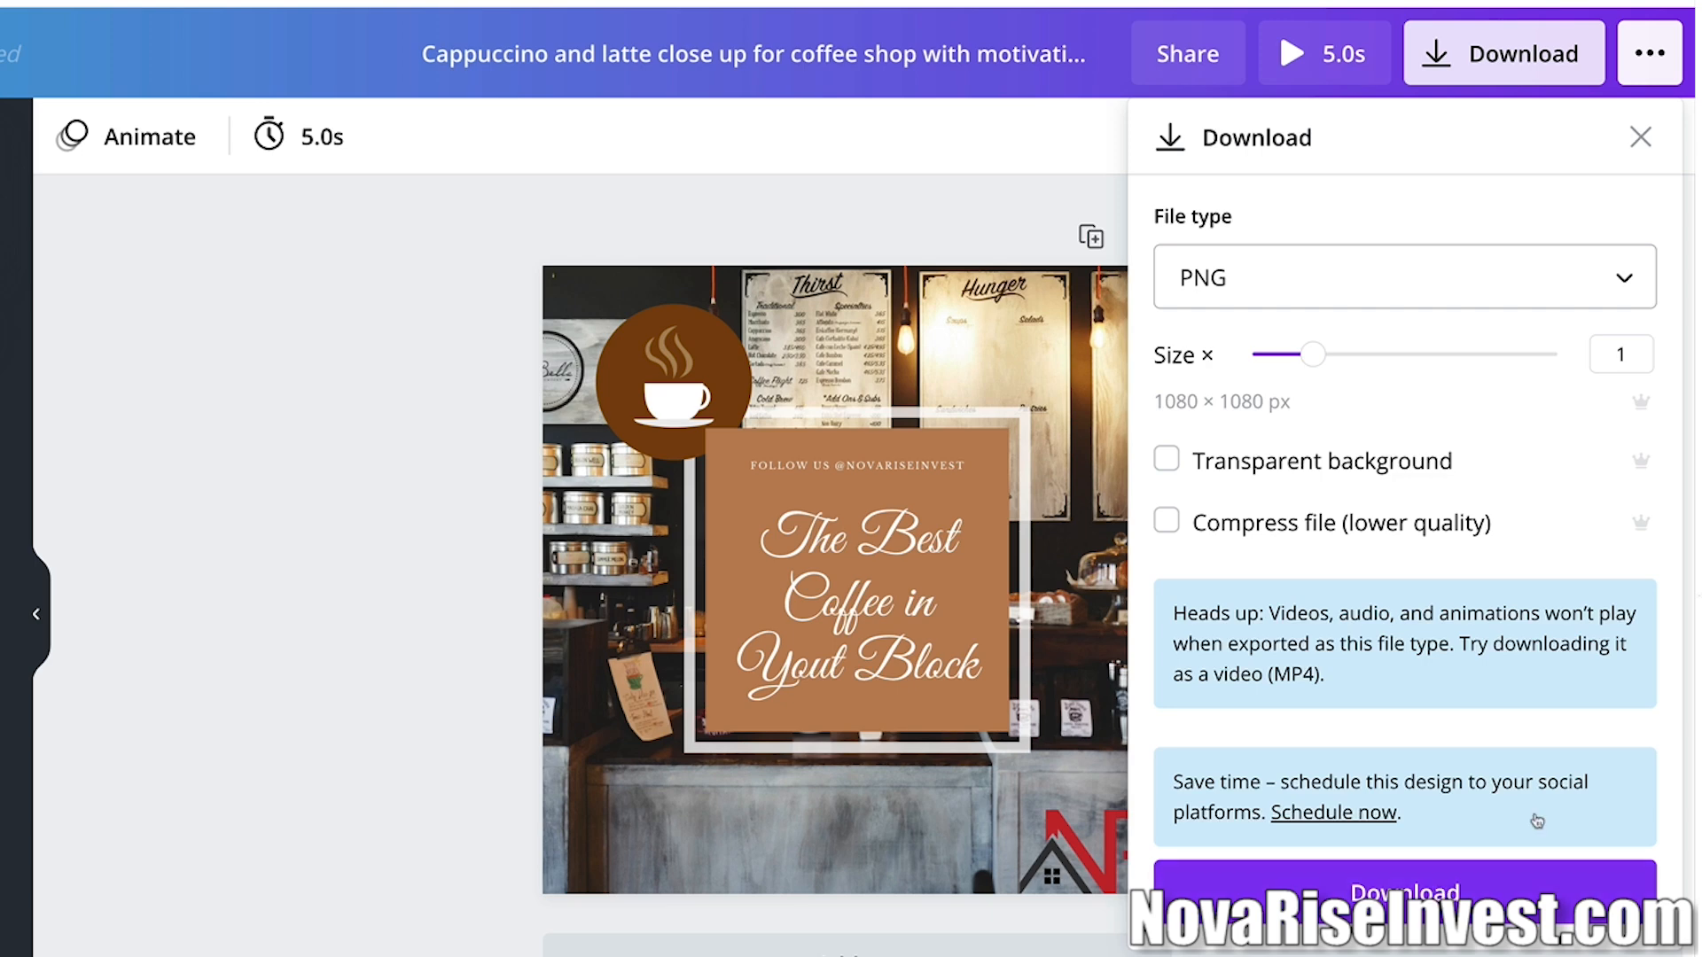
left_click(1641, 136)
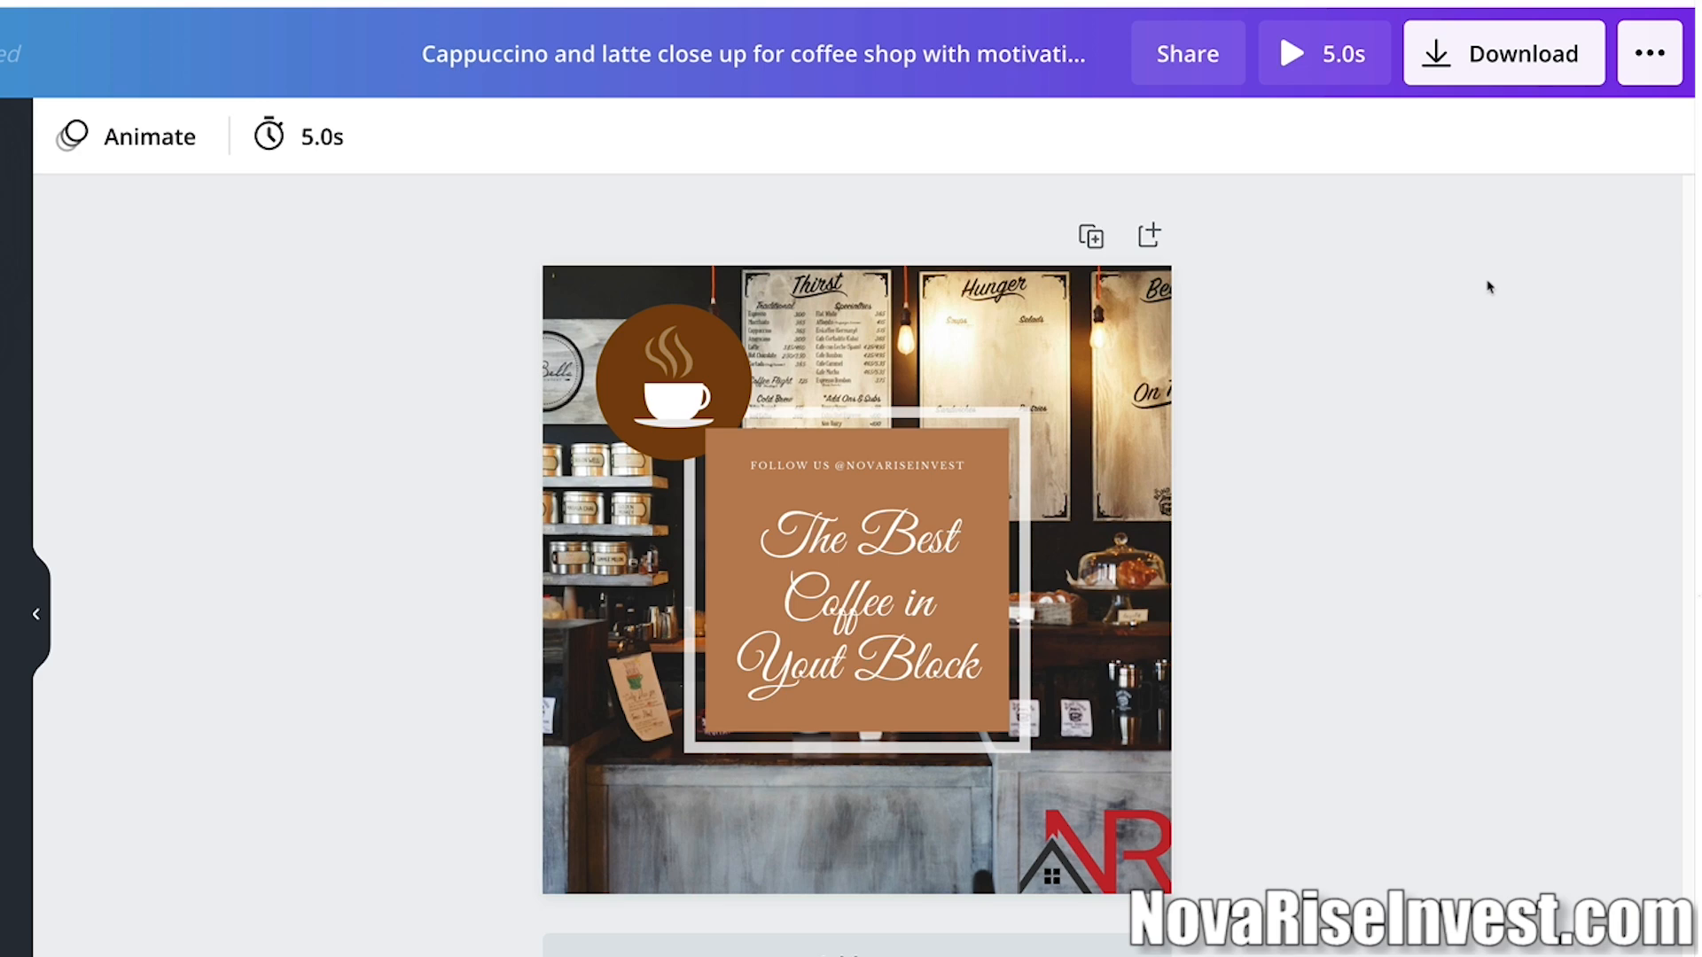
Check the download options once more and open the list of publishing and sharing destinations.
left_click(1511, 80)
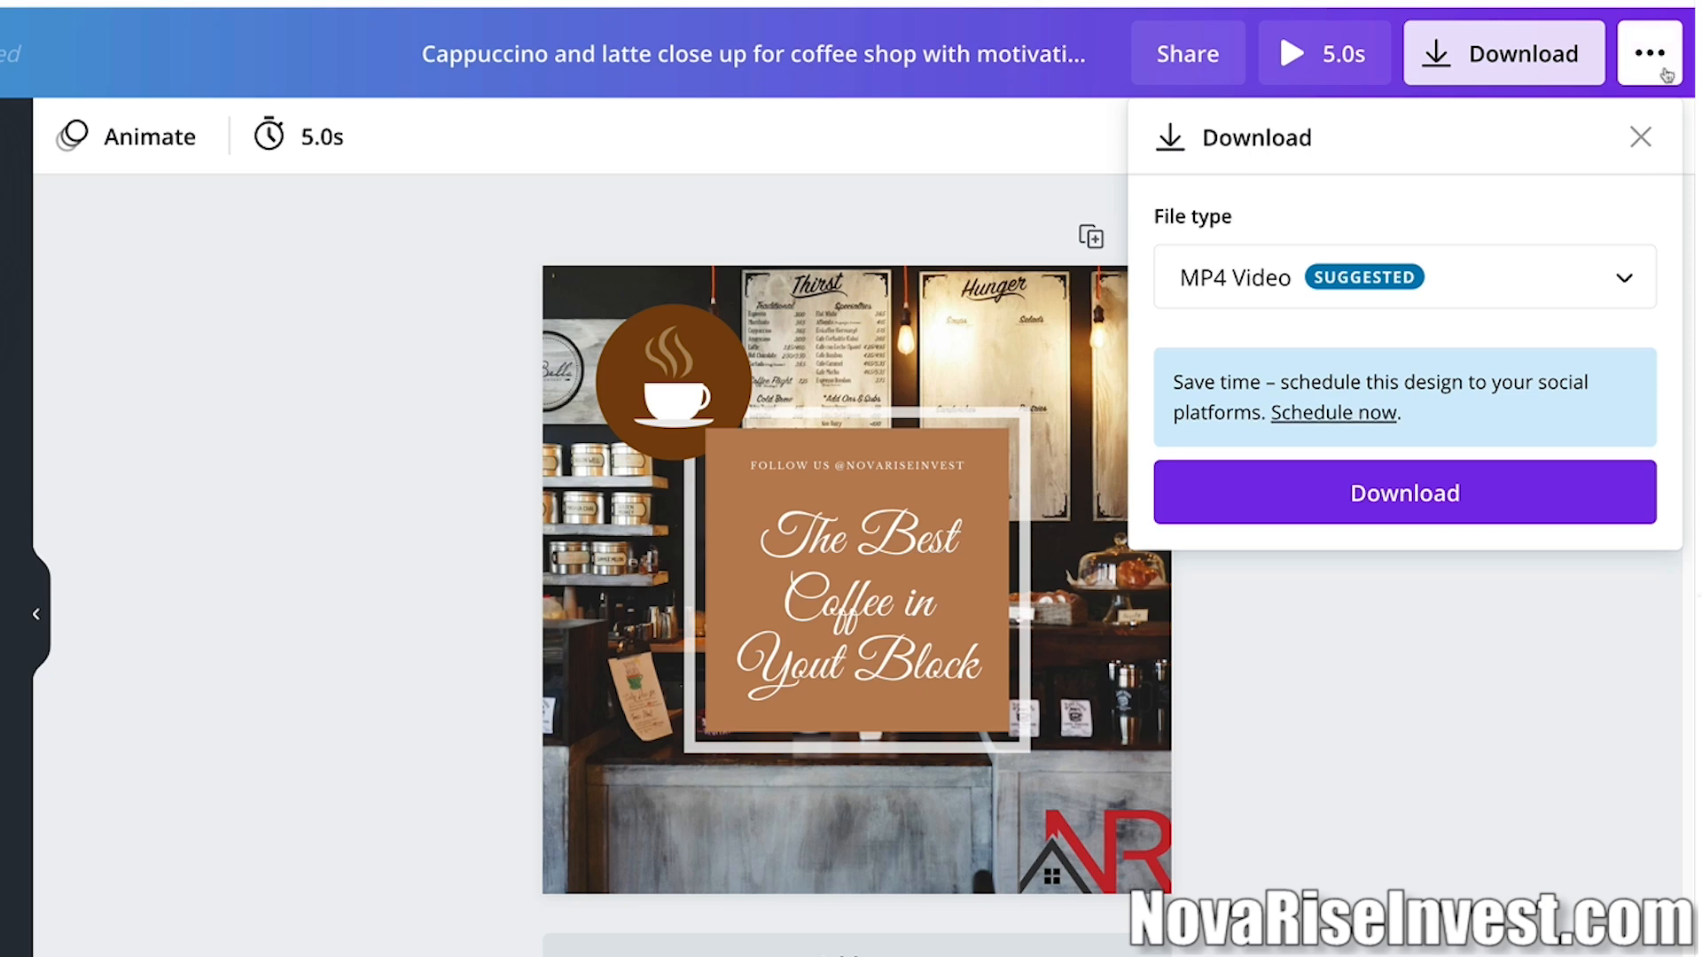
left_click(1667, 74)
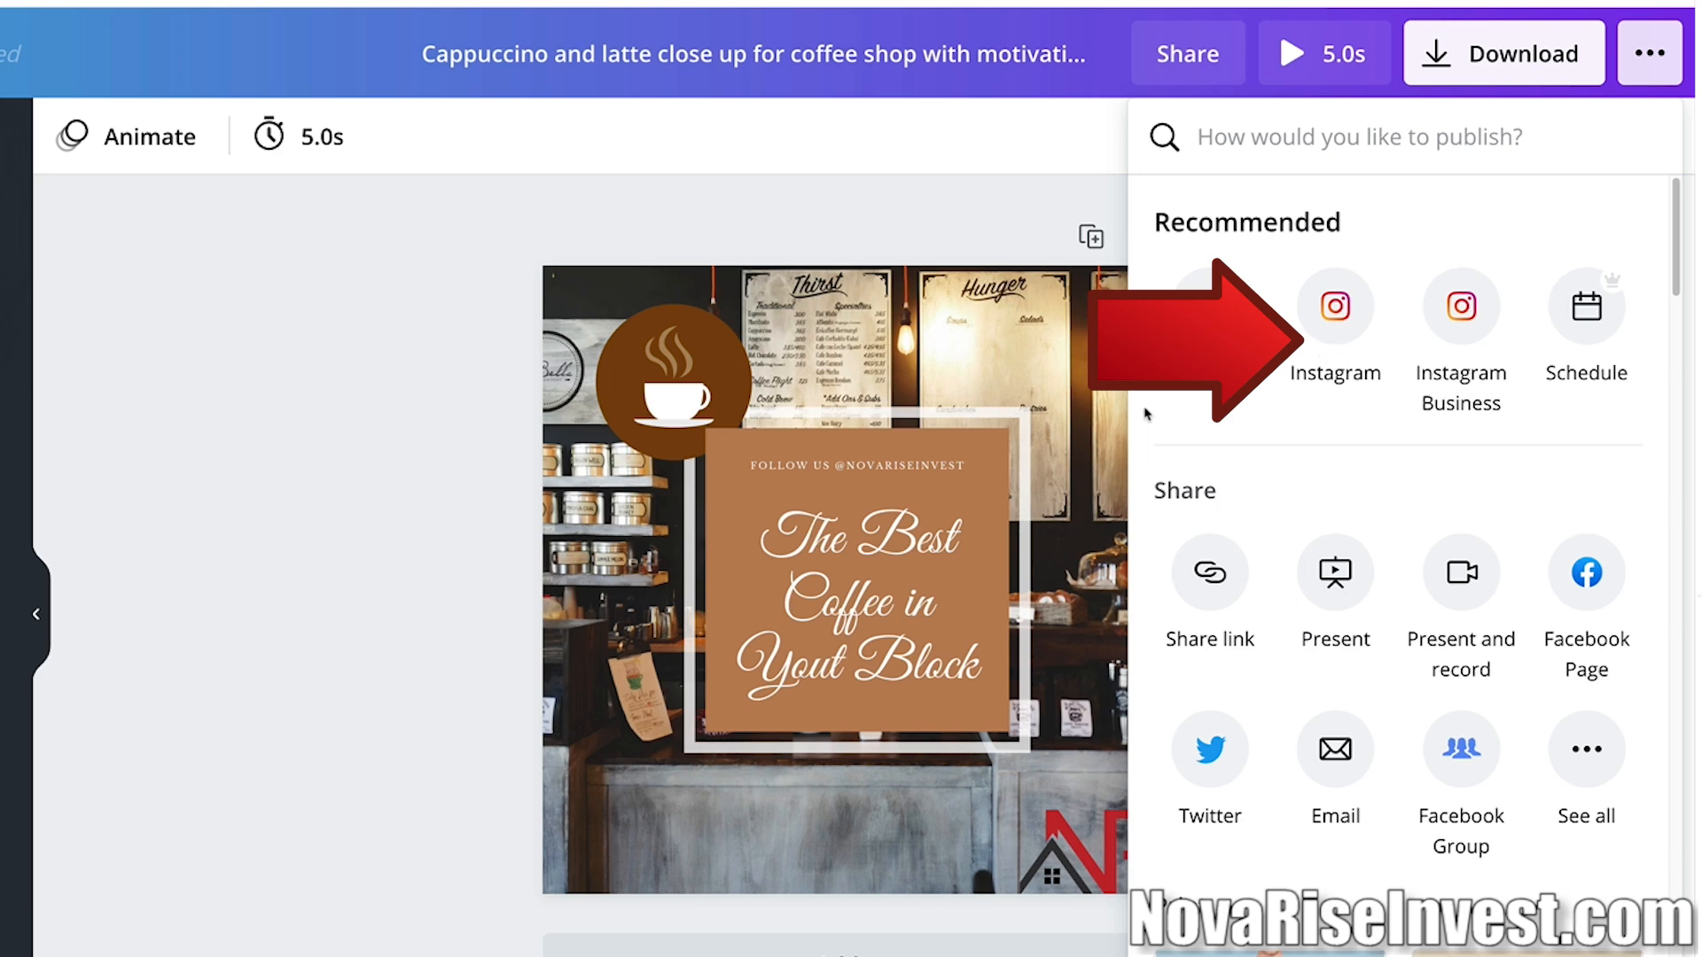
Set the Instagram post's schedule to April 29 at 05:00 PM and continue to the post details.
left_click(1589, 310)
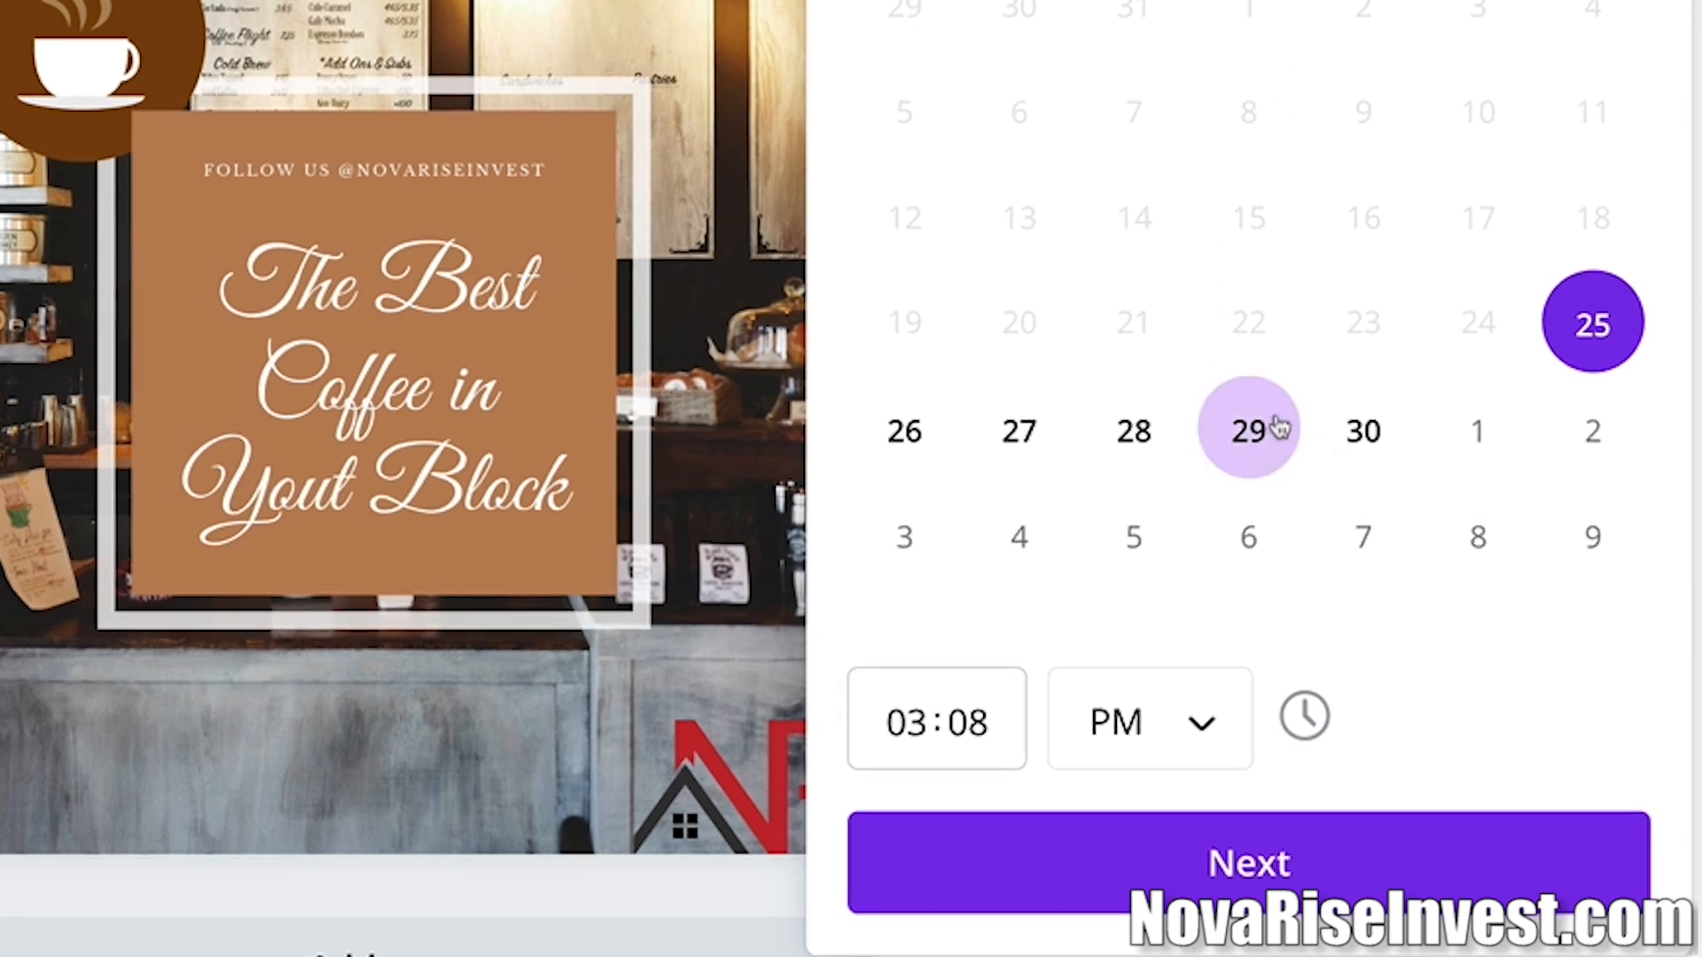
left_click(1281, 429)
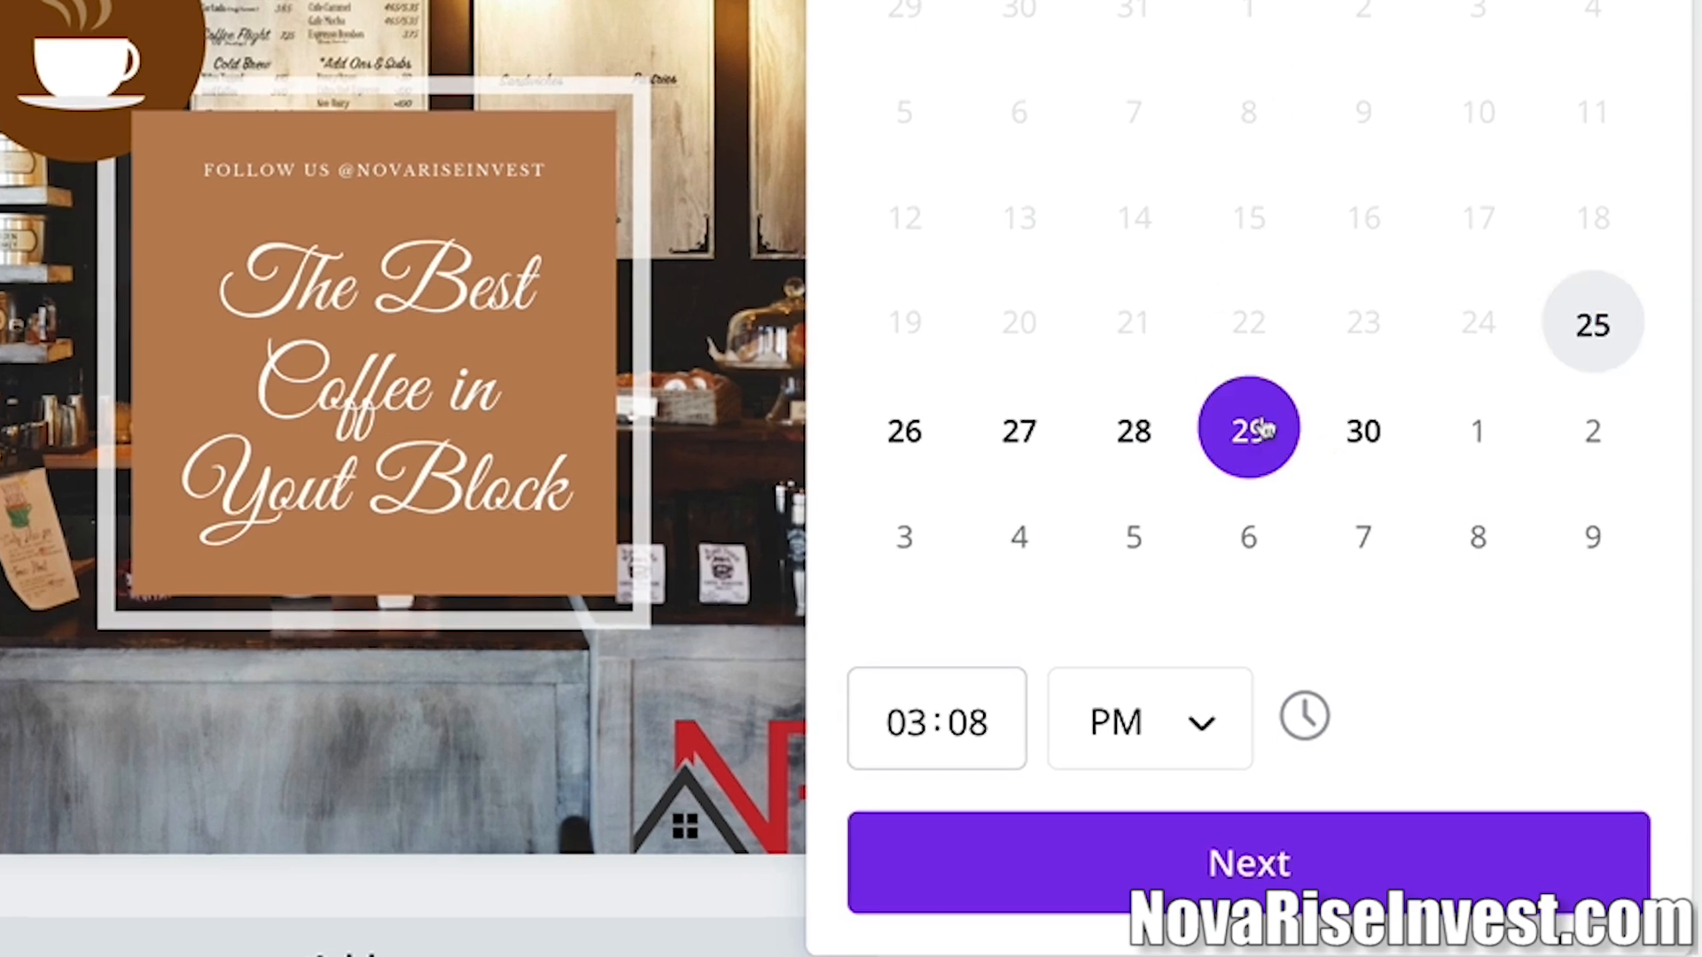
left_click(908, 750)
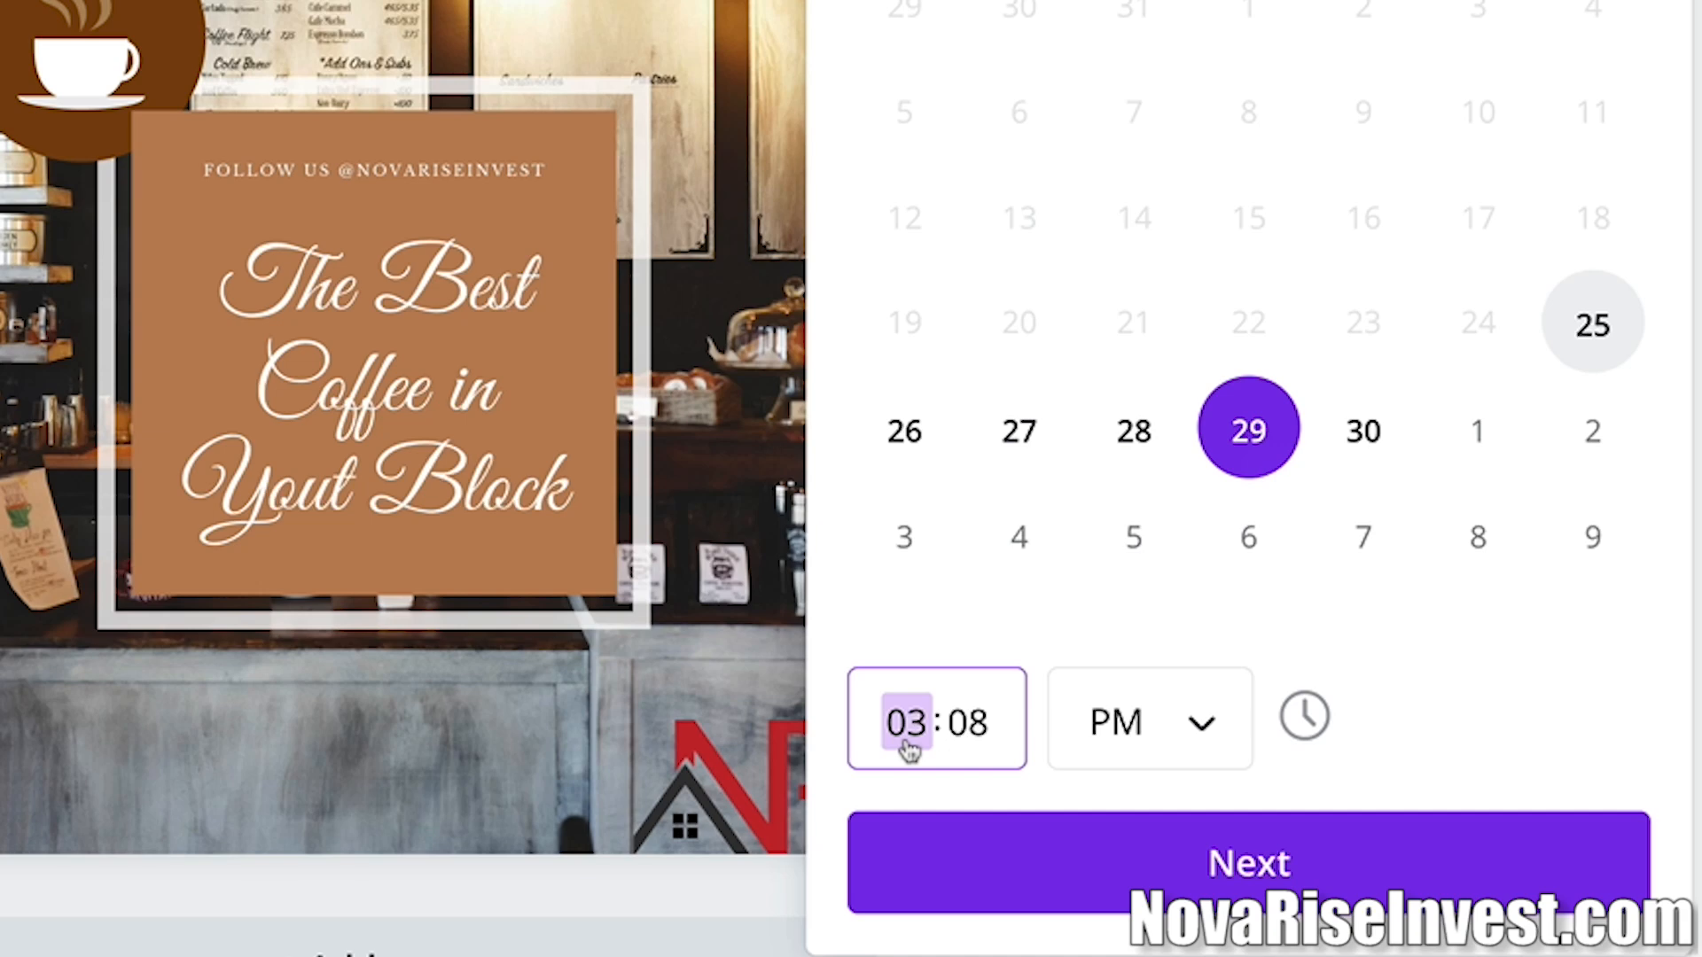
type("5")
key("Tab")
type("00")
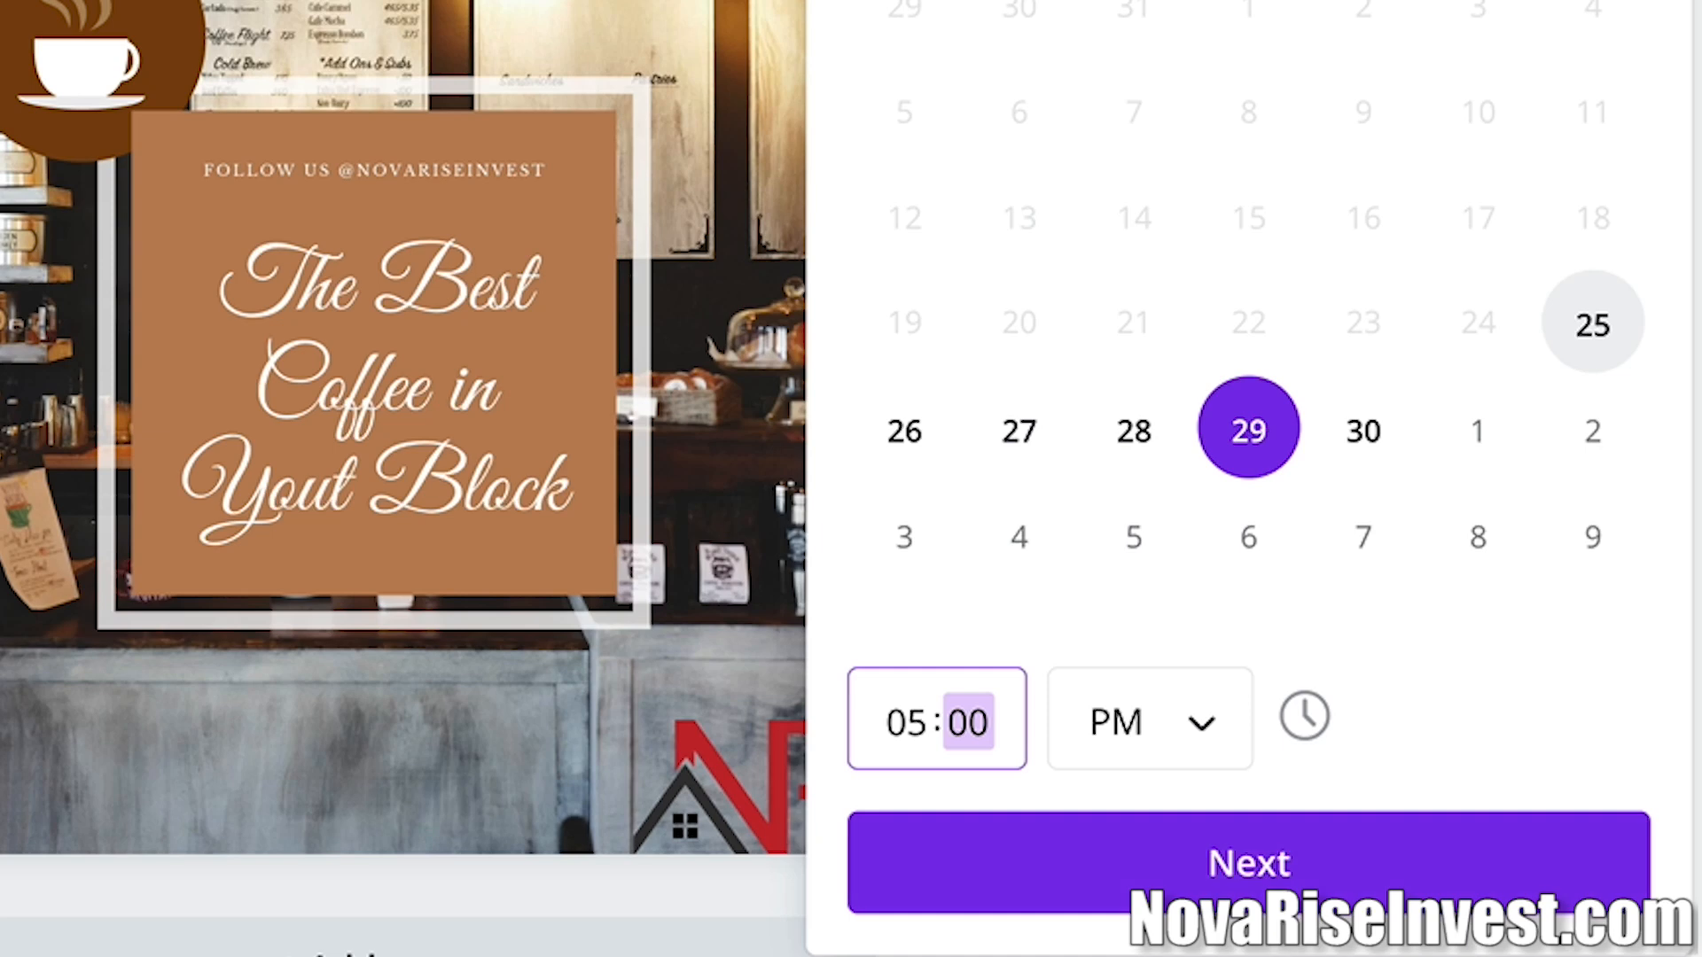
left_click(1263, 863)
Write the caption "#coffeeshop #latte come and enjoy this delicious drink with me =)" for the scheduled post and close the scheduling form unsaved.
left_click(1186, 184)
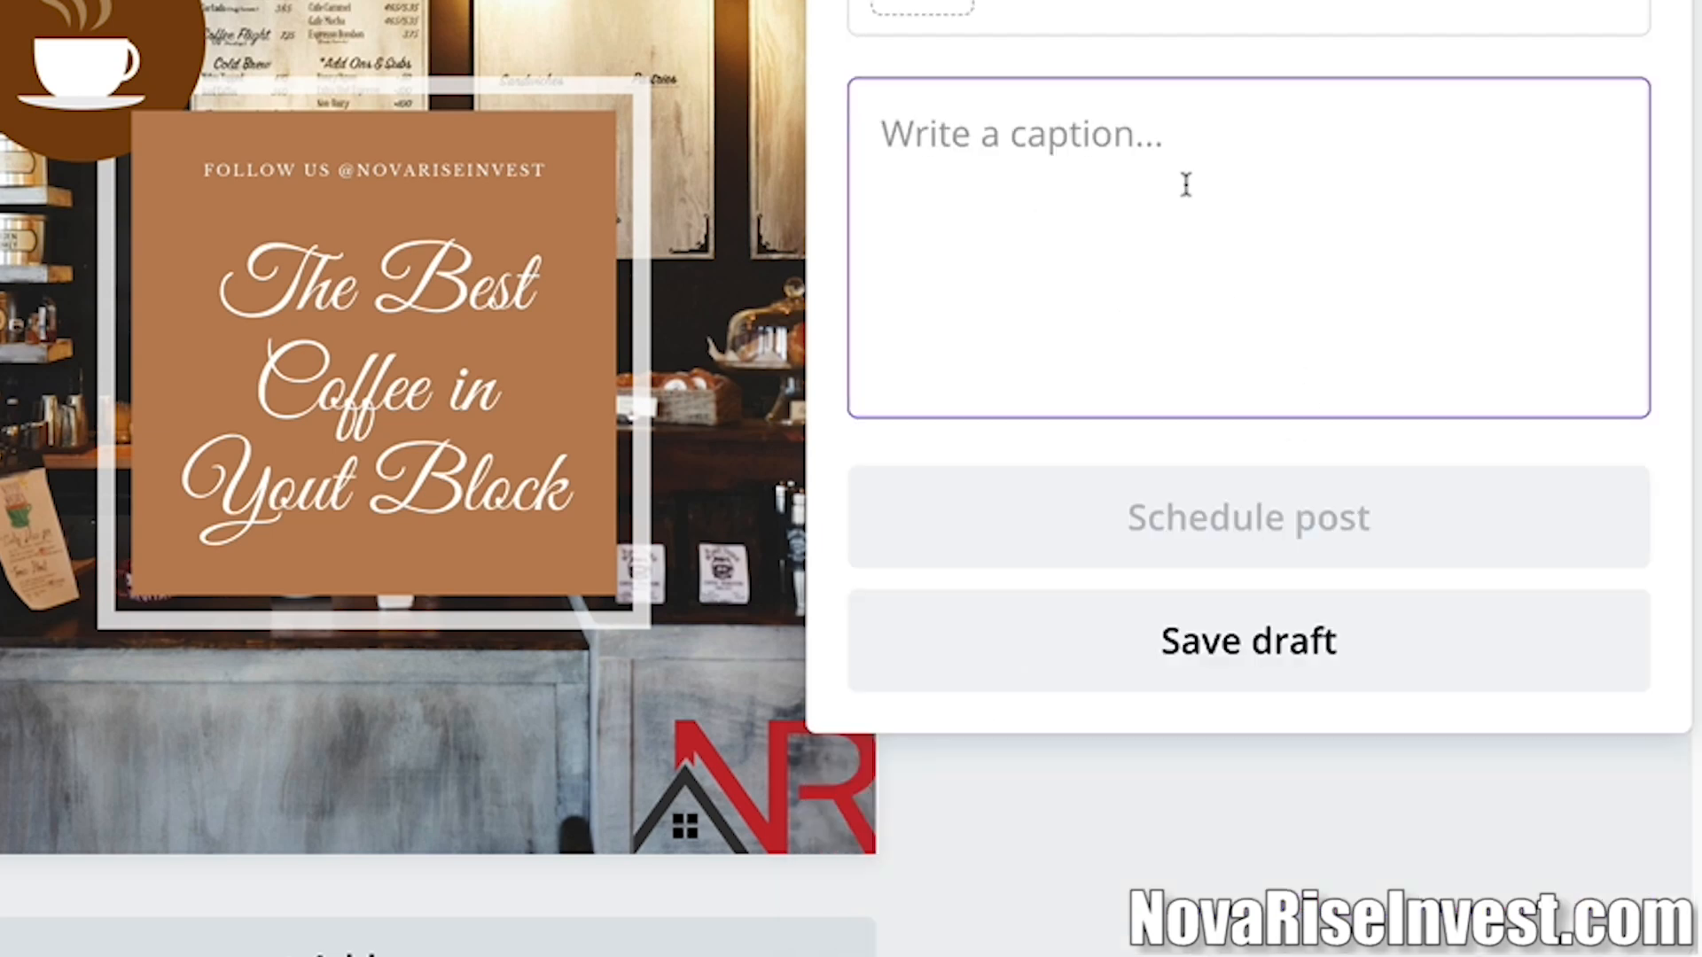
type("#coff")
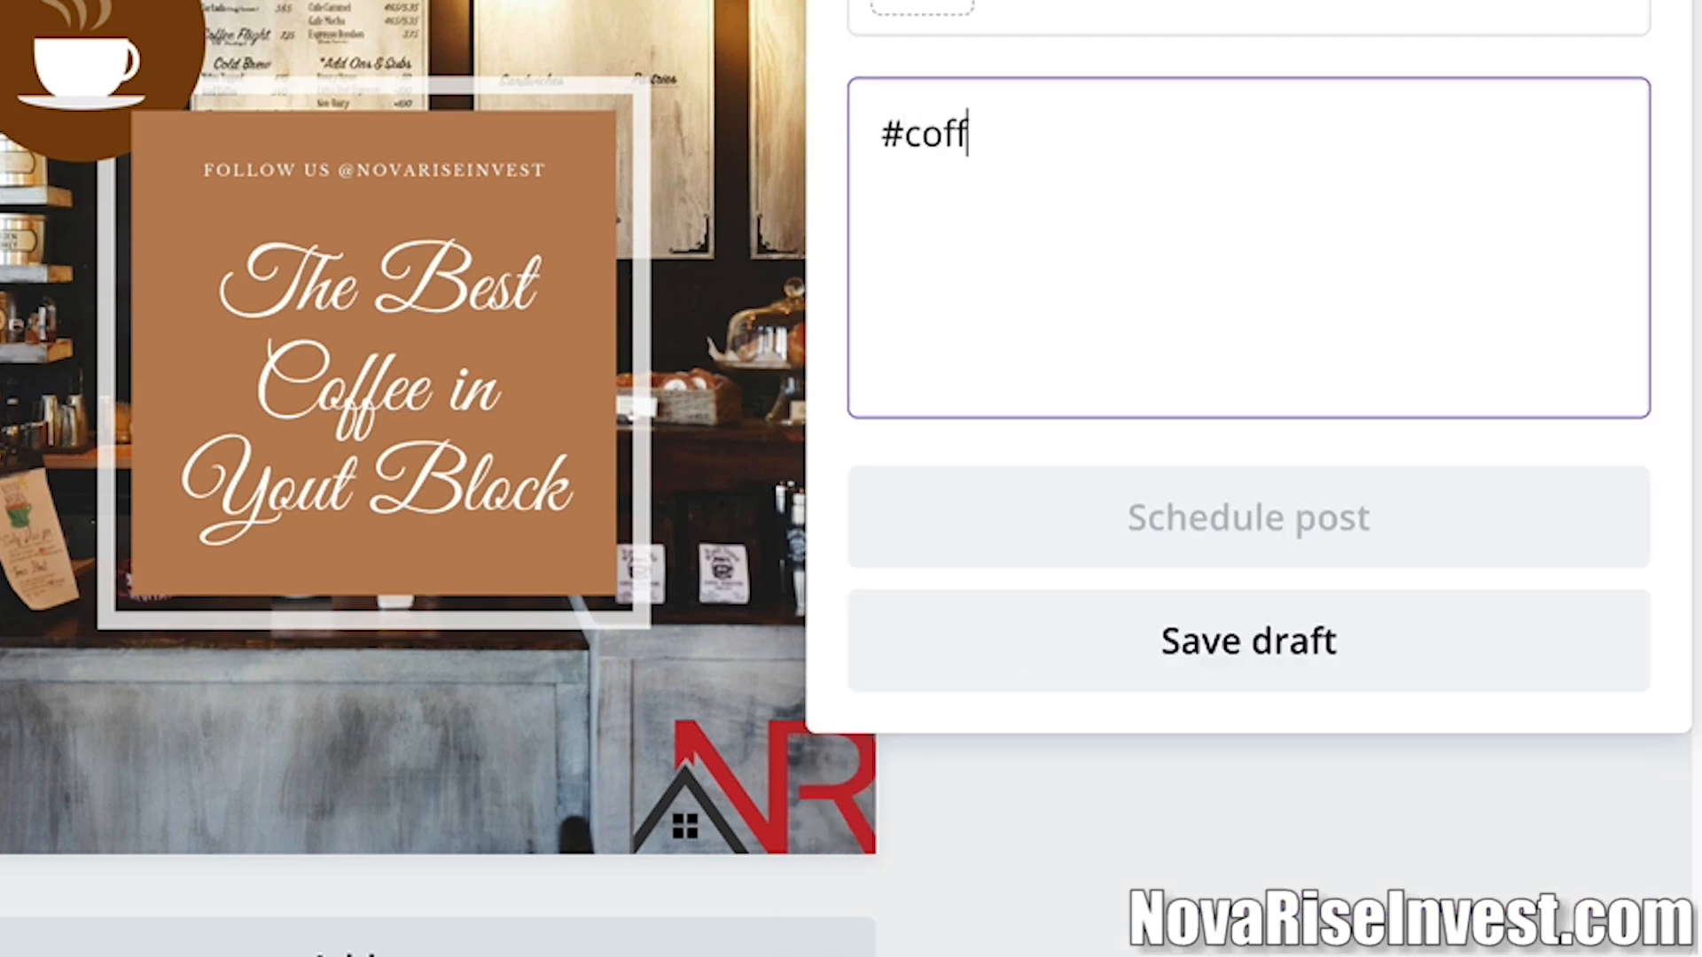
type("eeshop #latte co")
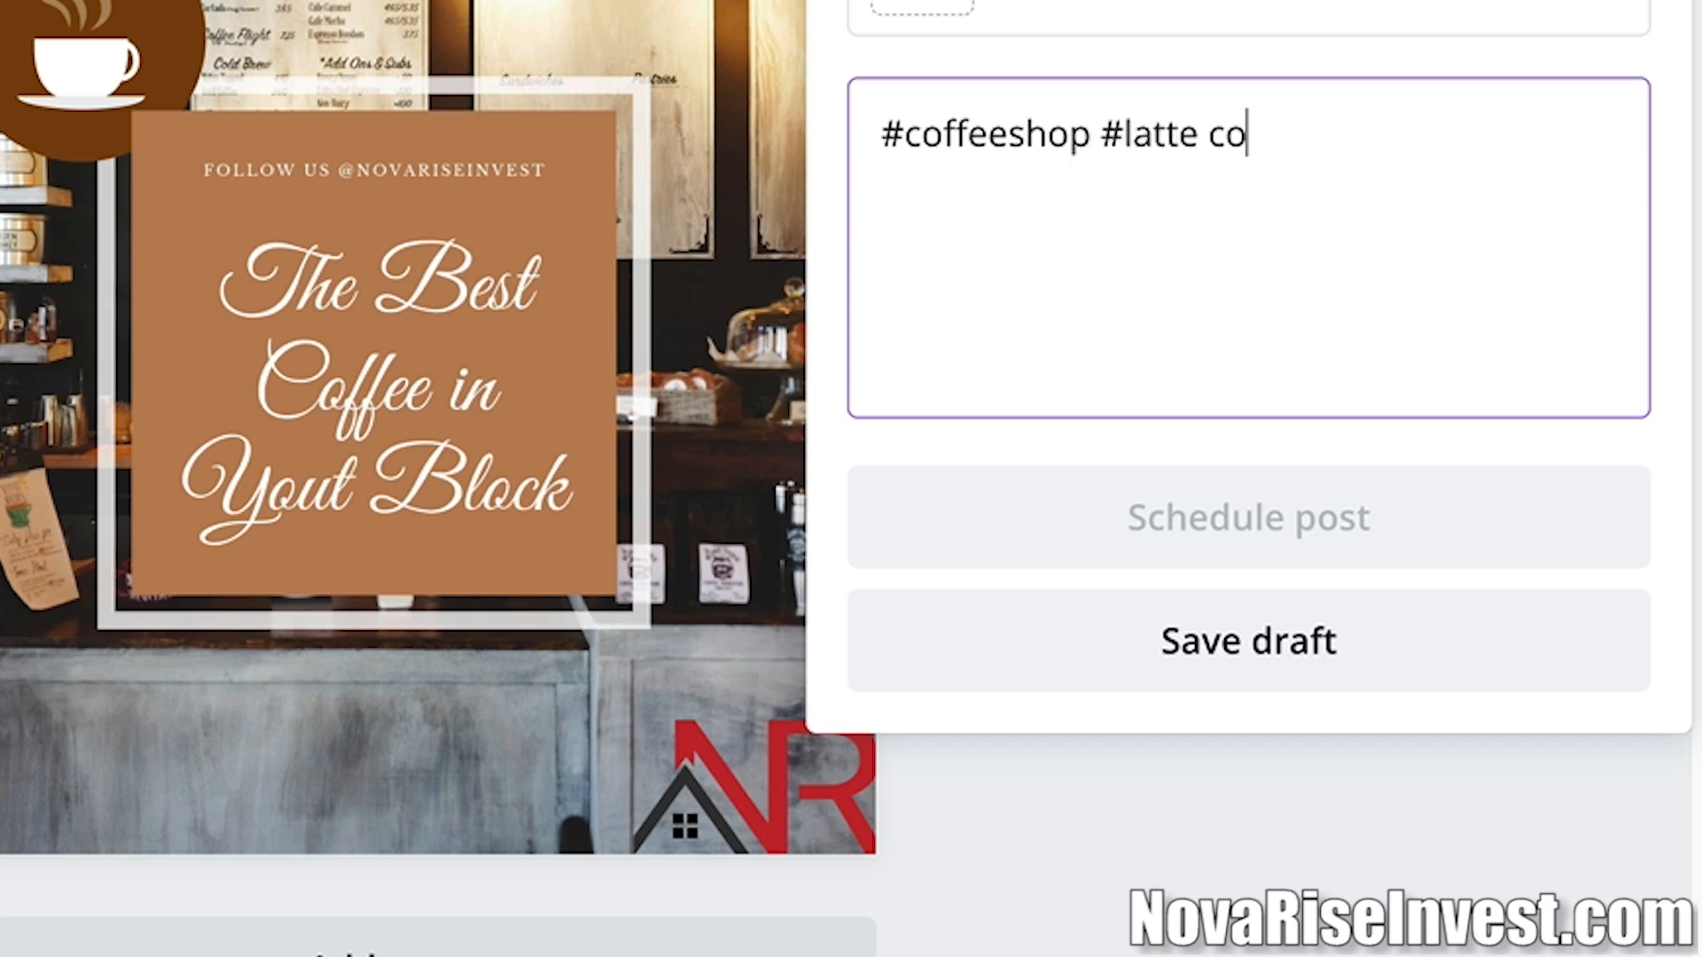
type("me an d enjo")
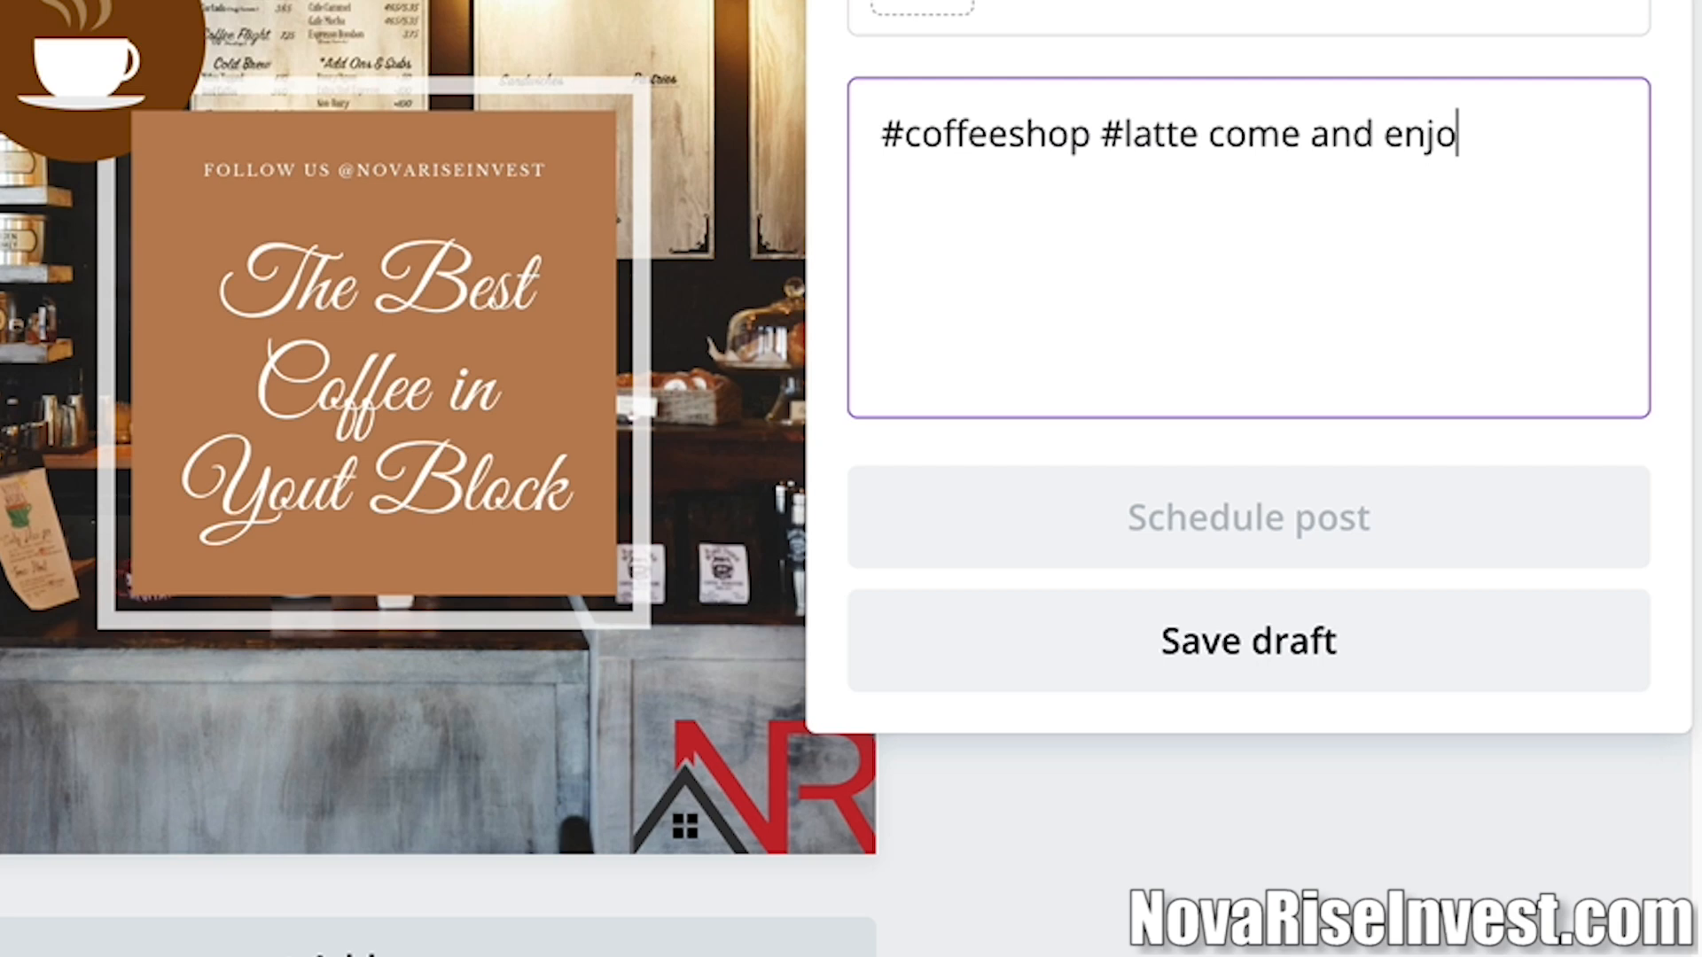
type("y this delic")
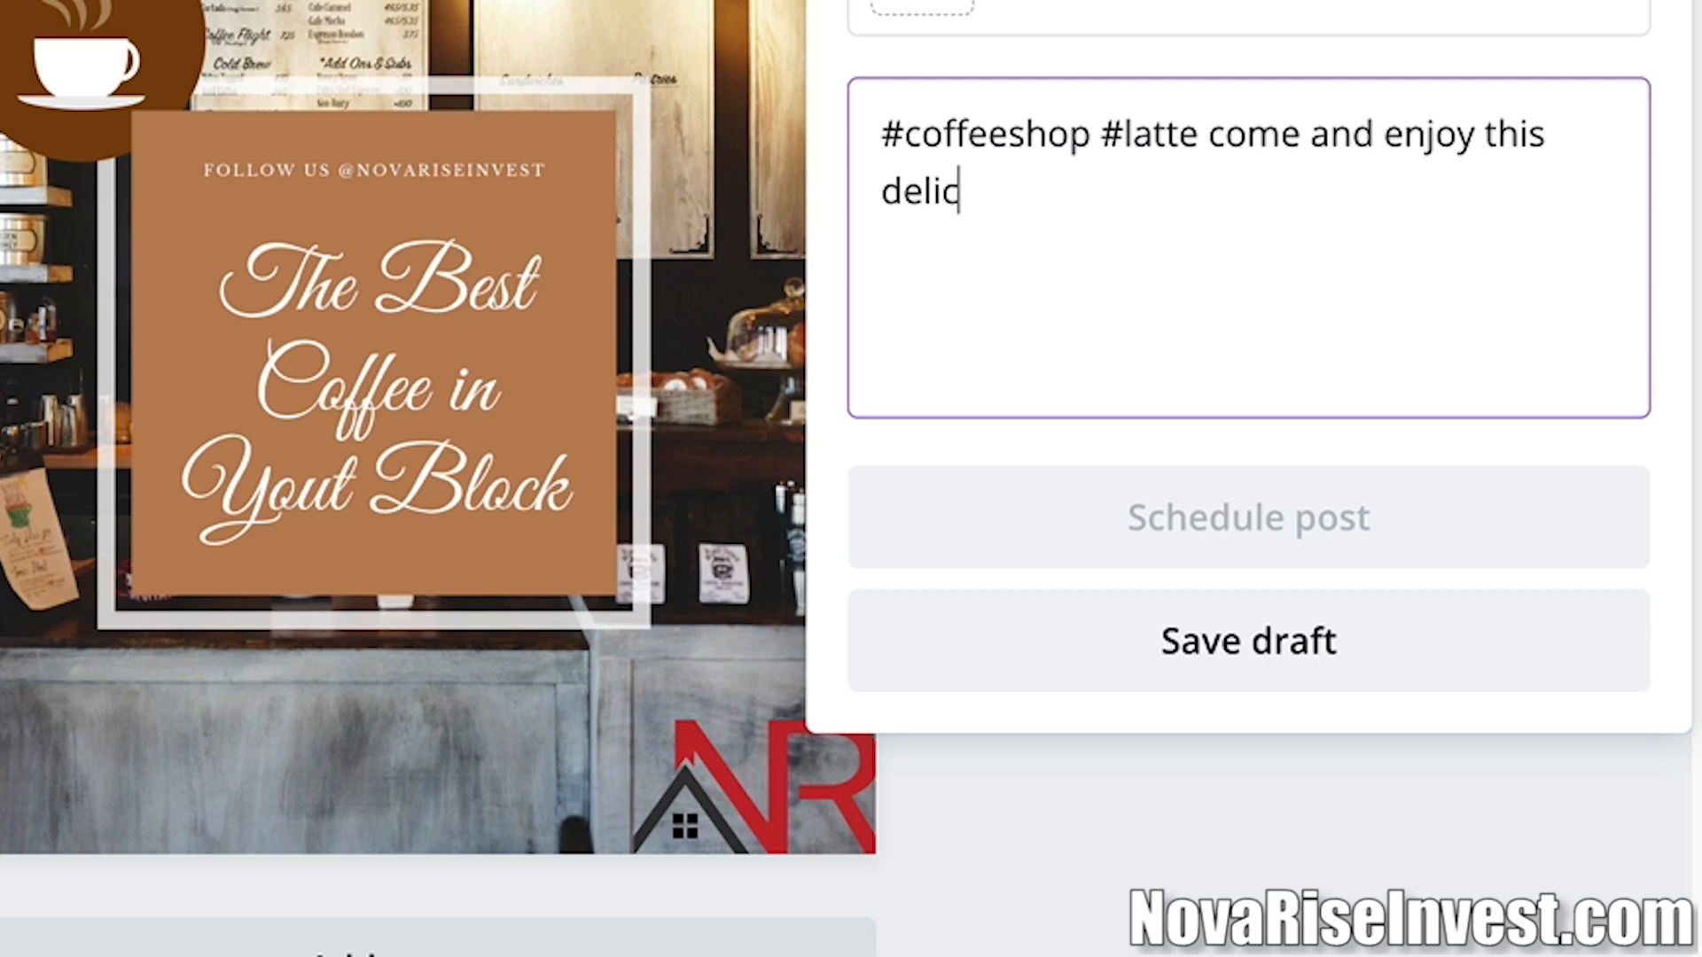
type("ious drink with ")
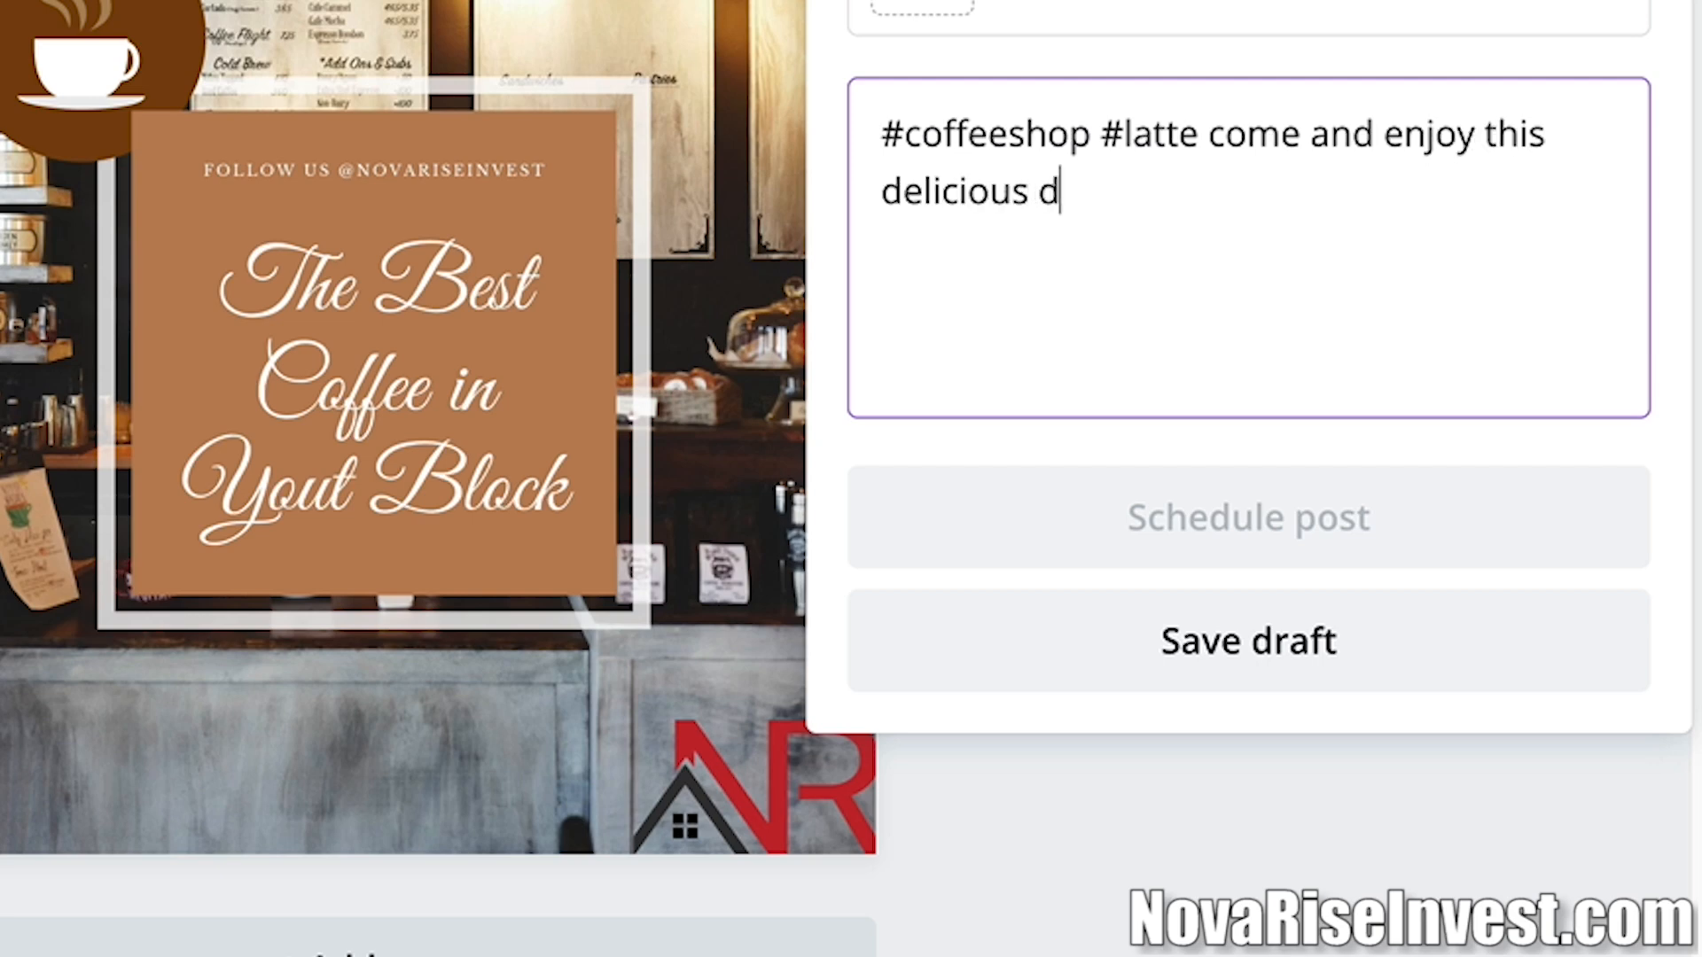
type("me =)")
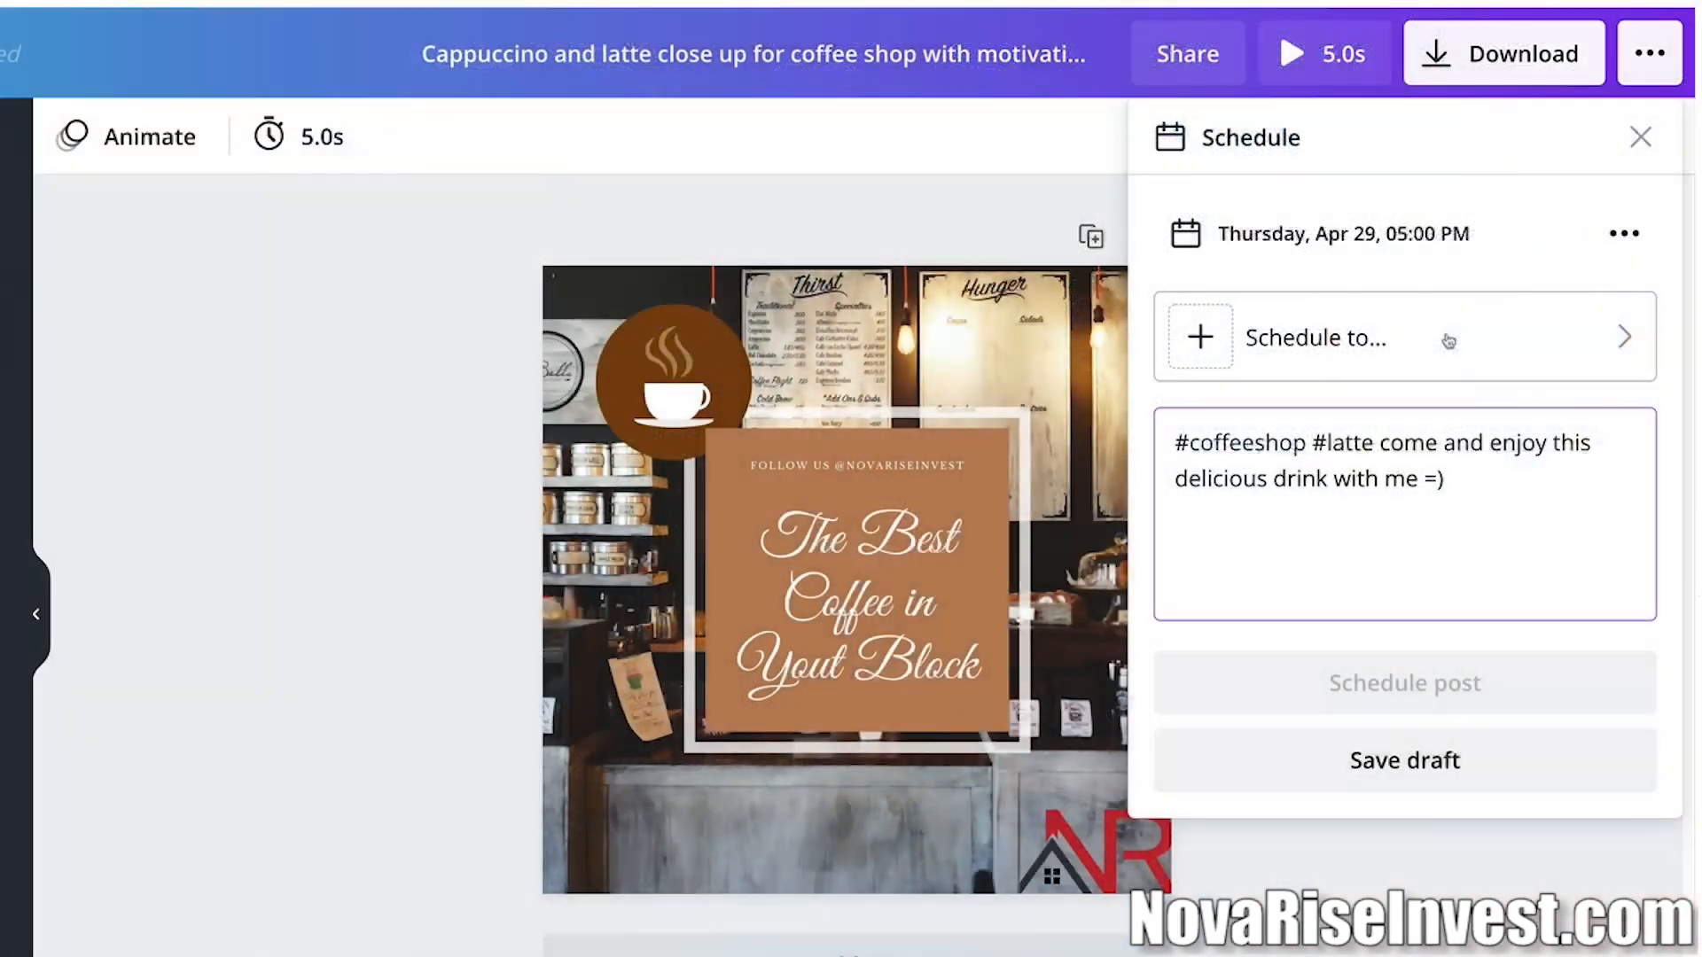
left_click(1640, 137)
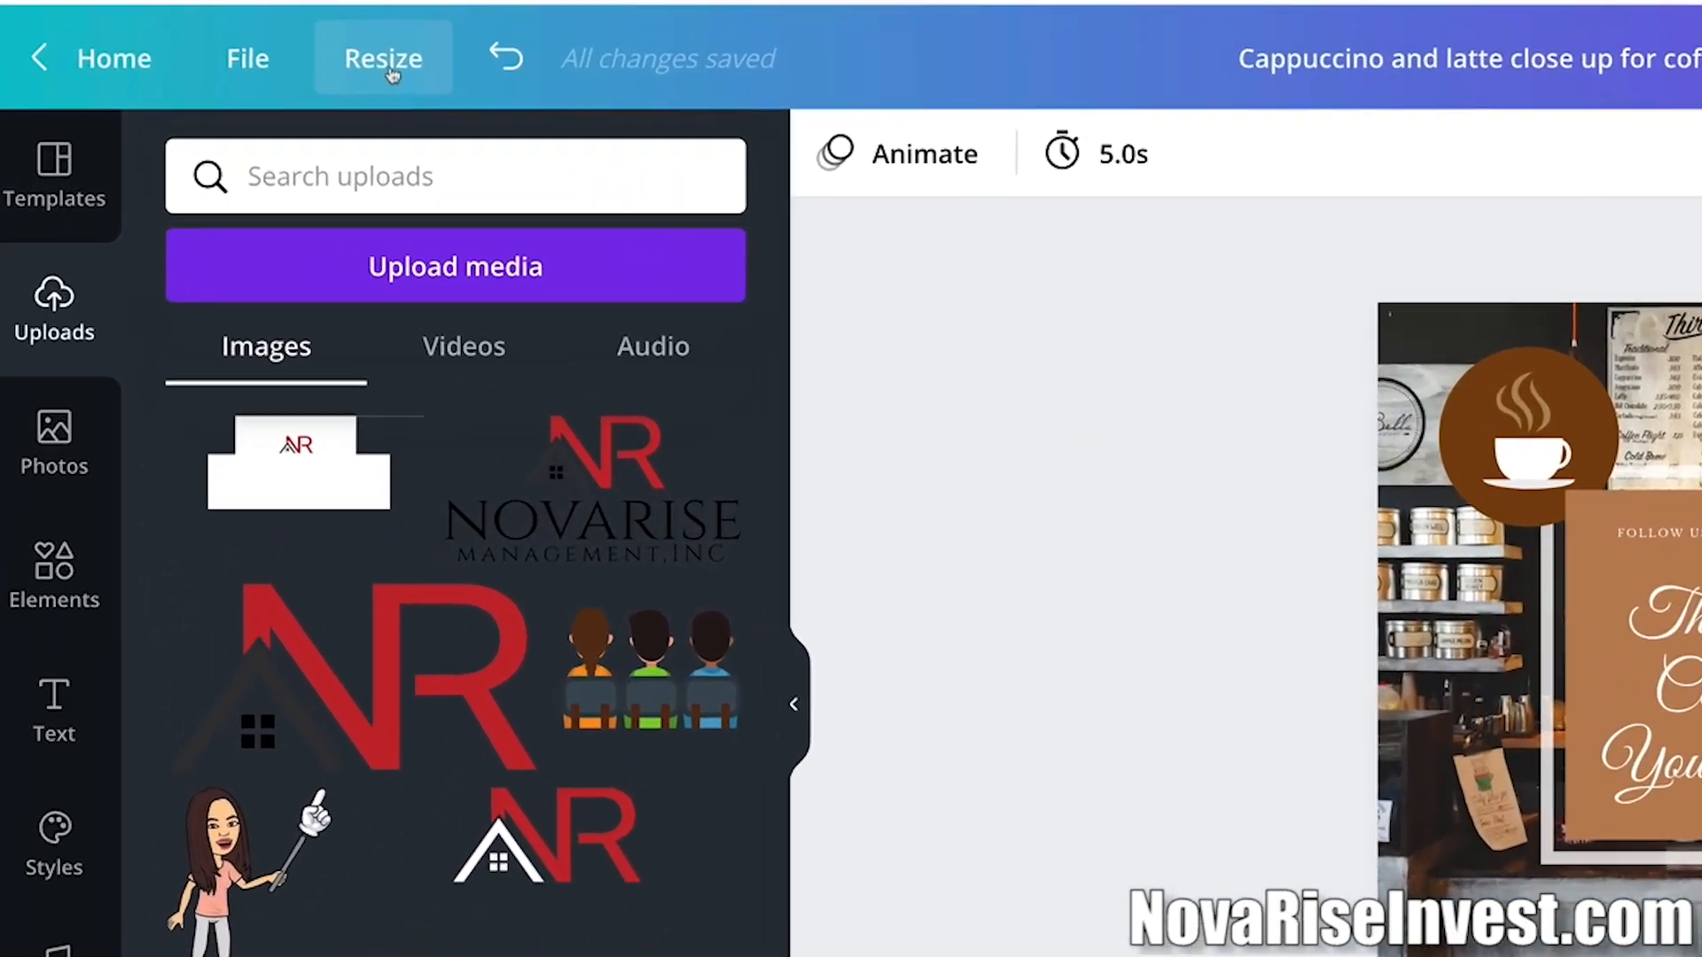
Create a resized copy of the coffee shop post at a custom 720 × 720 px and check its publishing destinations.
left_click(387, 76)
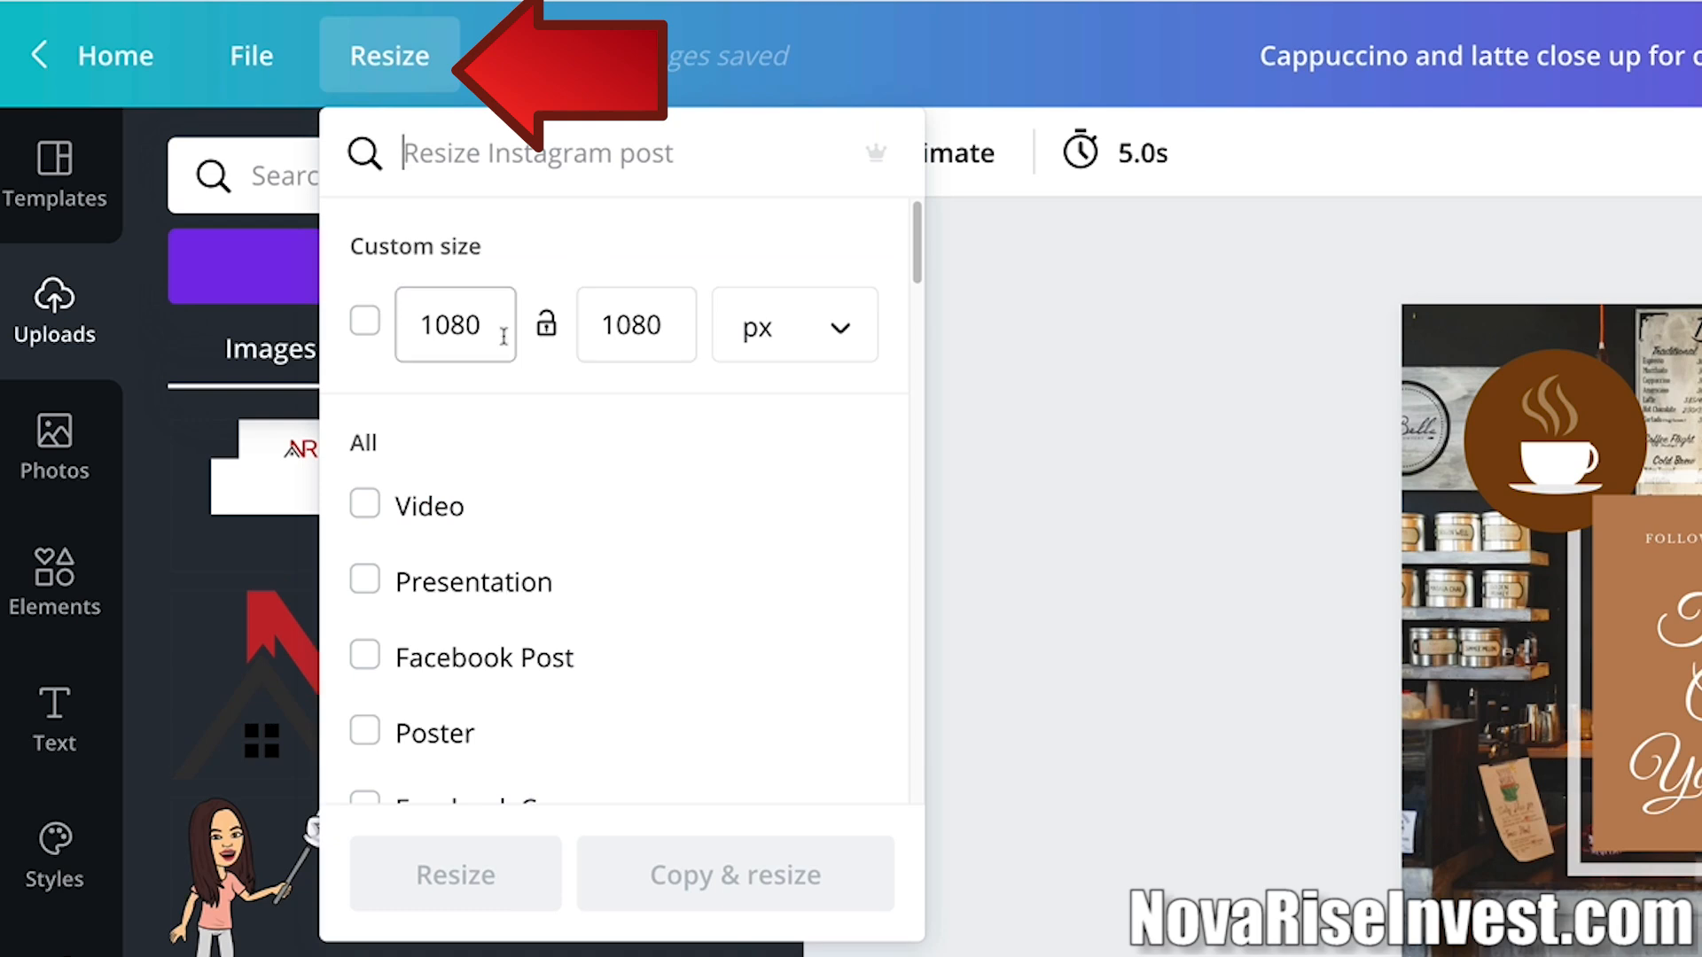
left_click(502, 337)
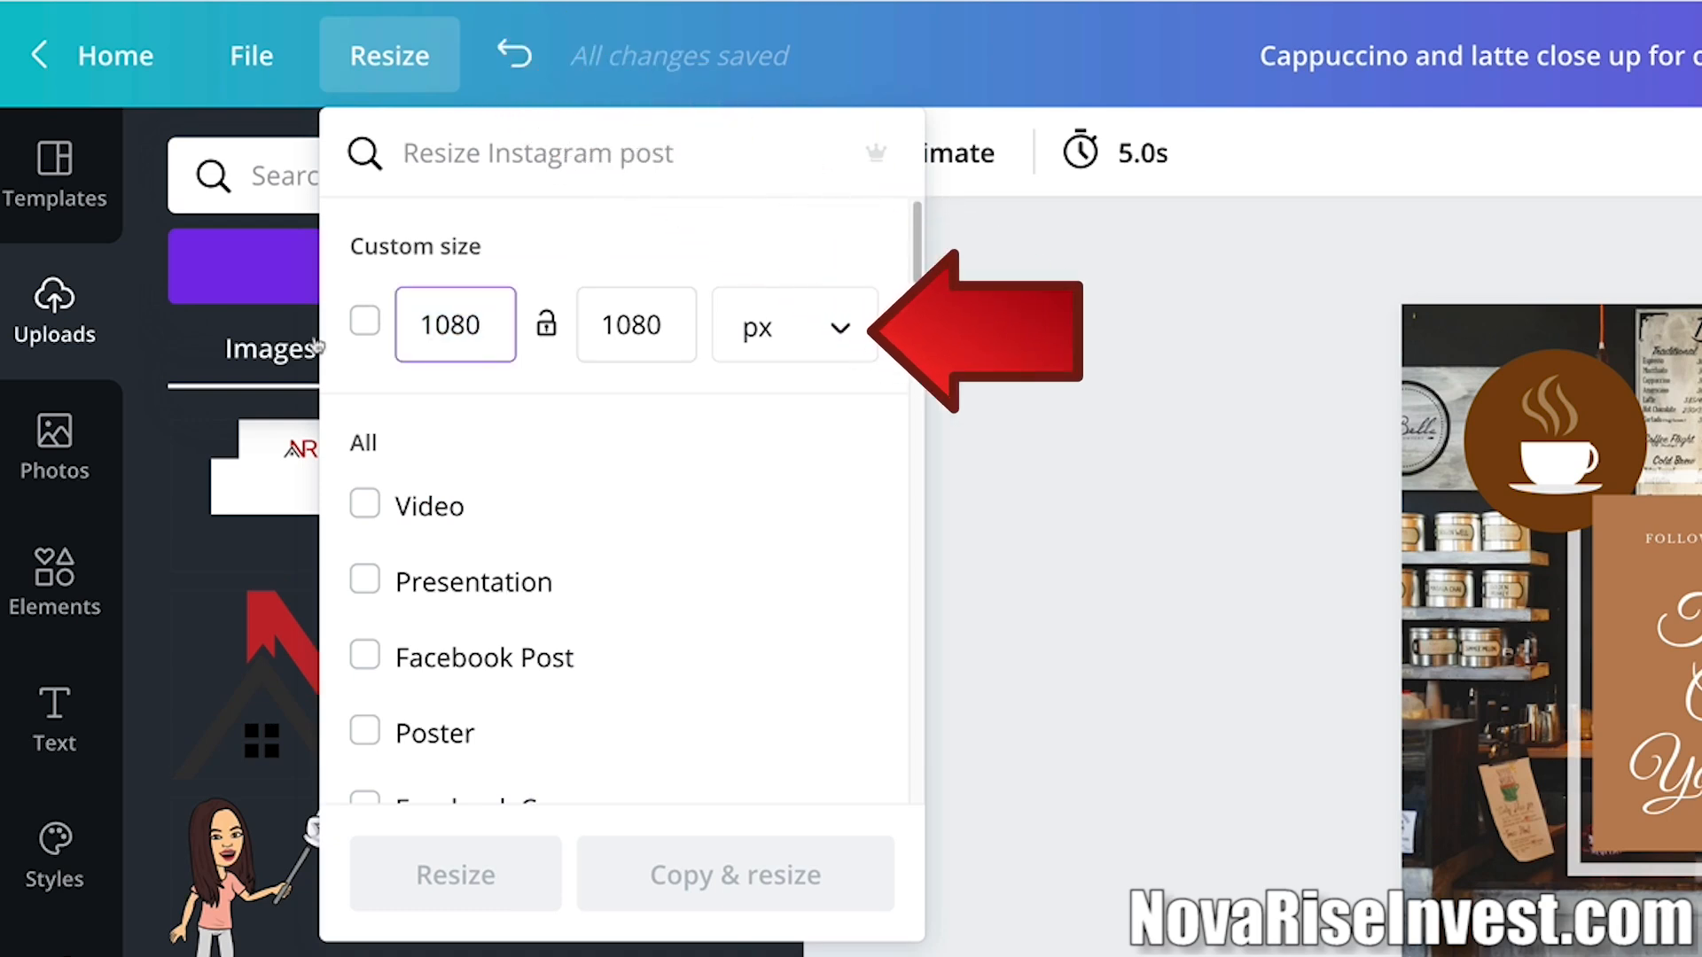
key("BackSpace")
key("BackSpace")
key("BackSpace")
key("BackSpace")
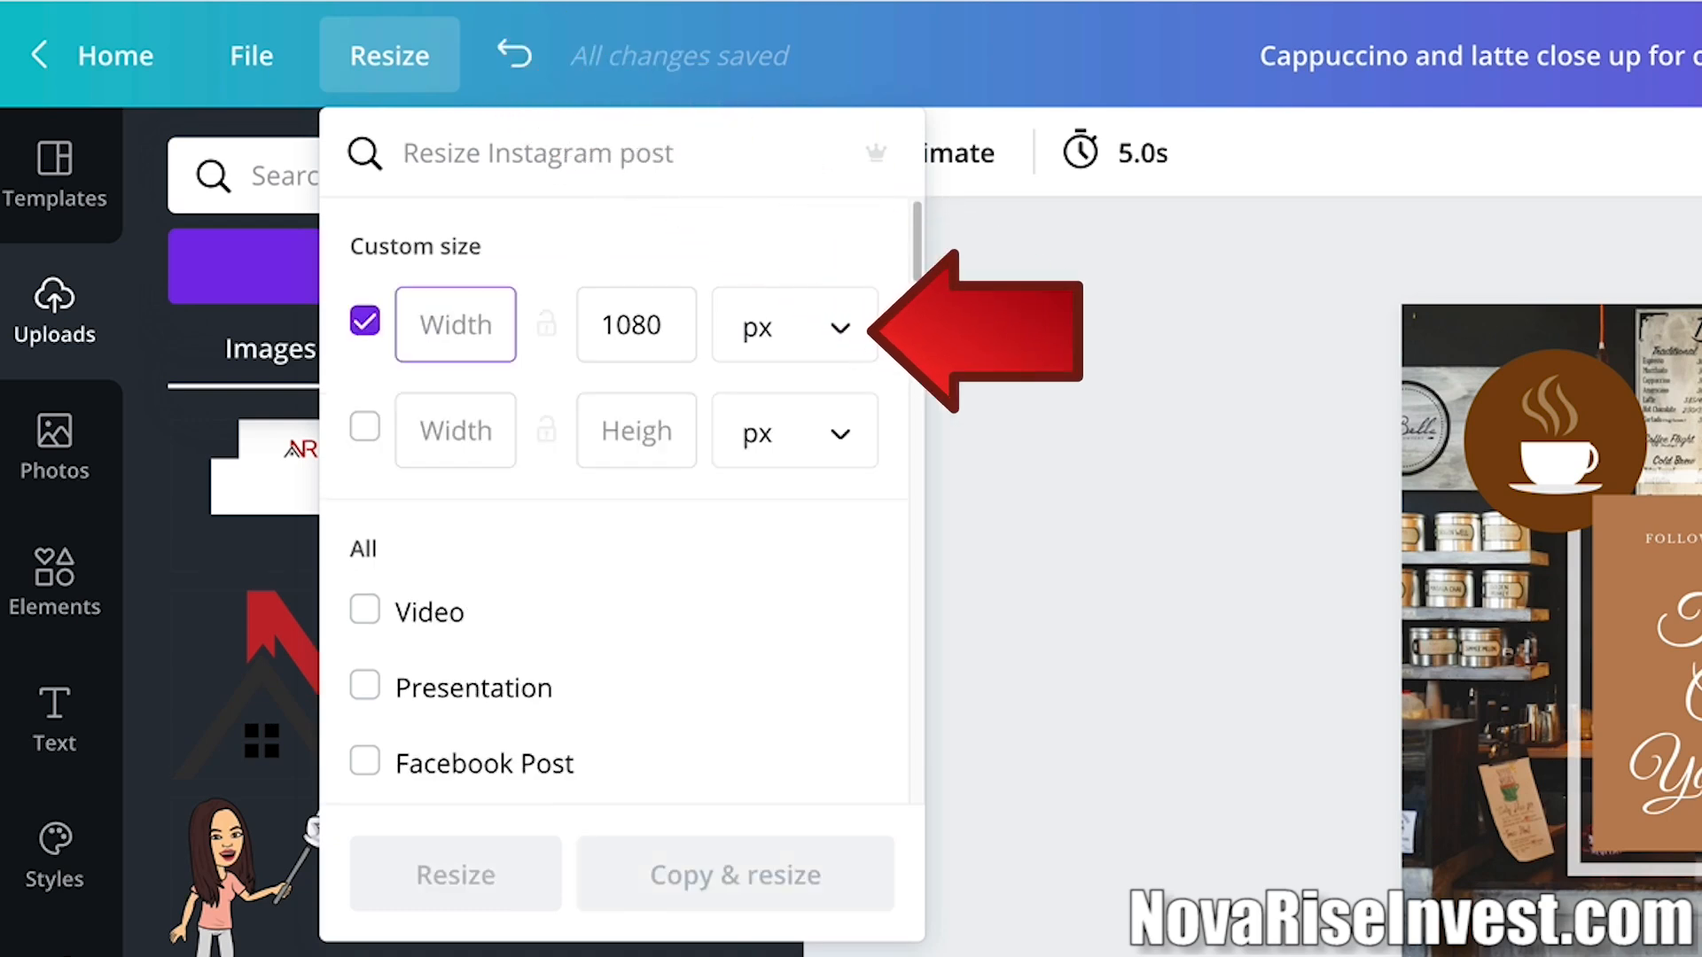
type("720")
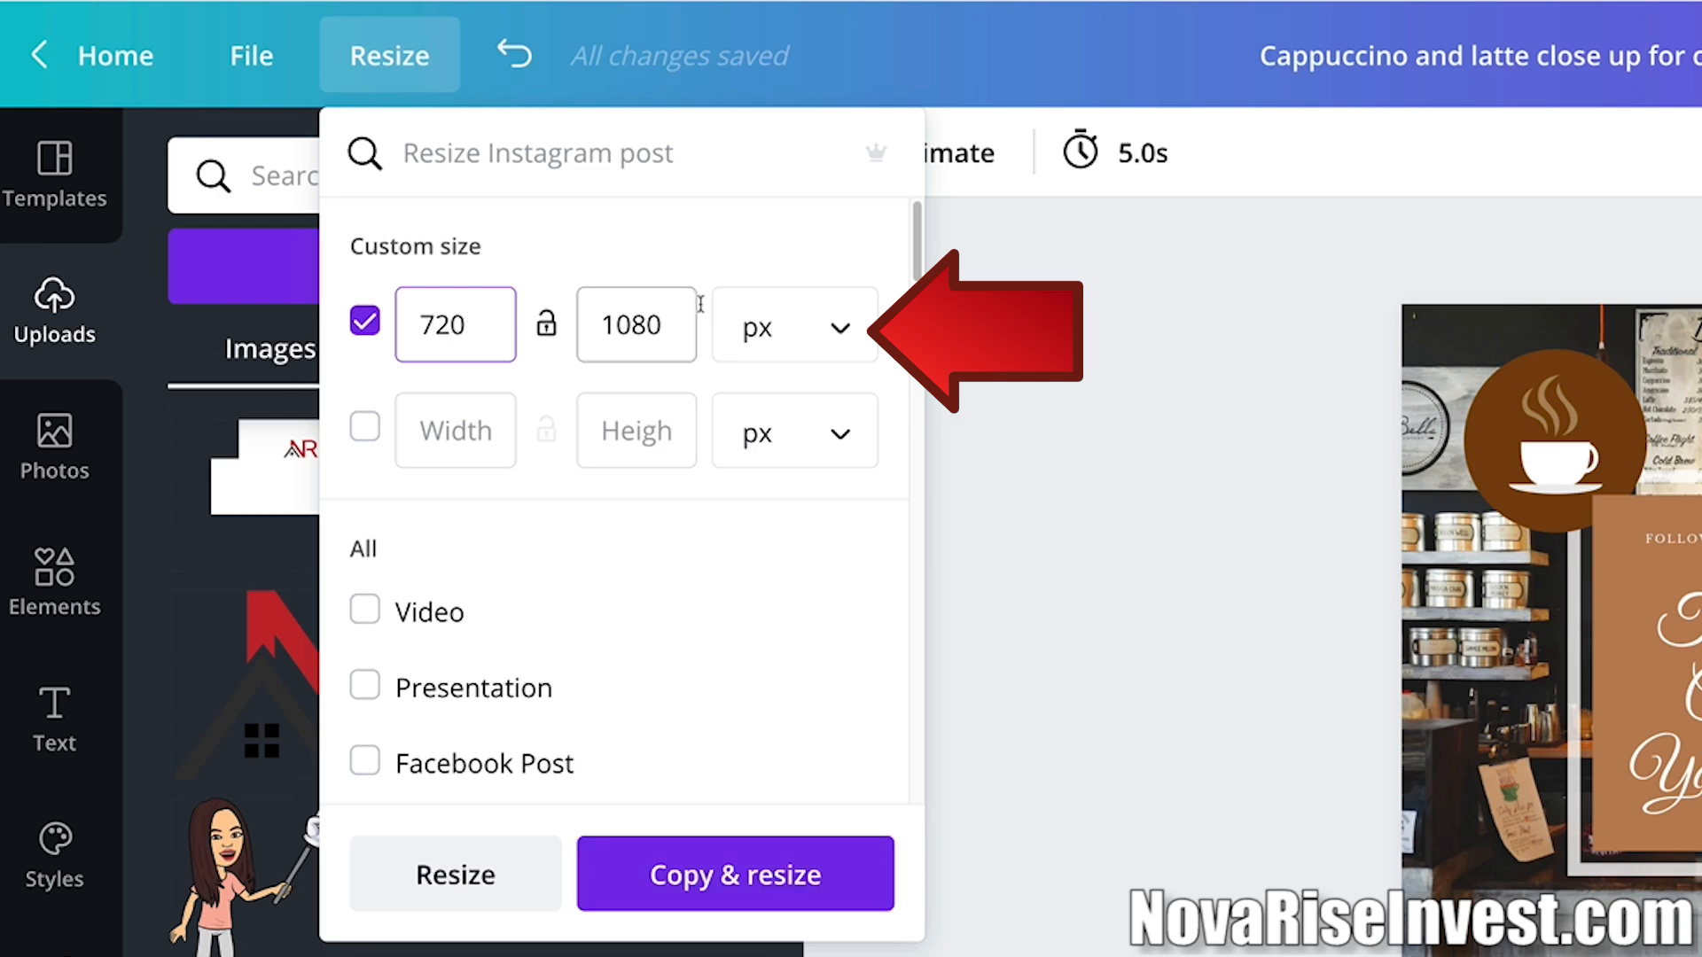
double_click(683, 321)
type("720")
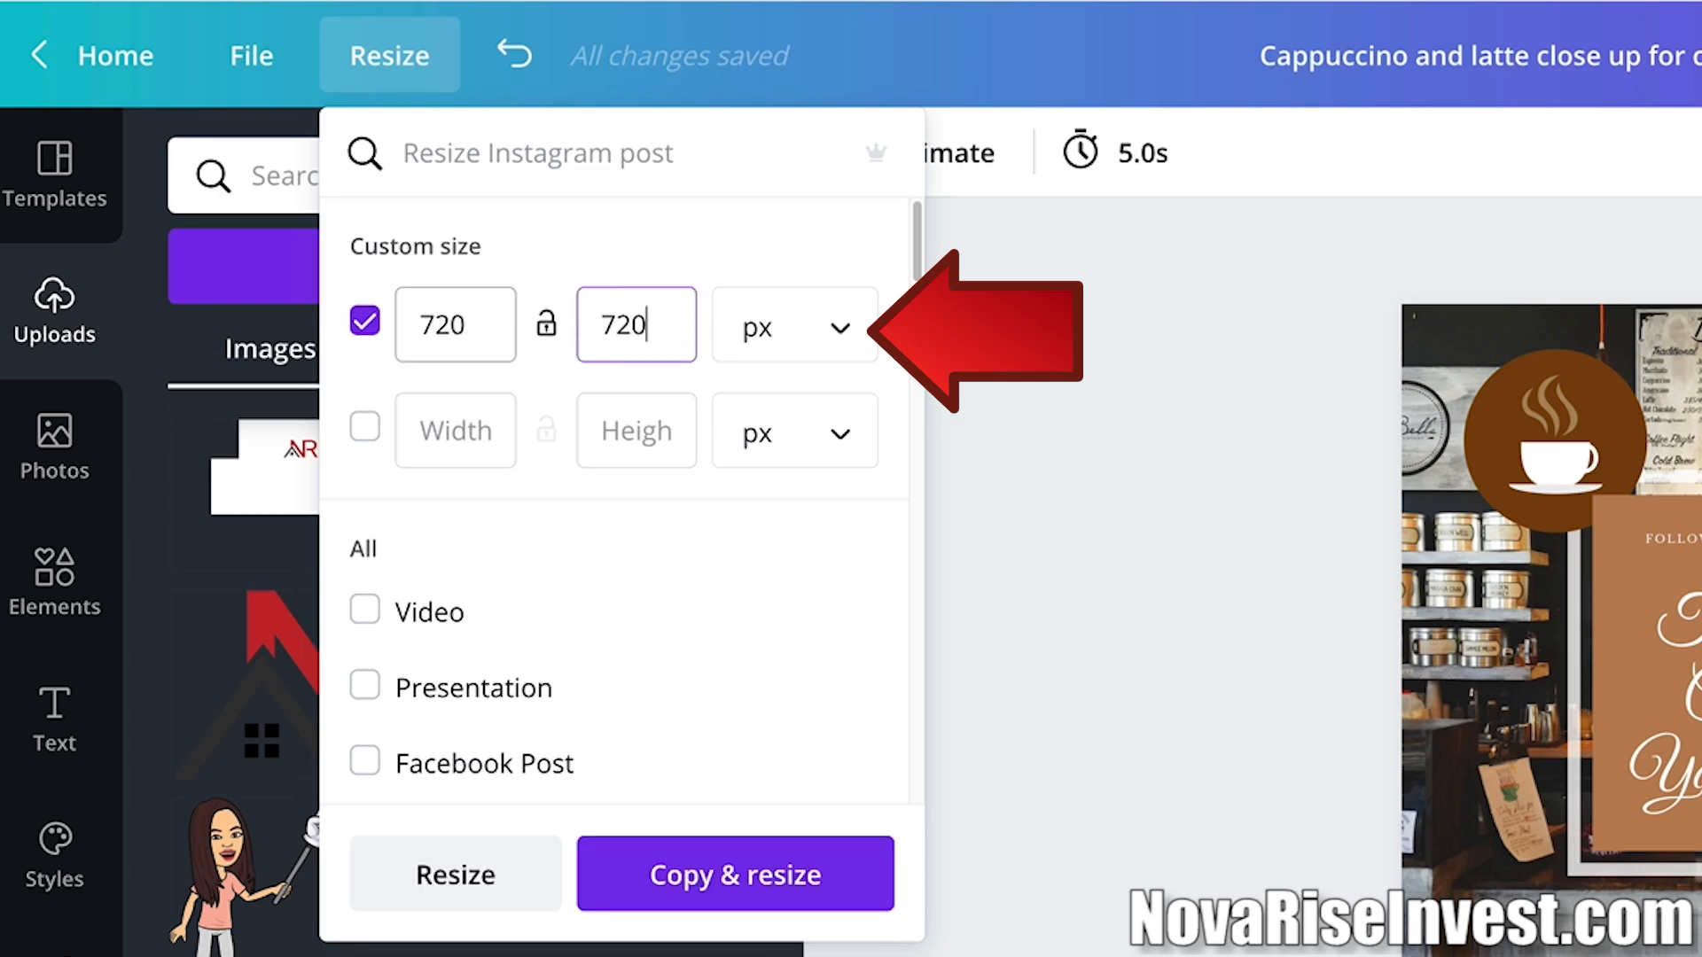
left_click(810, 901)
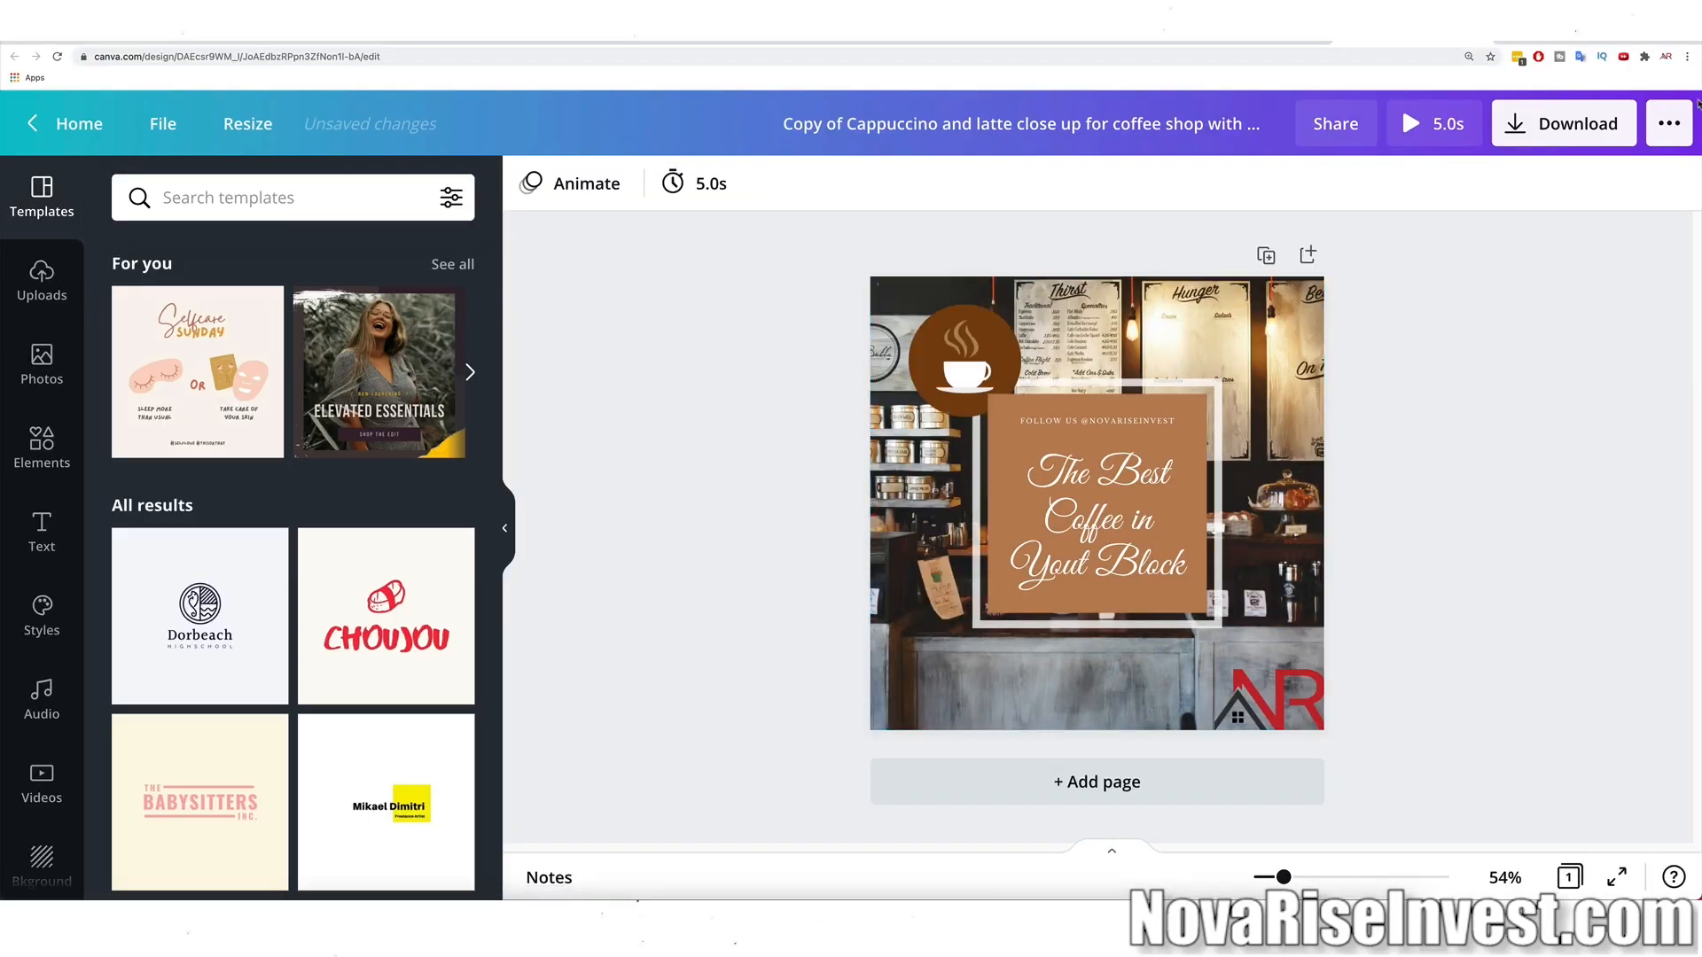
left_click(1683, 125)
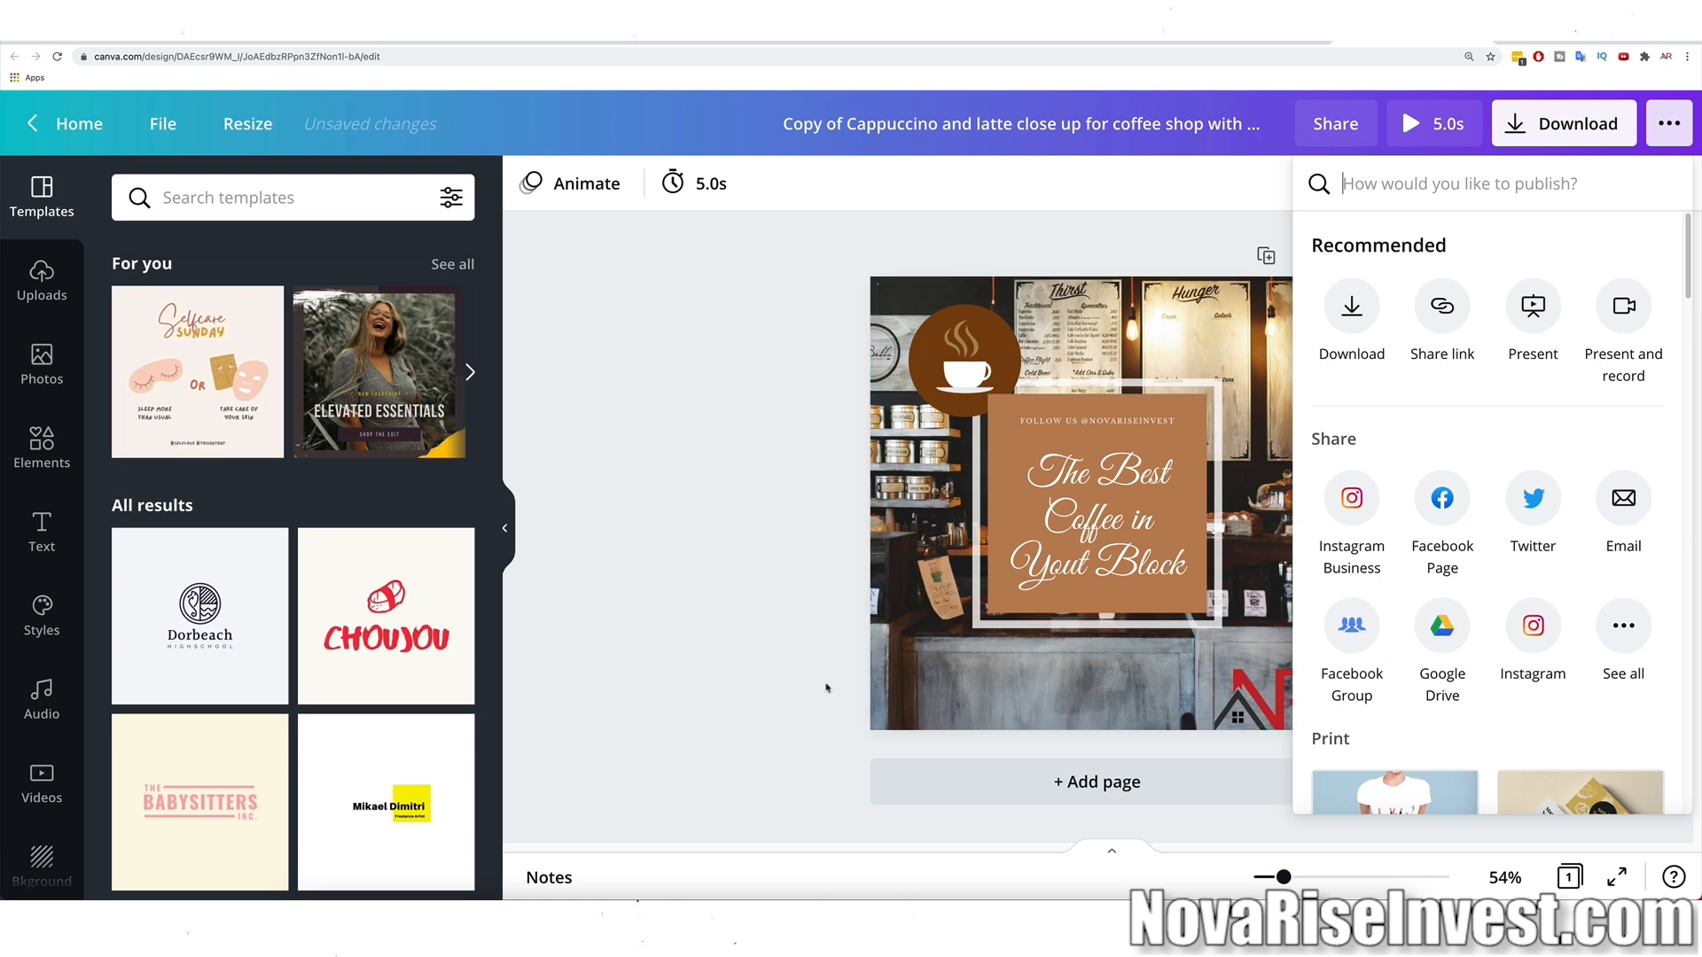
left_click(735, 663)
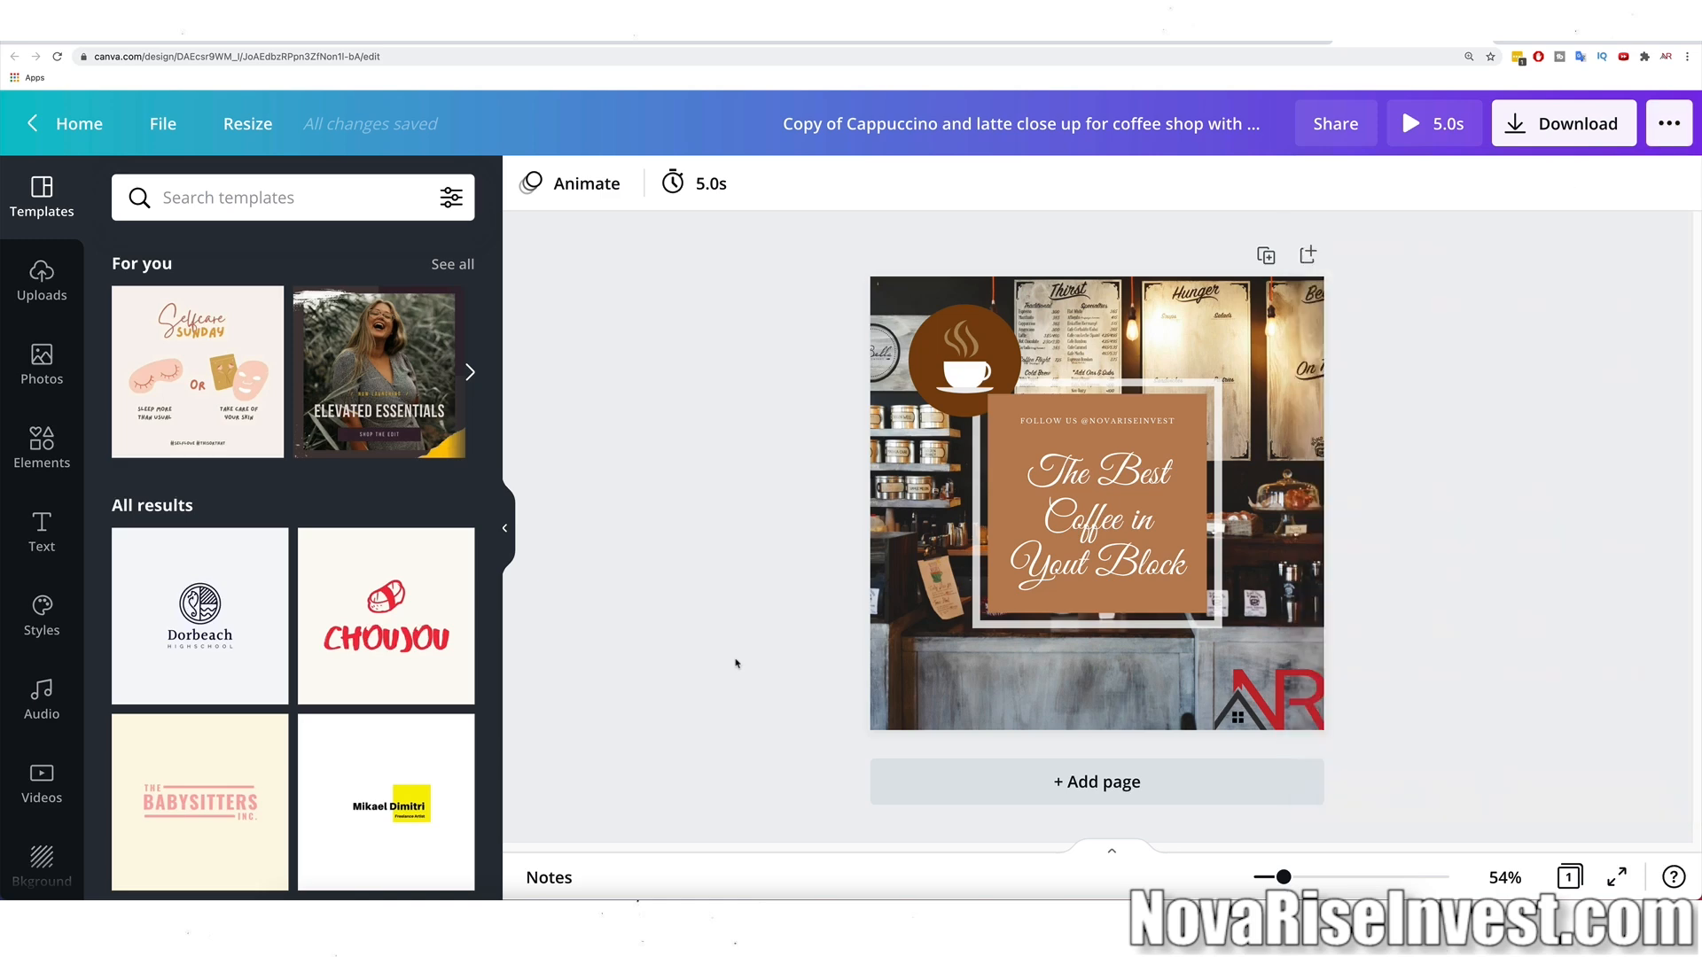
Switch to the Canva Pro page and examine the plan prices for teams of 5, 10 and 1 people and the feature overview.
left_click(307, 44)
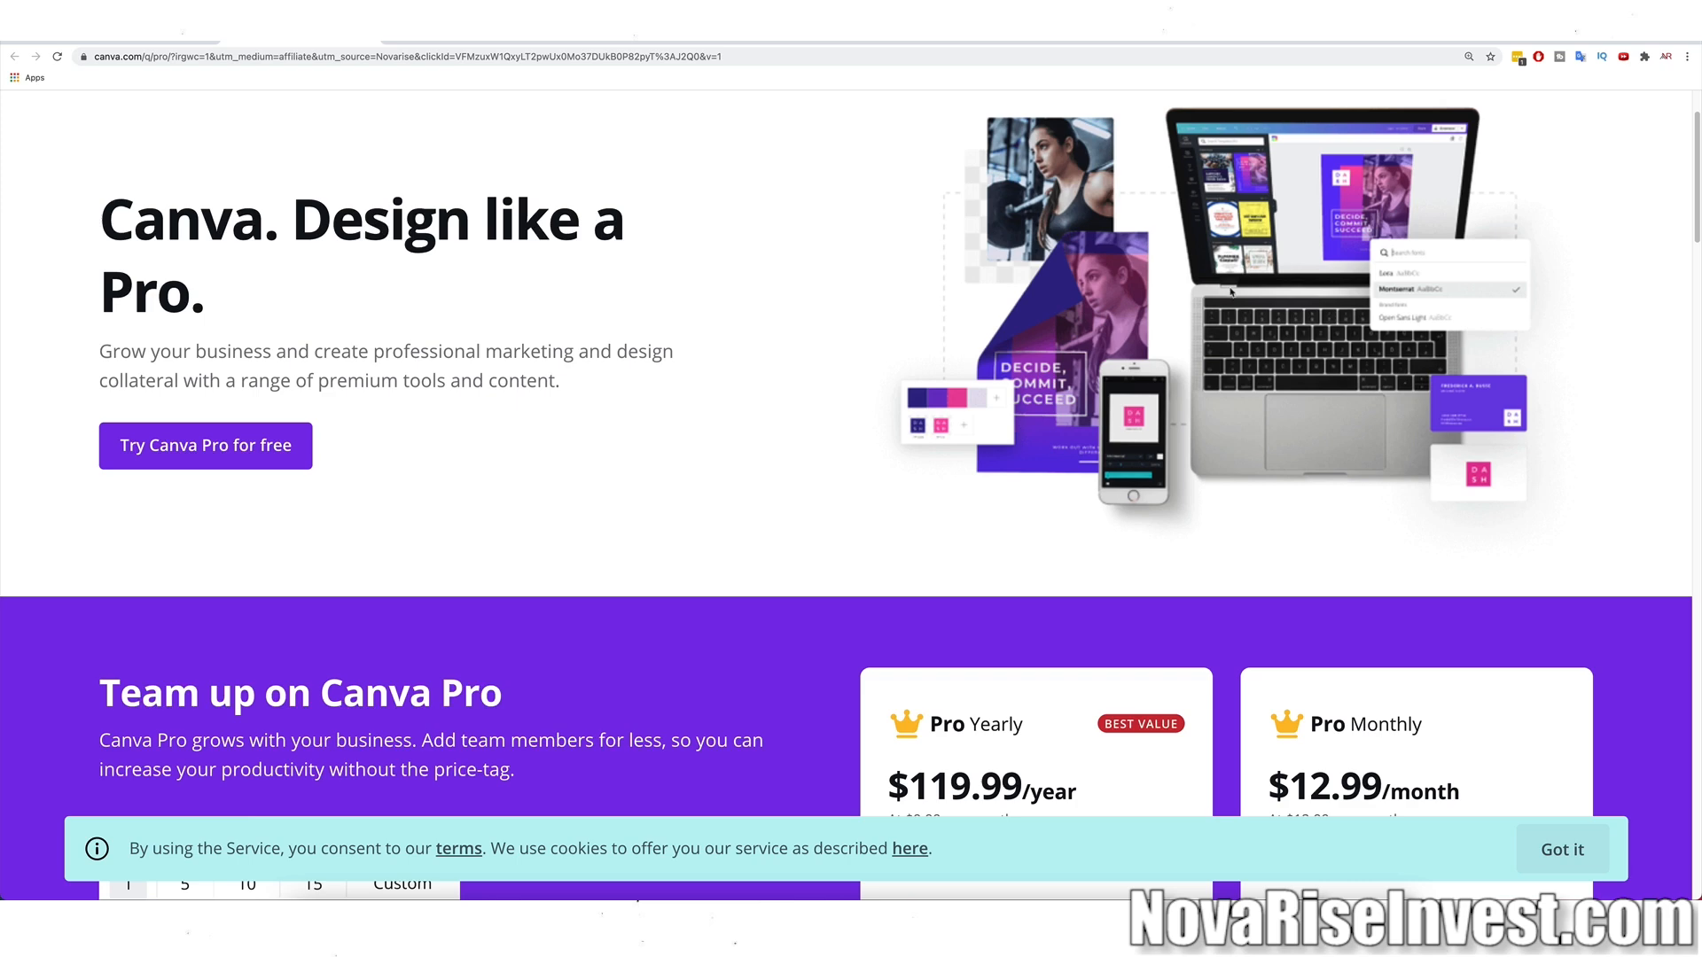
scroll(1230, 291, "down", 2)
scroll(1215, 310, "up", 3)
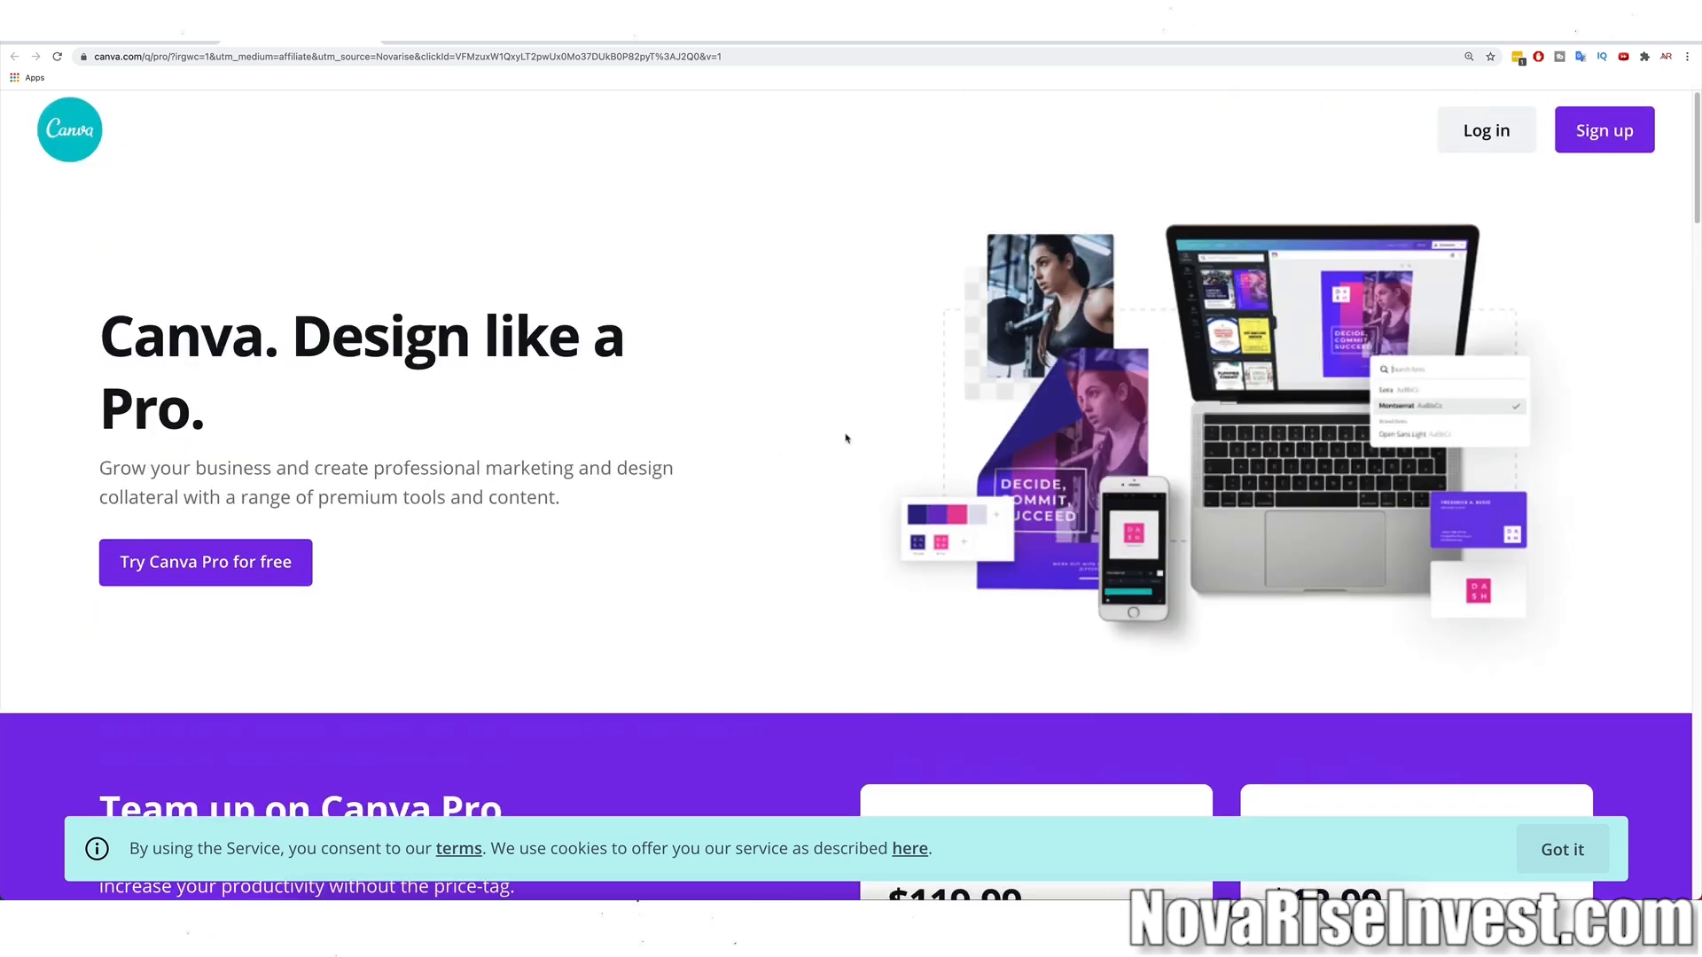
scroll(848, 441, "down", 6)
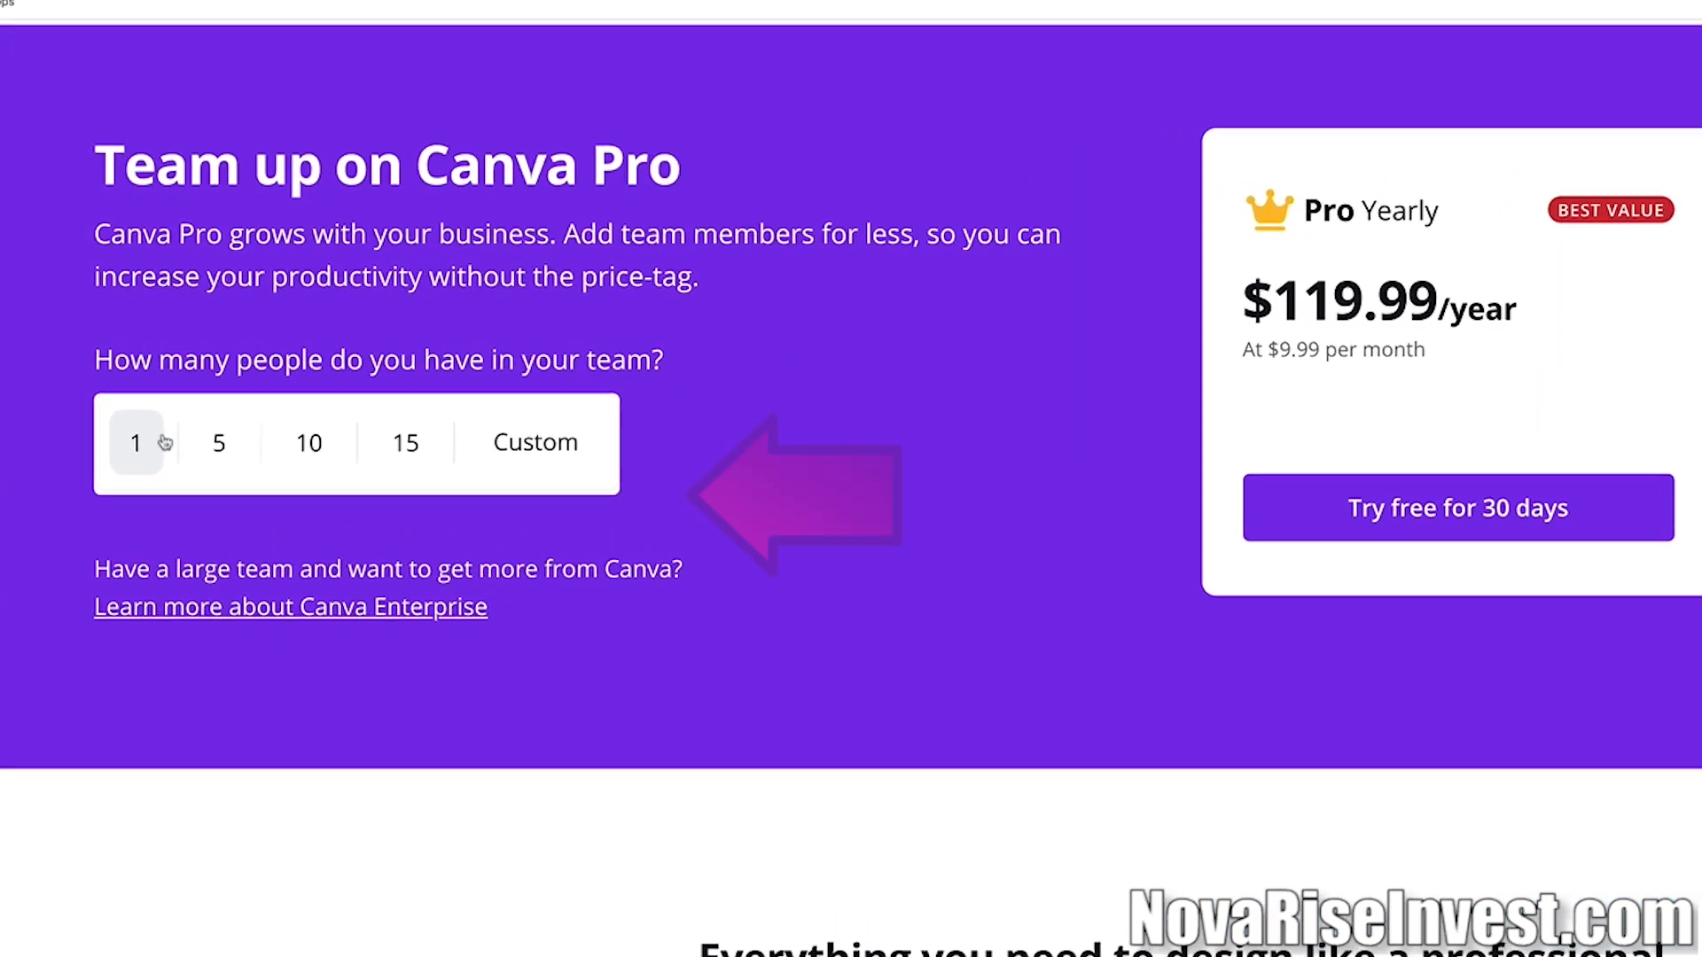
left_click(266, 494)
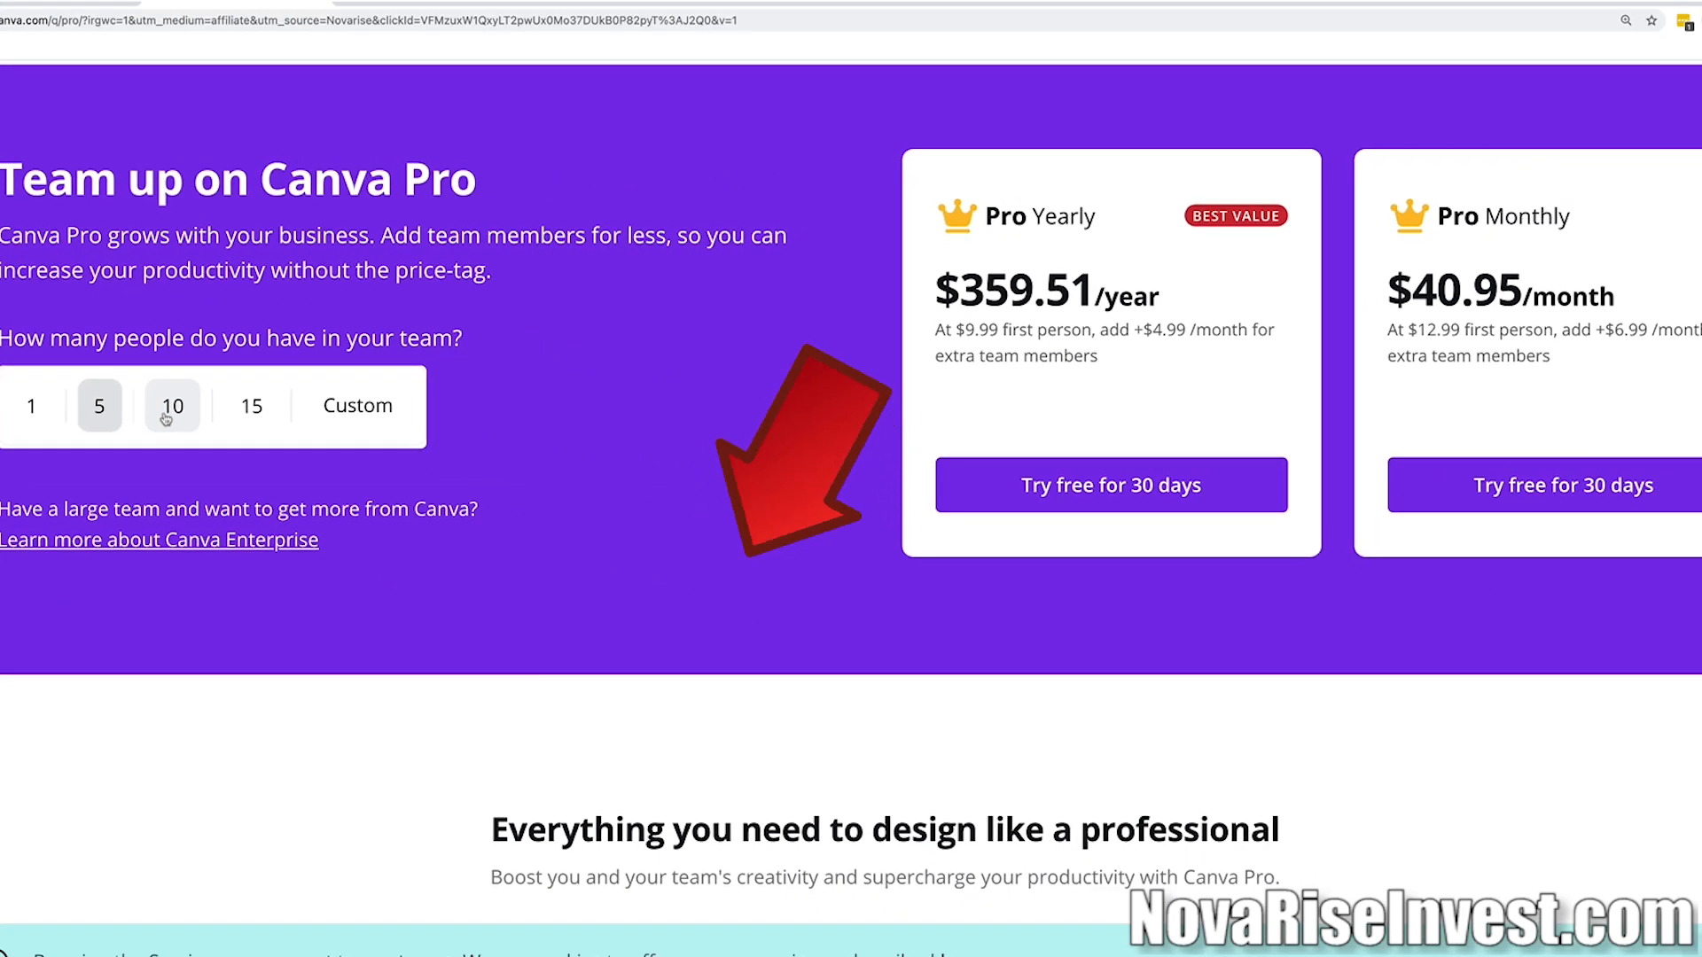
left_click(166, 418)
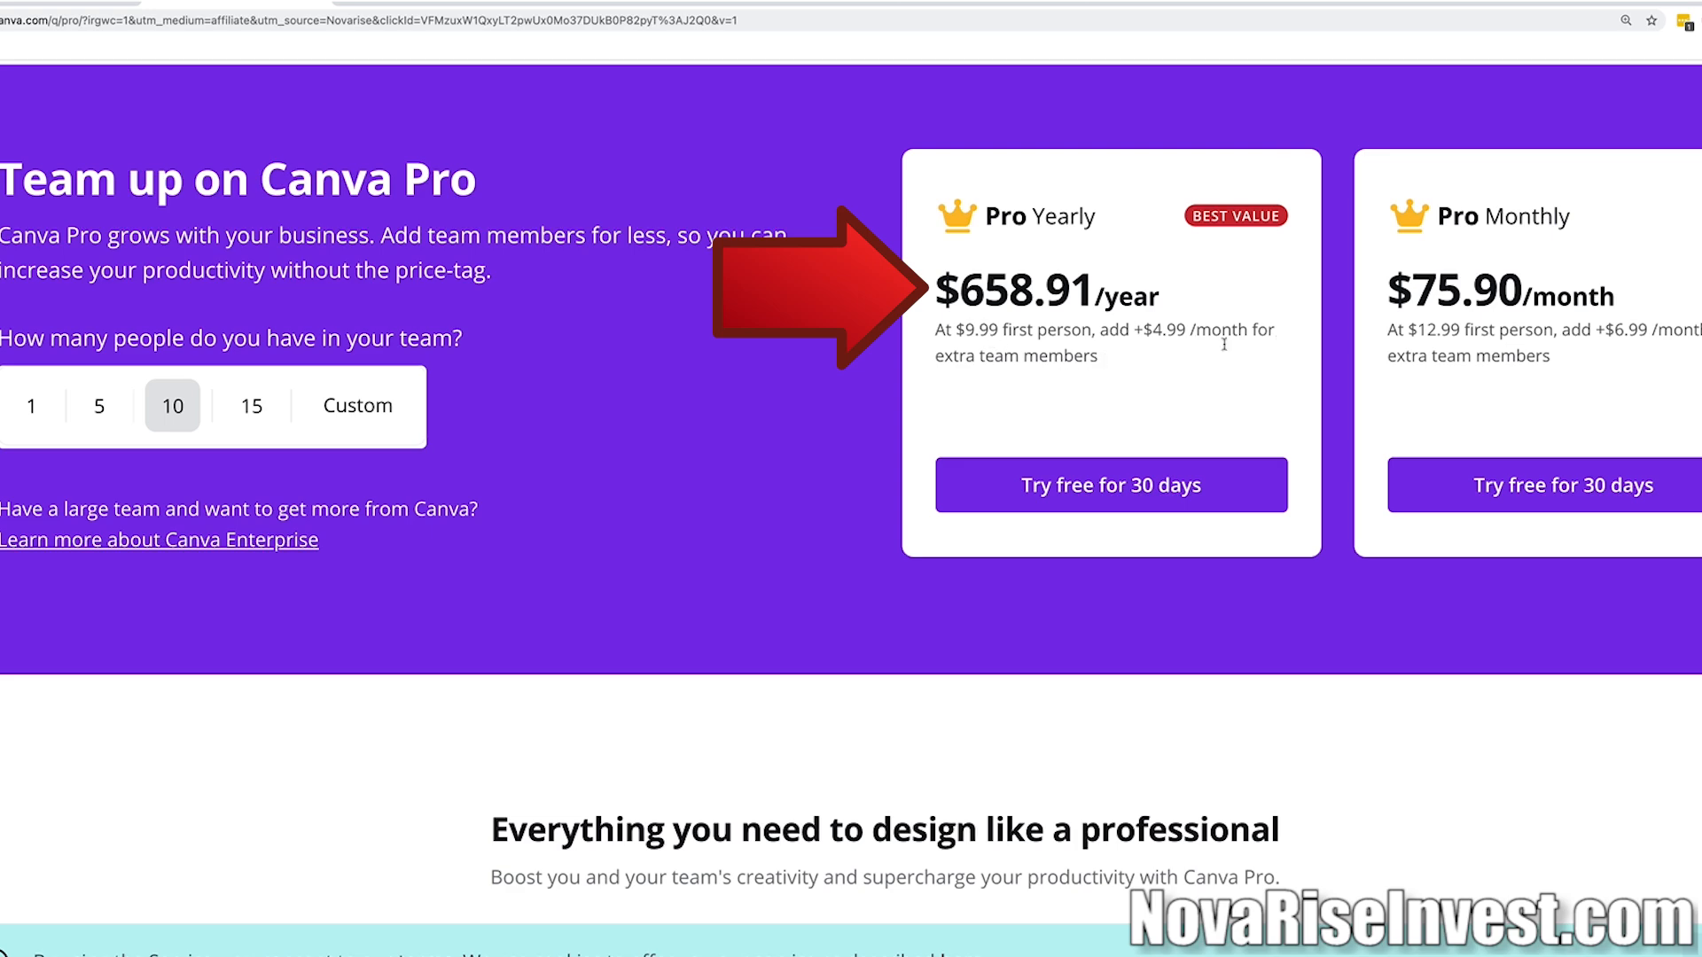
left_click(35, 406)
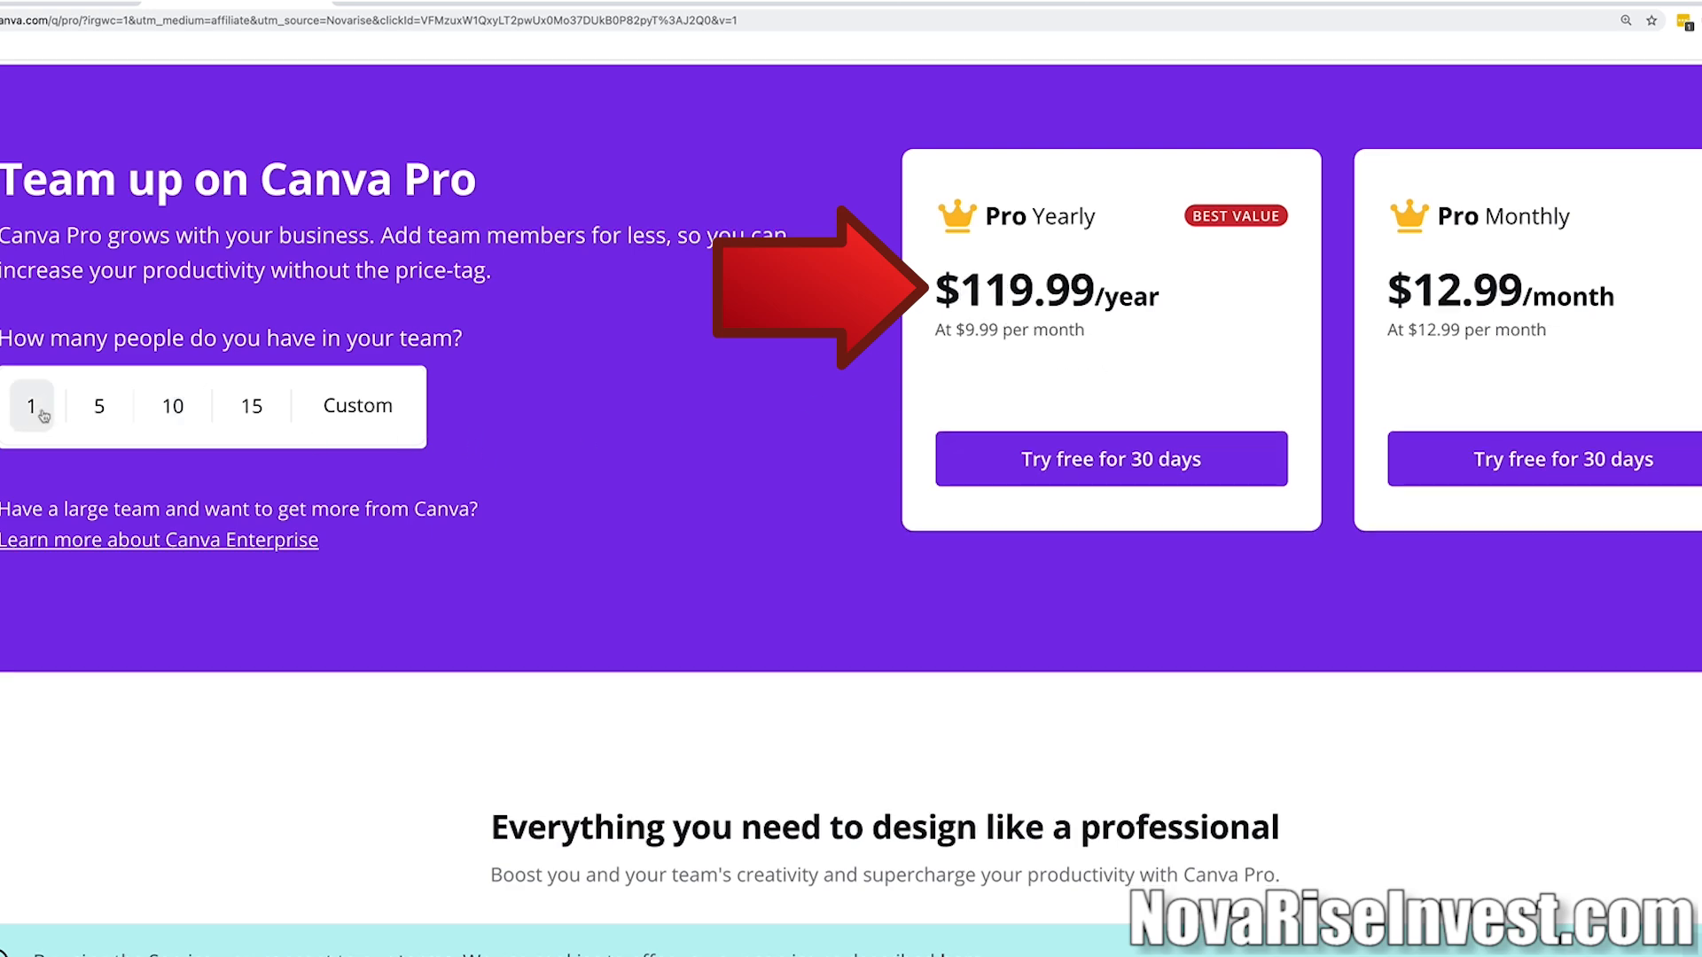
scroll(497, 470, "down", 5)
scroll(506, 456, "down", 4)
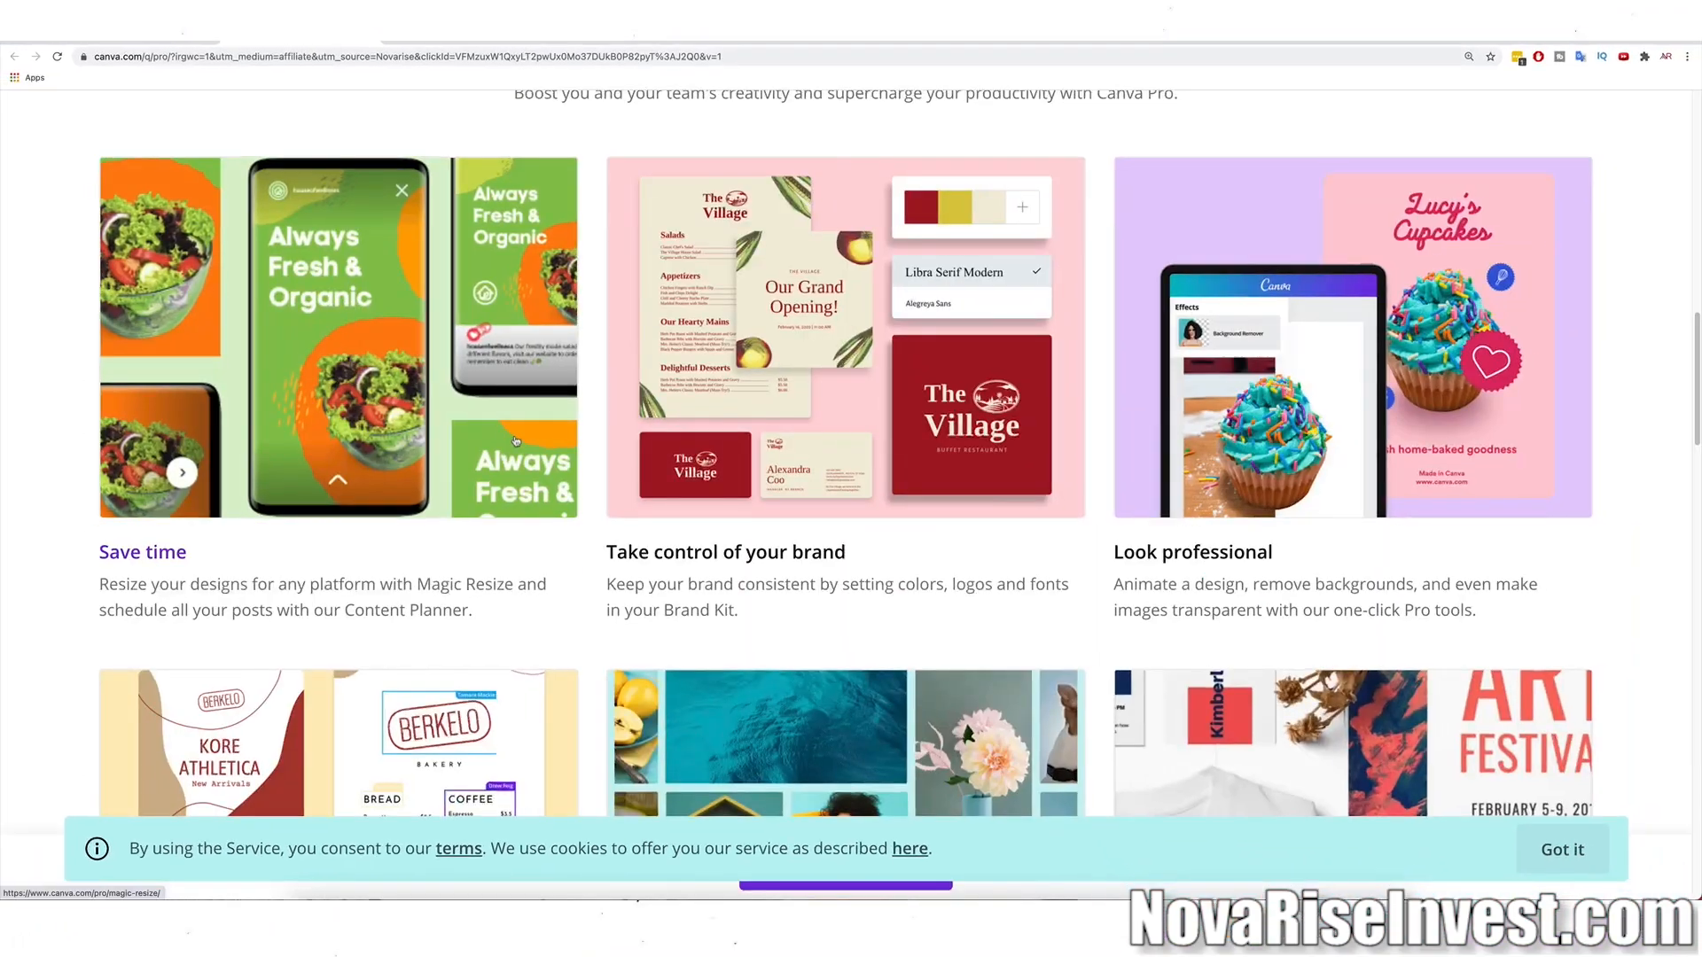